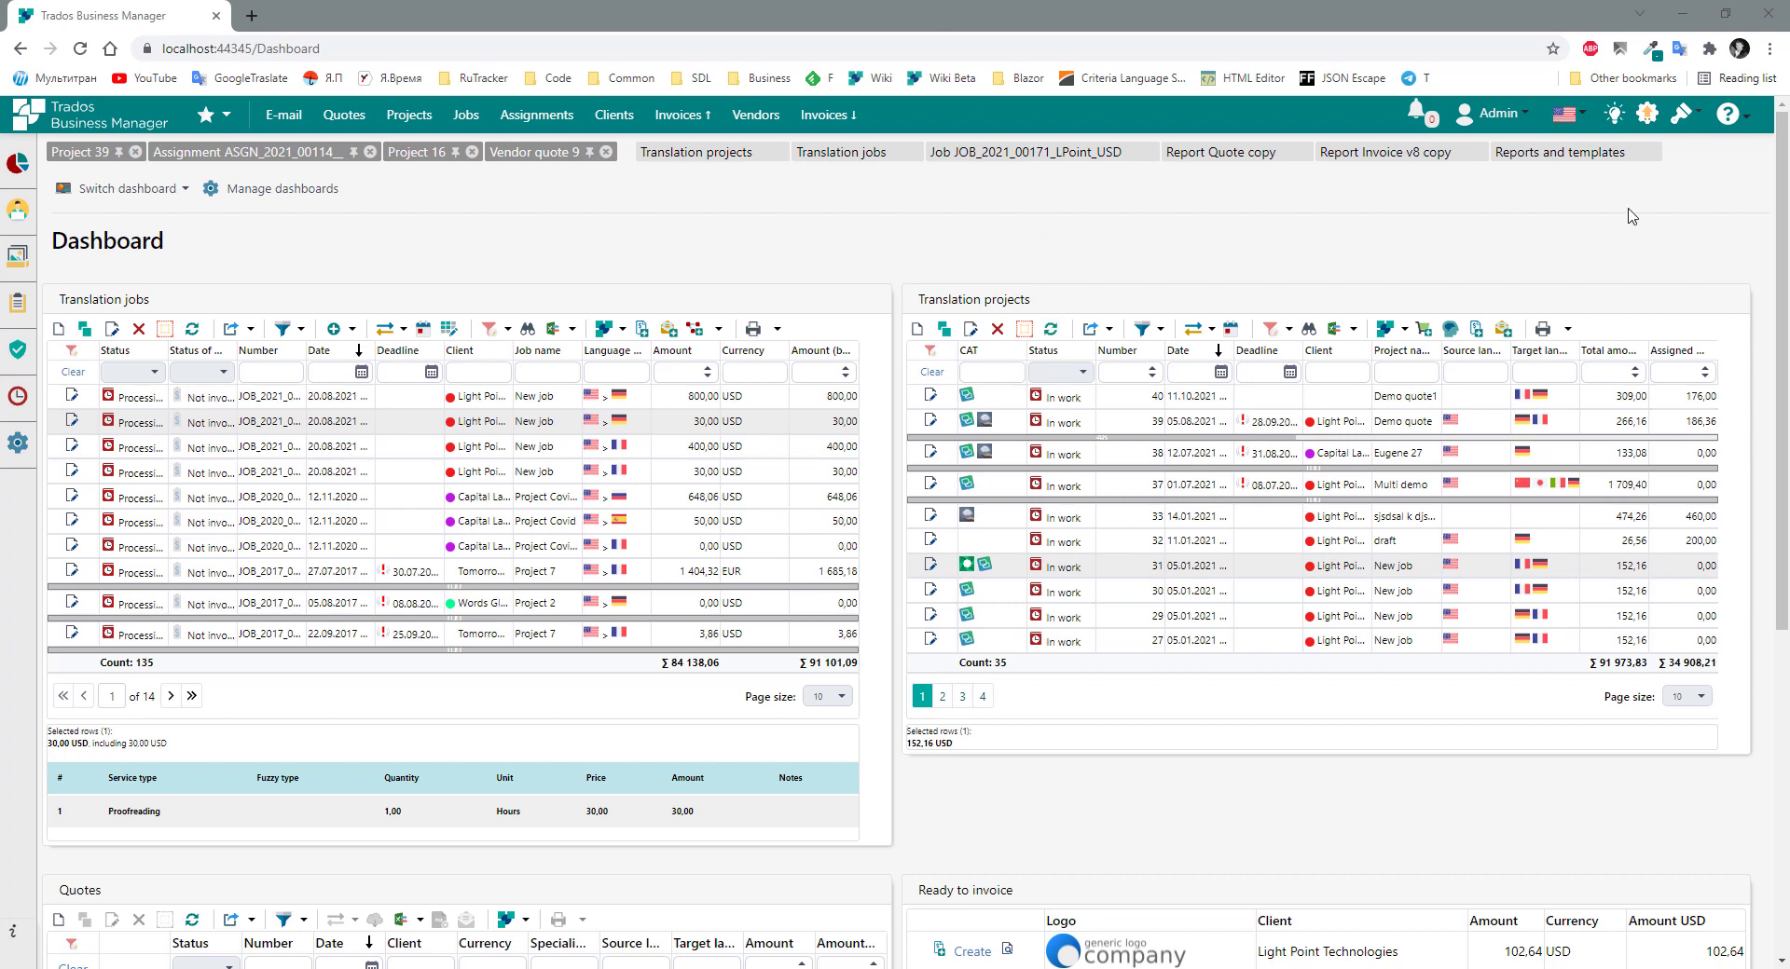
Switch the interface font family to Courier New.
{"action": "left_click", "coordinate": [1681, 120]}
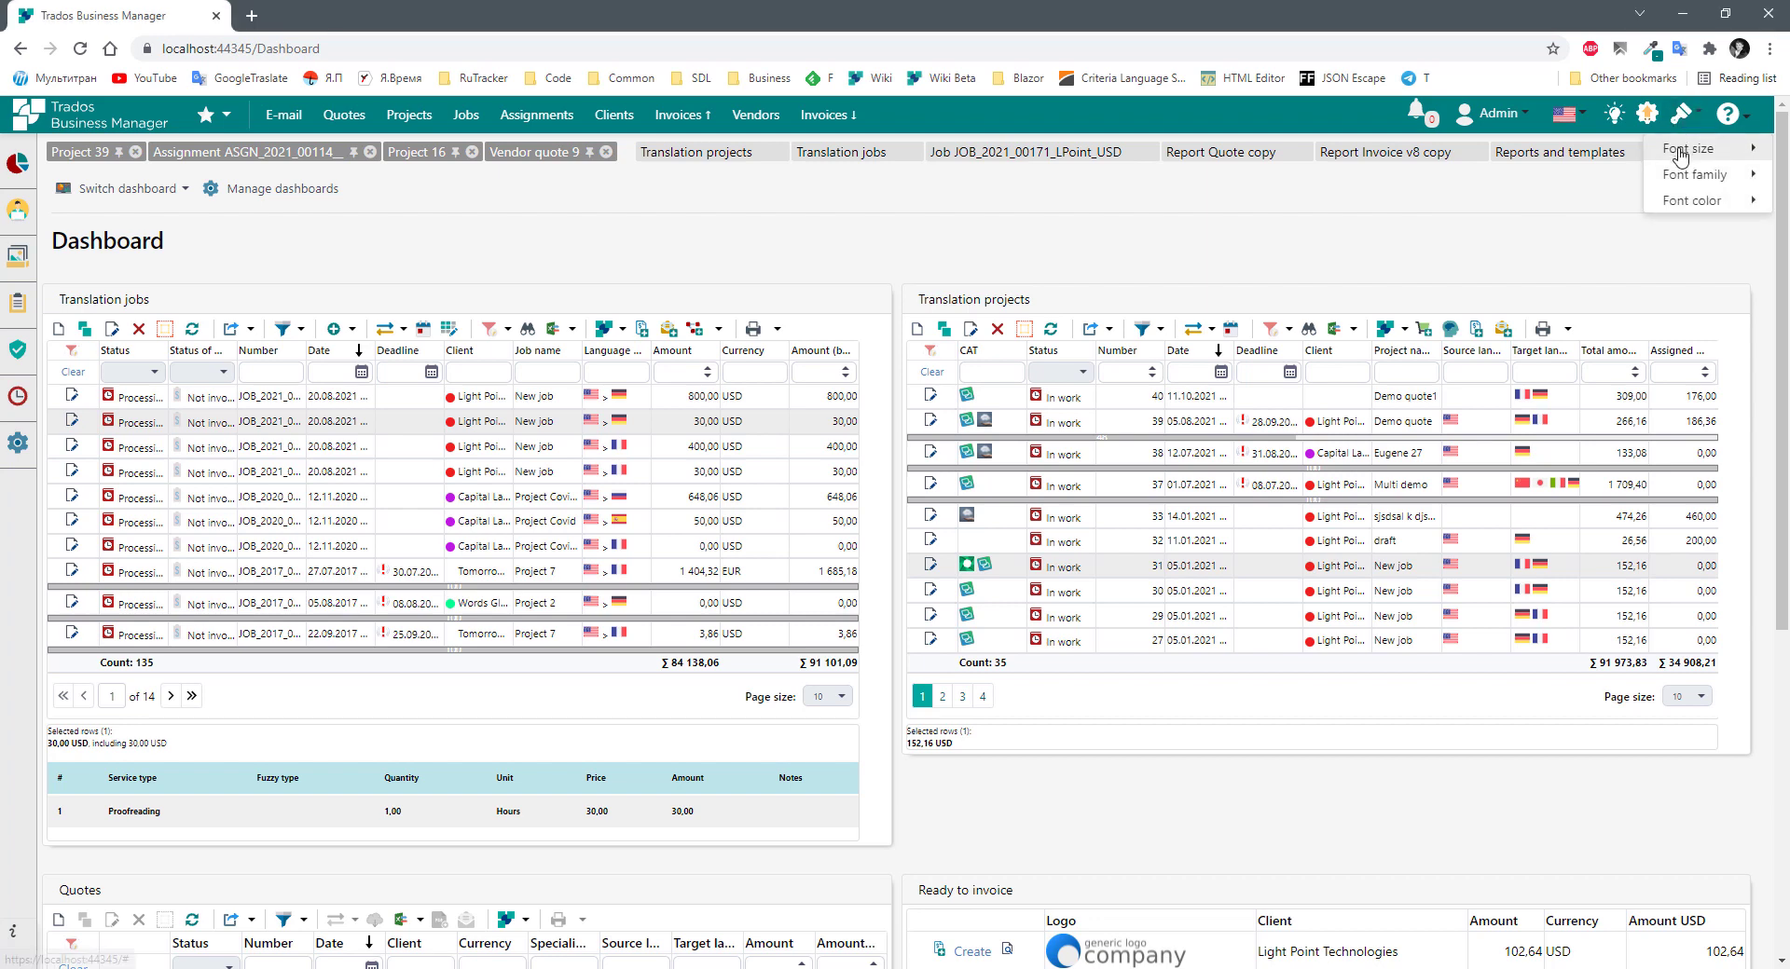
{"action": "left_click", "coordinate": [1739, 159]}
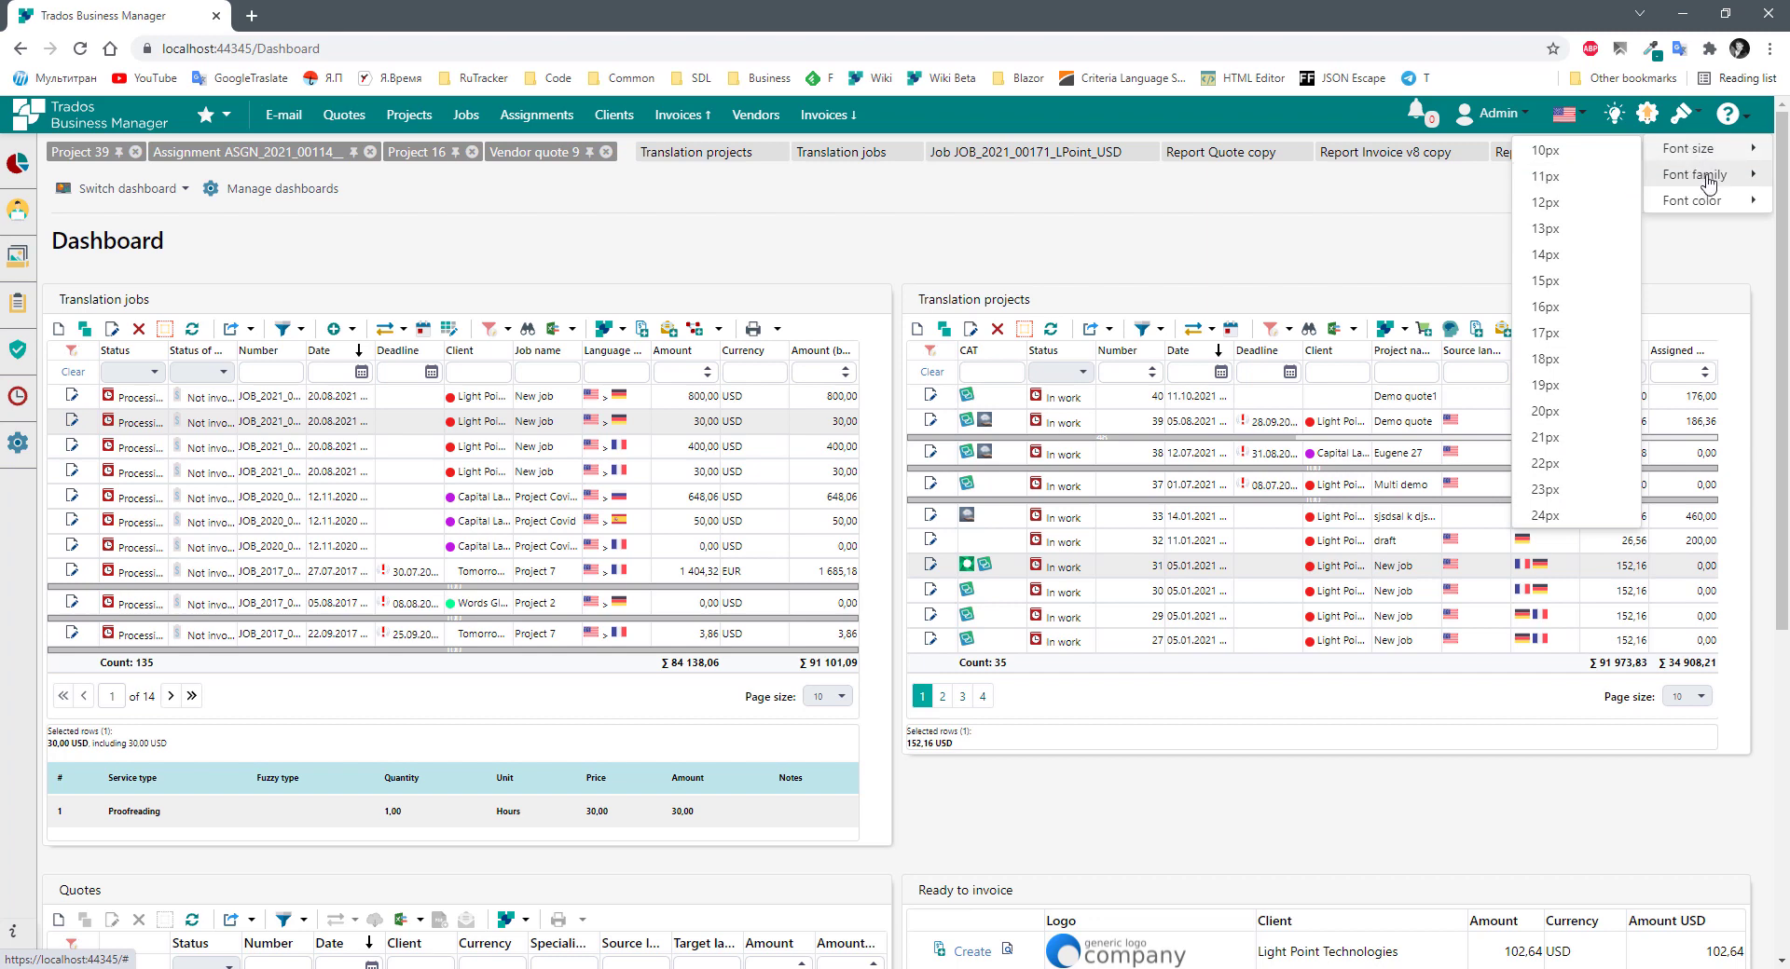
{"action": "mouse_move", "coordinate": [1700, 182]}
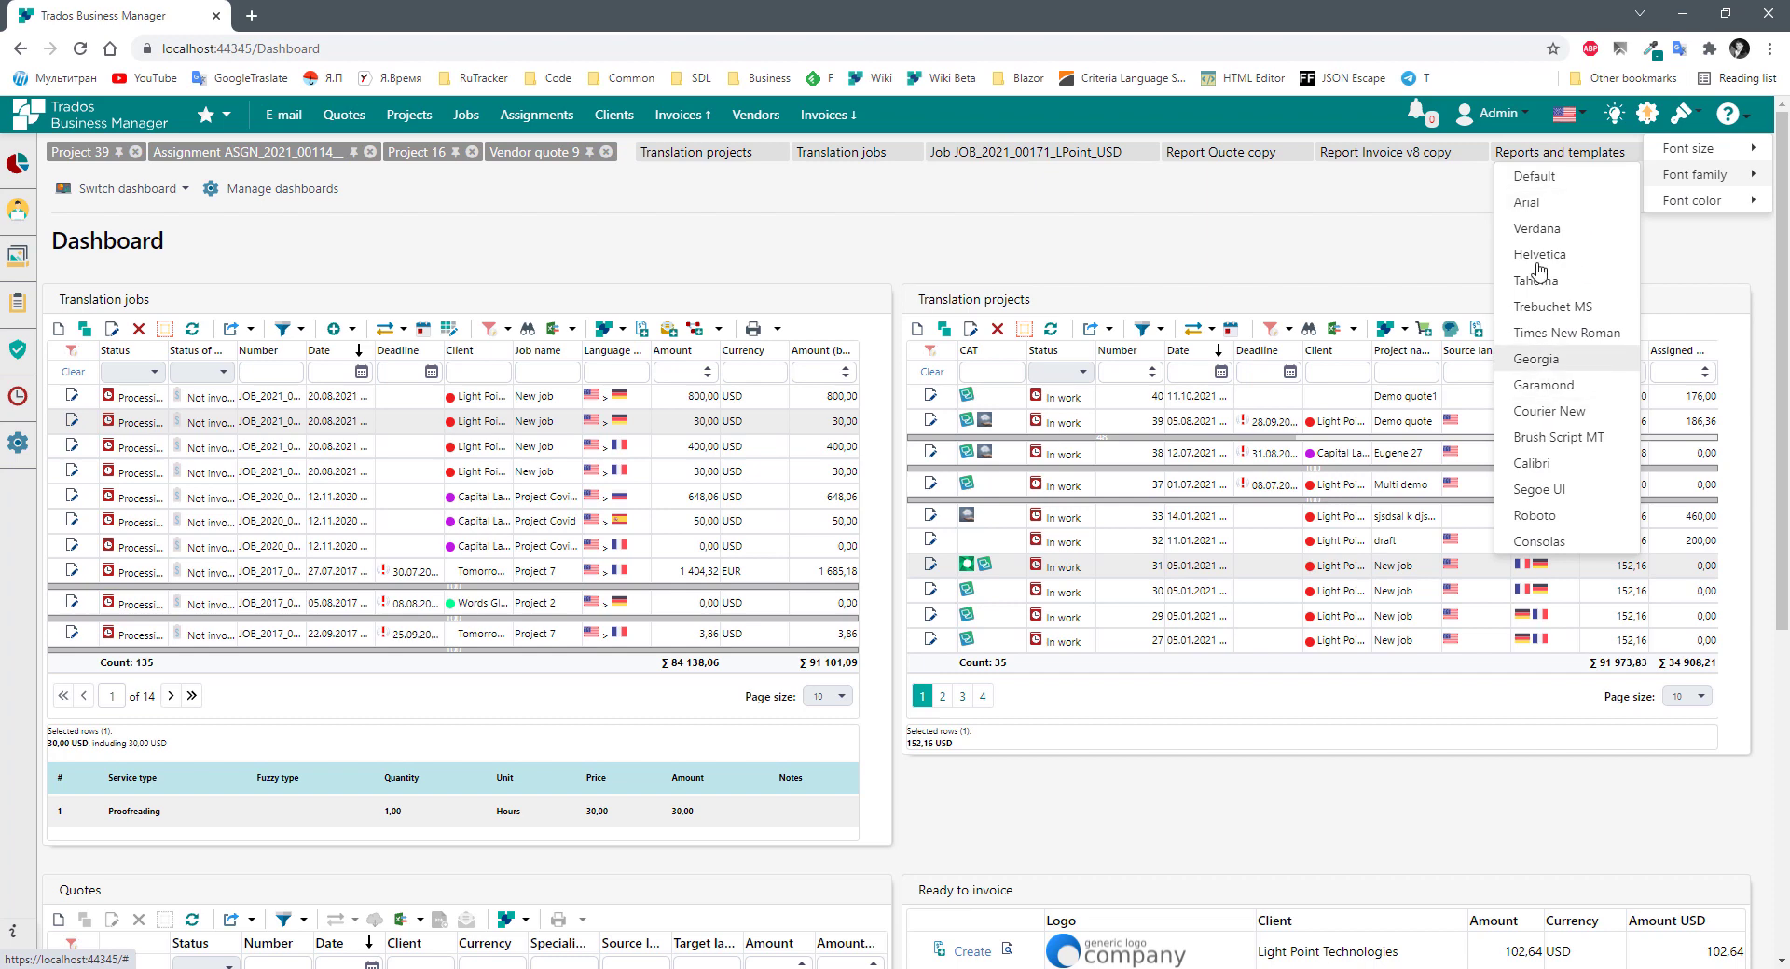
{"action": "left_click", "coordinate": [1549, 411]}
Set the interface font family to Times New Roman.
{"action": "left_click", "coordinate": [1682, 112]}
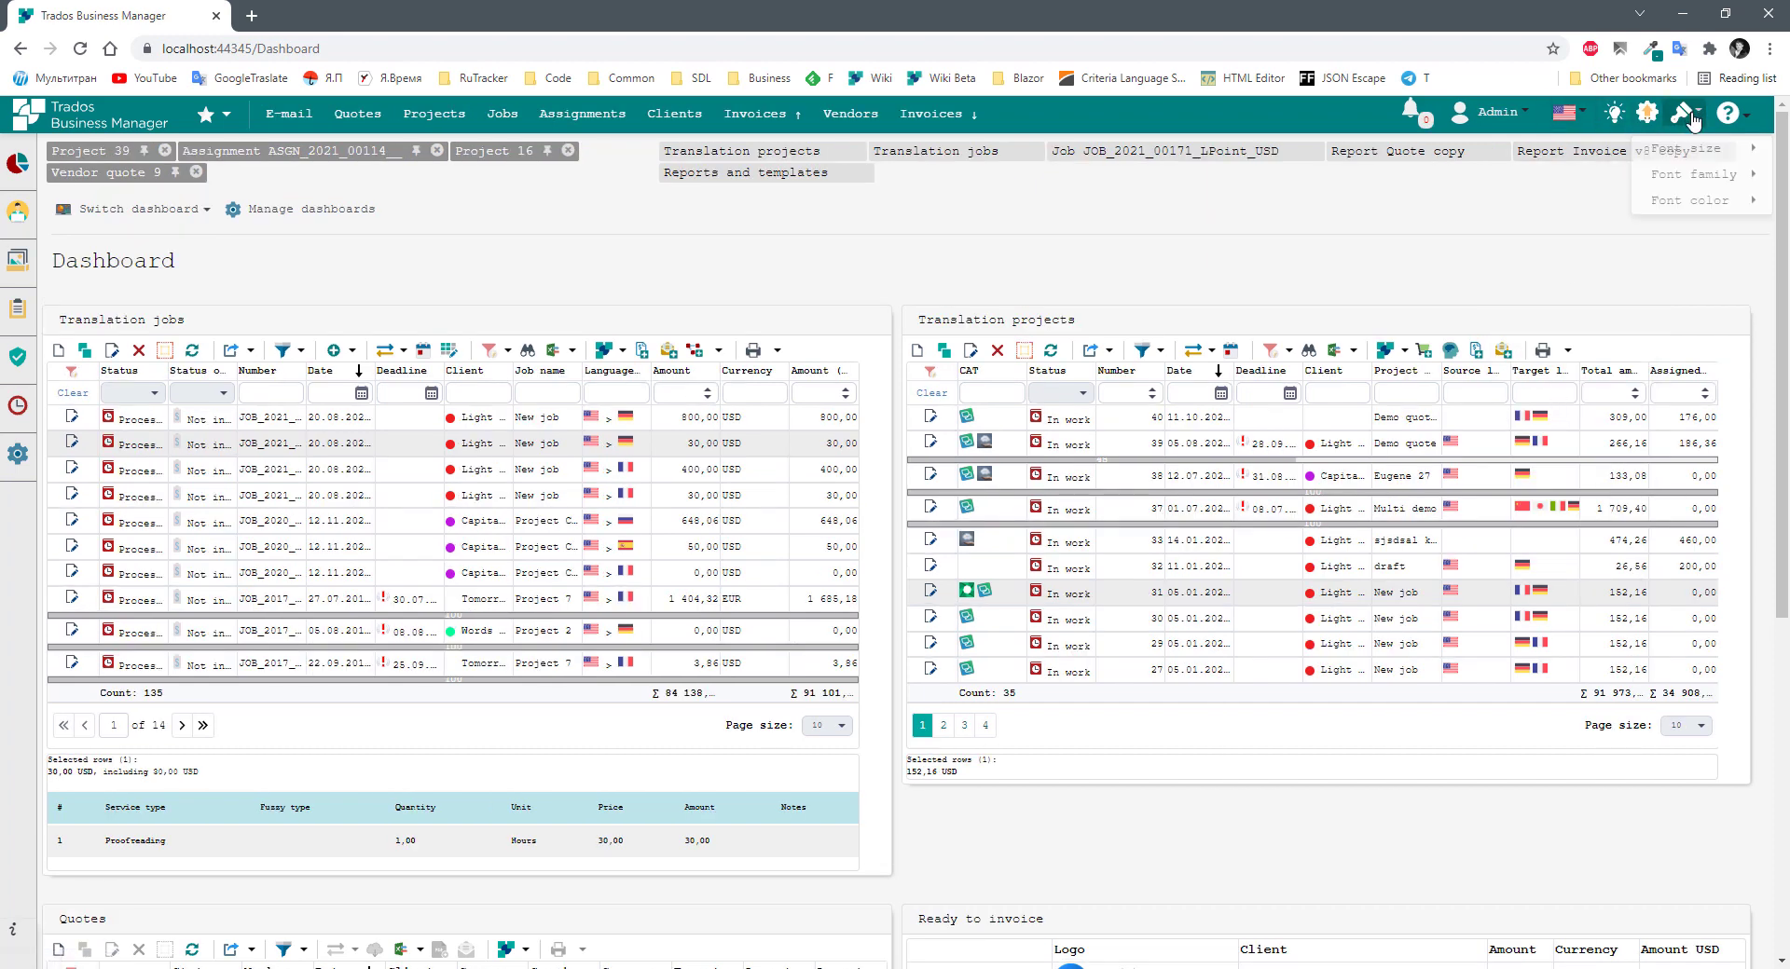
{"action": "mouse_move", "coordinate": [1689, 175]}
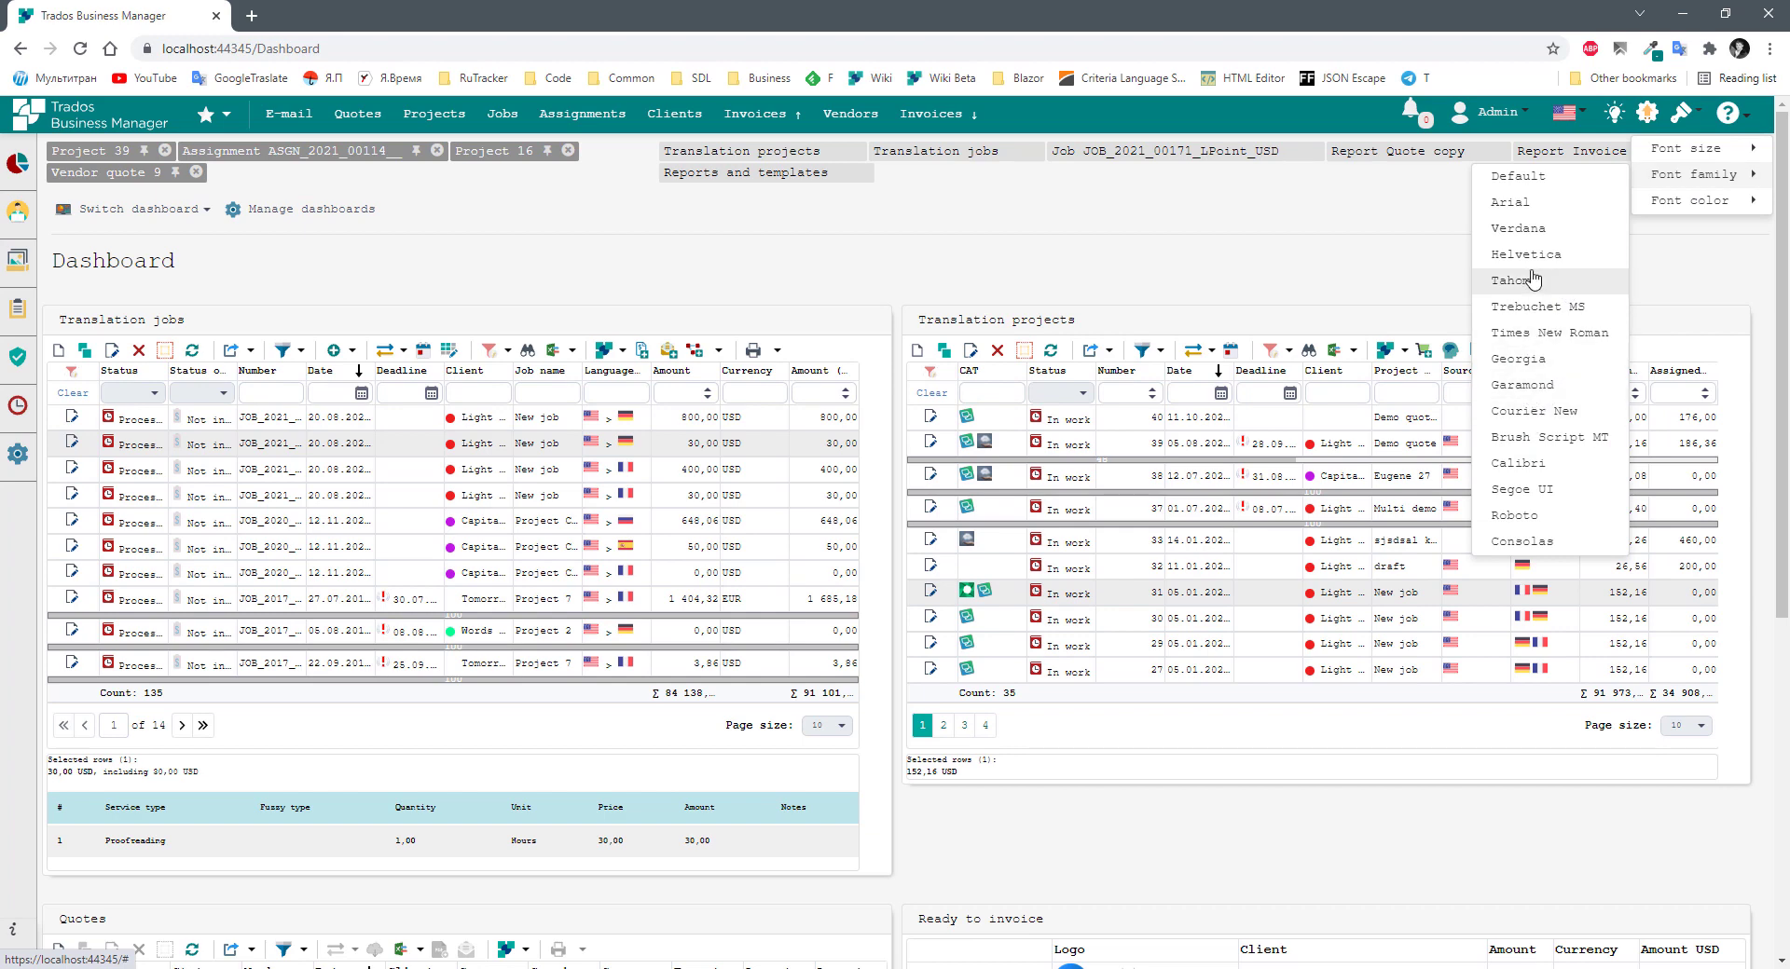
{"action": "left_click", "coordinate": [1559, 322]}
Try a very small interface font size, and set the font size to 19px instead.
{"action": "left_click", "coordinate": [1681, 113]}
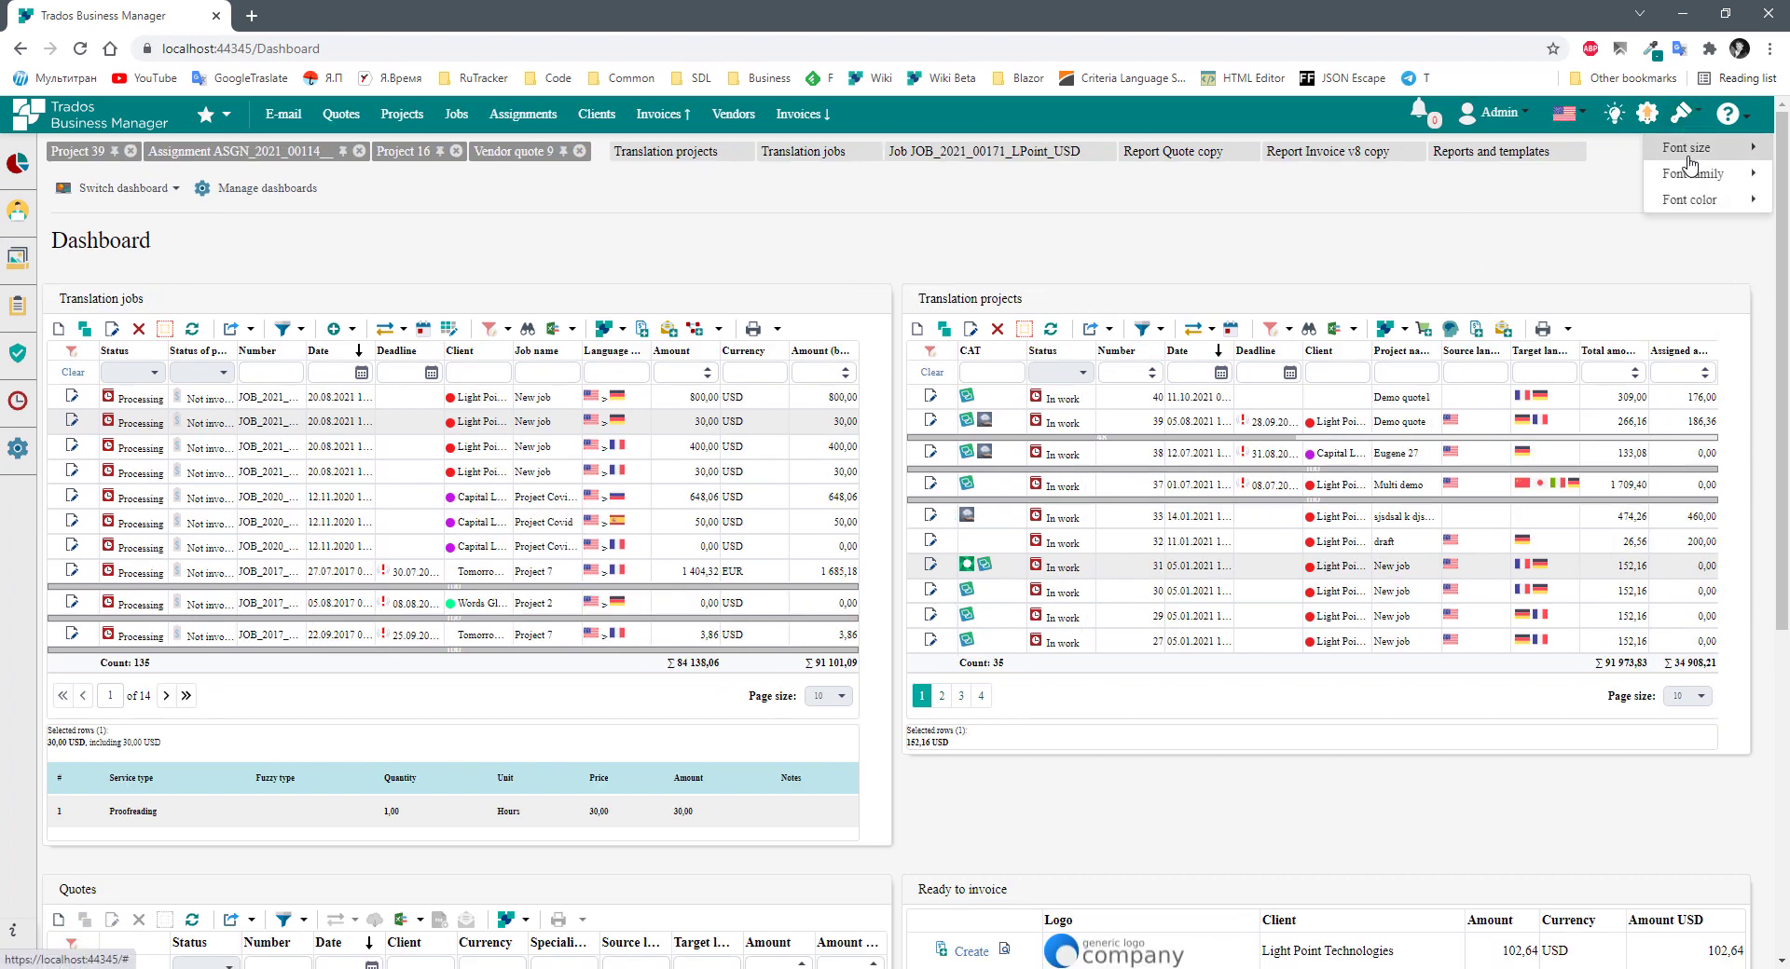
{"action": "mouse_move", "coordinate": [1687, 149]}
{"action": "left_click", "coordinate": [1567, 165]}
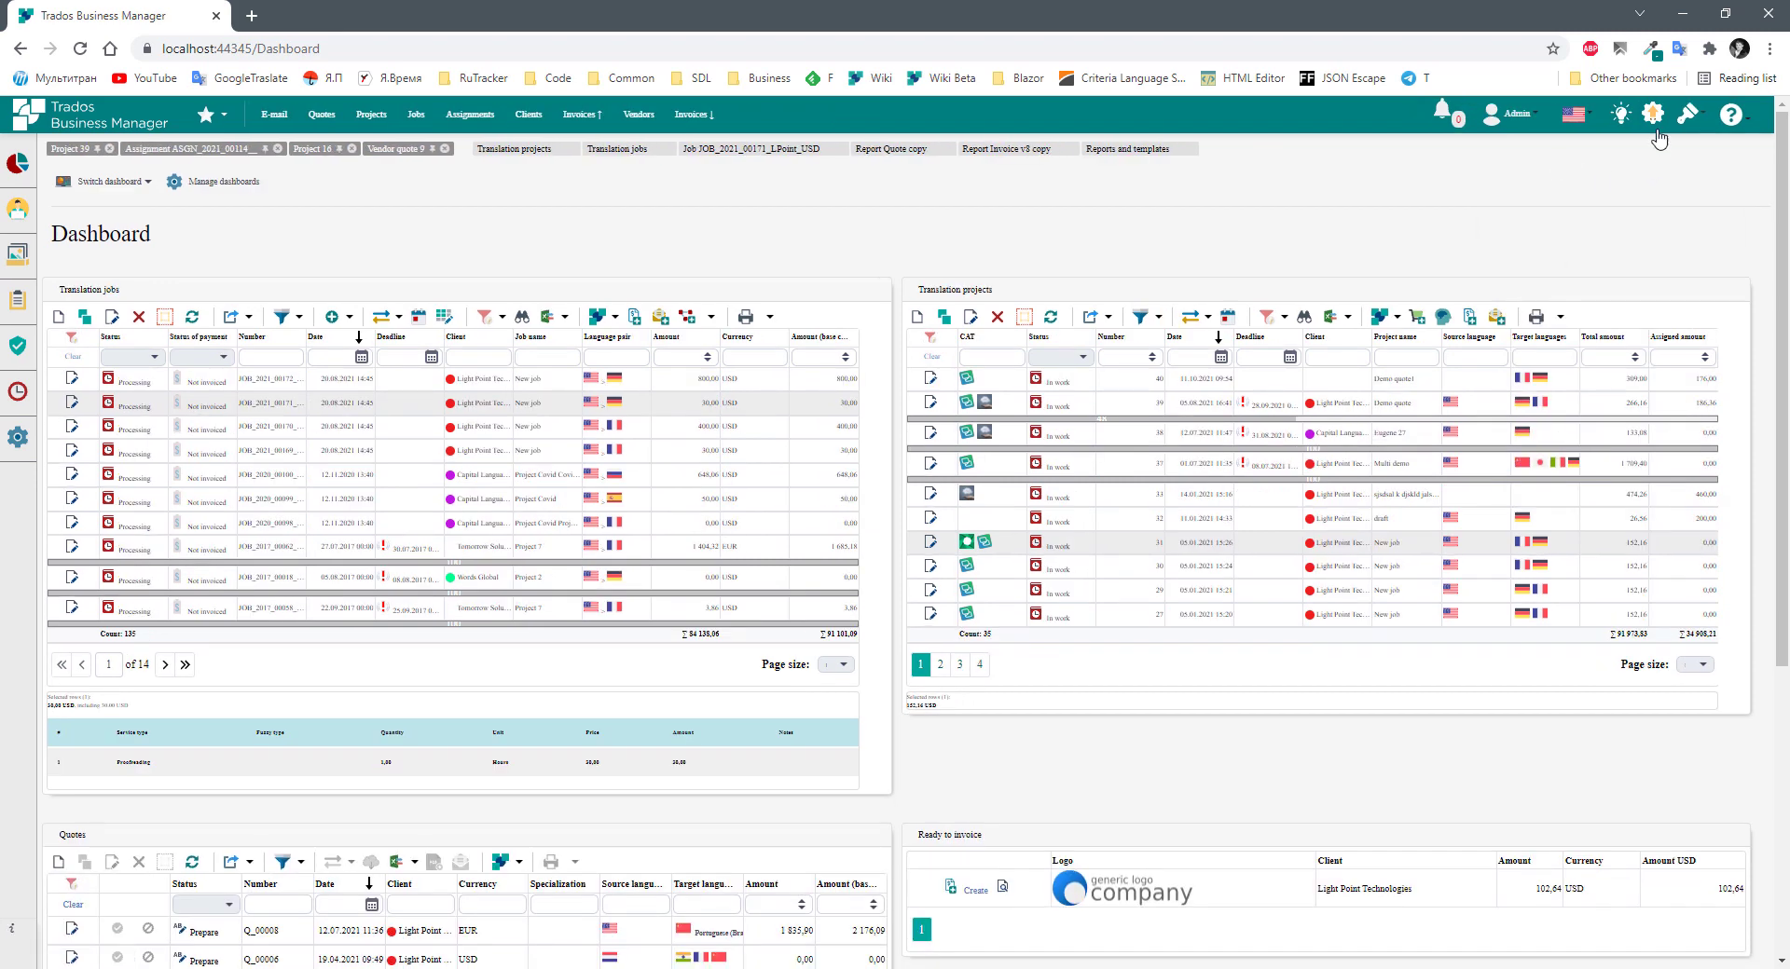
{"action": "left_click", "coordinate": [1687, 112]}
{"action": "mouse_move", "coordinate": [1689, 148]}
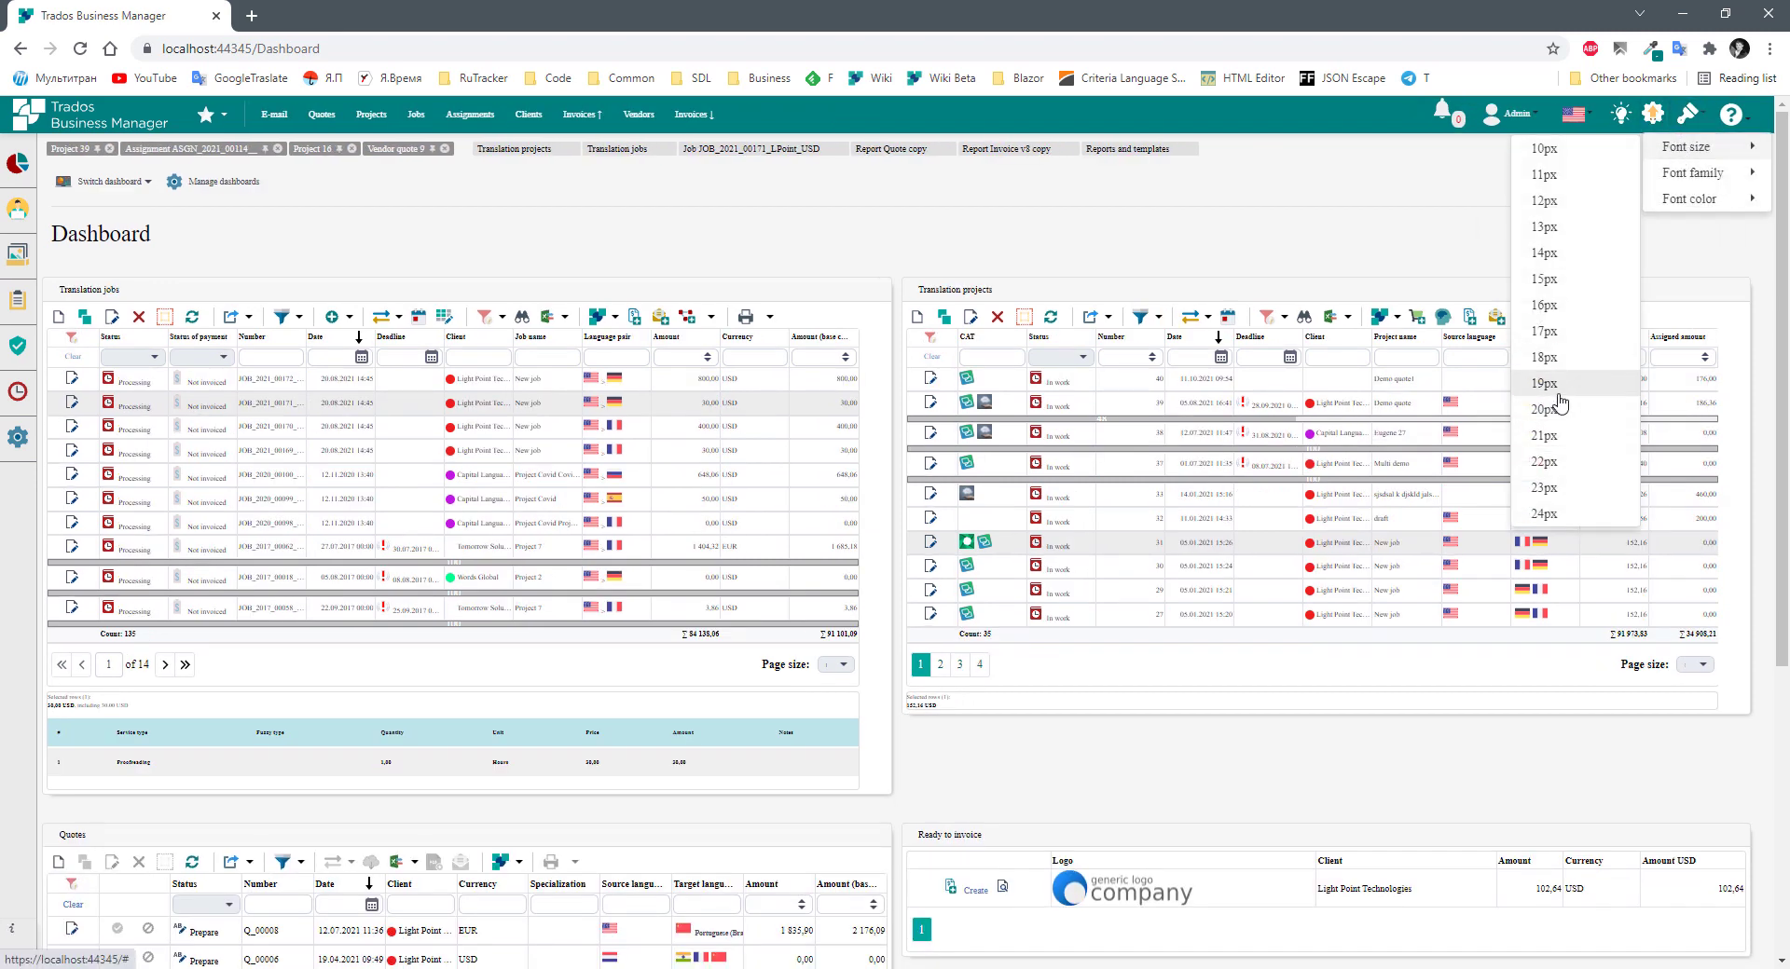
{"action": "left_click", "coordinate": [1554, 385]}
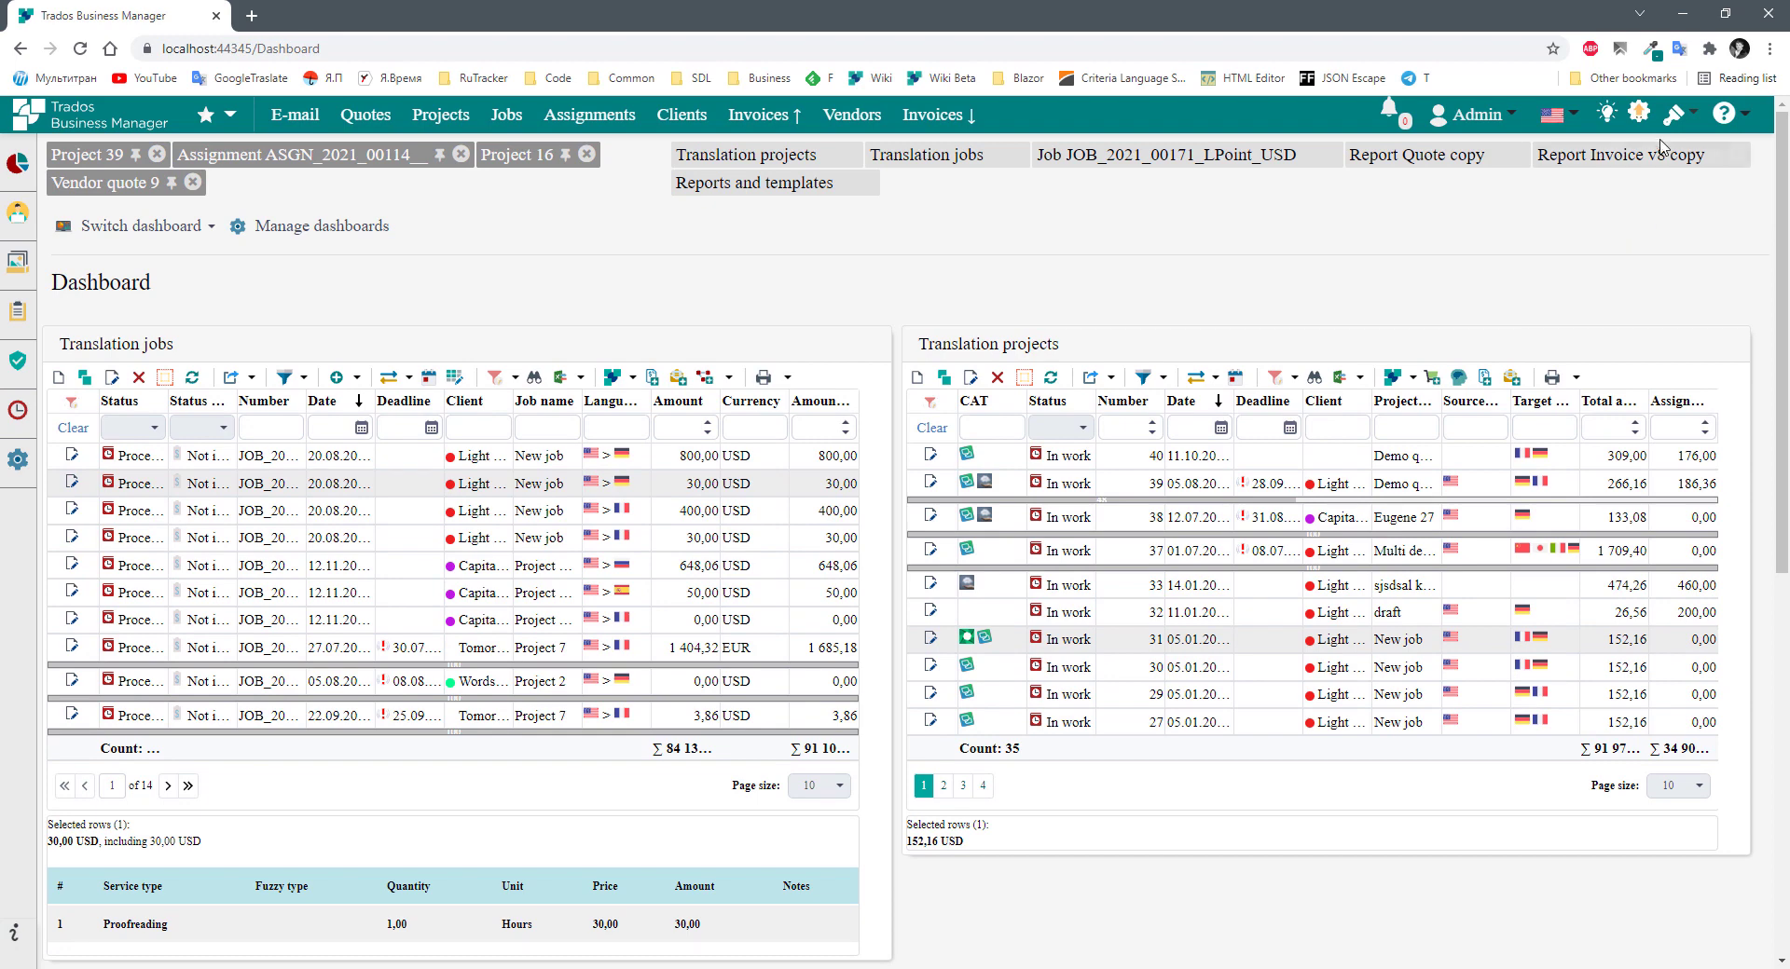
Change the interface font color to a muted red, RGB 156, 84, 84, and look over the recolored dashboard.
{"action": "left_click", "coordinate": [1678, 114]}
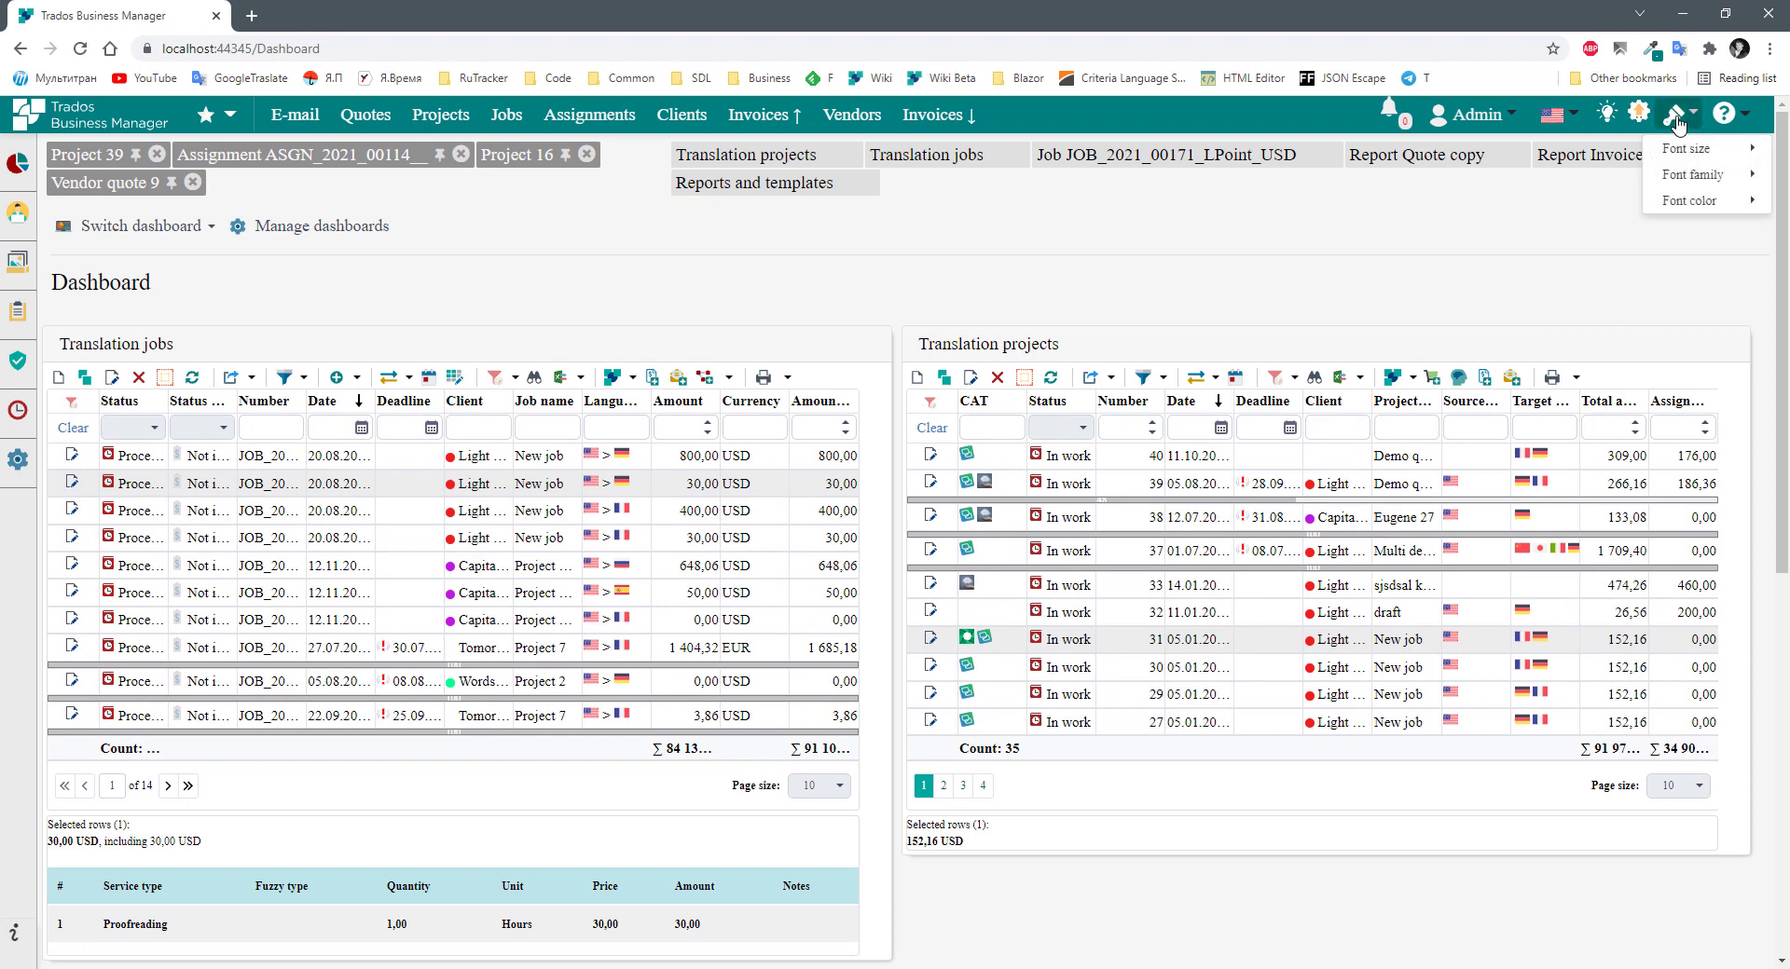
{"action": "left_click", "coordinate": [1678, 203]}
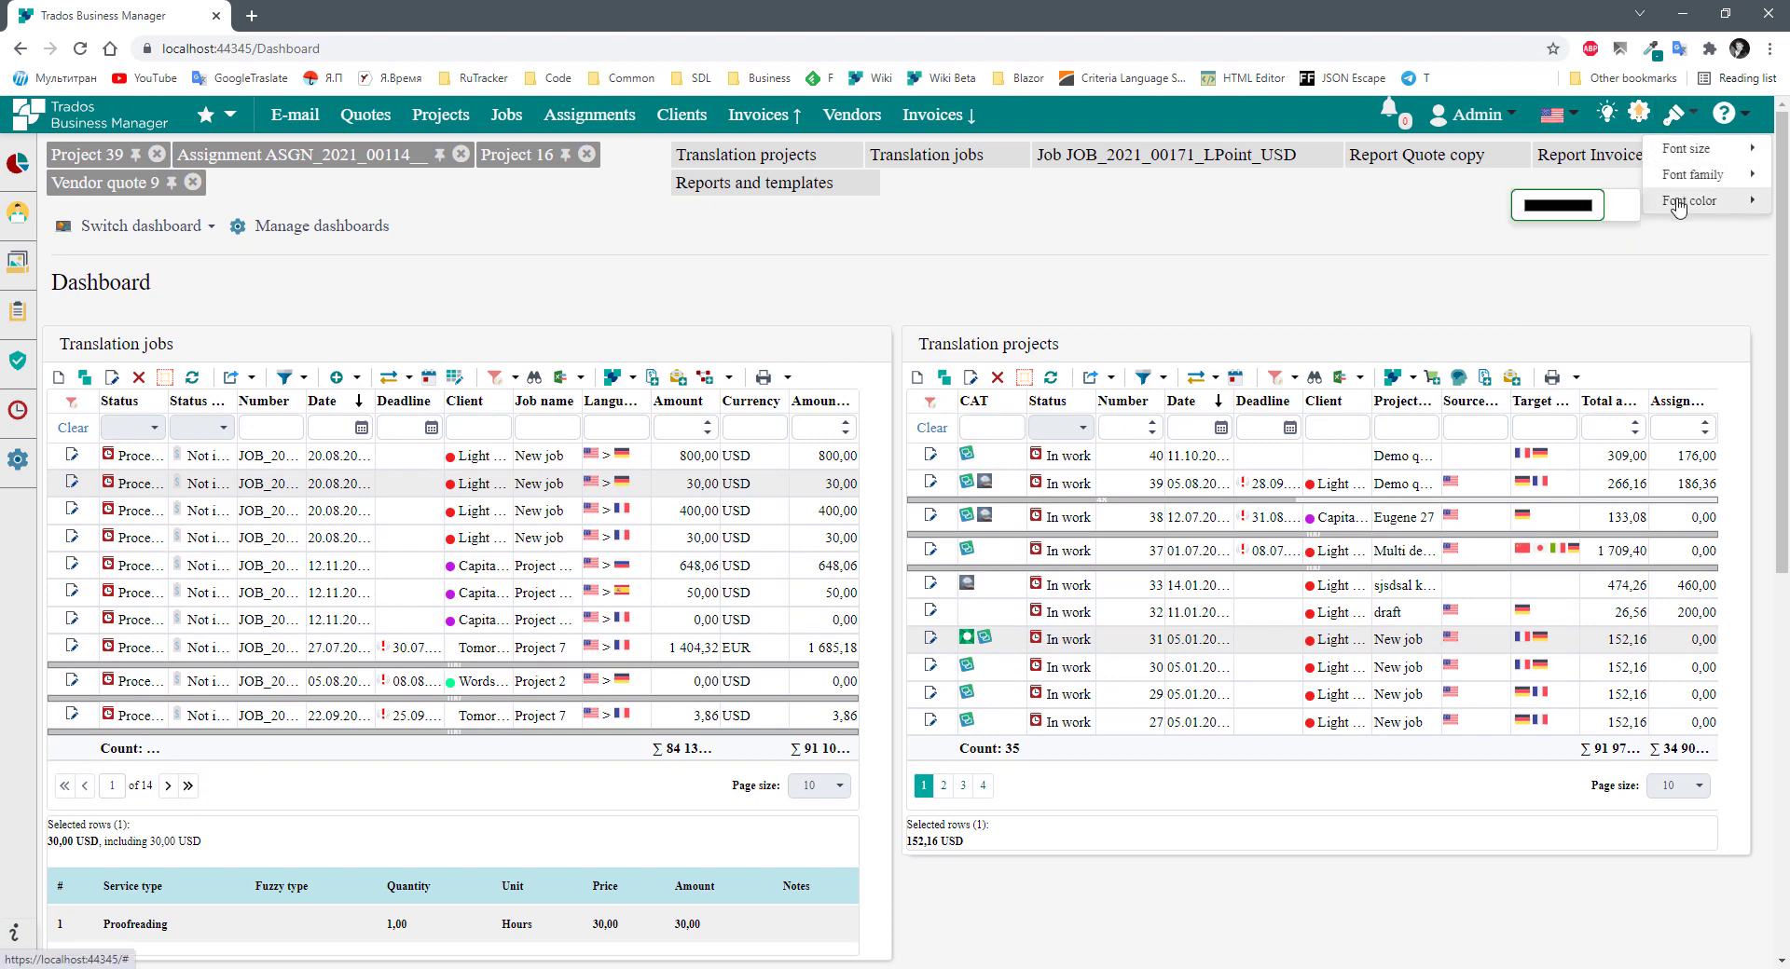
{"action": "left_click", "coordinate": [1585, 209]}
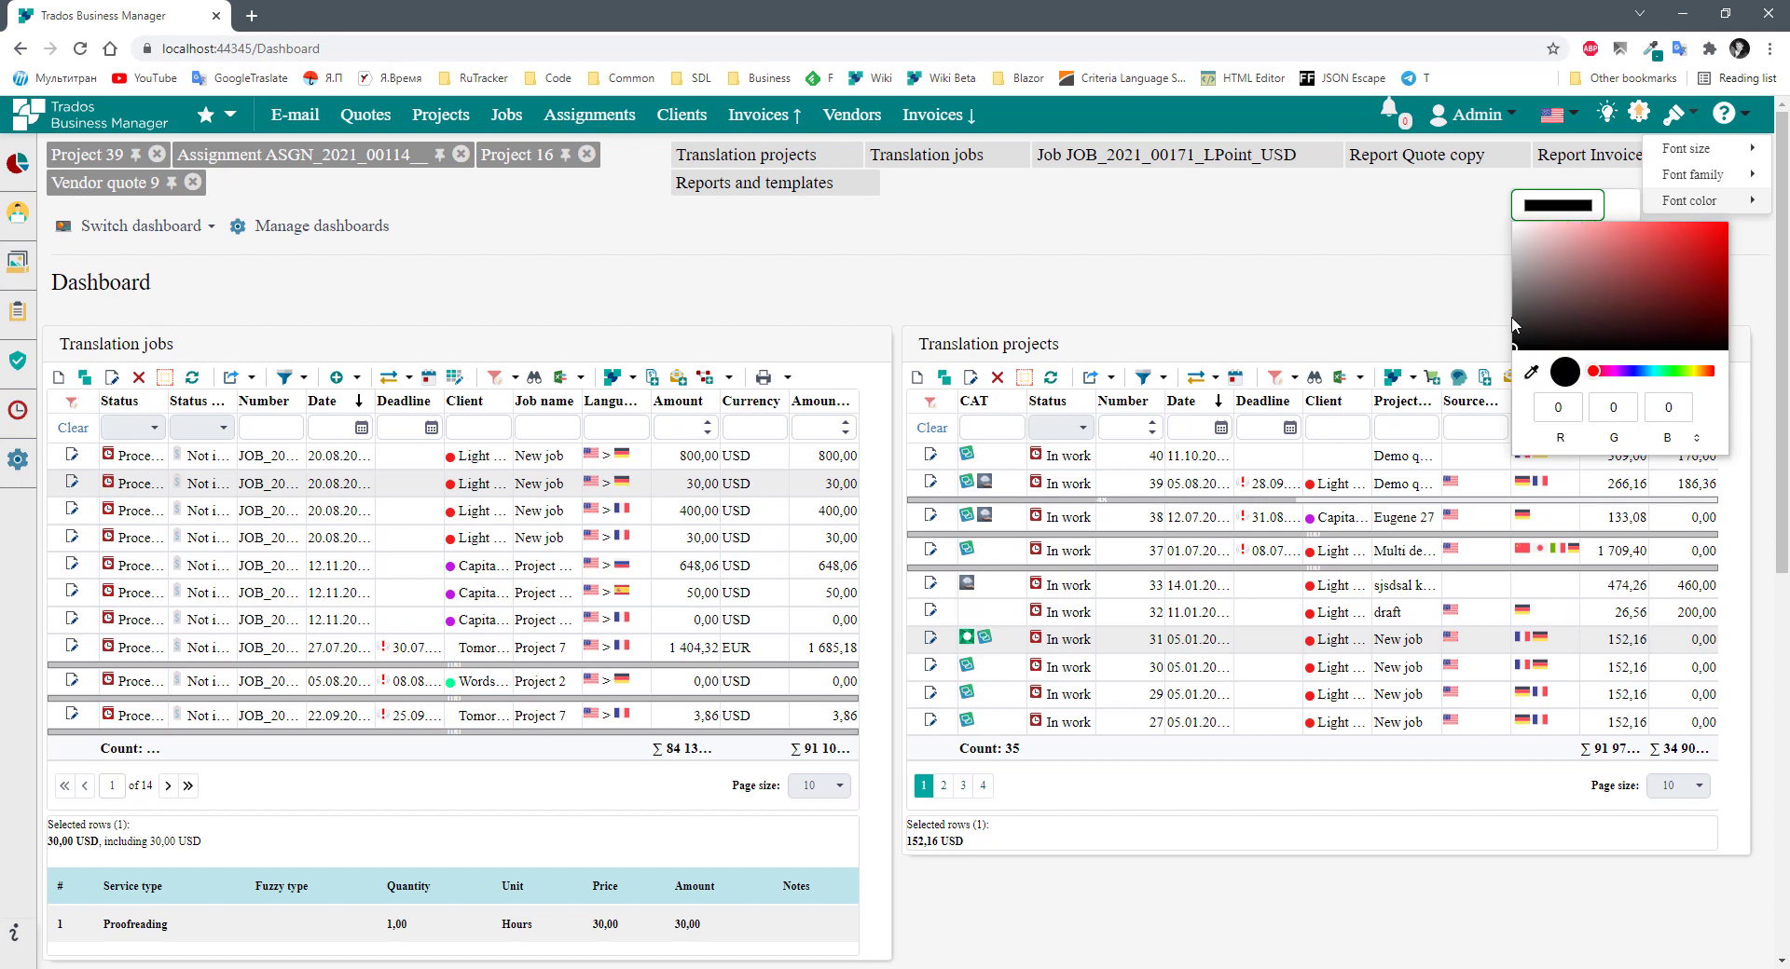
{"action": "left_click_drag", "start_coordinate": [1516, 328], "coordinate": [1512, 332]}
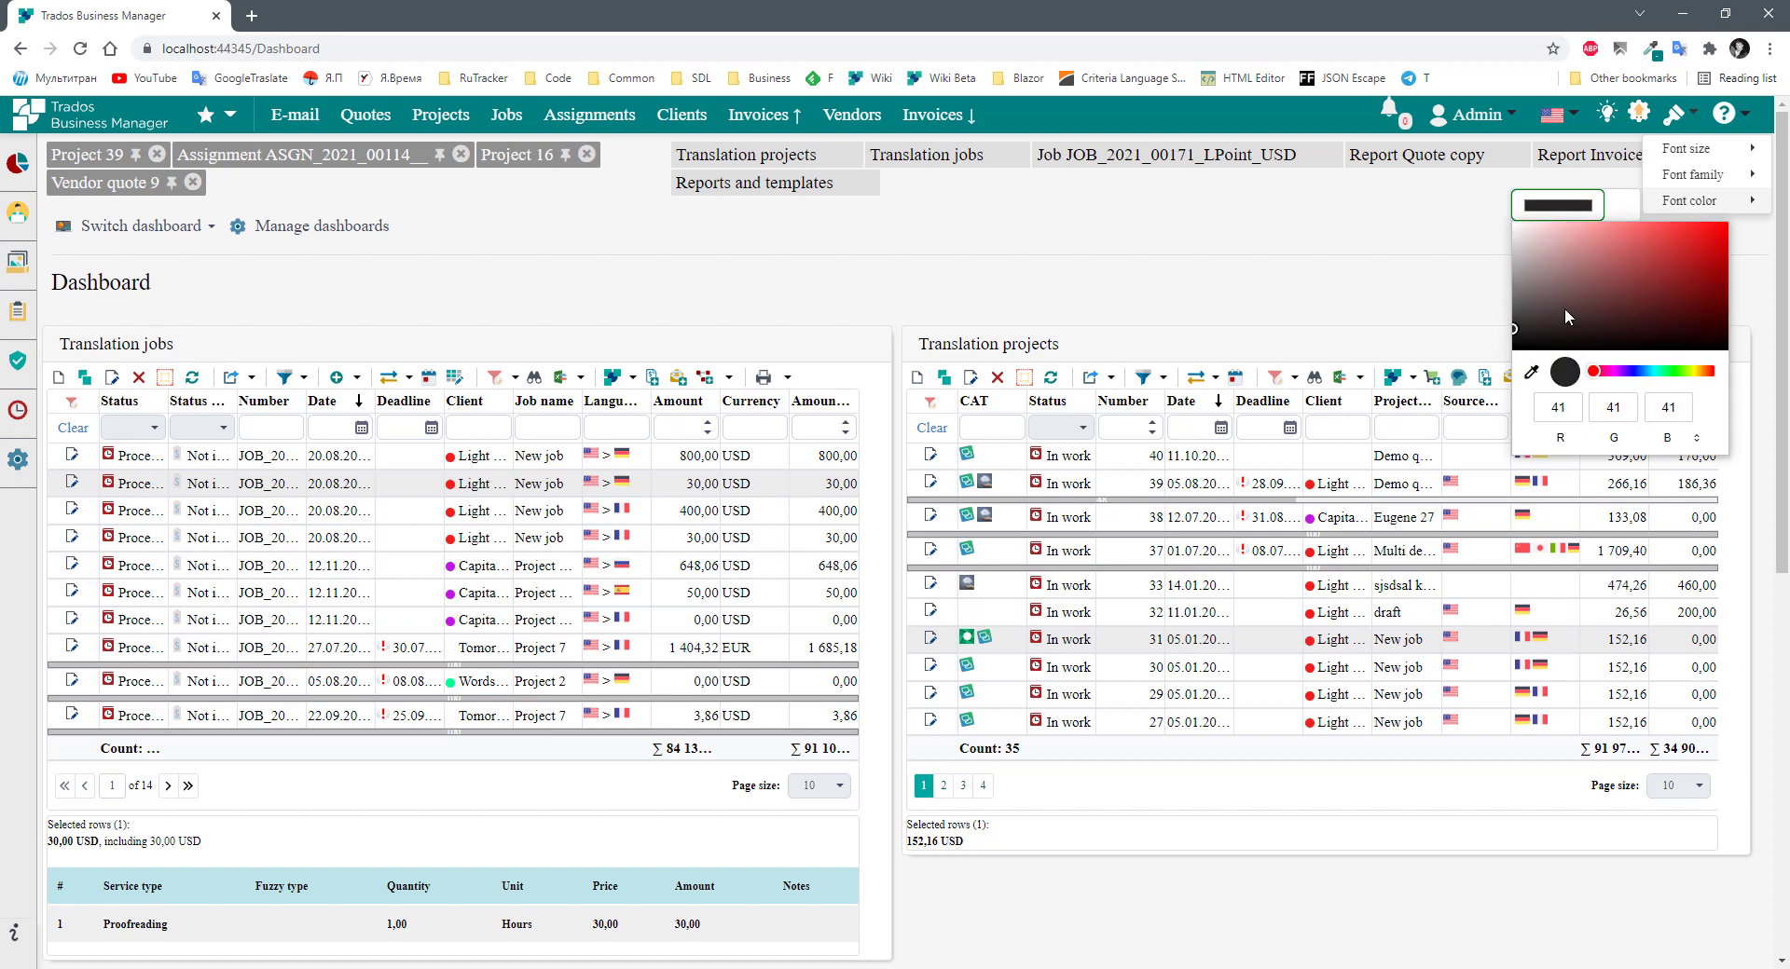
{"action": "left_click_drag", "start_coordinate": [1577, 300], "coordinate": [1611, 270]}
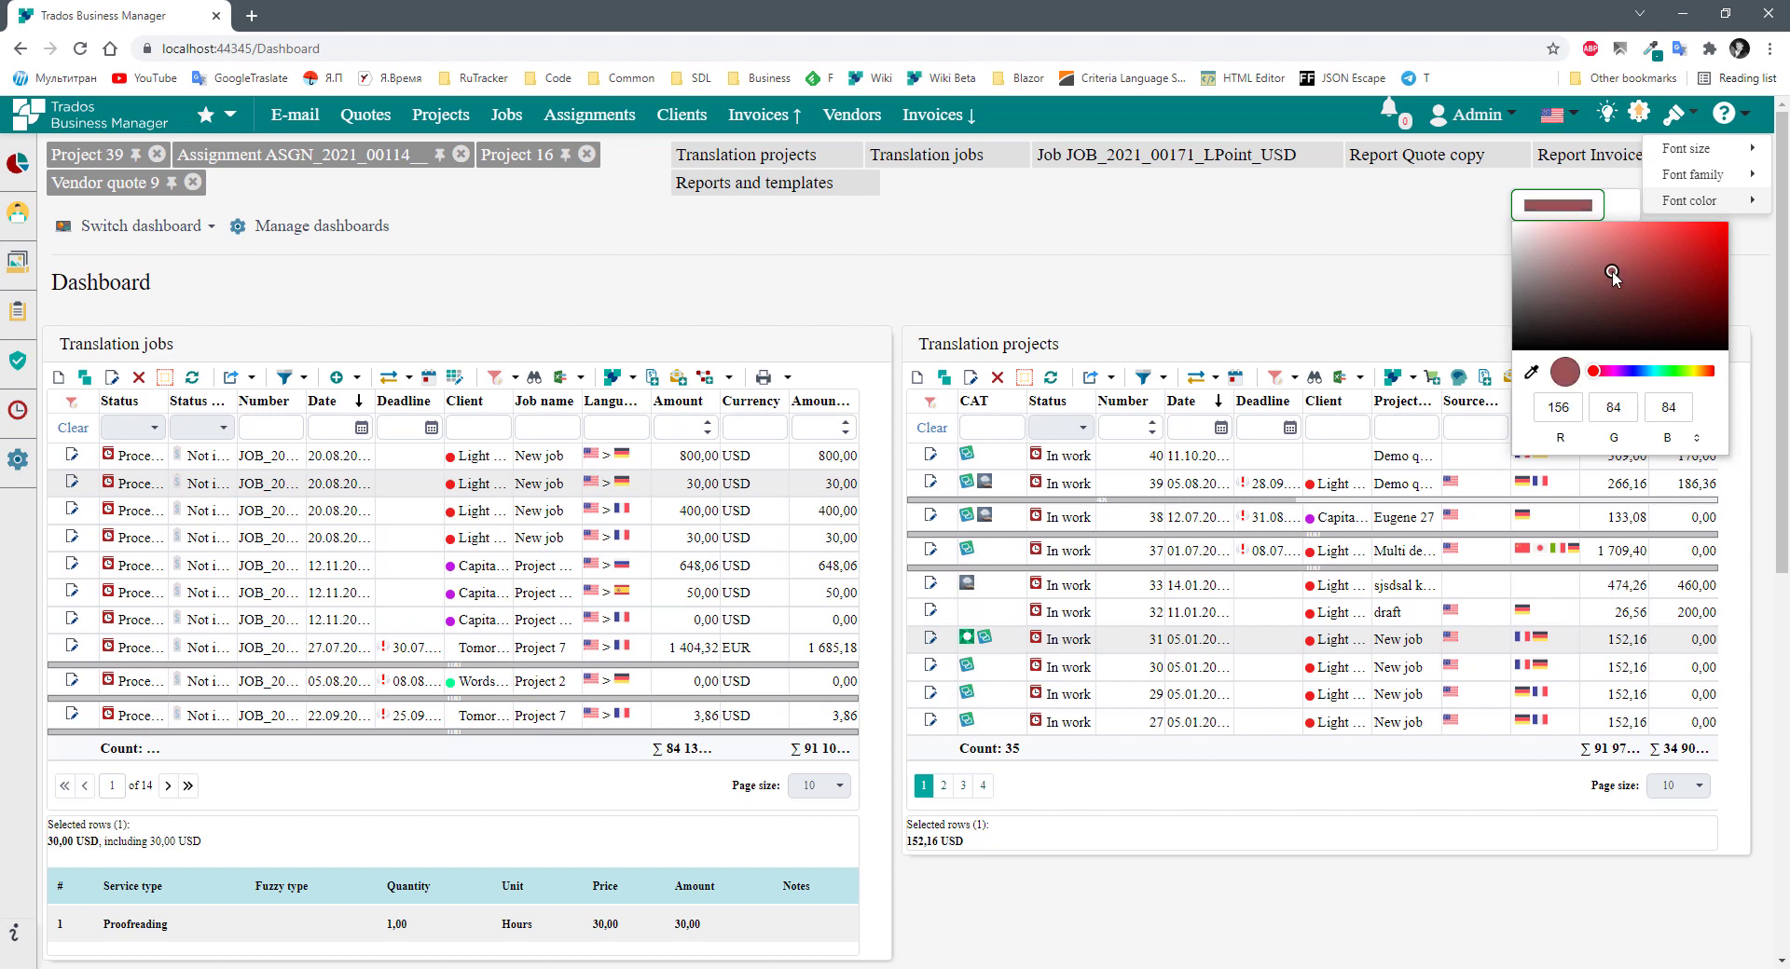
{"action": "left_click", "coordinate": [1630, 210]}
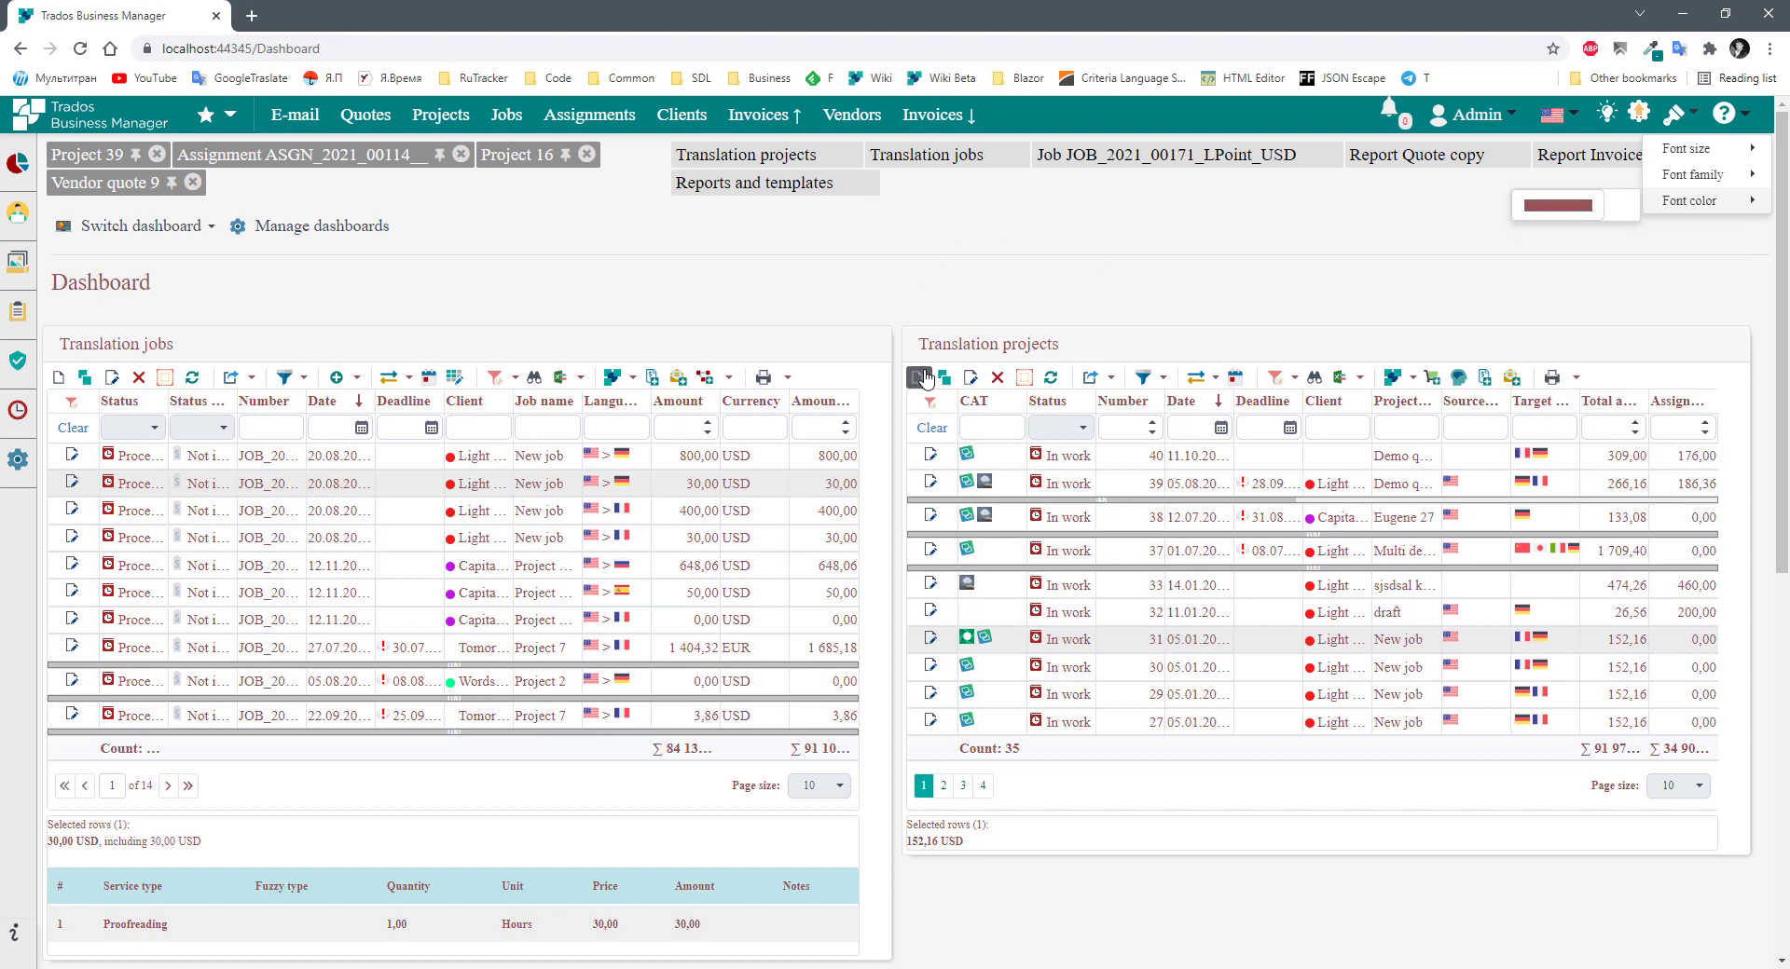
{"action": "scroll", "coordinate": [1165, 489], "scroll_direction": "down", "scroll_amount": 7}
{"action": "scroll", "coordinate": [1165, 489], "scroll_direction": "up", "scroll_amount": 6}
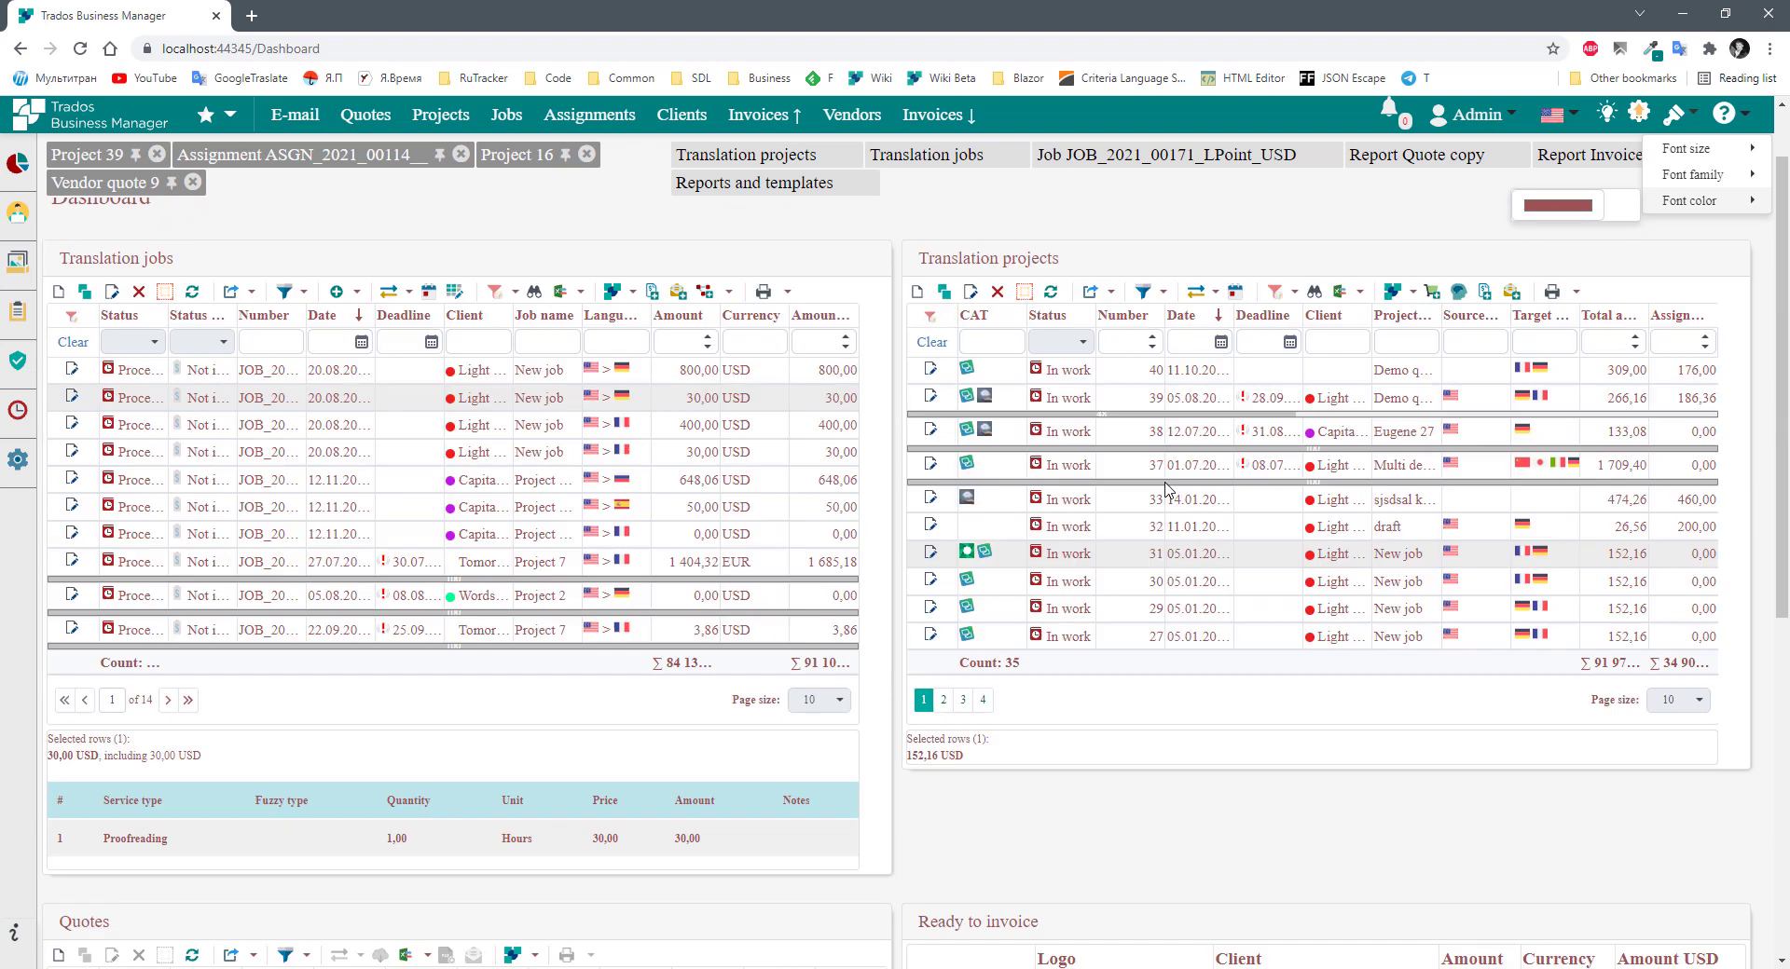
{"action": "scroll", "coordinate": [1165, 489], "scroll_direction": "up", "scroll_amount": 1}
Change the interface font color to a dark blue shade.
{"action": "left_click", "coordinate": [1558, 205]}
{"action": "left_click", "coordinate": [1646, 371]}
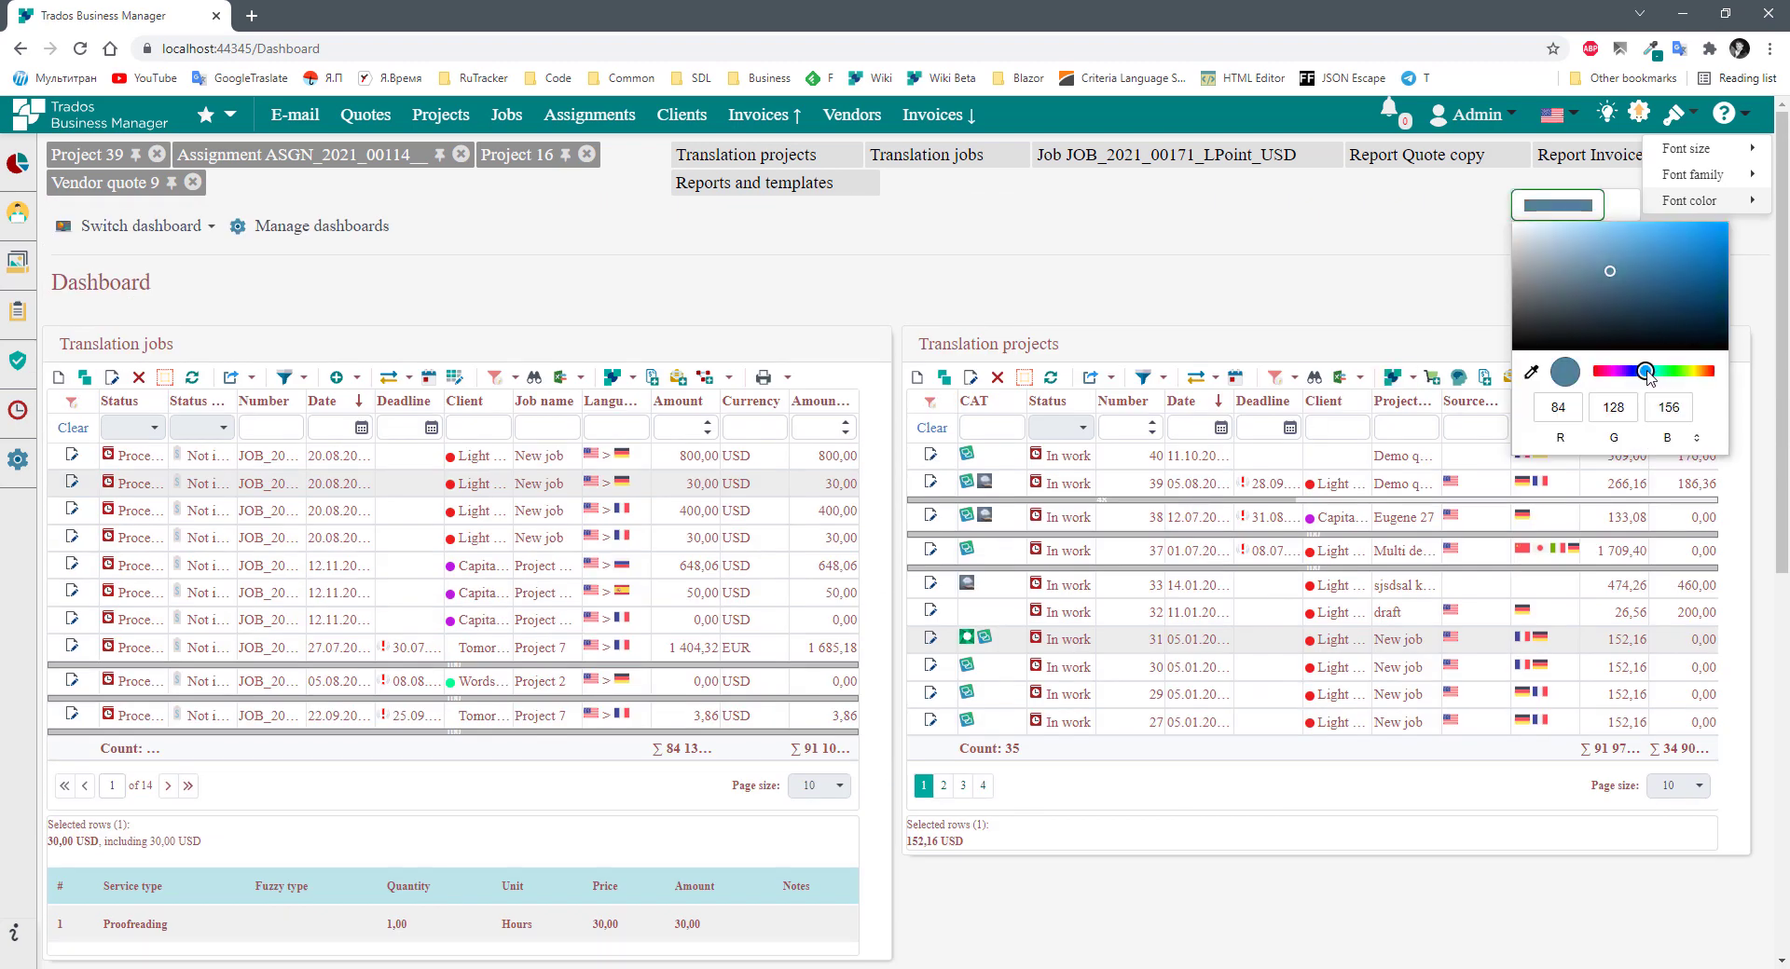
{"action": "left_click", "coordinate": [1674, 289]}
{"action": "left_click", "coordinate": [1605, 222]}
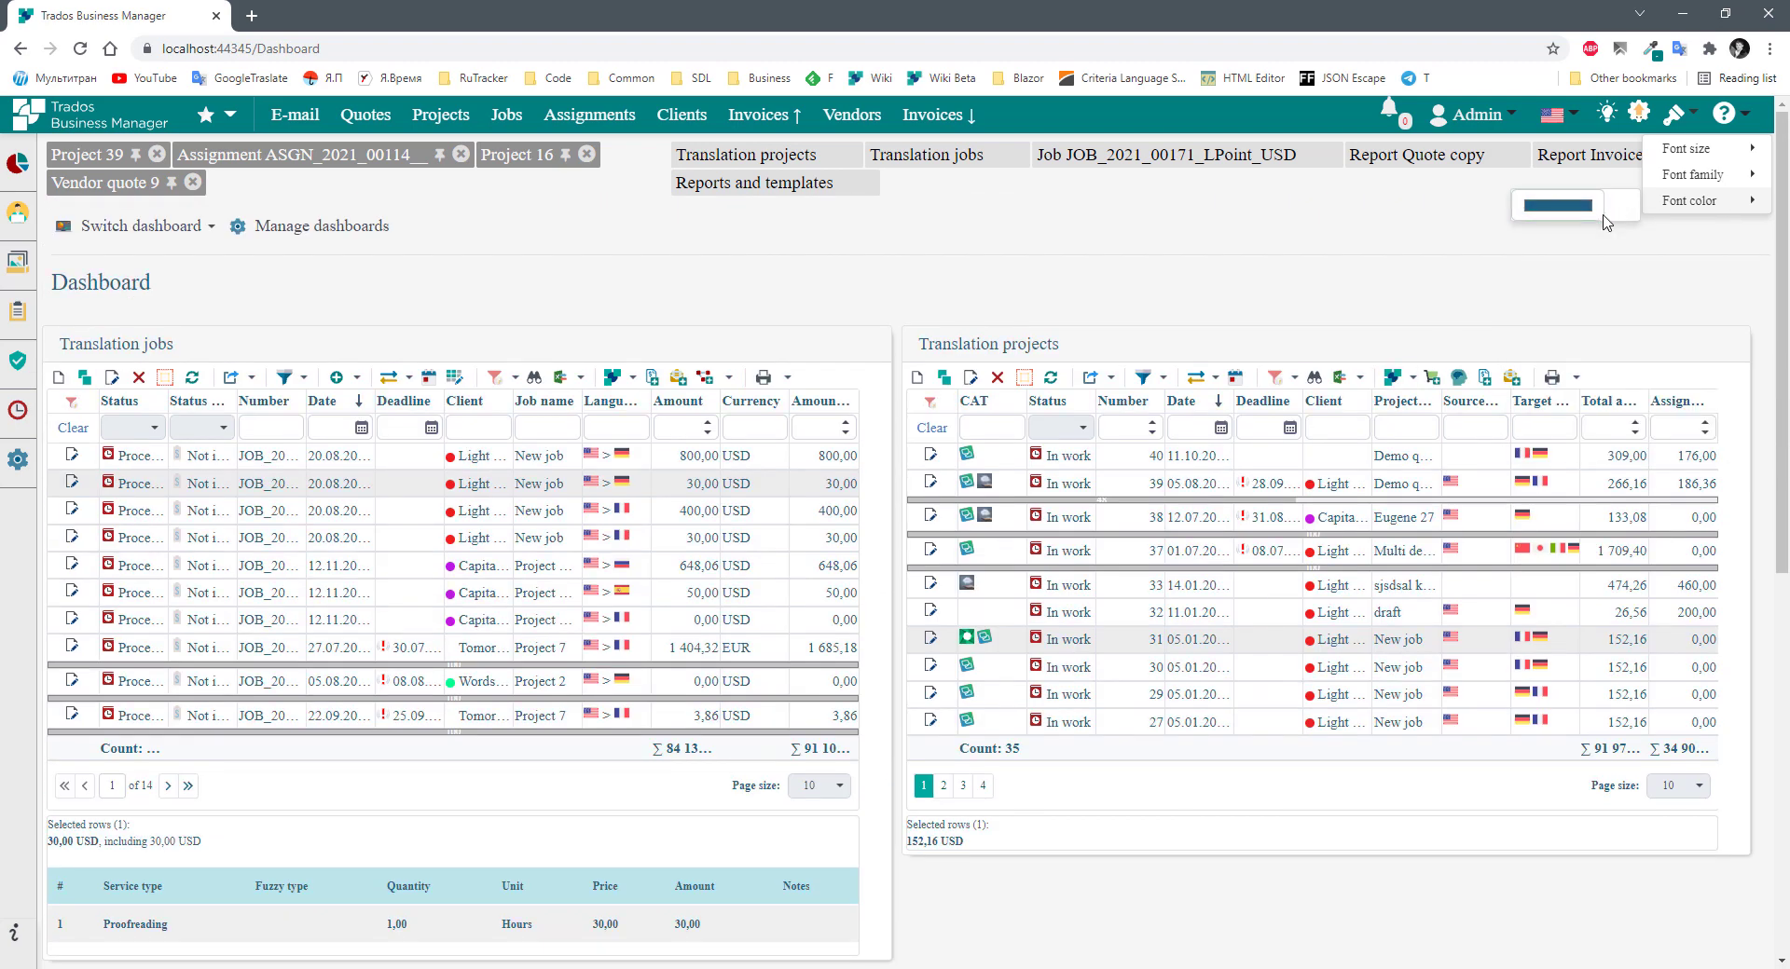
{"action": "left_click", "coordinate": [1510, 233]}
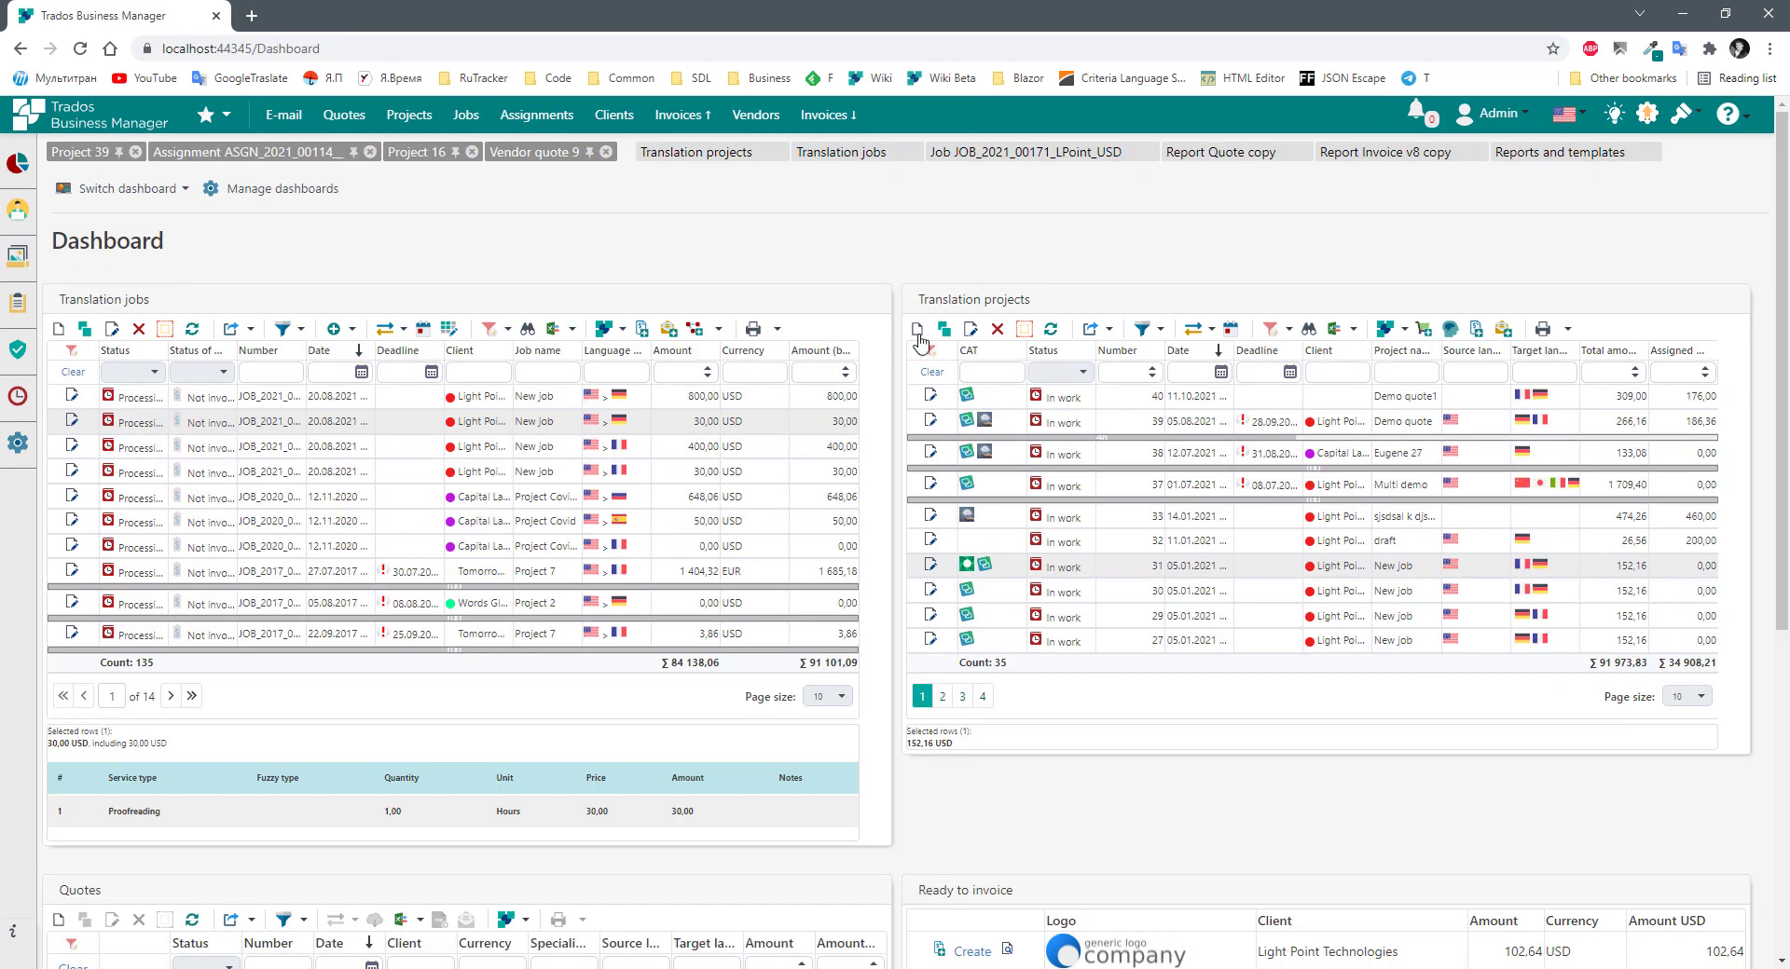
{"action": "mouse_move", "coordinate": [41, 220]}
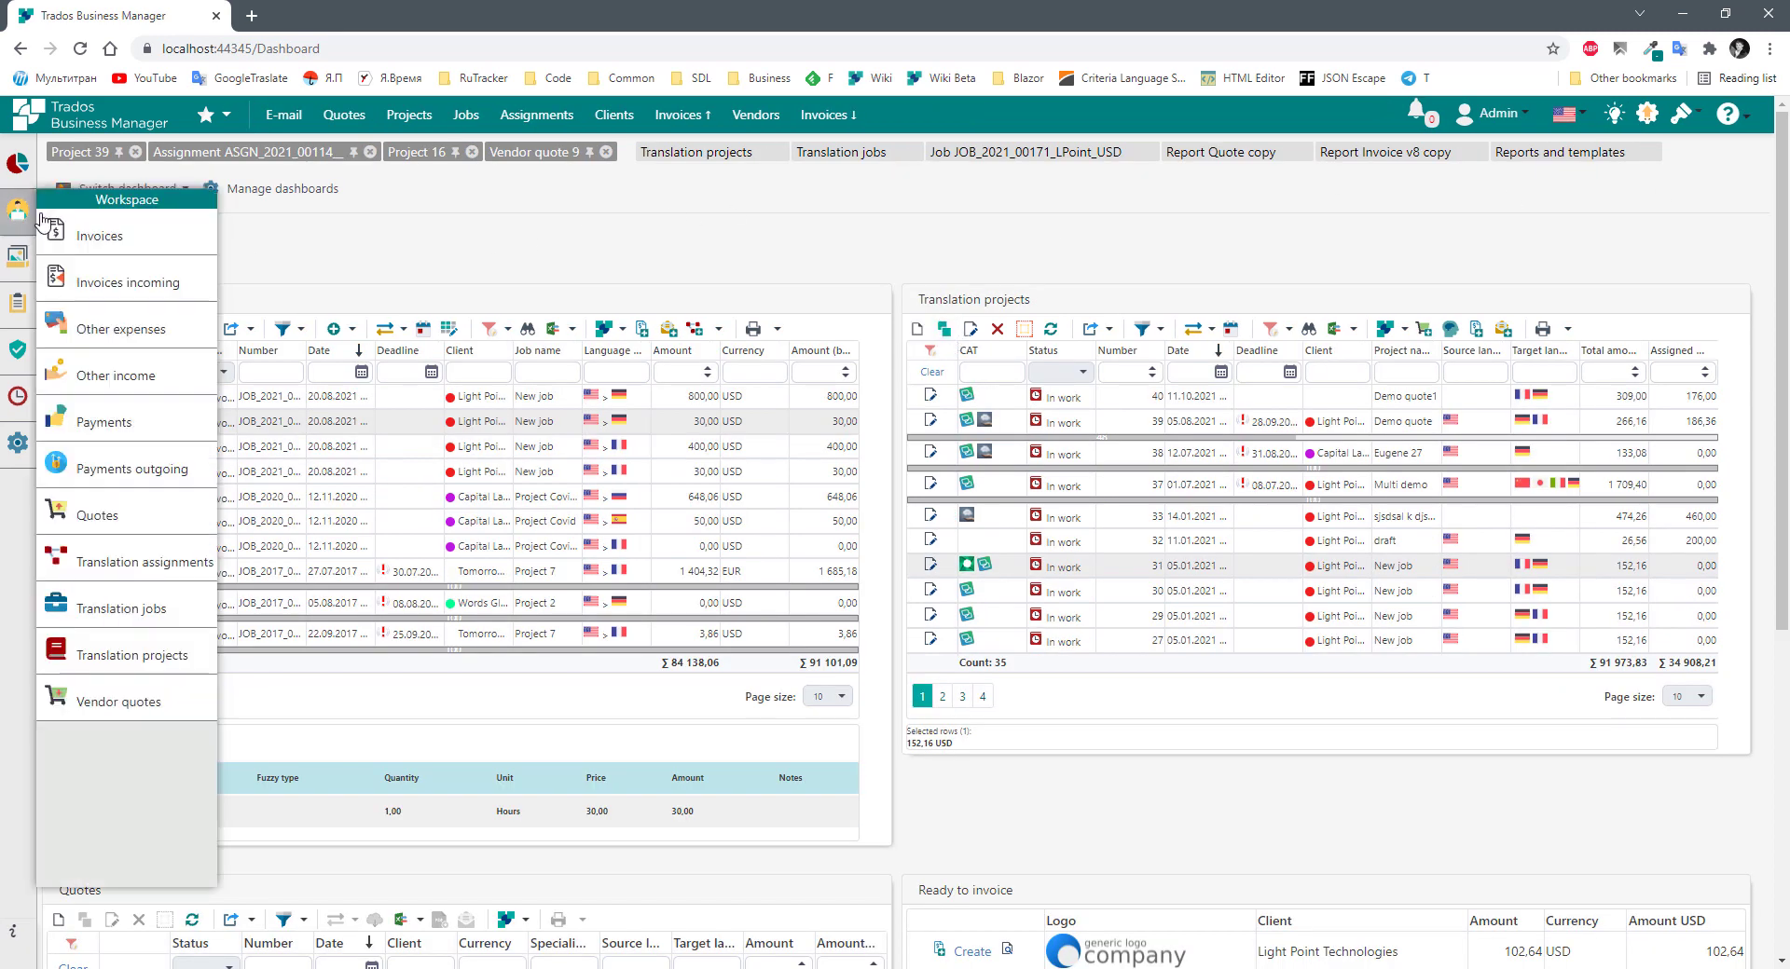
{"action": "scroll", "coordinate": [1275, 685], "scroll_direction": "down", "scroll_amount": 1}
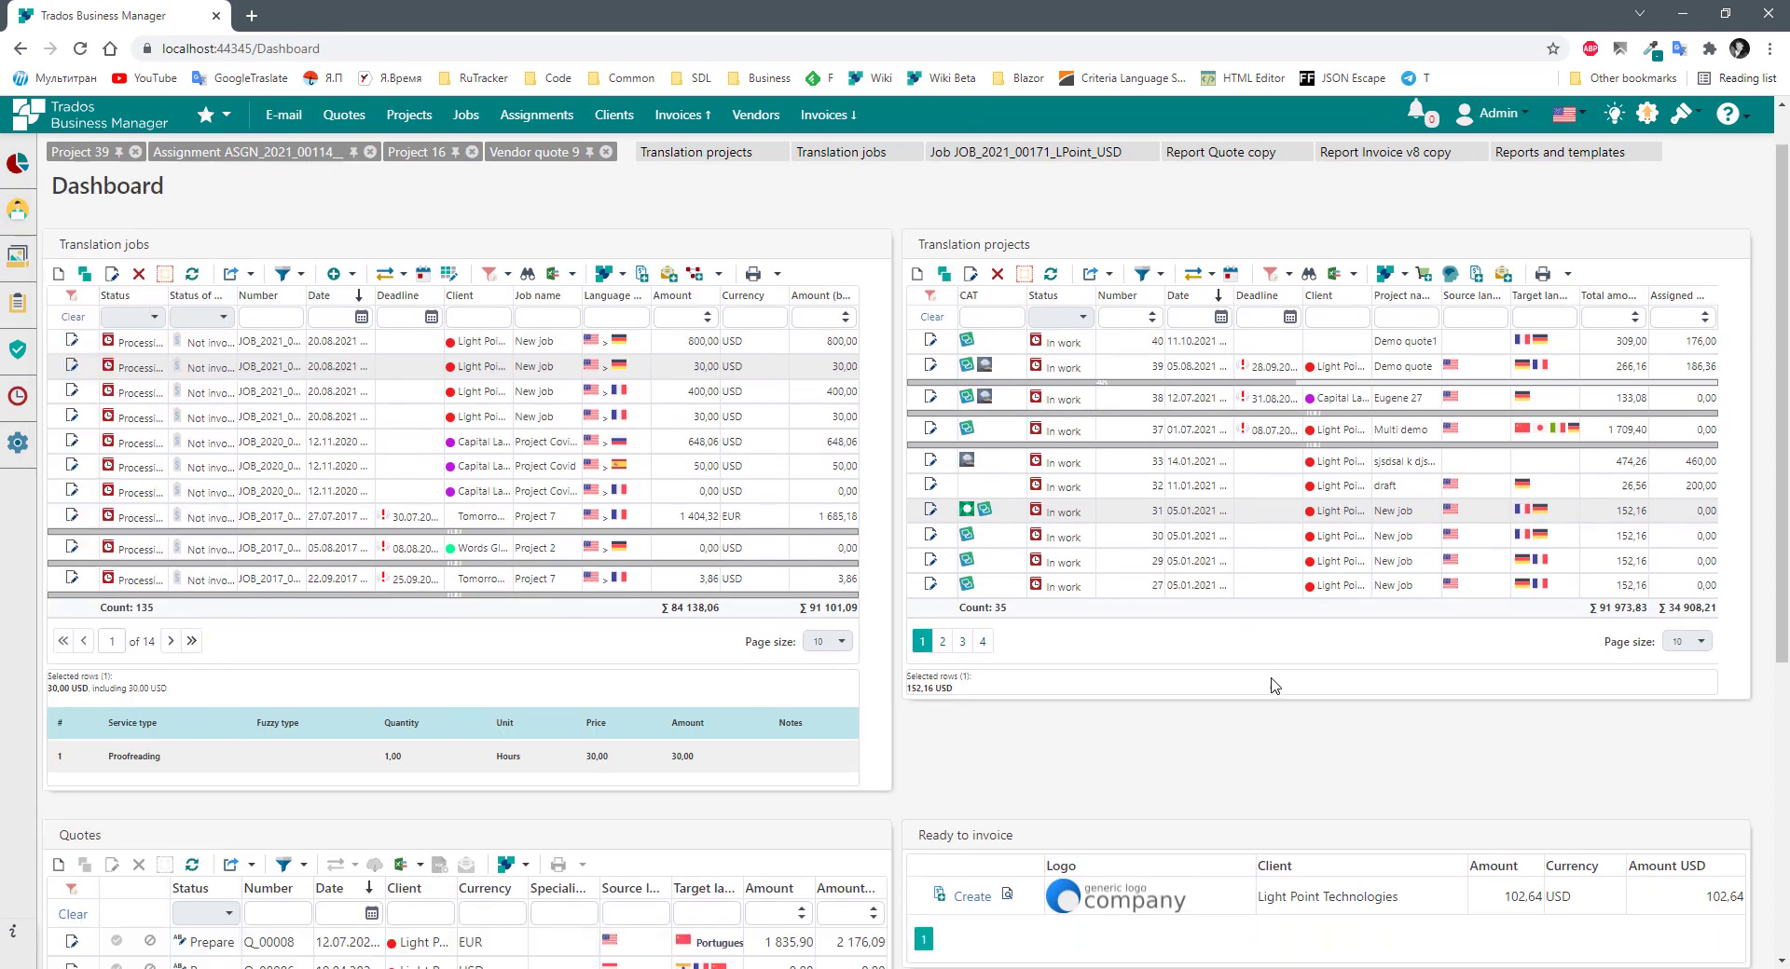
{"action": "scroll", "coordinate": [1275, 685], "scroll_direction": "down", "scroll_amount": 5}
{"action": "scroll", "coordinate": [1274, 685], "scroll_direction": "up", "scroll_amount": 6}
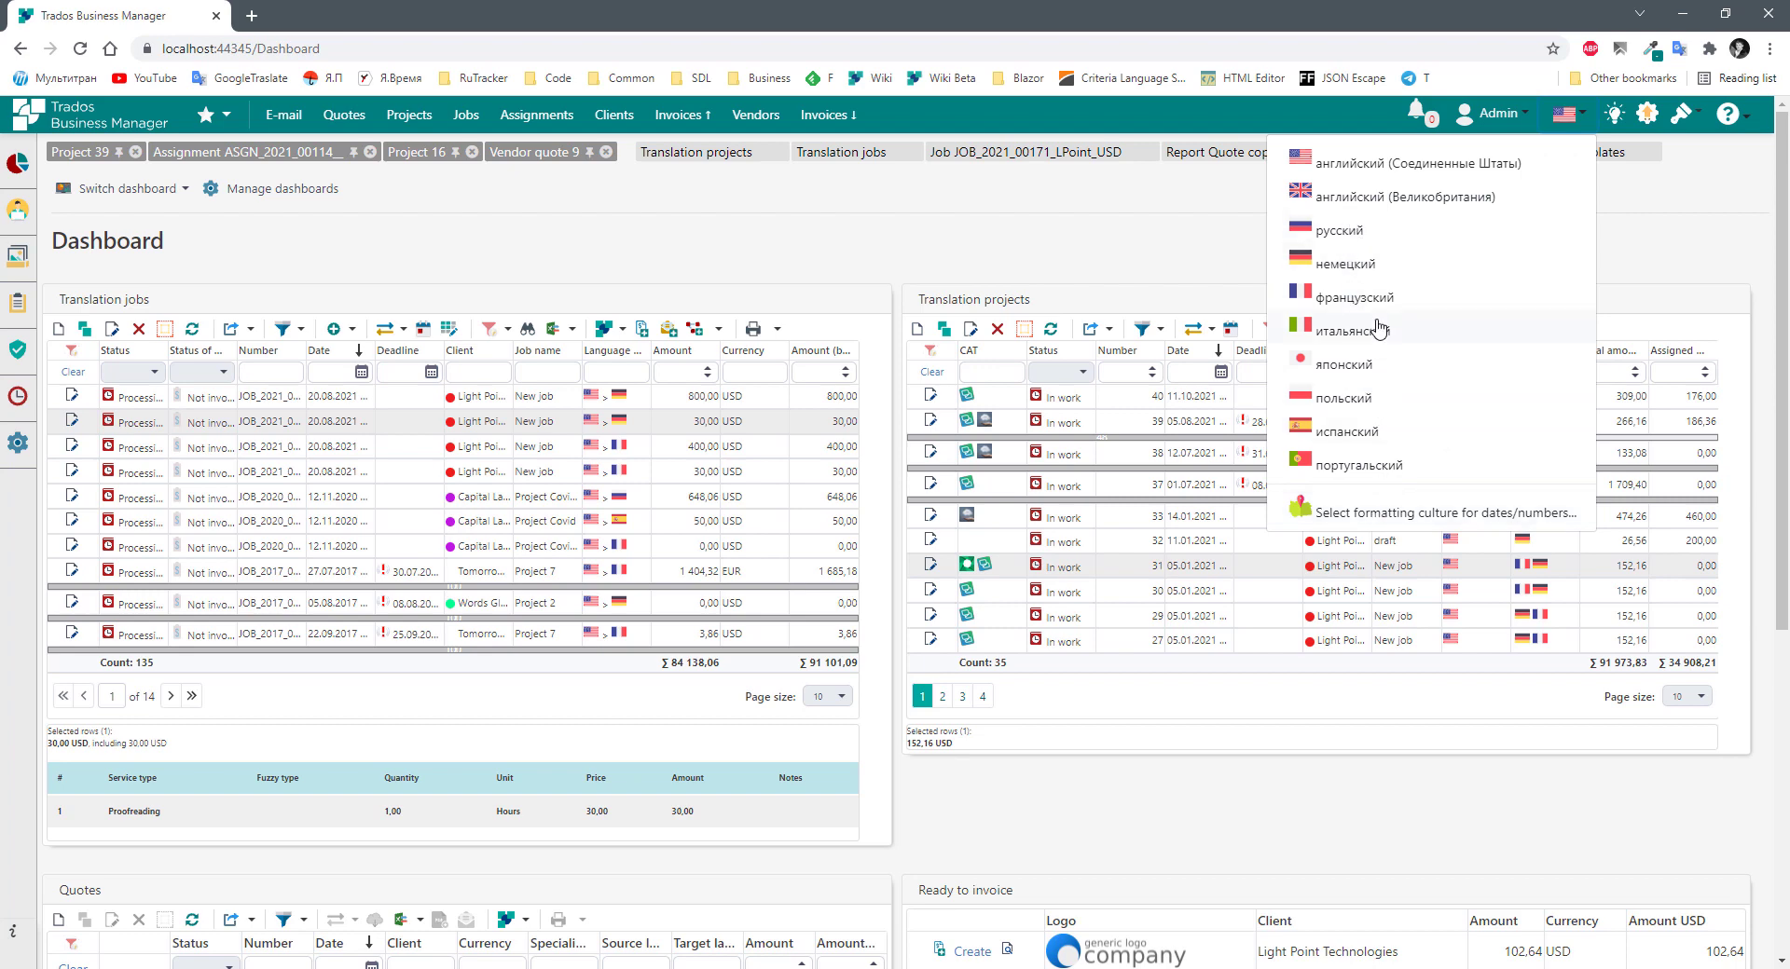
Switch the interface language to Spanish and back to English (United States).
{"action": "left_click", "coordinate": [1343, 434]}
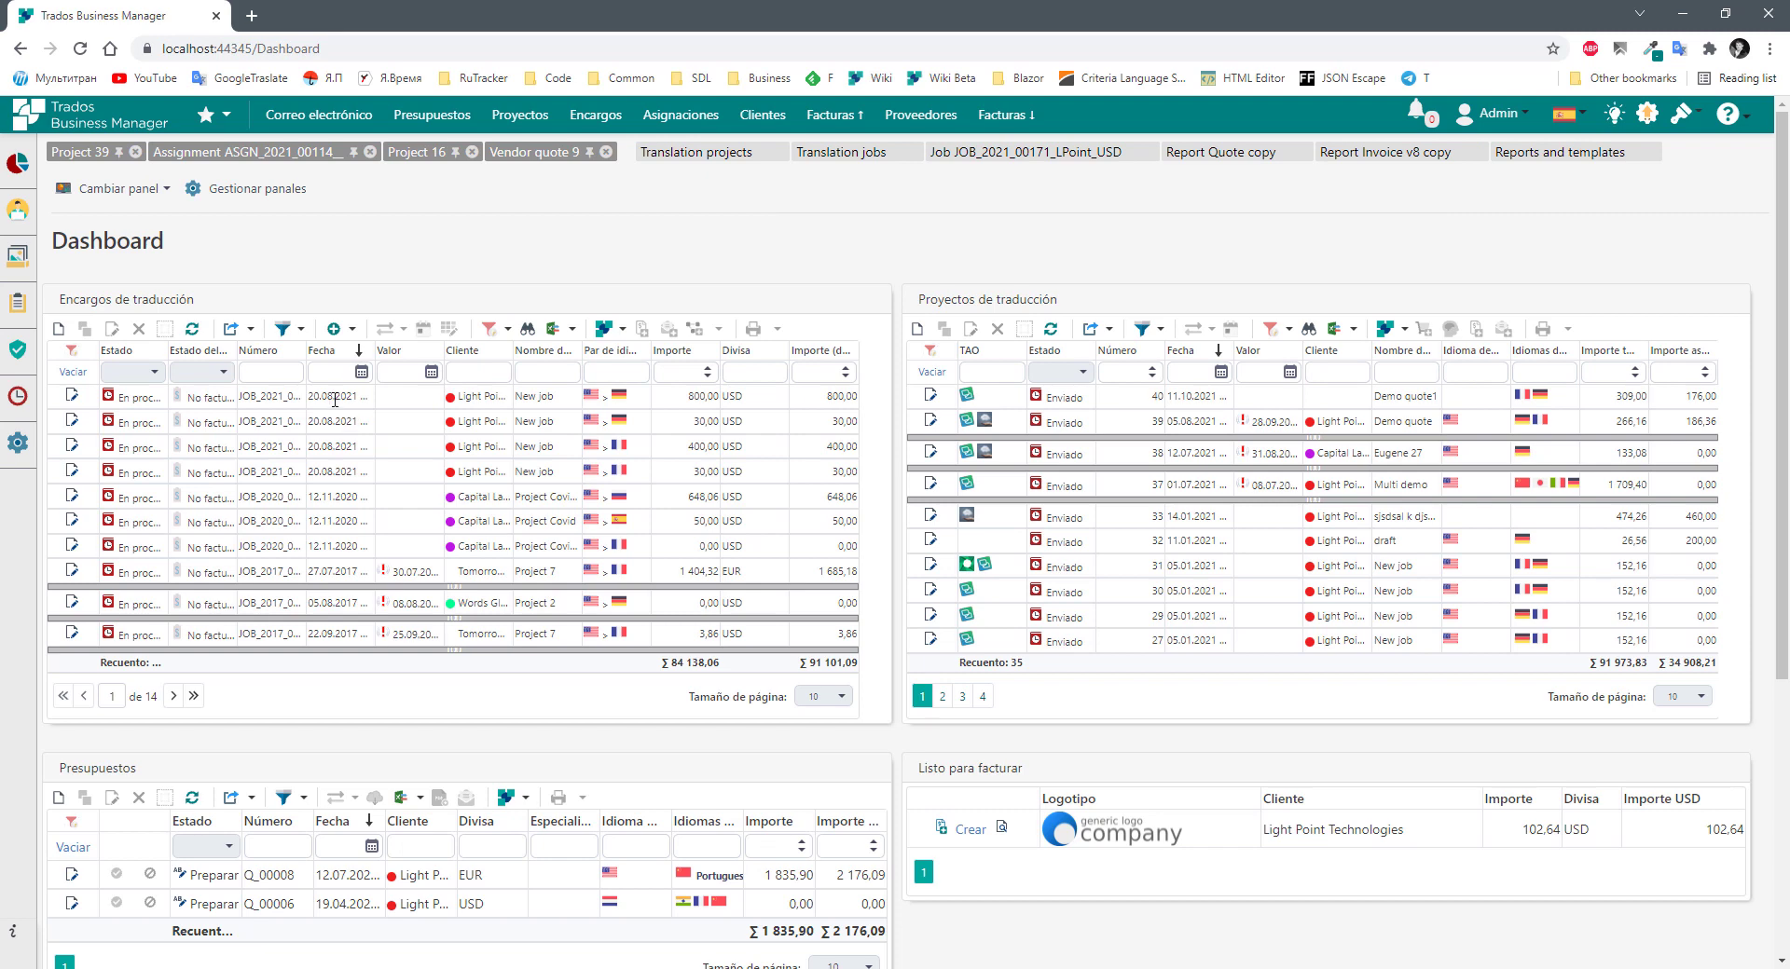
{"action": "left_click", "coordinate": [1567, 116]}
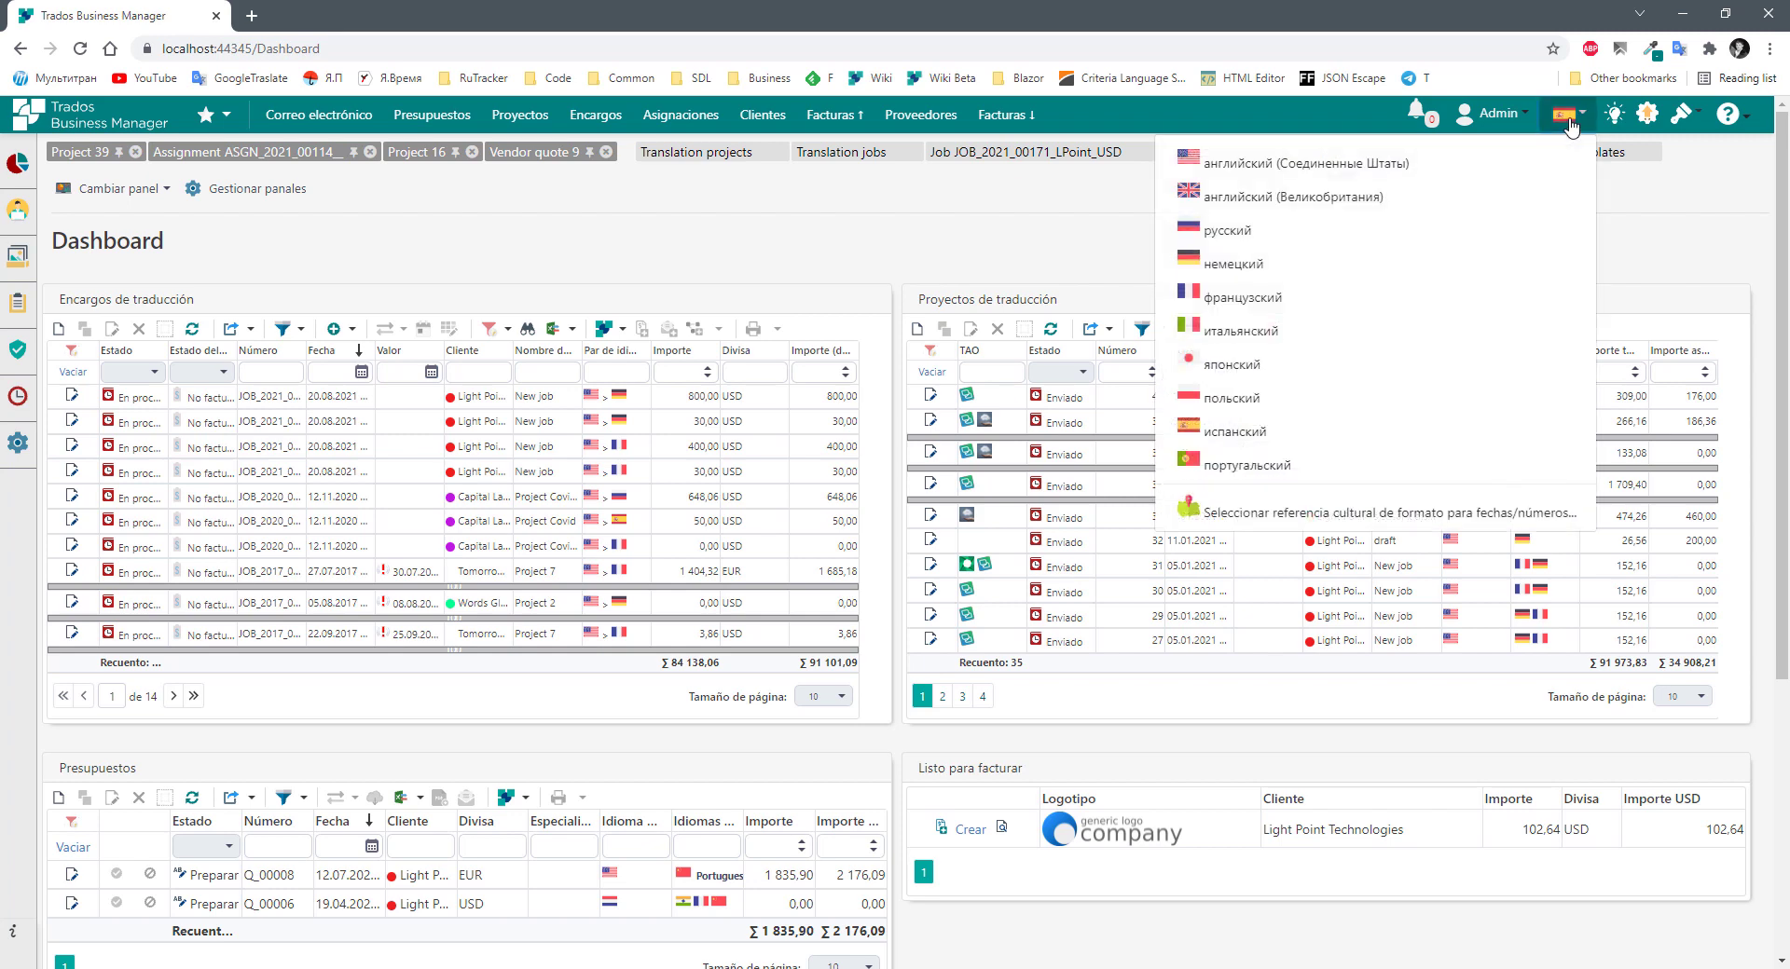
{"action": "left_click", "coordinate": [1247, 168]}
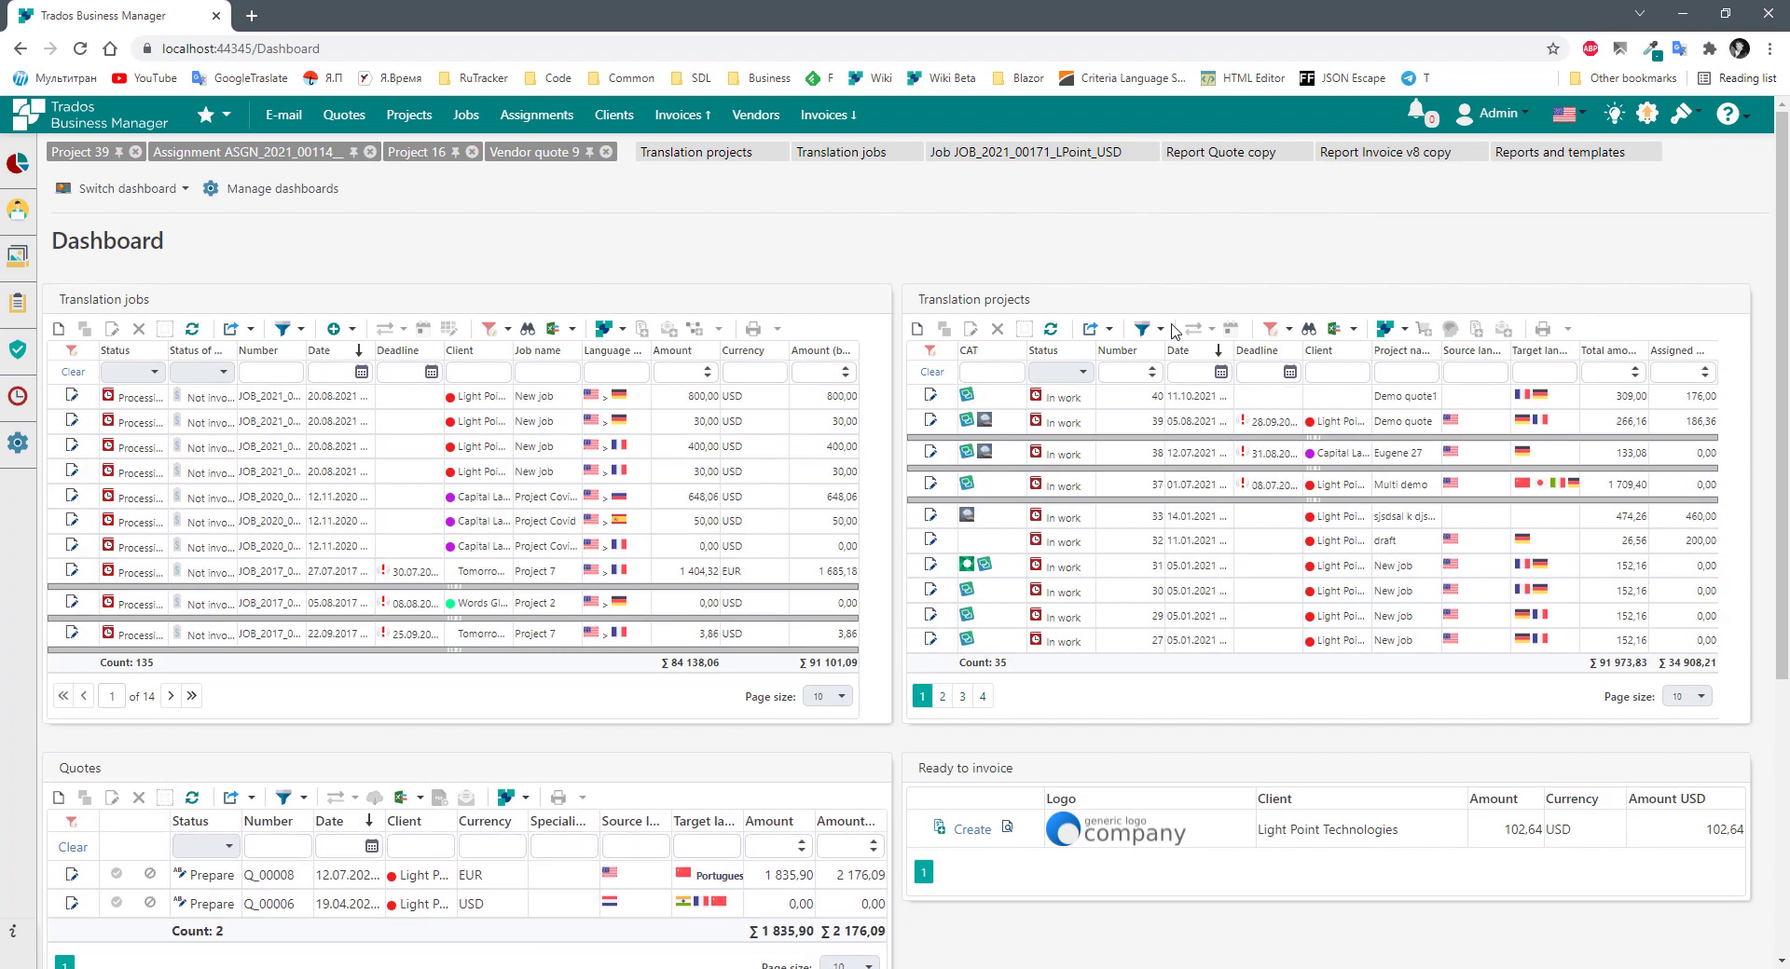
Set the formatting culture for dates and numbers to en-US and select the first job in the translation jobs list.
{"action": "left_click", "coordinate": [320, 403]}
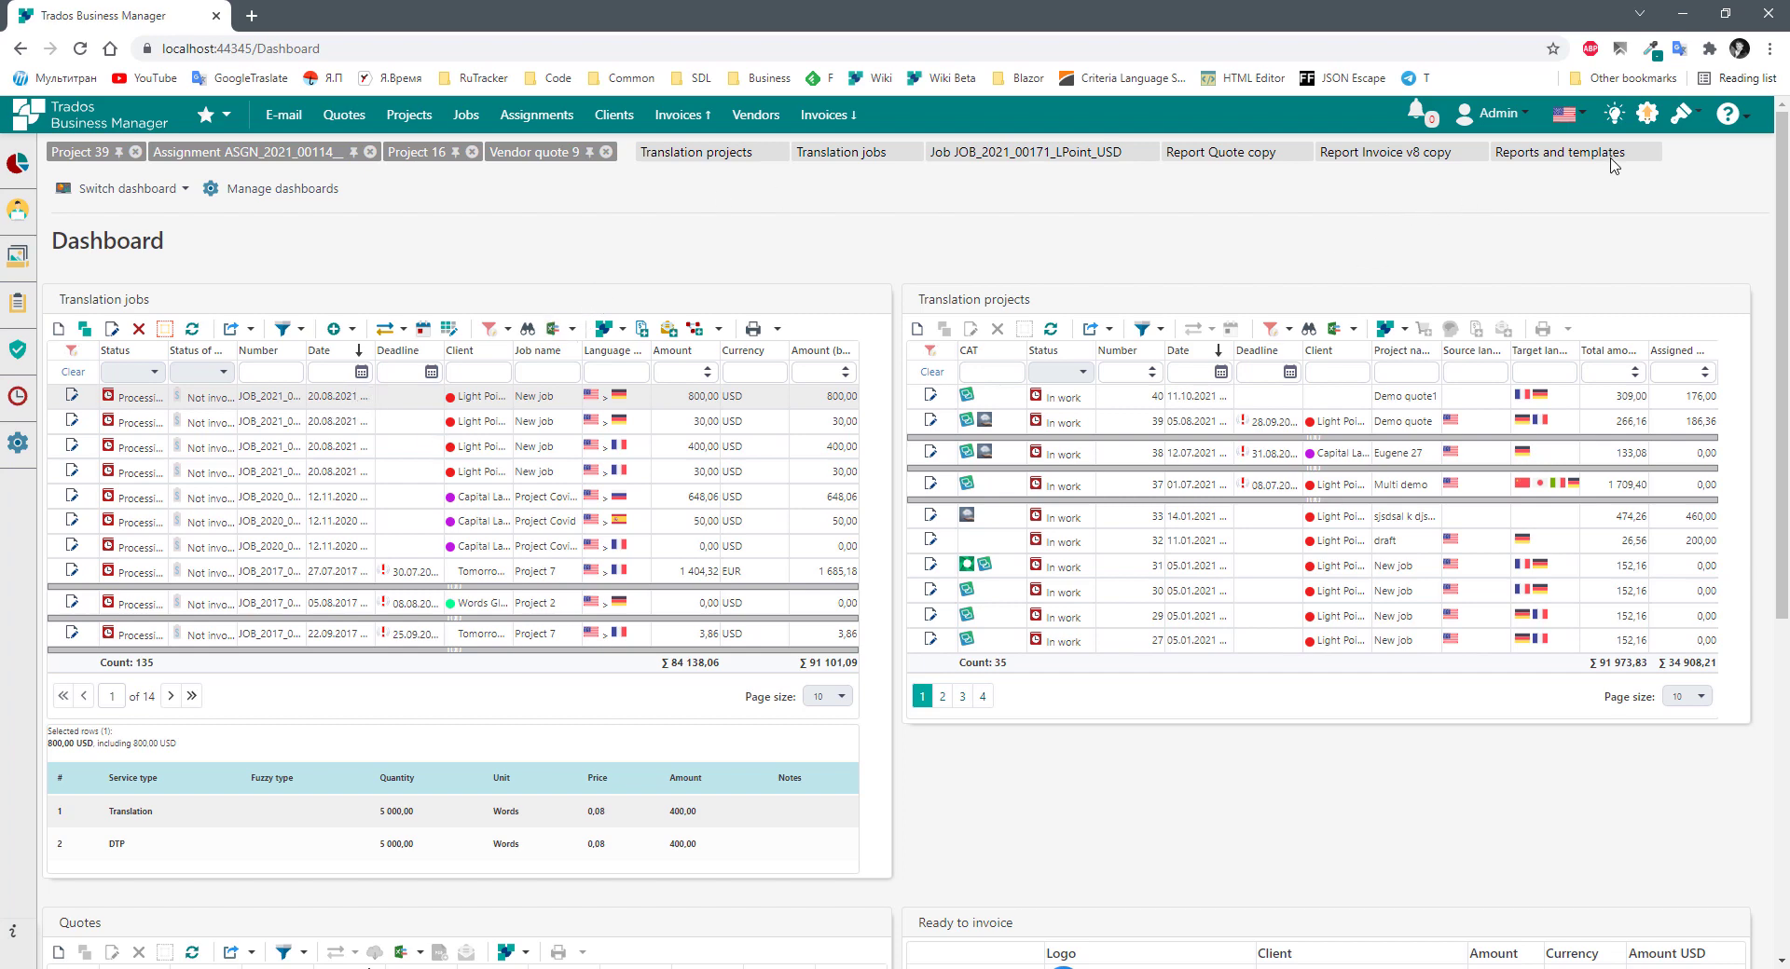
{"action": "left_click", "coordinate": [1558, 117]}
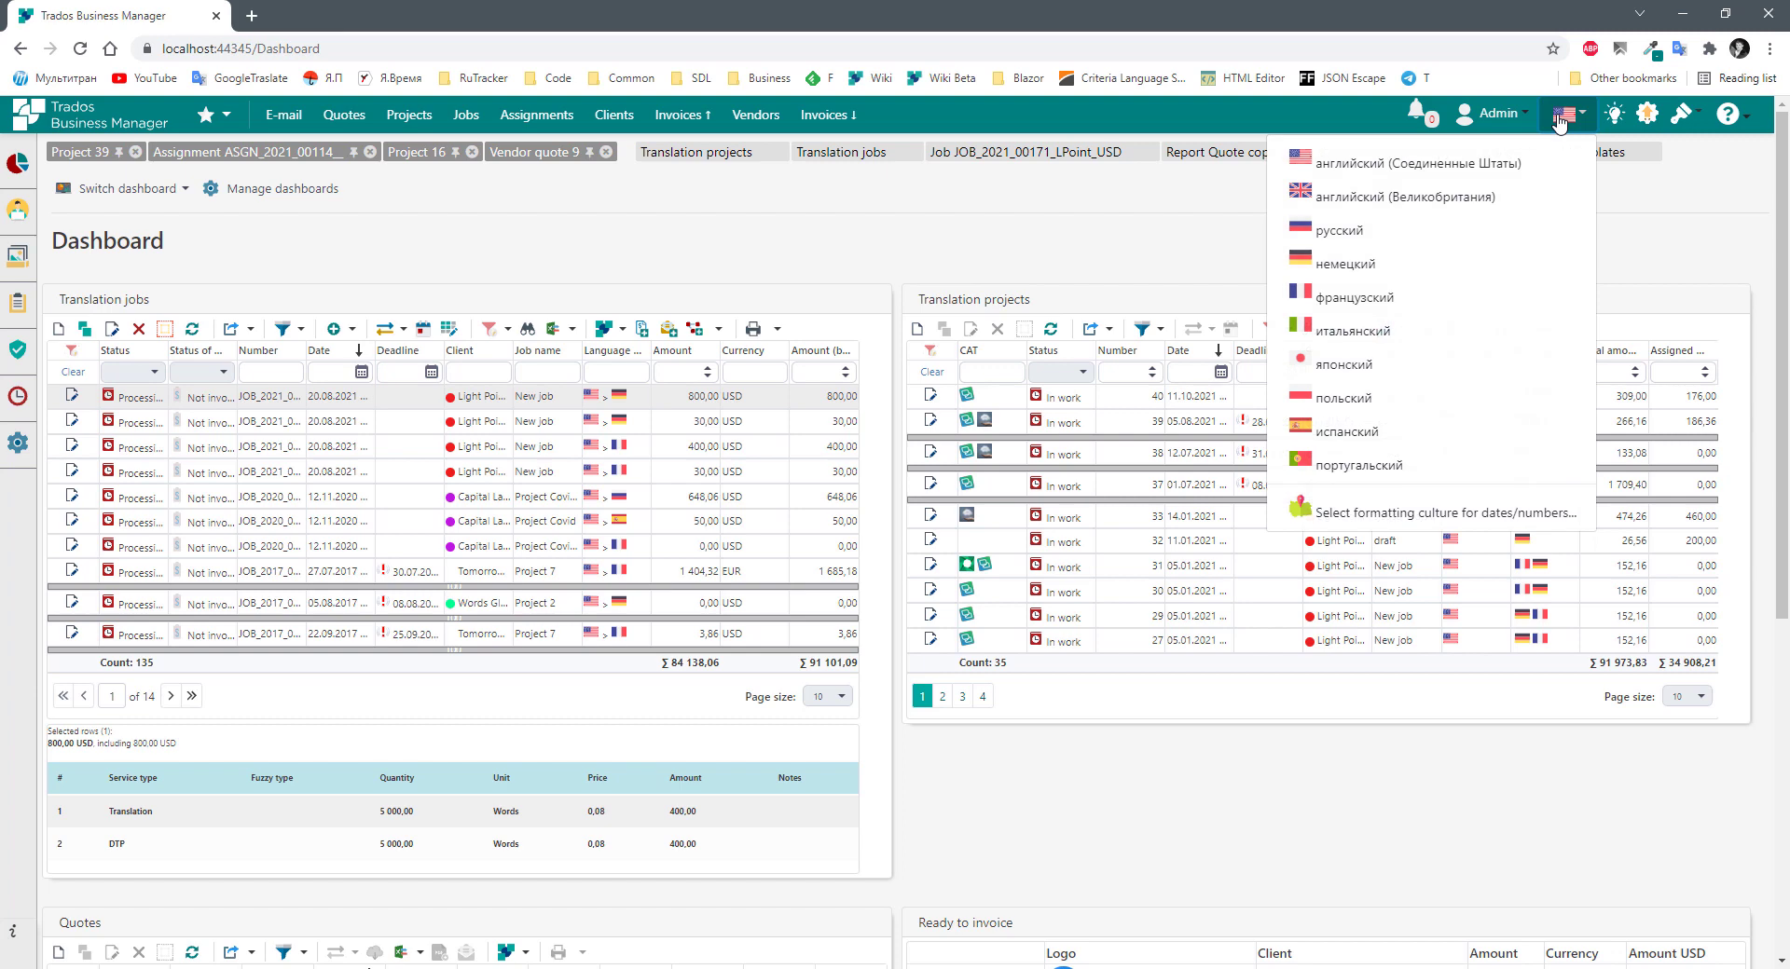
{"action": "left_click", "coordinate": [1356, 519]}
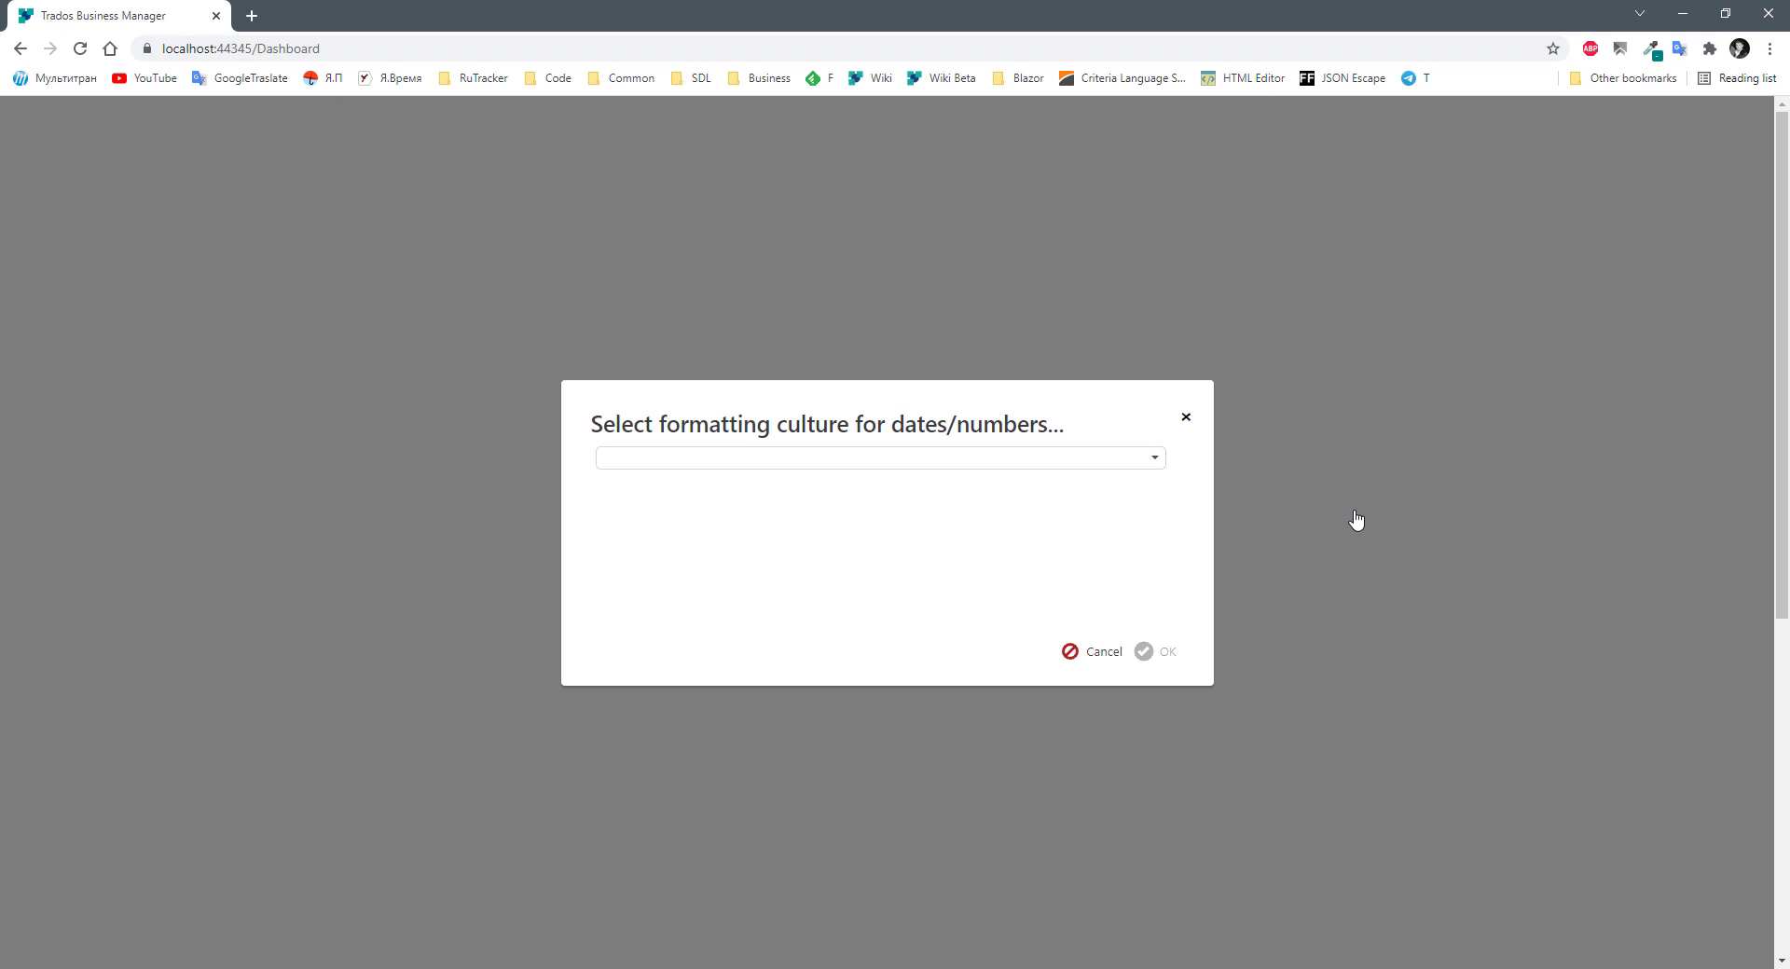
{"action": "left_click", "coordinate": [715, 460]}
{"action": "type", "text": "en"}
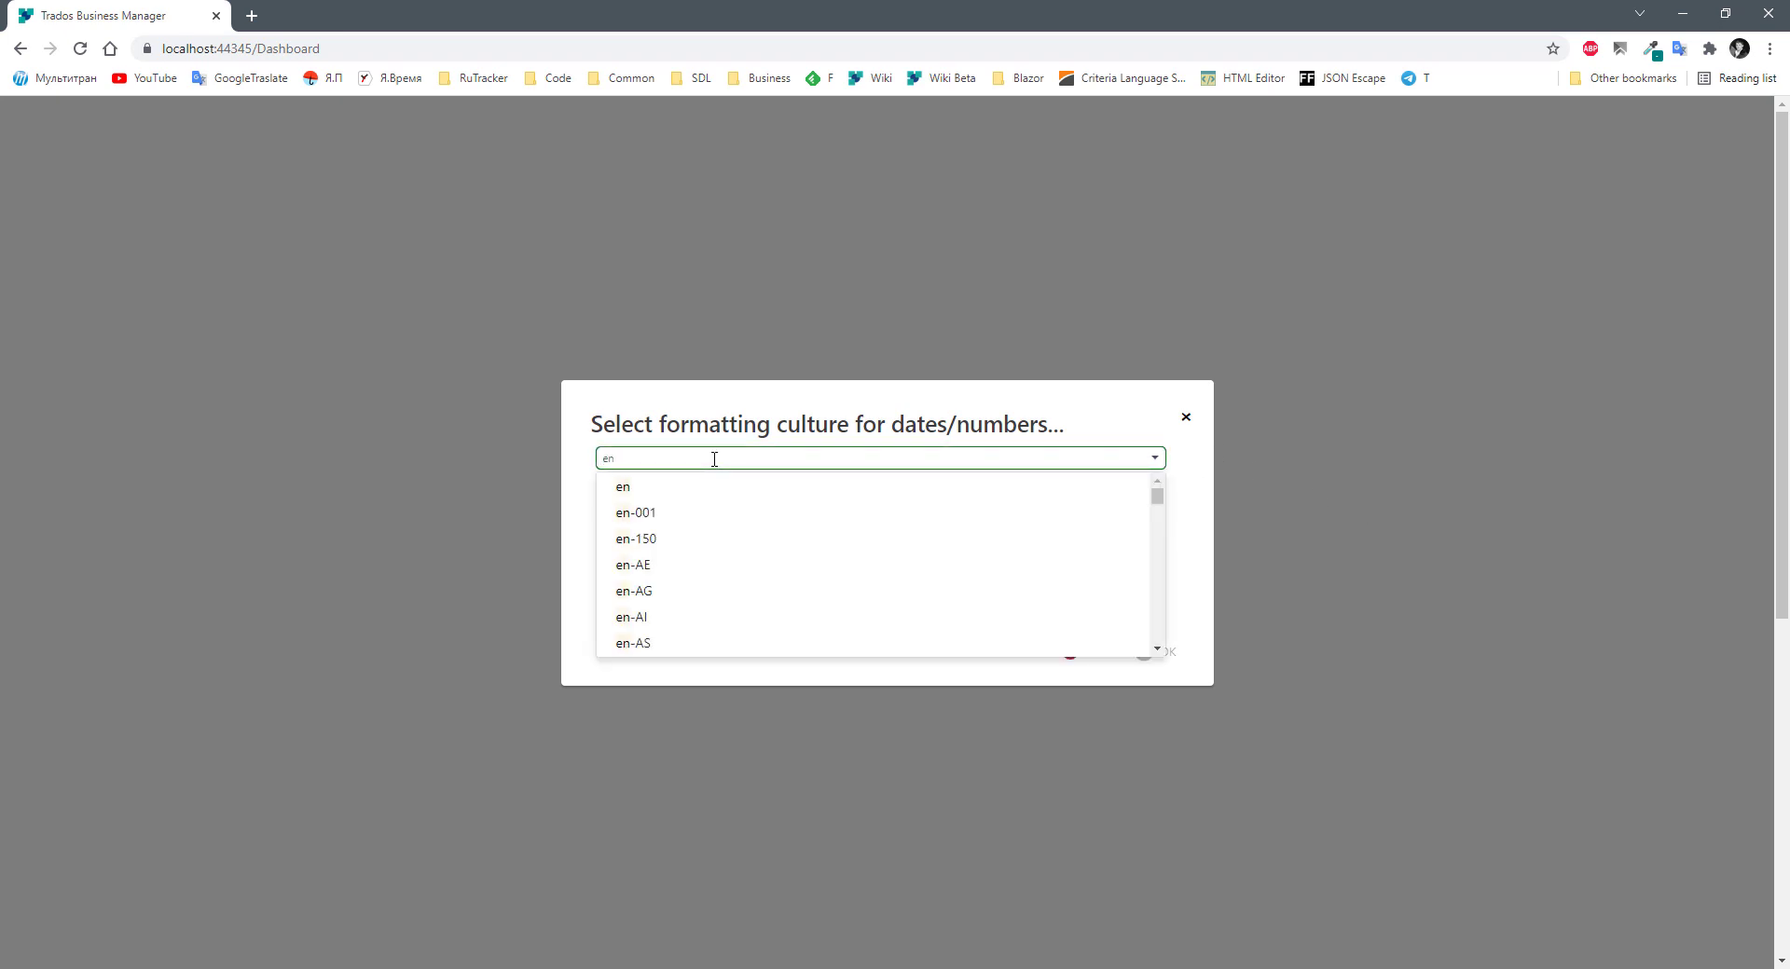
{"action": "scroll", "coordinate": [697, 587], "scroll_direction": "down", "scroll_amount": 6}
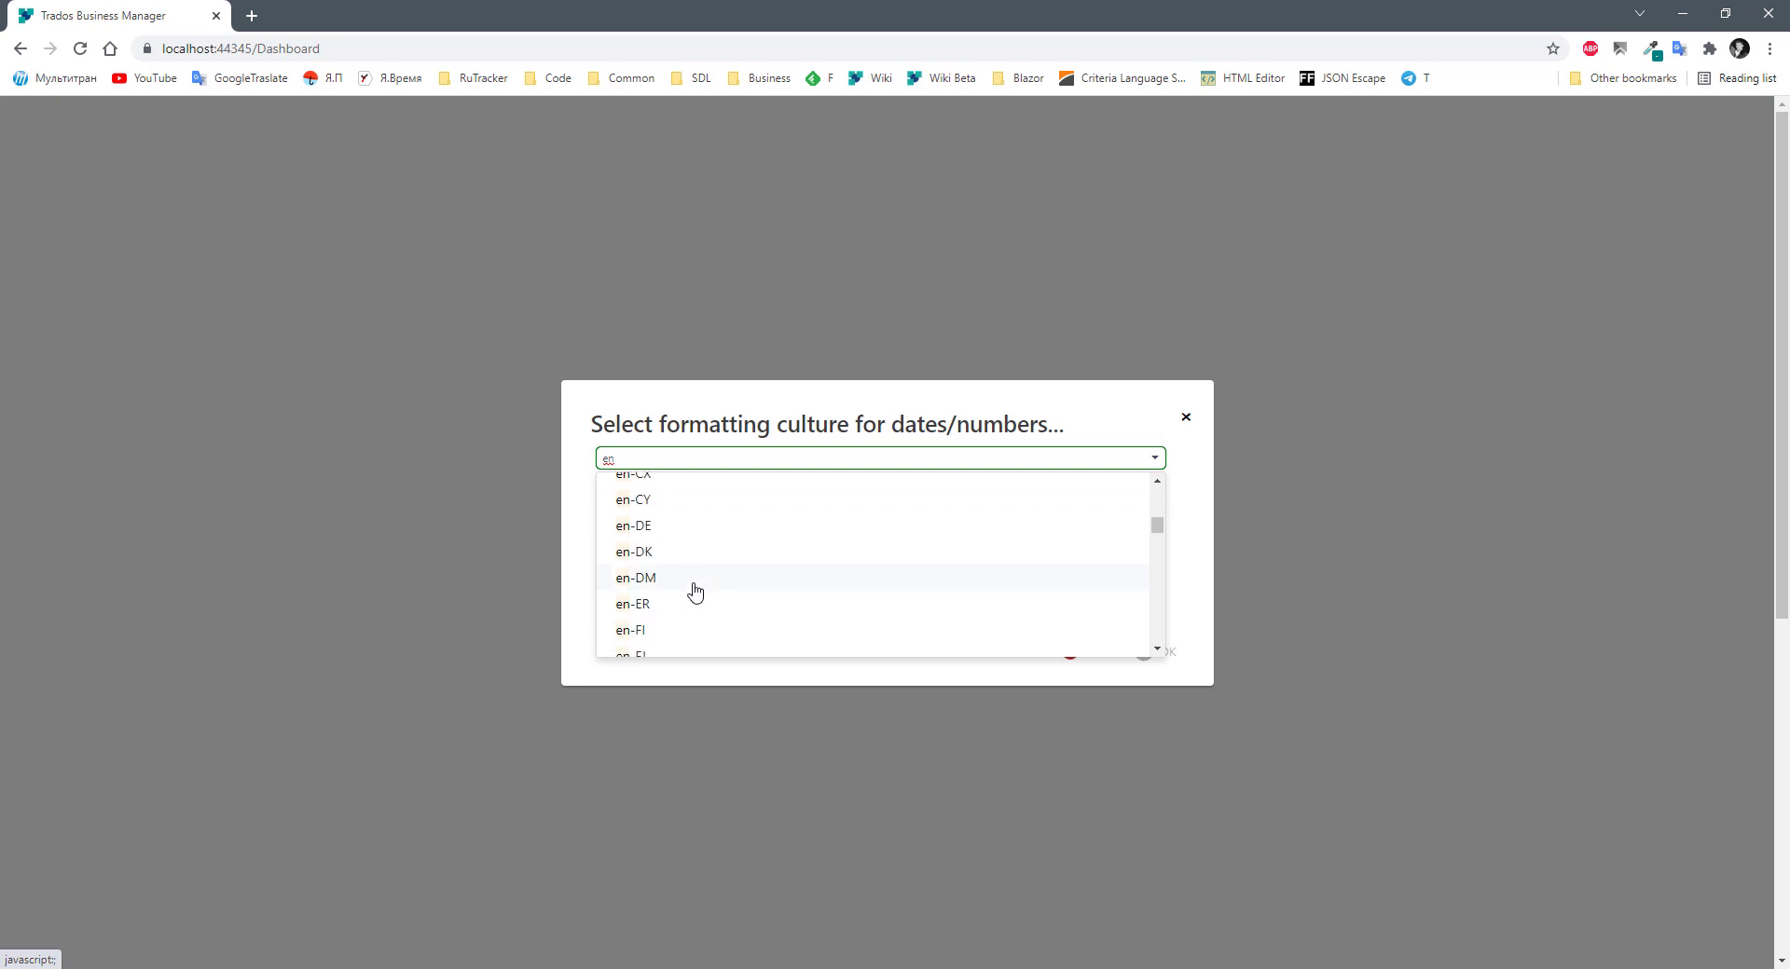
{"action": "scroll", "coordinate": [695, 591], "scroll_direction": "down", "scroll_amount": 6}
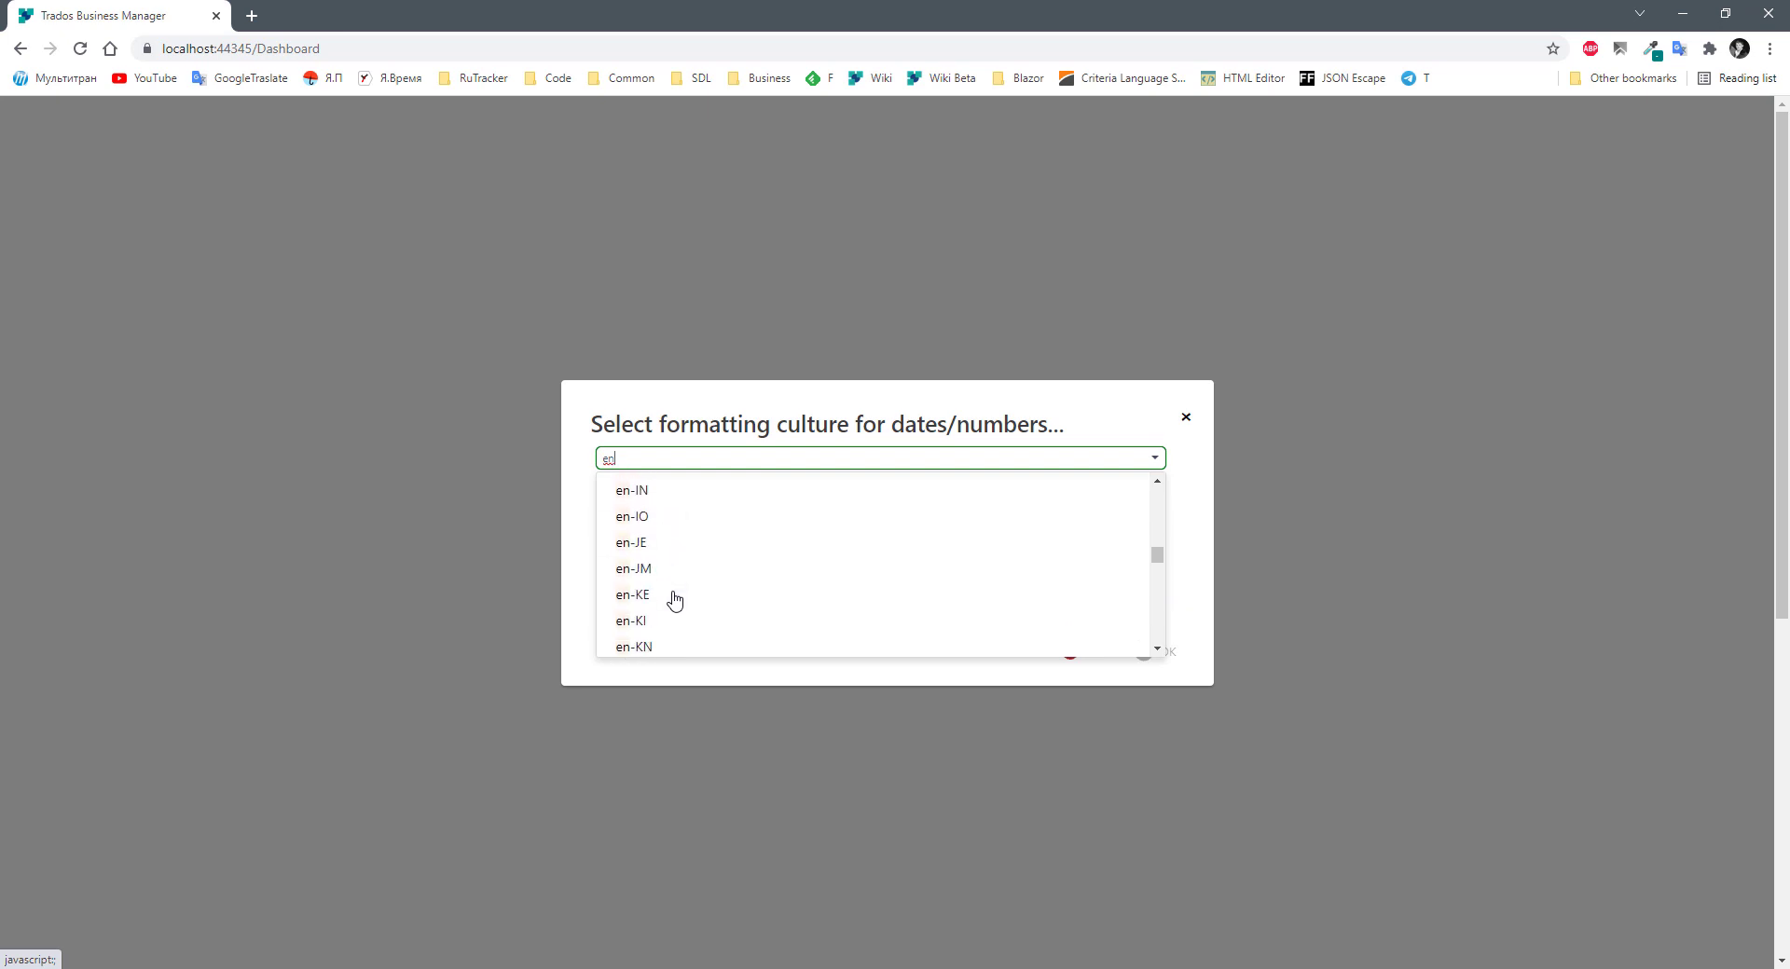
{"action": "scroll", "coordinate": [675, 602], "scroll_direction": "down", "scroll_amount": 5}
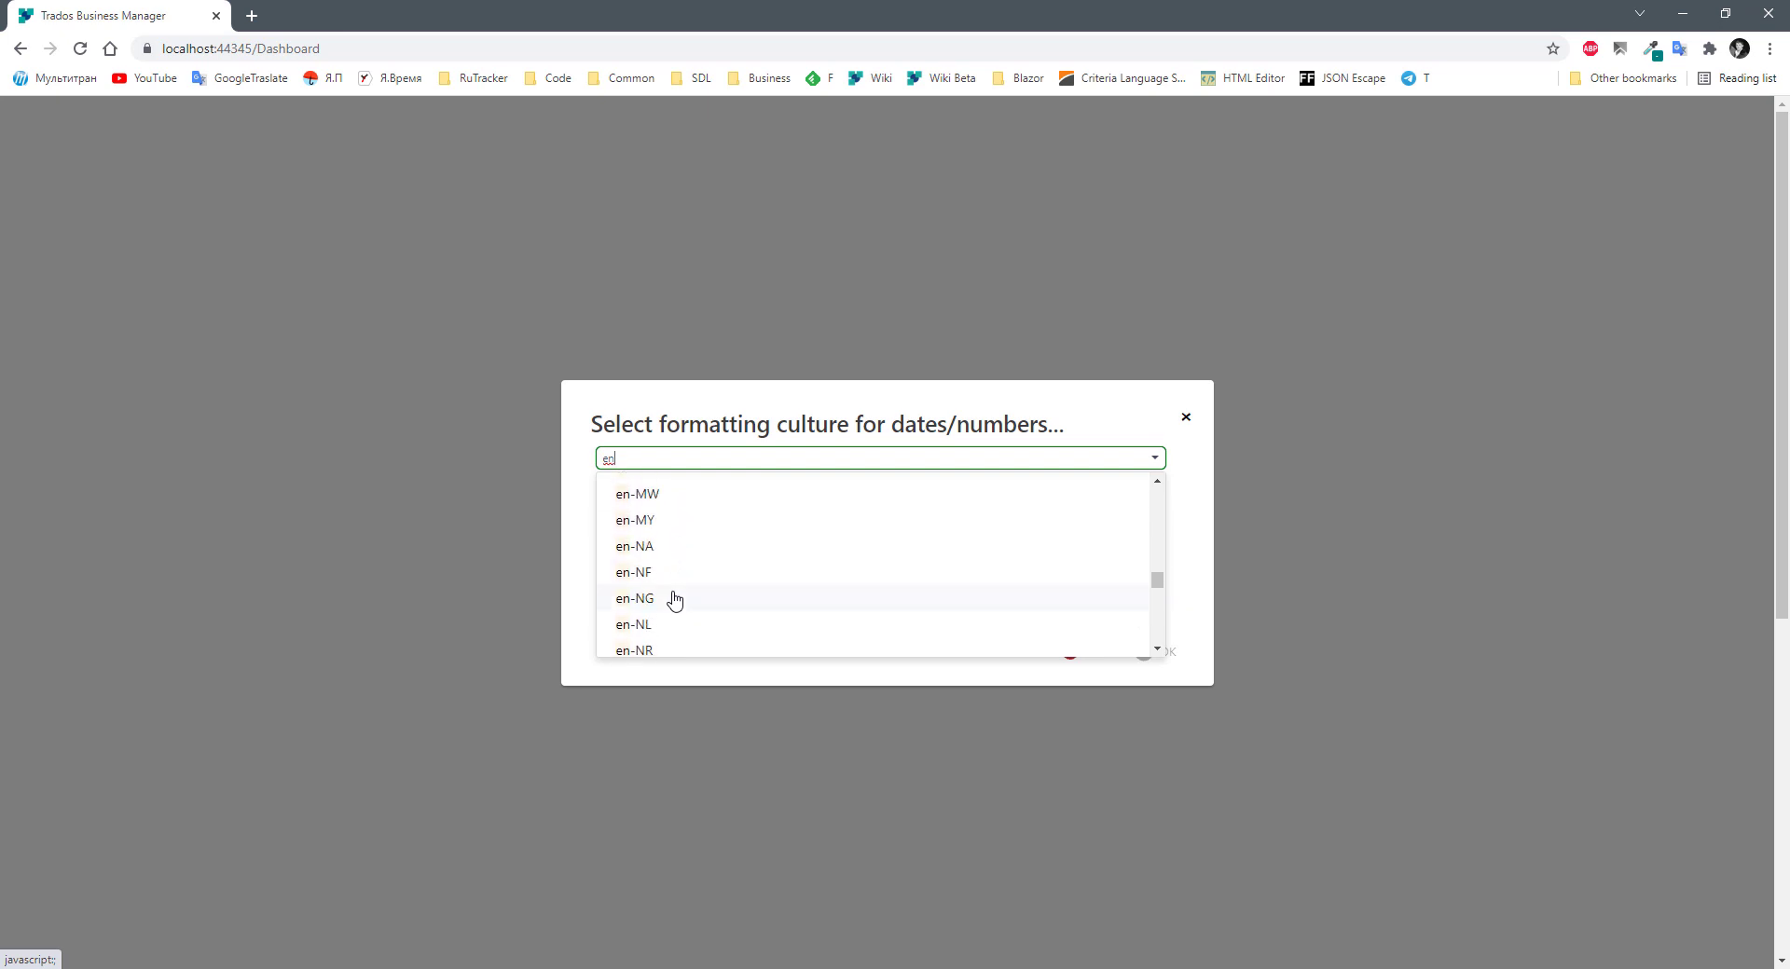
{"action": "type", "text": "-us"}
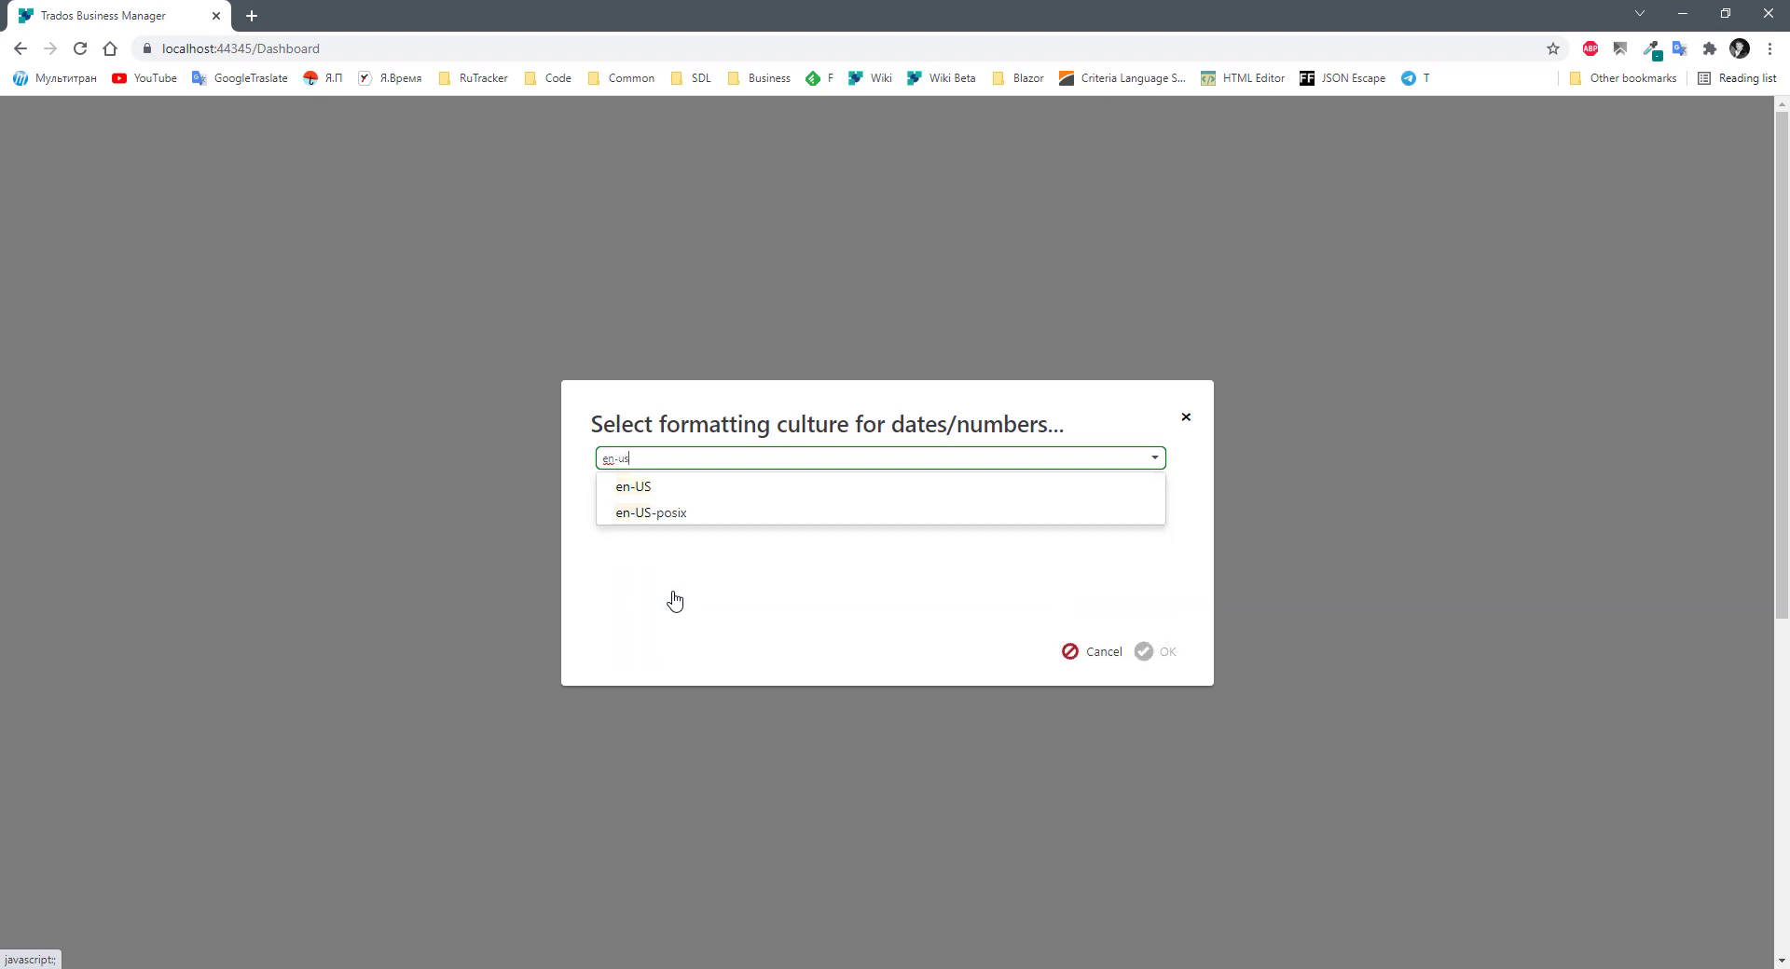
{"action": "left_click", "coordinate": [640, 486]}
{"action": "left_click", "coordinate": [1156, 652]}
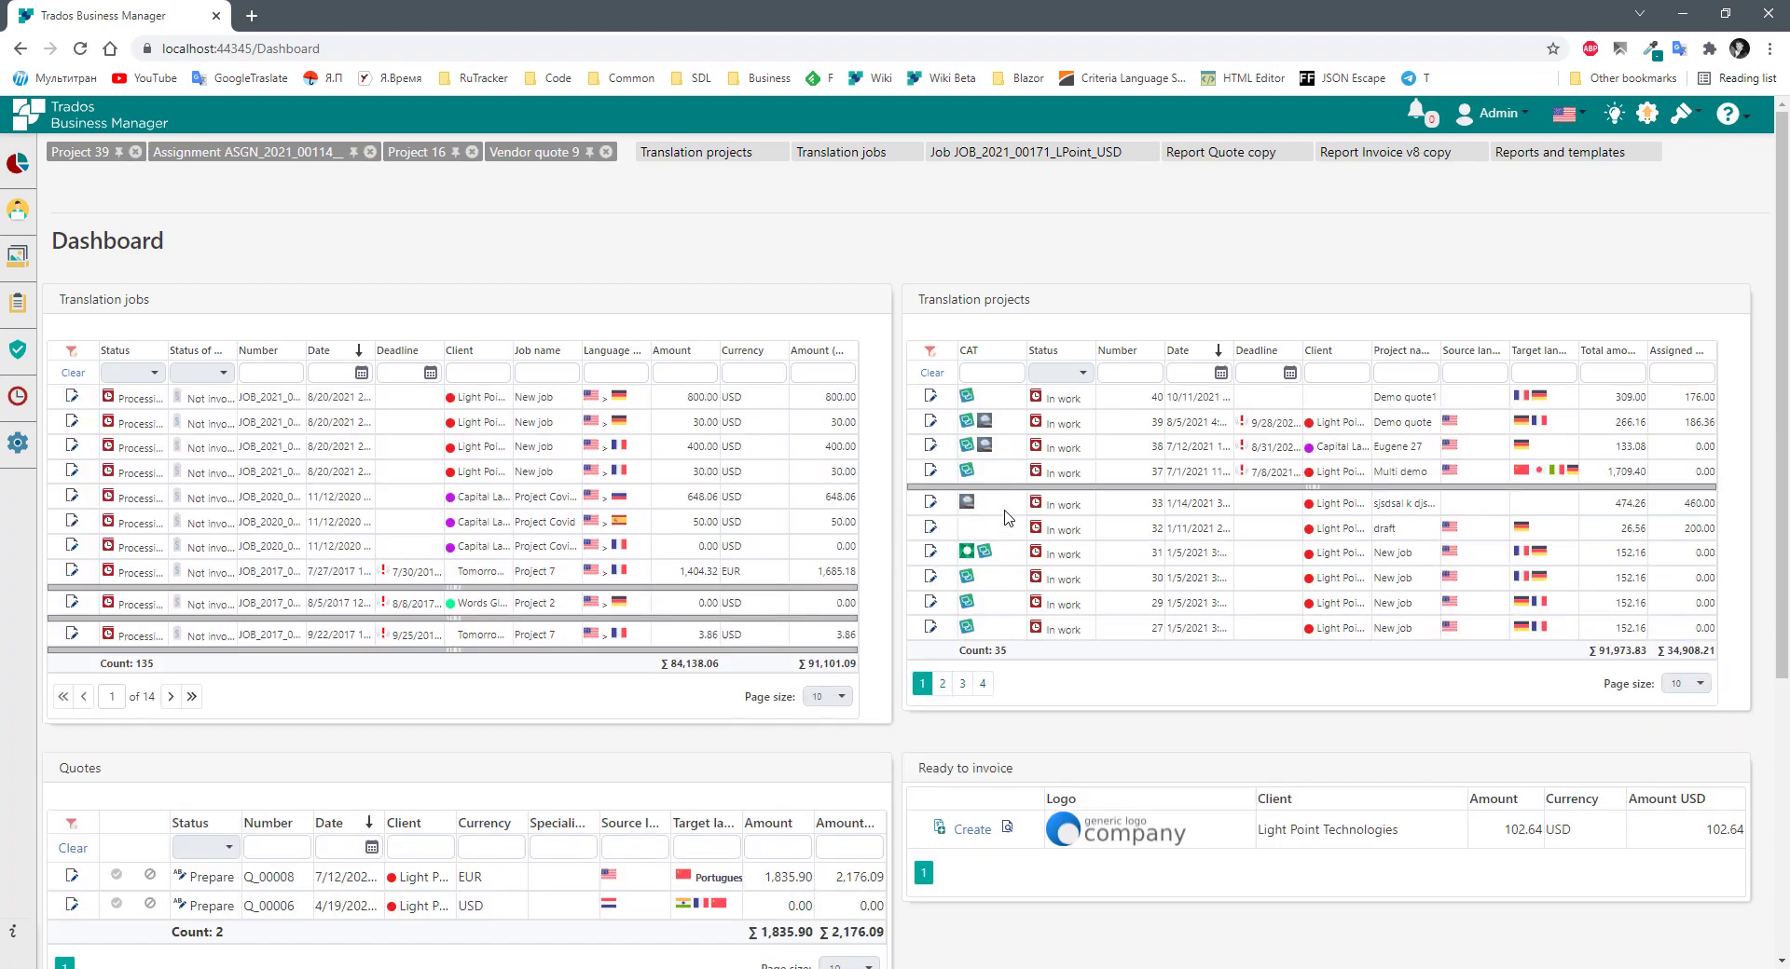
{"action": "left_click", "coordinate": [308, 399]}
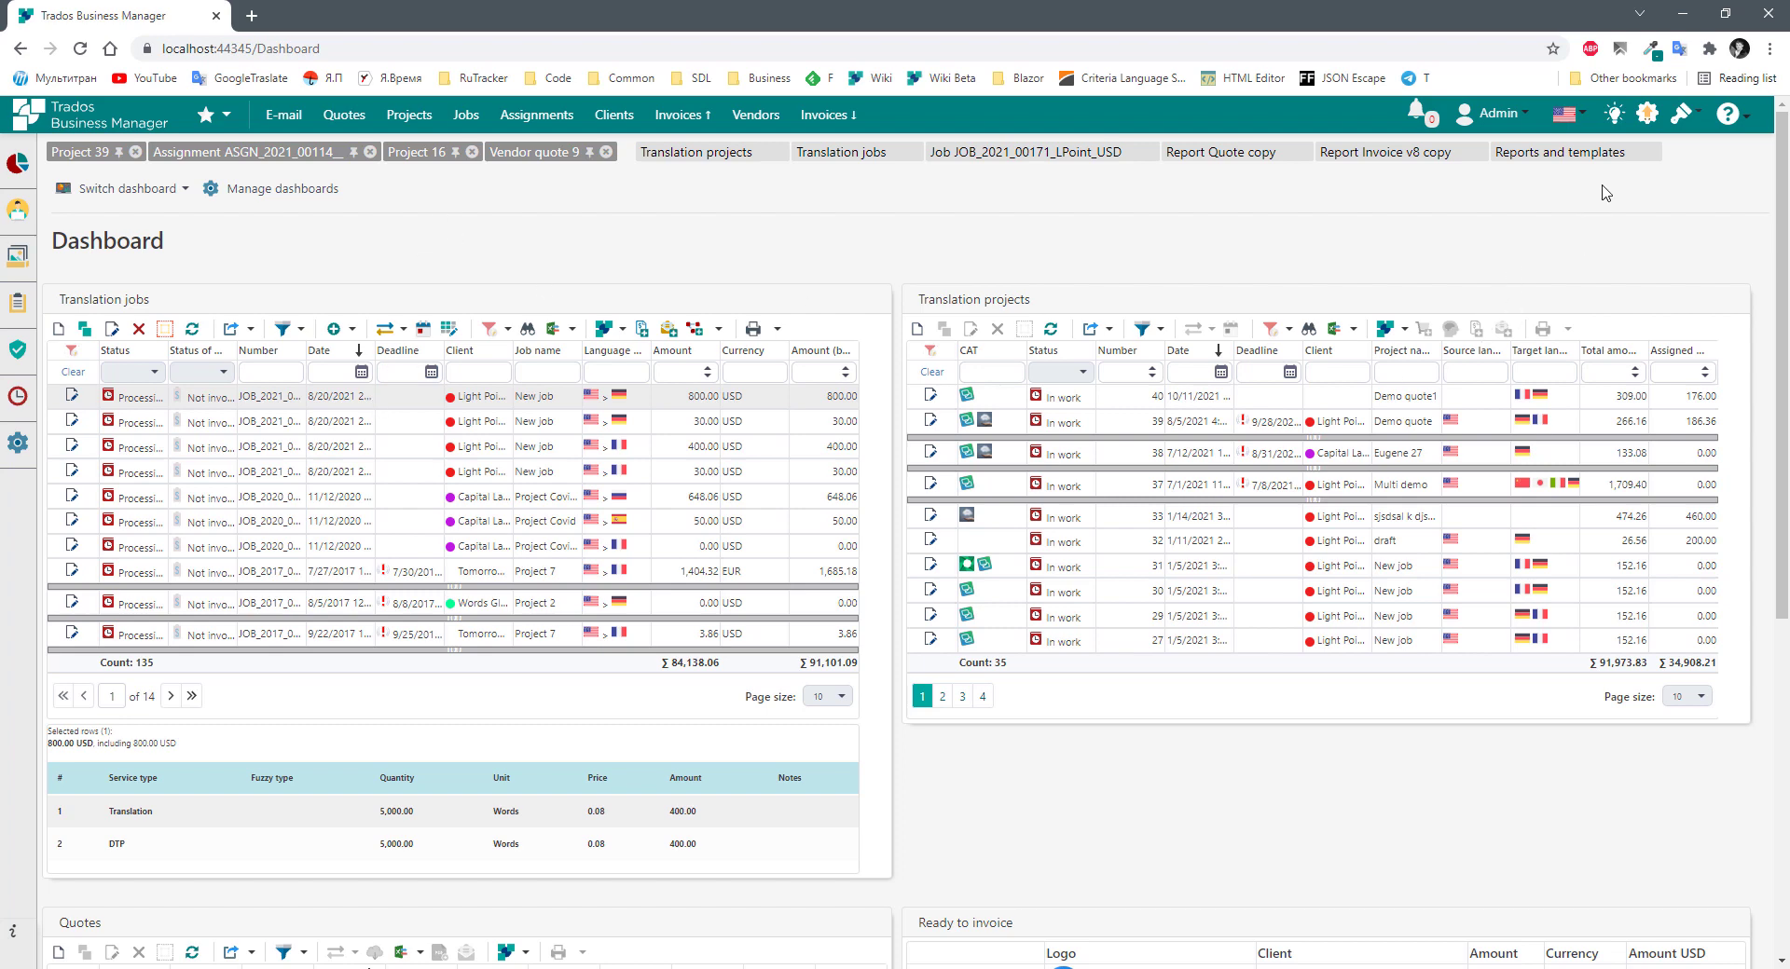
Open the settings of the vendor in the second row of the vendors list and bring the productivity settings into view.
{"action": "left_click", "coordinate": [1563, 117]}
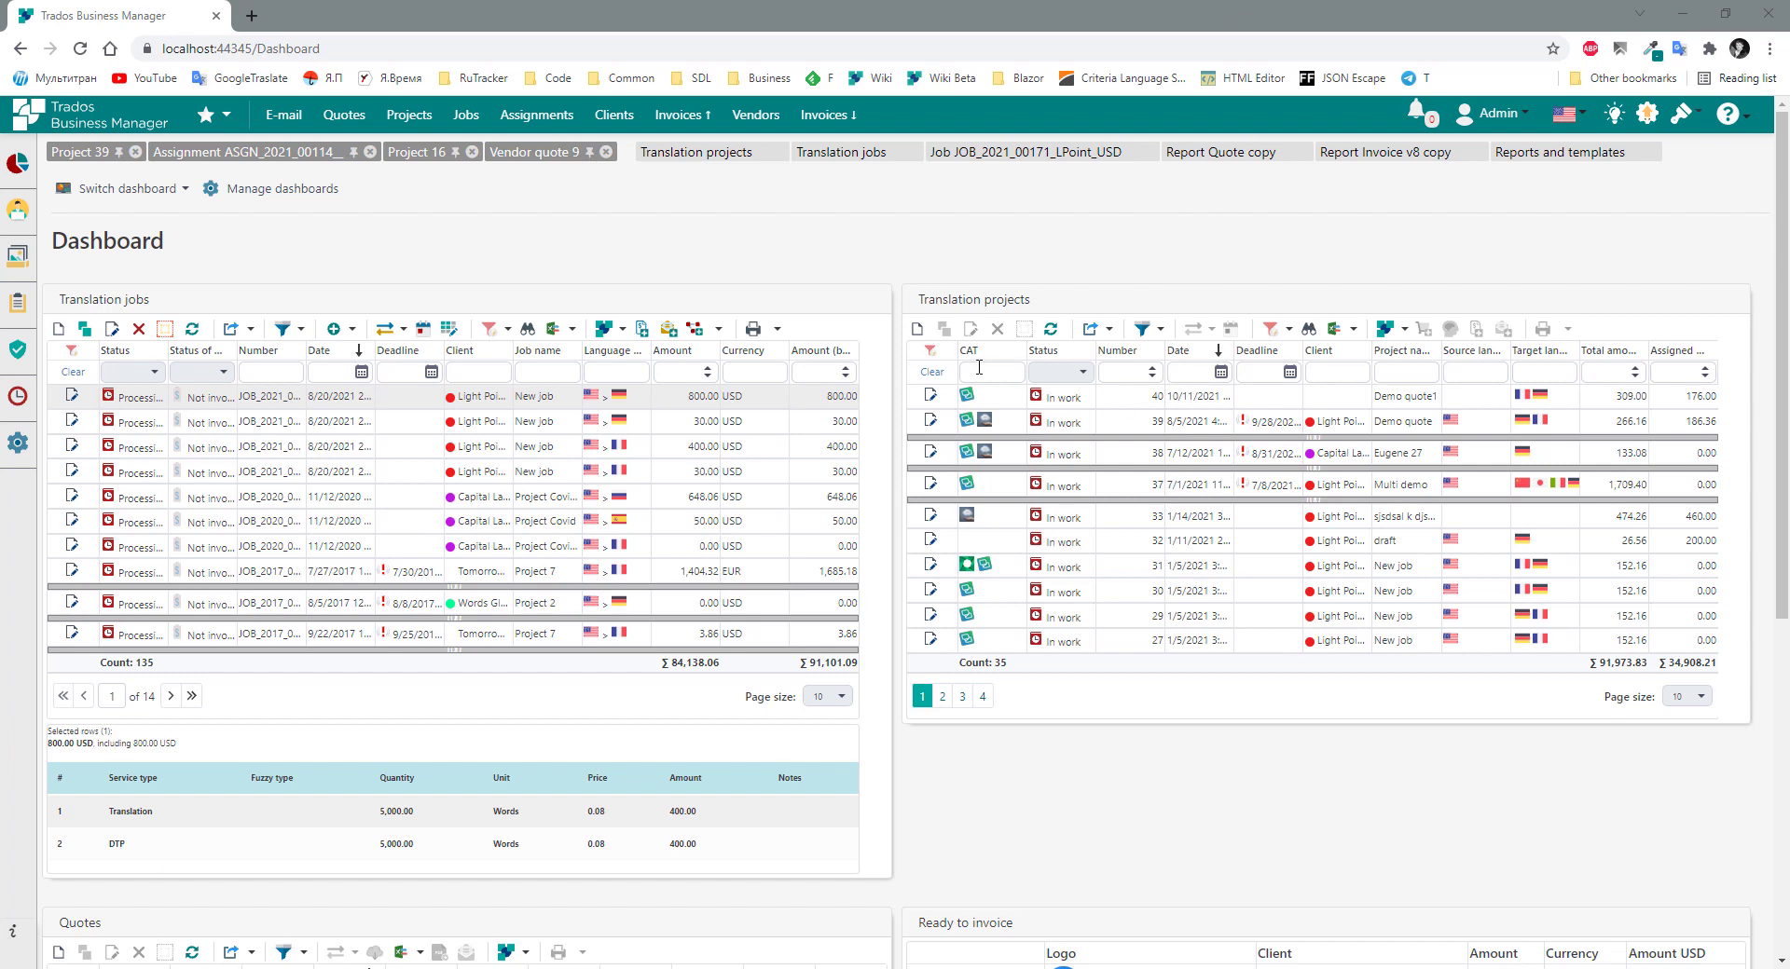
{"action": "left_click", "coordinate": [755, 115]}
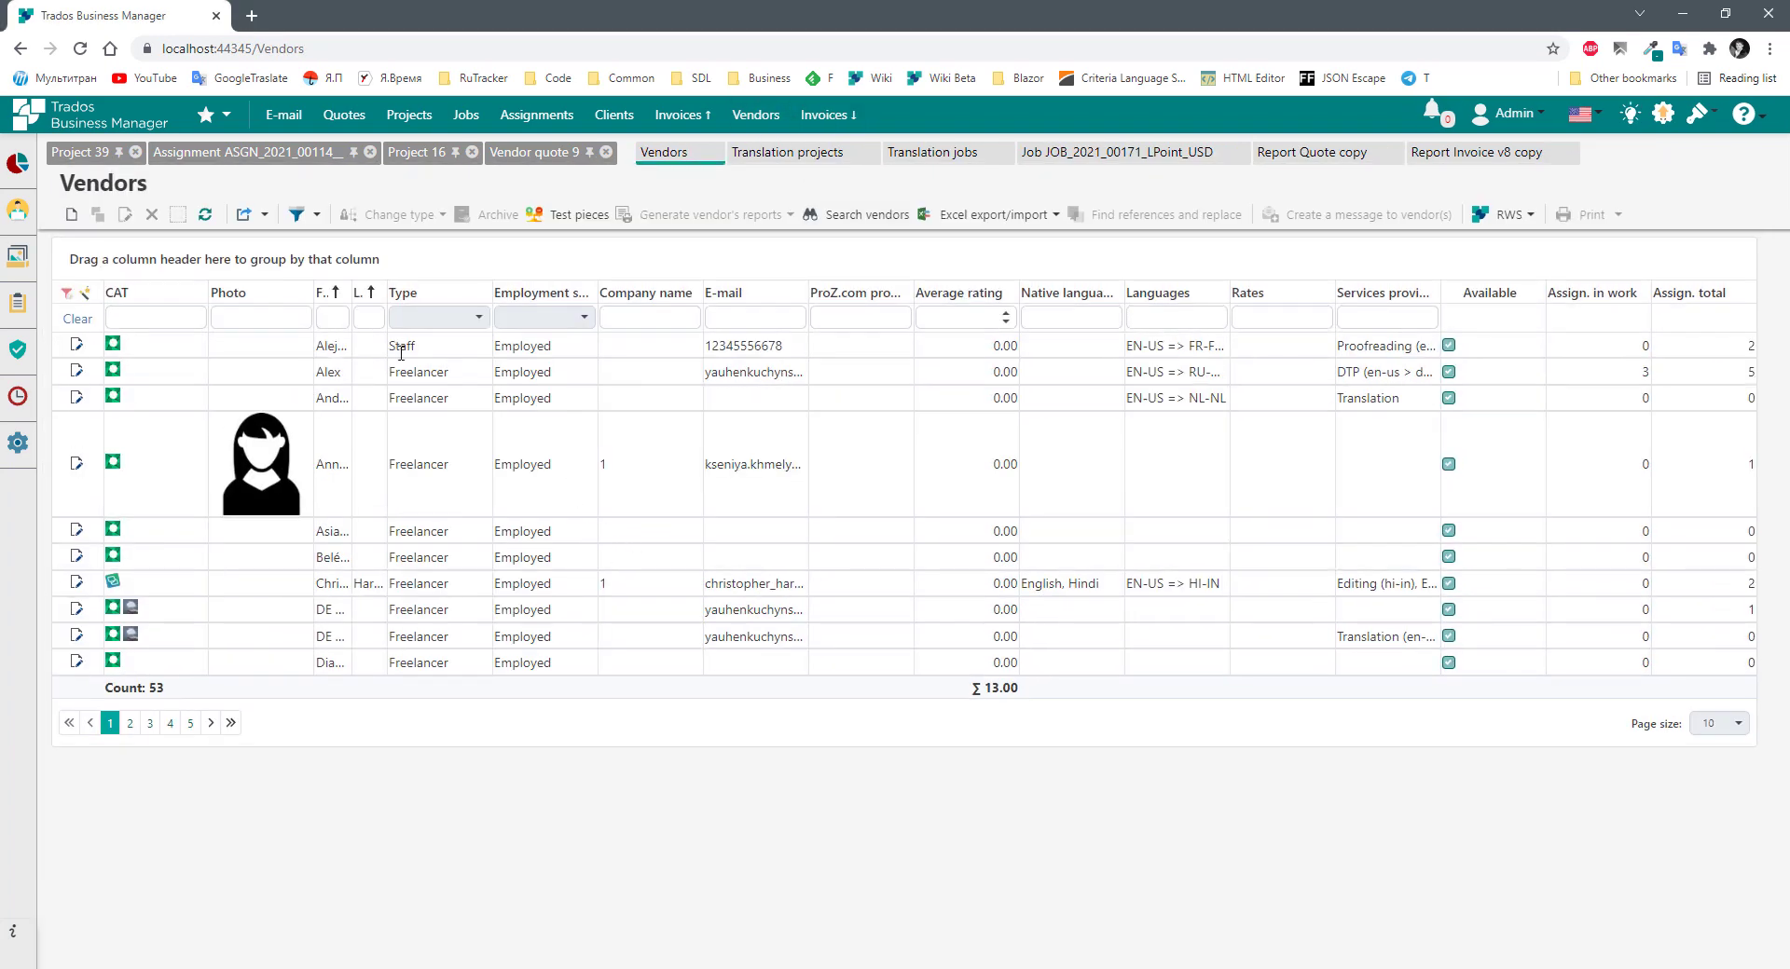
{"action": "double_click", "coordinate": [388, 372]}
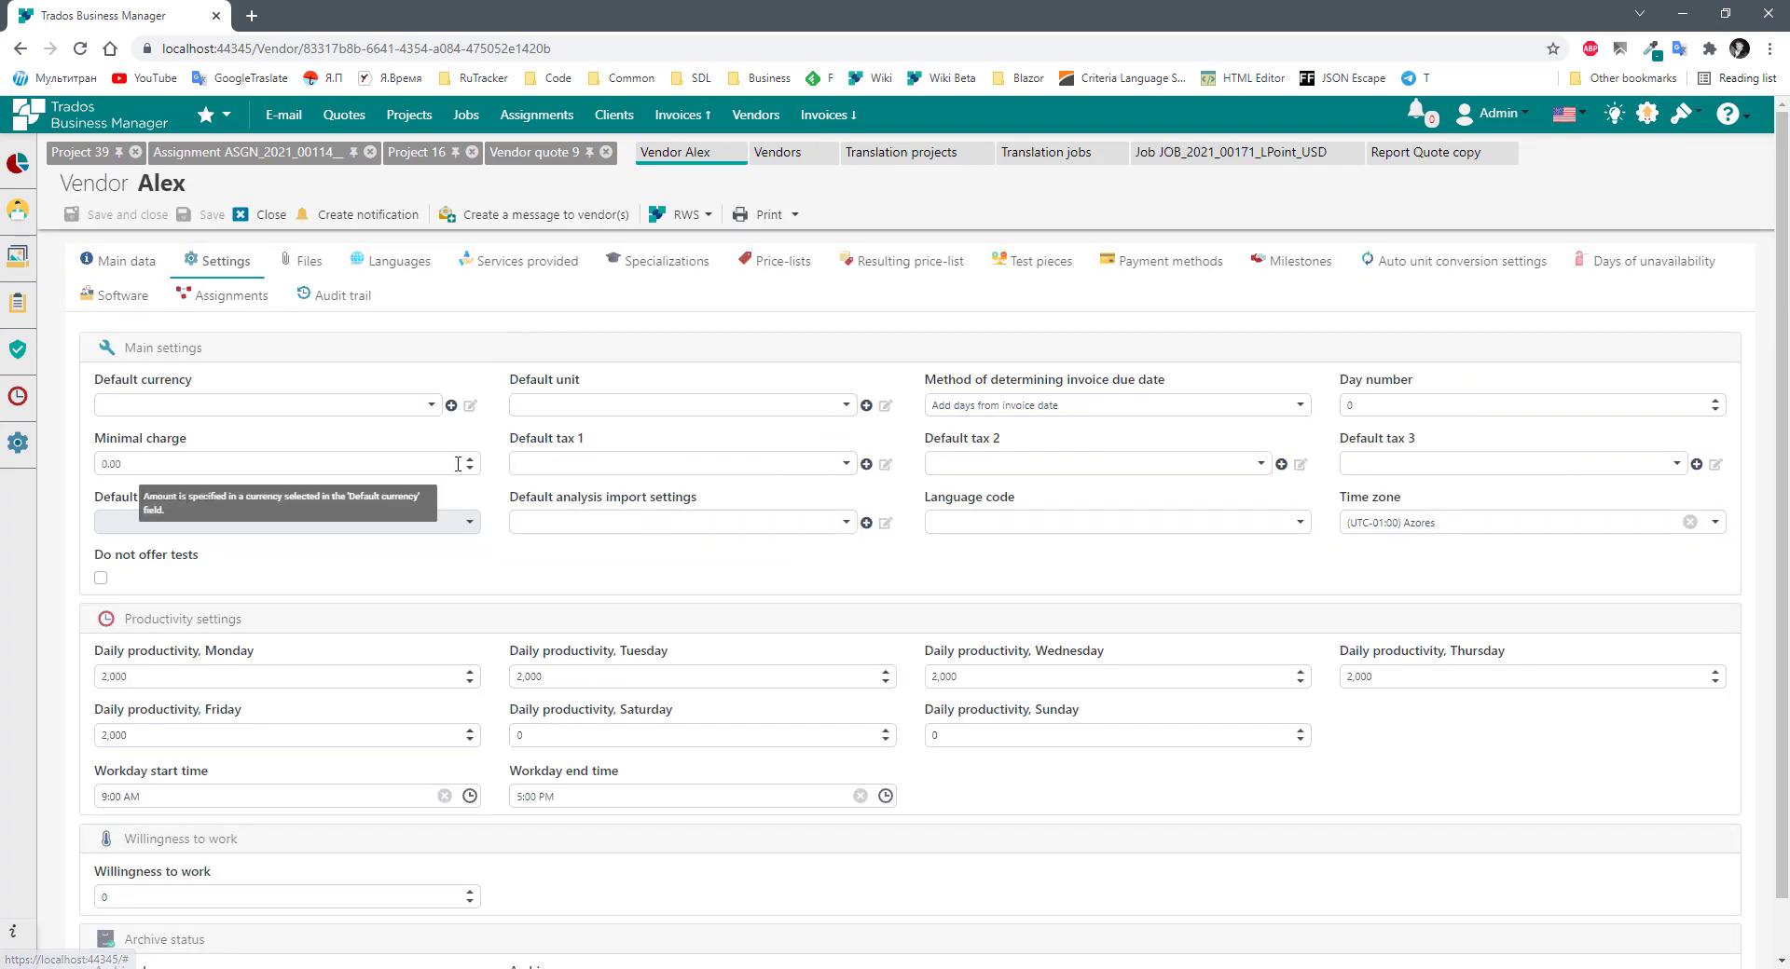
{"action": "scroll", "coordinate": [467, 597], "scroll_direction": "down", "scroll_amount": 1}
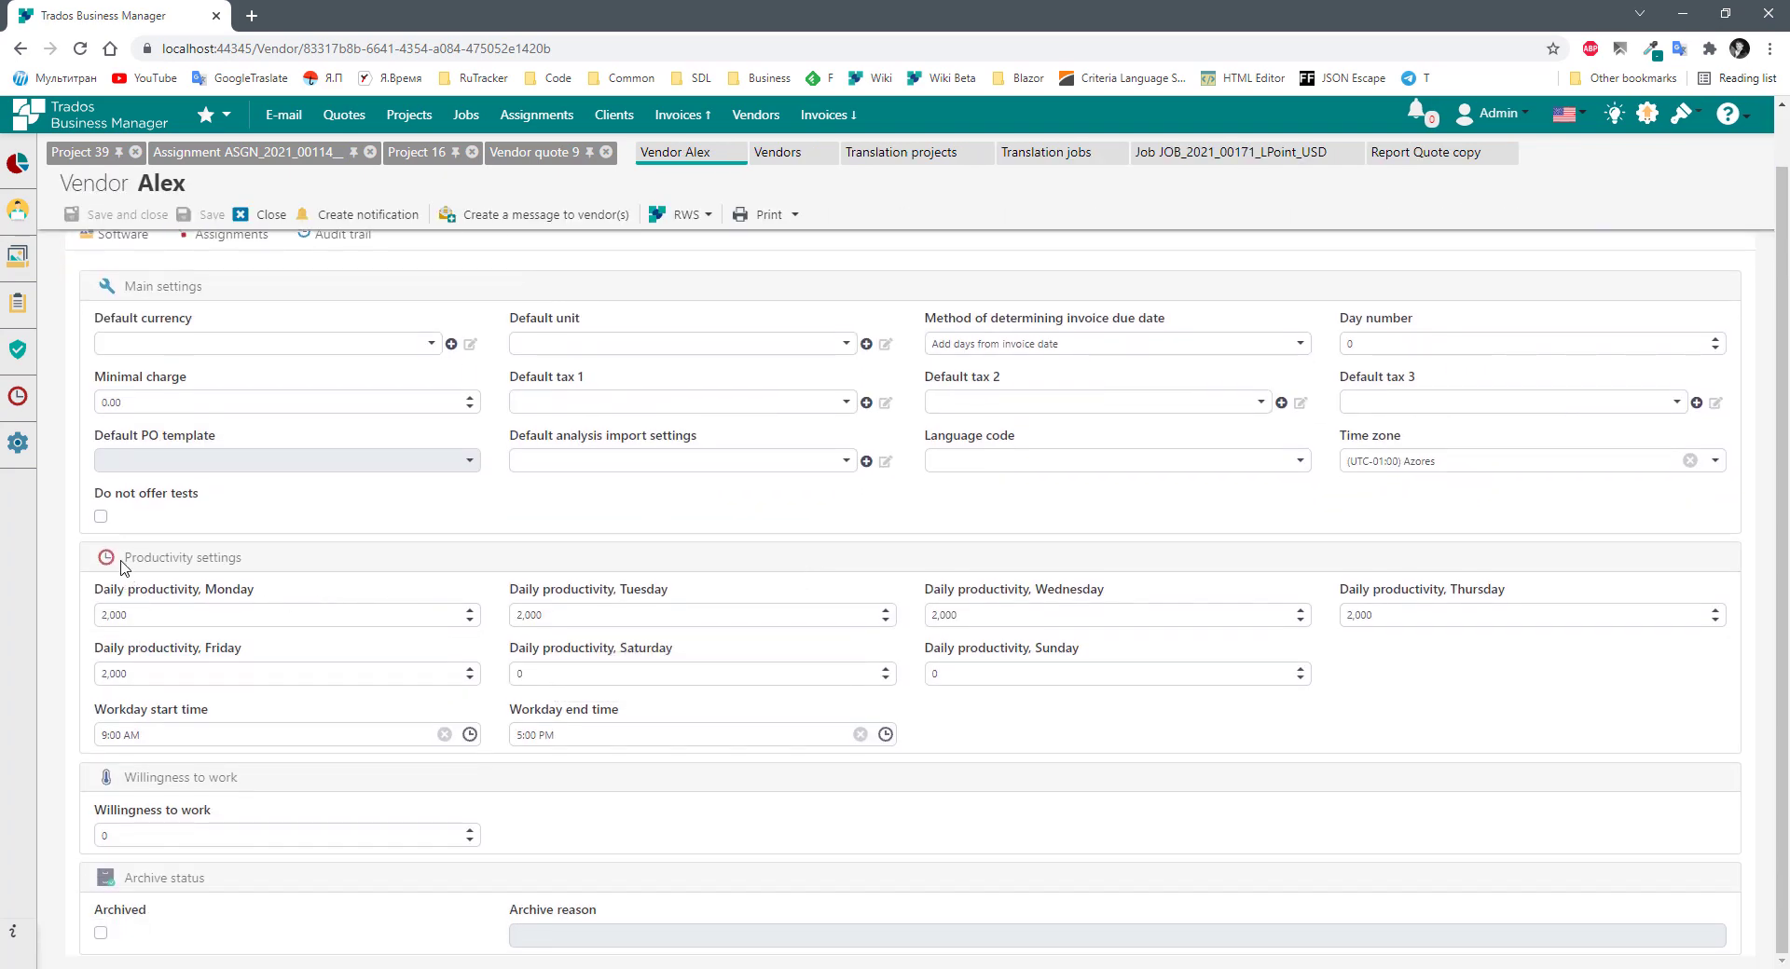
Examine the vendor's productivity settings, covering the daily productivity for each weekday and the workday start and end times.
{"action": "left_click_drag", "start_coordinate": [125, 559], "coordinate": [242, 560]}
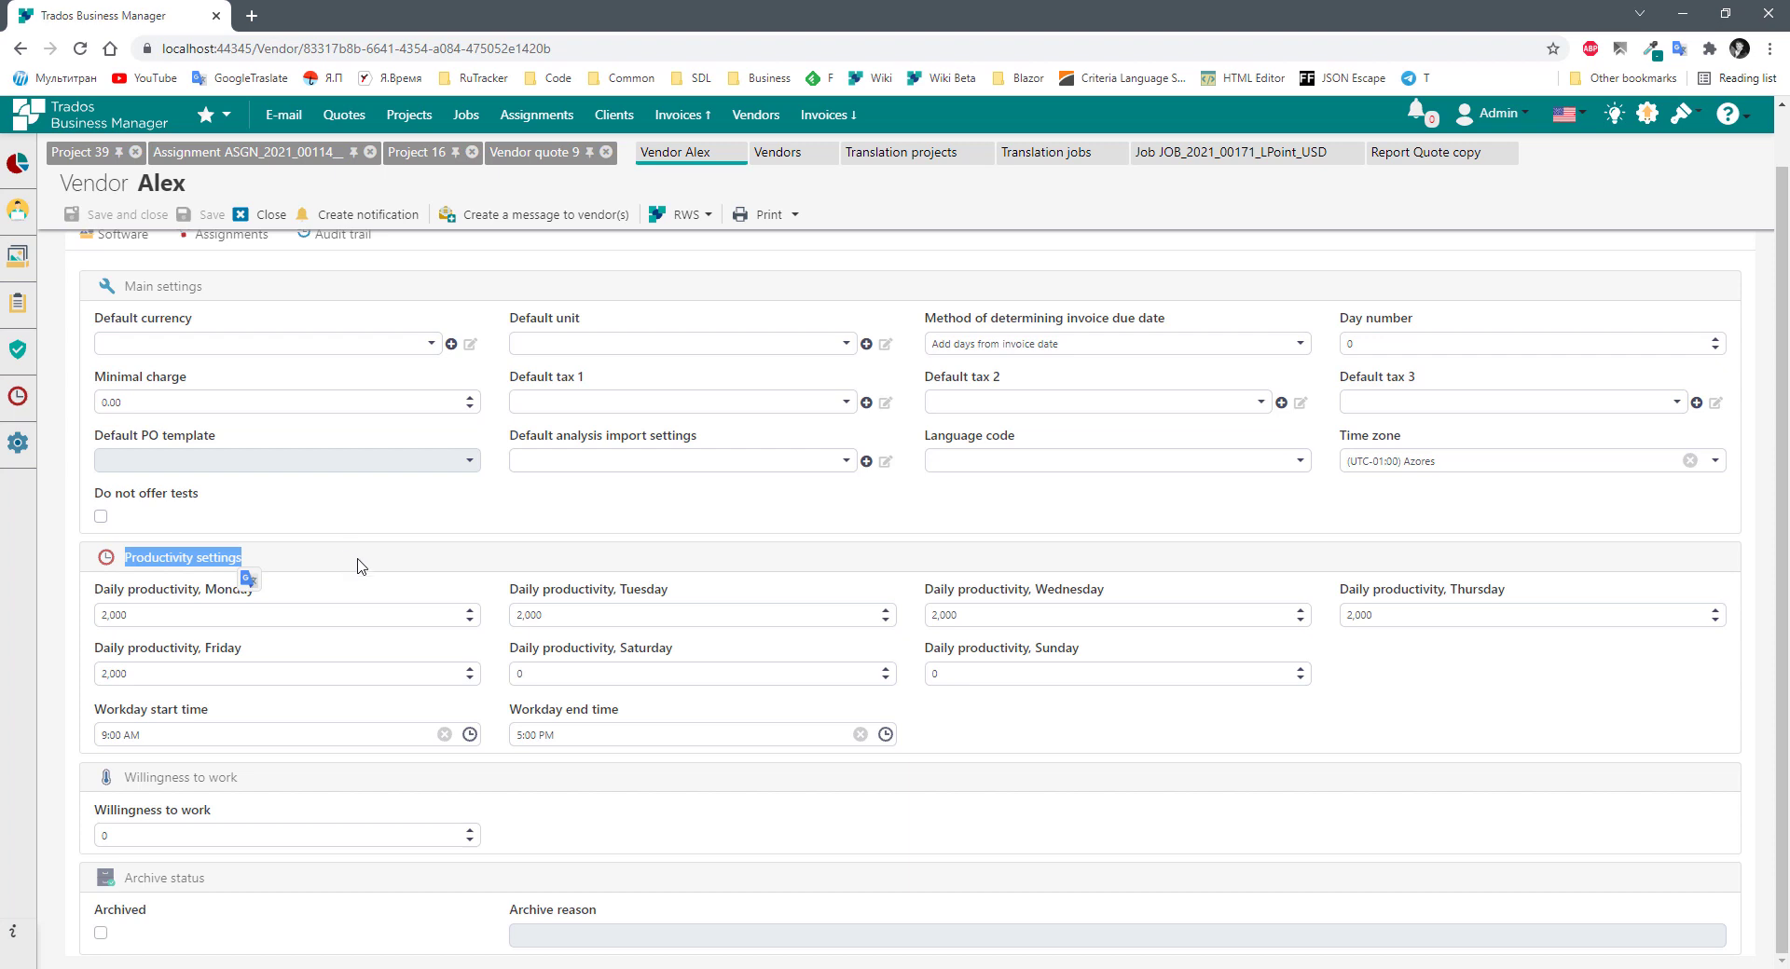
{"action": "left_click", "coordinate": [357, 567]}
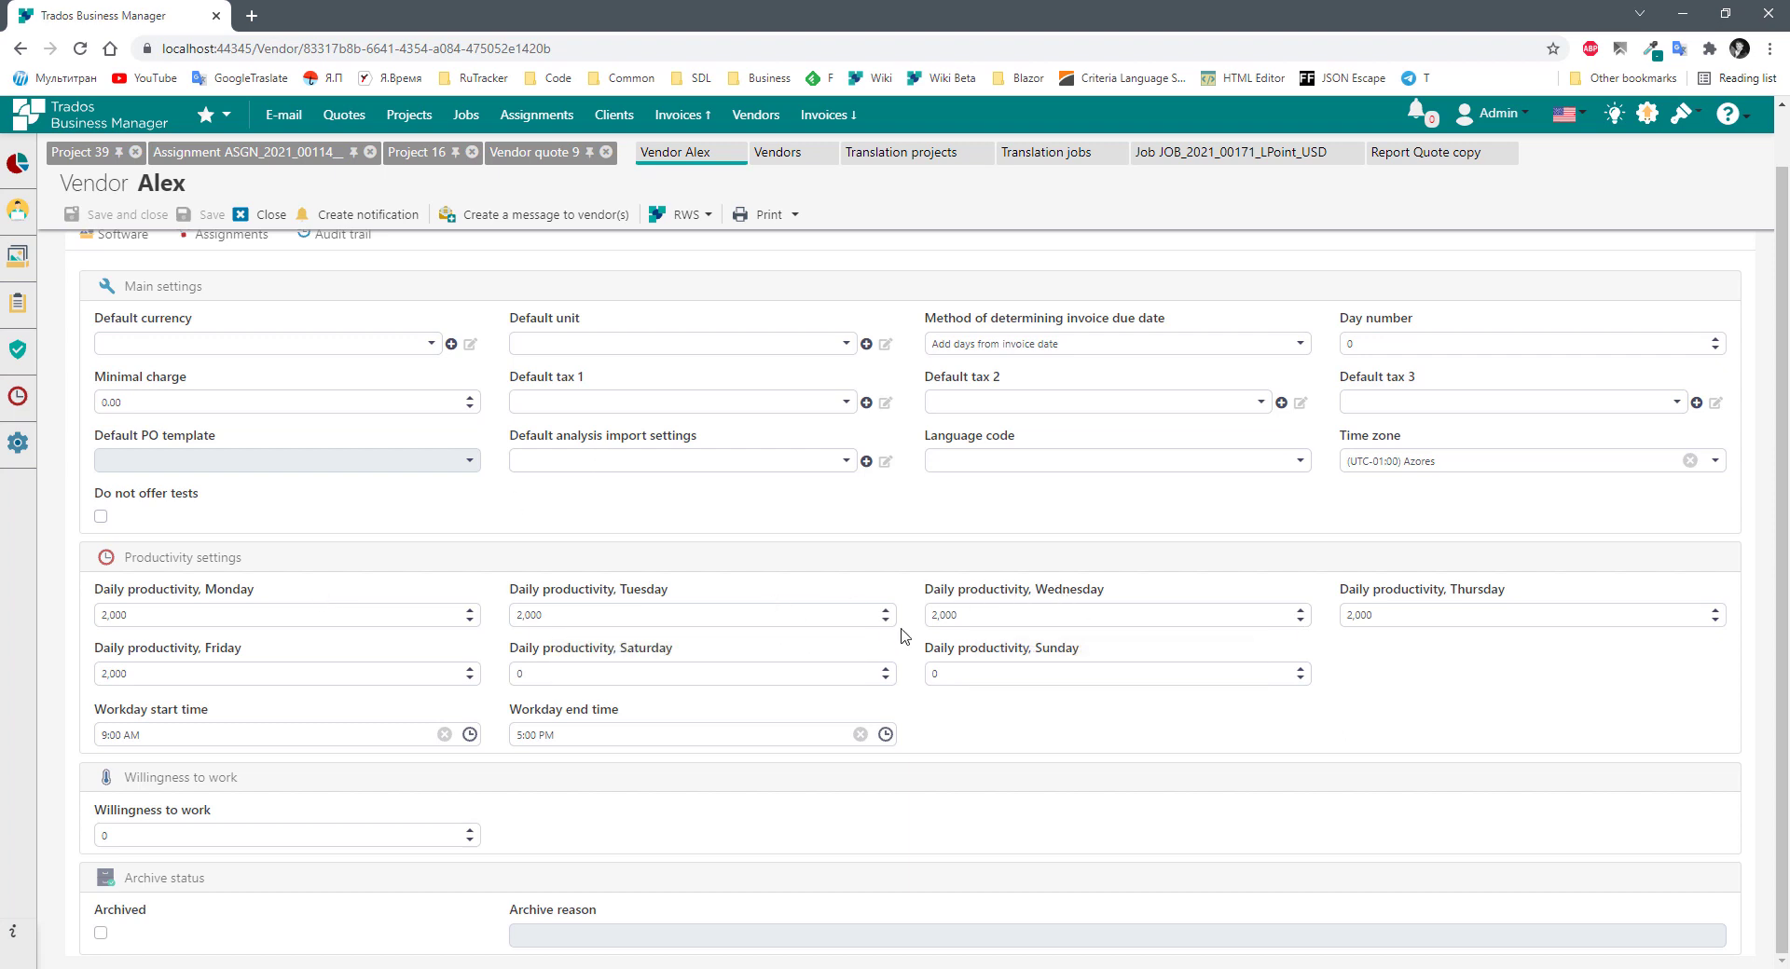
{"action": "left_click", "coordinate": [273, 615]}
{"action": "left_click", "coordinate": [794, 612]}
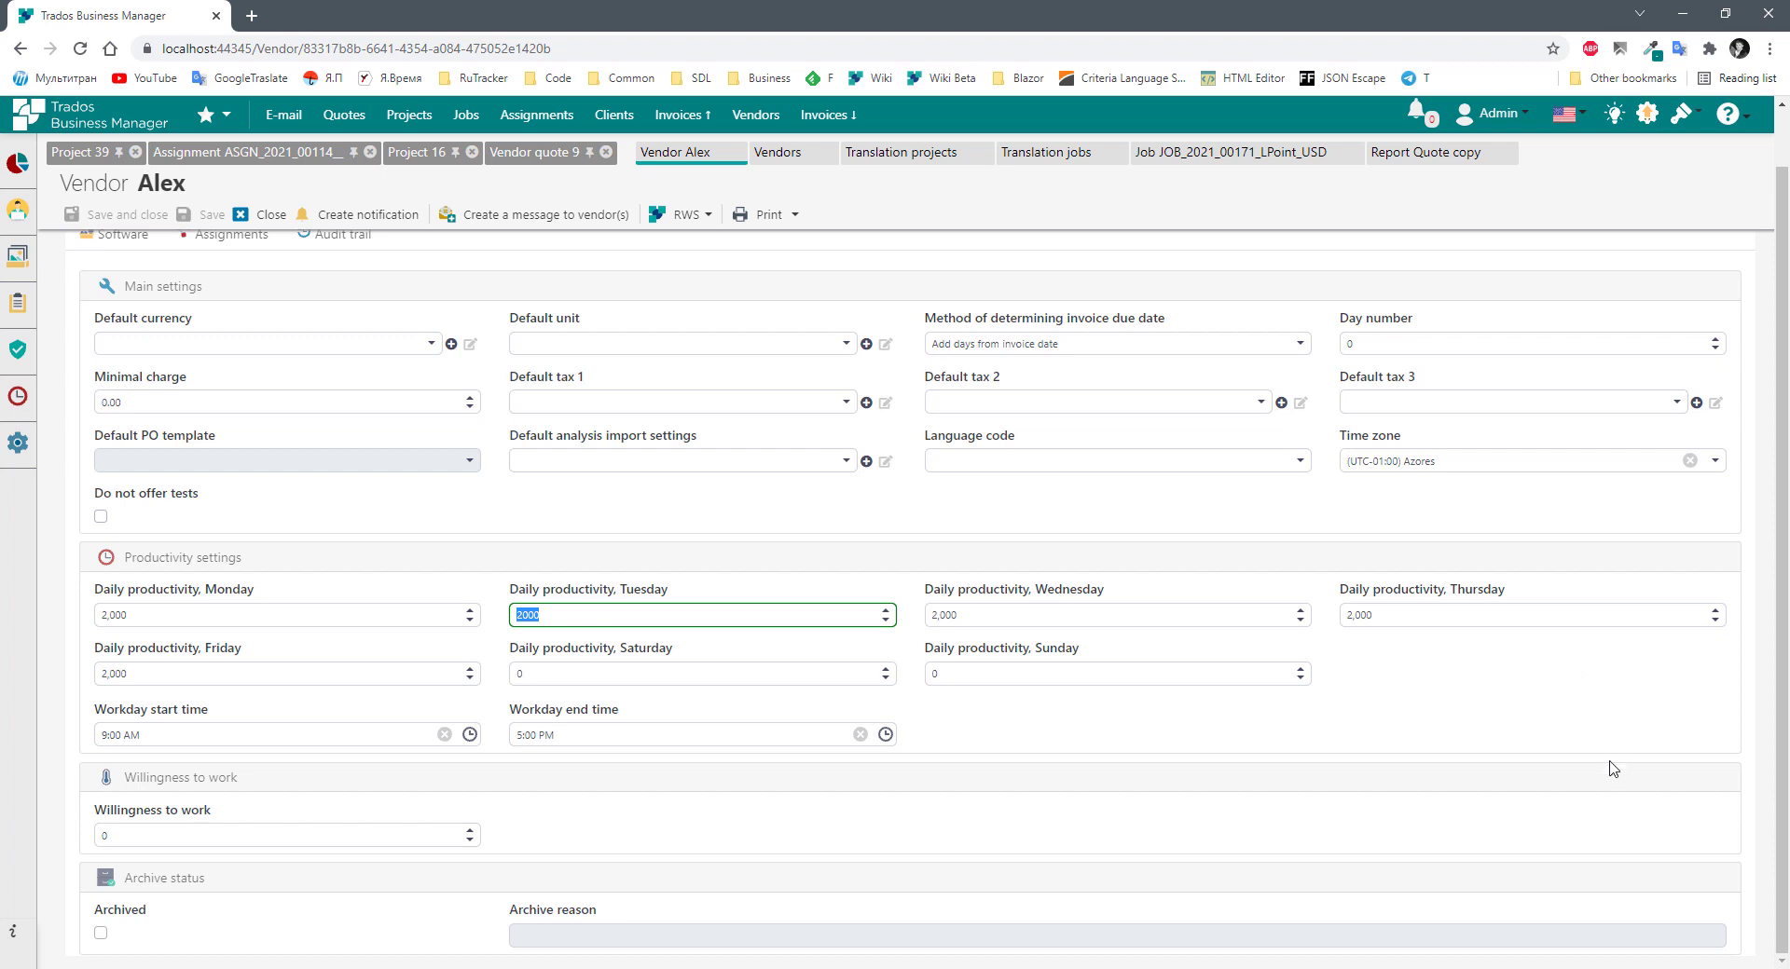
{"action": "left_click", "coordinate": [1538, 693]}
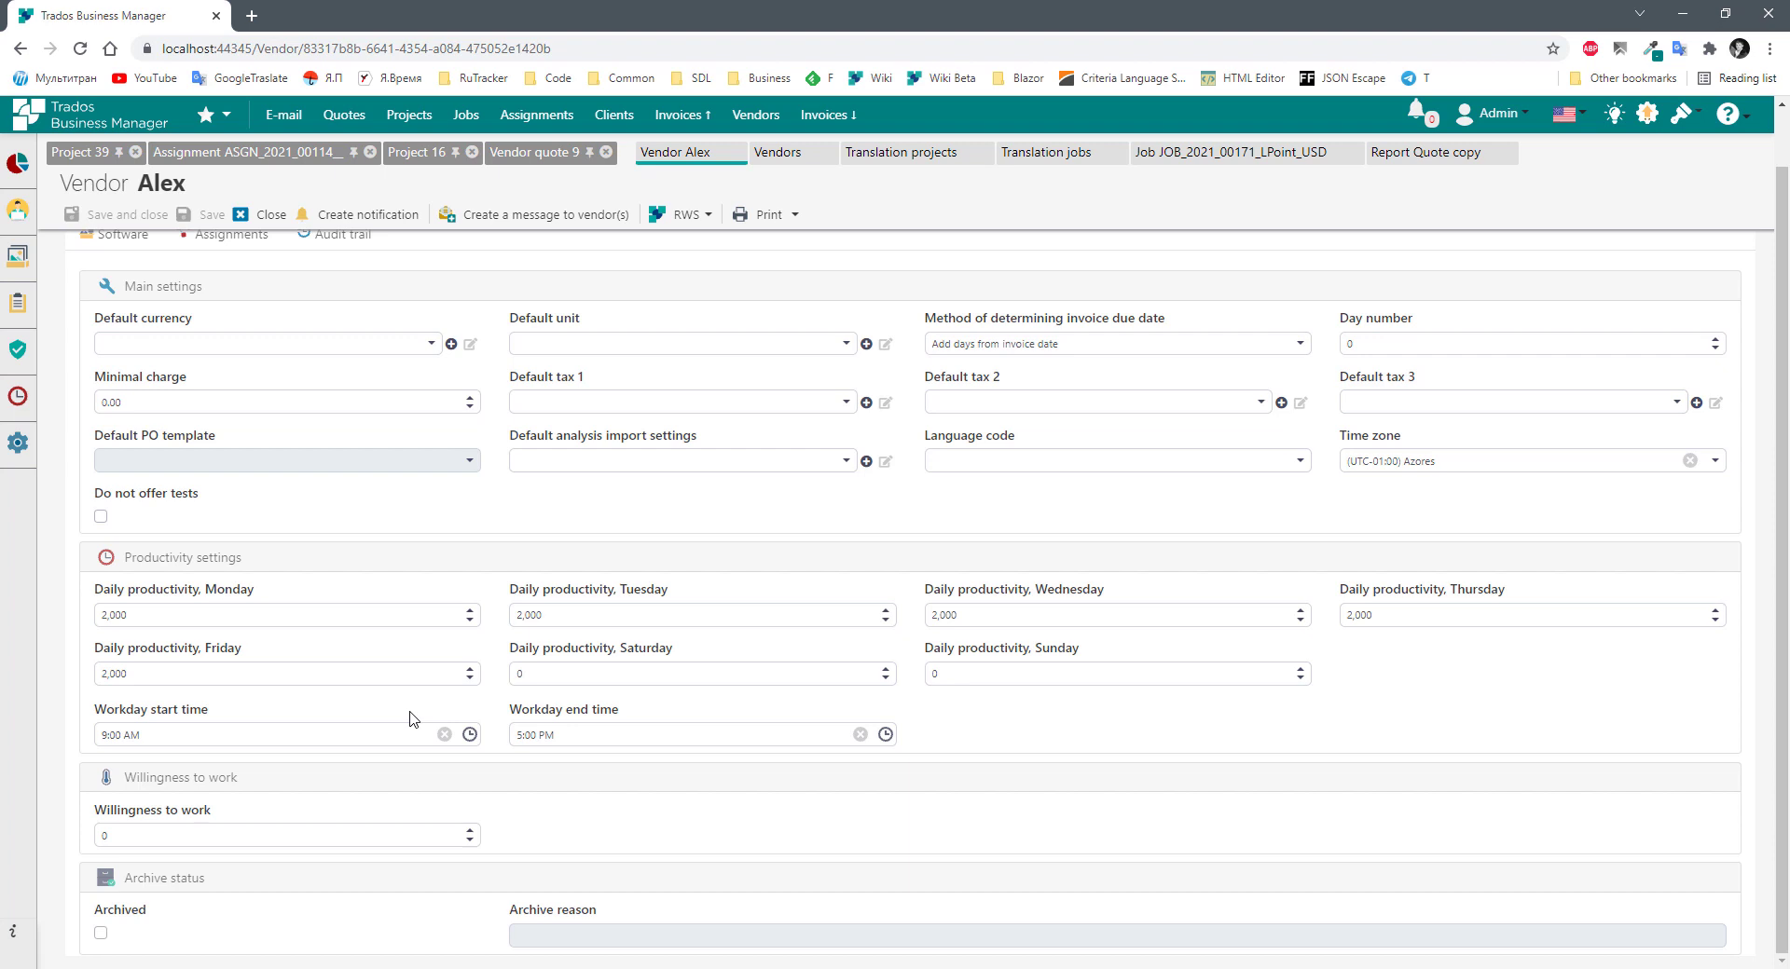
{"action": "left_click", "coordinate": [124, 723]}
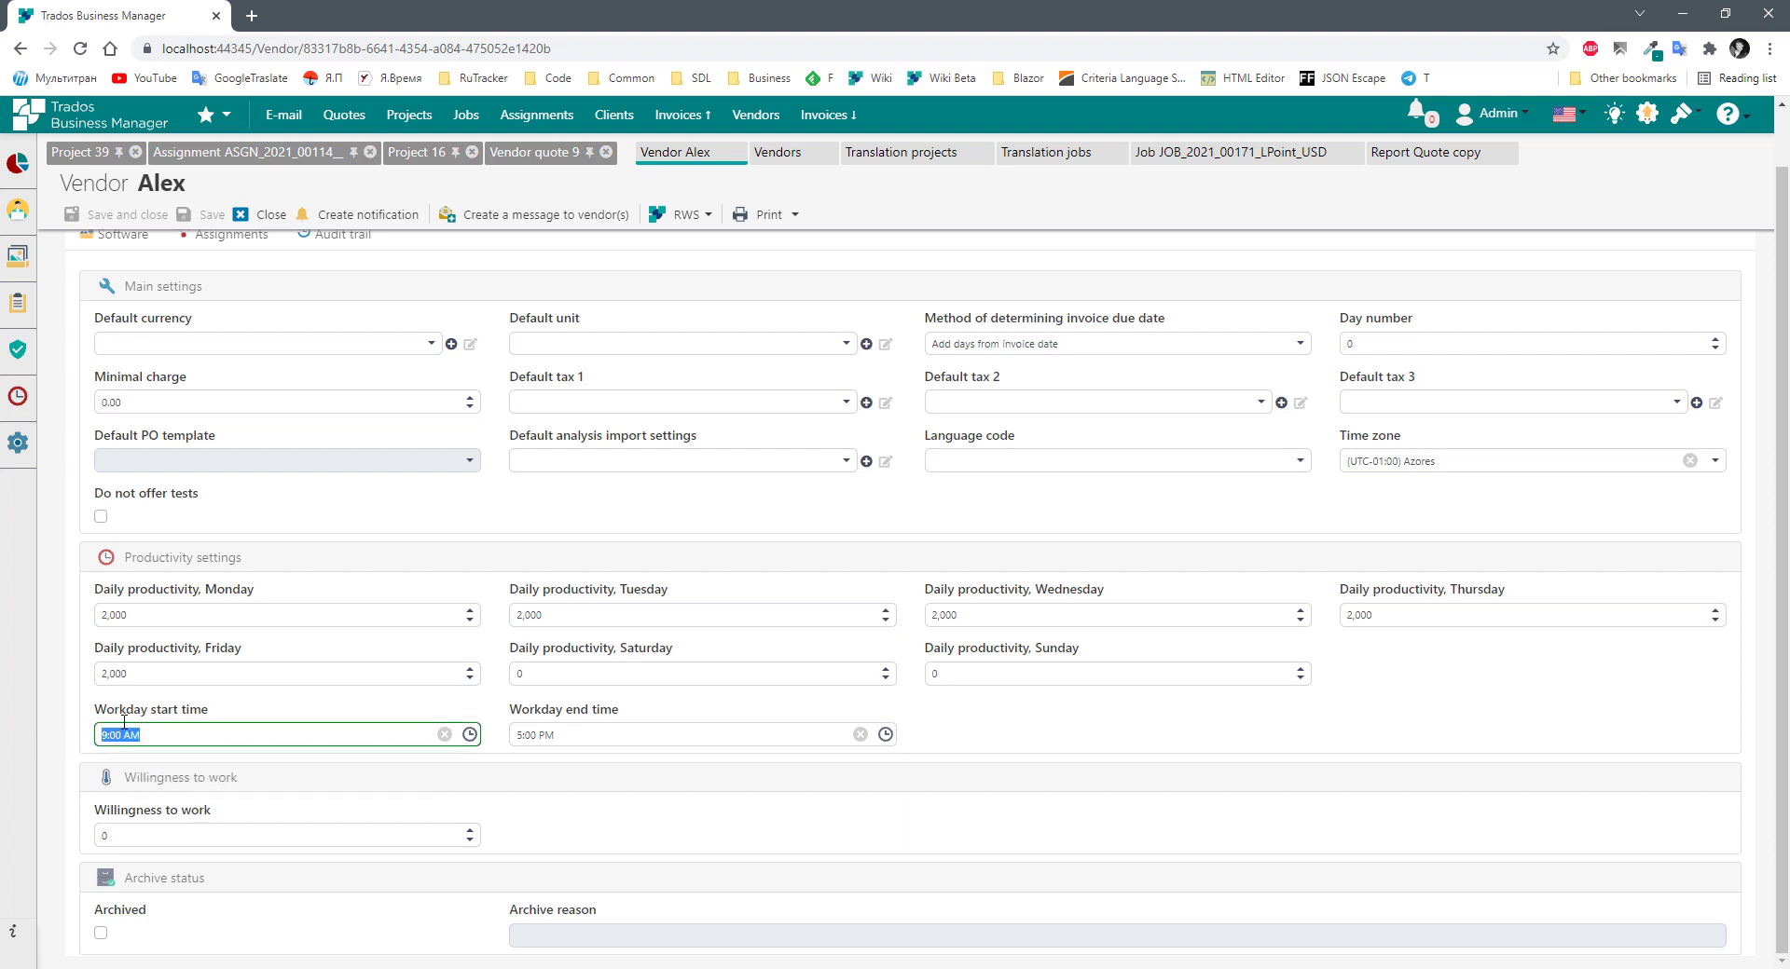
{"action": "left_click", "coordinate": [235, 705]}
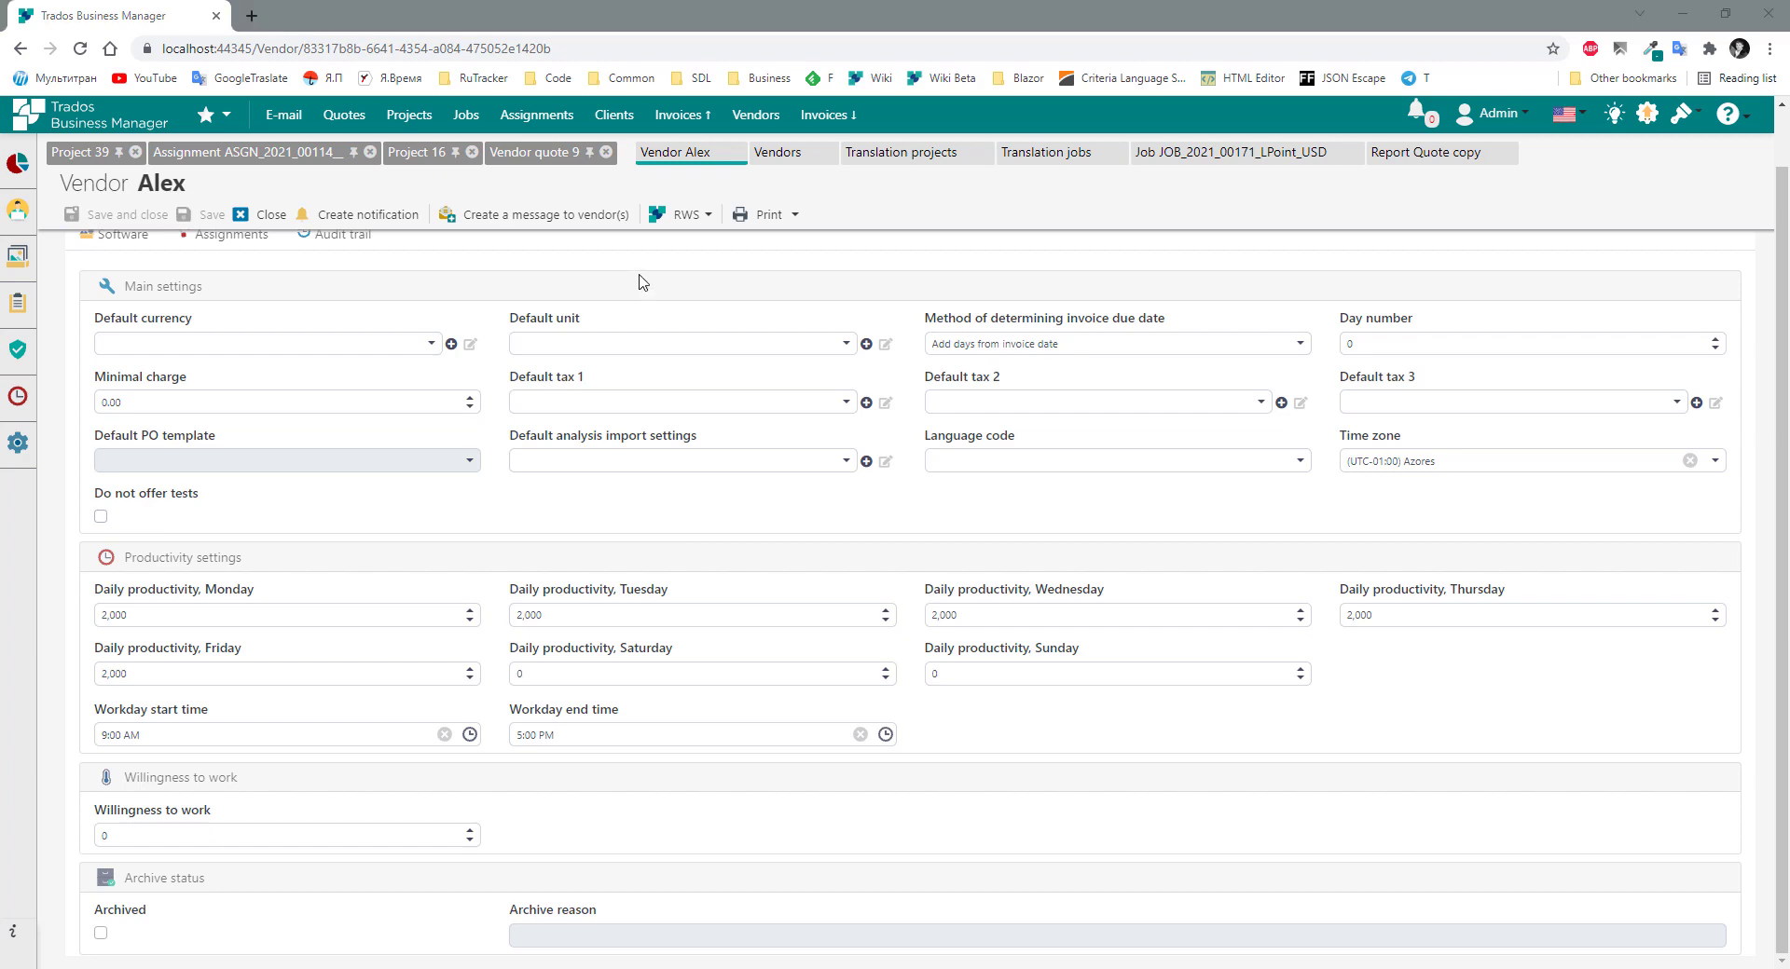
Open the first assignment in the translation assignments list and examine its date and deadline.
{"action": "left_click", "coordinate": [536, 114]}
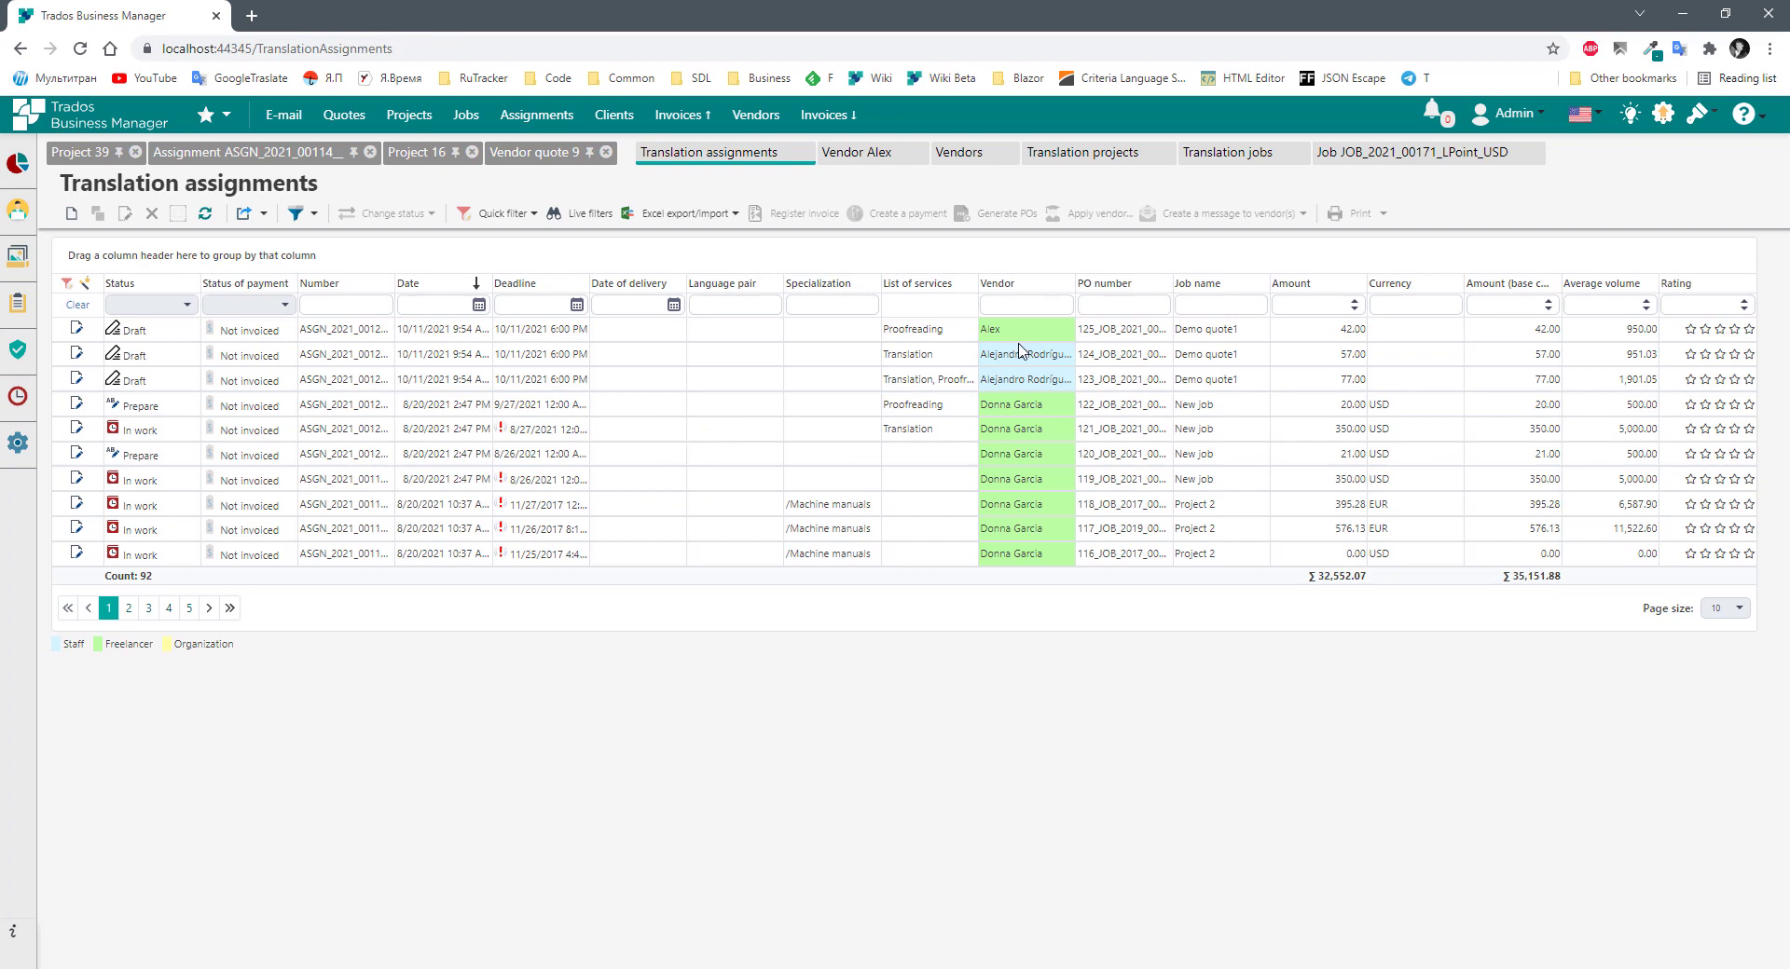
{"action": "double_click", "coordinate": [455, 331]}
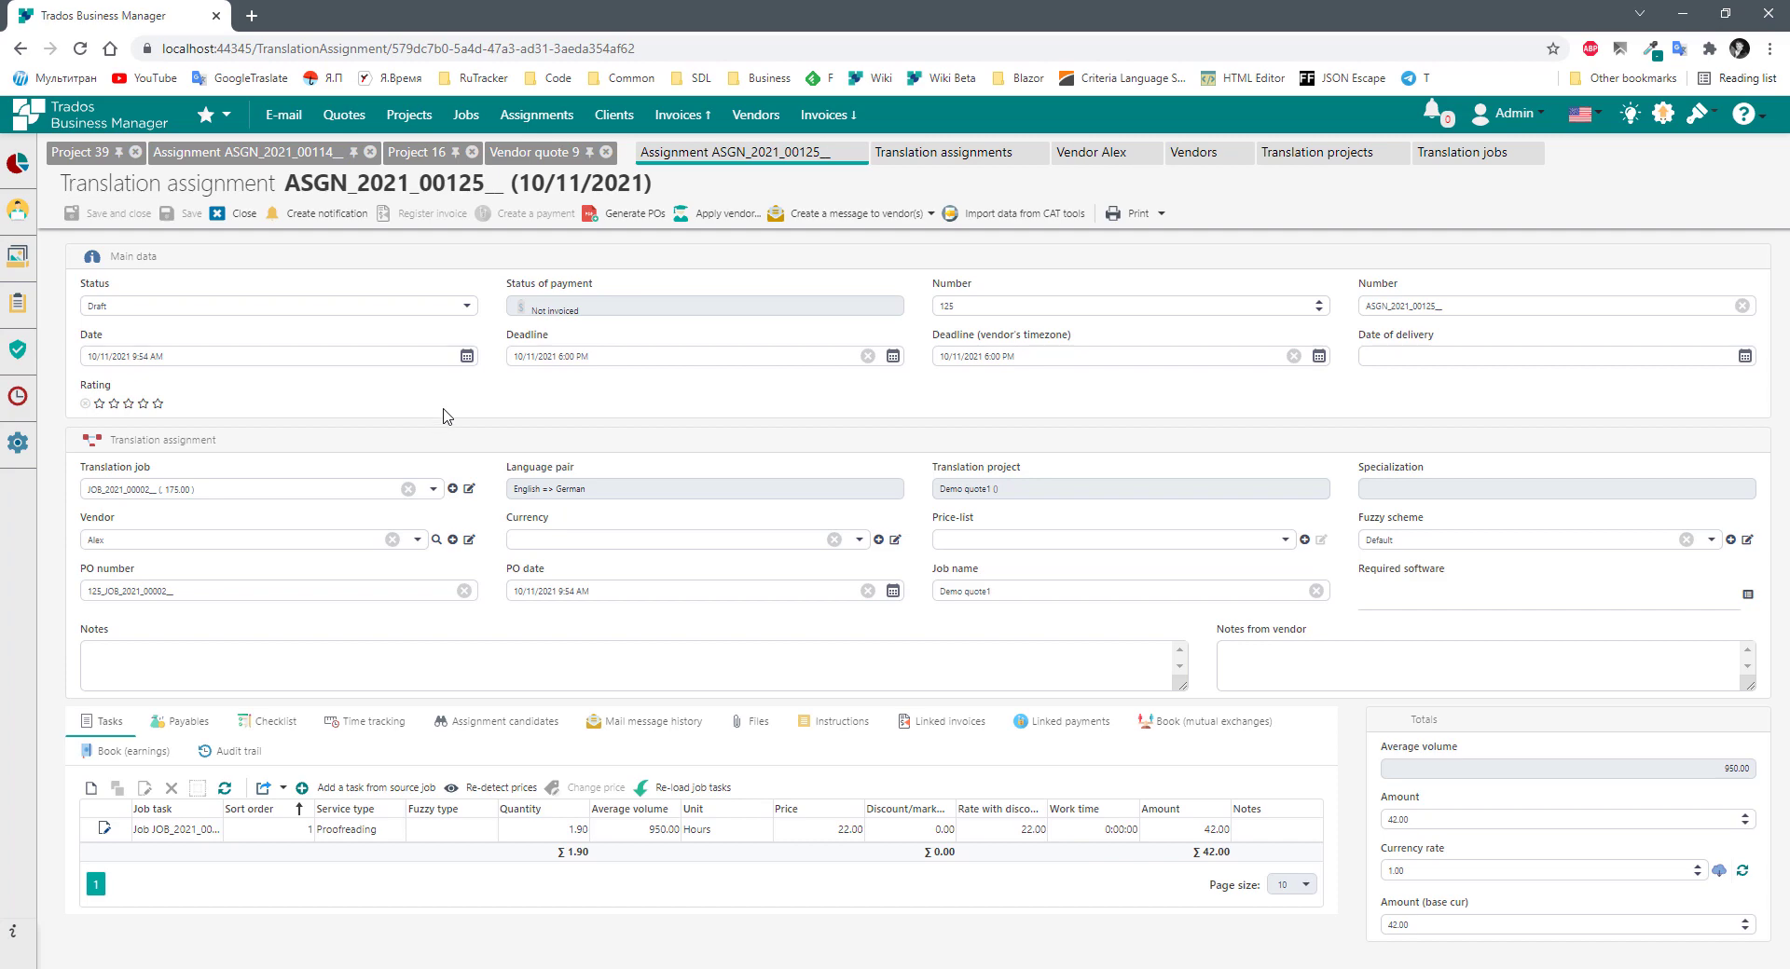
{"action": "left_click", "coordinate": [133, 357]}
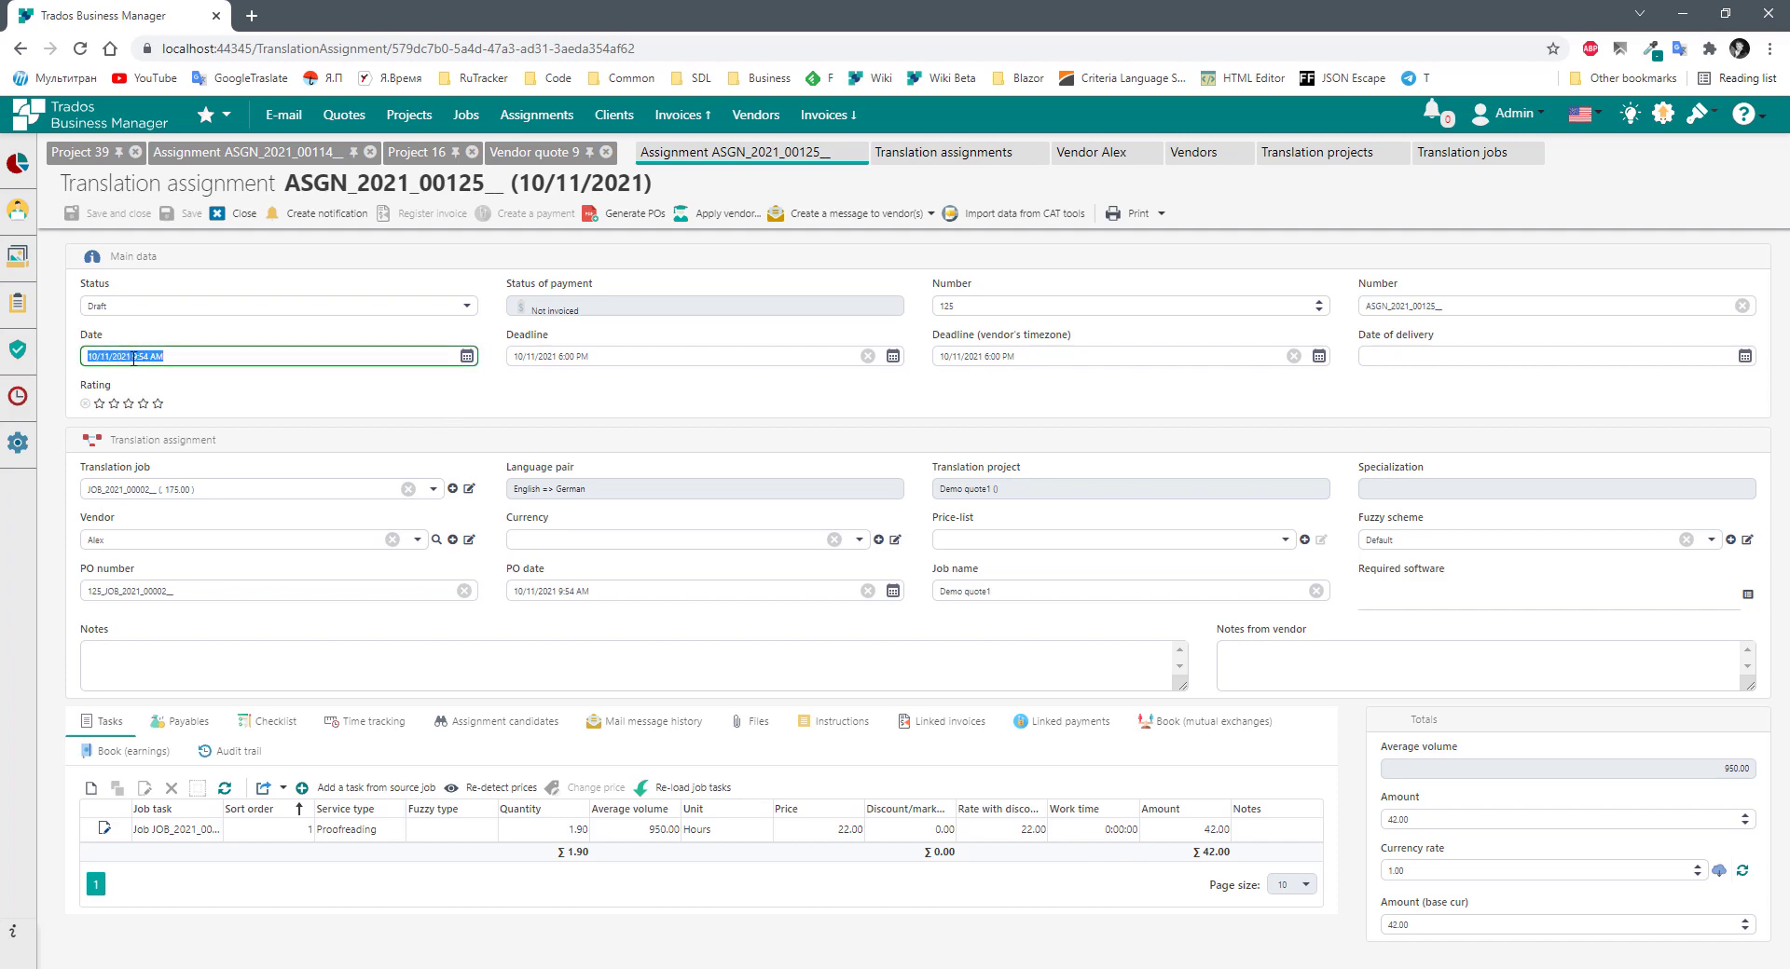
{"action": "left_click", "coordinate": [132, 356]}
{"action": "left_click_drag", "start_coordinate": [131, 356], "coordinate": [157, 357]}
{"action": "left_click", "coordinate": [527, 361]}
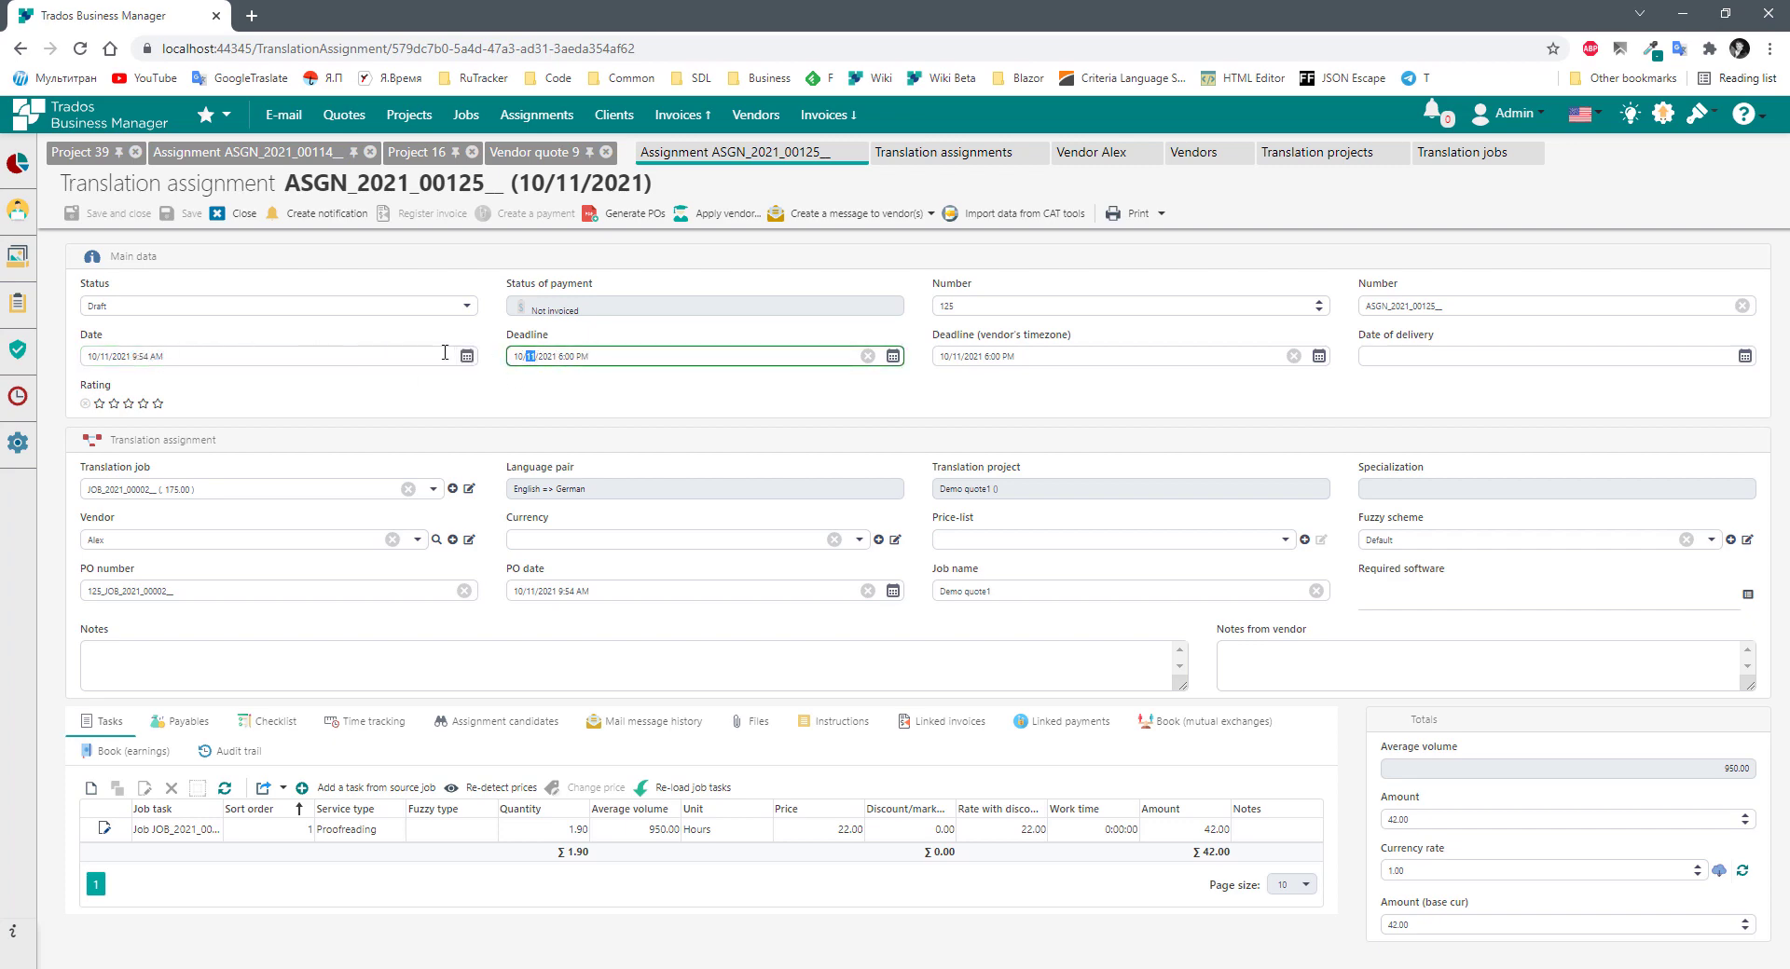
{"action": "left_click_drag", "start_coordinate": [558, 356], "coordinate": [624, 391]}
{"action": "left_click", "coordinate": [688, 468]}
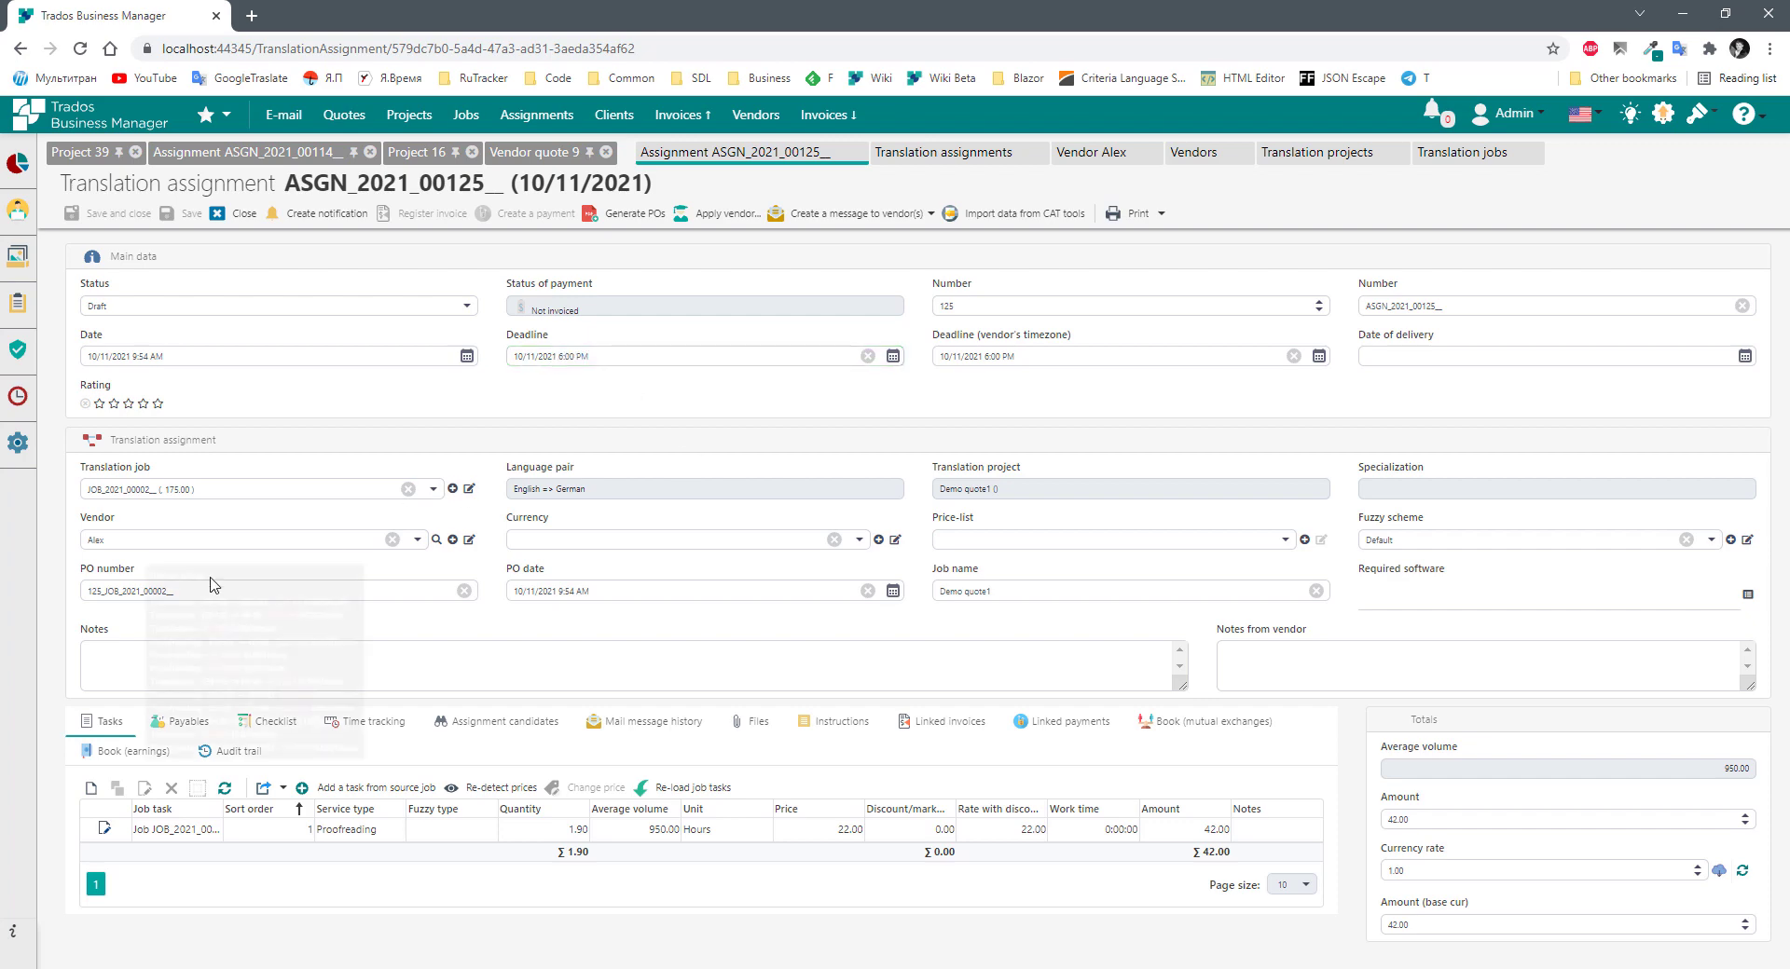
Open the vendor search for the assignment and compare the vendors' capacity until deadline with the assignment's average volume.
{"action": "mouse_move", "coordinate": [265, 519]}
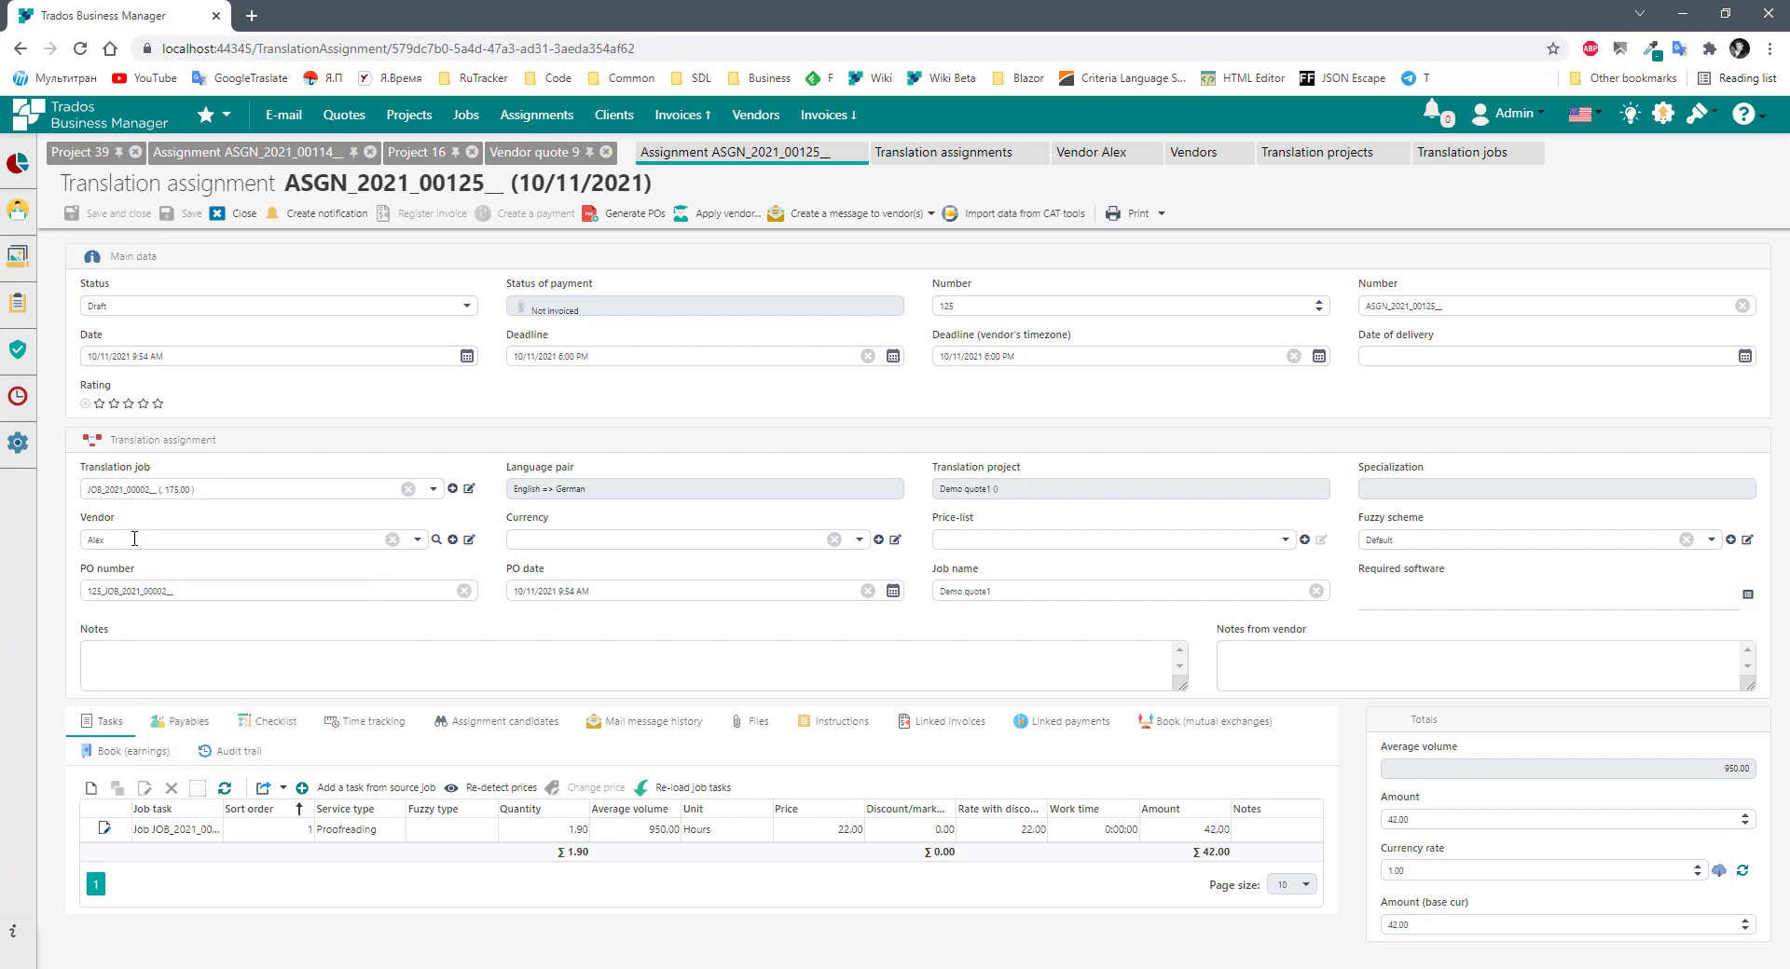
{"action": "left_click", "coordinate": [435, 540]}
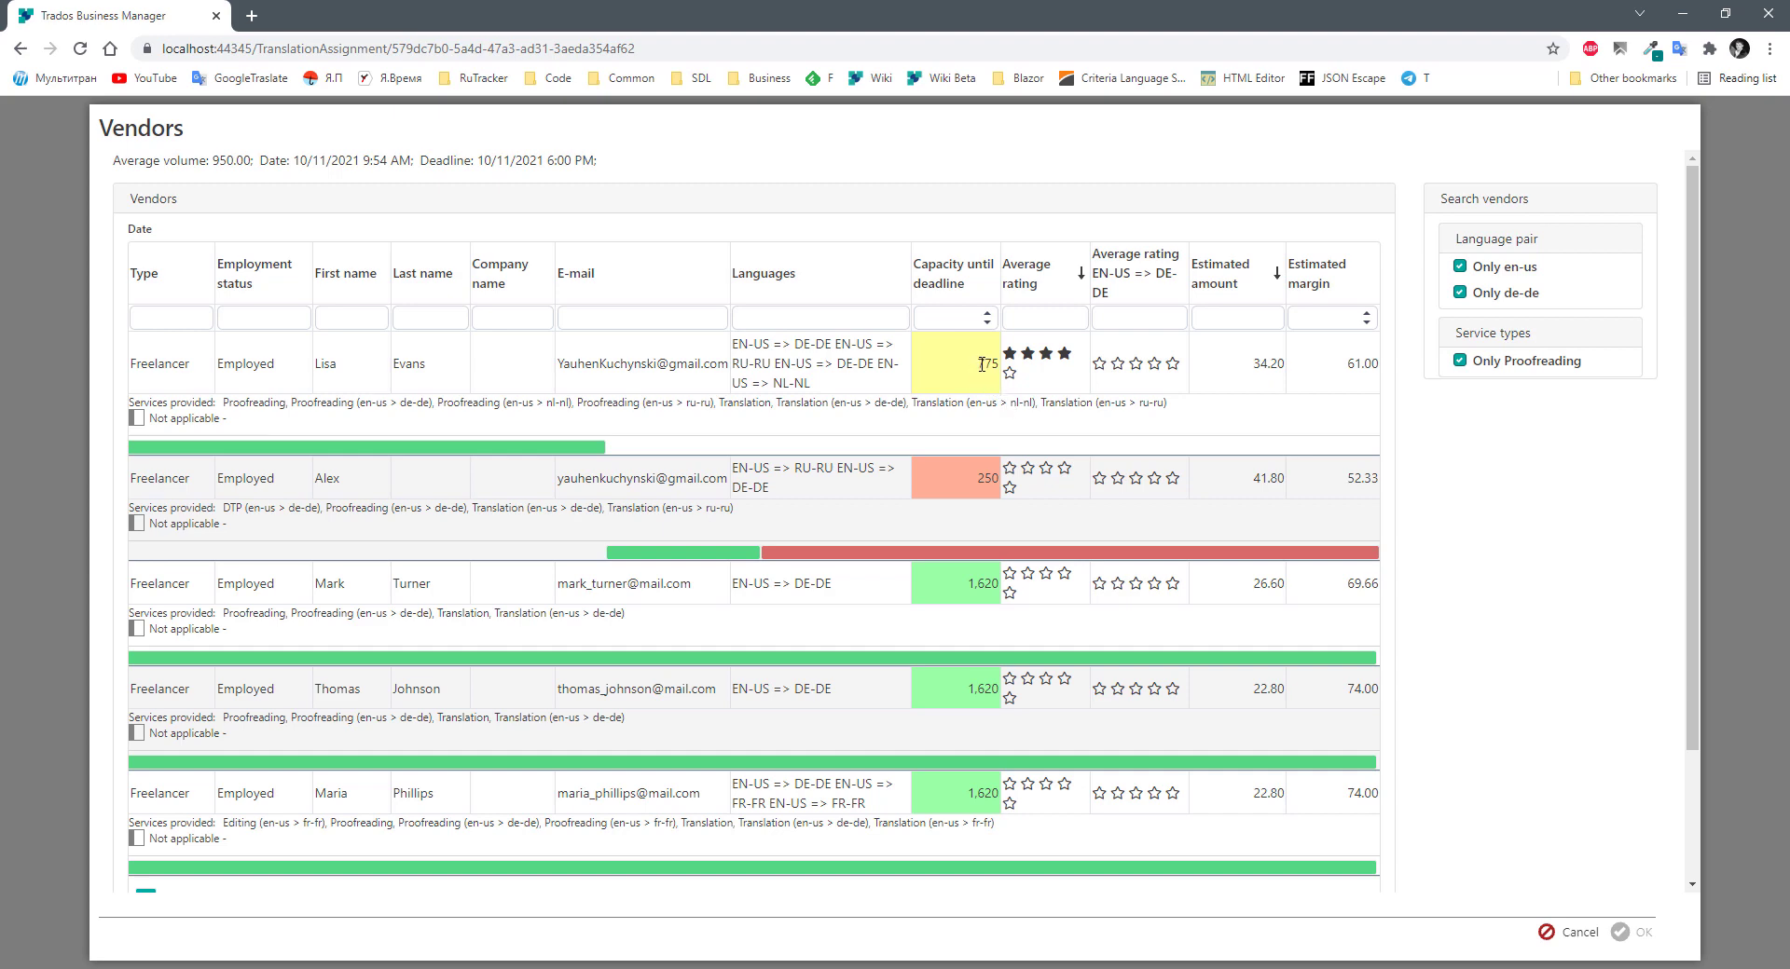
{"action": "left_click", "coordinate": [982, 364]}
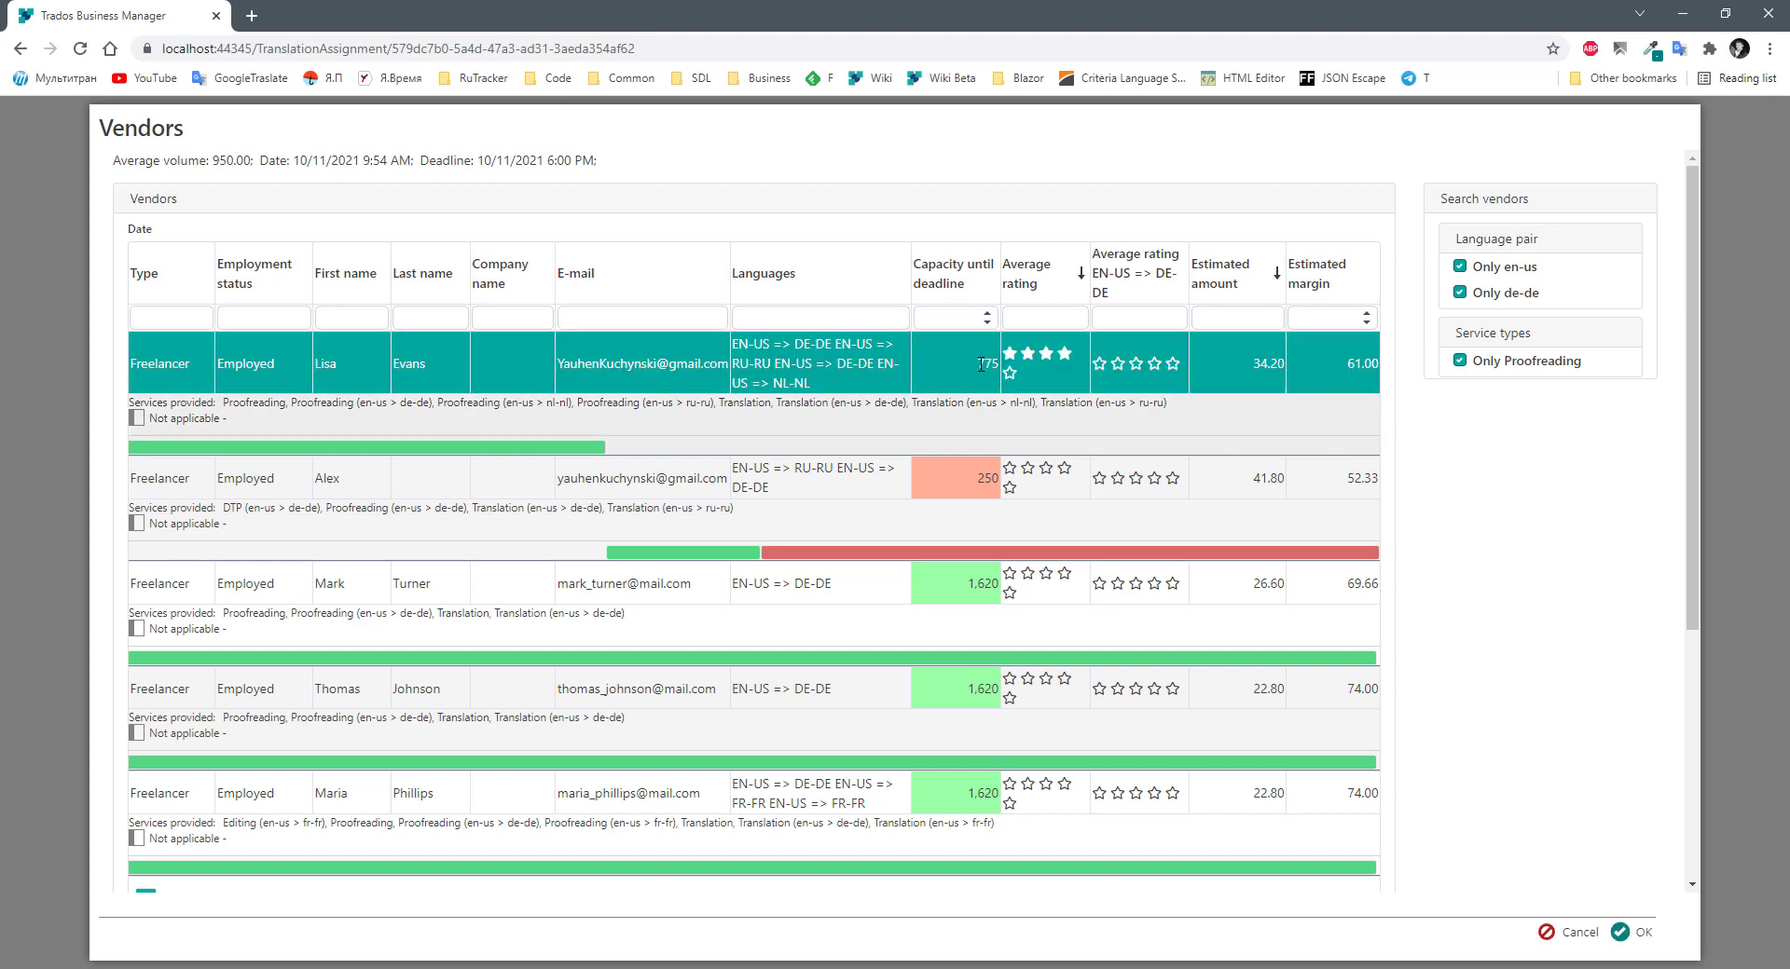
{"action": "left_click", "coordinate": [969, 503]}
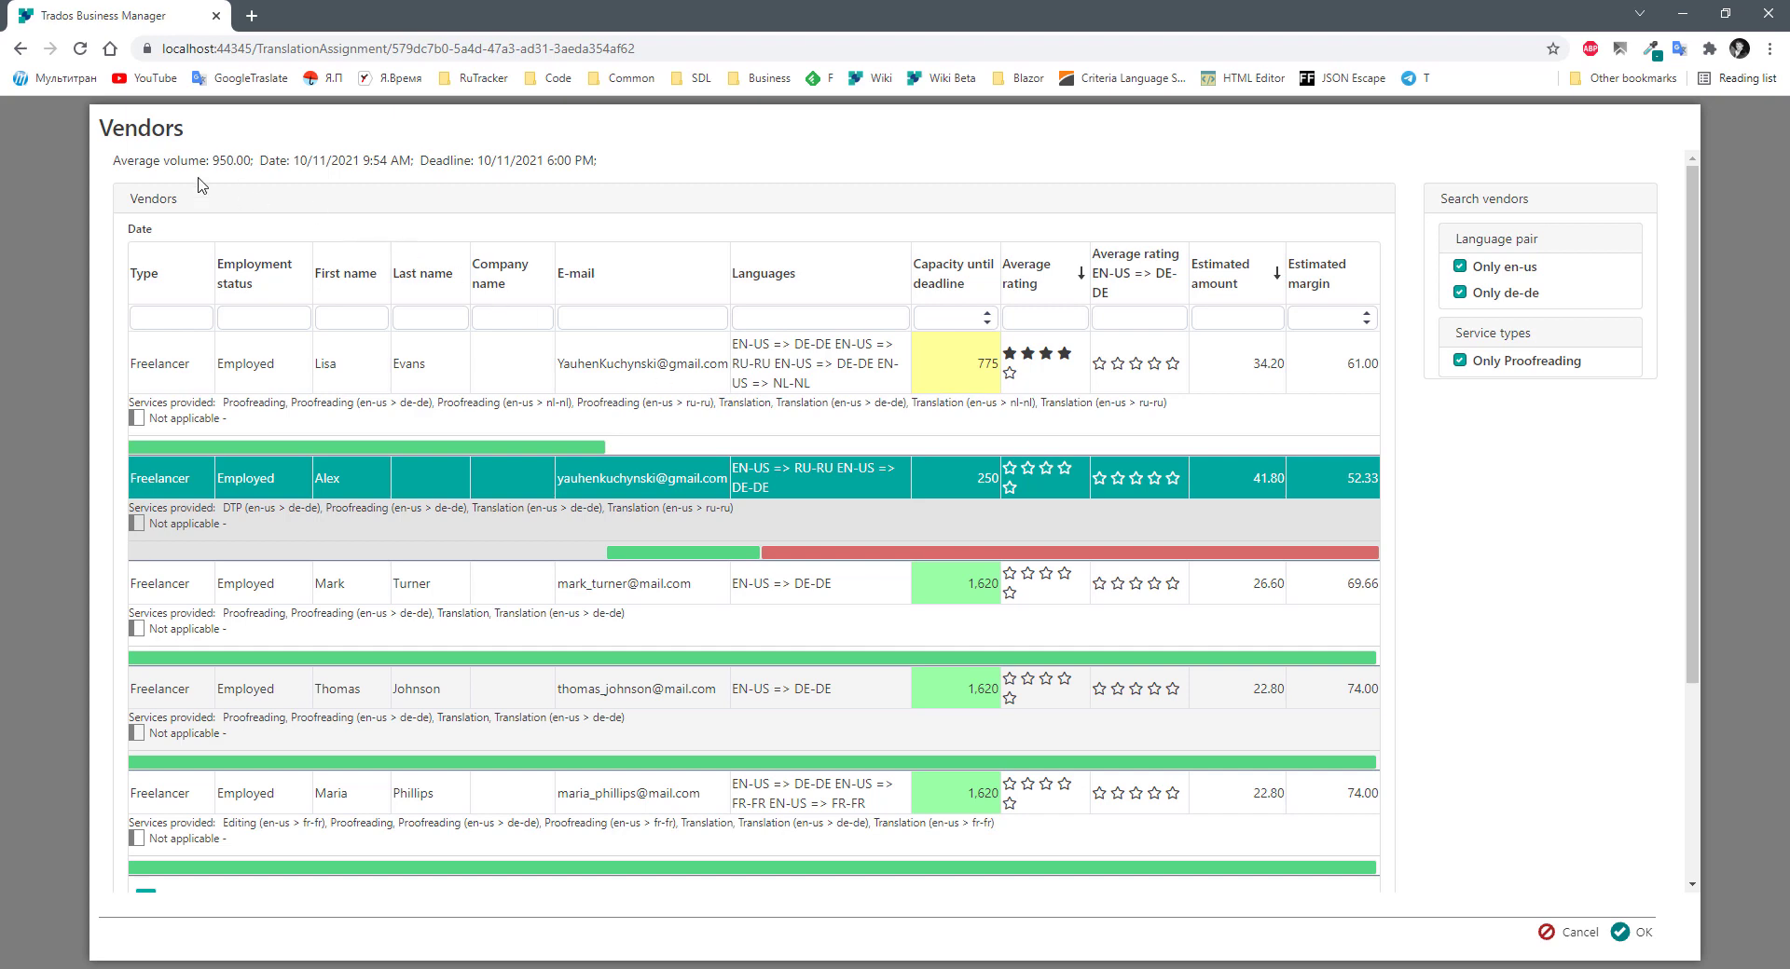
{"action": "left_click_drag", "start_coordinate": [113, 160], "coordinate": [260, 177]}
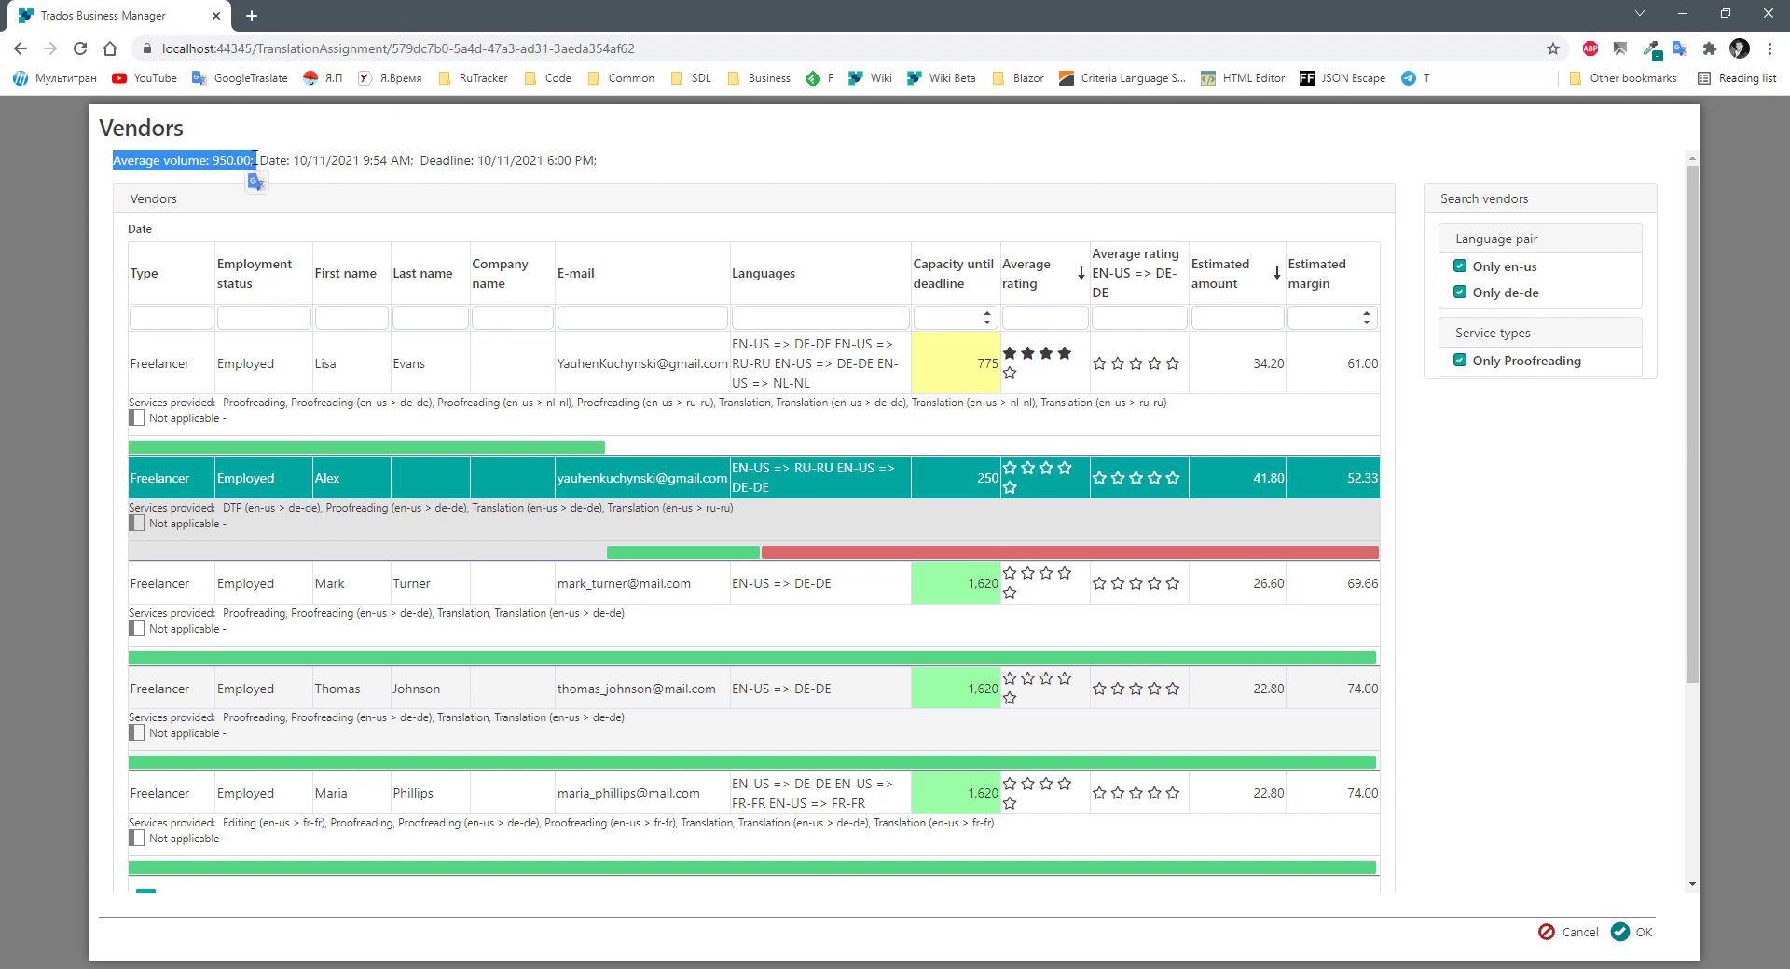
{"action": "left_click", "coordinate": [381, 159]}
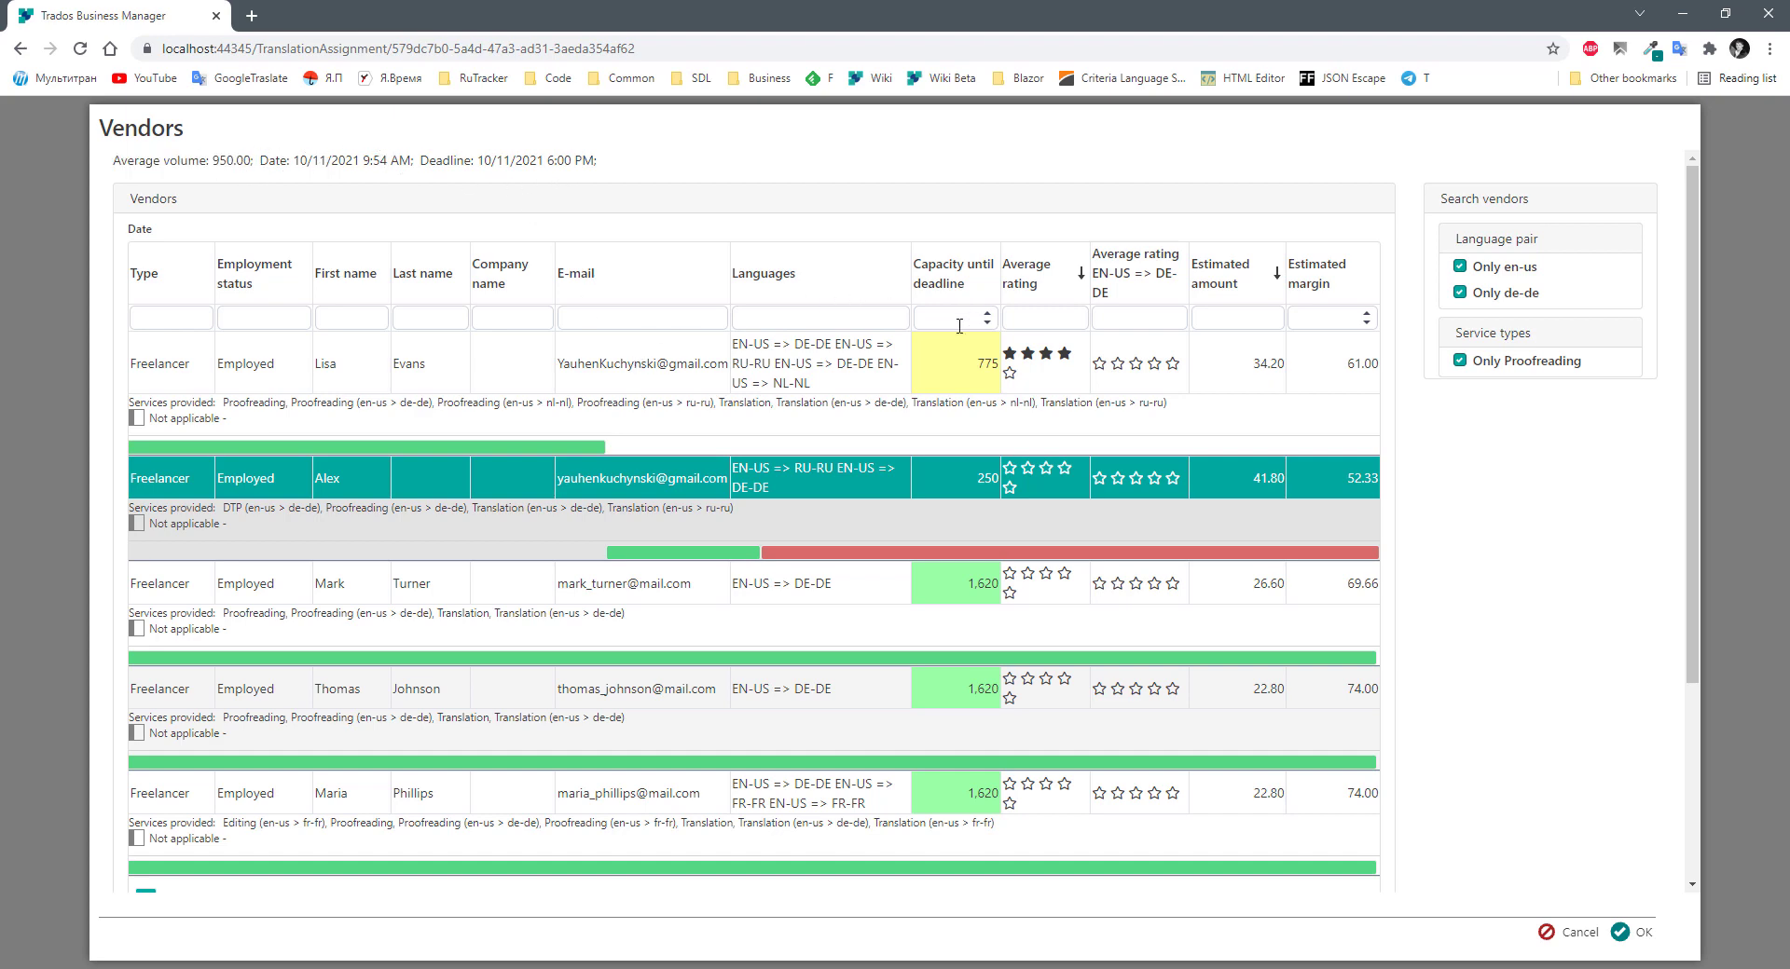
{"action": "left_click", "coordinate": [289, 371]}
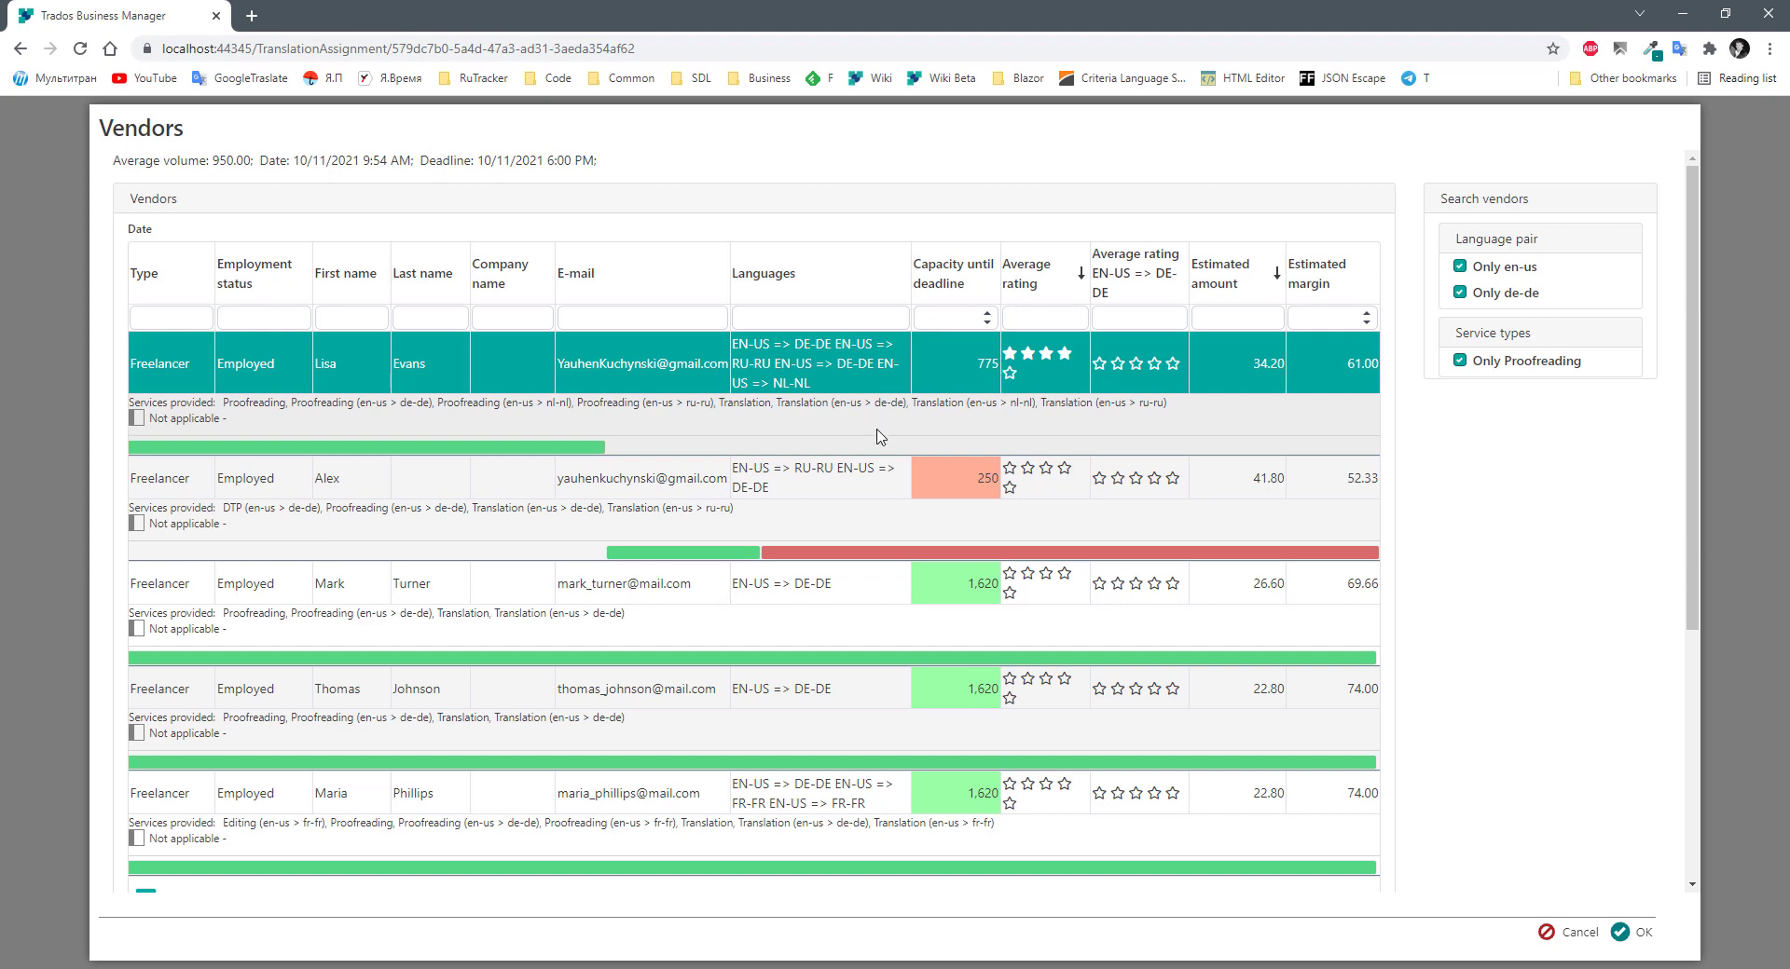
{"action": "left_click", "coordinate": [187, 809]}
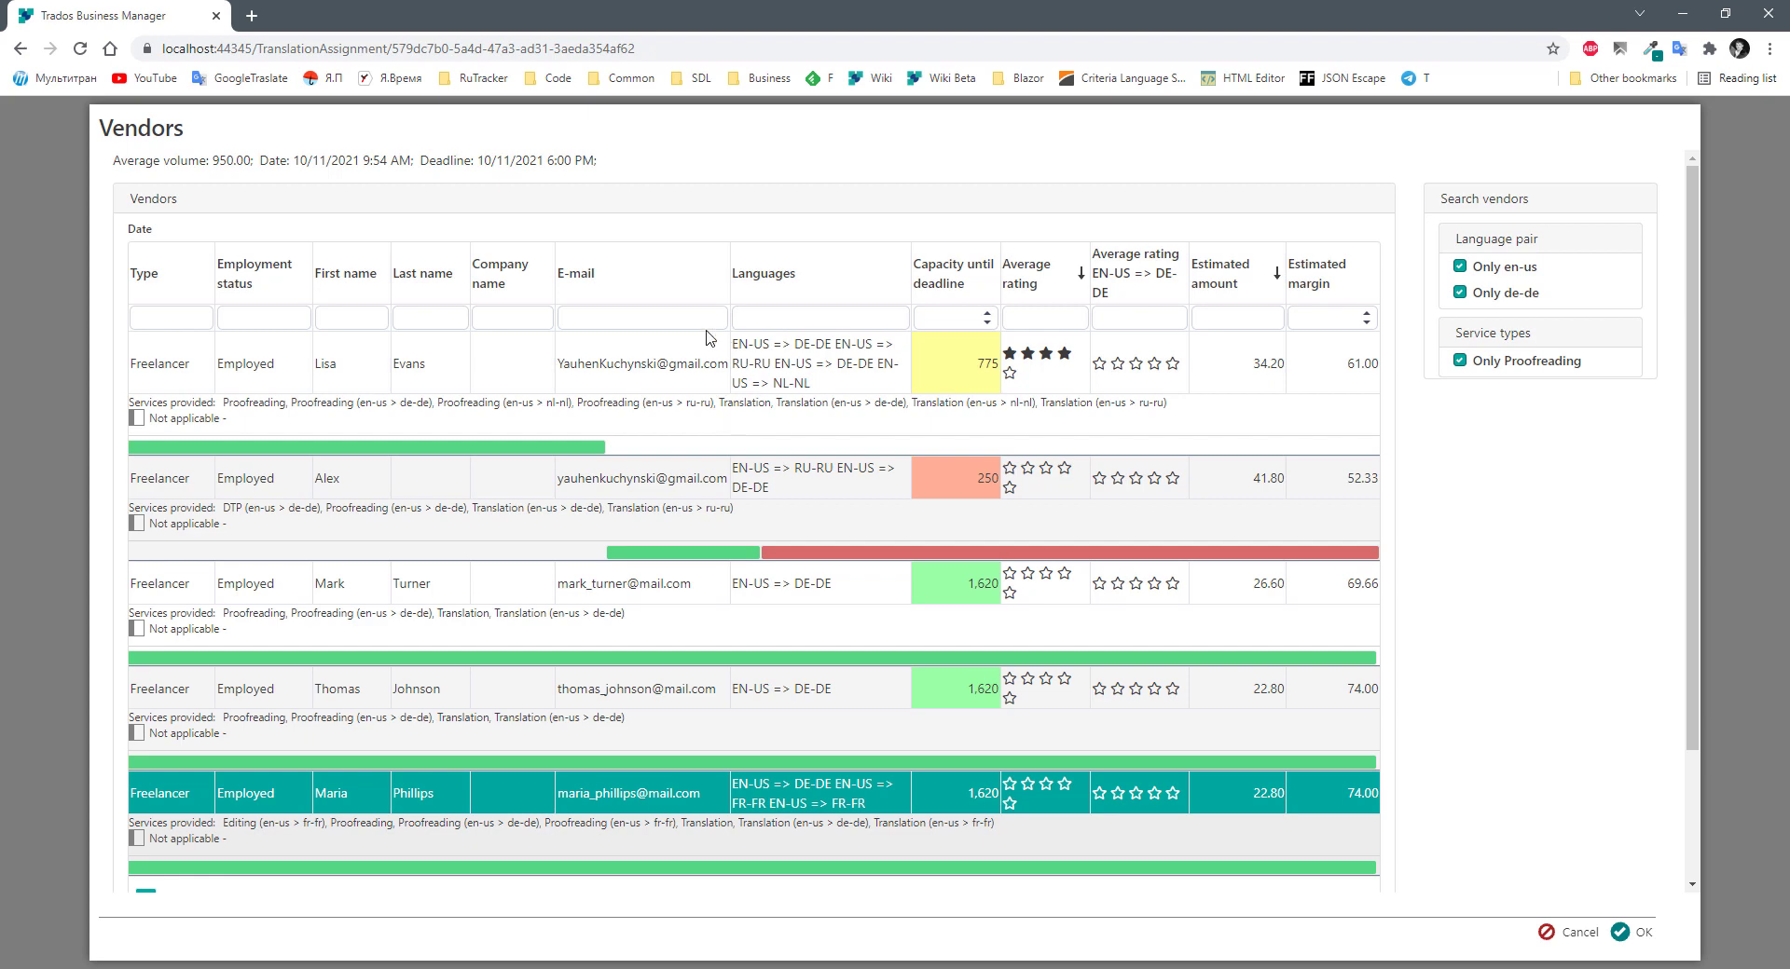
Inspect the time periods and volumes on the vendors' availability bars, and leave the vendor search without choosing anyone.
{"action": "mouse_move", "coordinate": [342, 451]}
{"action": "mouse_move", "coordinate": [665, 559]}
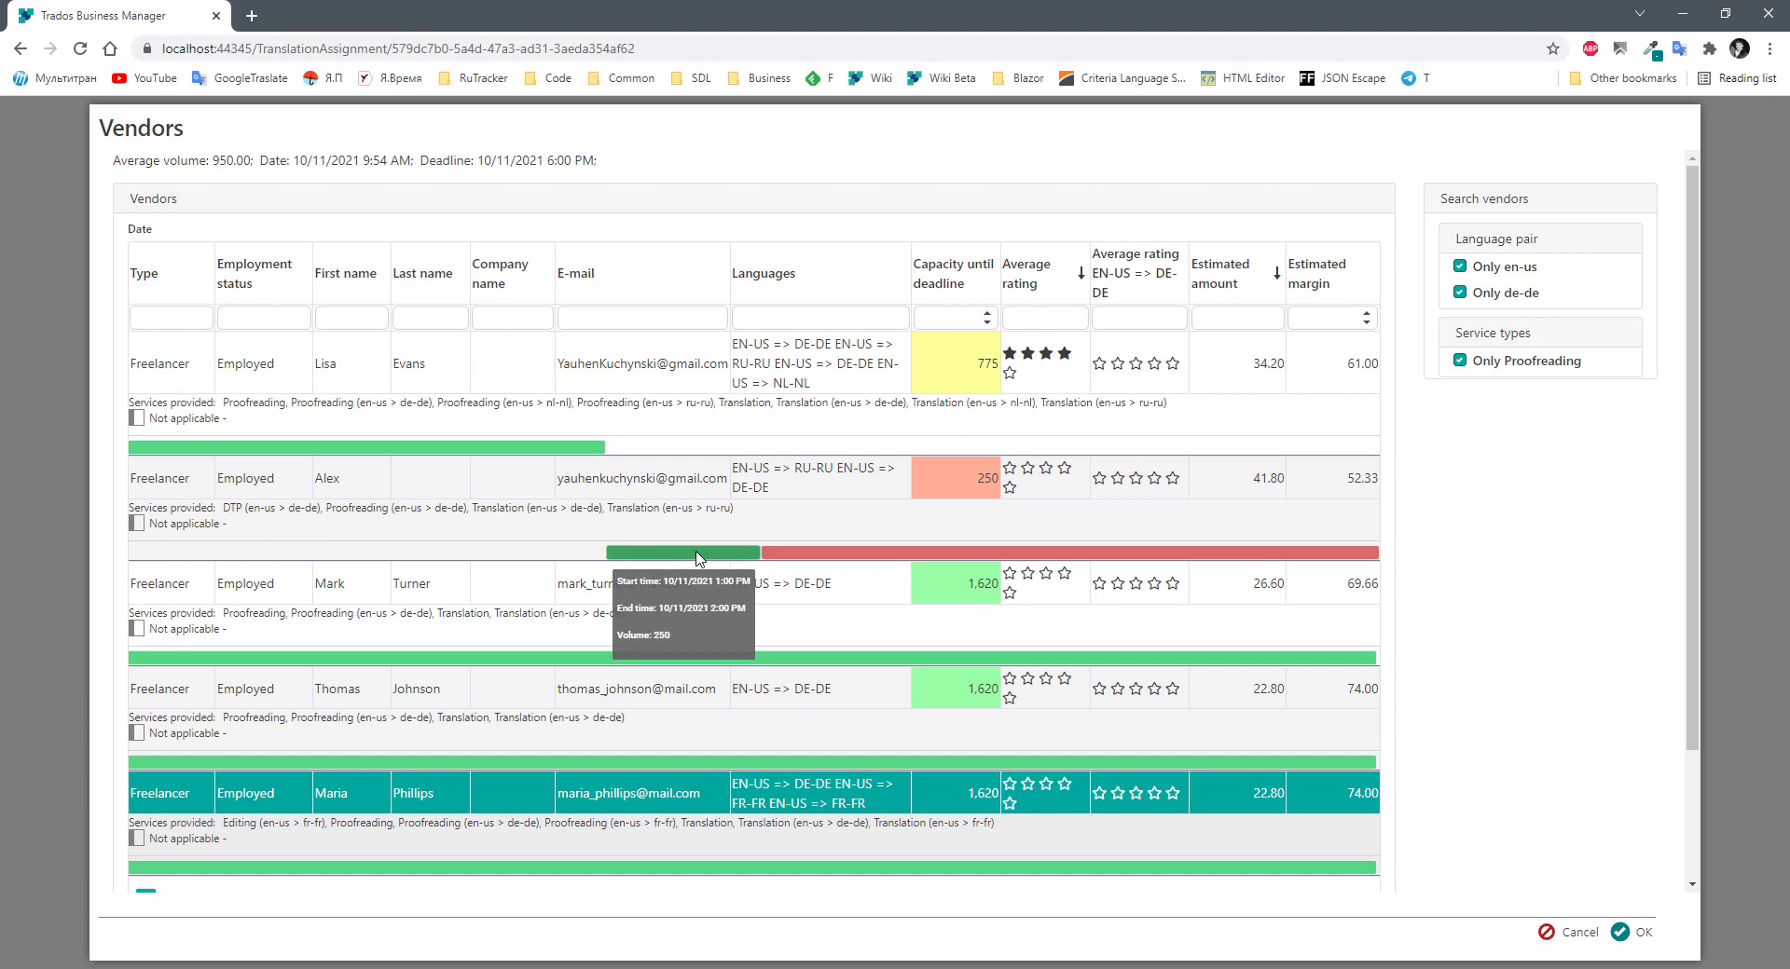
{"action": "mouse_move", "coordinate": [890, 559]}
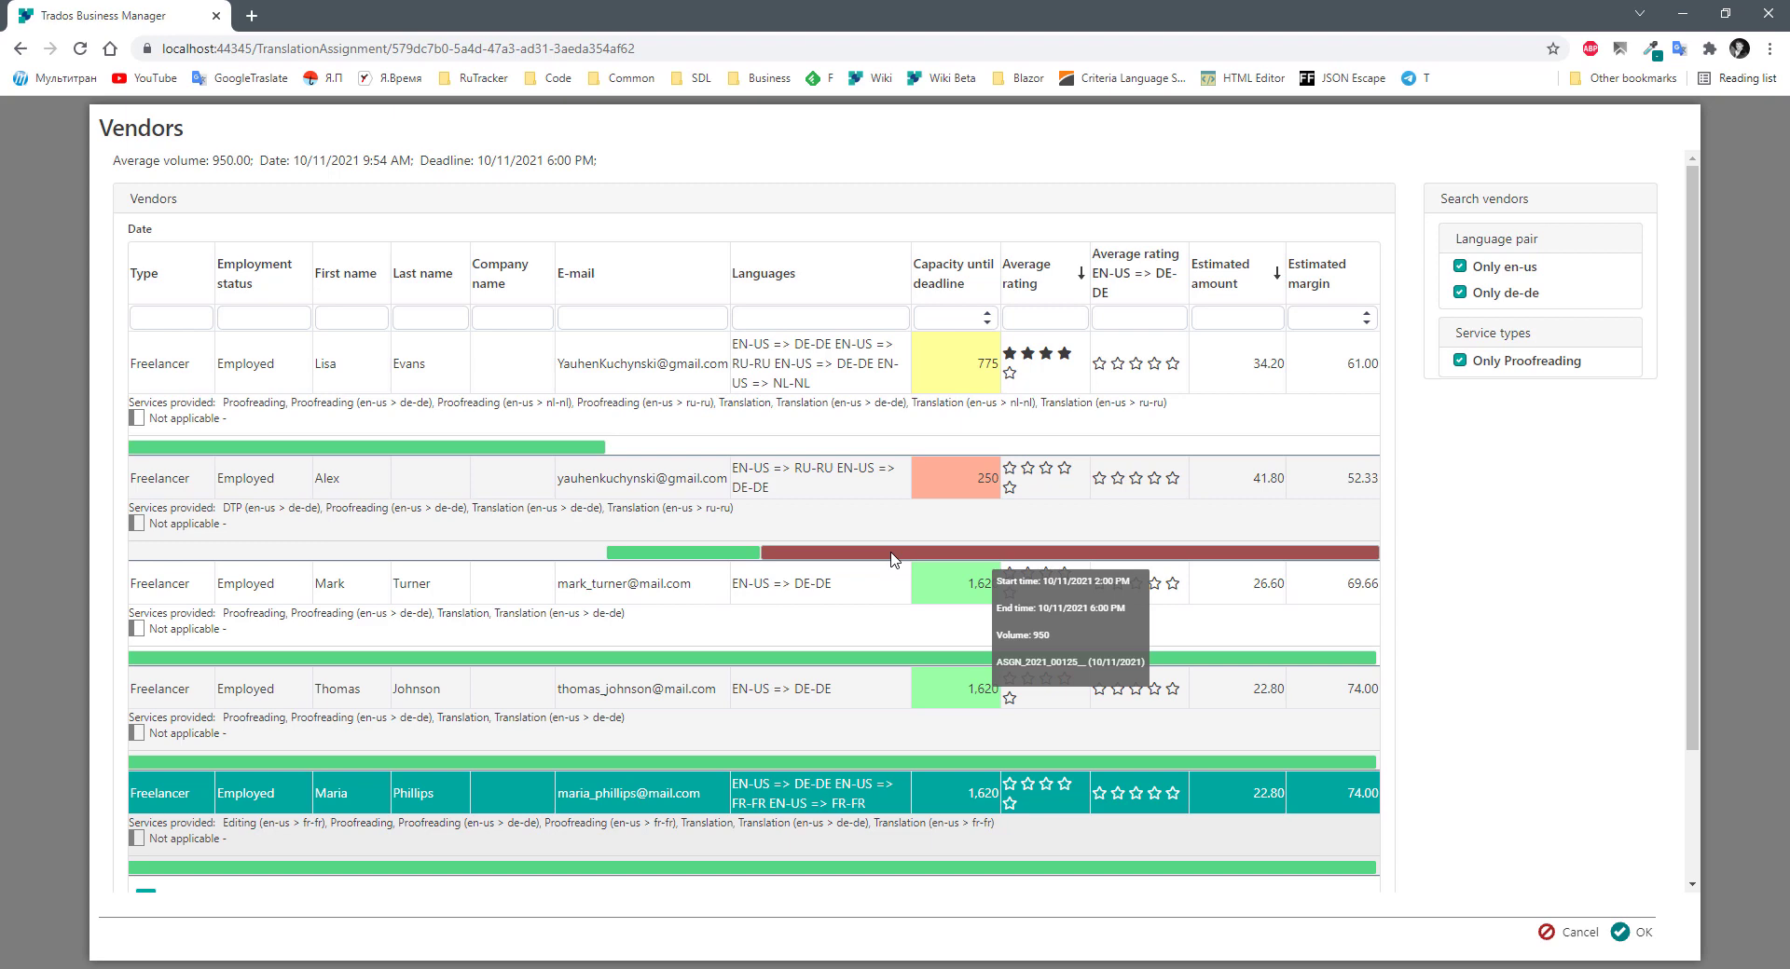
{"action": "left_click", "coordinate": [787, 617]}
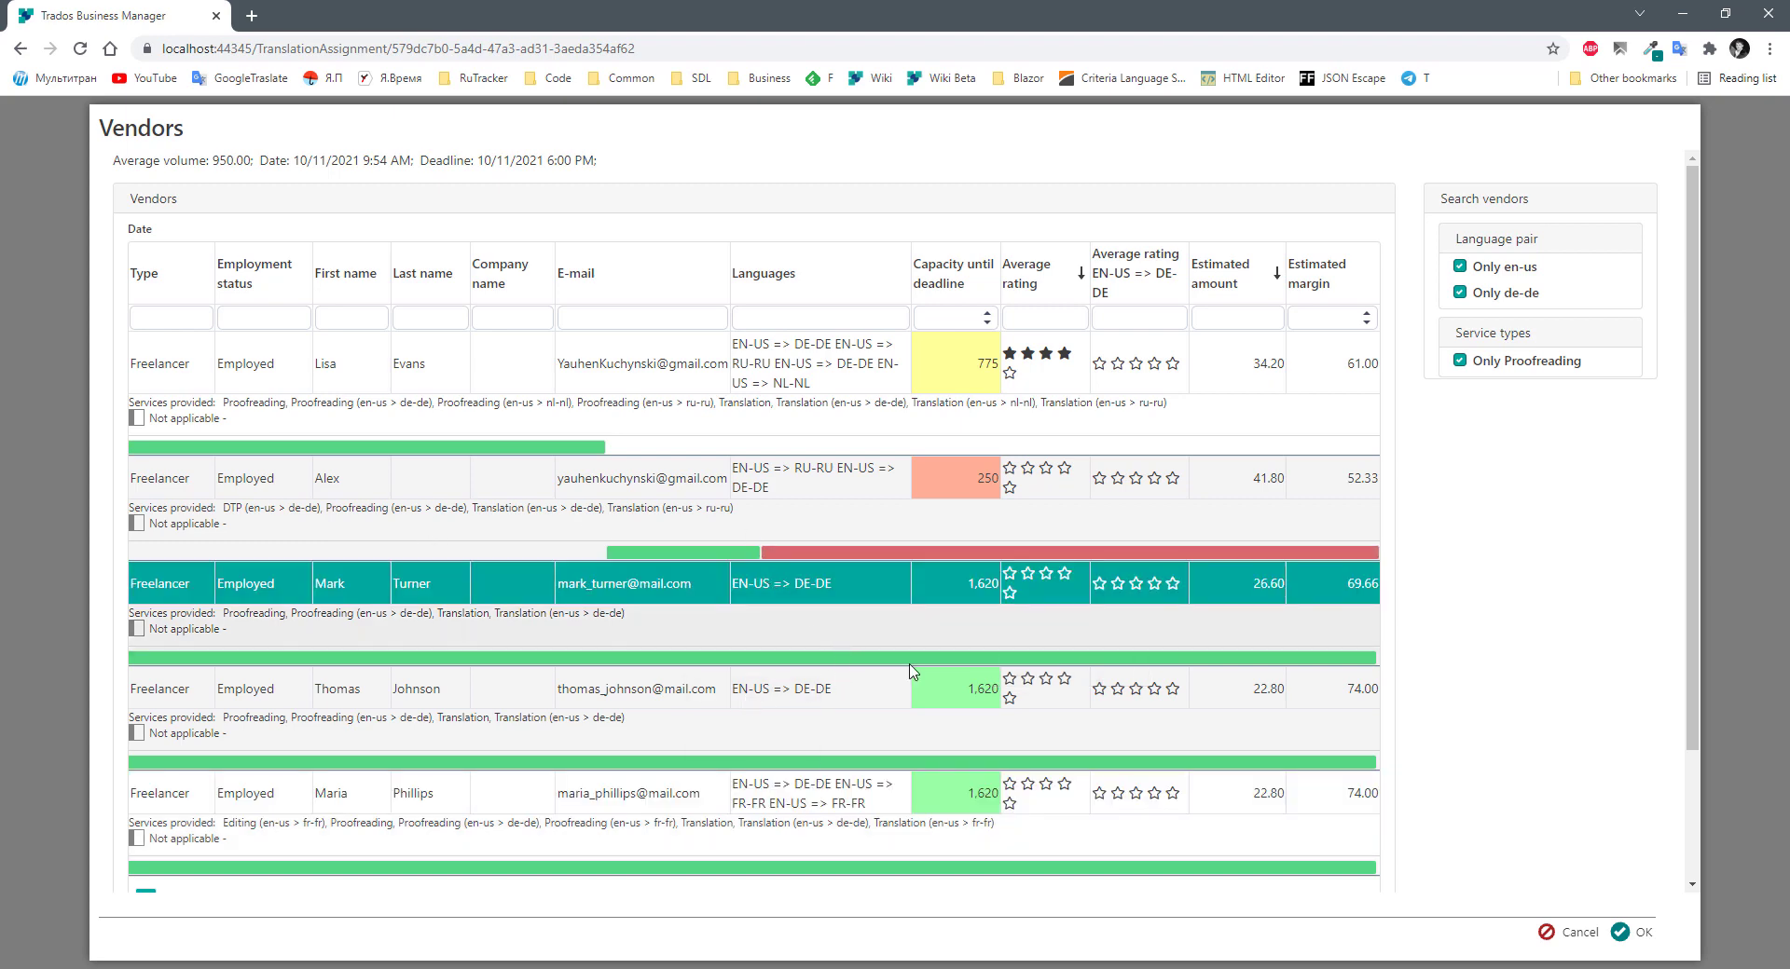
{"action": "mouse_move", "coordinate": [946, 662]}
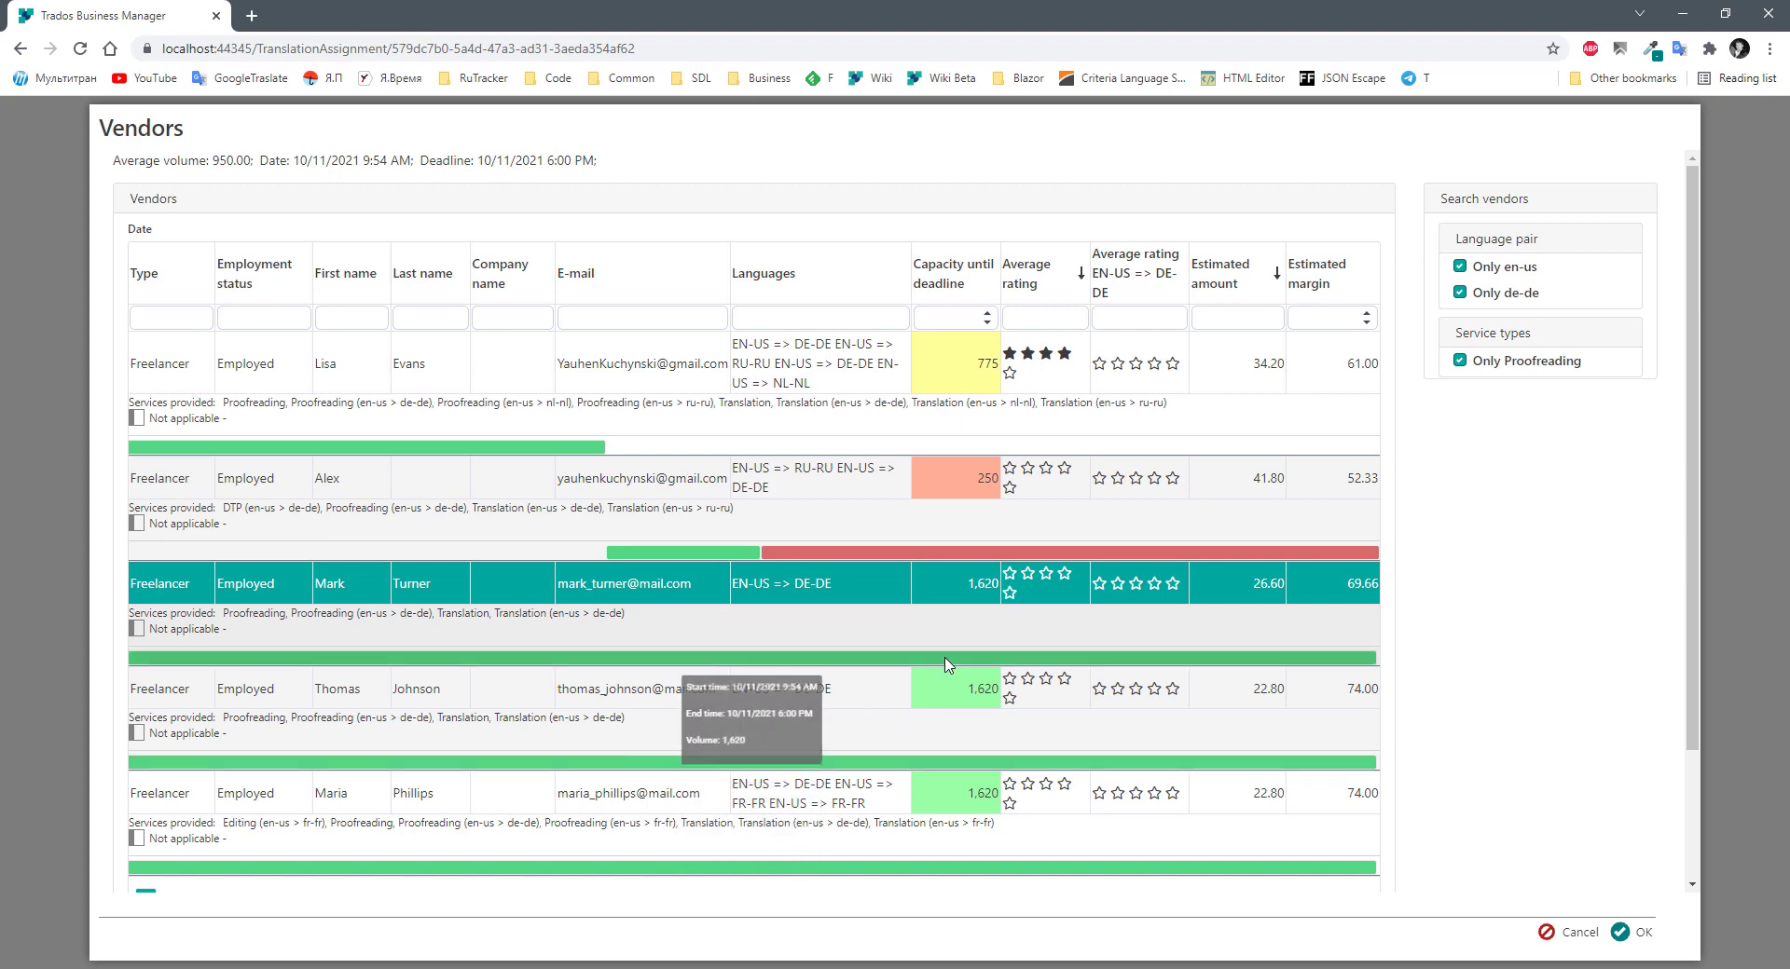
{"action": "scroll", "coordinate": [978, 671], "scroll_direction": "down", "scroll_amount": 2}
{"action": "scroll", "coordinate": [1318, 580], "scroll_direction": "up", "scroll_amount": 2}
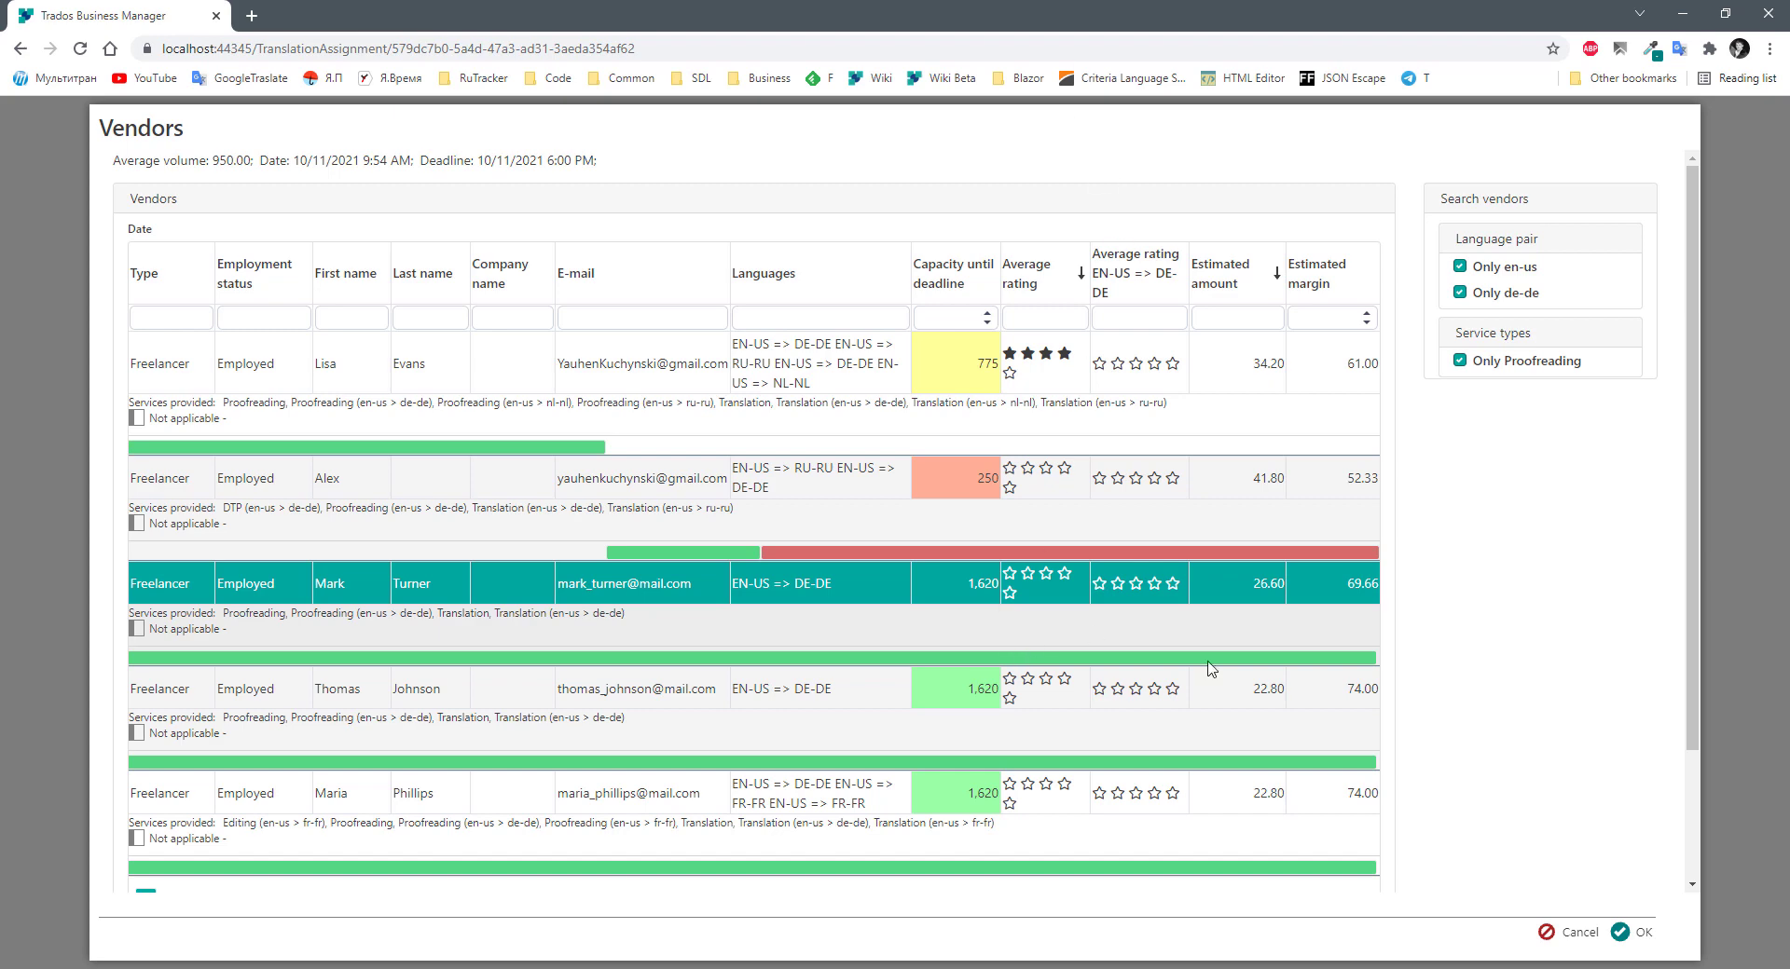
{"action": "left_click", "coordinate": [1572, 932]}
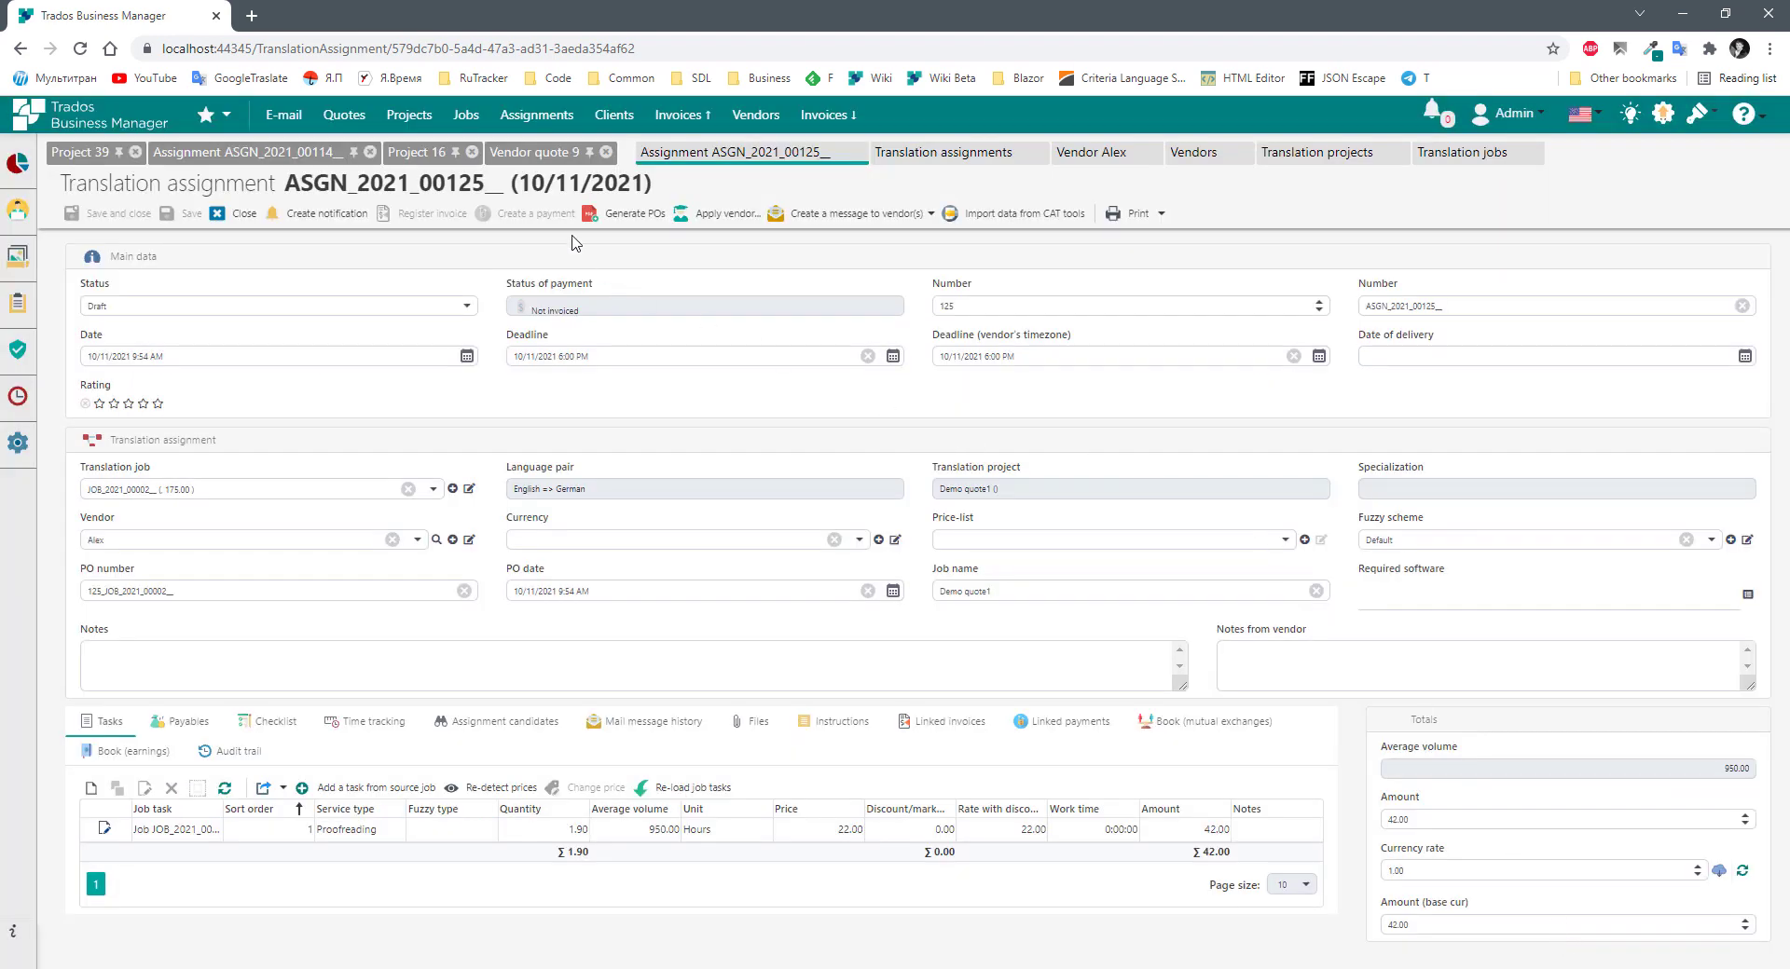
Open the translation project Demo quote1 and start planning its assignments.
{"action": "left_click", "coordinate": [419, 128]}
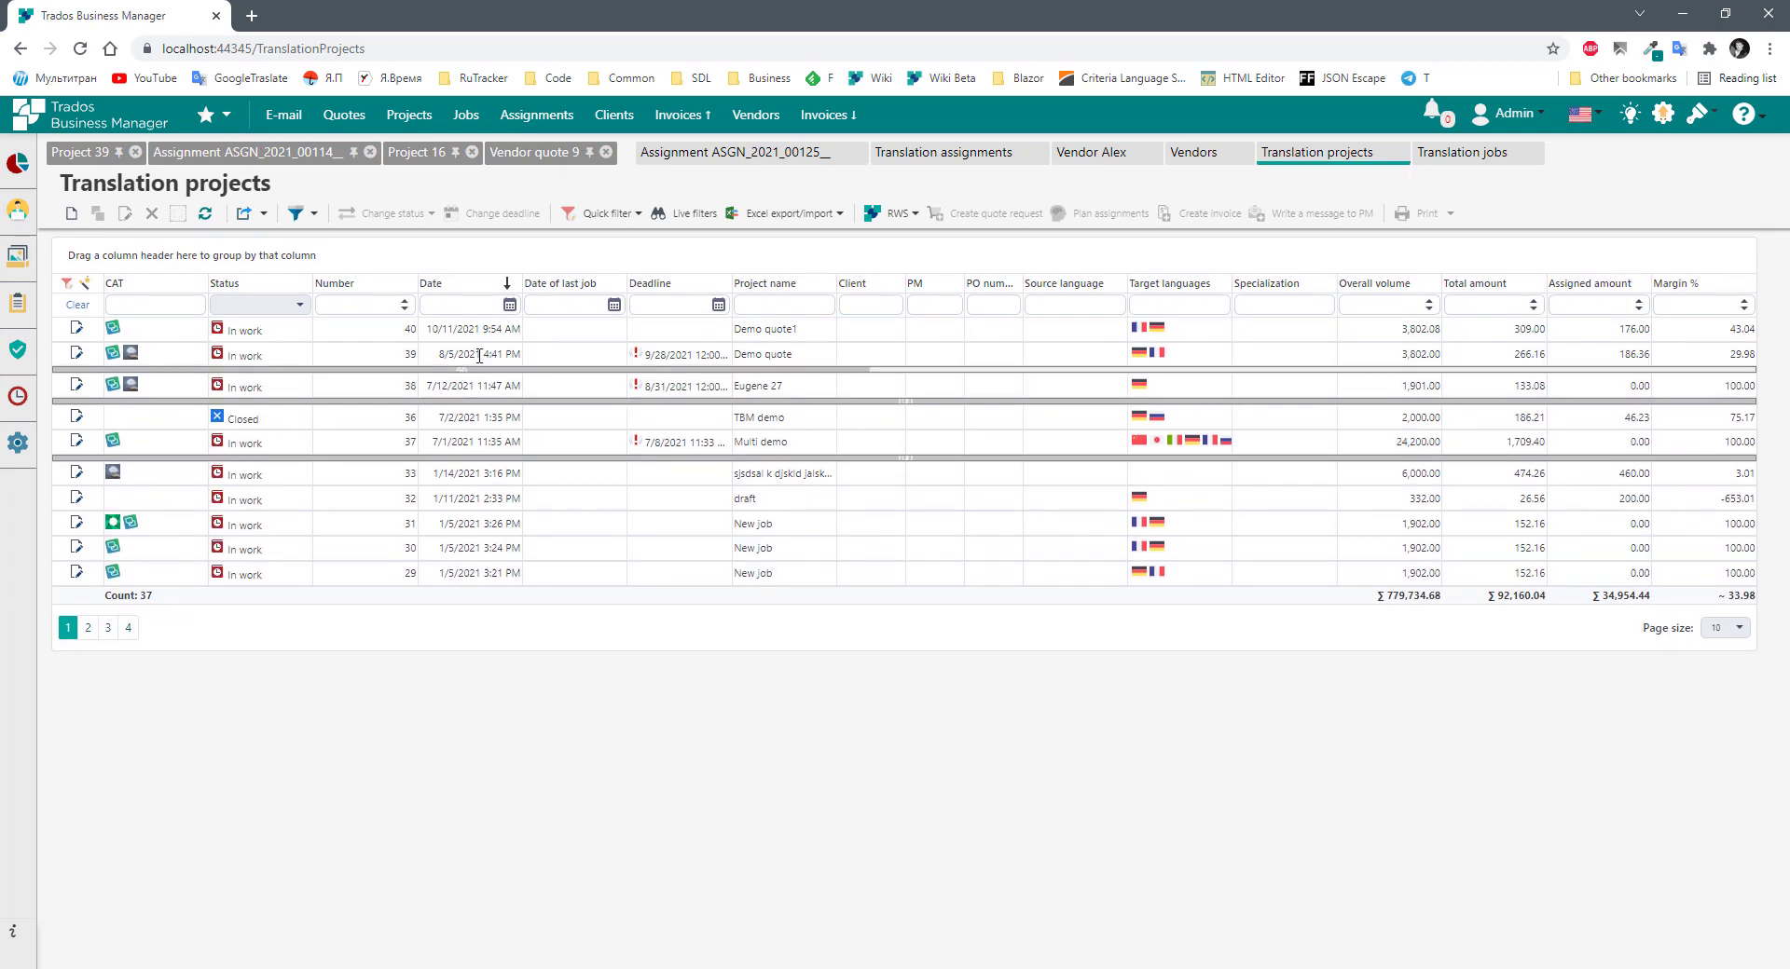
{"action": "left_click", "coordinate": [436, 328]}
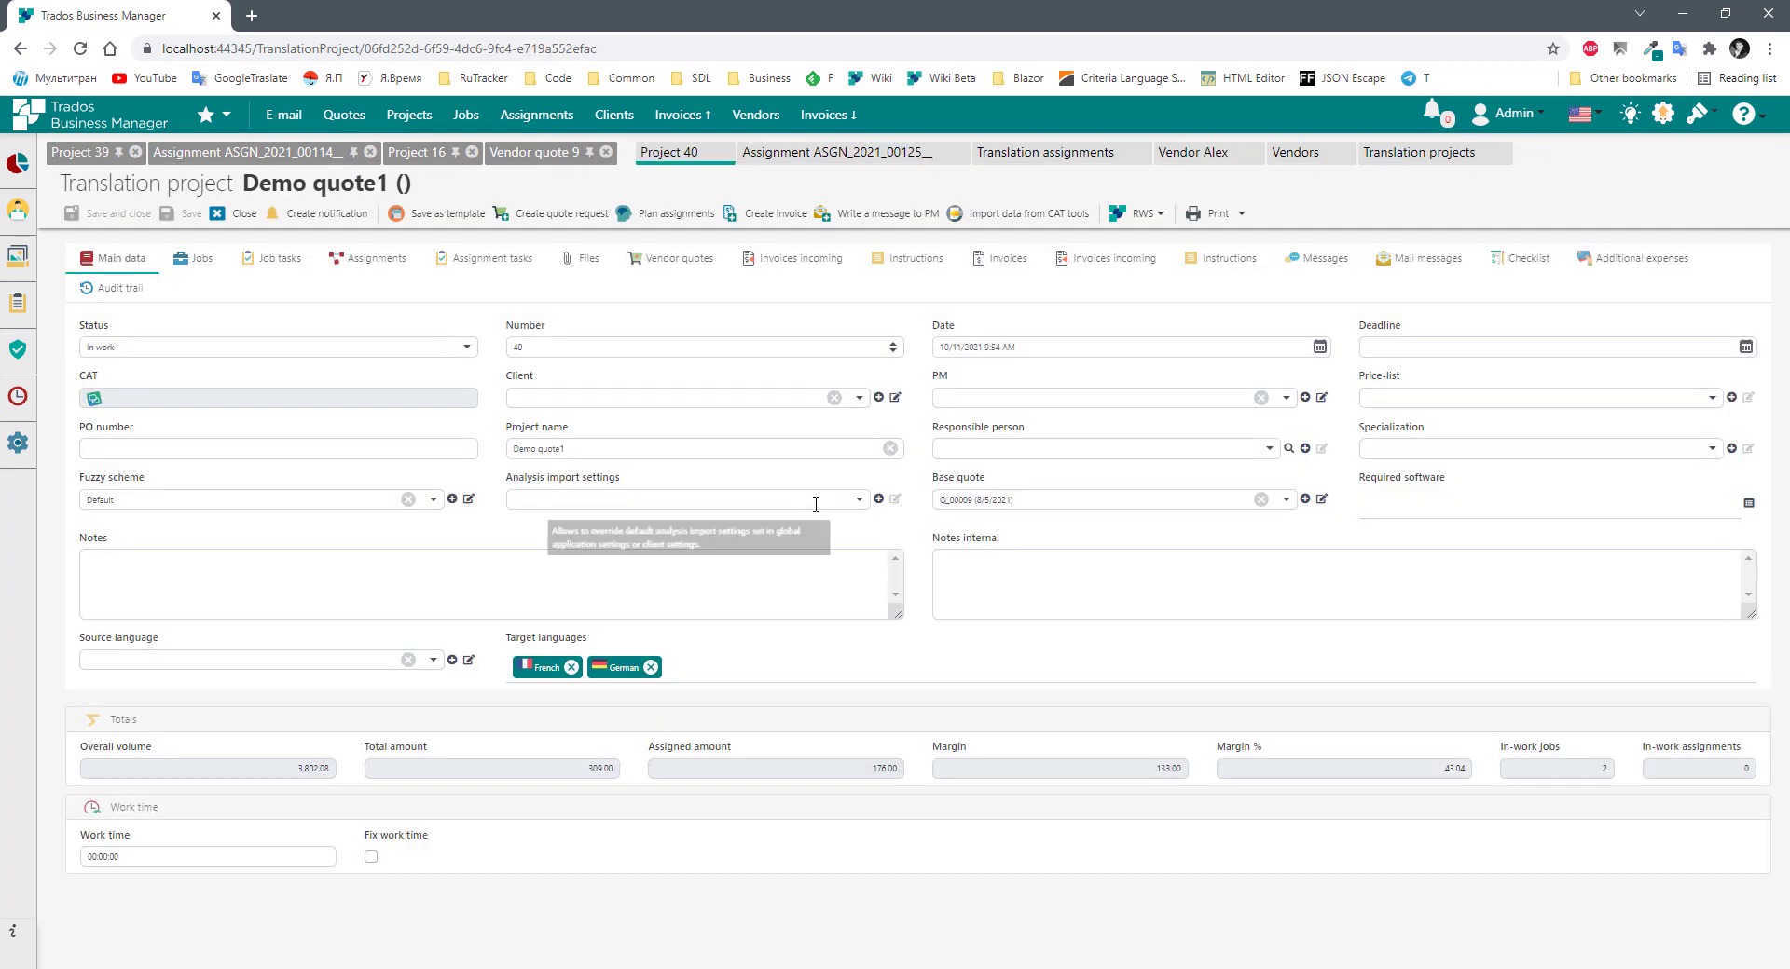
{"action": "left_click", "coordinate": [657, 216]}
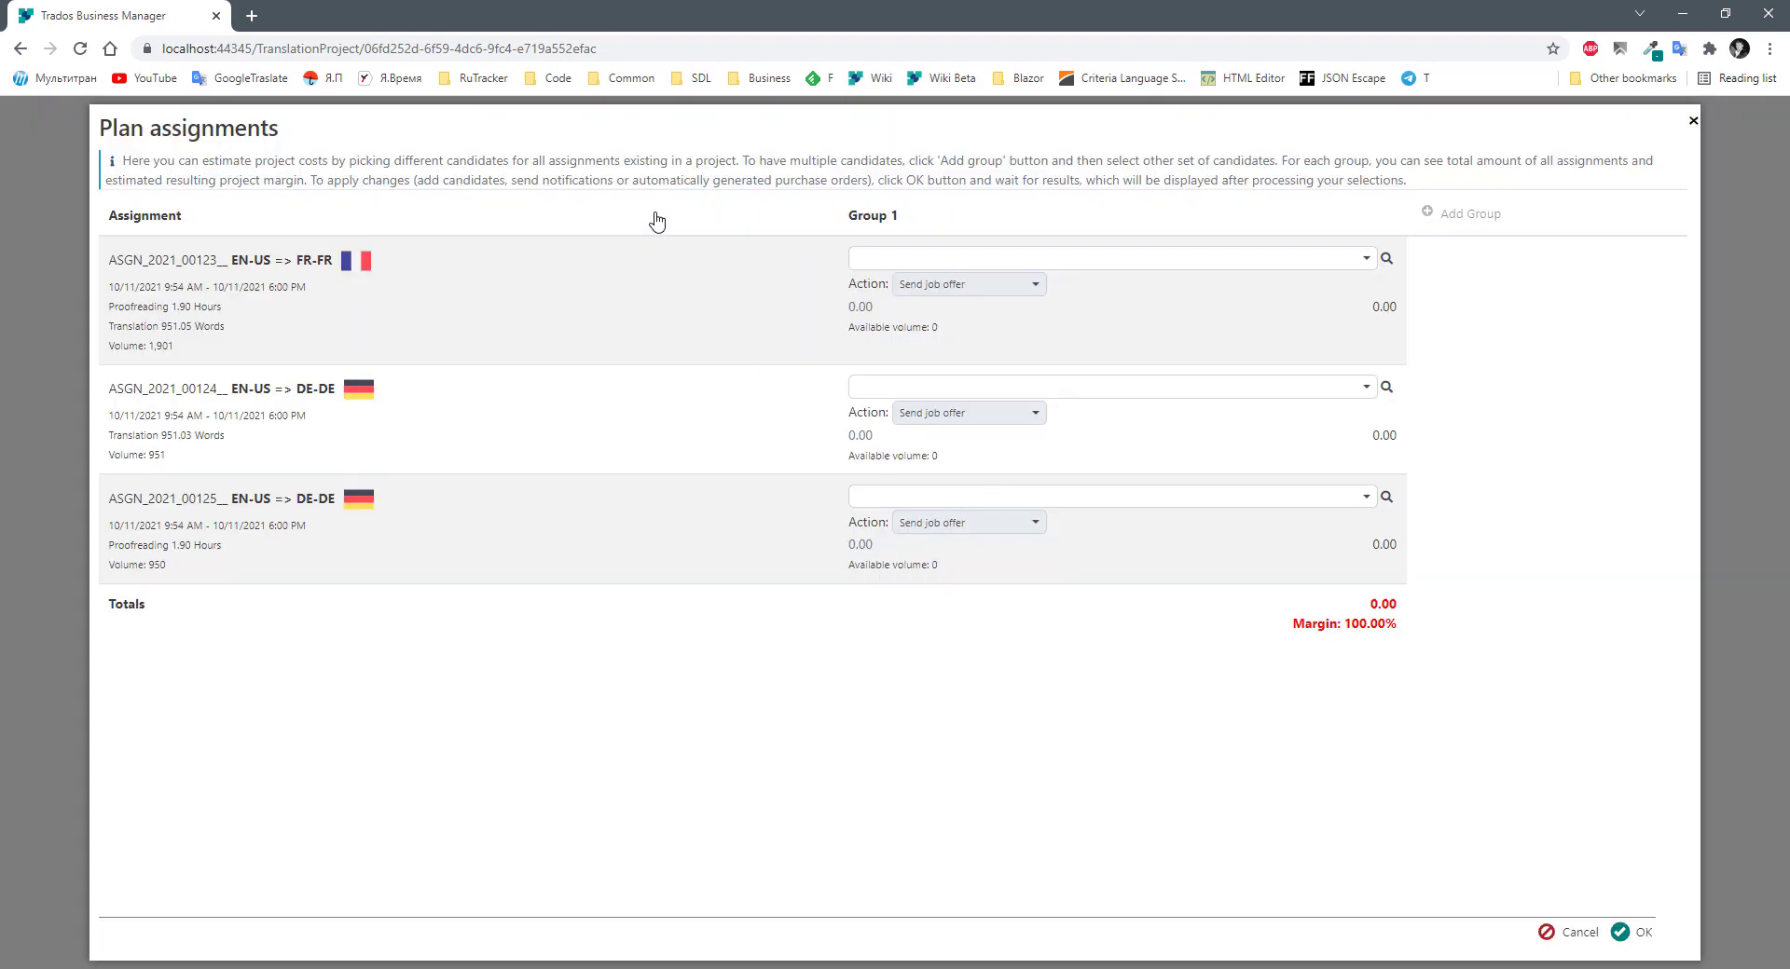
Choose the second listed candidate in Group 1 for the EN-US to FR-FR assignment and check the candidate's available volume.
{"action": "left_click", "coordinate": [979, 259]}
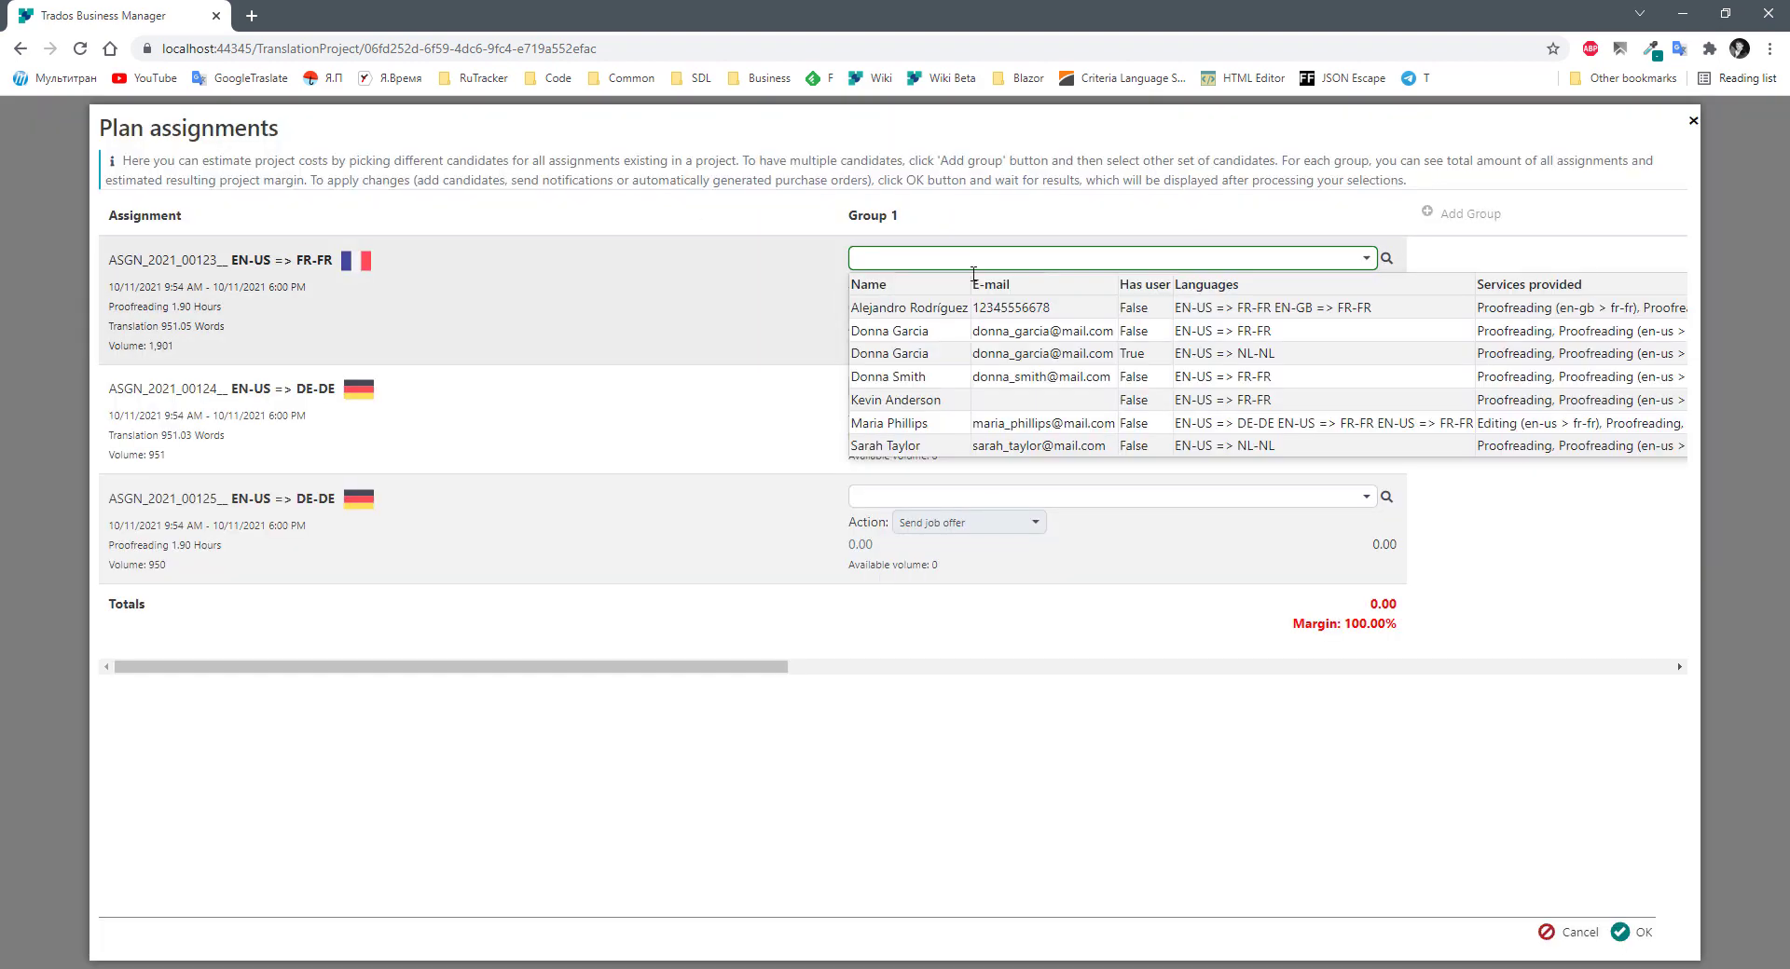
{"action": "left_click", "coordinate": [892, 332]}
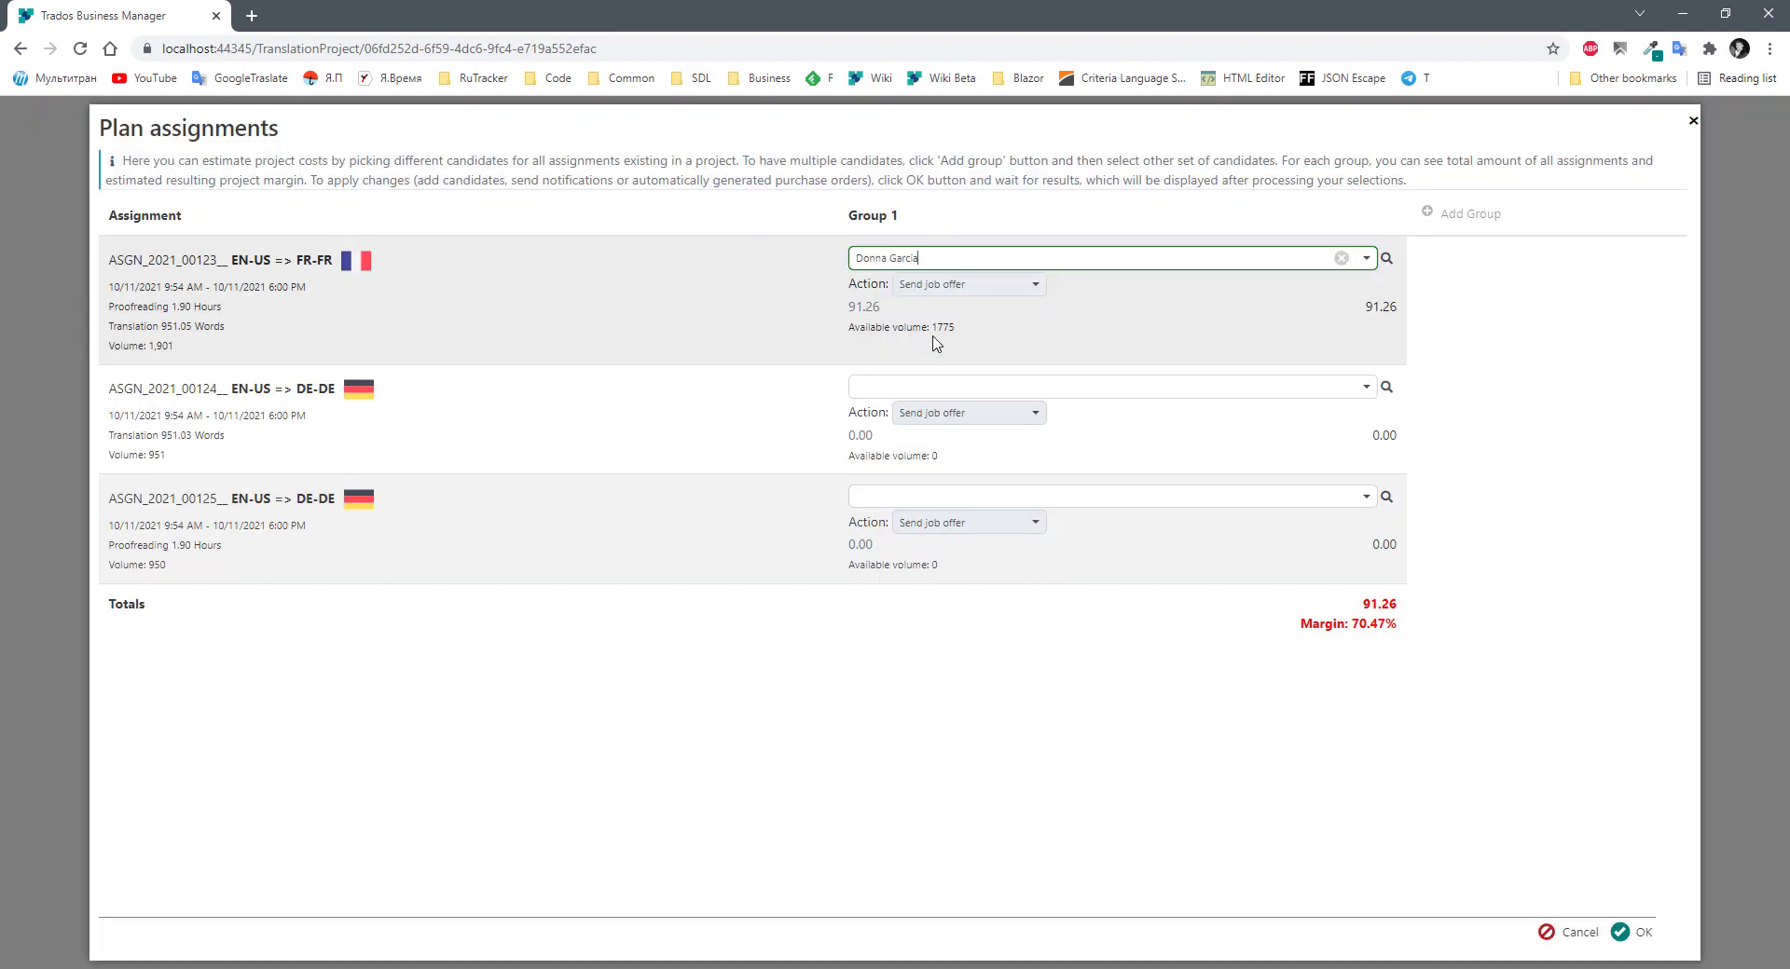
{"action": "left_click_drag", "start_coordinate": [850, 326], "coordinate": [970, 336]}
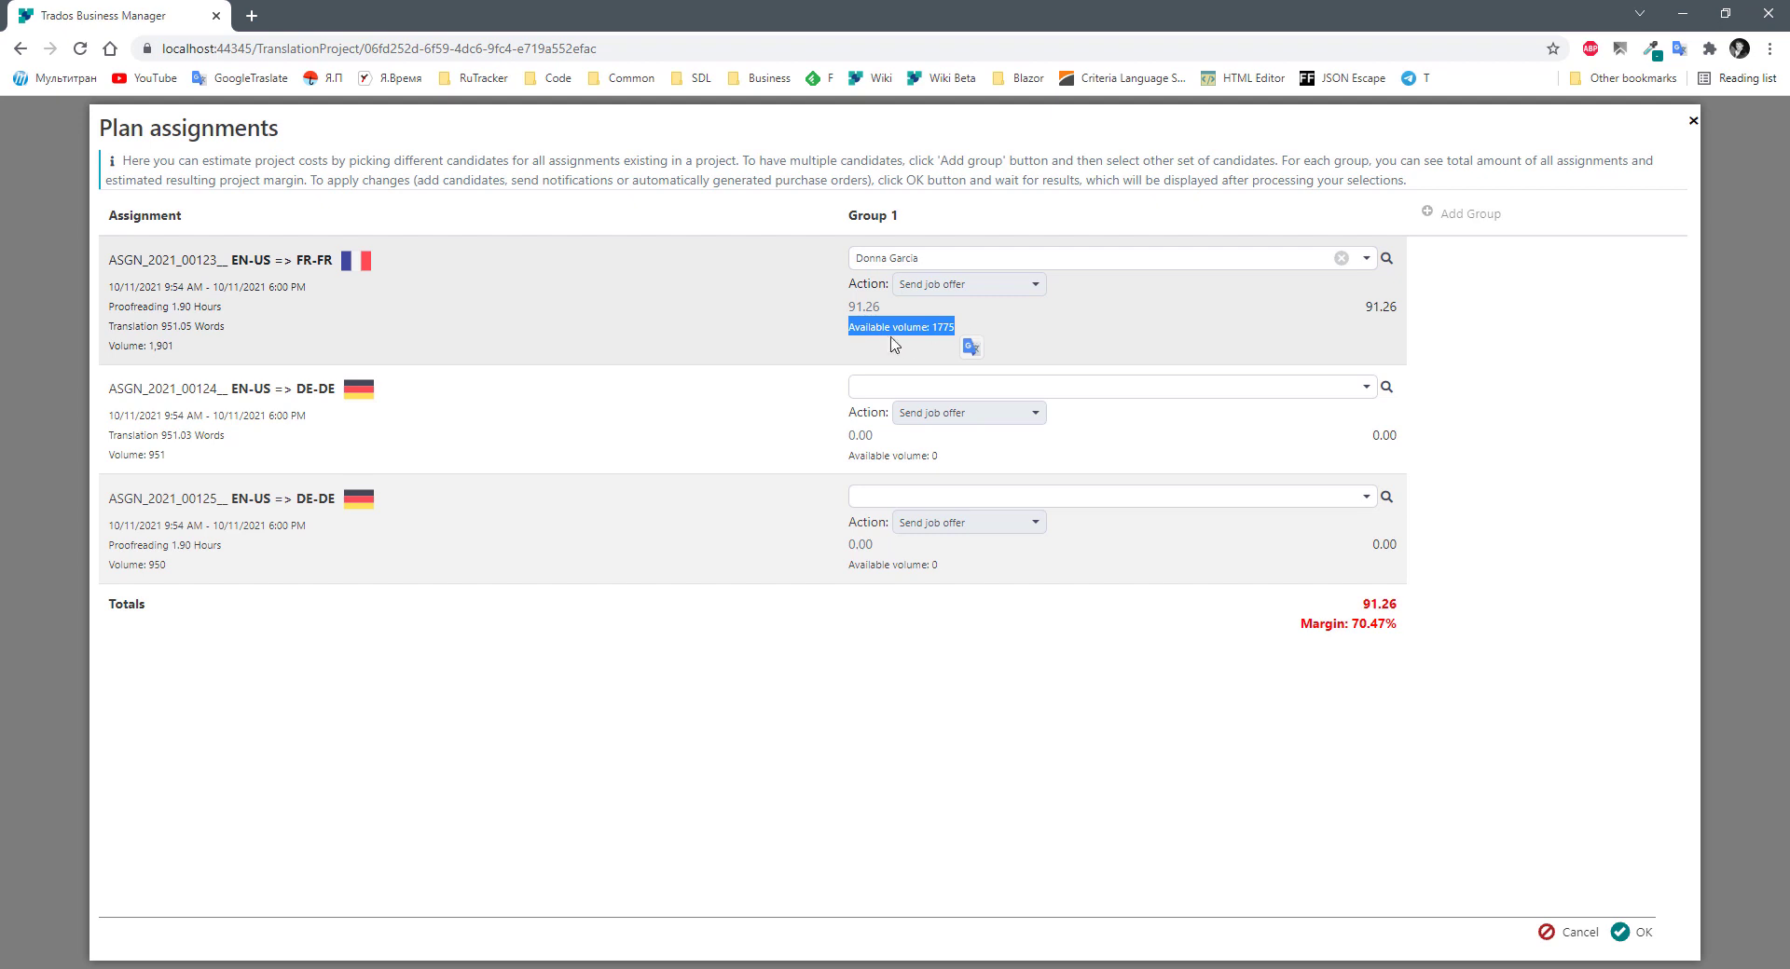
Compare the chosen candidate's available volume with the EN-US to FR-FR assignment's volume, and leave assignment planning without applying changes.
{"action": "left_click", "coordinate": [875, 331]}
{"action": "left_click_drag", "start_coordinate": [850, 328], "coordinate": [966, 332]}
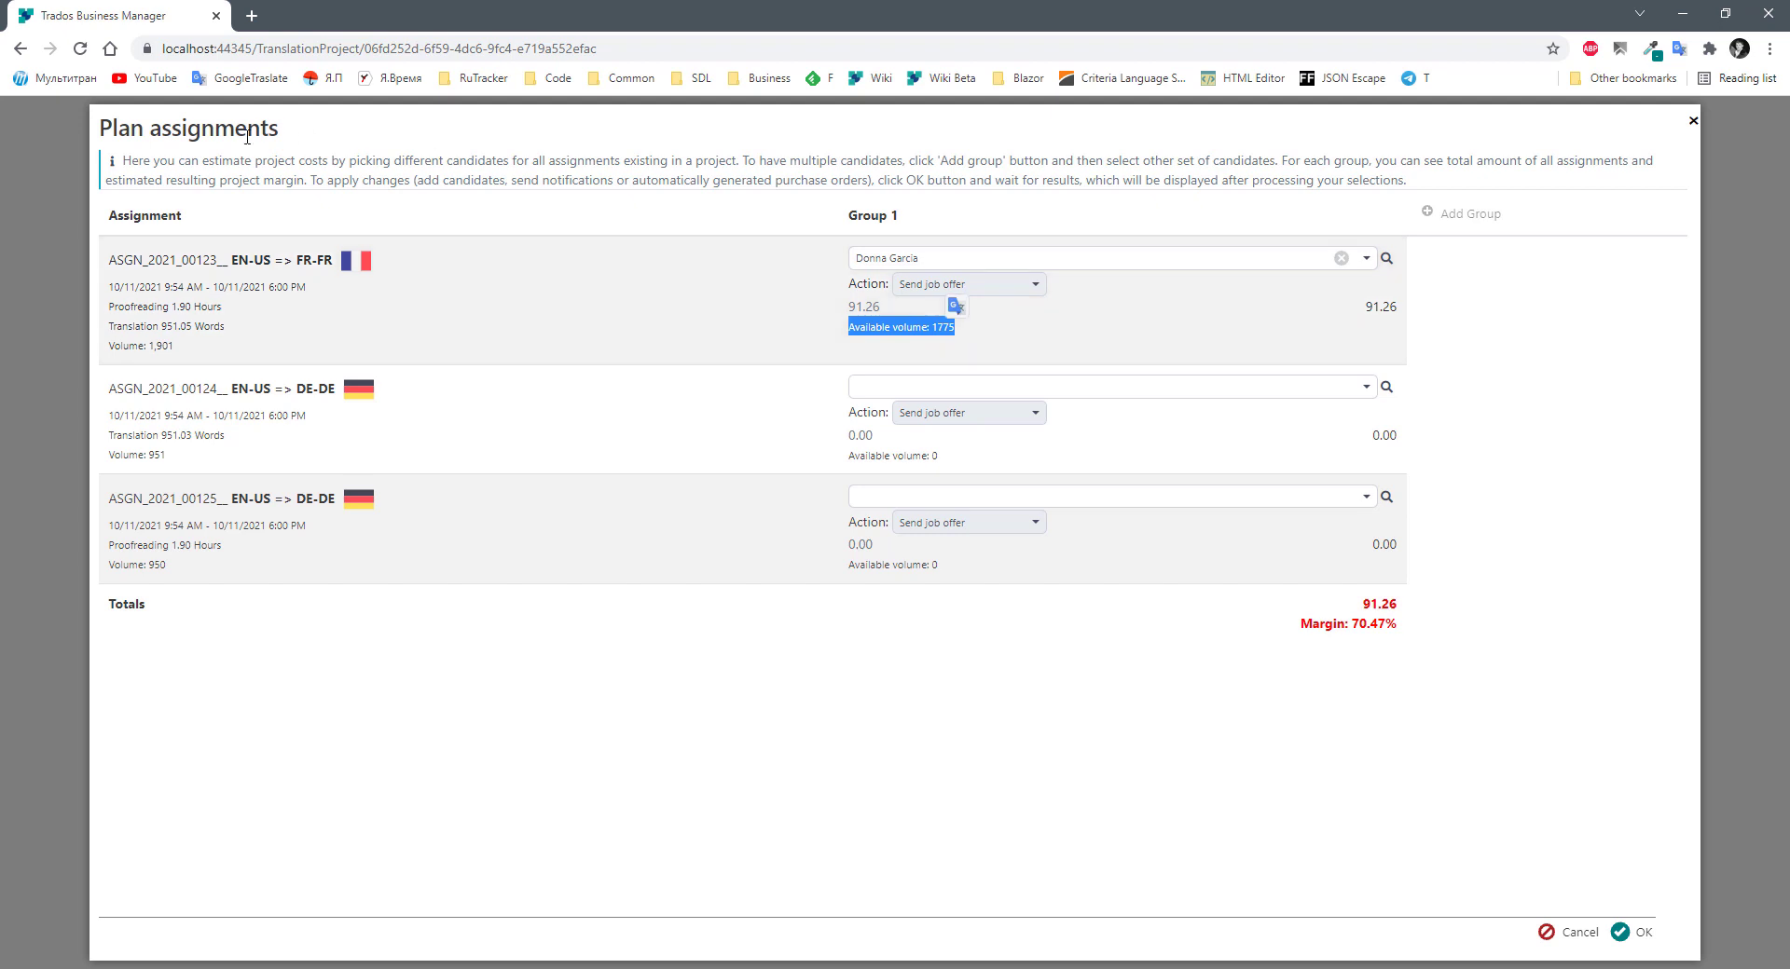
{"action": "left_click_drag", "start_coordinate": [116, 326], "coordinate": [192, 347]}
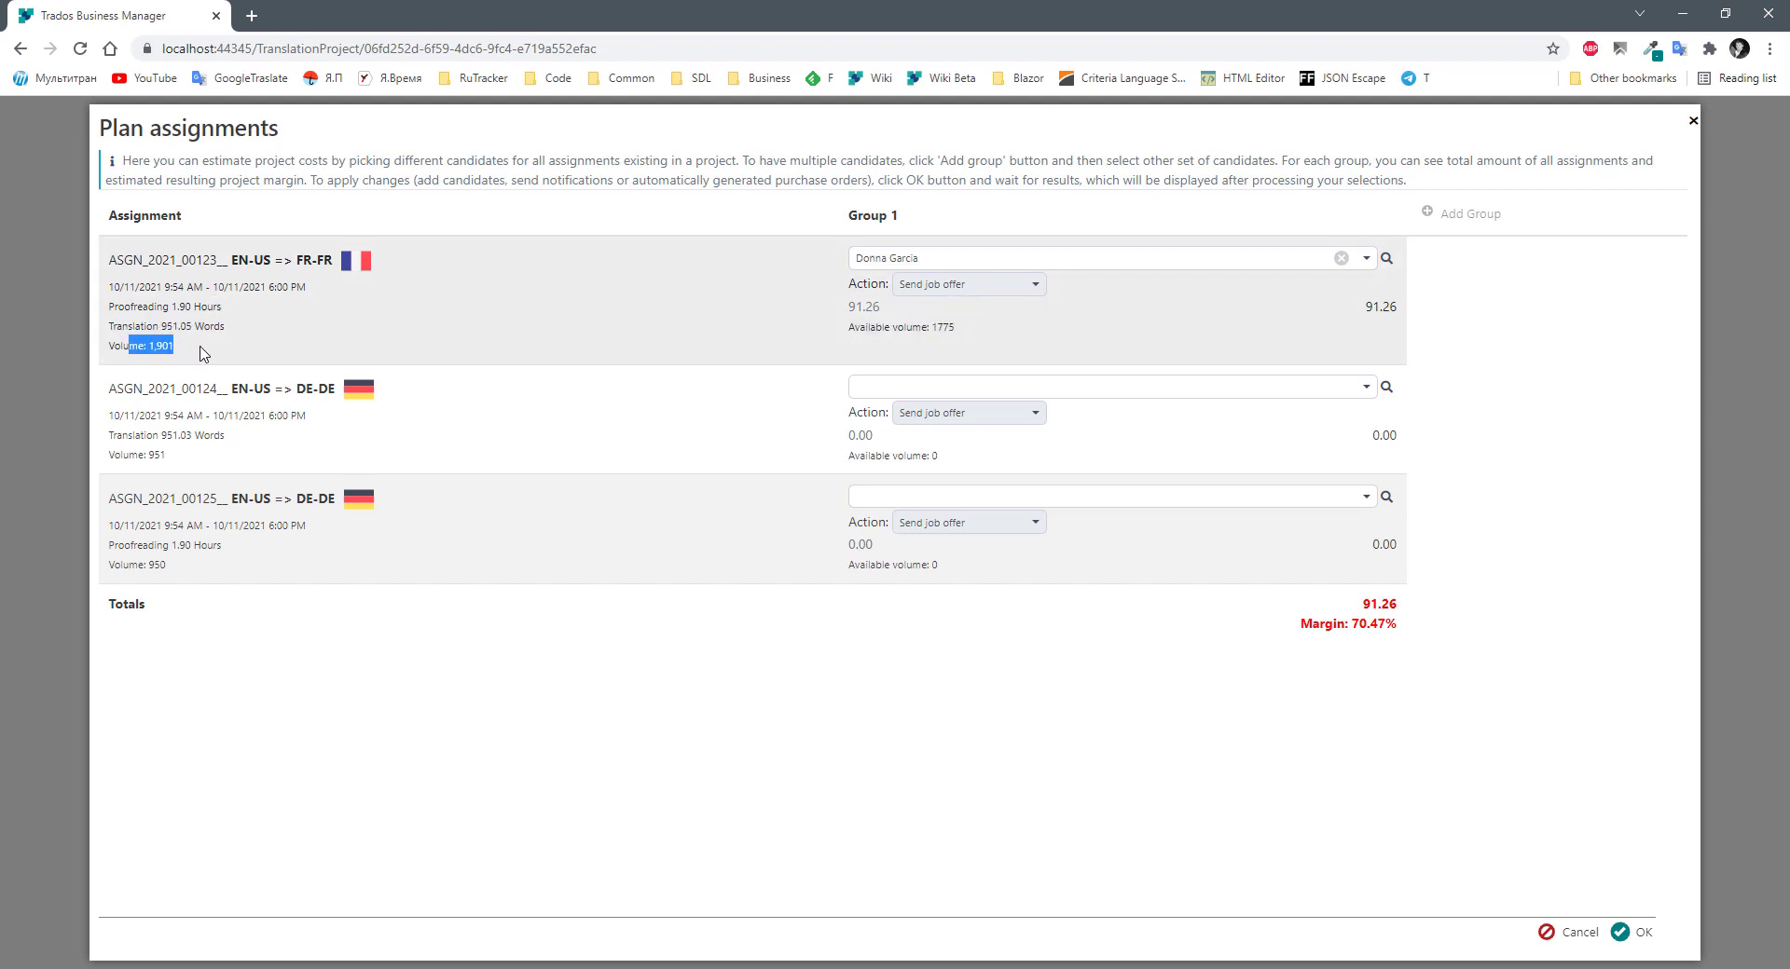
{"action": "left_click_drag", "start_coordinate": [950, 327], "coordinate": [999, 340]}
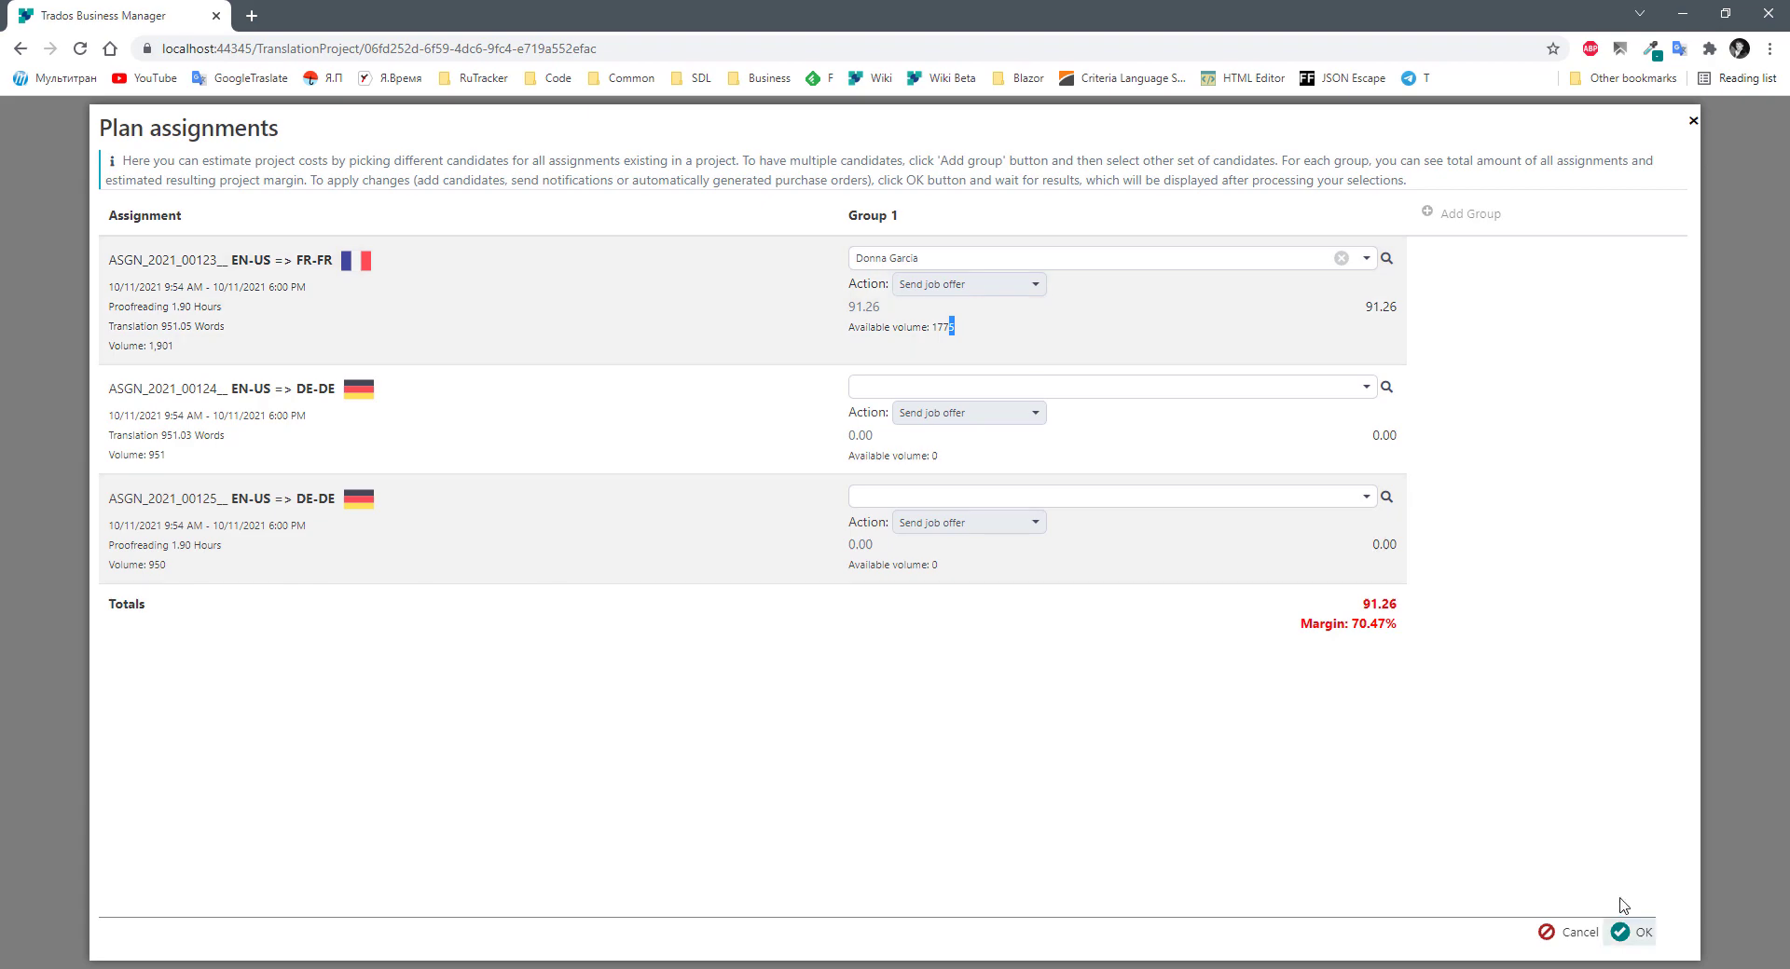
{"action": "left_click", "coordinate": [1568, 933]}
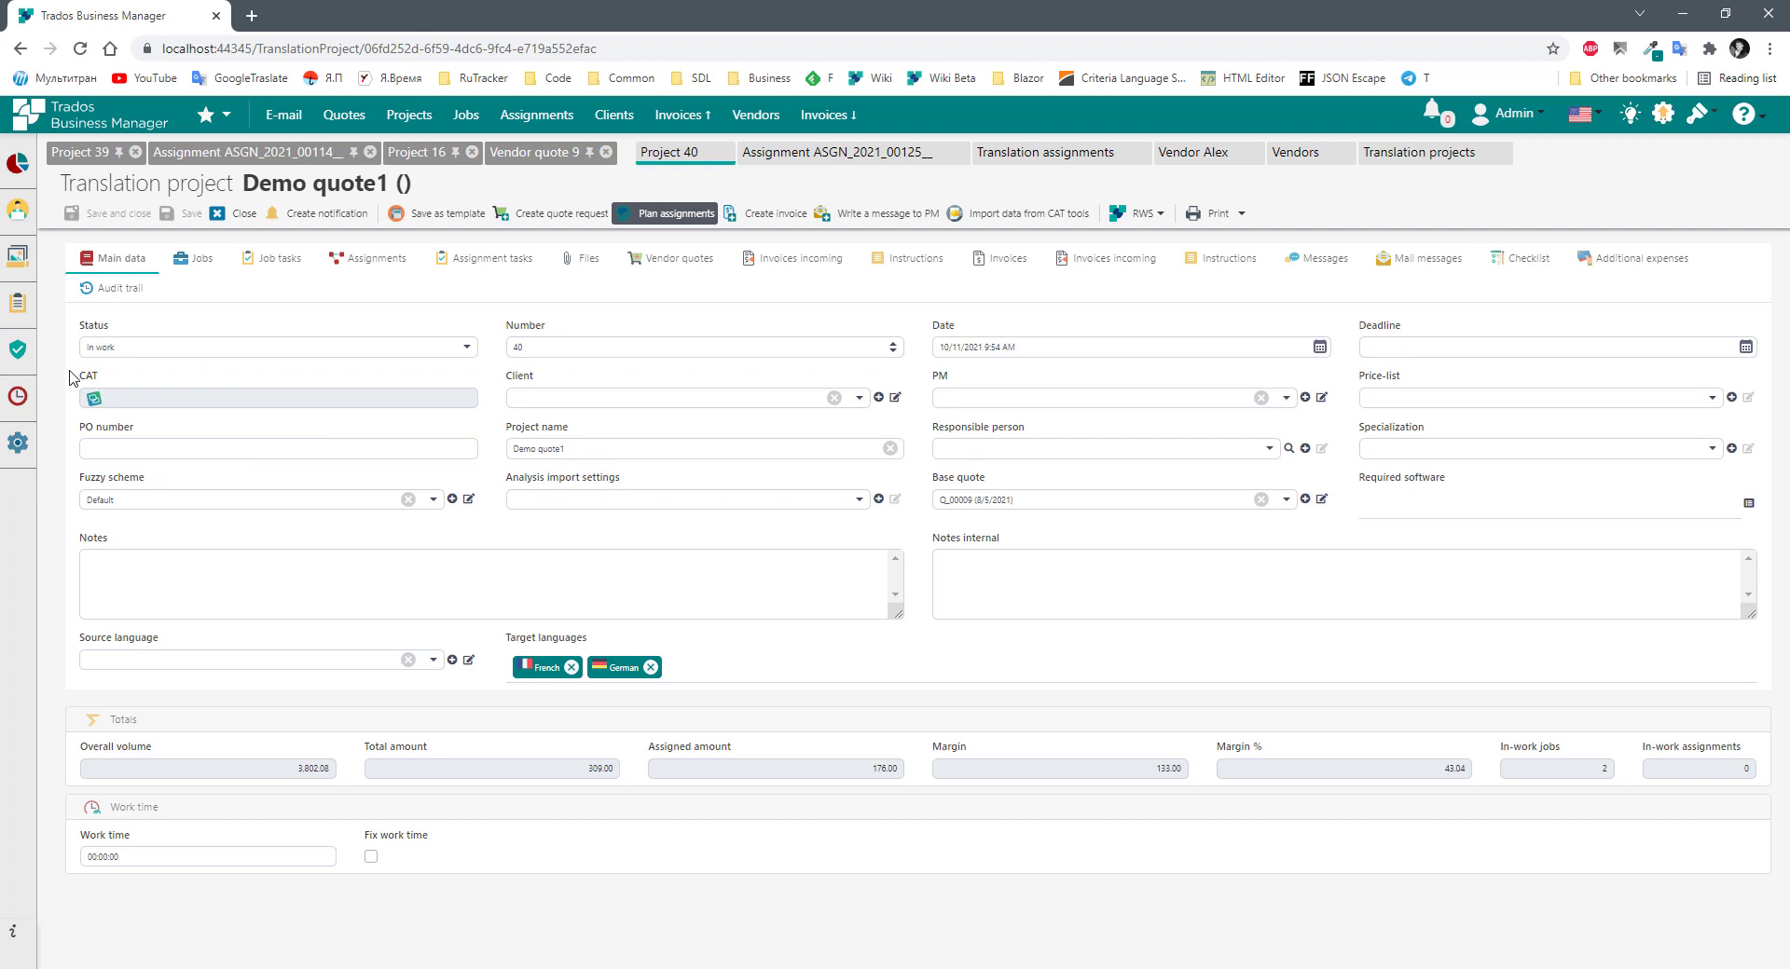
Open the Vendors workload view from the scheduling and planning tools.
{"action": "left_click", "coordinate": [14, 308]}
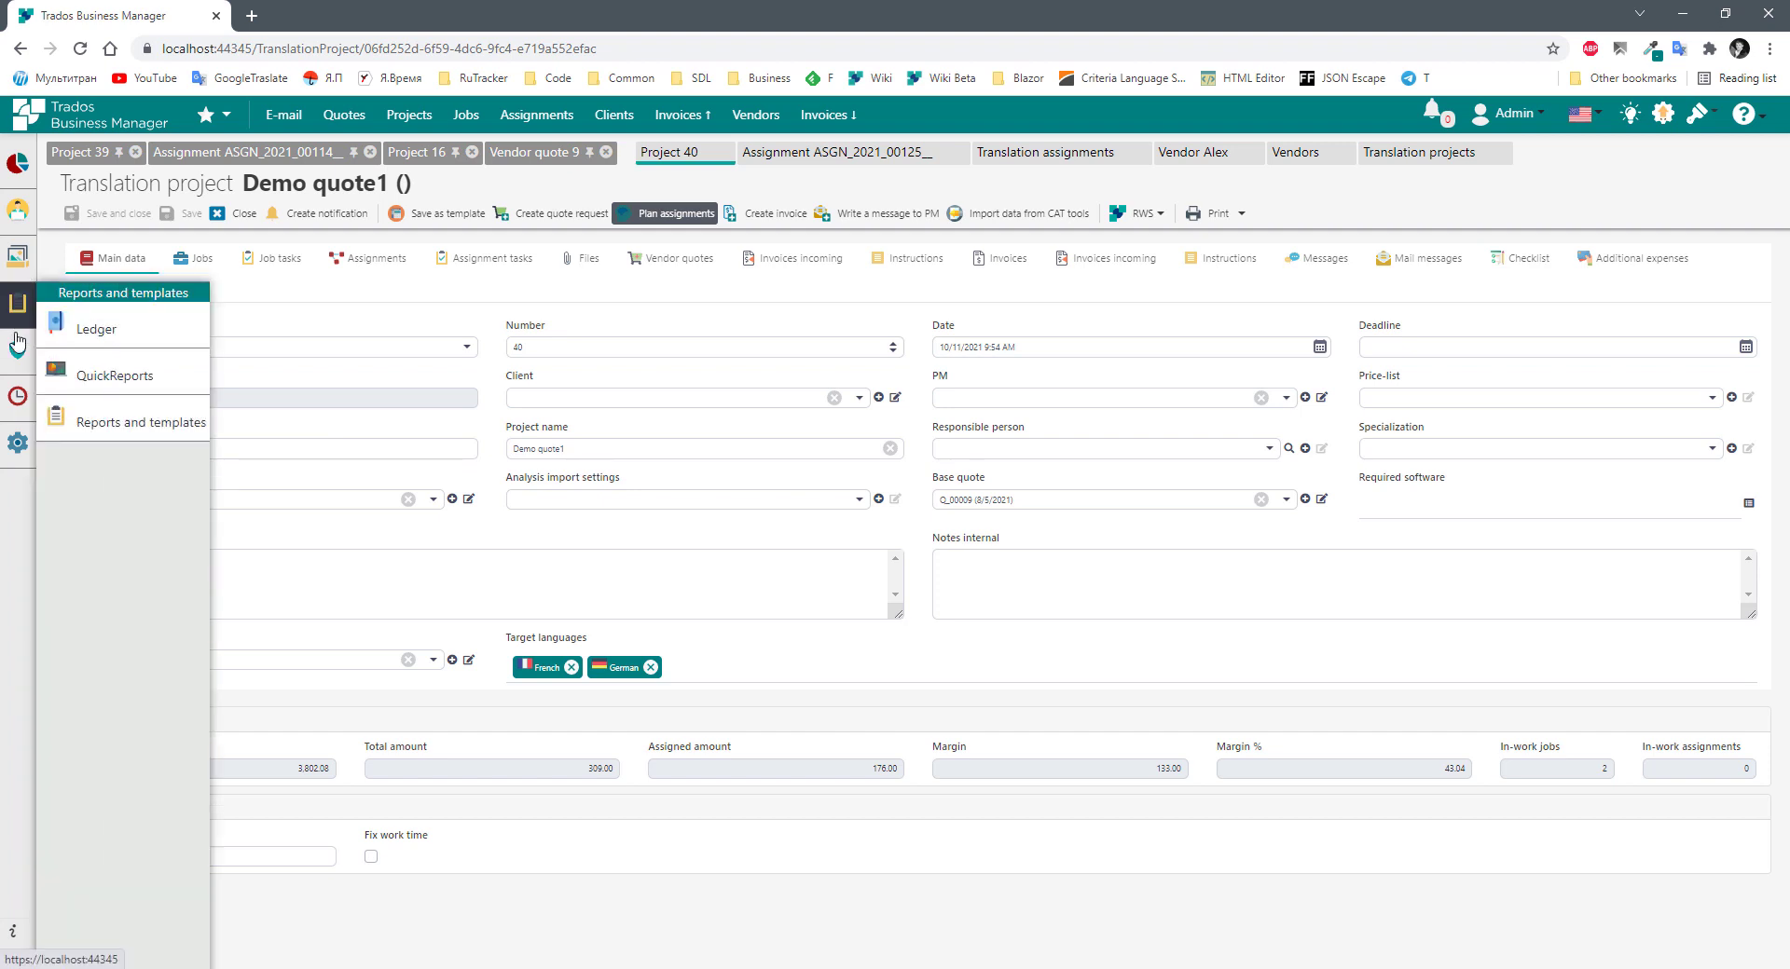
{"action": "left_click", "coordinate": [17, 401]}
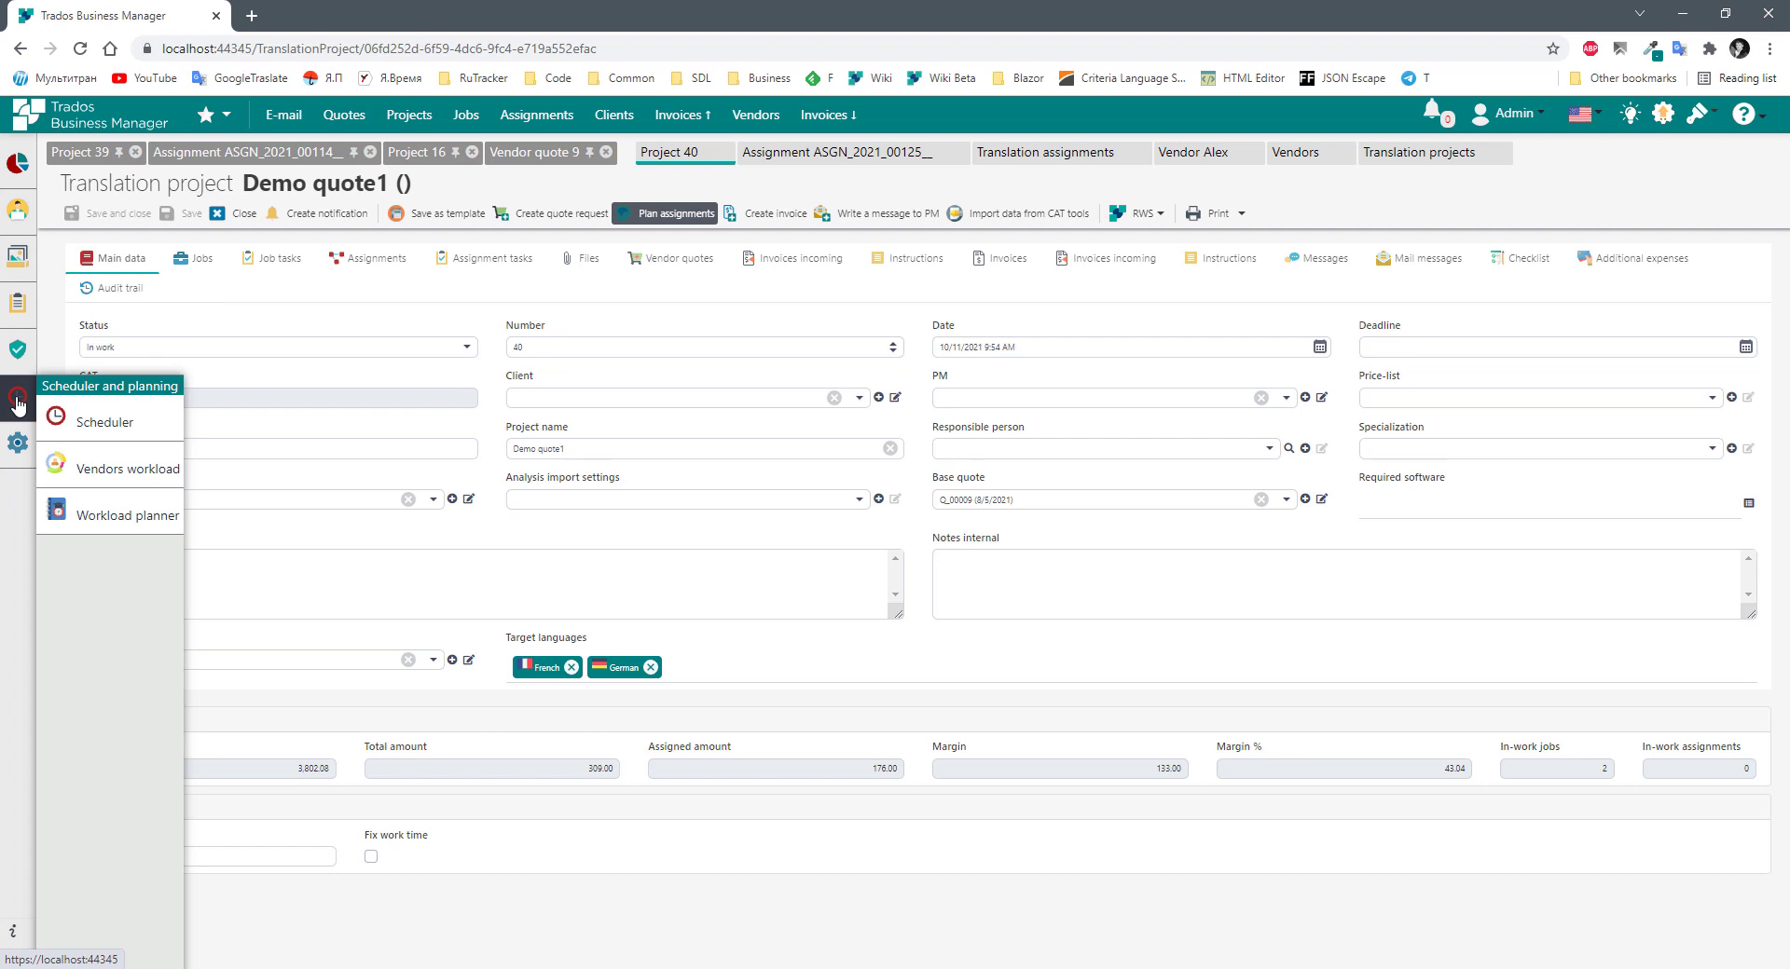
{"action": "left_click", "coordinate": [125, 474]}
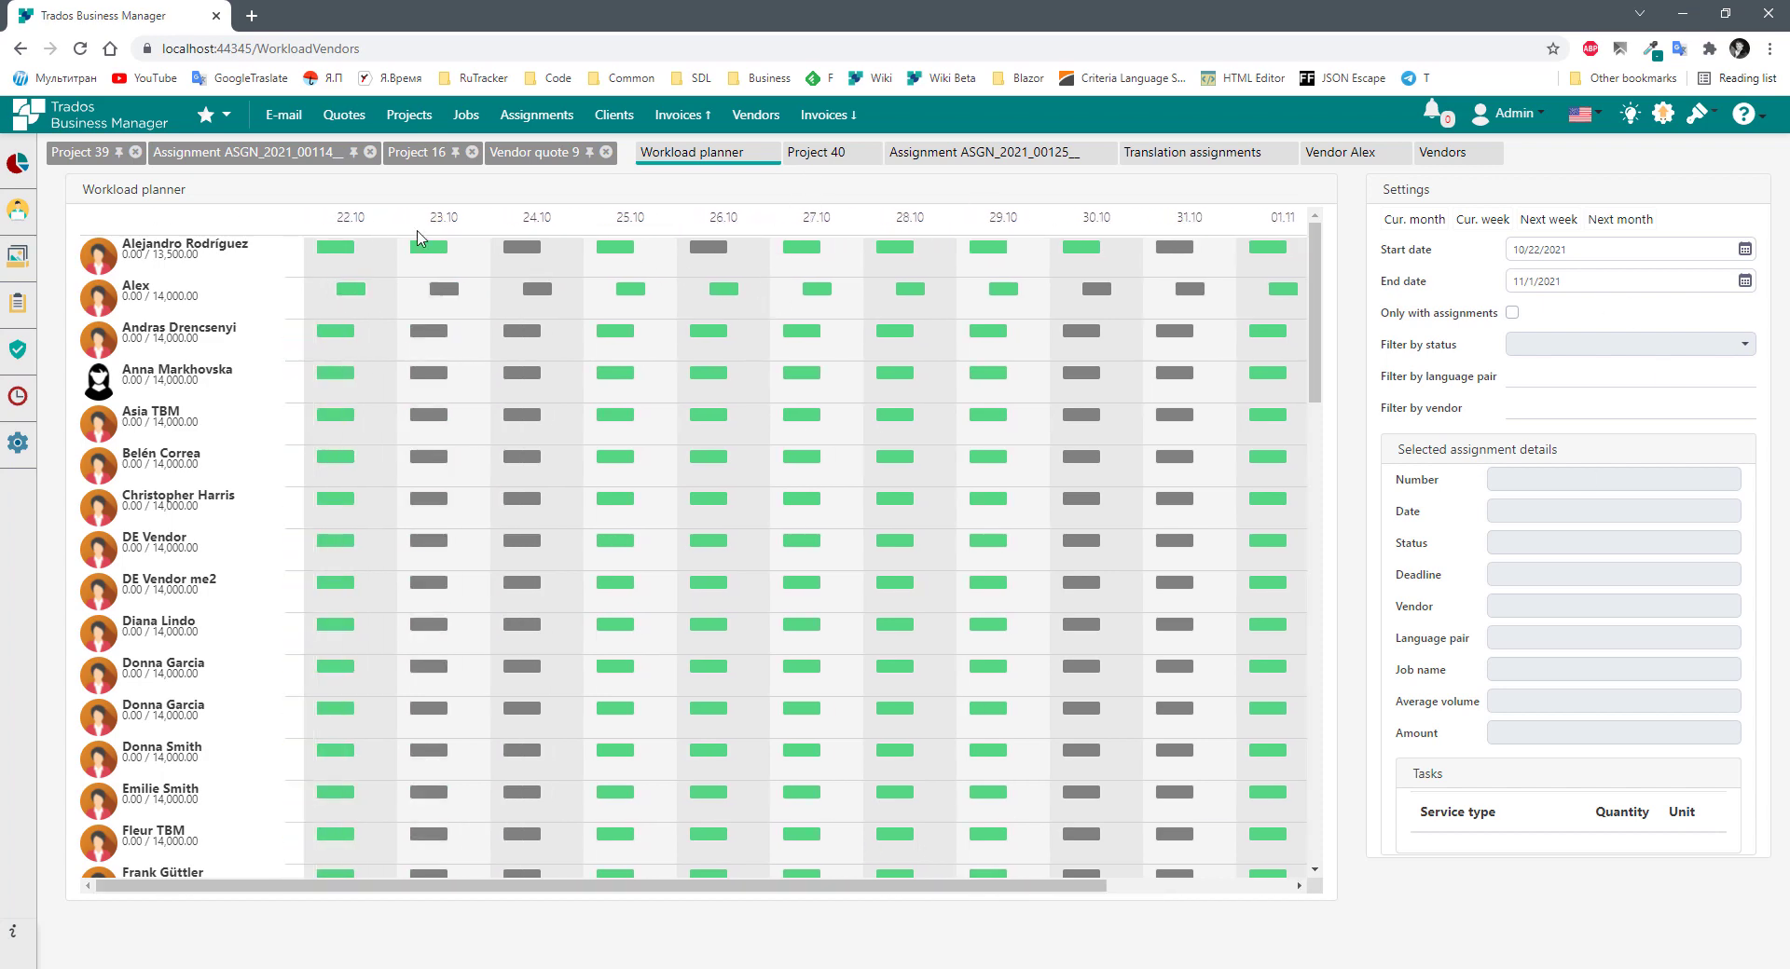
Examine the planner's start and end dates and the vendors' daily availability bars, including the first vendor's bar for 26.10.
{"action": "left_click", "coordinate": [1515, 249]}
{"action": "key", "text": "ctrl+a"}
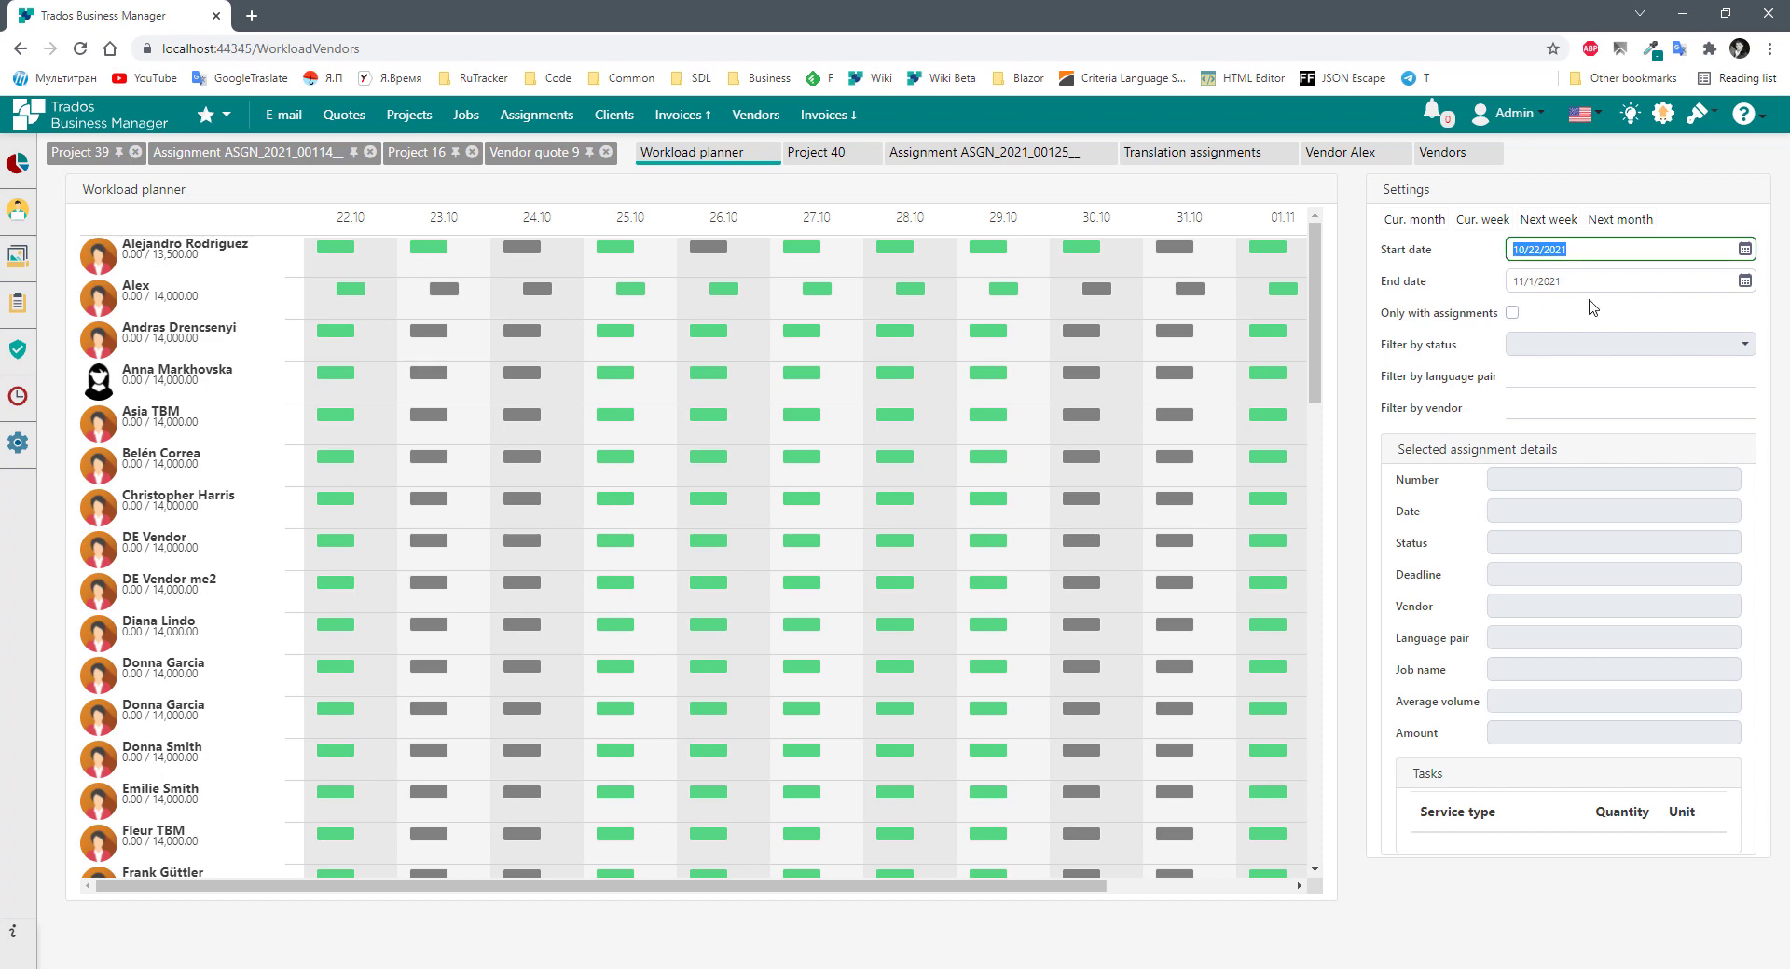
{"action": "key", "text": "Tab"}
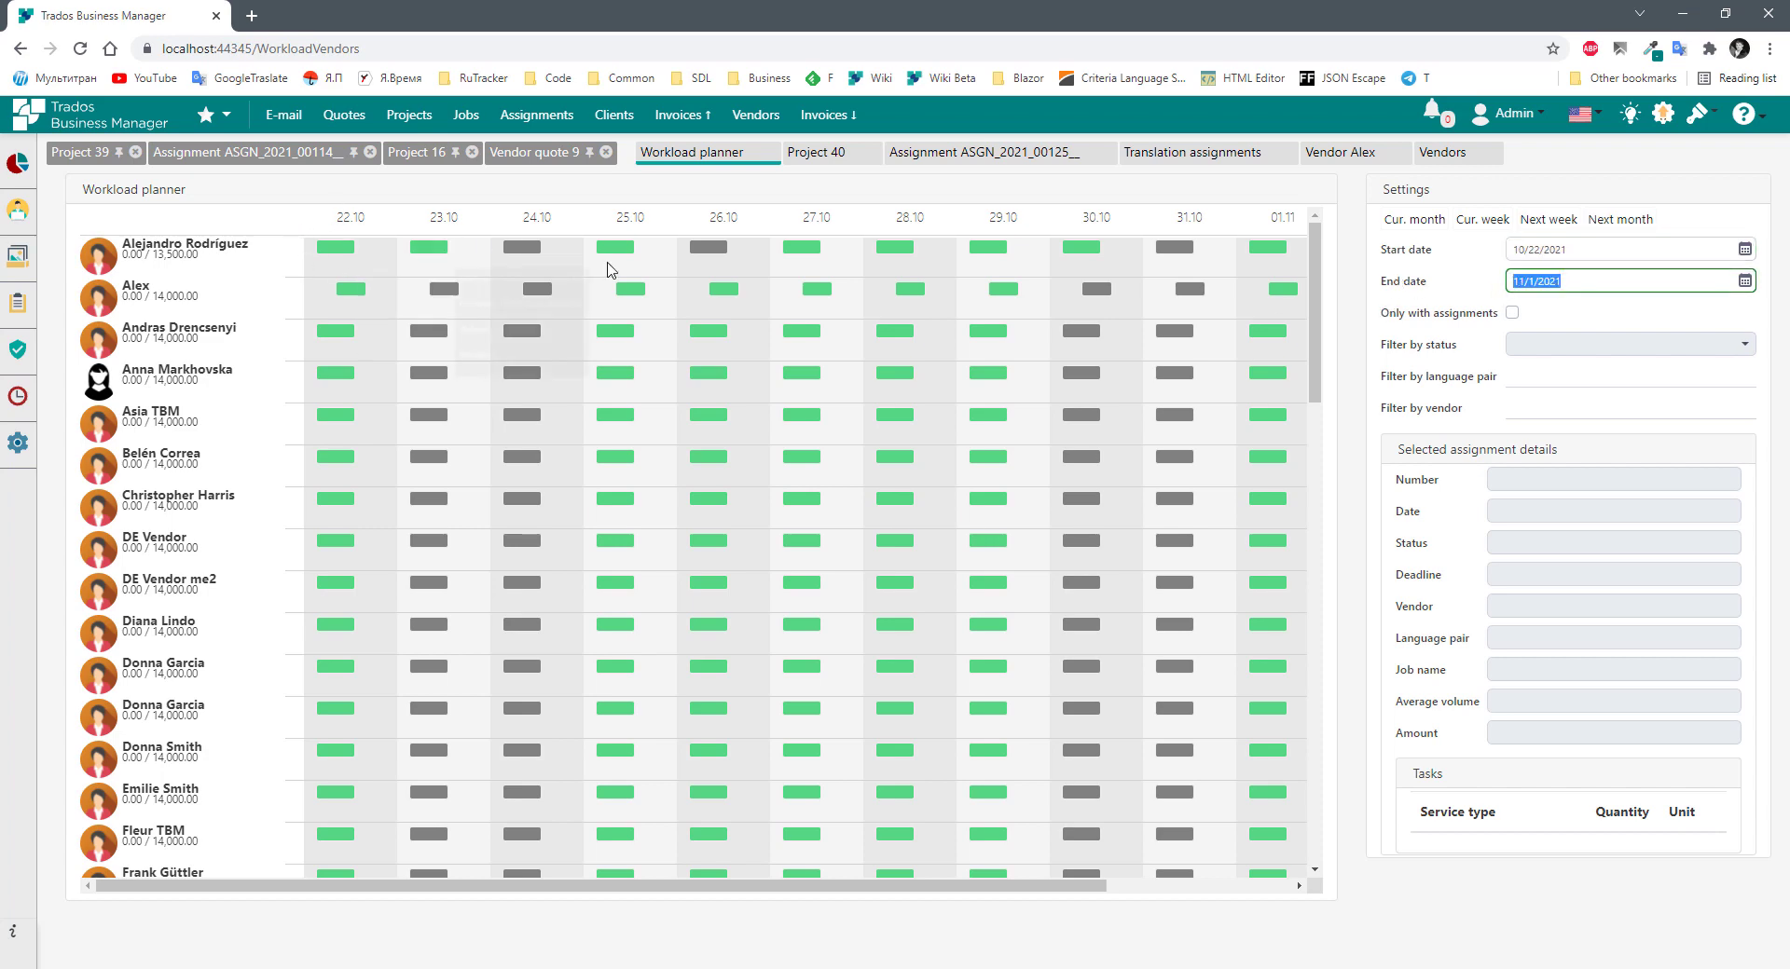
{"action": "mouse_move", "coordinate": [579, 250]}
{"action": "mouse_move", "coordinate": [434, 252]}
{"action": "left_click", "coordinate": [1146, 887]}
{"action": "left_click_drag", "start_coordinate": [1146, 893], "coordinate": [942, 745]}
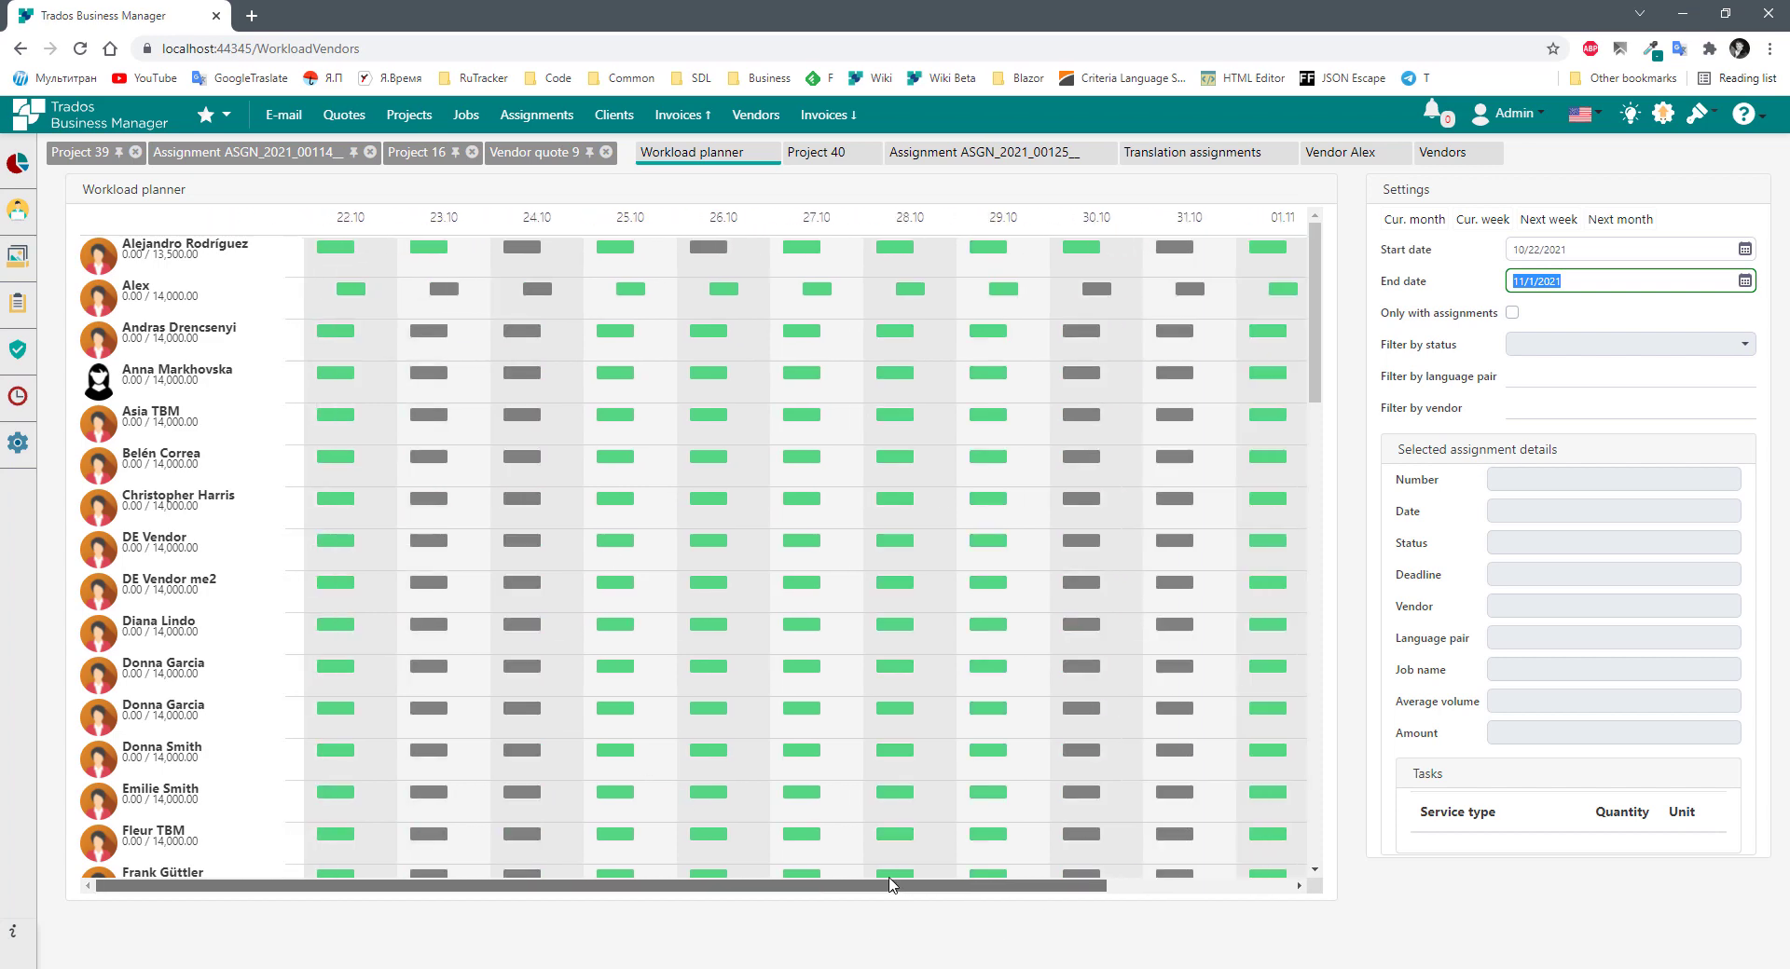
{"action": "scroll", "coordinate": [887, 616], "scroll_direction": "down", "scroll_amount": 15}
{"action": "mouse_move", "coordinate": [990, 637]}
{"action": "scroll", "coordinate": [990, 637], "scroll_direction": "up", "scroll_amount": 15}
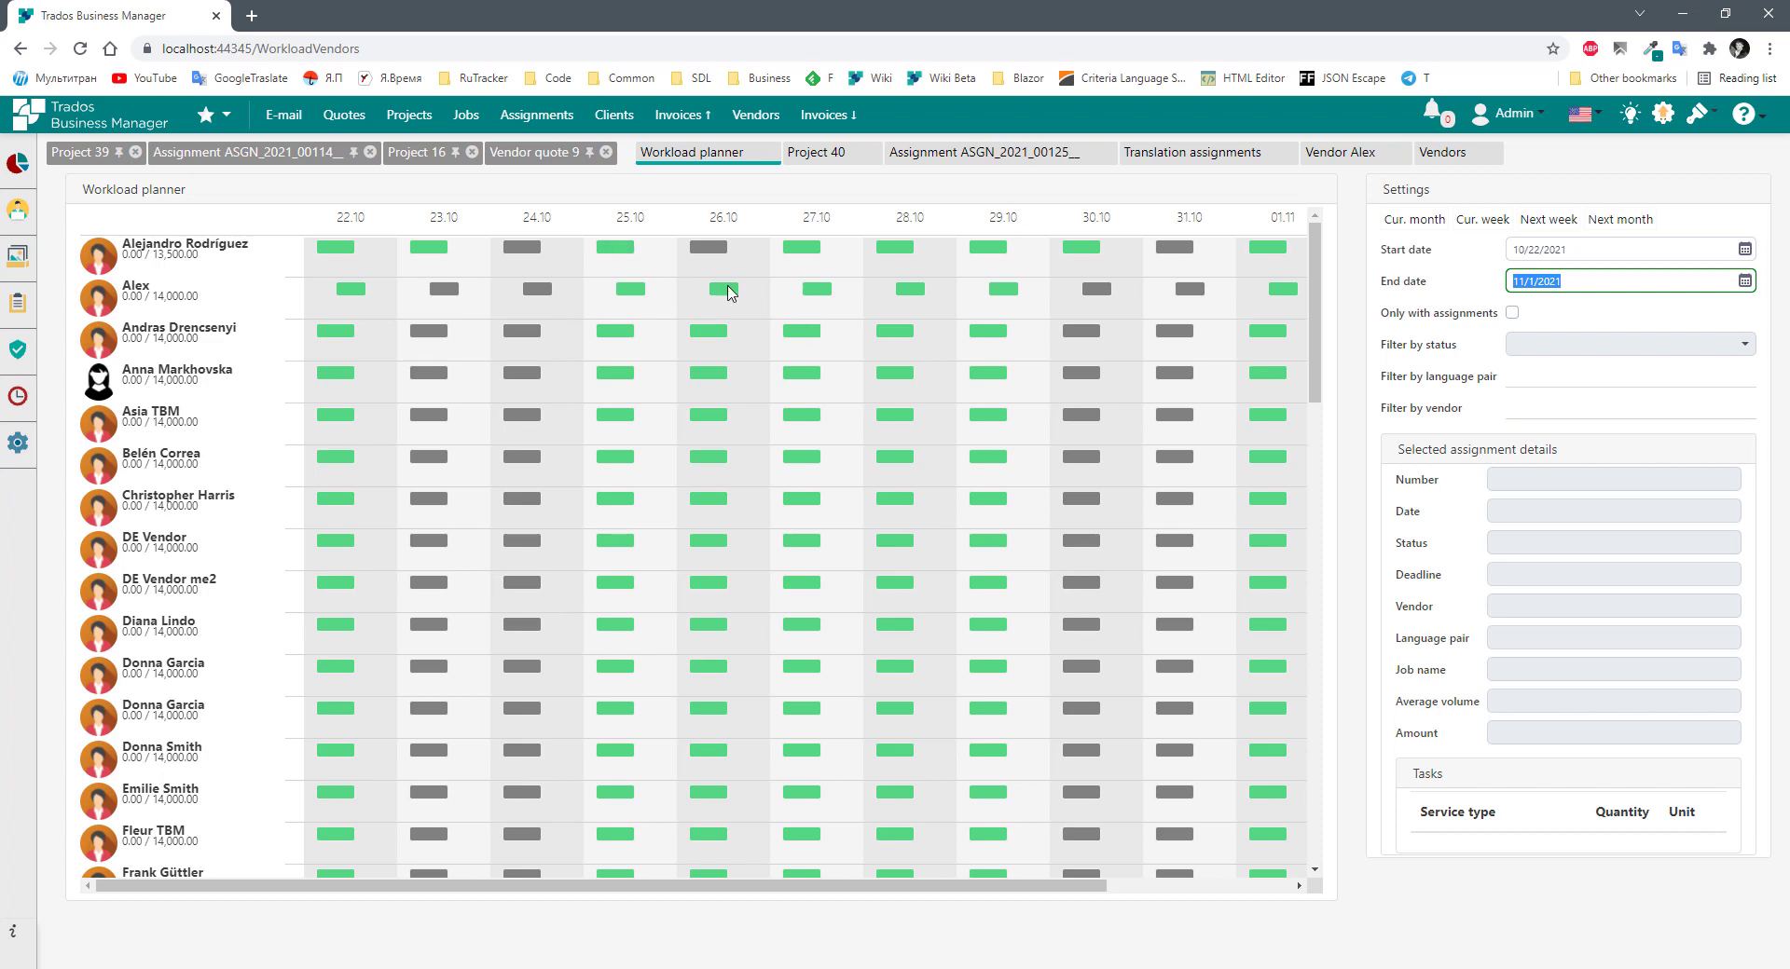
{"action": "mouse_move", "coordinate": [718, 254]}
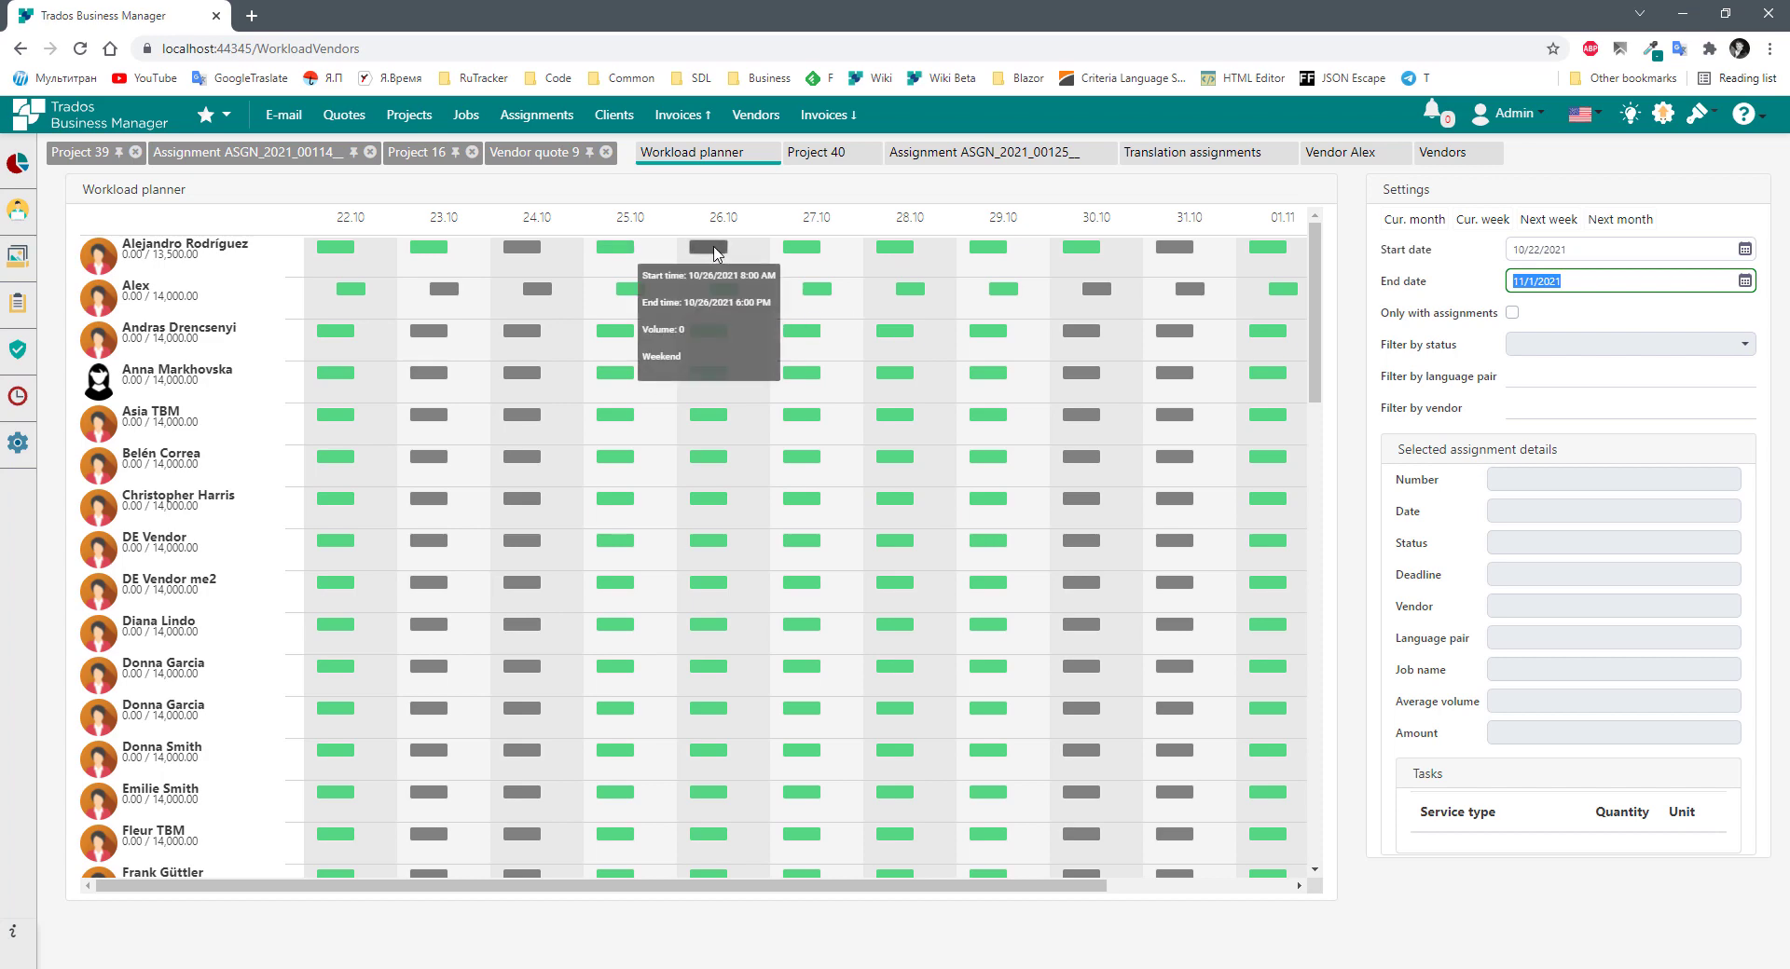
Set the workload period to start on 8/1/2021 and end on 8/31/2021.
{"action": "left_click", "coordinate": [1534, 252]}
{"action": "type", "text": "8/1/2021"}
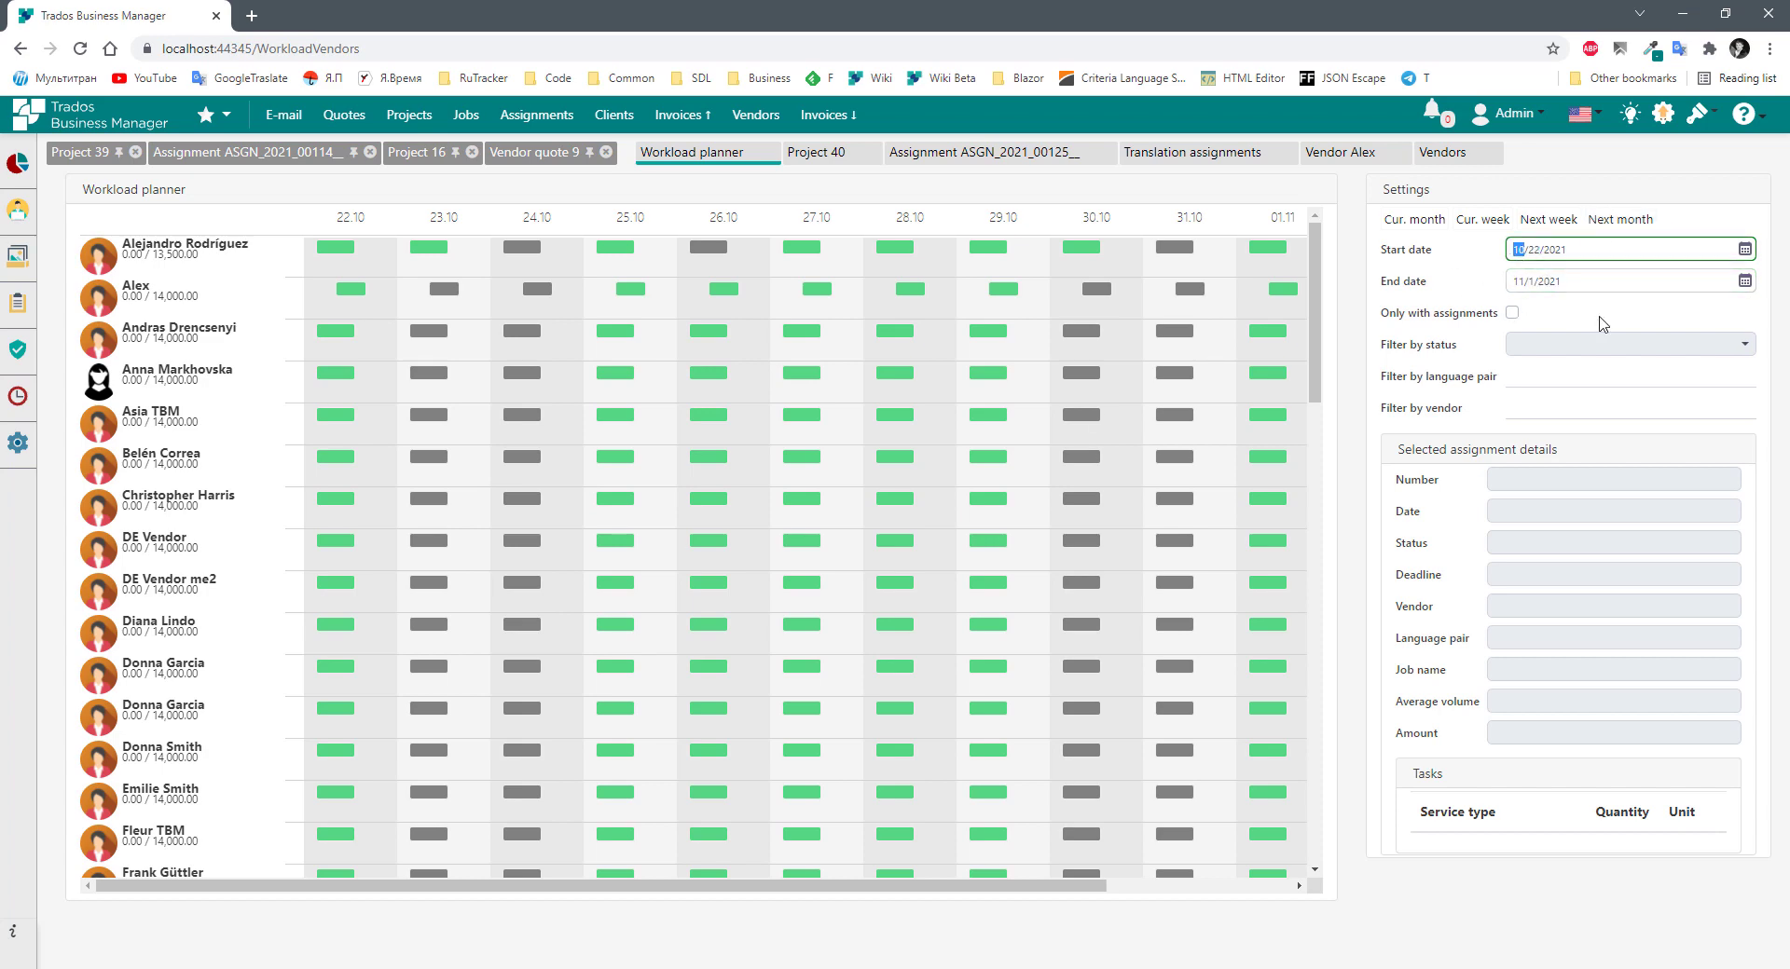
{"action": "key", "text": "Tab"}
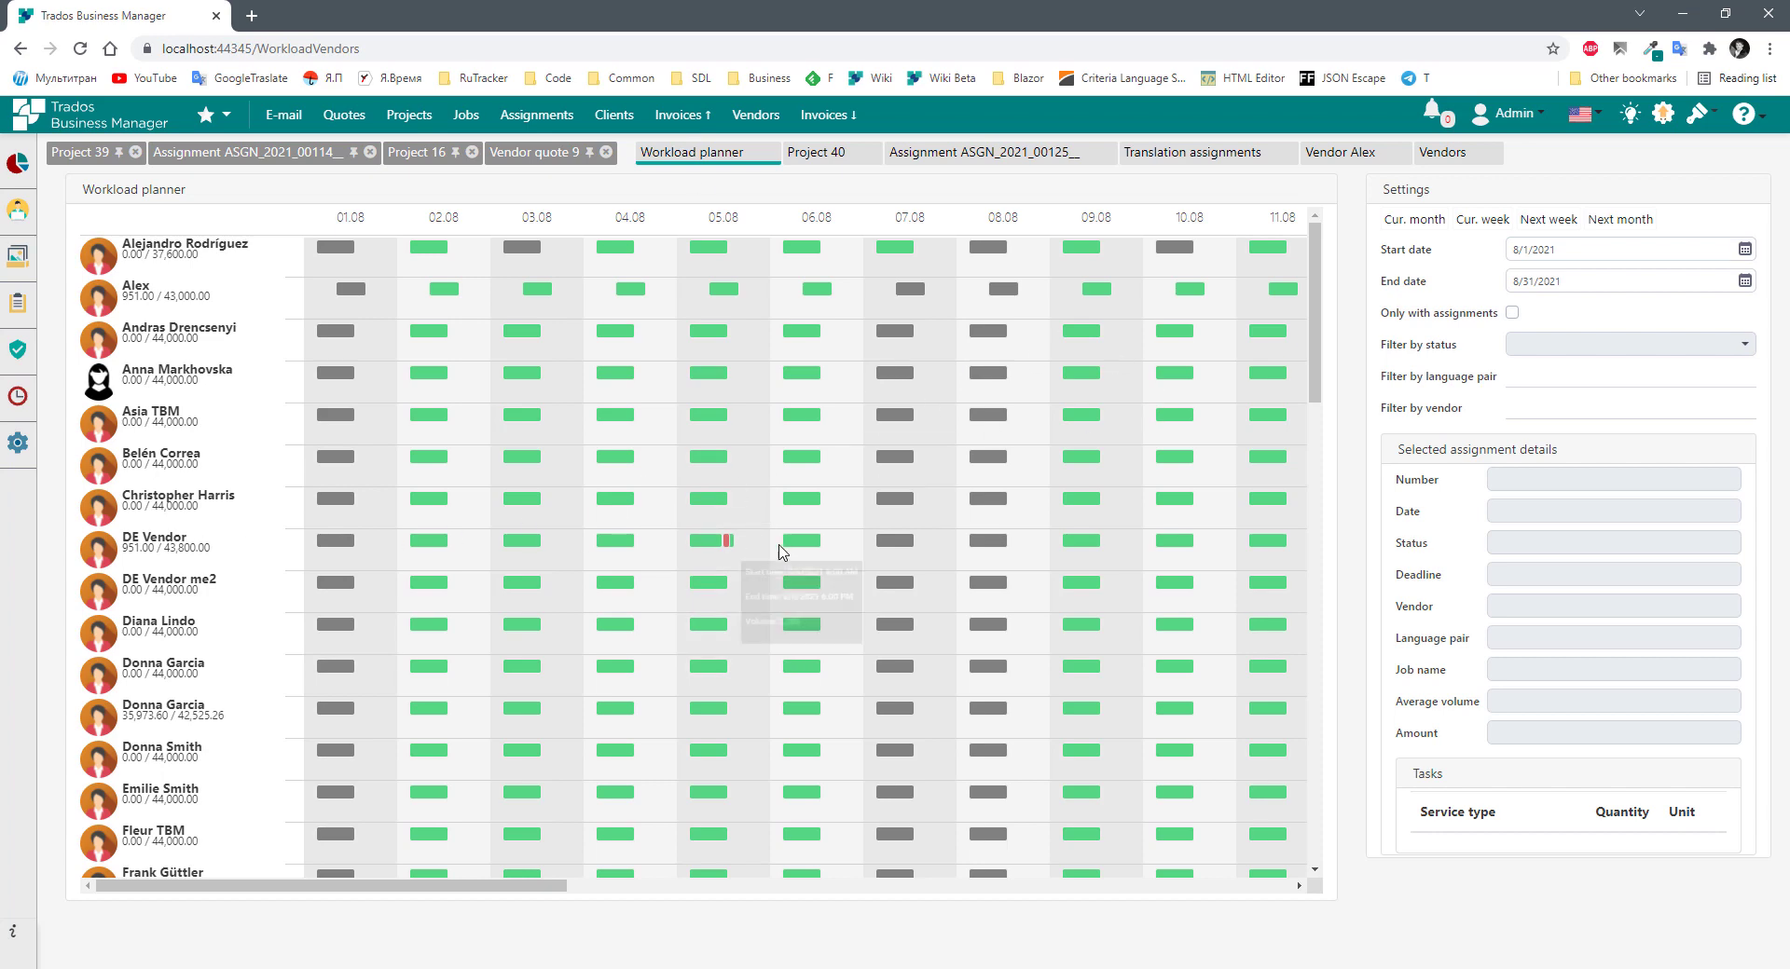
Select DE Vendor's assignment on 05.08 and review its details and tasks.
{"action": "mouse_move", "coordinate": [726, 543]}
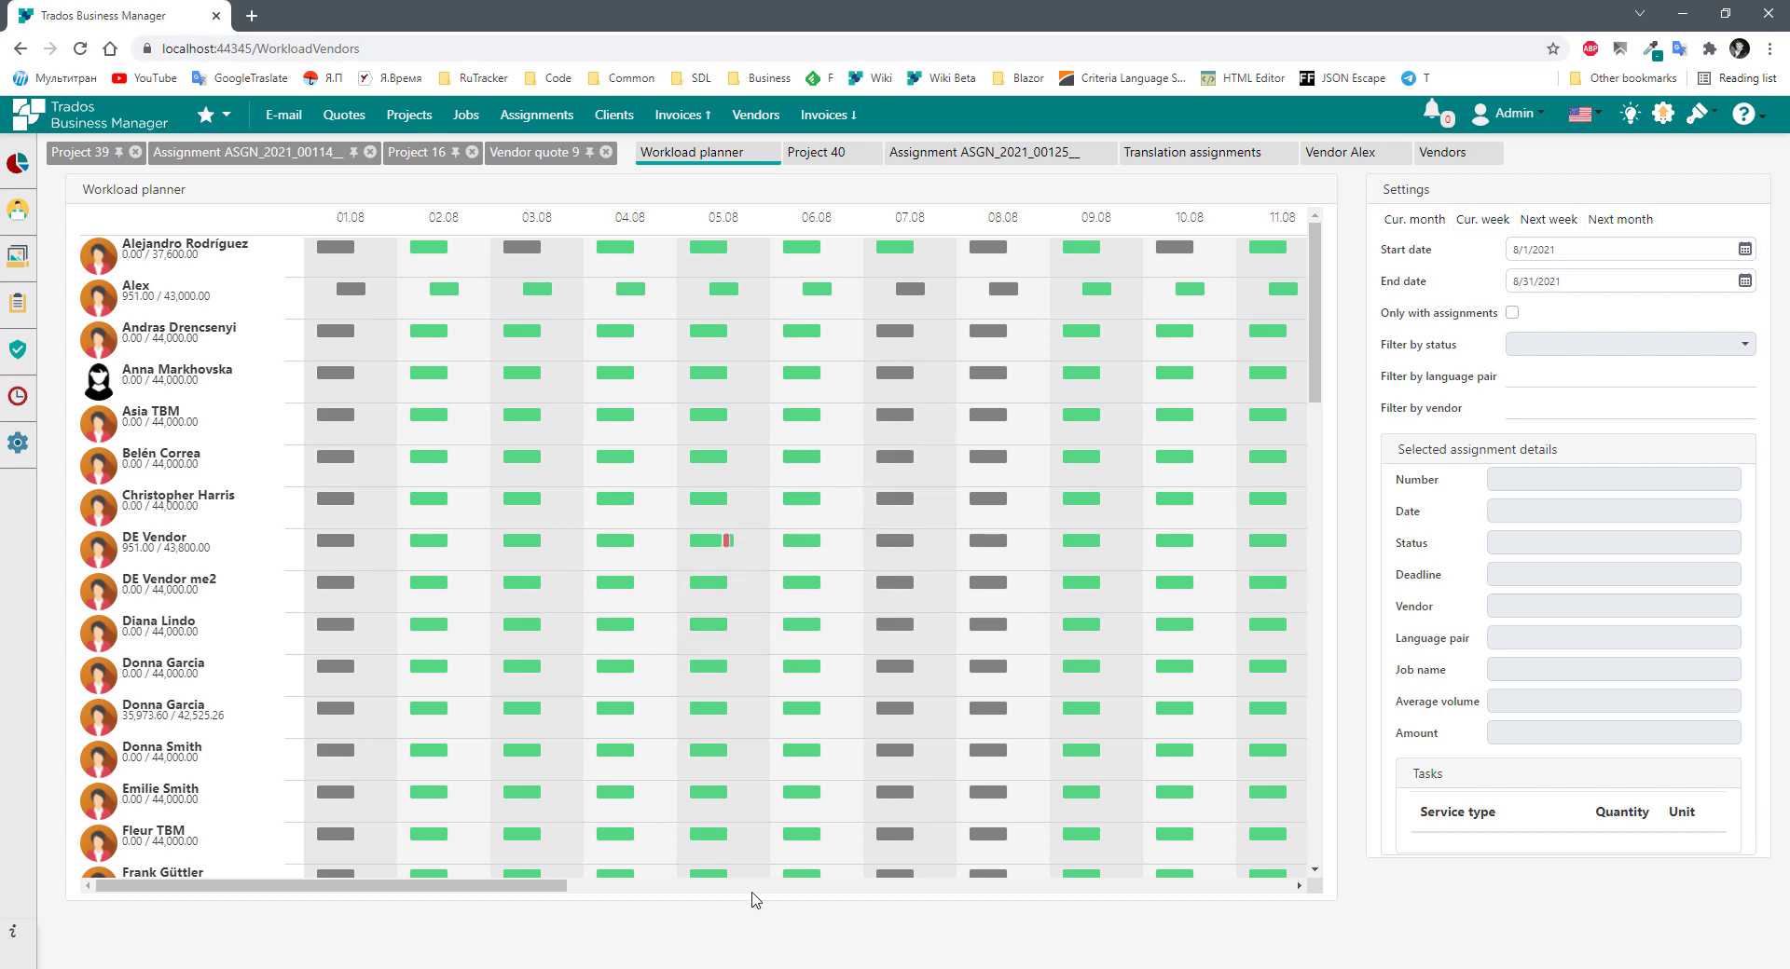
{"action": "left_click", "coordinate": [727, 542]}
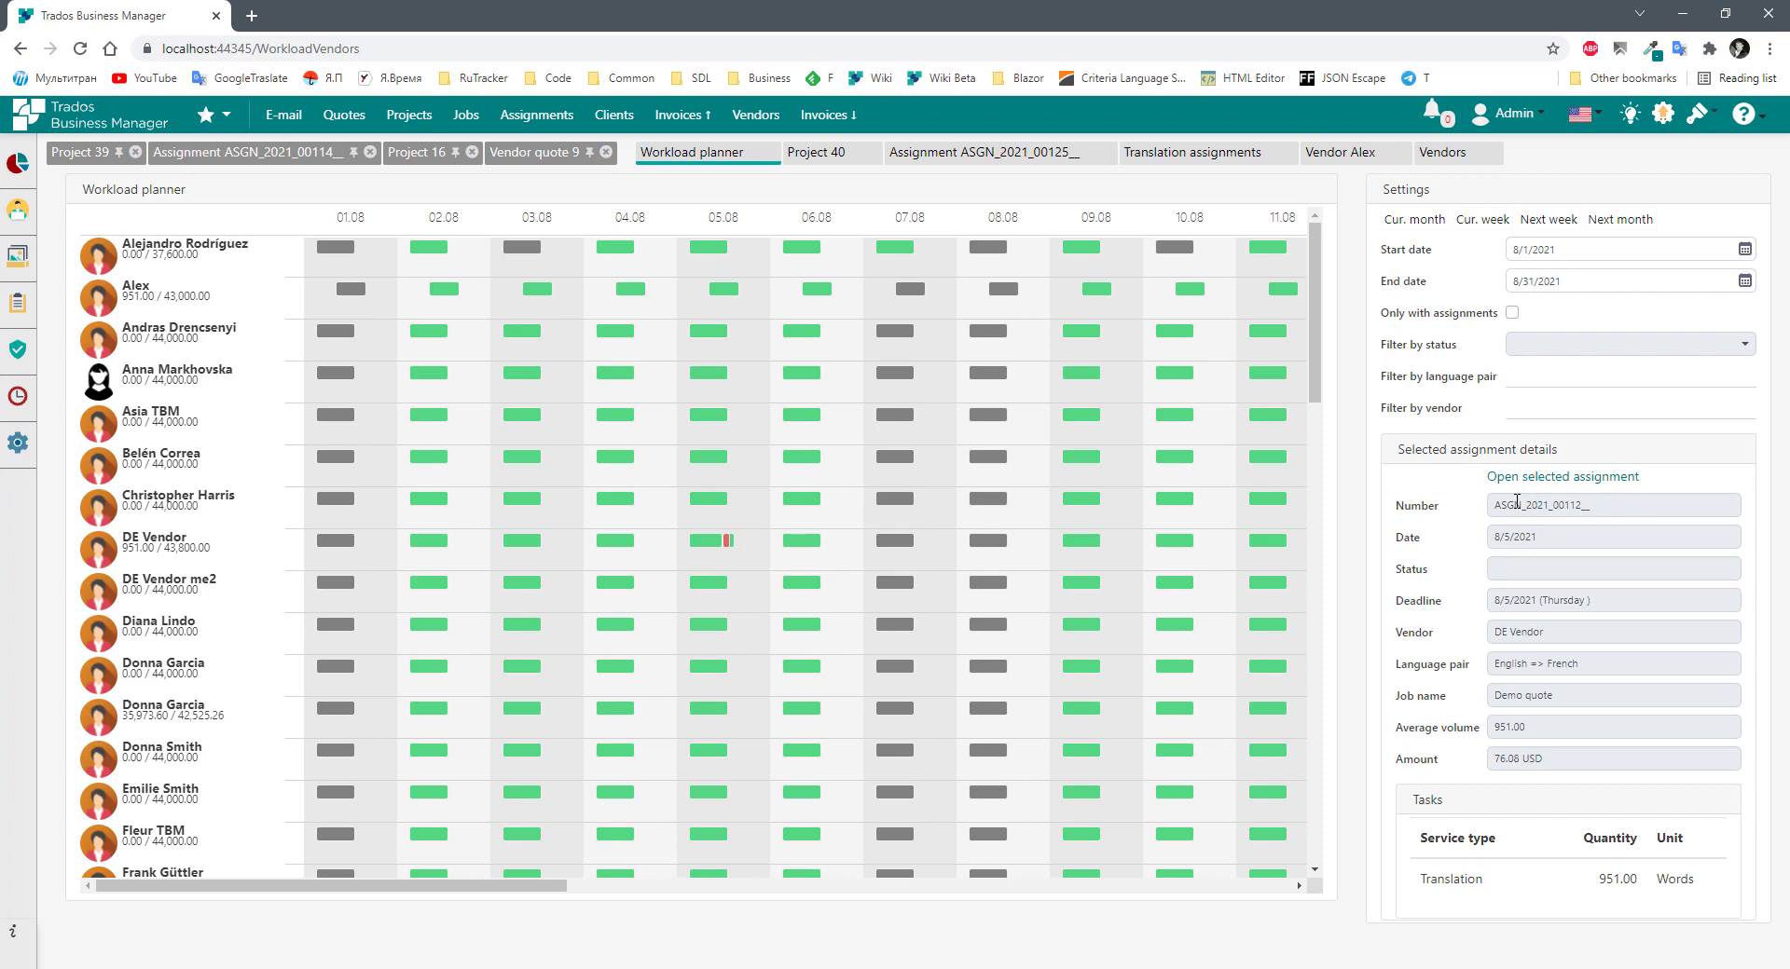
{"action": "left_click", "coordinate": [1473, 879]}
Review the total volume available below the full vendor list for the selected period.
{"action": "scroll", "coordinate": [859, 695], "scroll_direction": "down", "scroll_amount": 20}
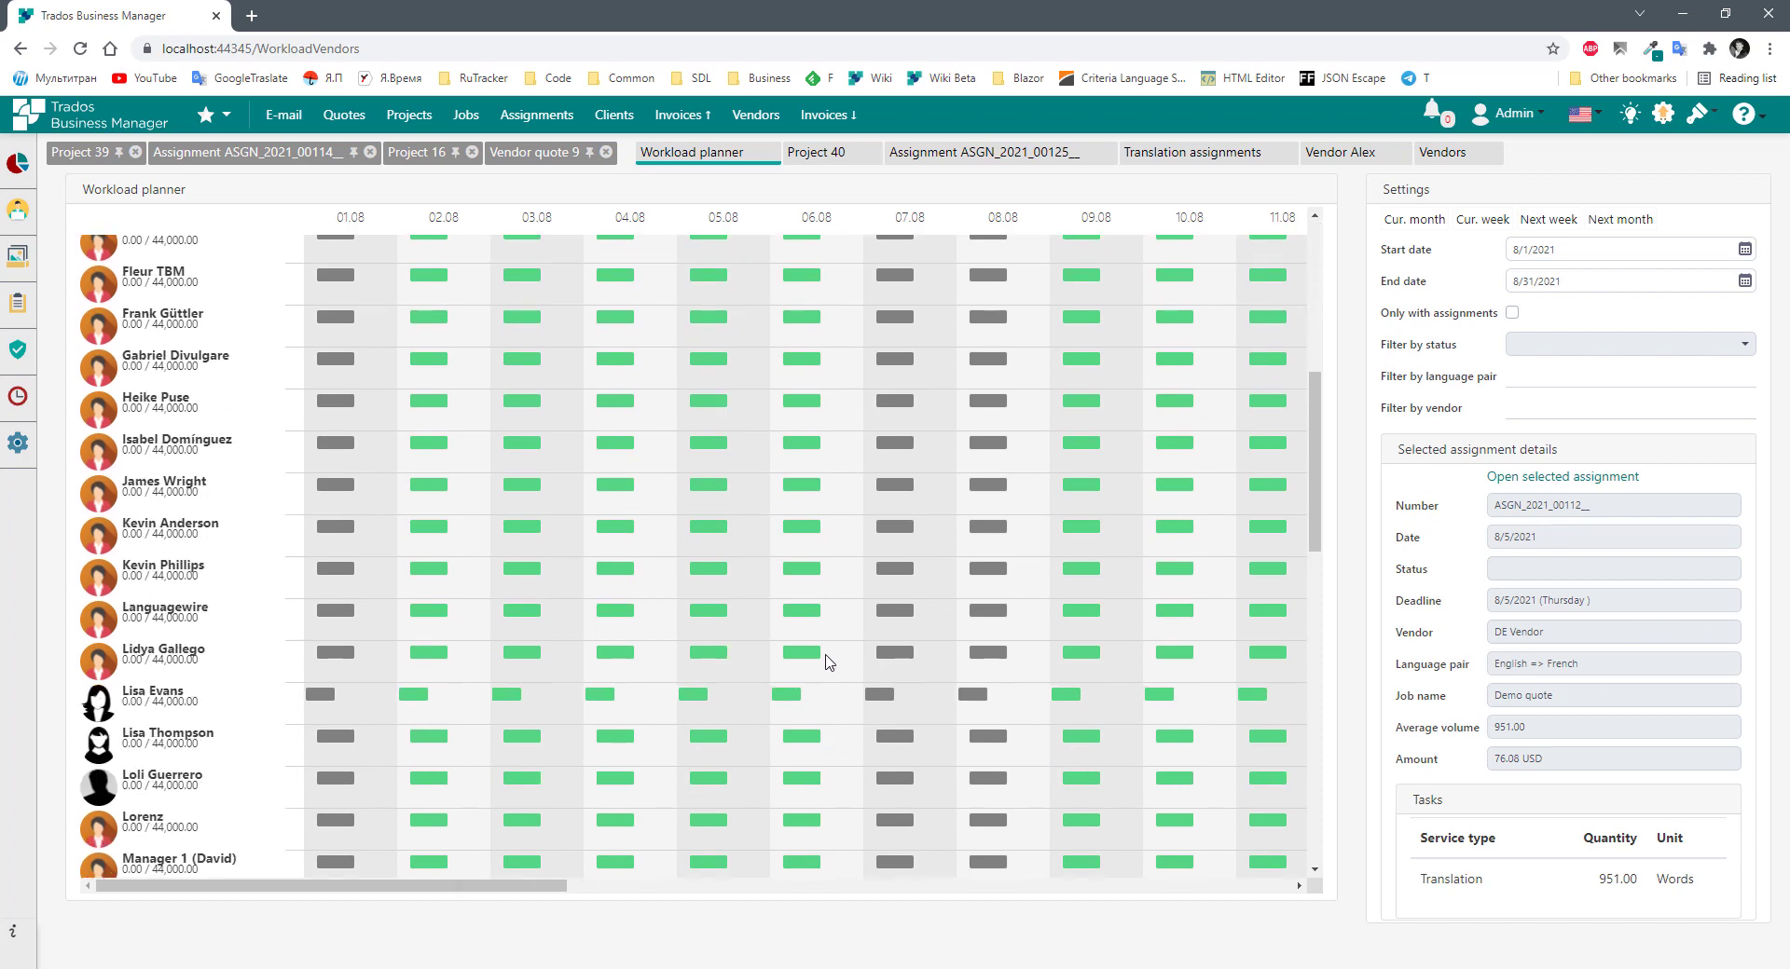
{"action": "scroll", "coordinate": [842, 660], "scroll_direction": "down", "scroll_amount": 5}
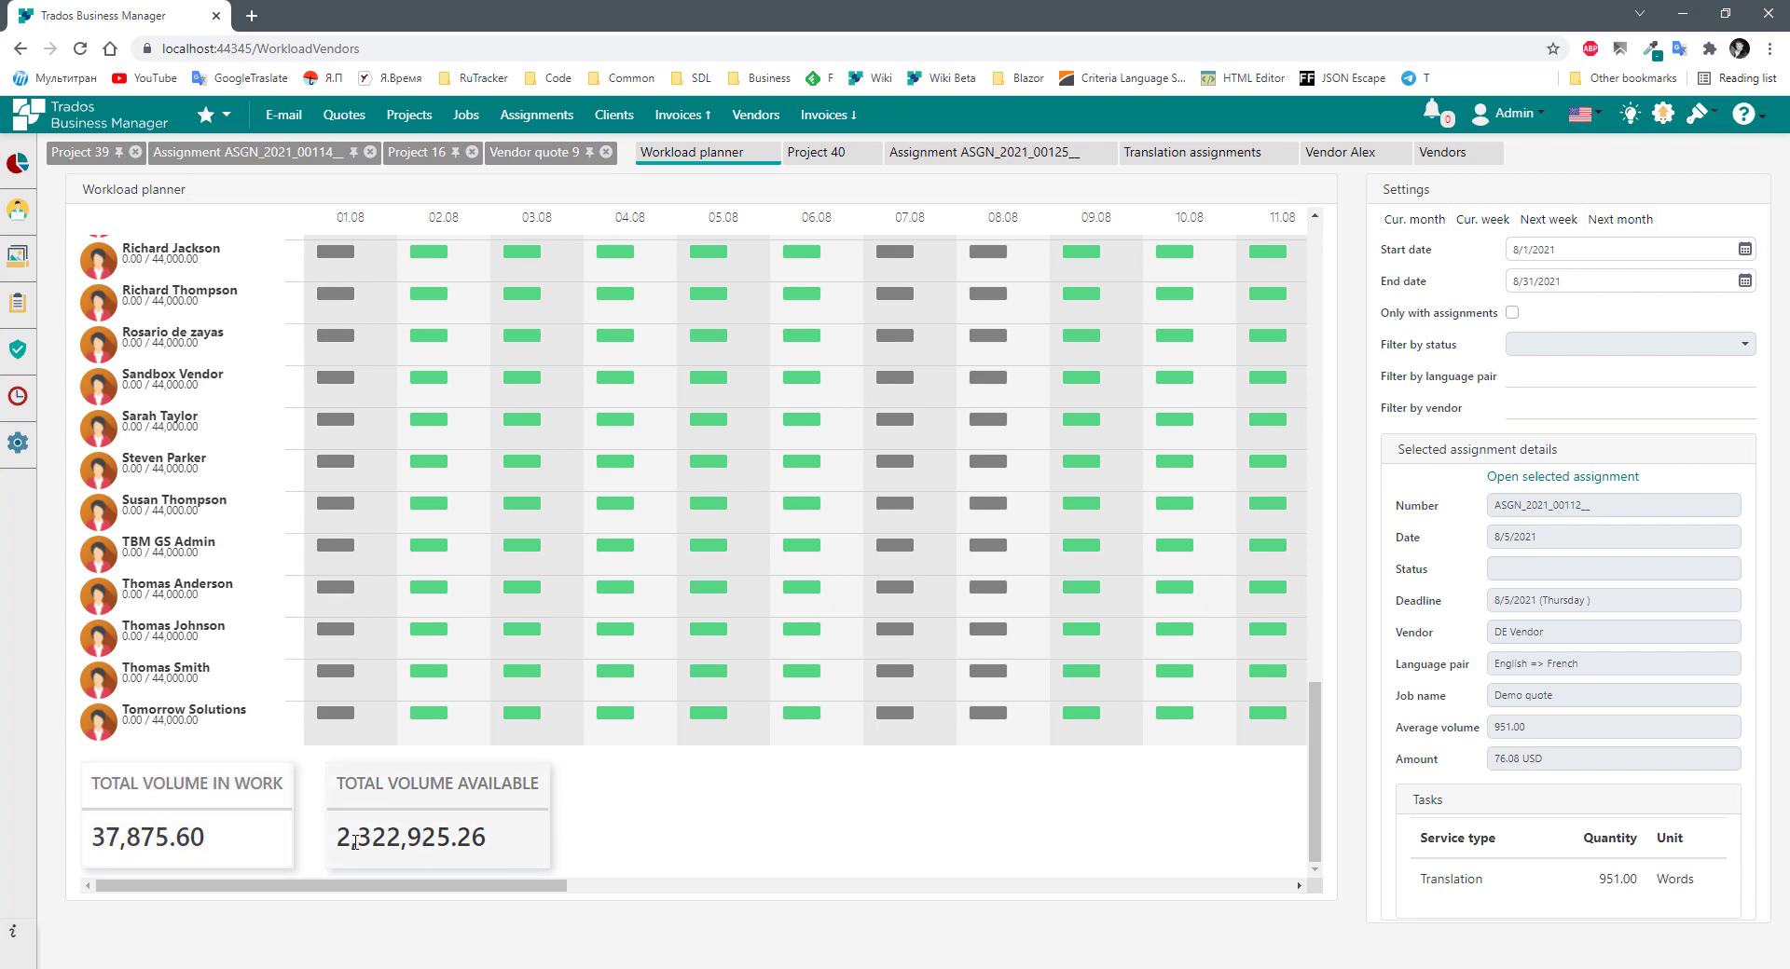
{"action": "left_click_drag", "start_coordinate": [338, 844], "coordinate": [511, 850]}
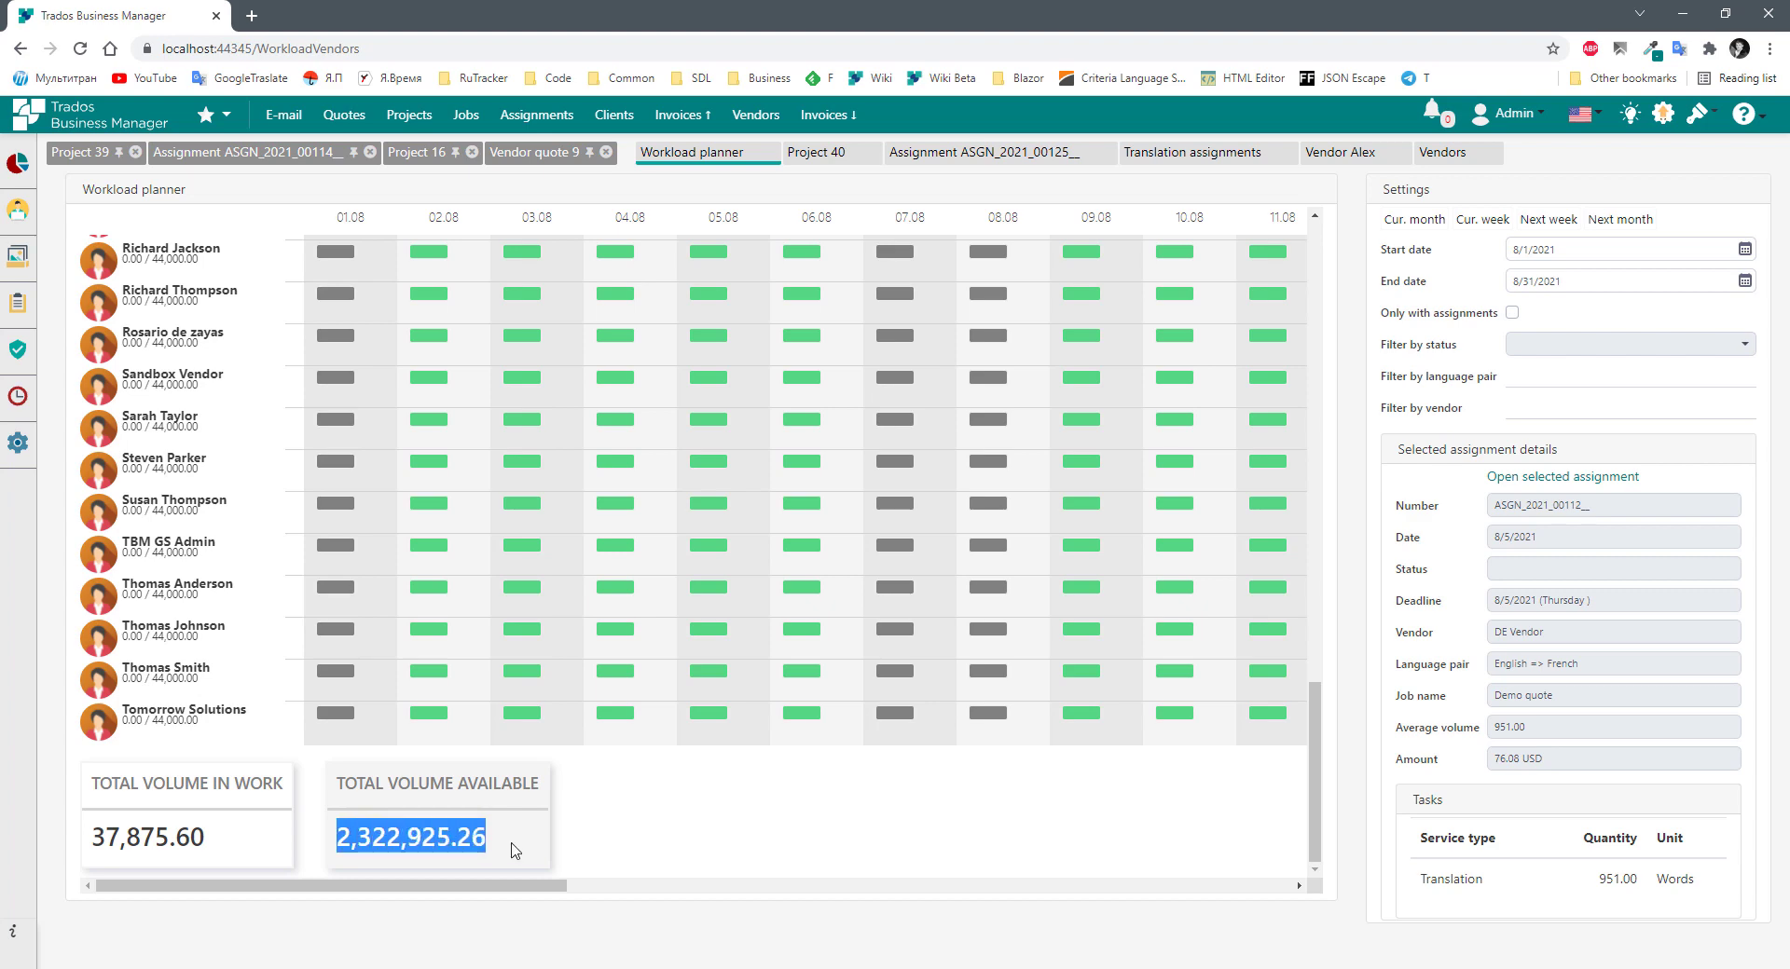
{"action": "left_click", "coordinate": [1558, 261]}
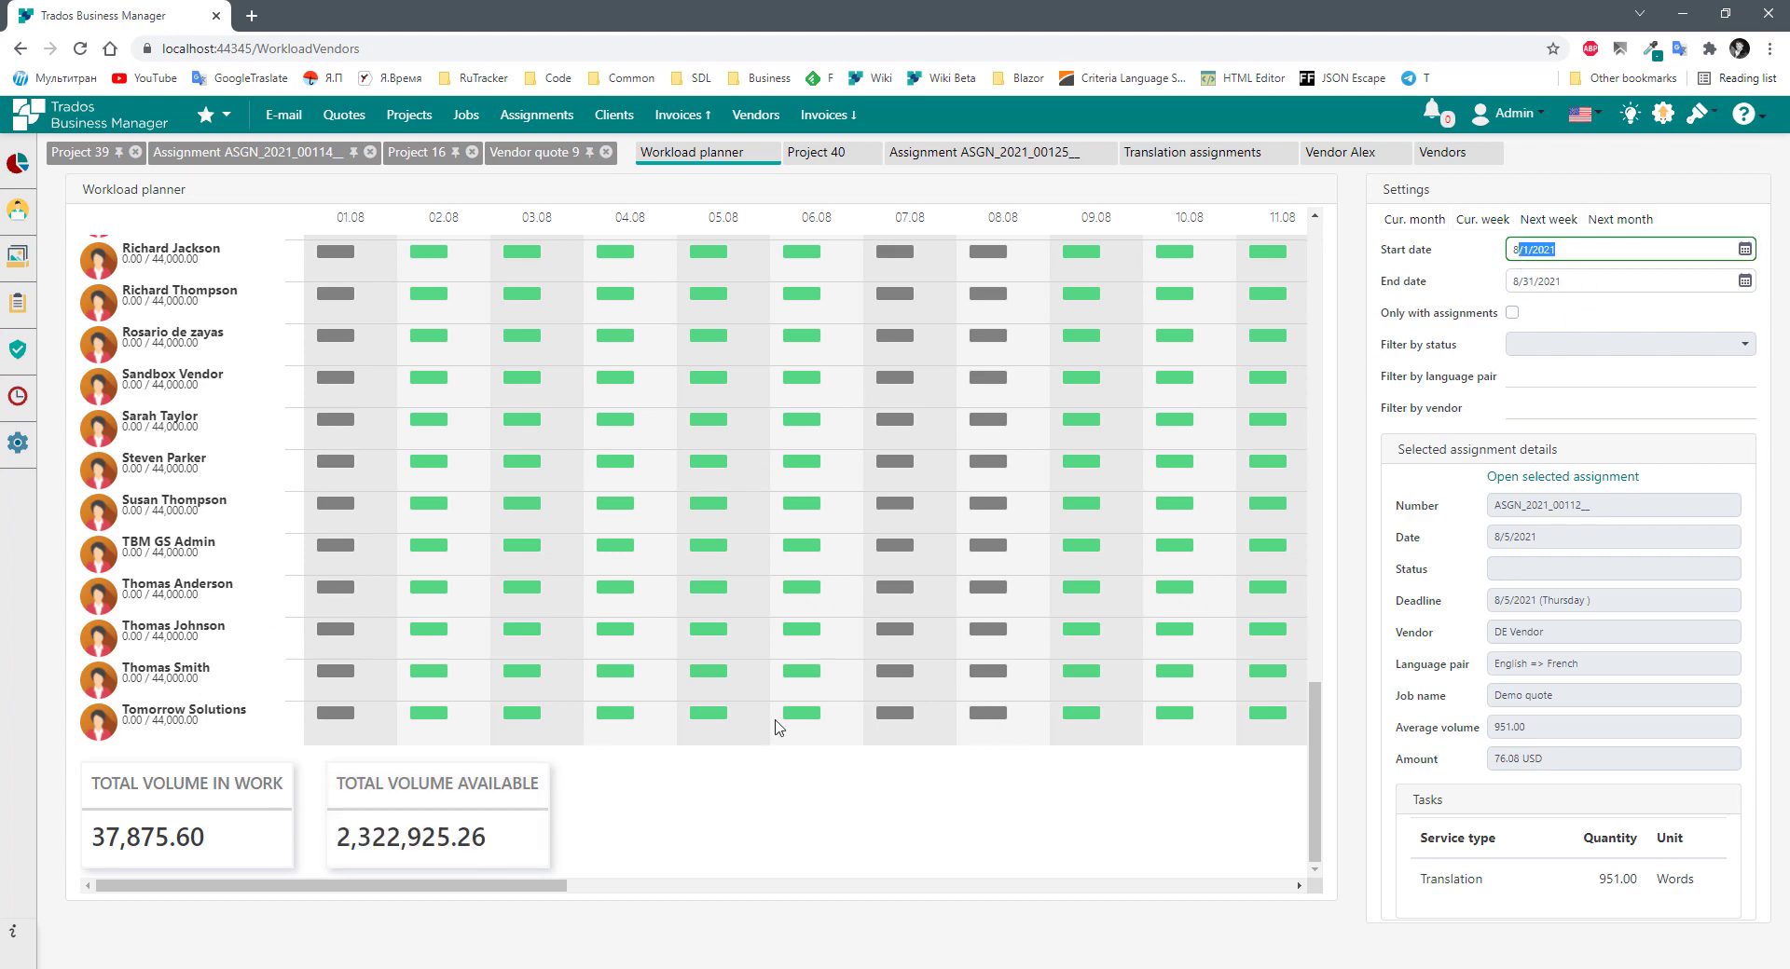
Filter the vendor workload by the language pairs English => Russian and English => German.
{"action": "scroll", "coordinate": [778, 726], "scroll_direction": "up", "scroll_amount": 15}
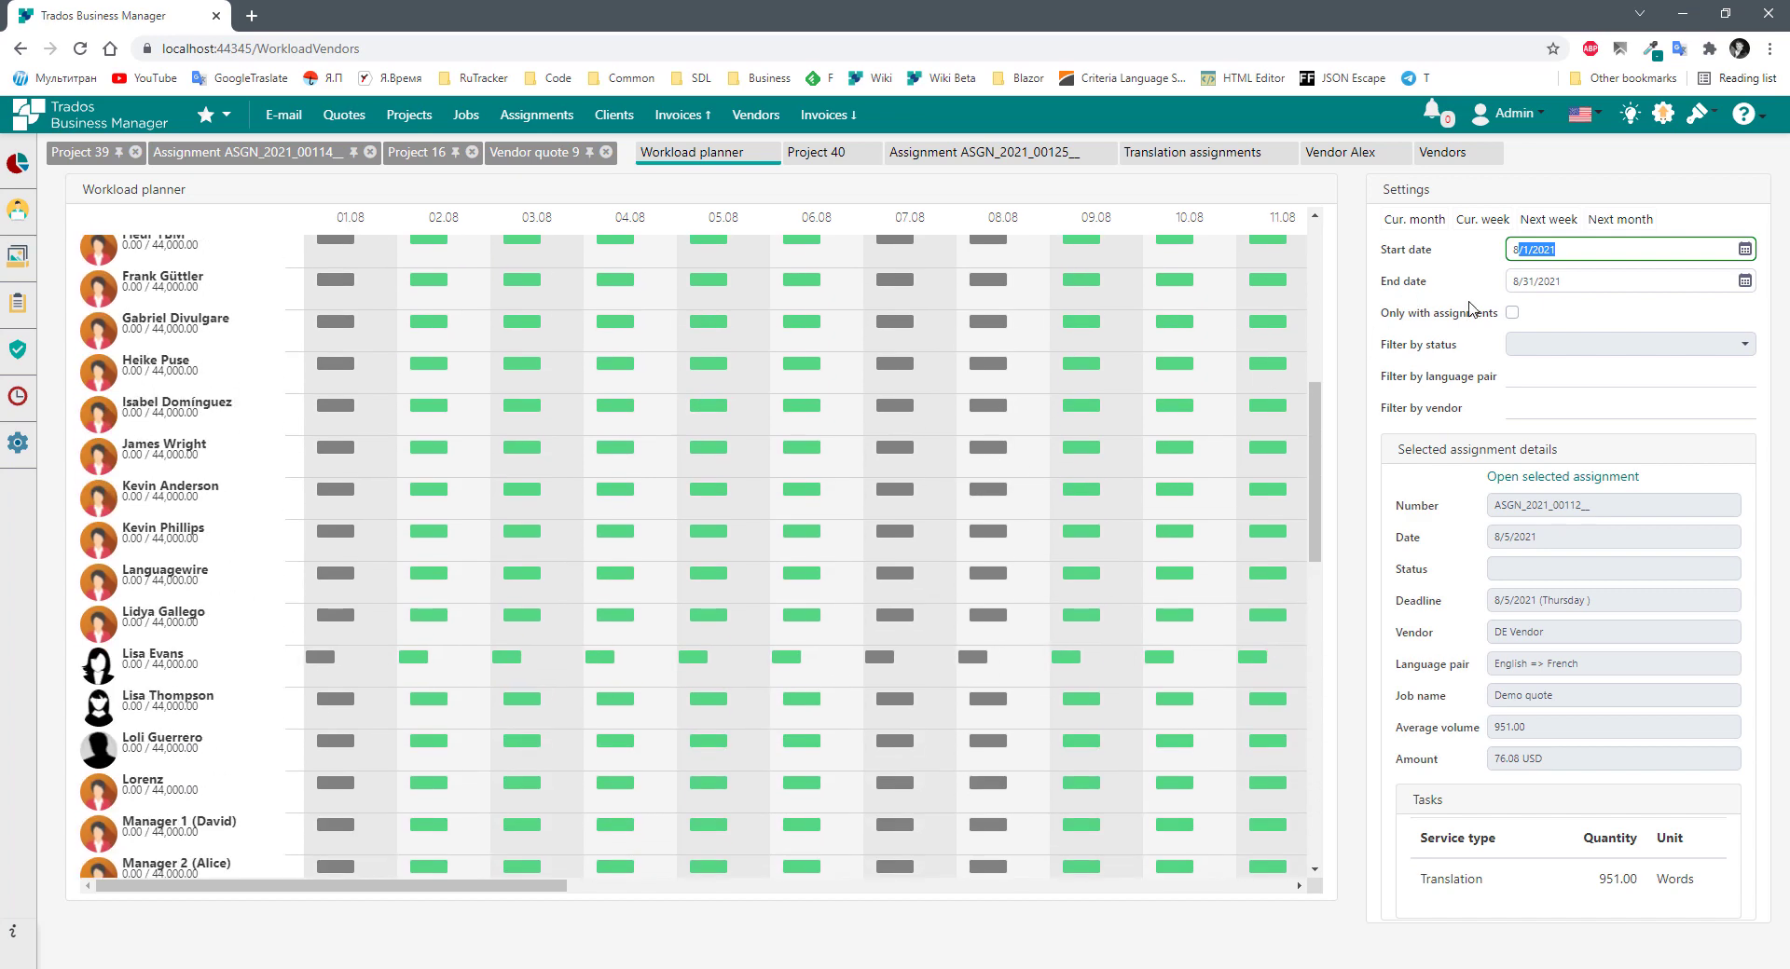
{"action": "left_click", "coordinate": [1533, 378]}
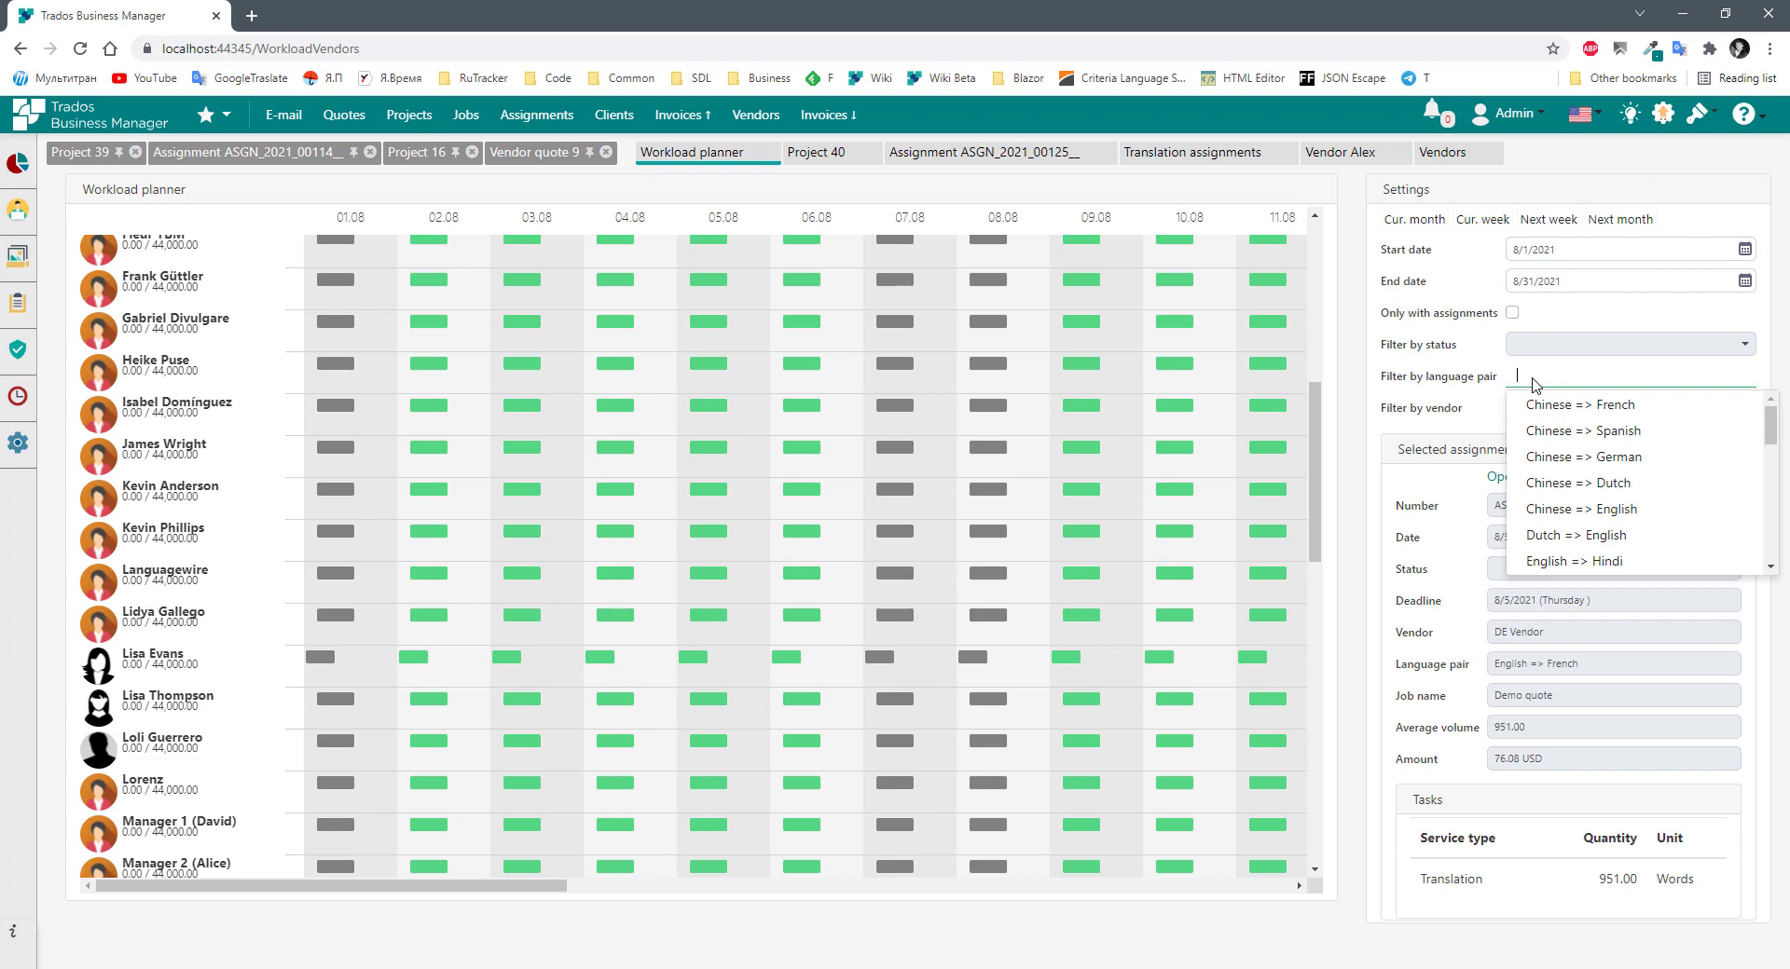
{"action": "scroll", "coordinate": [1622, 485], "scroll_direction": "down", "scroll_amount": 1}
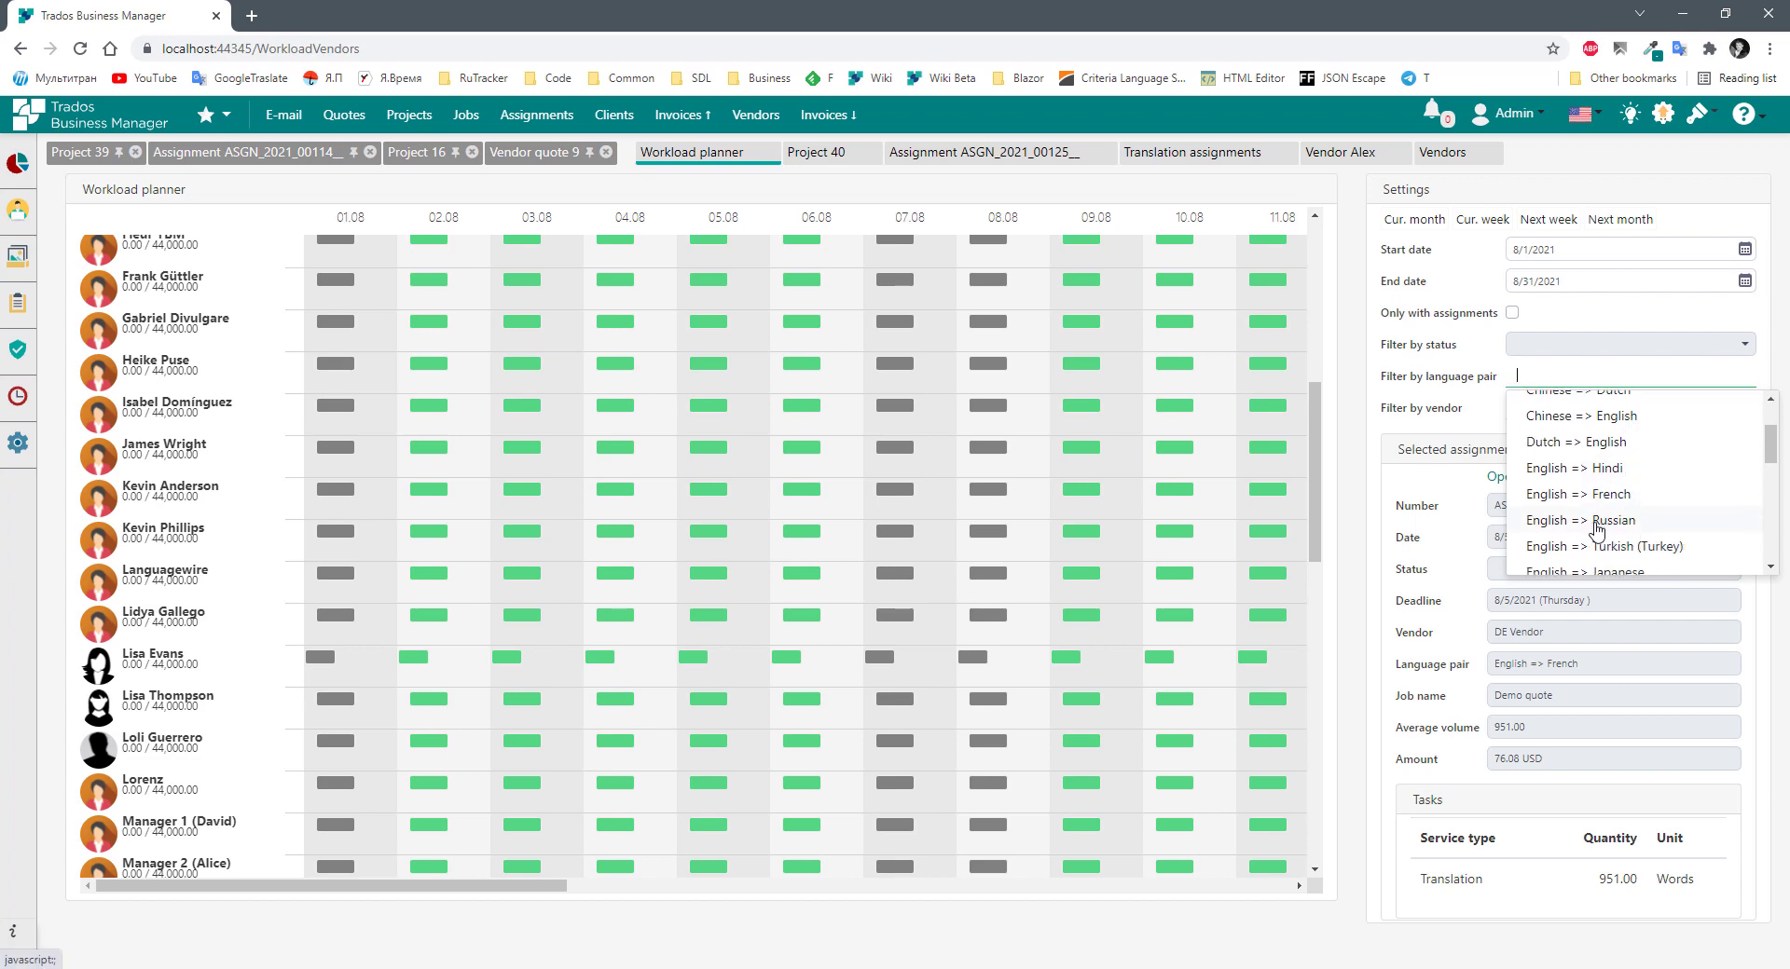
{"action": "left_click", "coordinate": [1609, 521]}
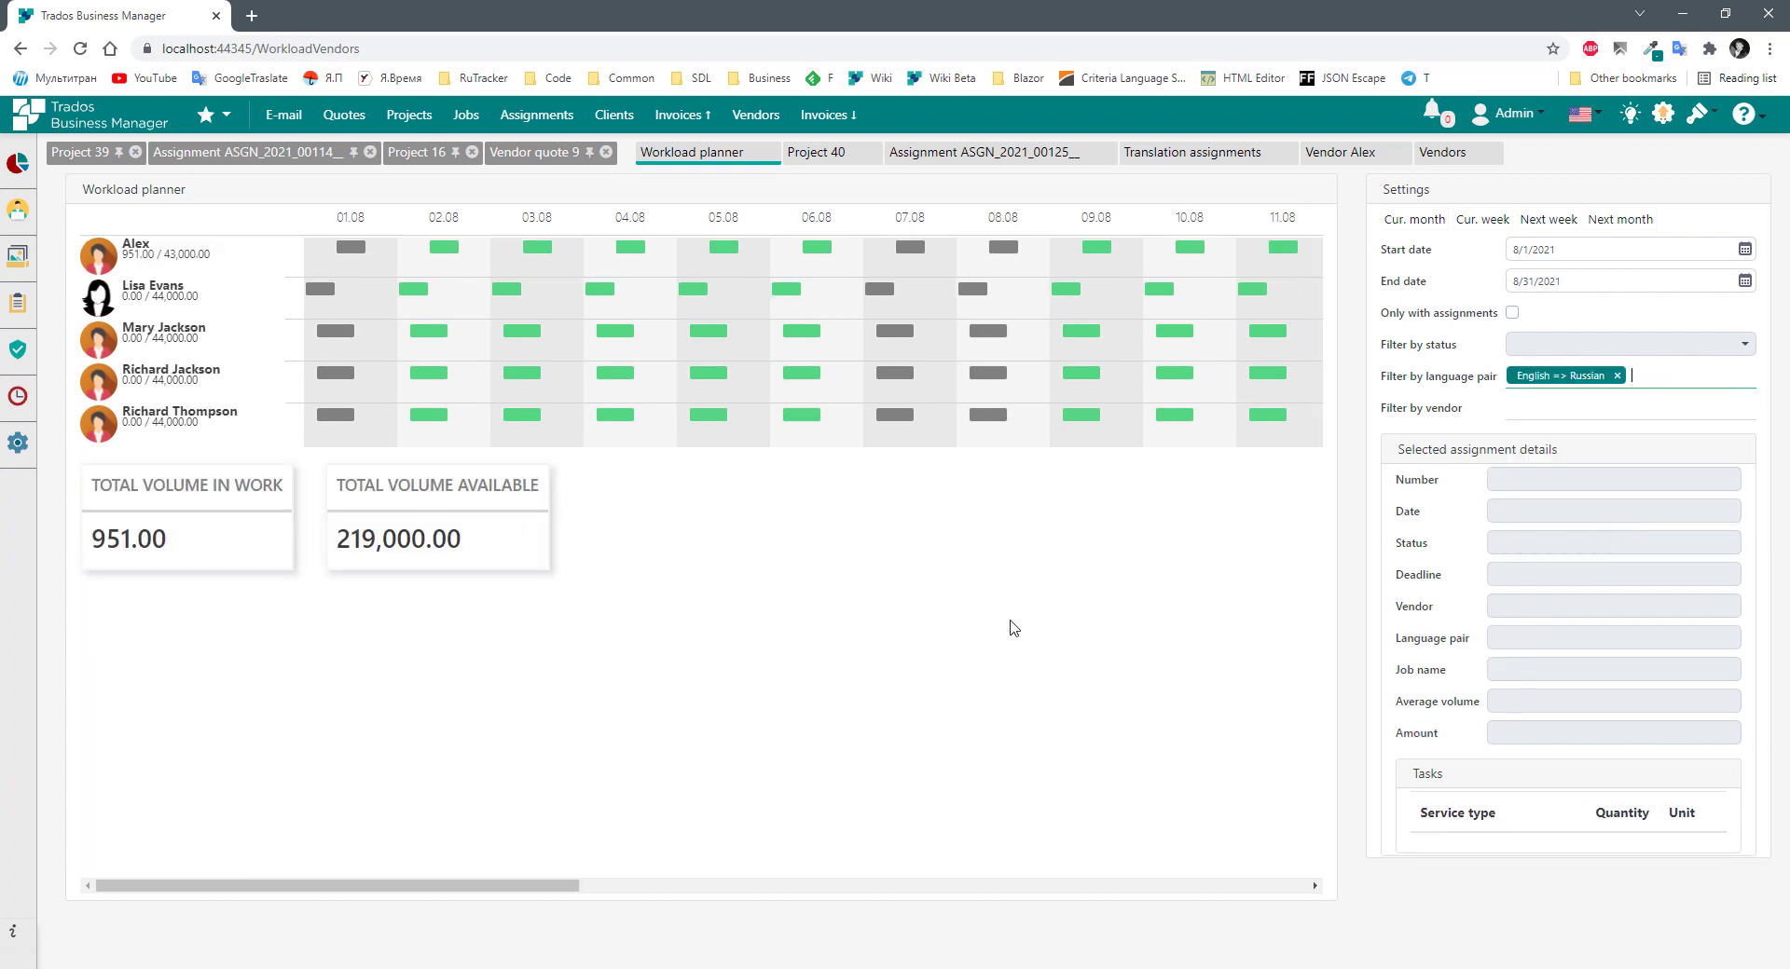
{"action": "left_click", "coordinate": [1037, 591]}
{"action": "left_click", "coordinate": [1673, 376]}
{"action": "scroll", "coordinate": [1669, 480], "scroll_direction": "down", "scroll_amount": 3}
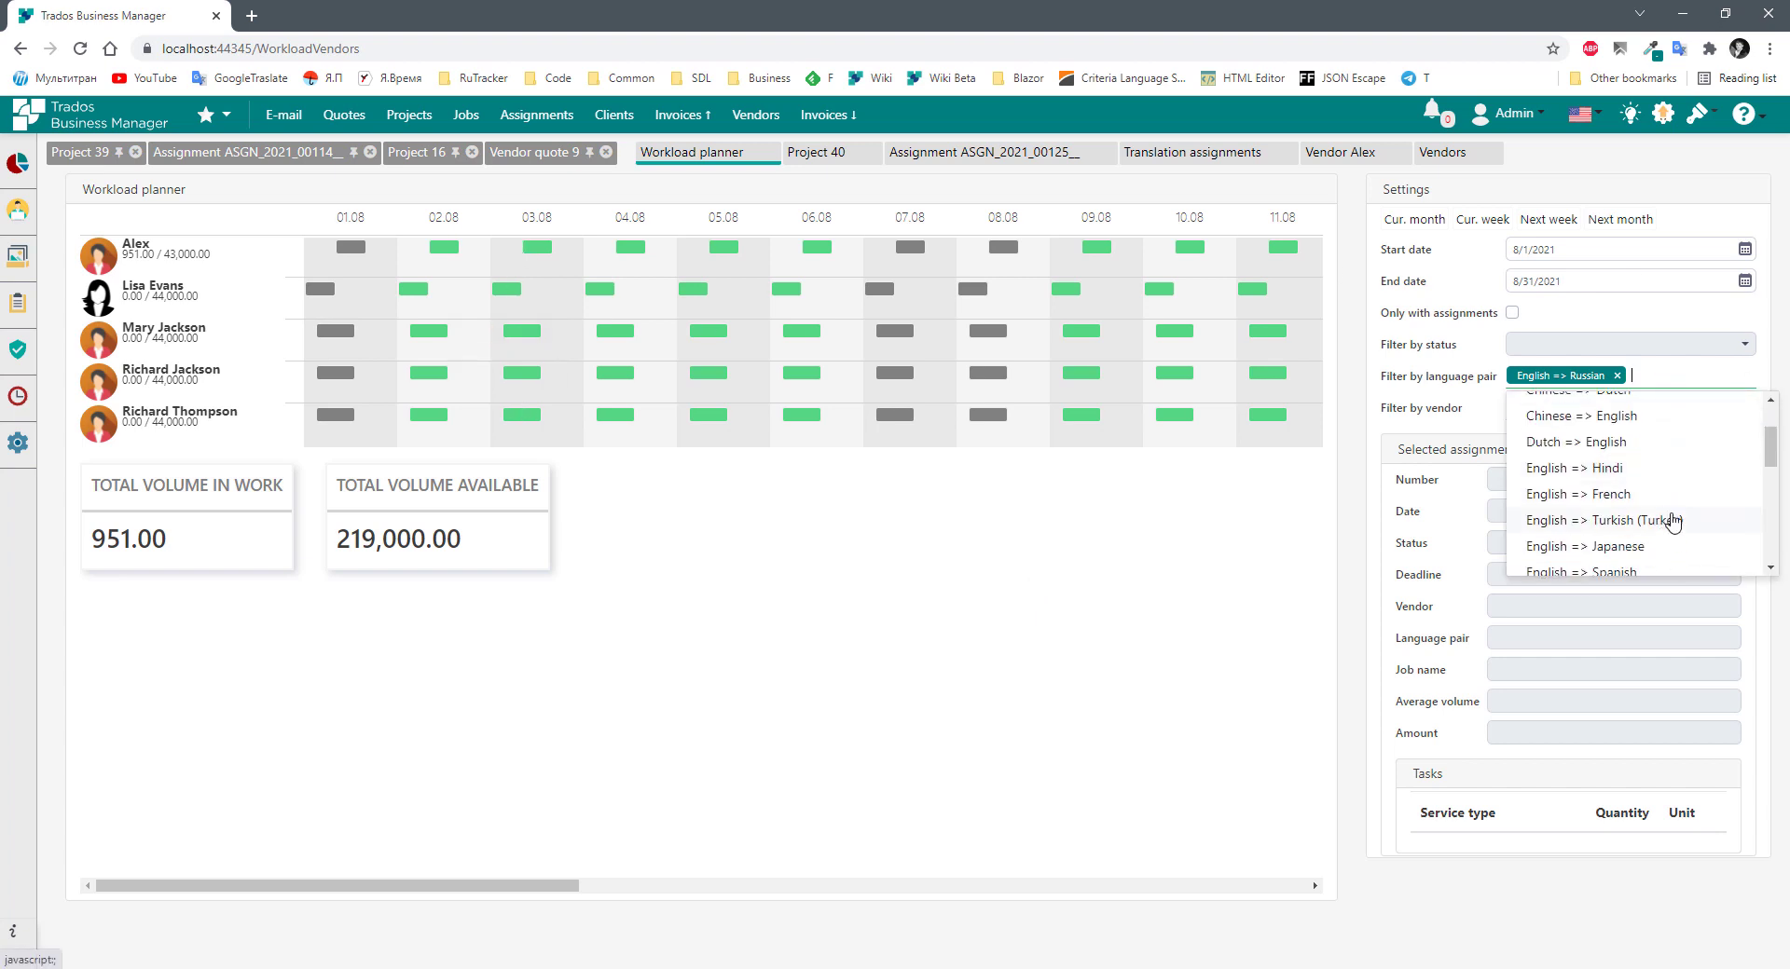
{"action": "left_click", "coordinate": [1618, 533]}
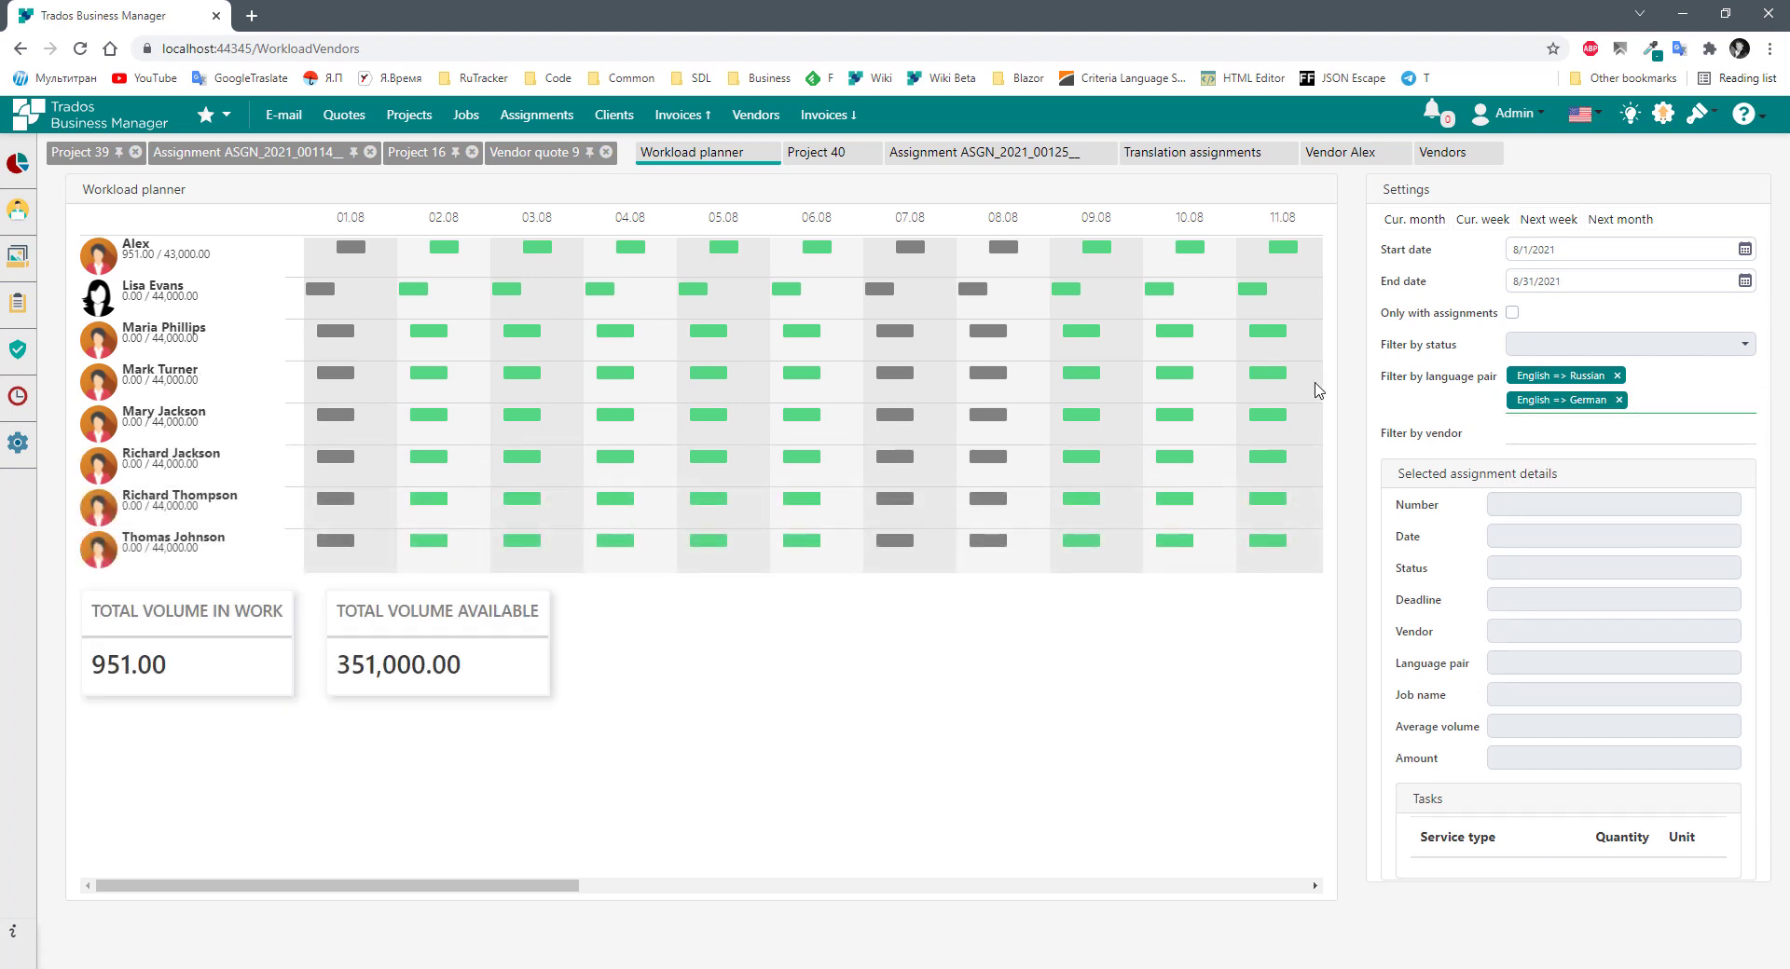
Check the selected period against the filtered vendors' total volume available and total volume in work.
{"action": "left_click", "coordinate": [1559, 252]}
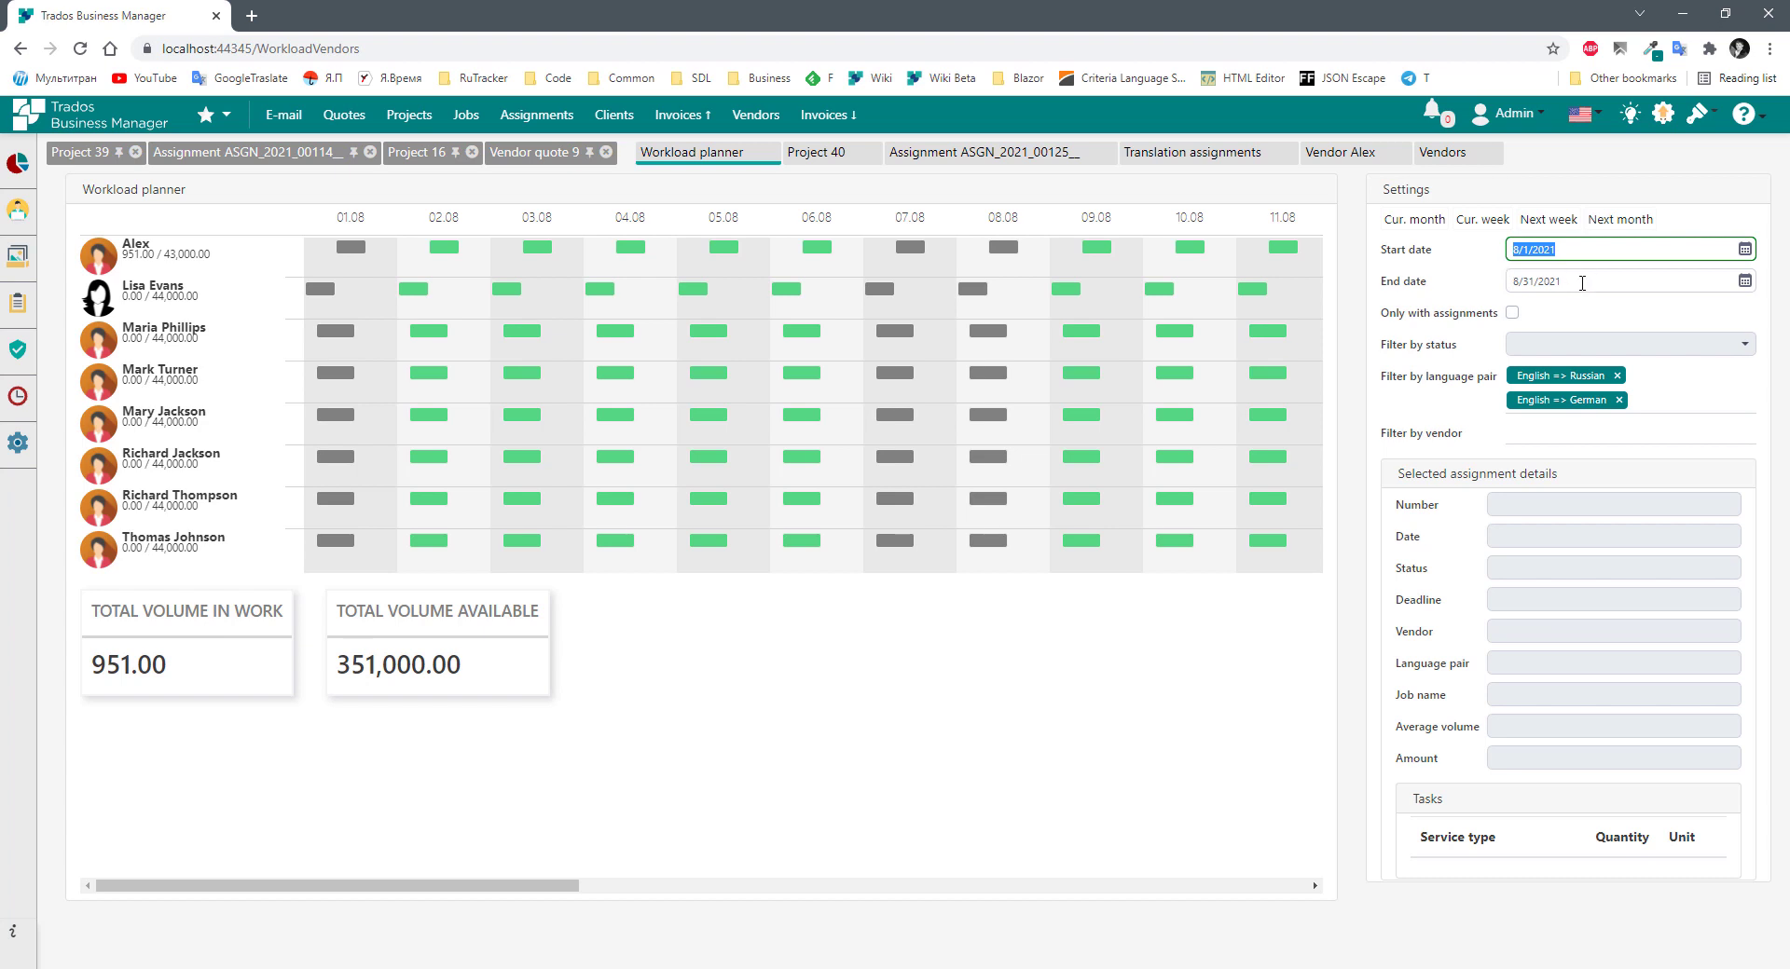
{"action": "key", "text": "Tab"}
{"action": "key", "text": "shift+Tab"}
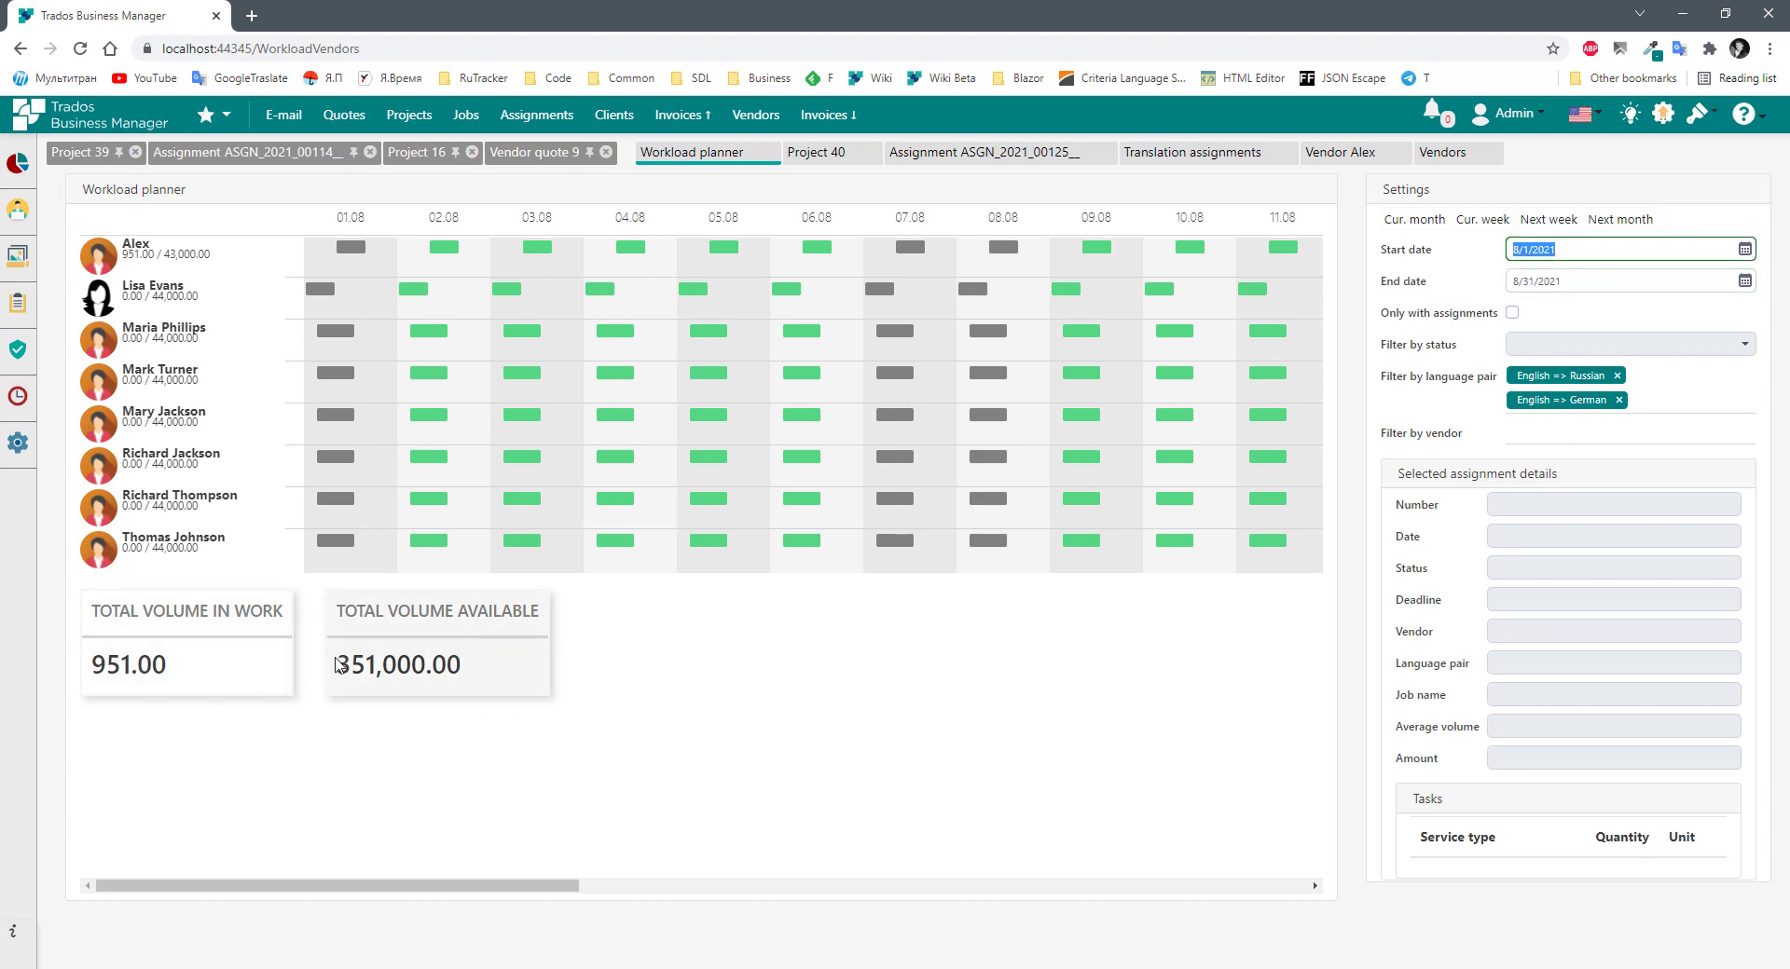
{"action": "left_click_drag", "start_coordinate": [340, 671], "coordinate": [479, 667]}
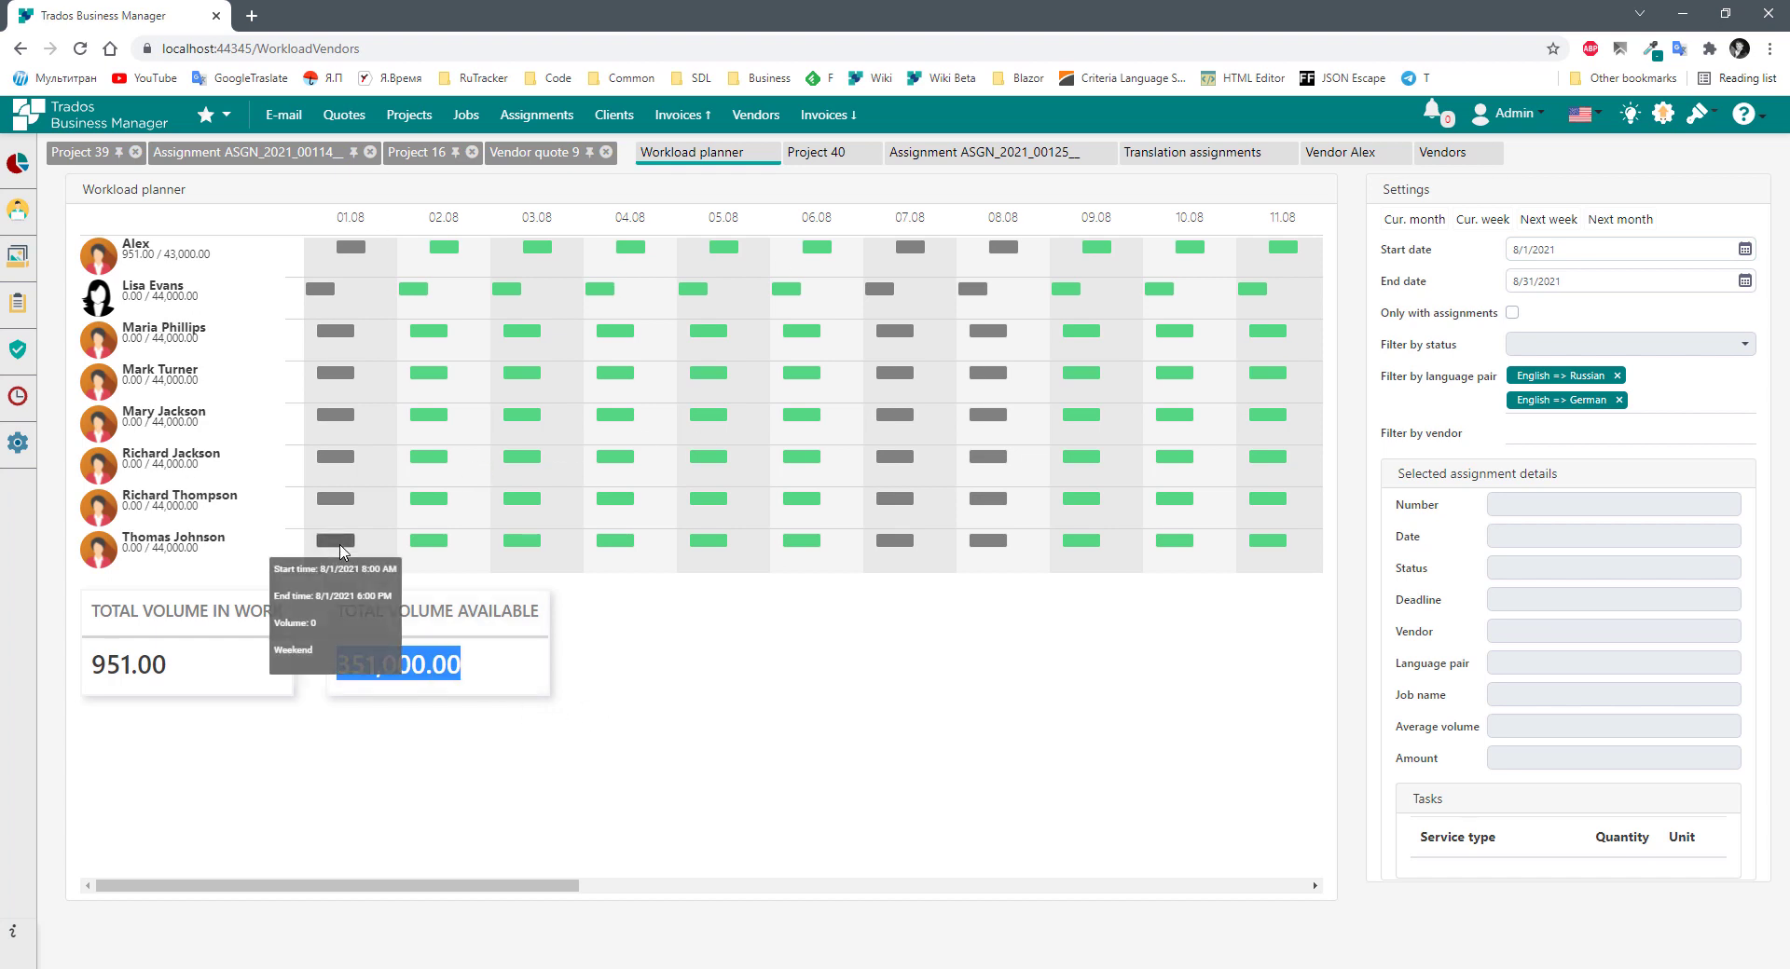
{"action": "left_click_drag", "start_coordinate": [91, 665], "coordinate": [174, 669]}
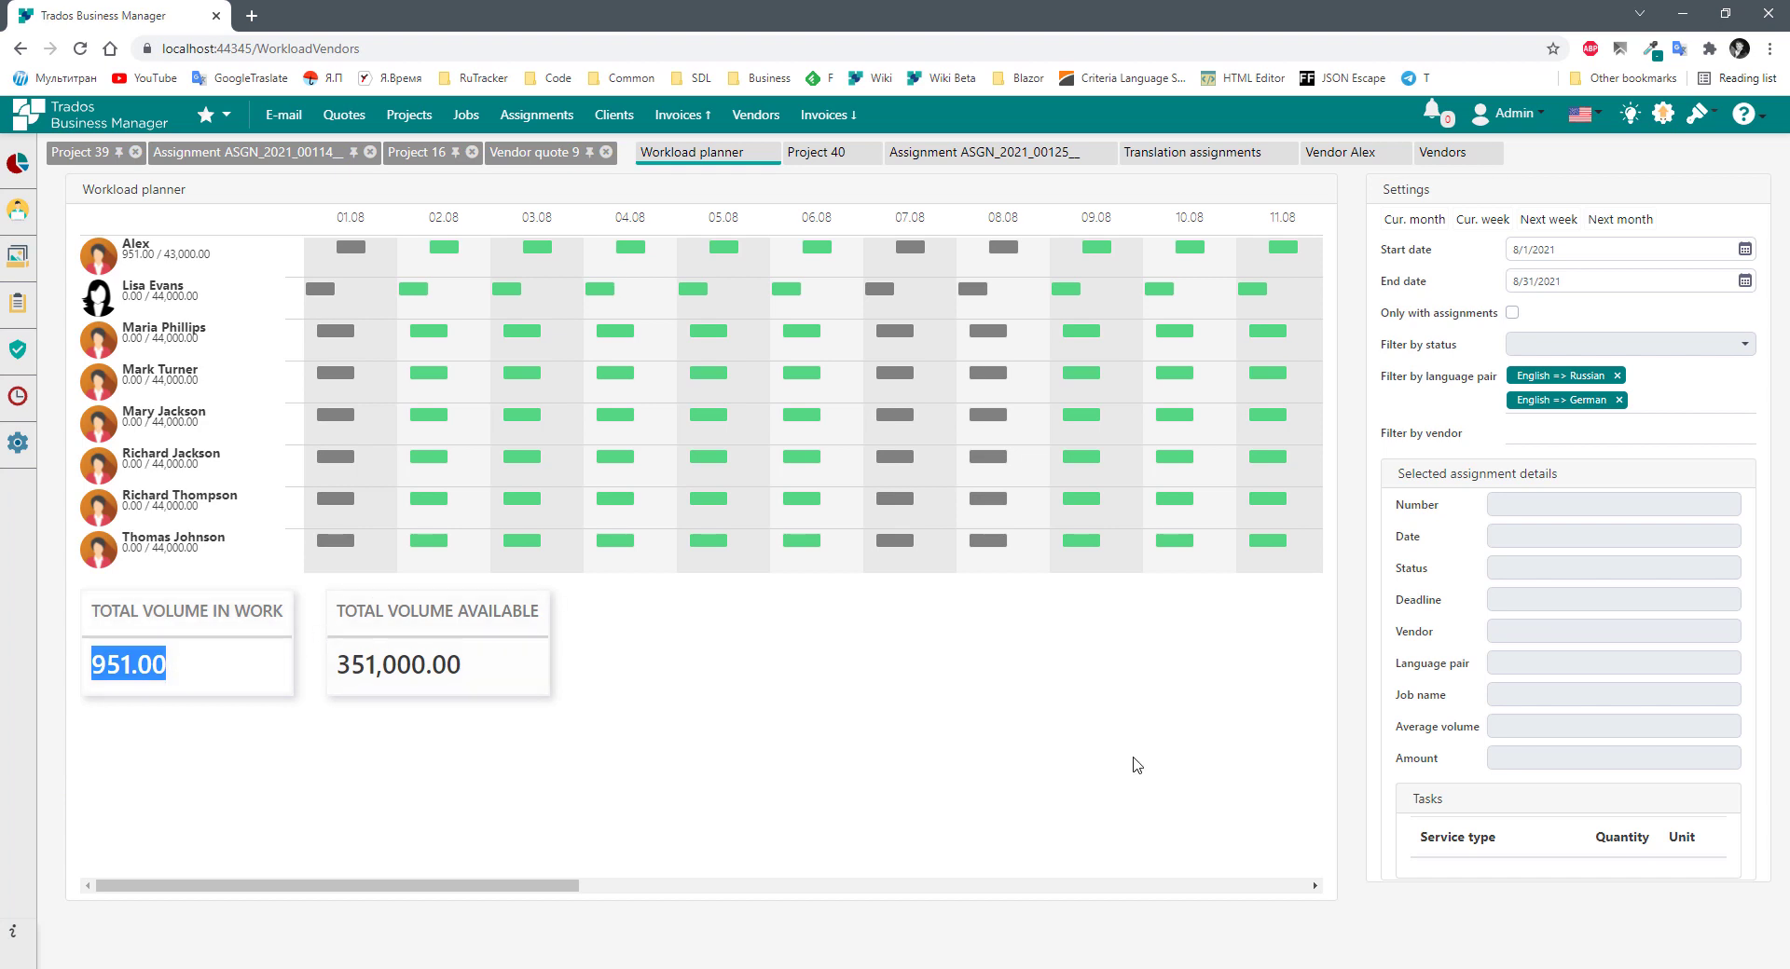
Remove both language pair filters and filter the workload by the second and fifth vendors in the vendor list.
{"action": "left_click", "coordinate": [1529, 435]}
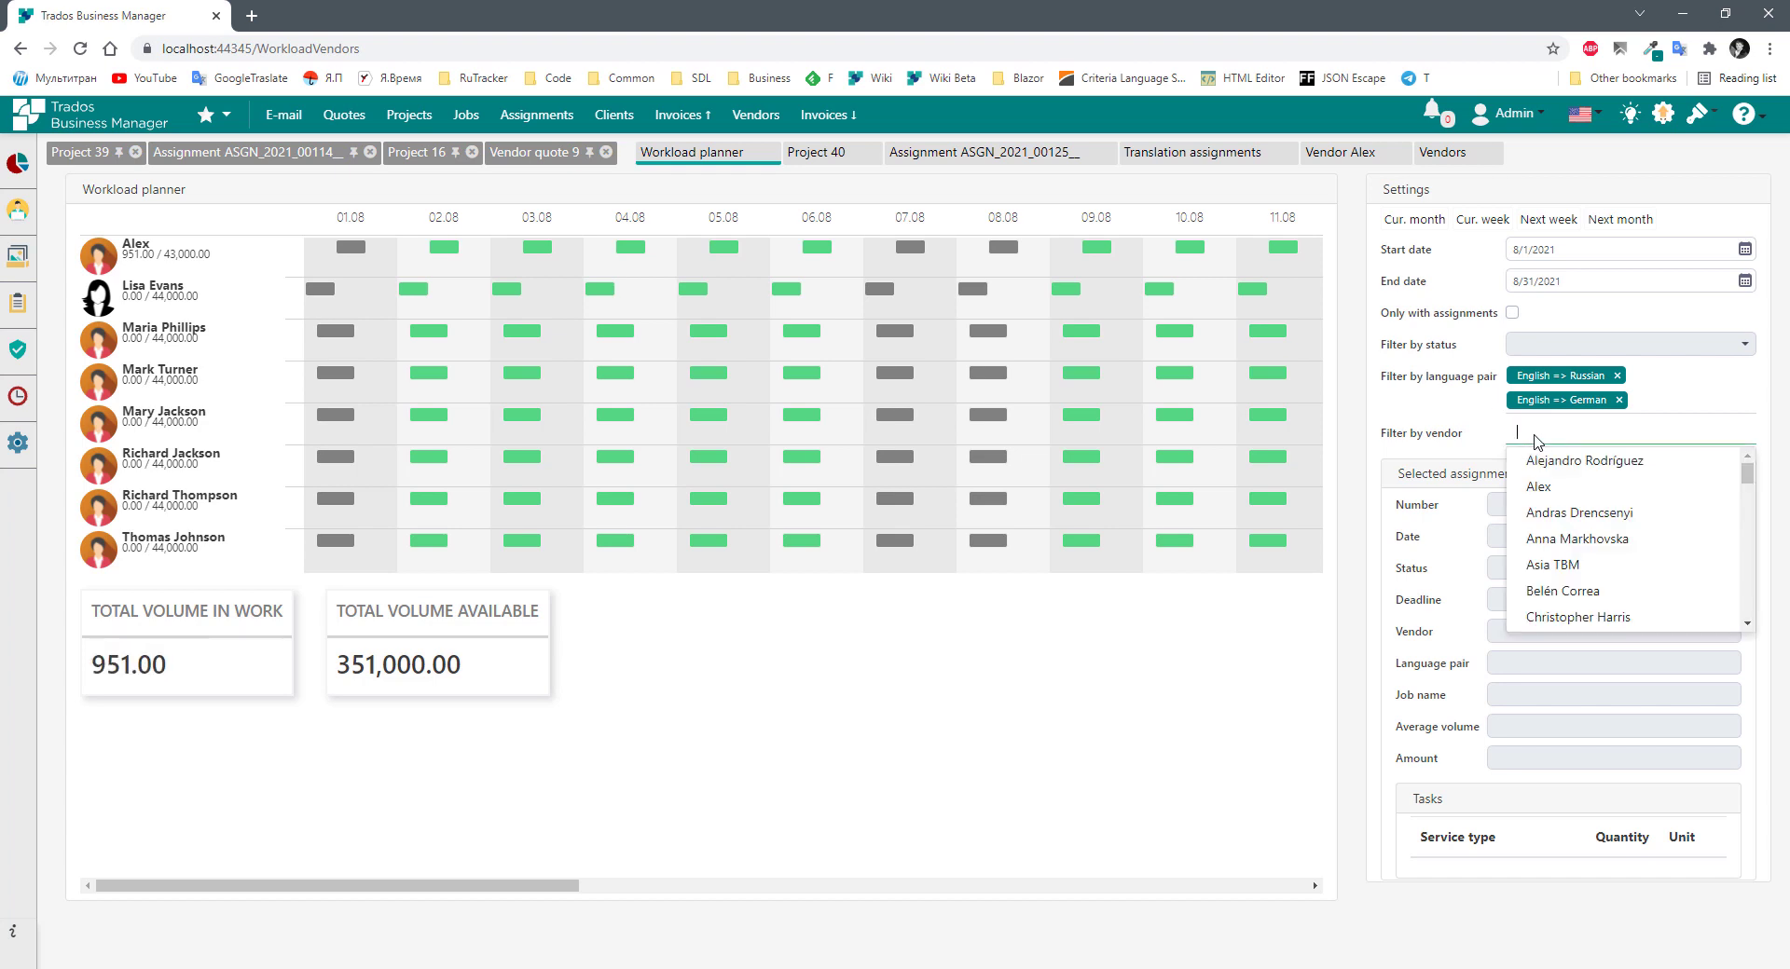
{"action": "left_click", "coordinate": [1617, 376]}
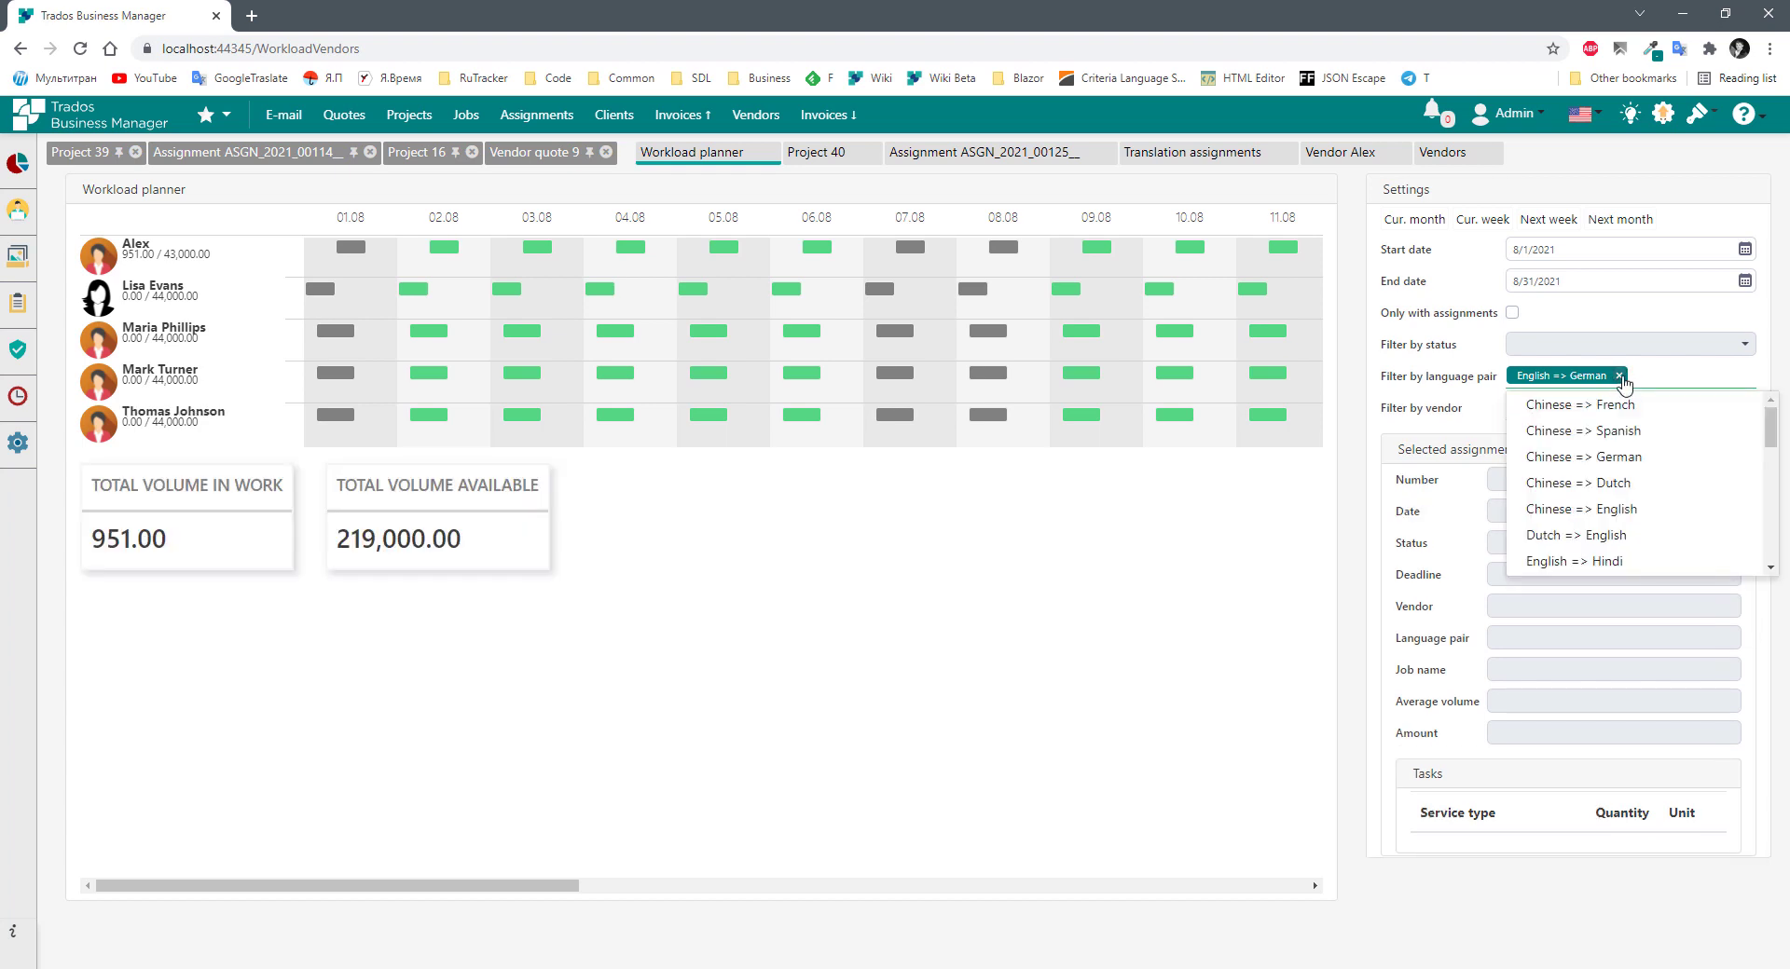
{"action": "left_click", "coordinate": [1619, 376]}
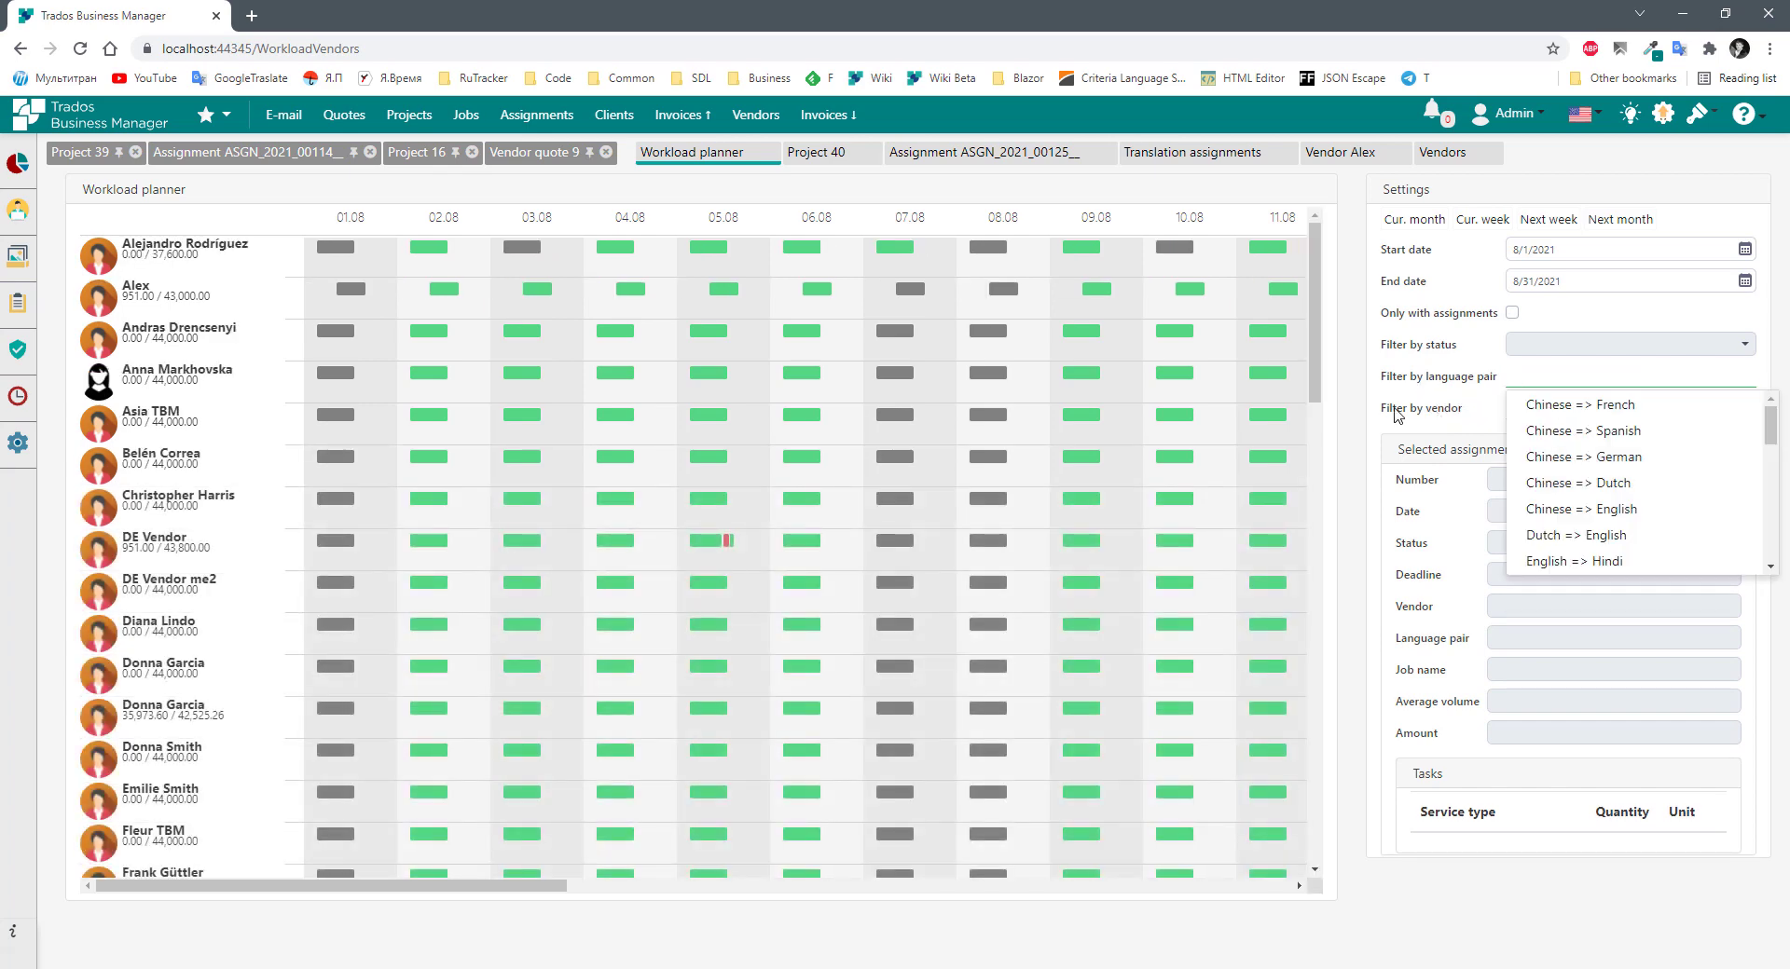
{"action": "left_click", "coordinate": [1532, 411]}
{"action": "left_click", "coordinate": [1549, 463]}
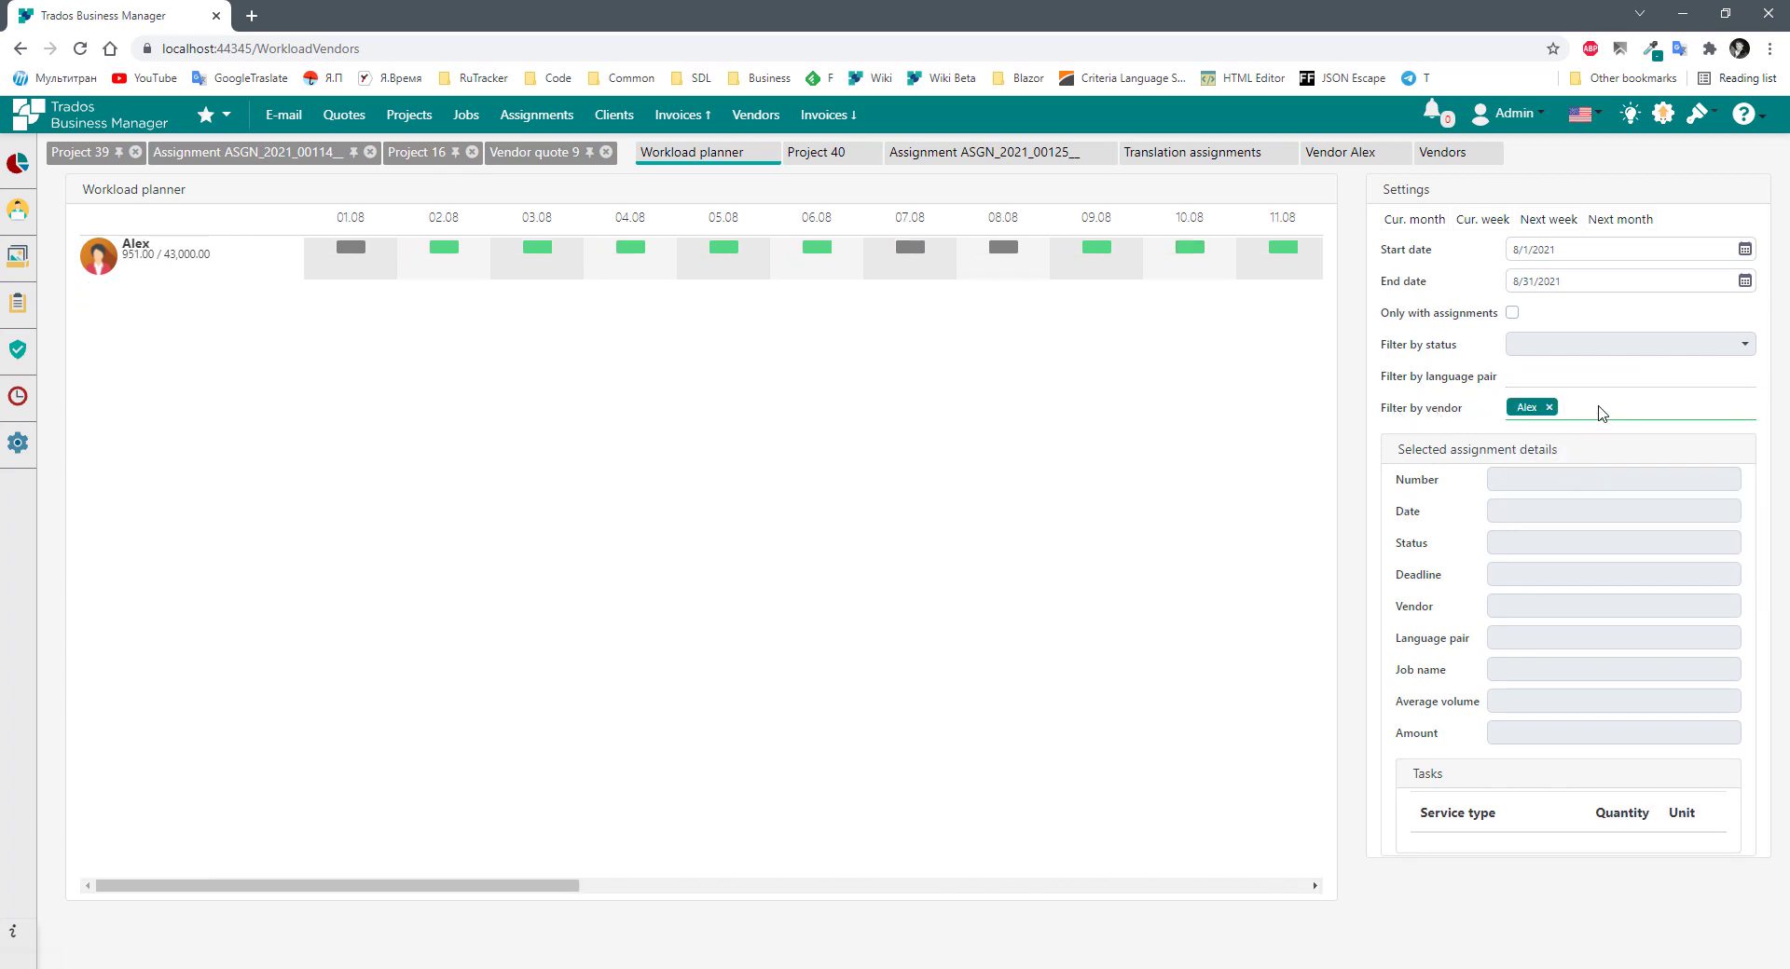
{"action": "left_click", "coordinate": [1566, 515]}
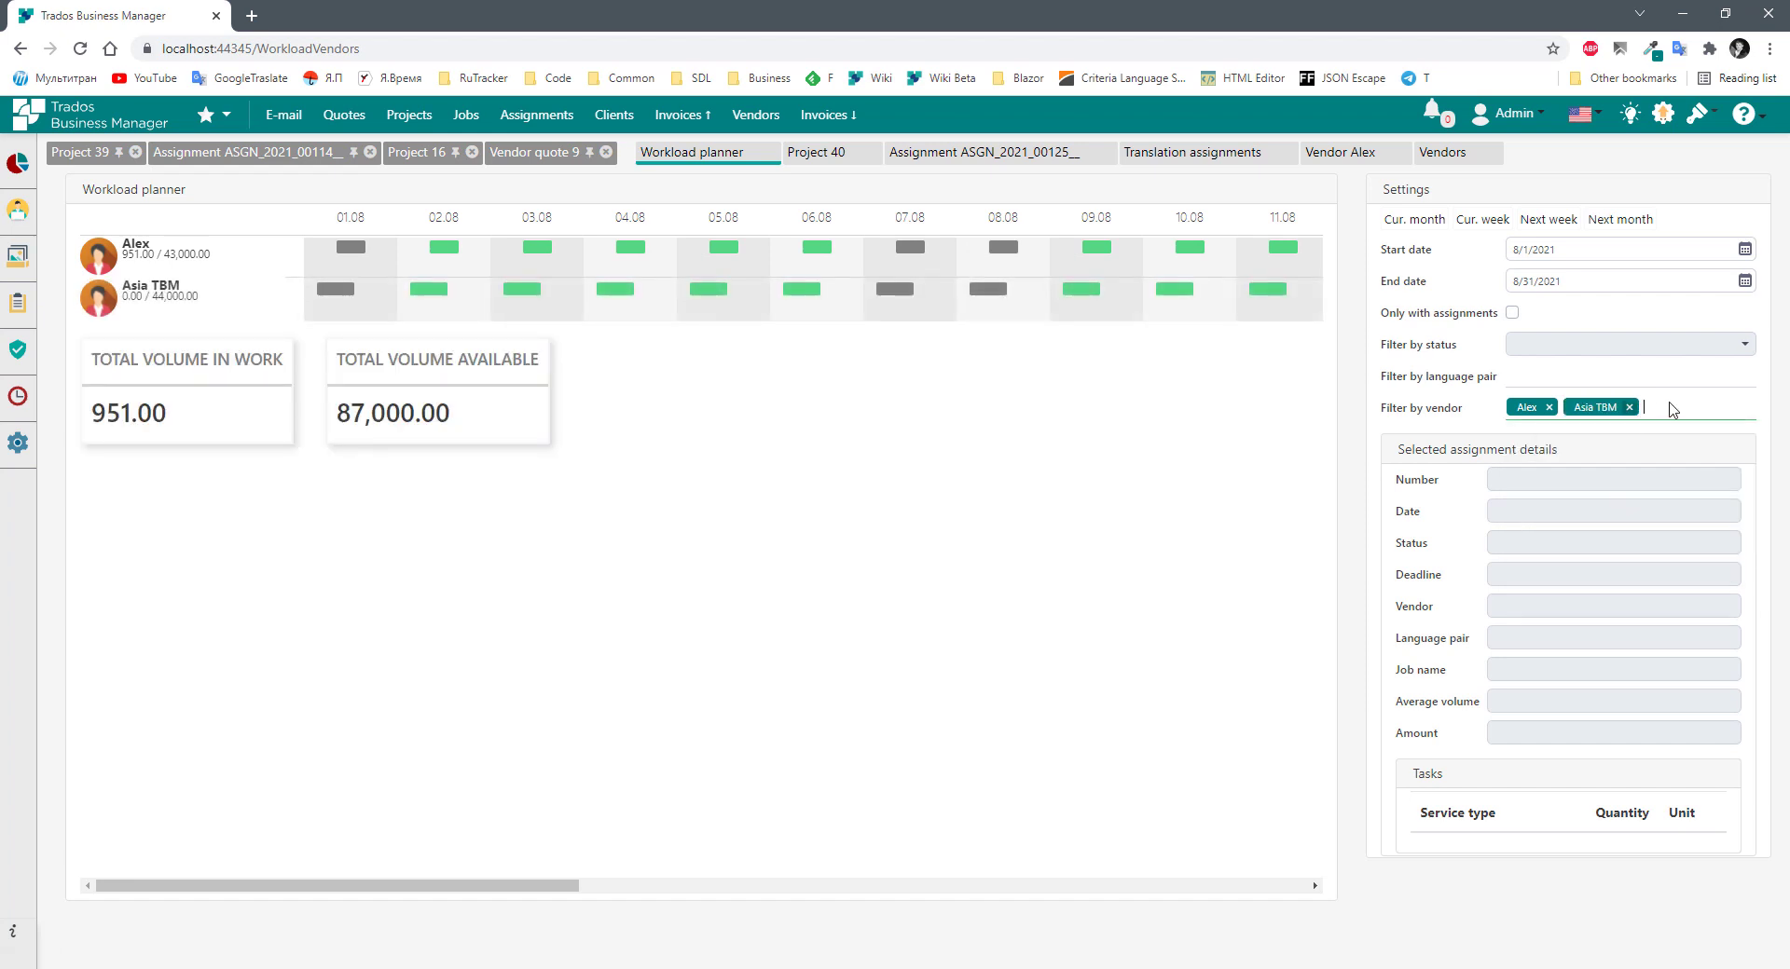
Add DE Vendor to the two vendors already selected in the workload filter.
{"action": "scroll", "coordinate": [1598, 510], "scroll_direction": "down", "scroll_amount": 3}
{"action": "scroll", "coordinate": [1590, 499], "scroll_direction": "up", "scroll_amount": 2}
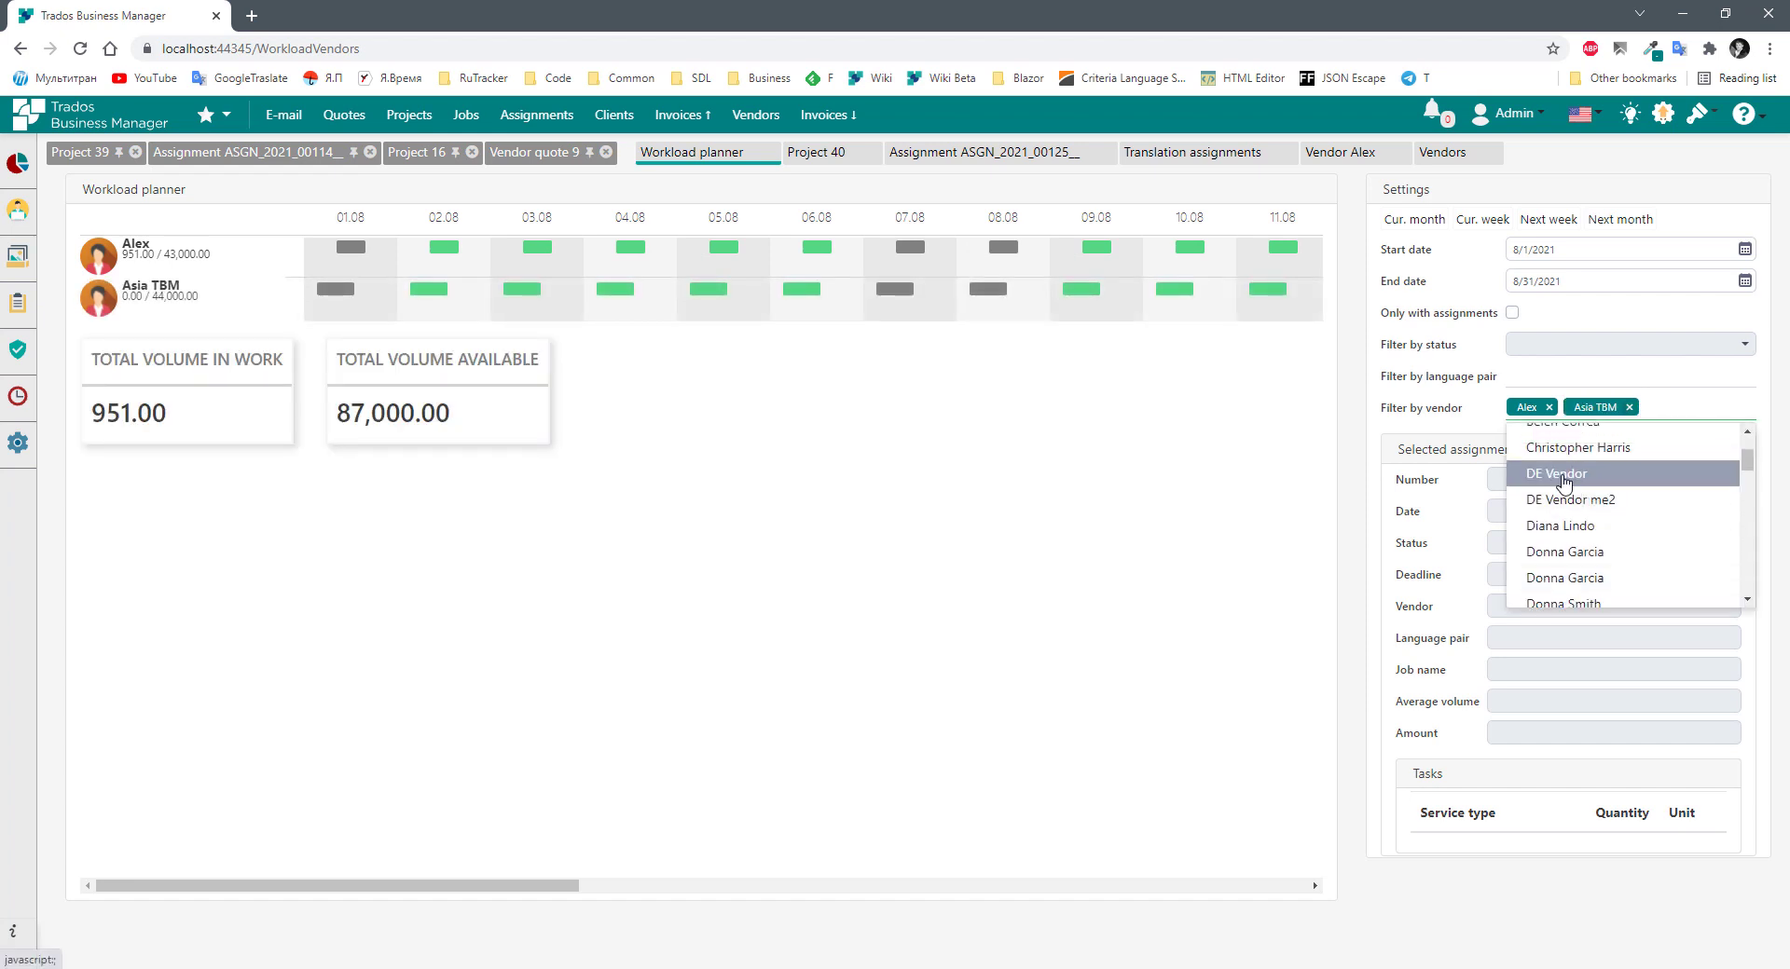
{"action": "left_click", "coordinate": [1578, 471]}
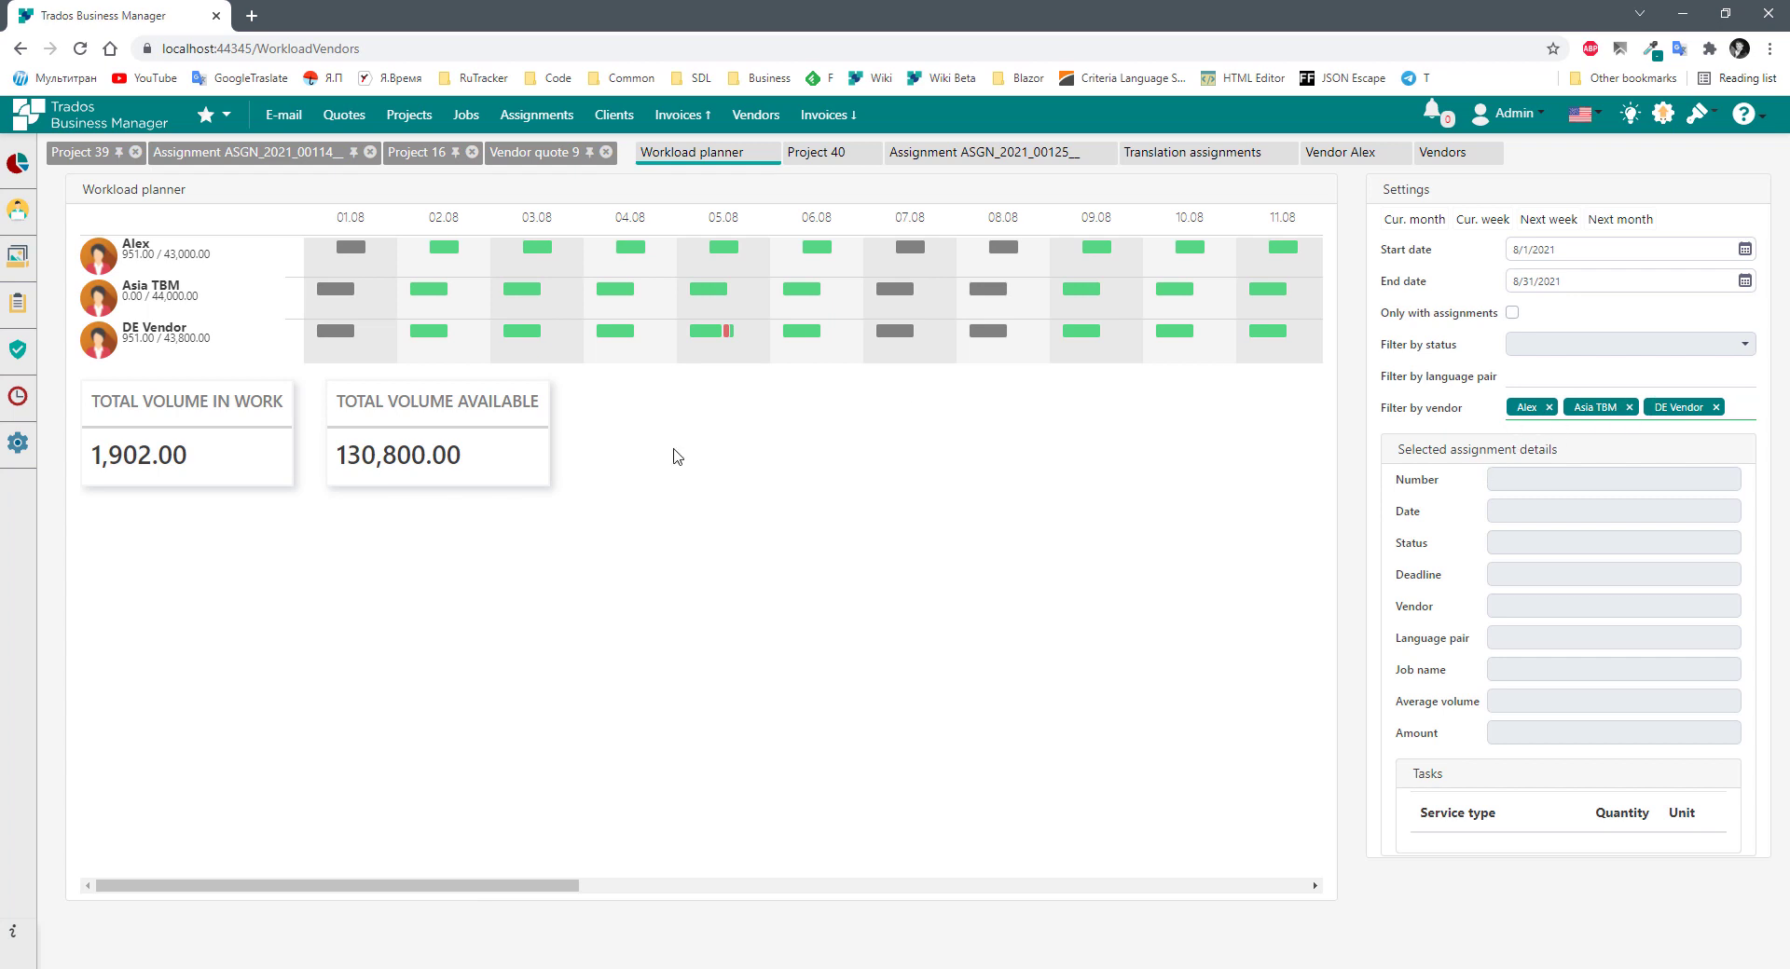
Review the details of the first vendor's assignment shown on 13.08 in the workload timeline.
{"action": "left_click_drag", "start_coordinate": [427, 888], "coordinate": [895, 887]}
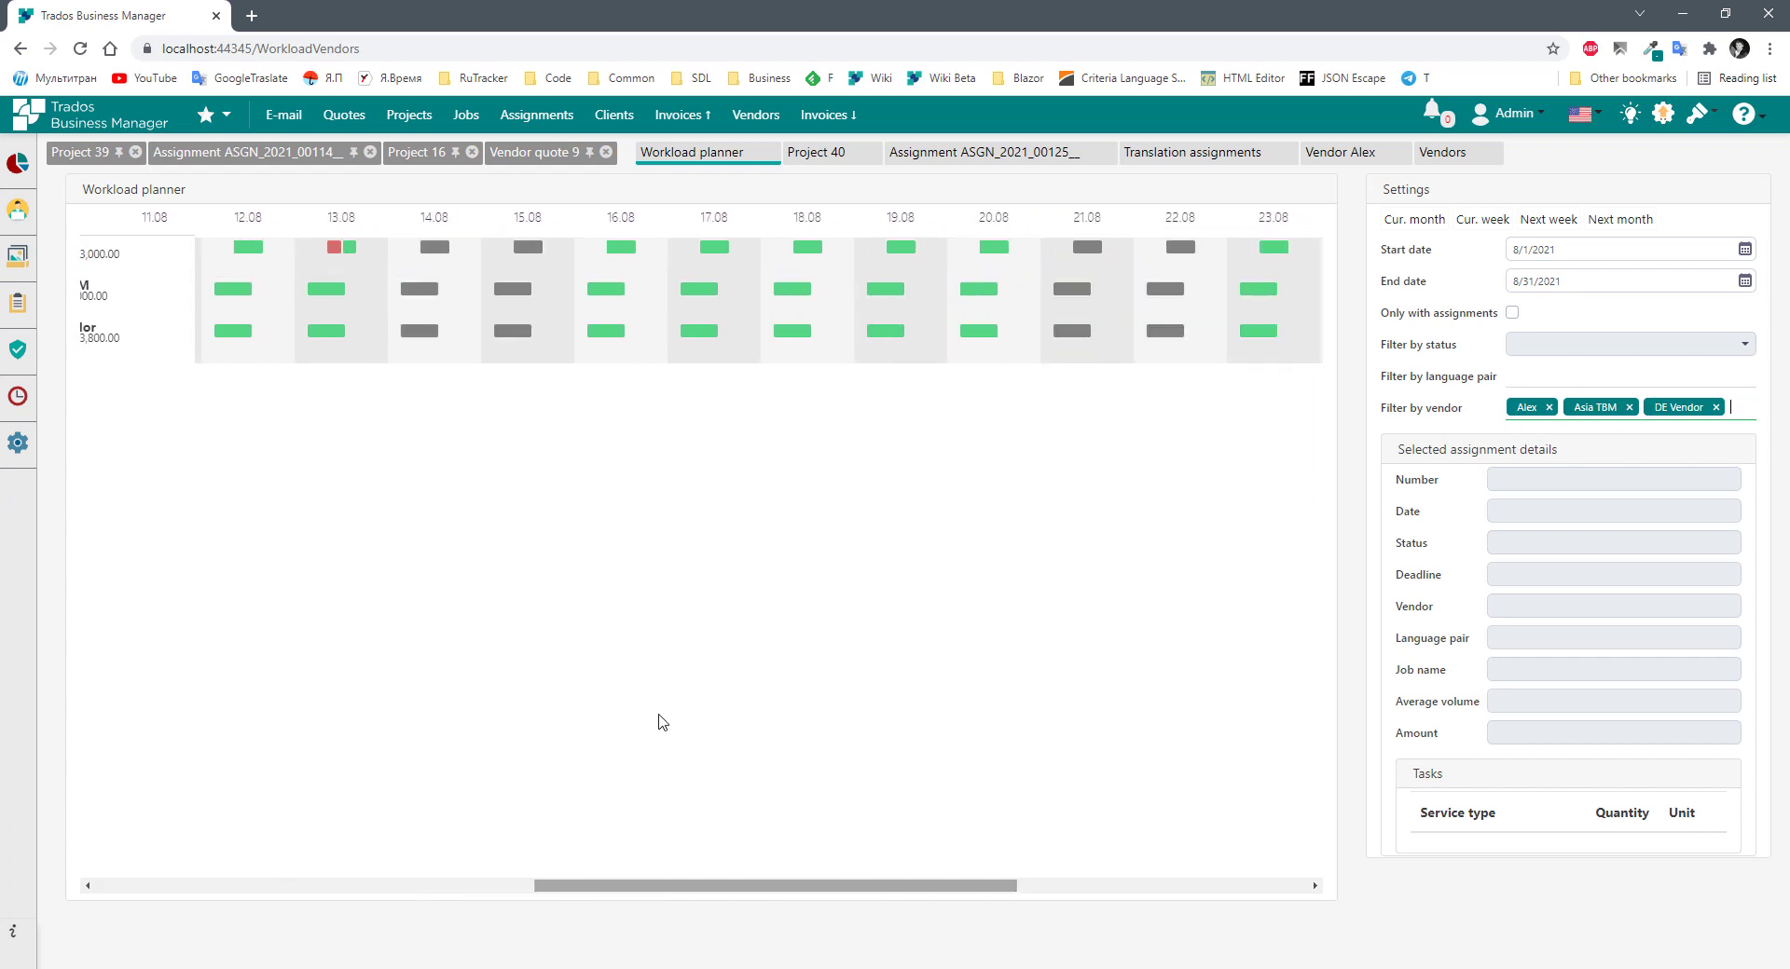
{"action": "left_click", "coordinate": [337, 252]}
{"action": "left_click", "coordinate": [308, 887]}
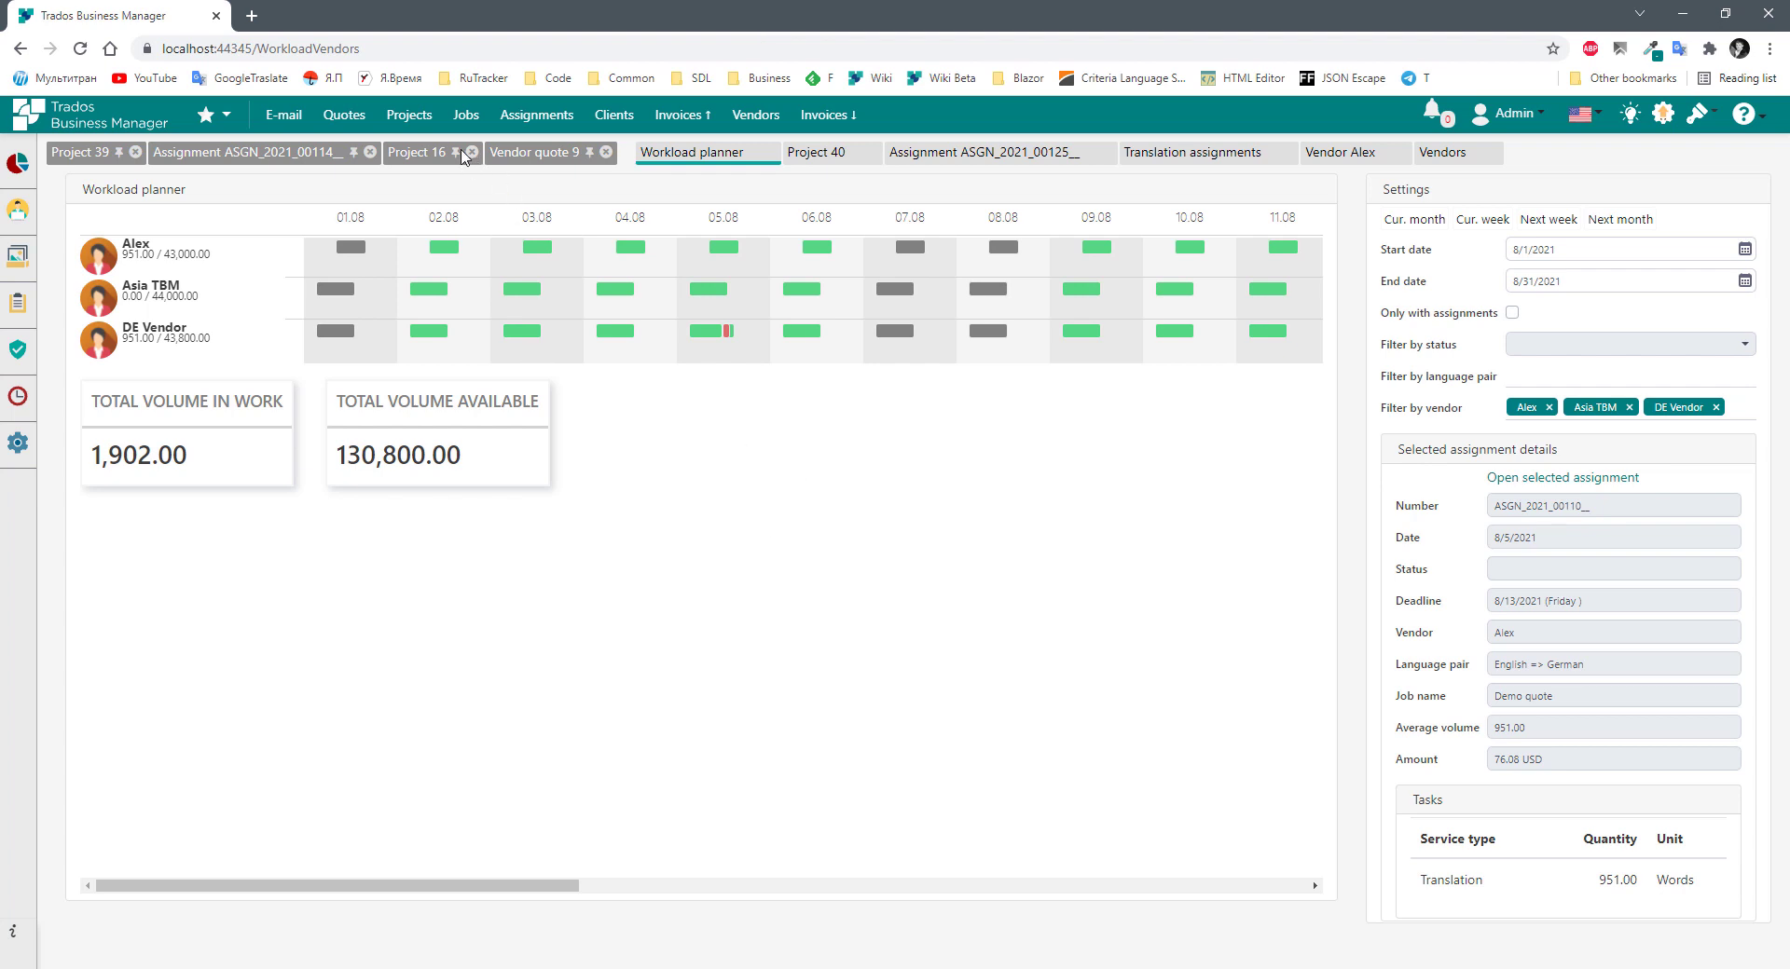
Open the quote titled Demo quote1 from the quotes list and start its quote planning.
{"action": "left_click", "coordinate": [412, 116]}
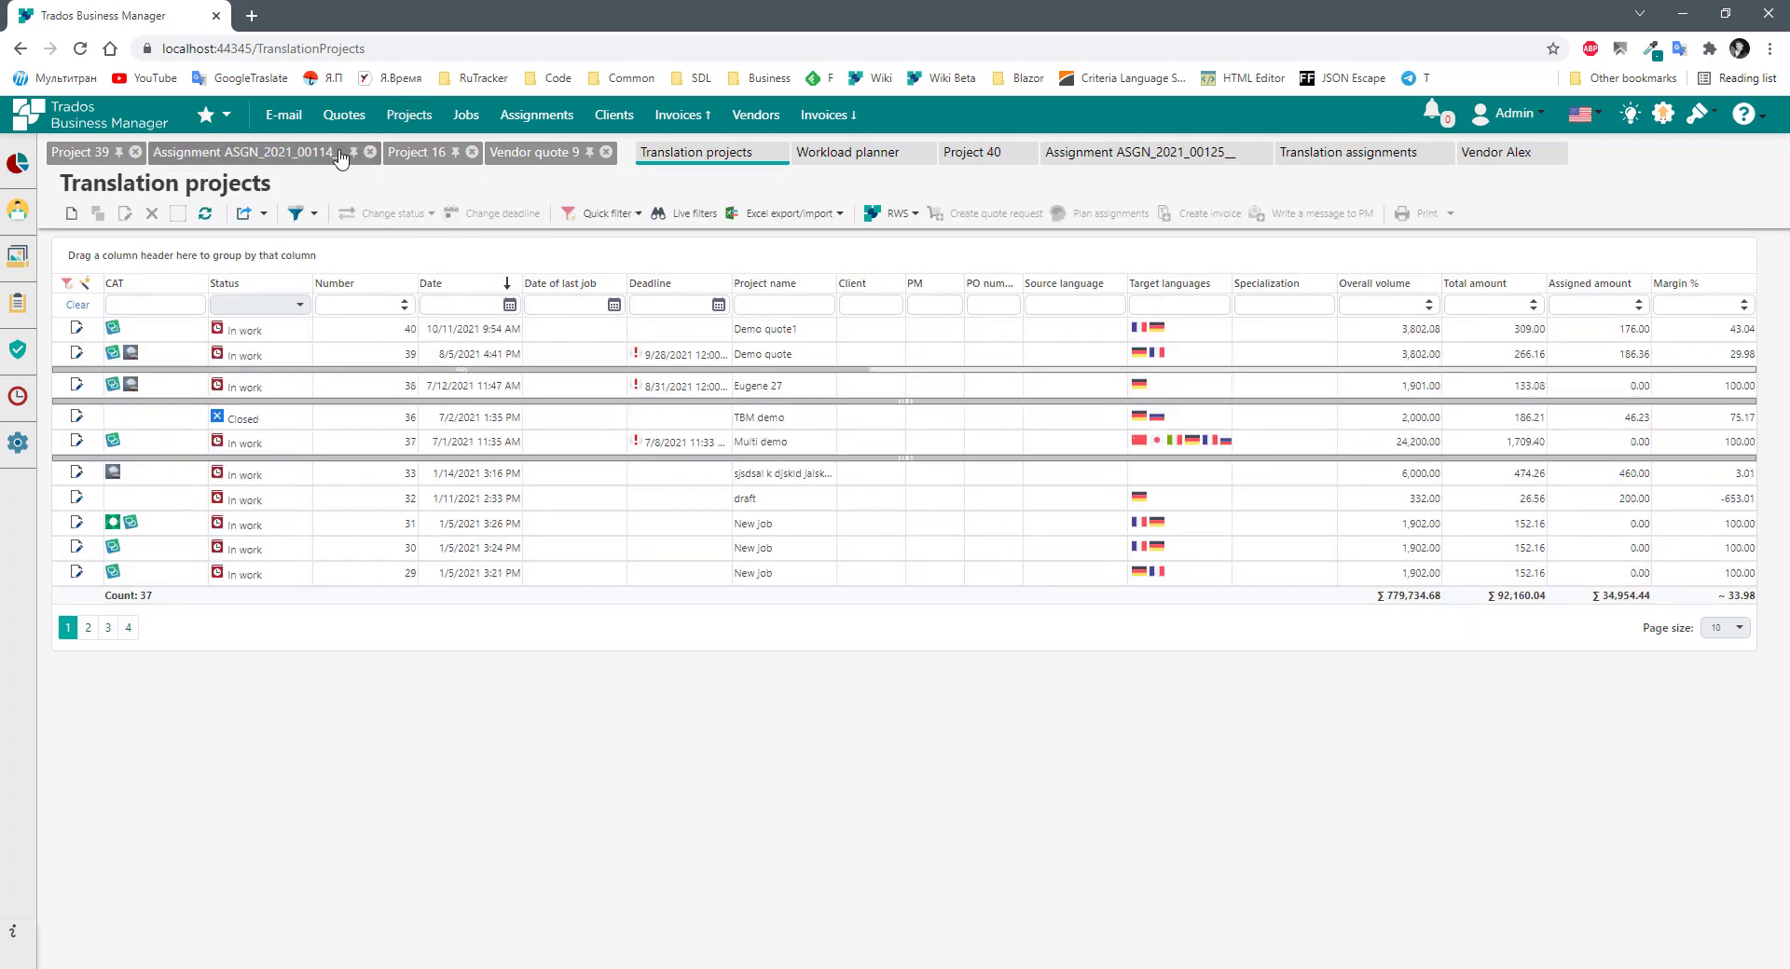
{"action": "left_click", "coordinate": [343, 116]}
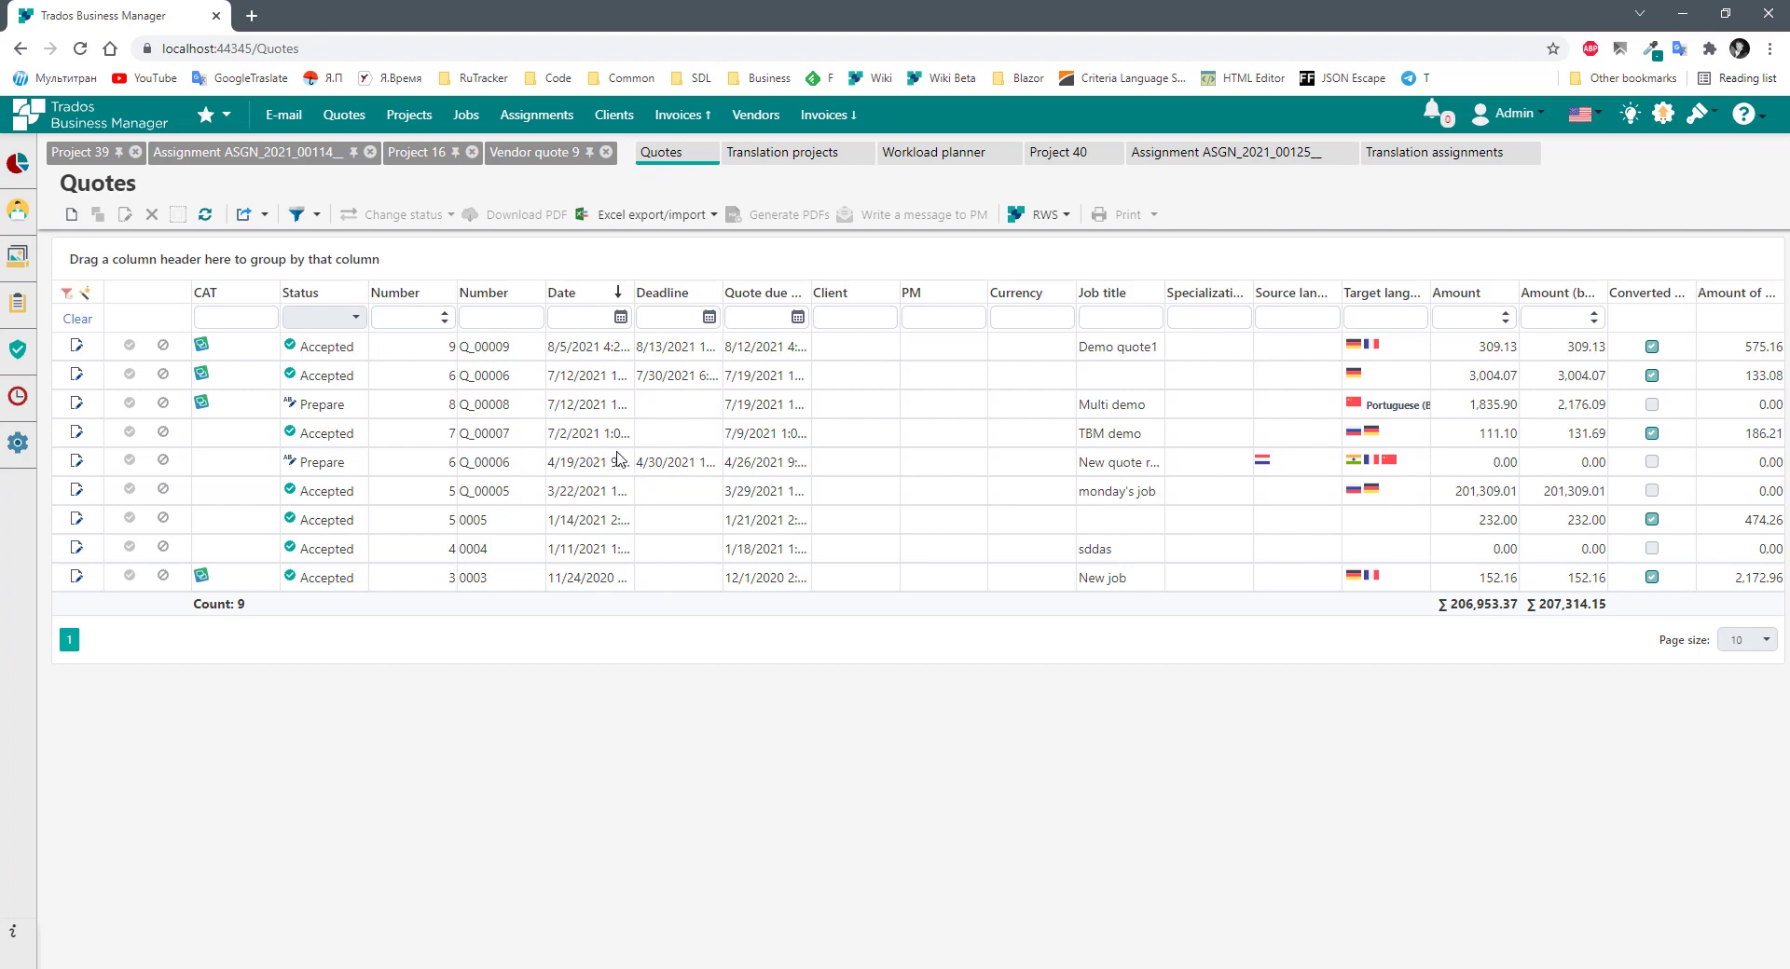
{"action": "double_click", "coordinate": [598, 348]}
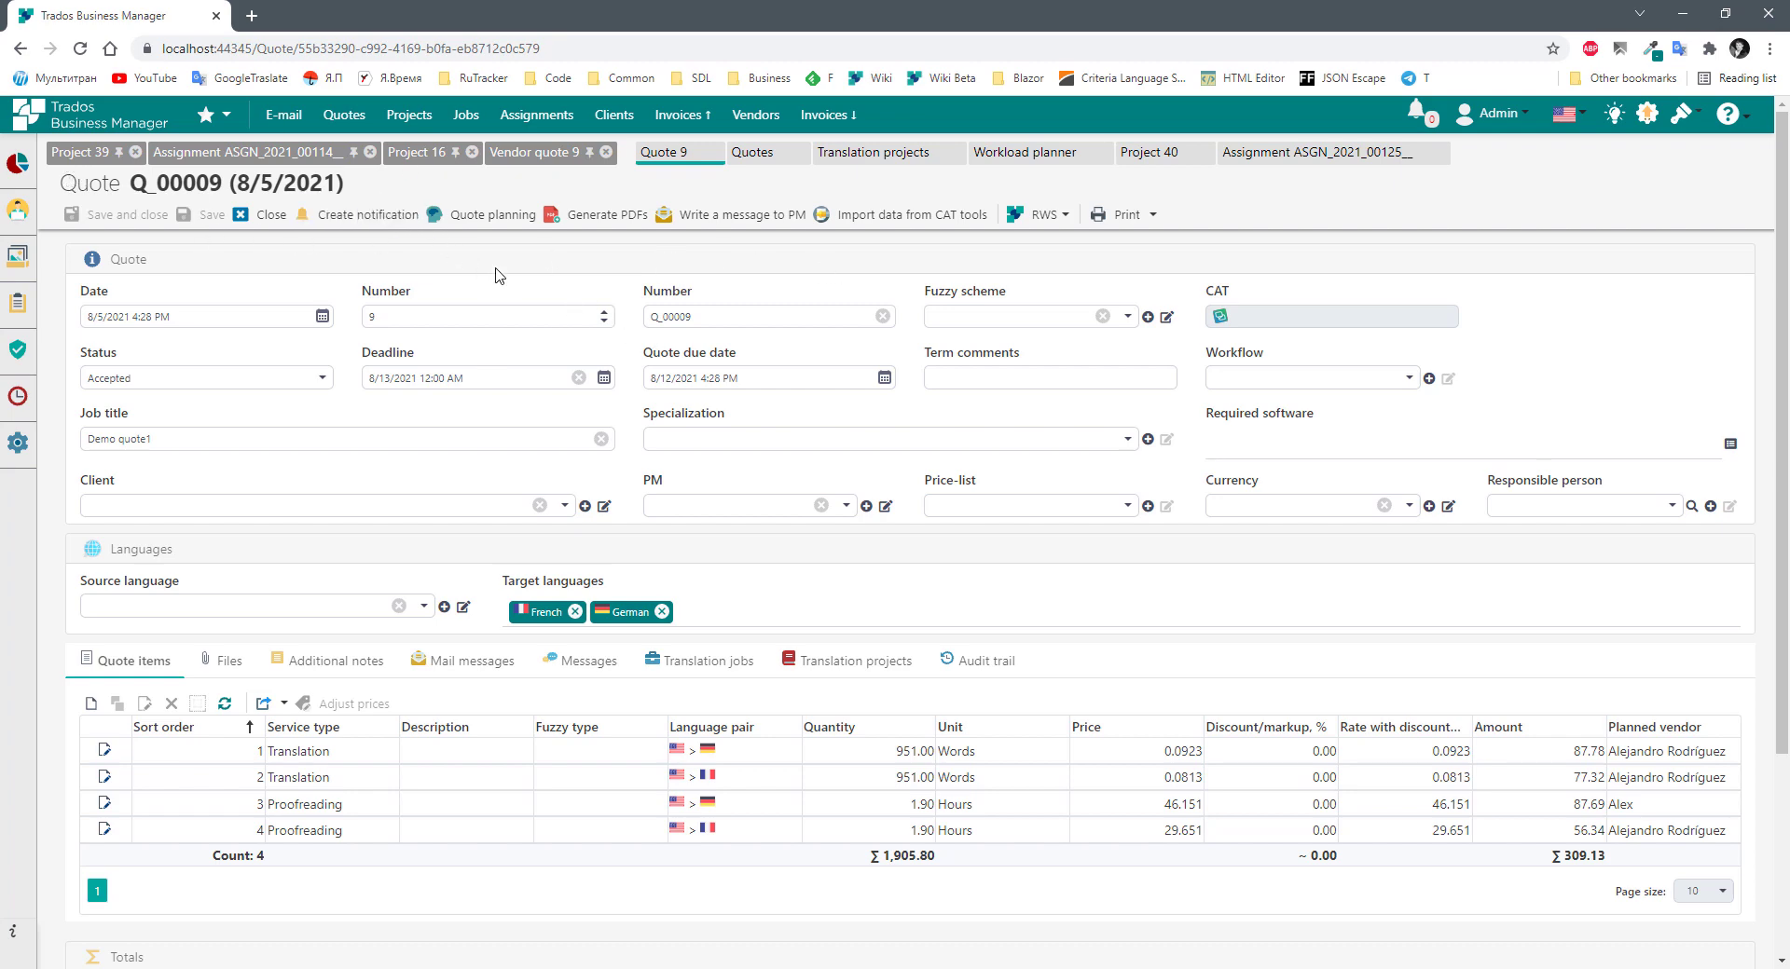
{"action": "left_click", "coordinate": [471, 215]}
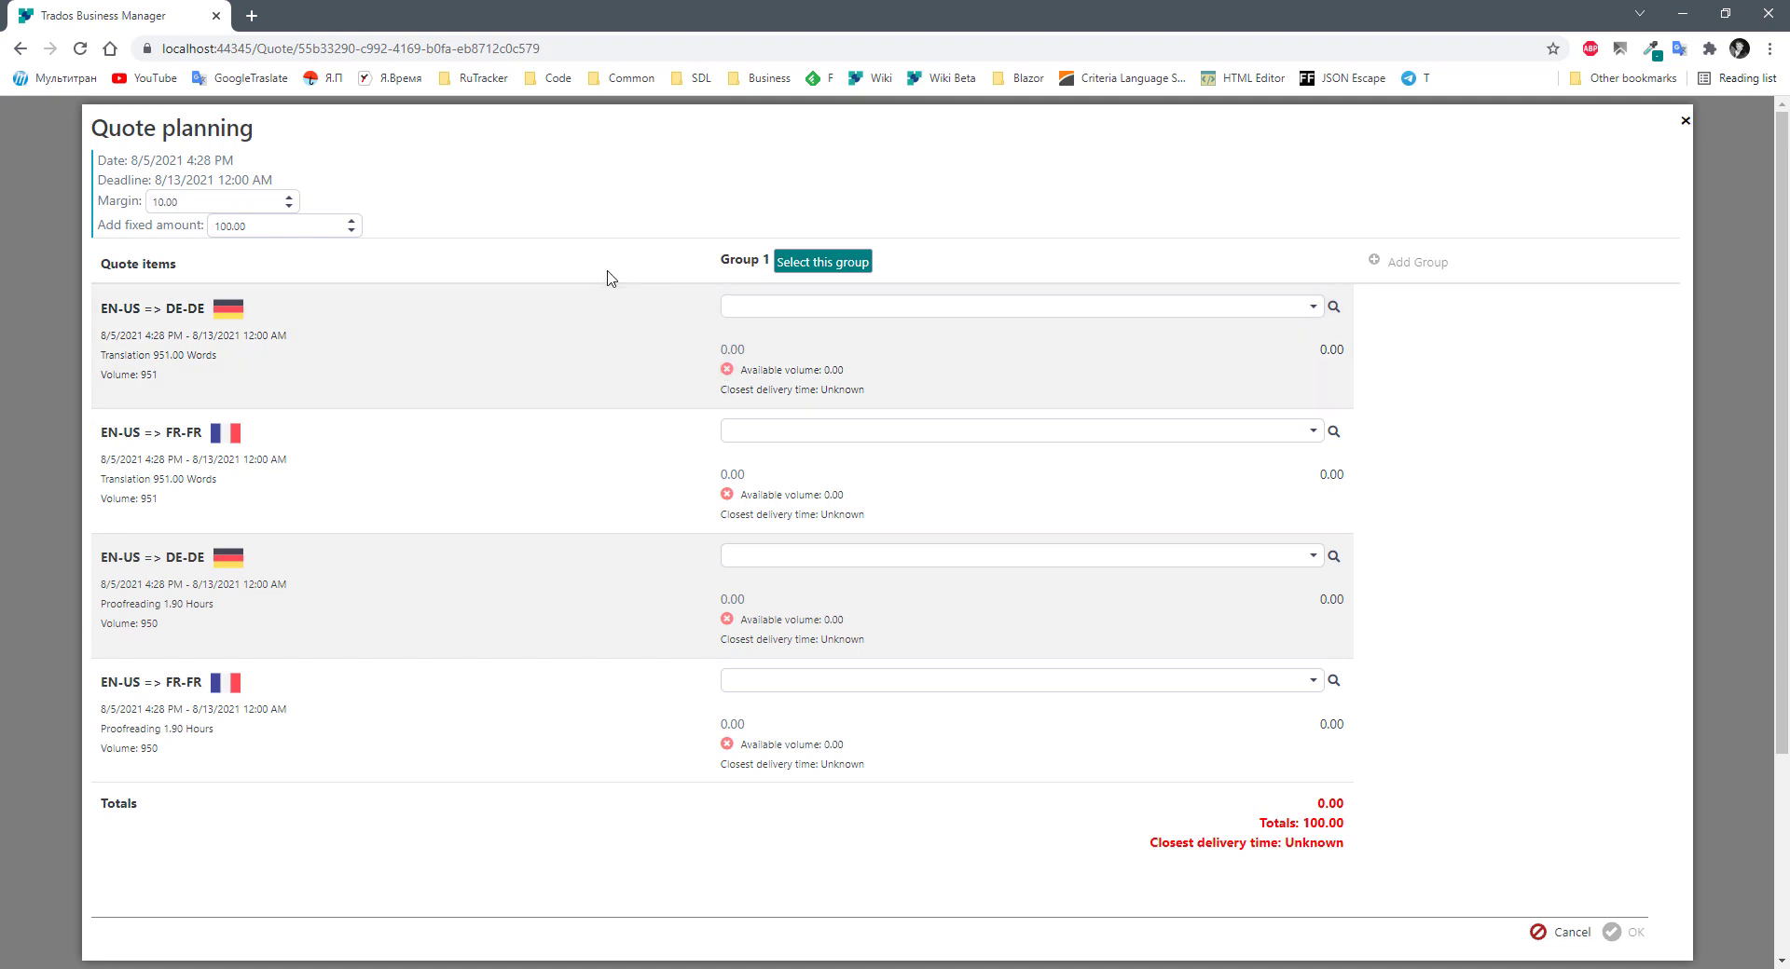
Review the plan's margin, fixed amount and deadline, along with the service and quantity of each quote item.
{"action": "left_click", "coordinate": [129, 204]}
{"action": "left_click", "coordinate": [244, 226]}
{"action": "left_click", "coordinate": [543, 229]}
{"action": "left_click_drag", "start_coordinate": [107, 180], "coordinate": [261, 180]}
{"action": "left_click", "coordinate": [476, 197]}
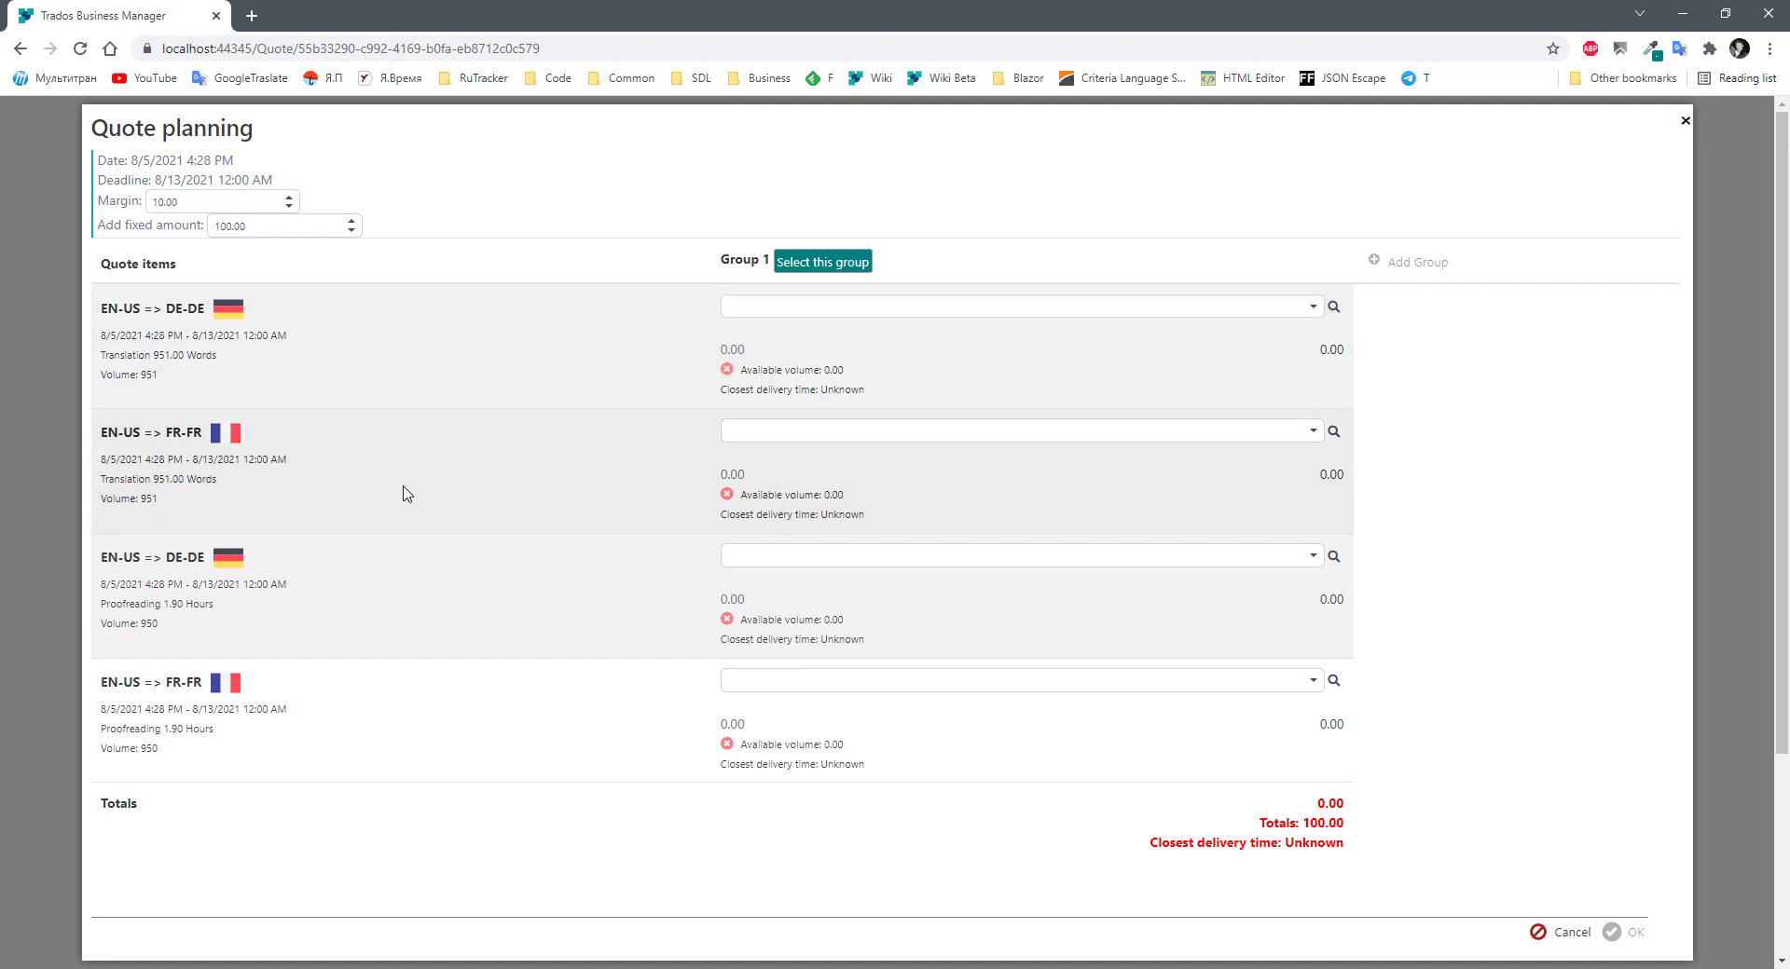
{"action": "left_click_drag", "start_coordinate": [114, 356], "coordinate": [165, 355]}
{"action": "left_click_drag", "start_coordinate": [113, 479], "coordinate": [215, 479]}
{"action": "left_click_drag", "start_coordinate": [110, 604], "coordinate": [192, 605]}
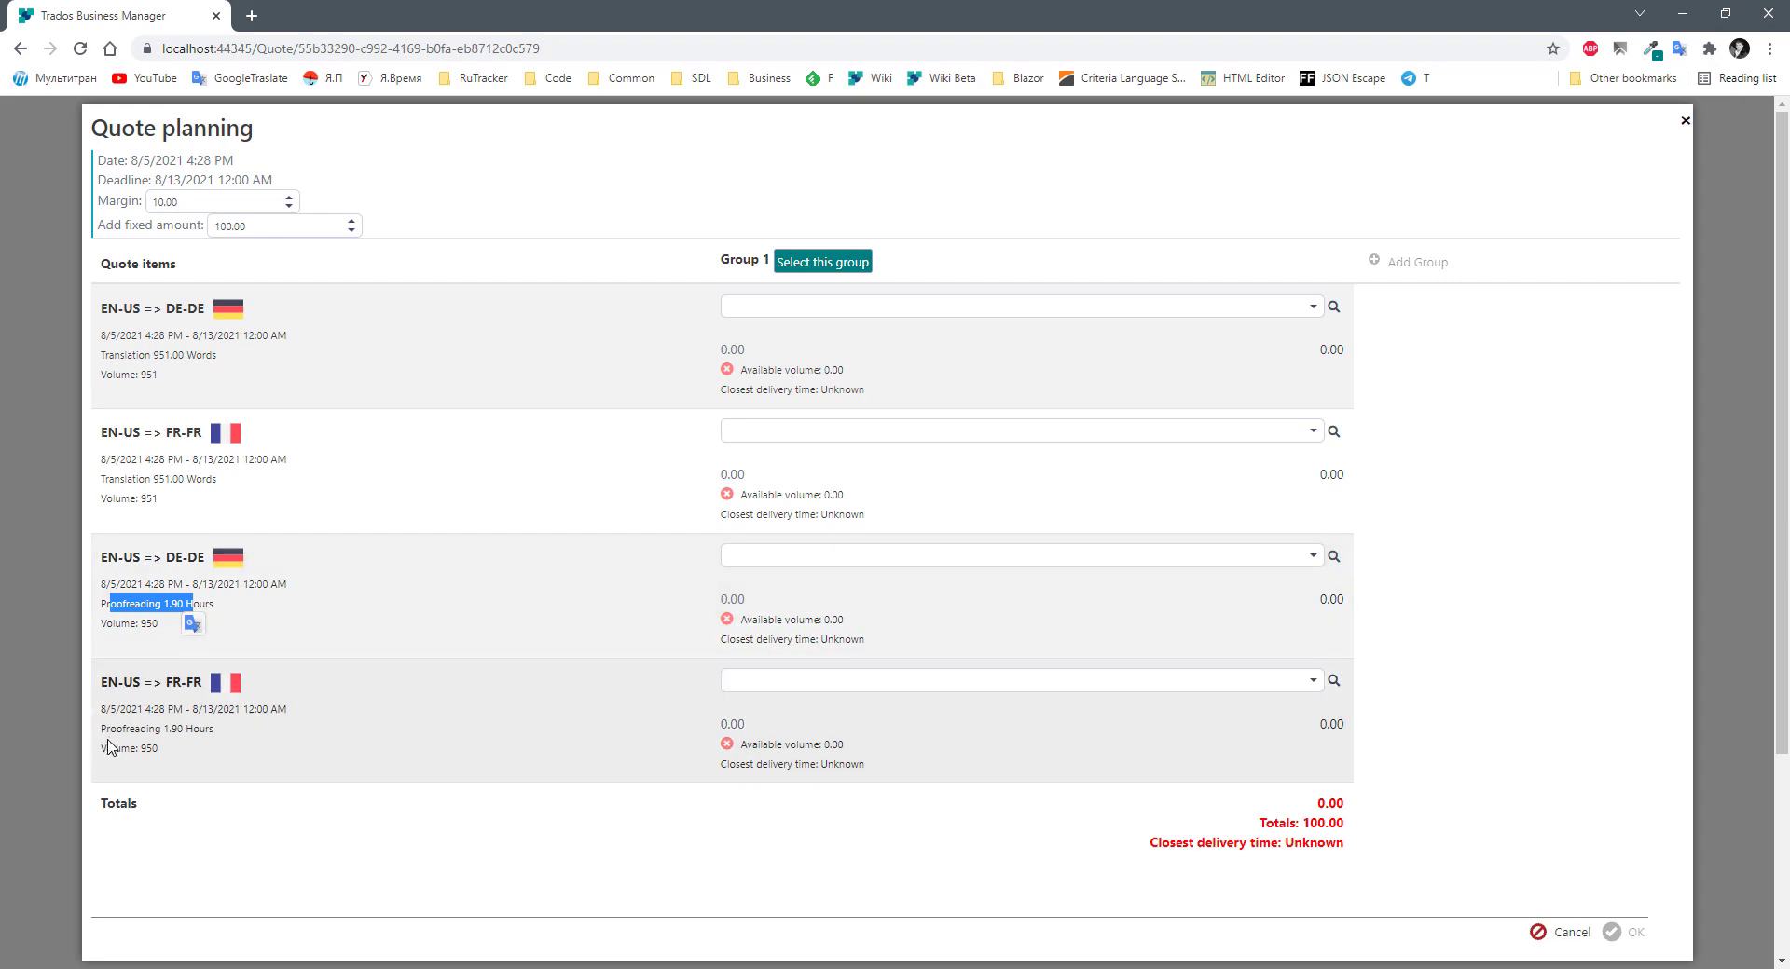
{"action": "left_click_drag", "start_coordinate": [110, 729], "coordinate": [183, 729]}
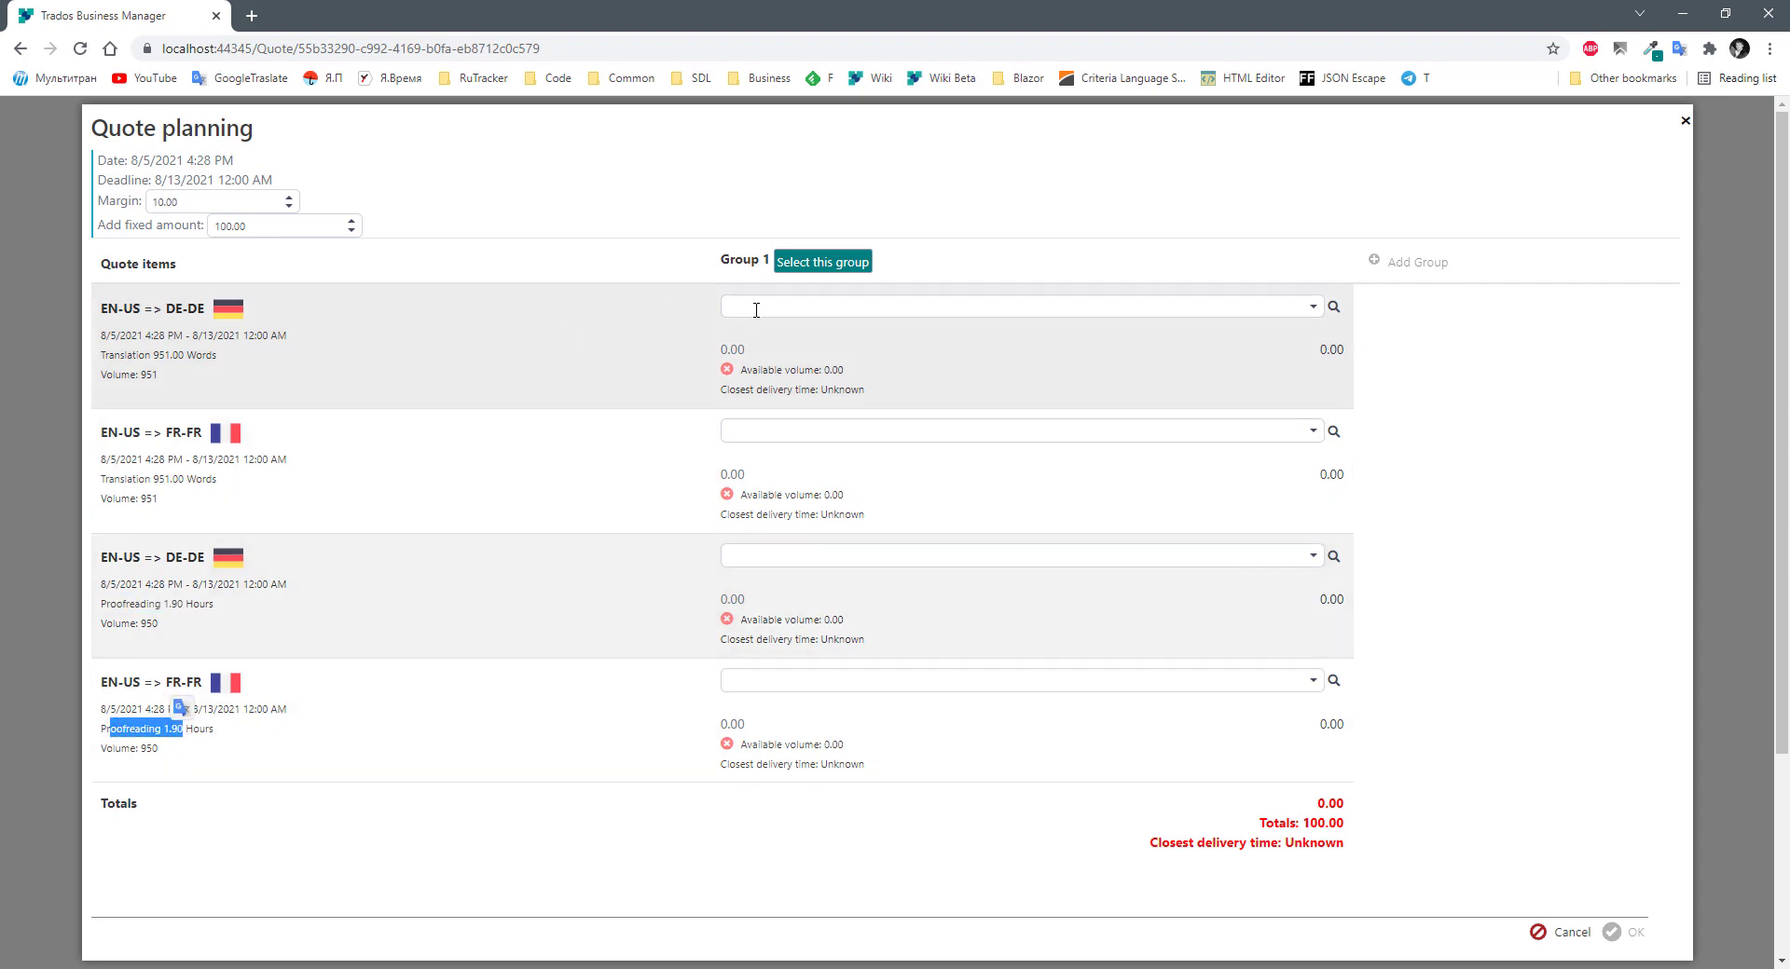
Assign the second listed vendor to the EN-US => DE-DE translation item in Group 1 and check its cost.
{"action": "left_click", "coordinate": [756, 311]}
{"action": "left_click", "coordinate": [788, 376]}
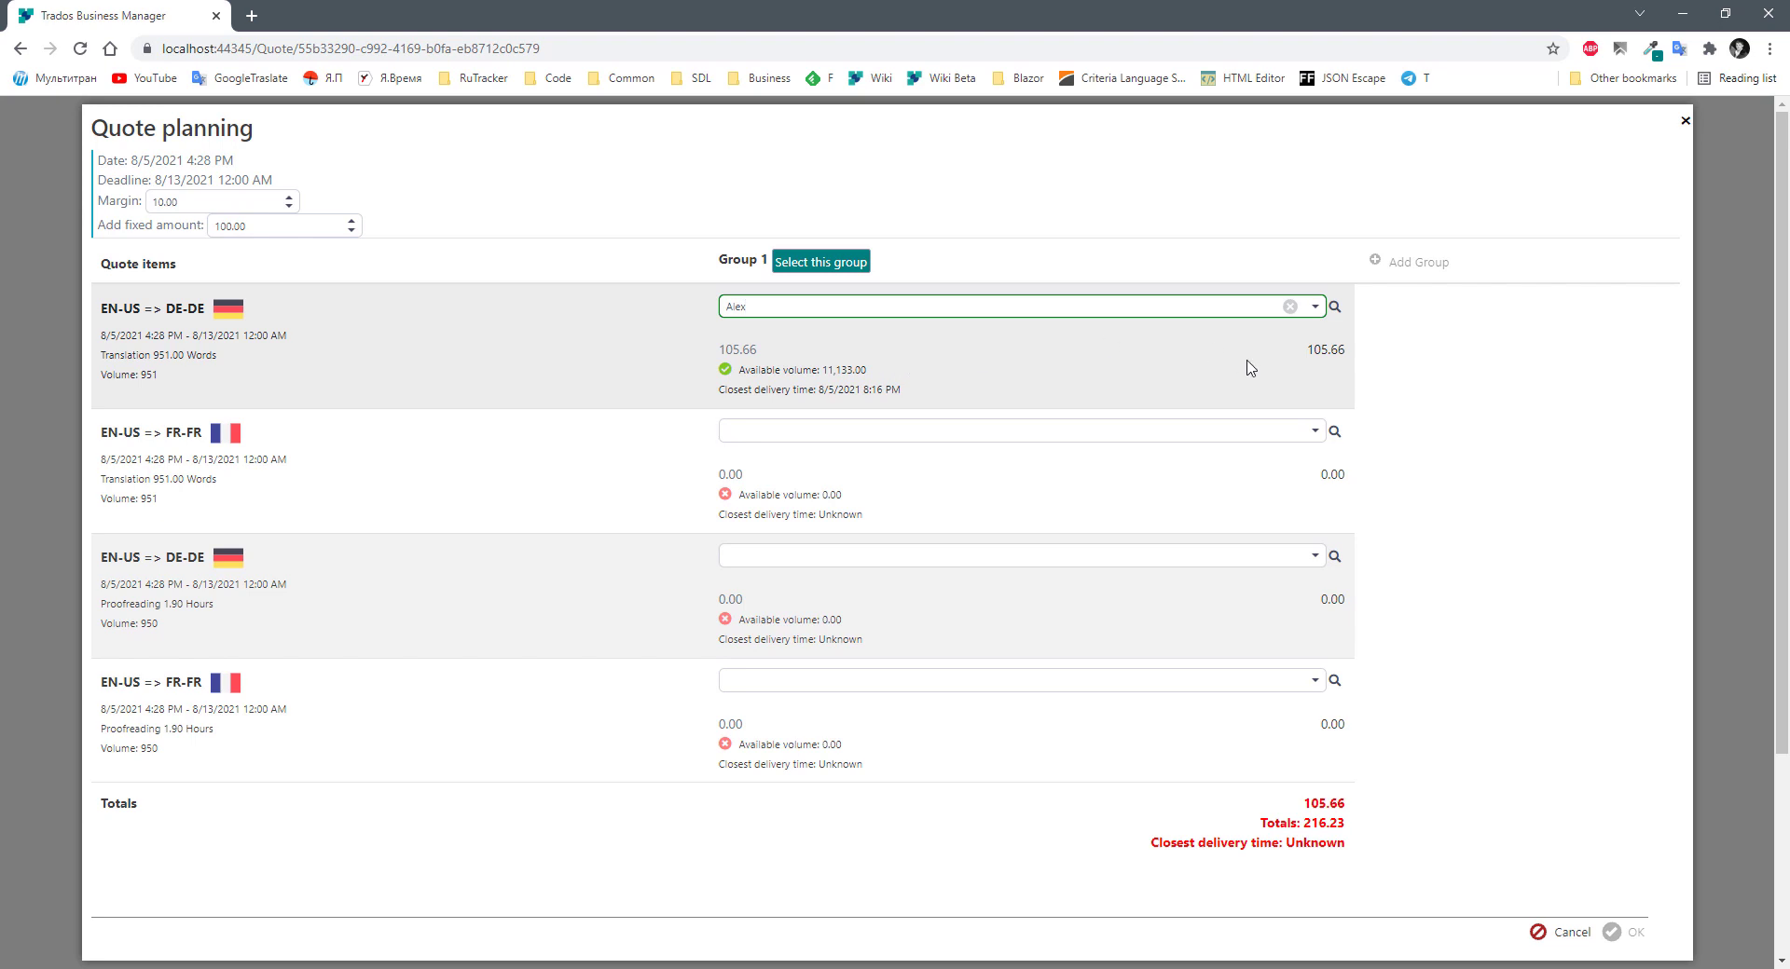
{"action": "left_click_drag", "start_coordinate": [1306, 351], "coordinate": [1342, 354]}
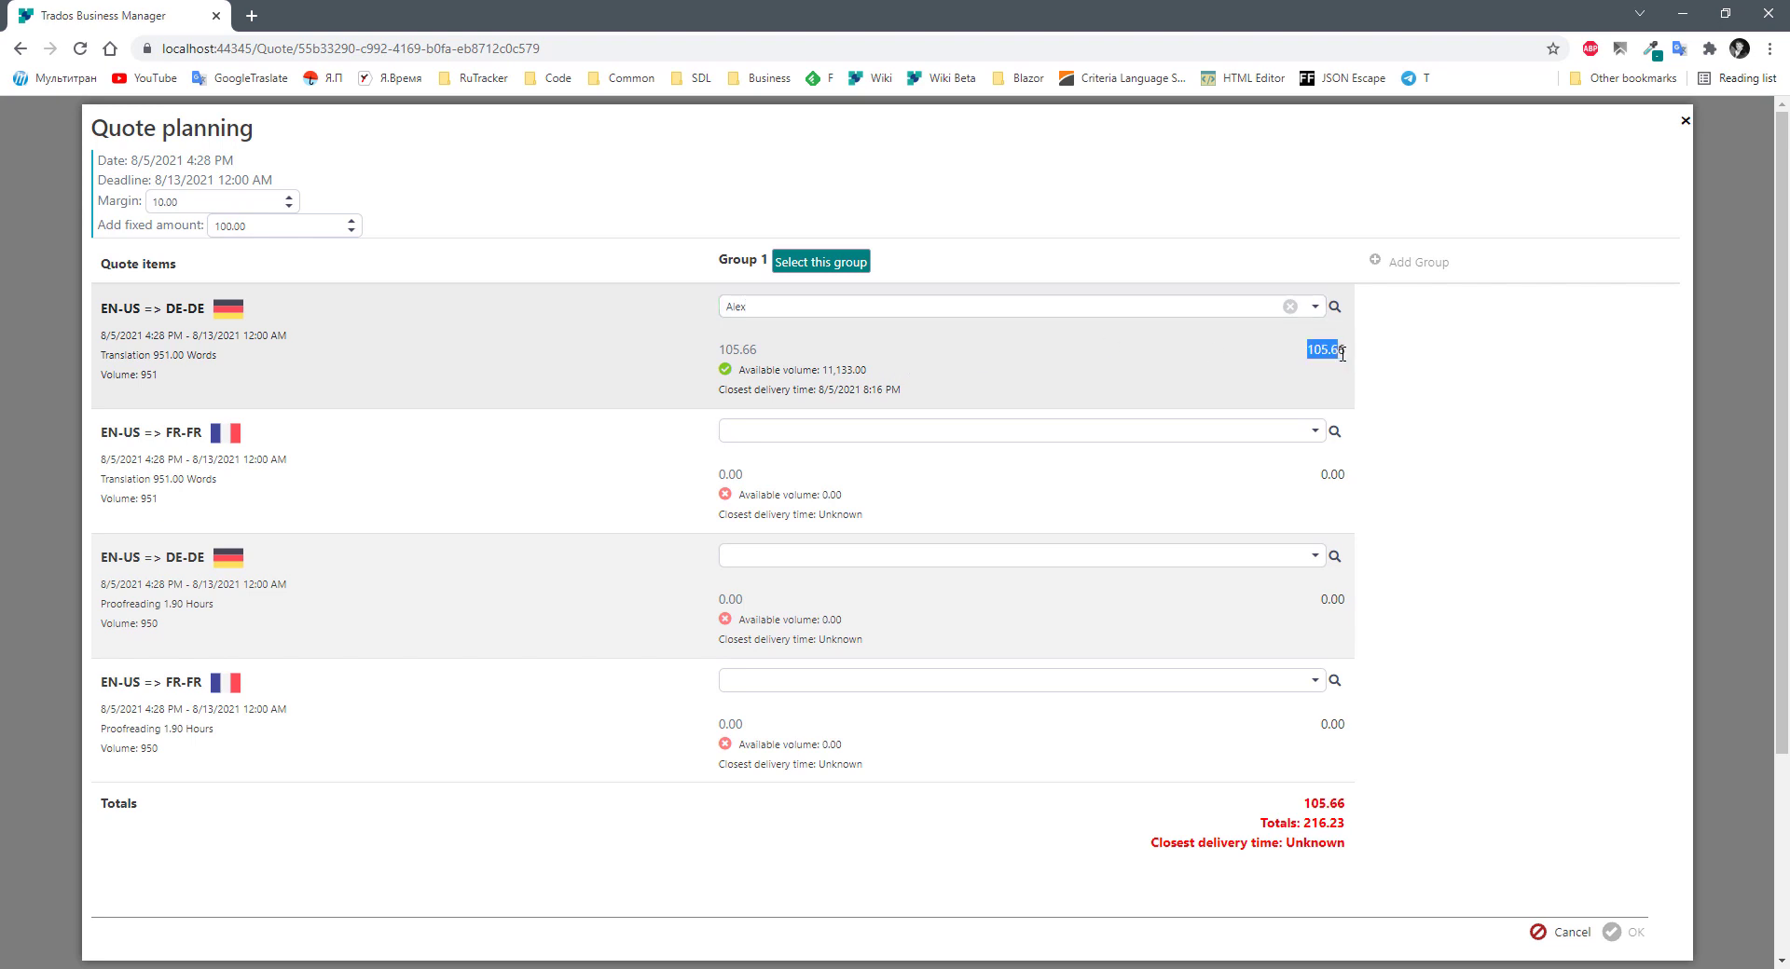
{"action": "left_click", "coordinate": [1280, 380]}
Assign the first listed vendor to the French translation and to both proofreading items in Group 1.
{"action": "left_click", "coordinate": [773, 431]}
{"action": "left_click", "coordinate": [770, 480]}
{"action": "left_click", "coordinate": [764, 557]}
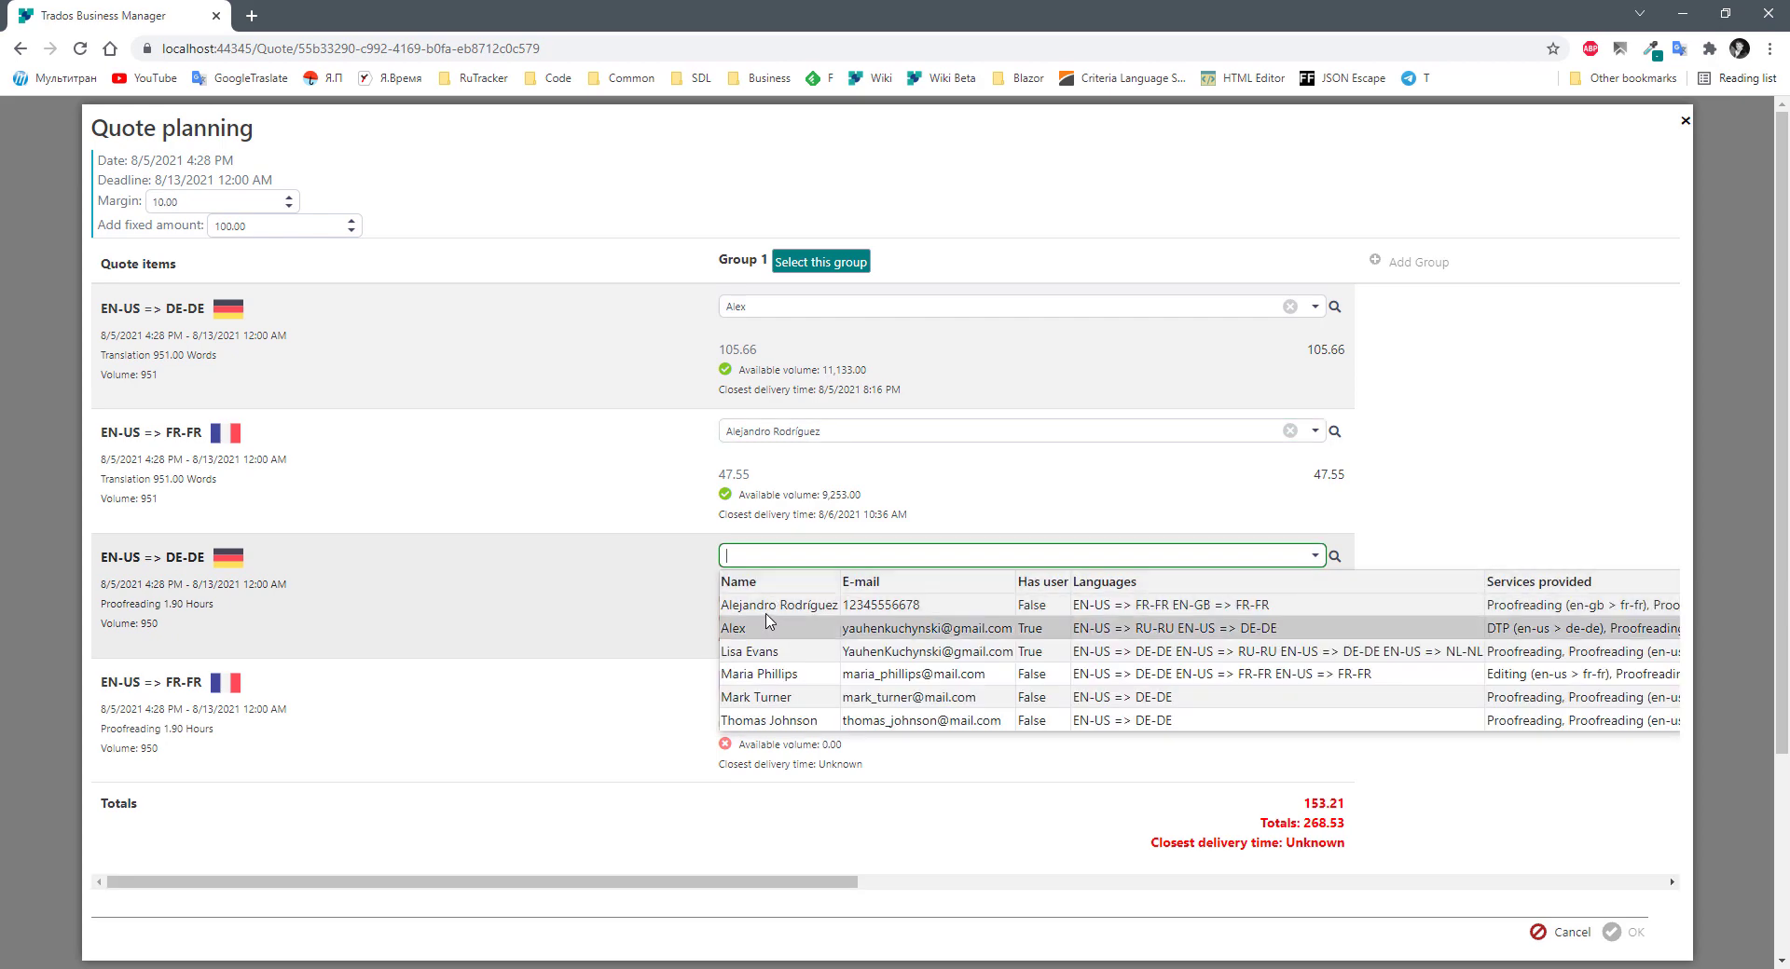
{"action": "left_click", "coordinate": [769, 605]}
{"action": "left_click", "coordinate": [761, 679]}
{"action": "left_click", "coordinate": [737, 729]}
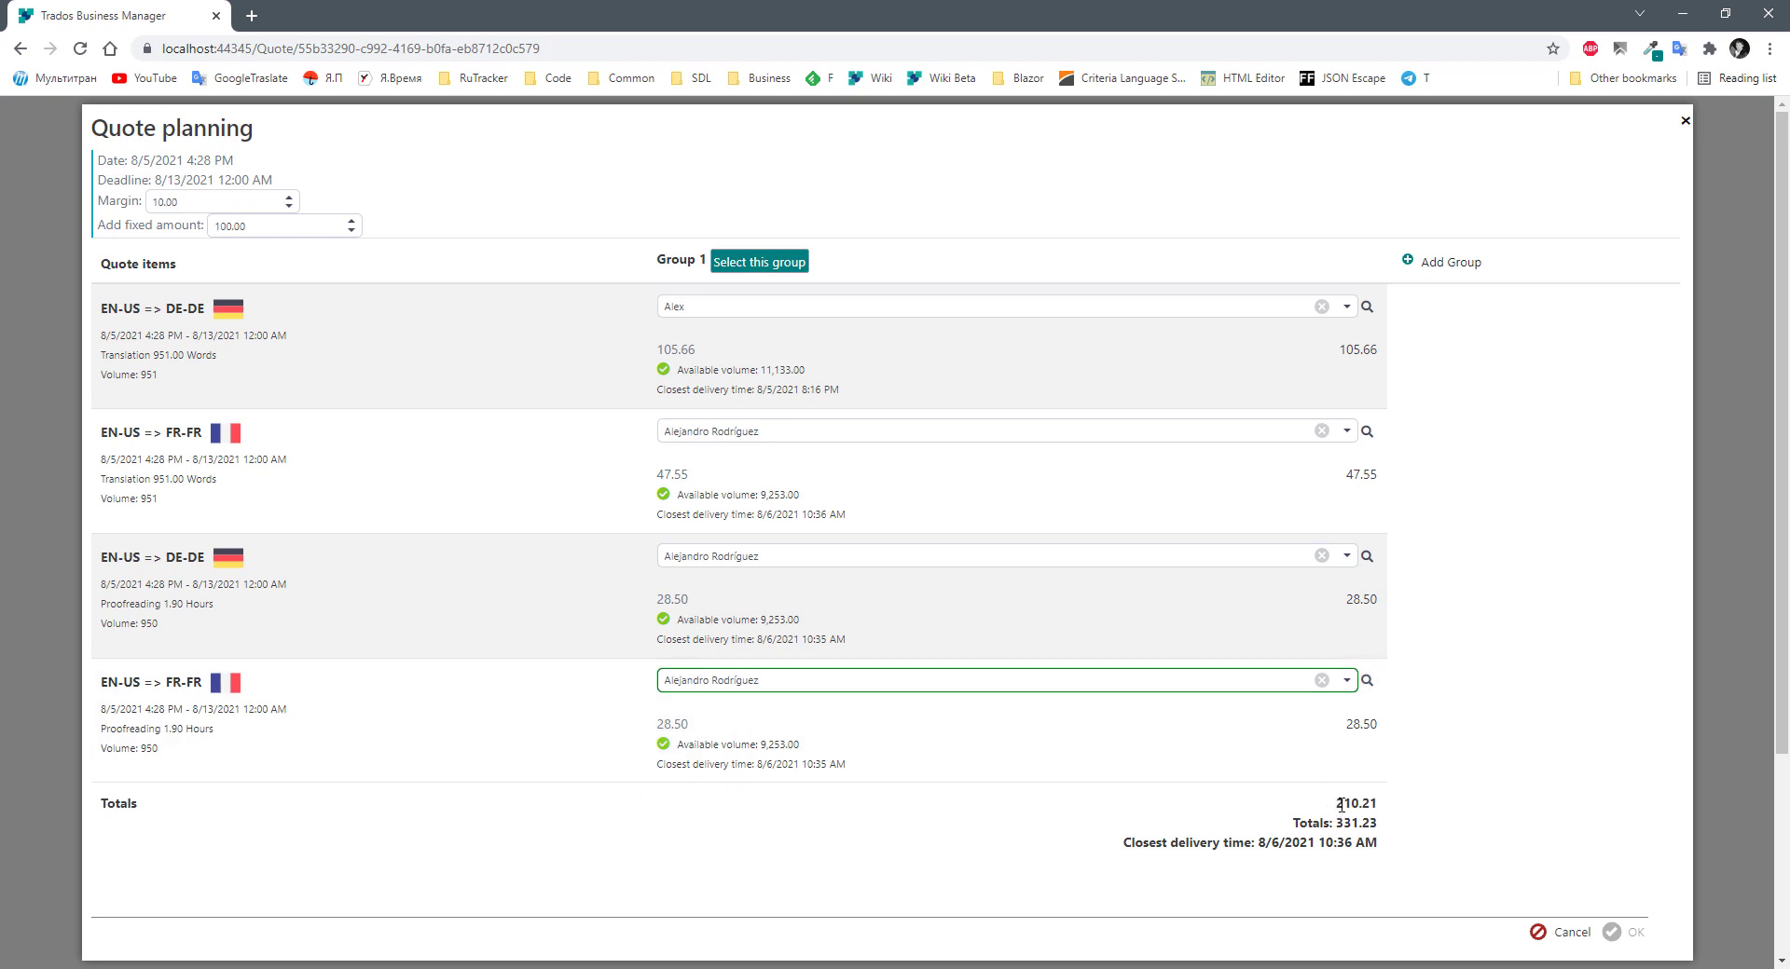
Check Group 1's cost and total against the margin and fixed amount, and its closest delivery time against the deadline.
{"action": "left_click_drag", "start_coordinate": [1340, 804], "coordinate": [1378, 805]}
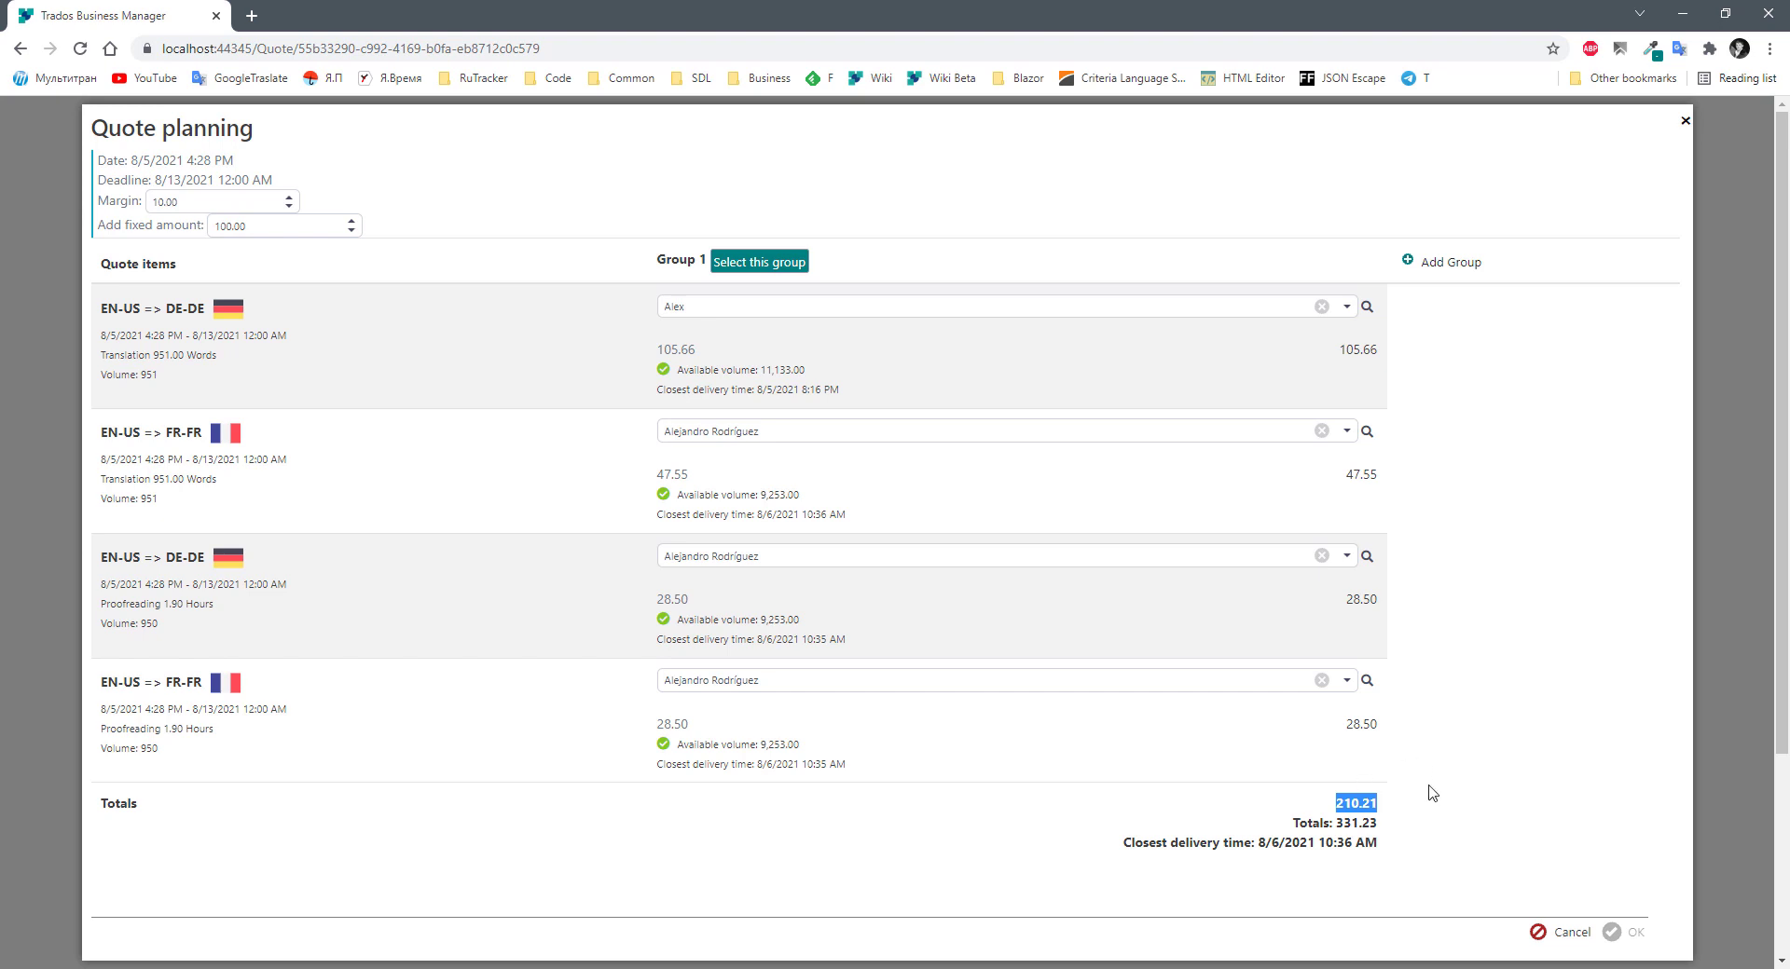
{"action": "left_click", "coordinate": [174, 201]}
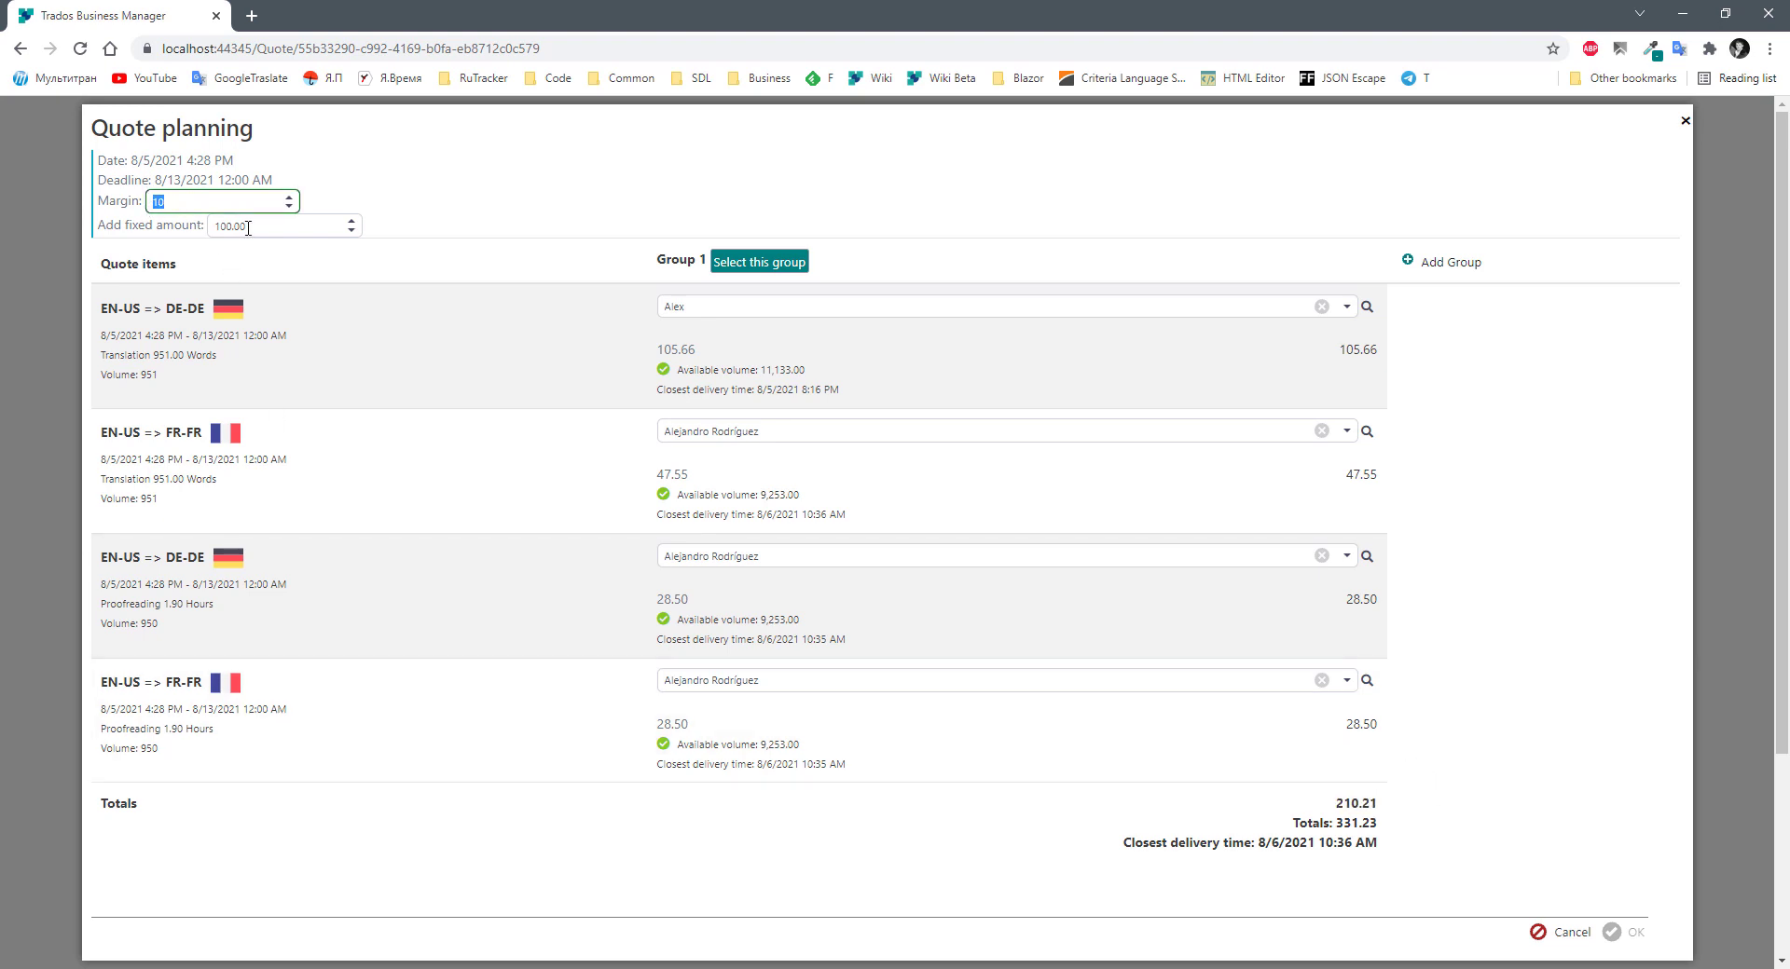
{"action": "key", "text": "Tab"}
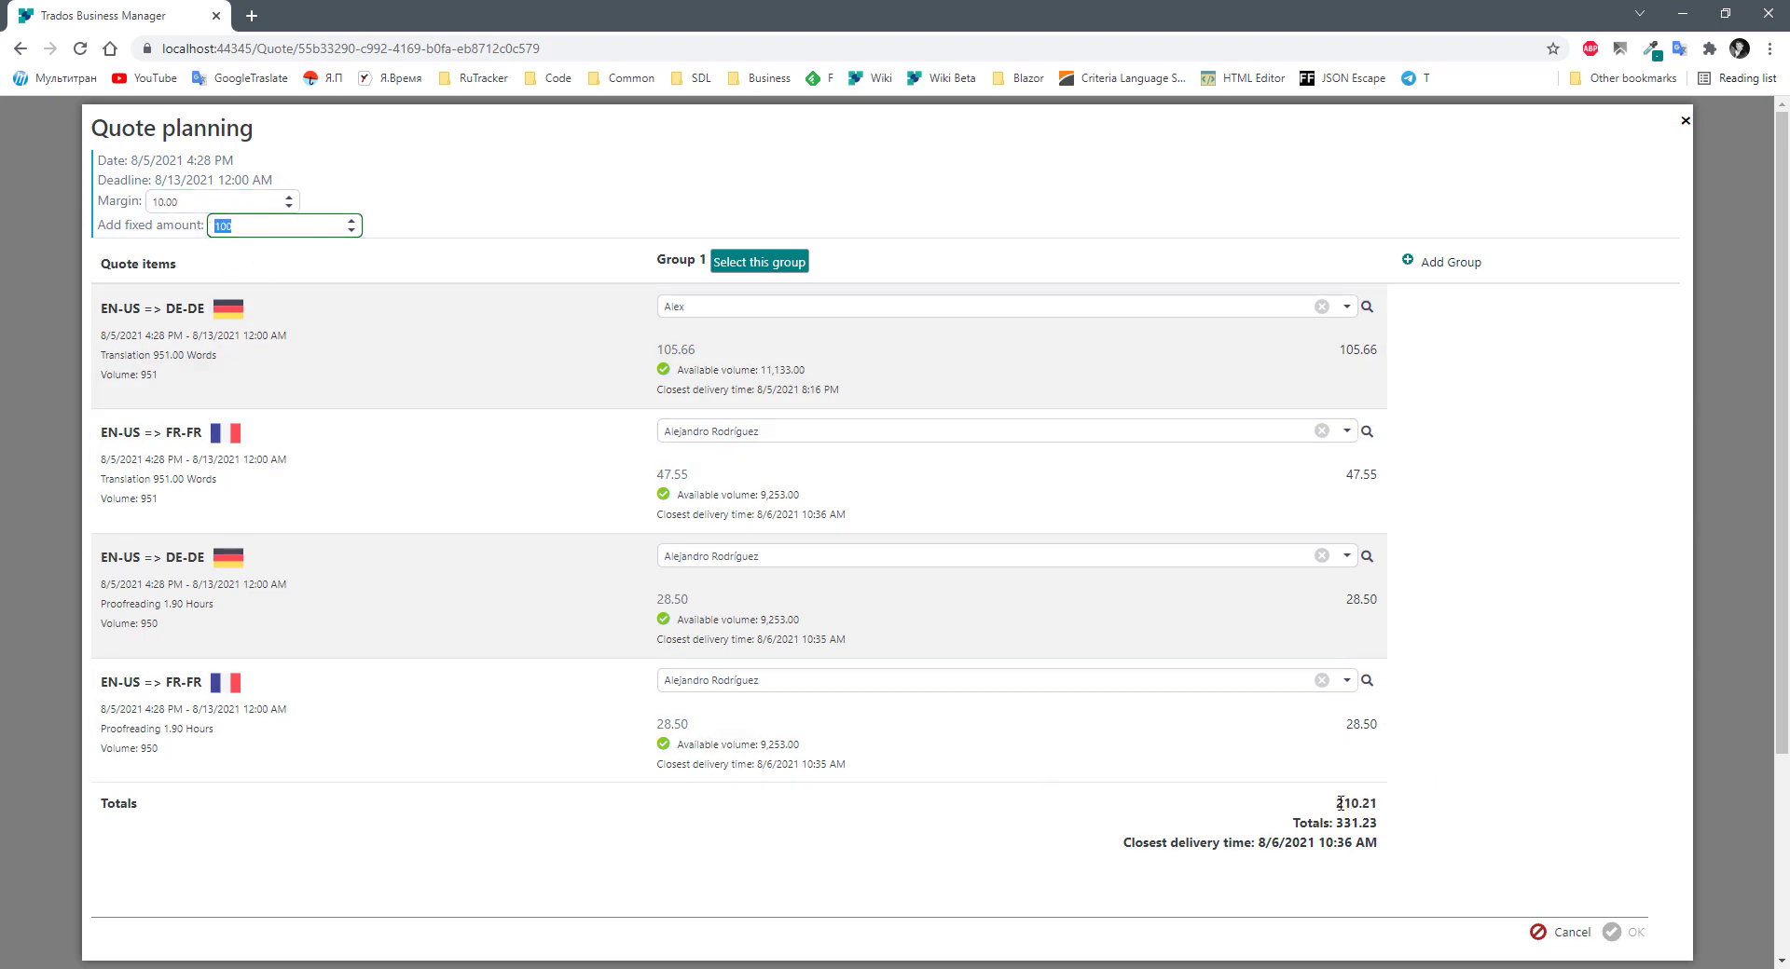
{"action": "left_click", "coordinate": [239, 228]}
{"action": "left_click_drag", "start_coordinate": [1340, 826], "coordinate": [1379, 825]}
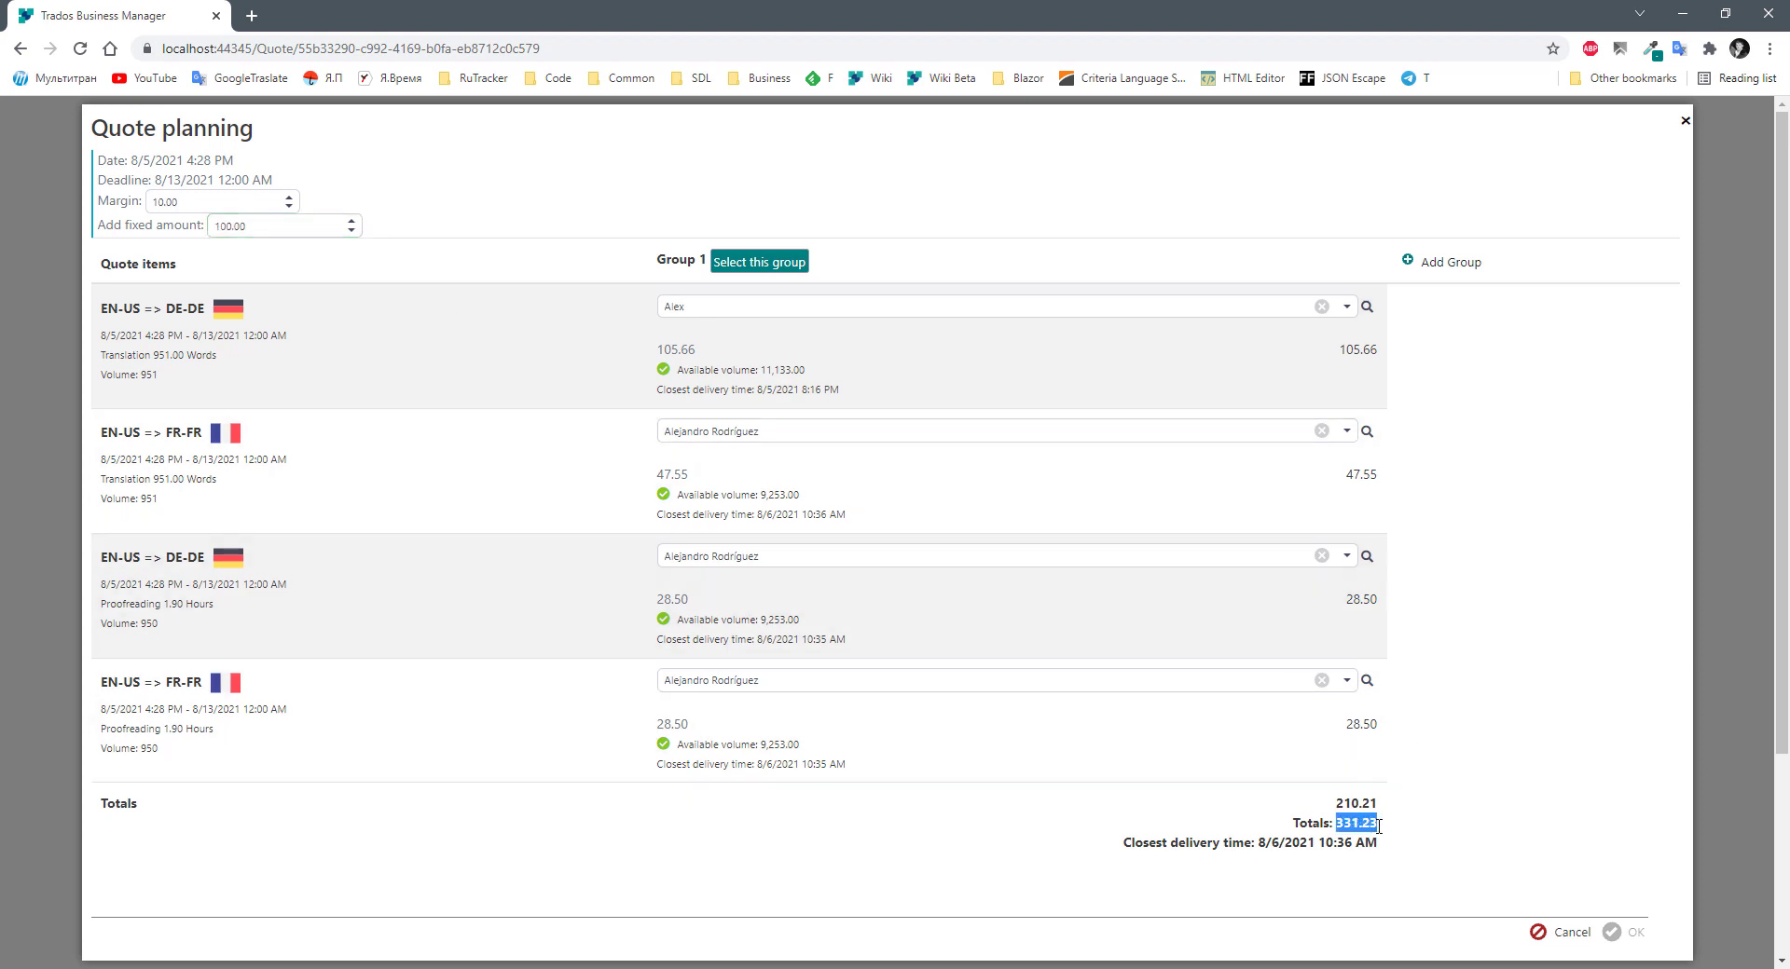
{"action": "left_click", "coordinate": [1188, 849]}
{"action": "left_click_drag", "start_coordinate": [1124, 843], "coordinate": [1306, 850]}
{"action": "left_click", "coordinate": [1277, 850]}
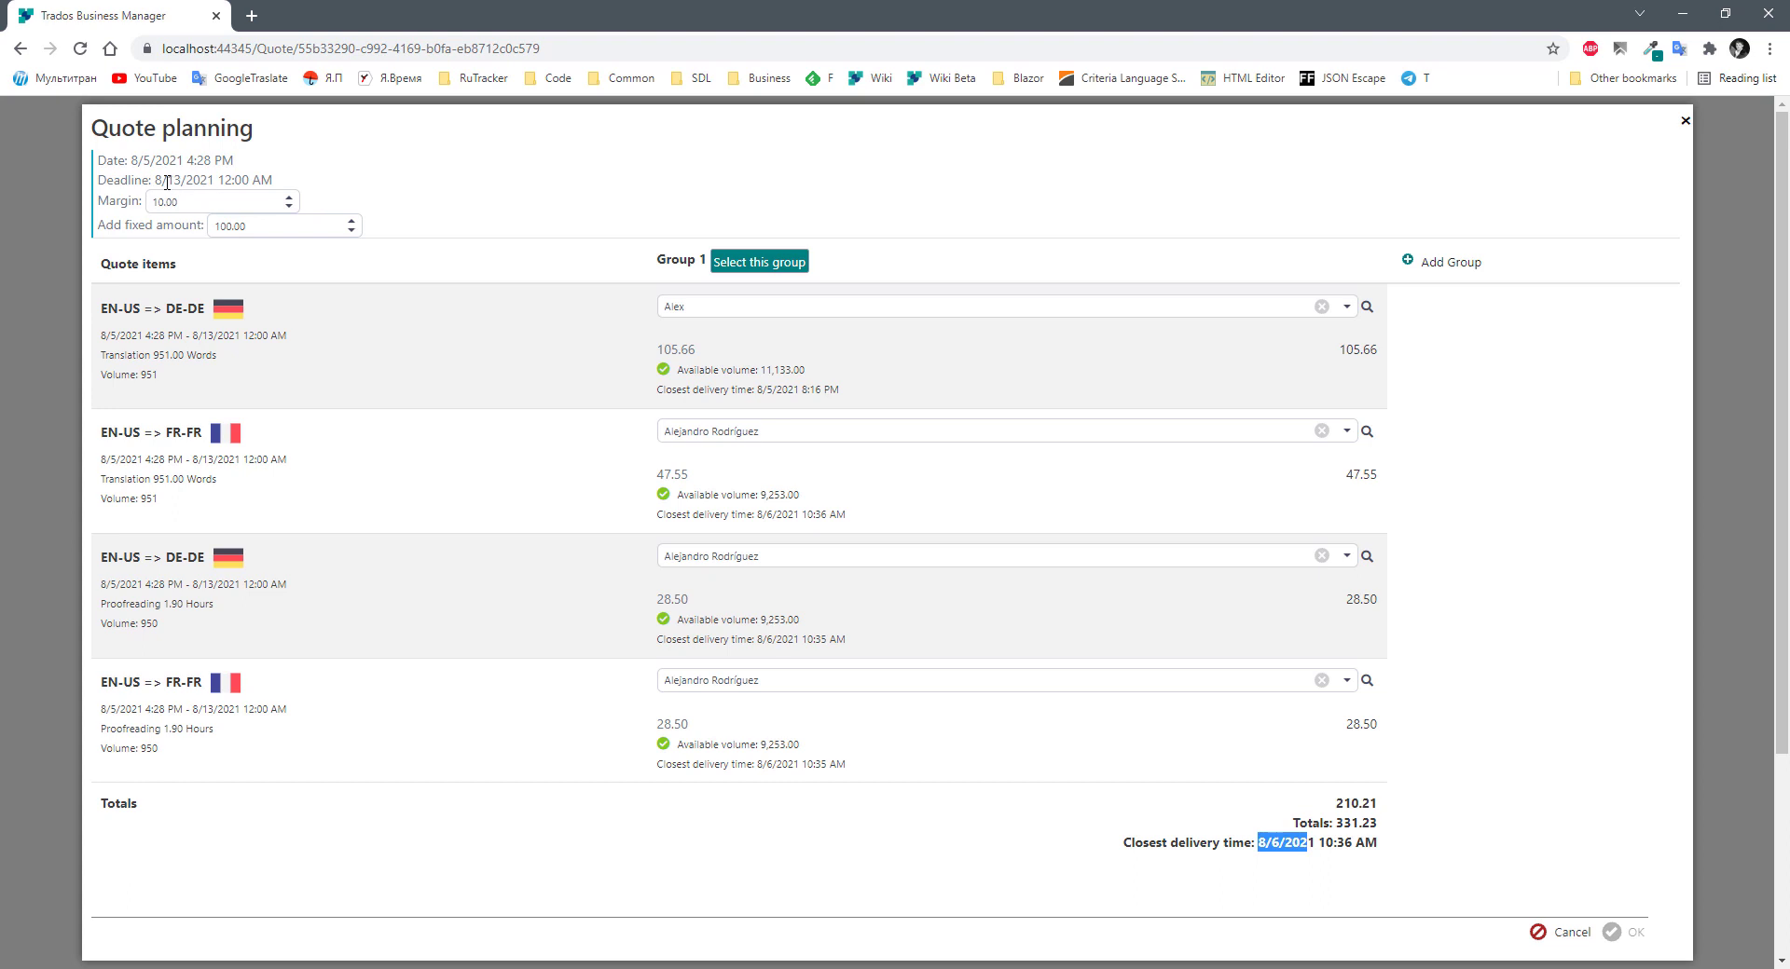
{"action": "left_click_drag", "start_coordinate": [154, 180], "coordinate": [200, 181]}
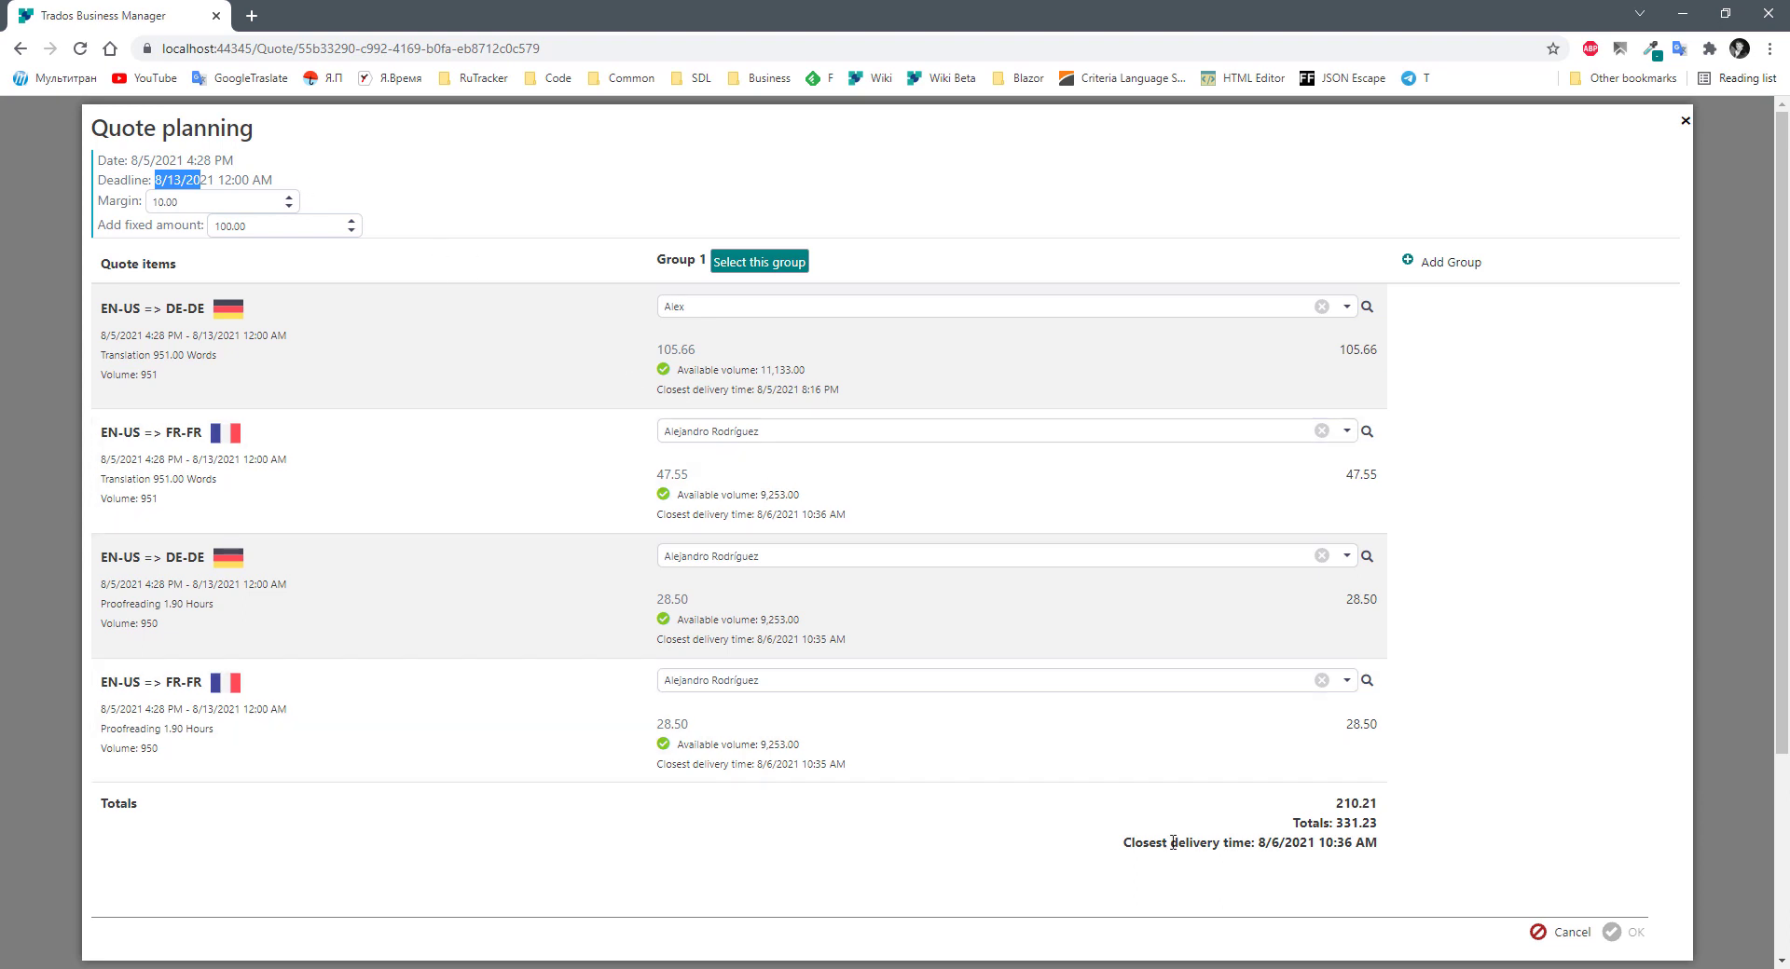
{"action": "left_click_drag", "start_coordinate": [1337, 824], "coordinate": [1398, 843]}
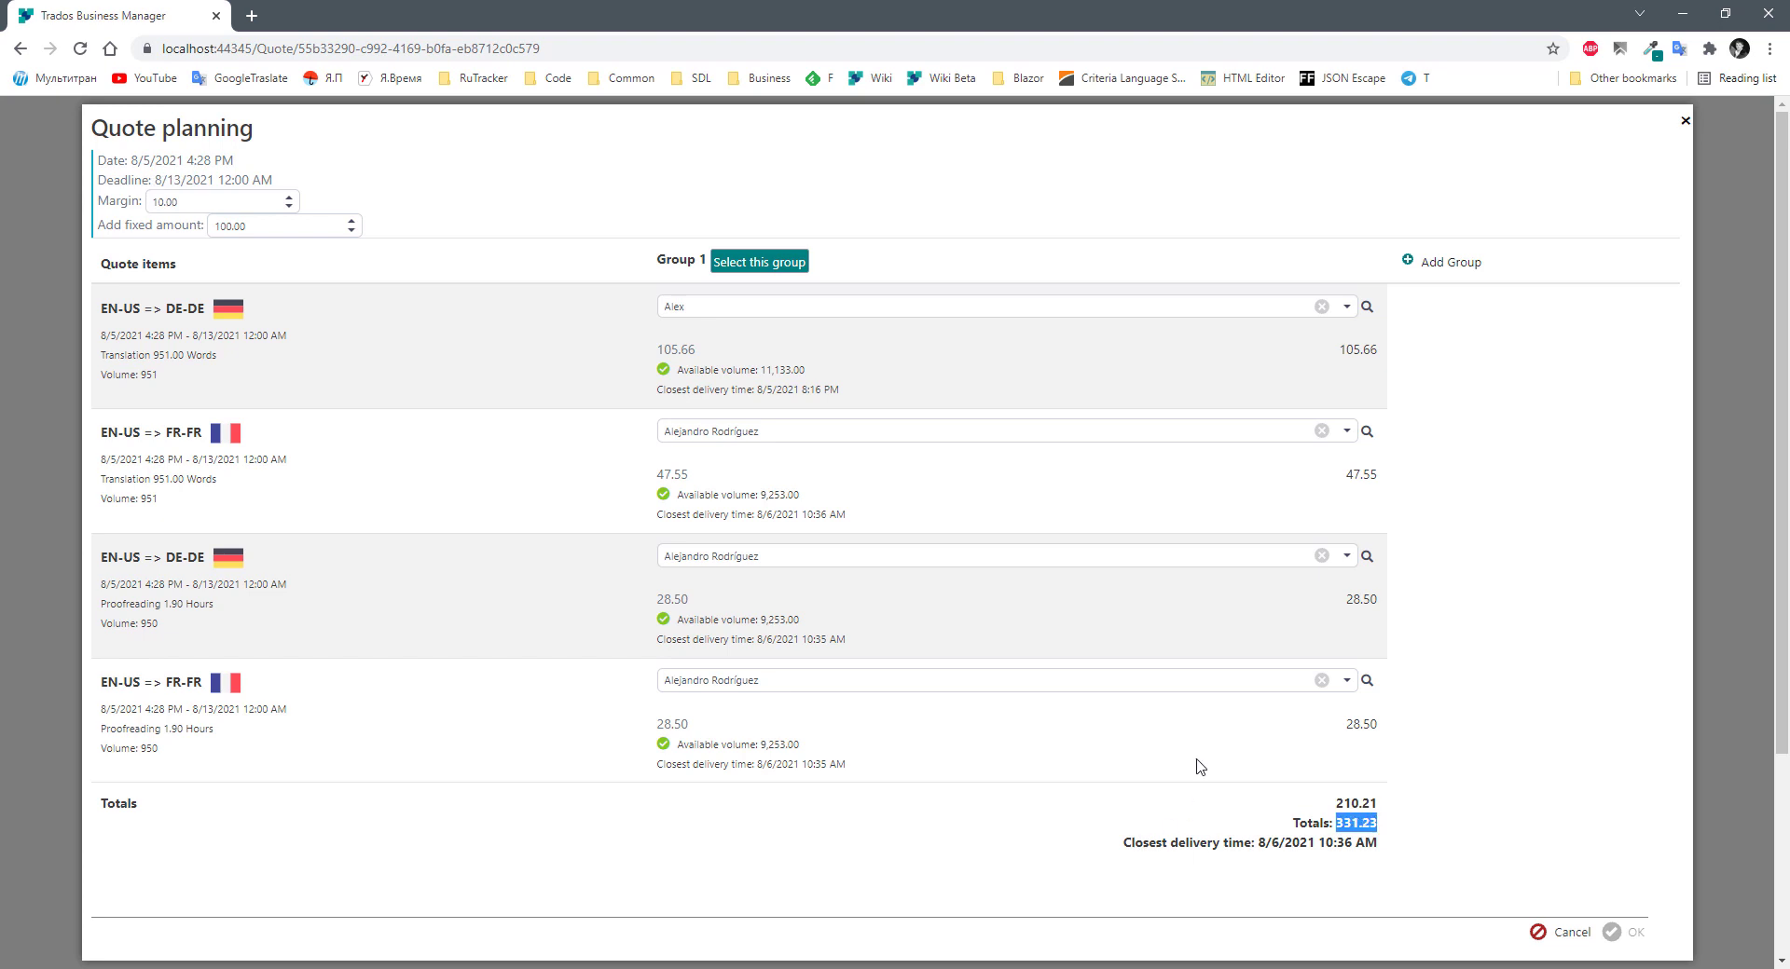
Select Group 1 as the planned vendor group and add a second group.
{"action": "left_click", "coordinate": [755, 265]}
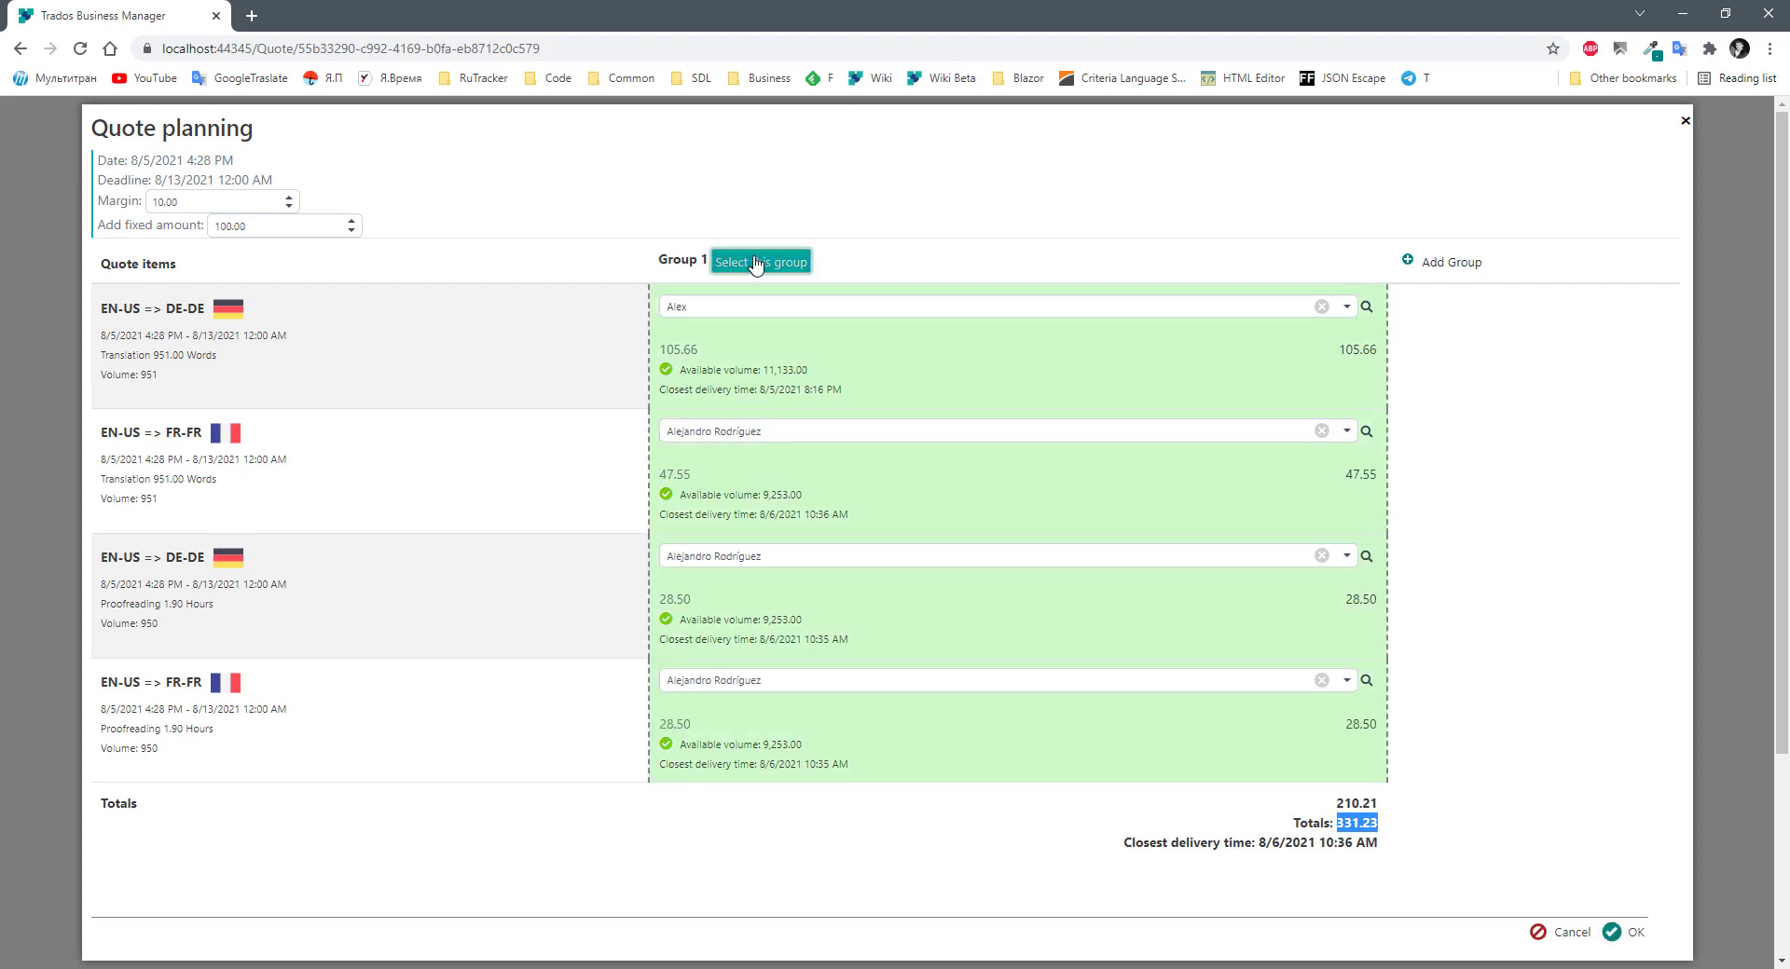
{"action": "left_click", "coordinate": [1444, 264]}
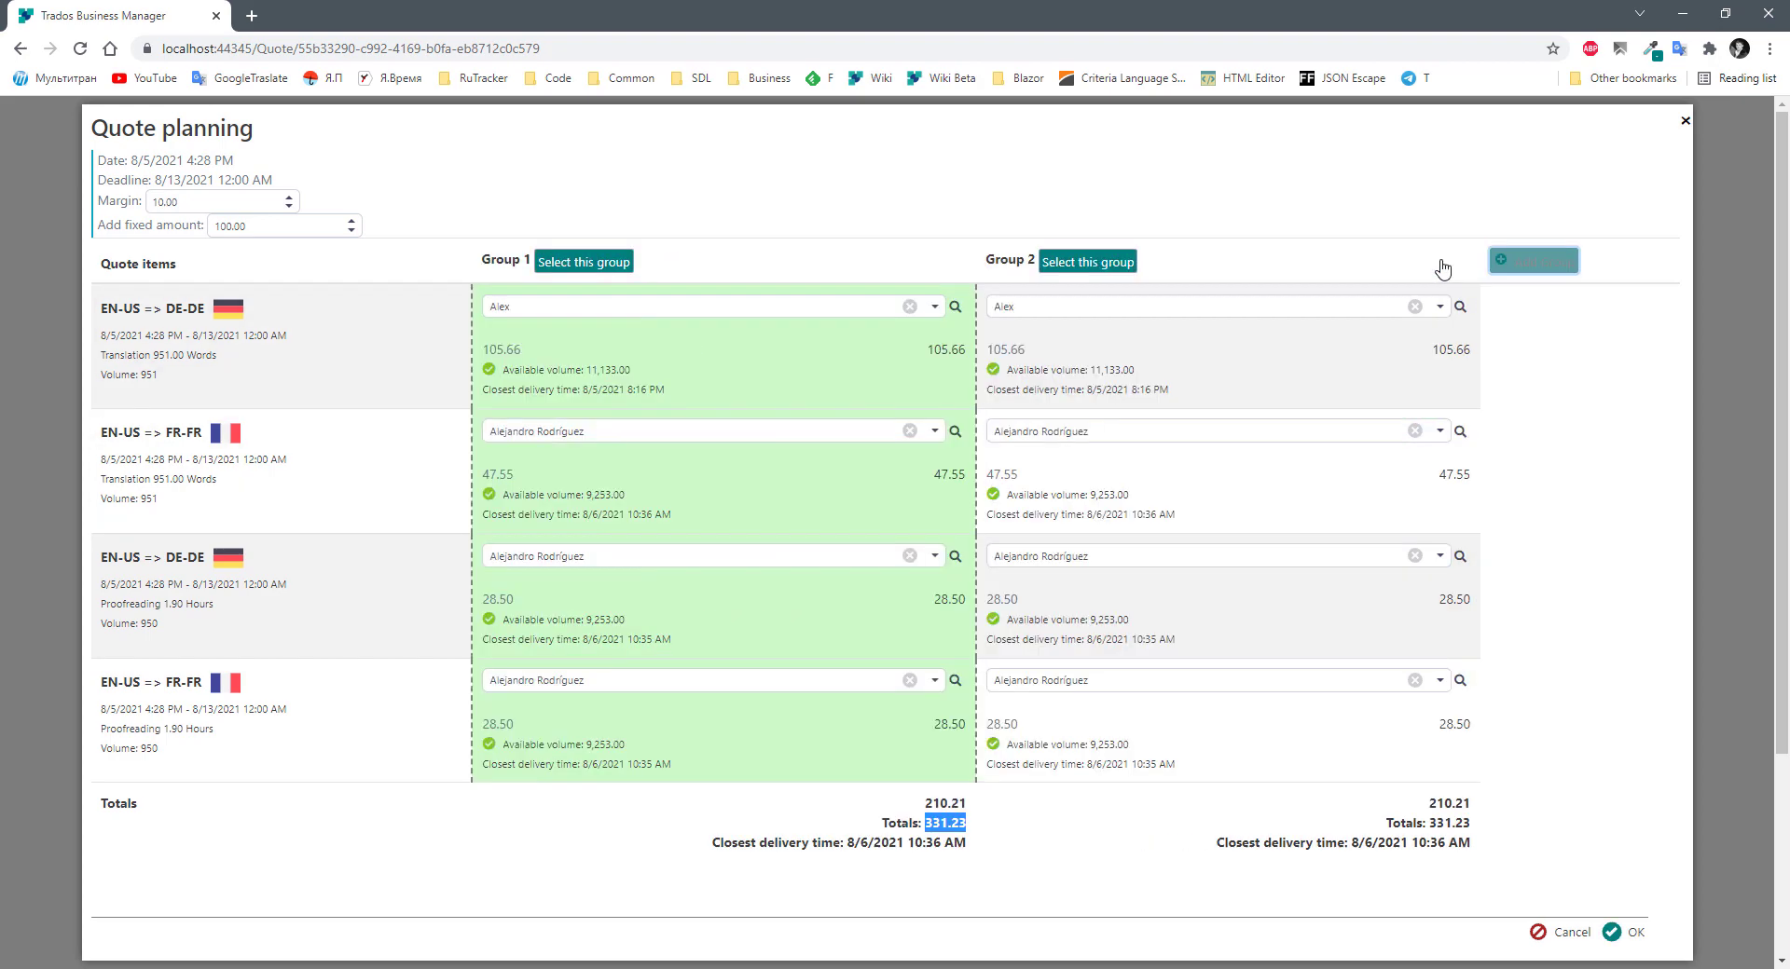
In Group 2, assign DE Vendor me2 to the German translation and the second listed vendor to the French translation.
{"action": "left_click", "coordinate": [1081, 309]}
{"action": "left_click", "coordinate": [1022, 413]}
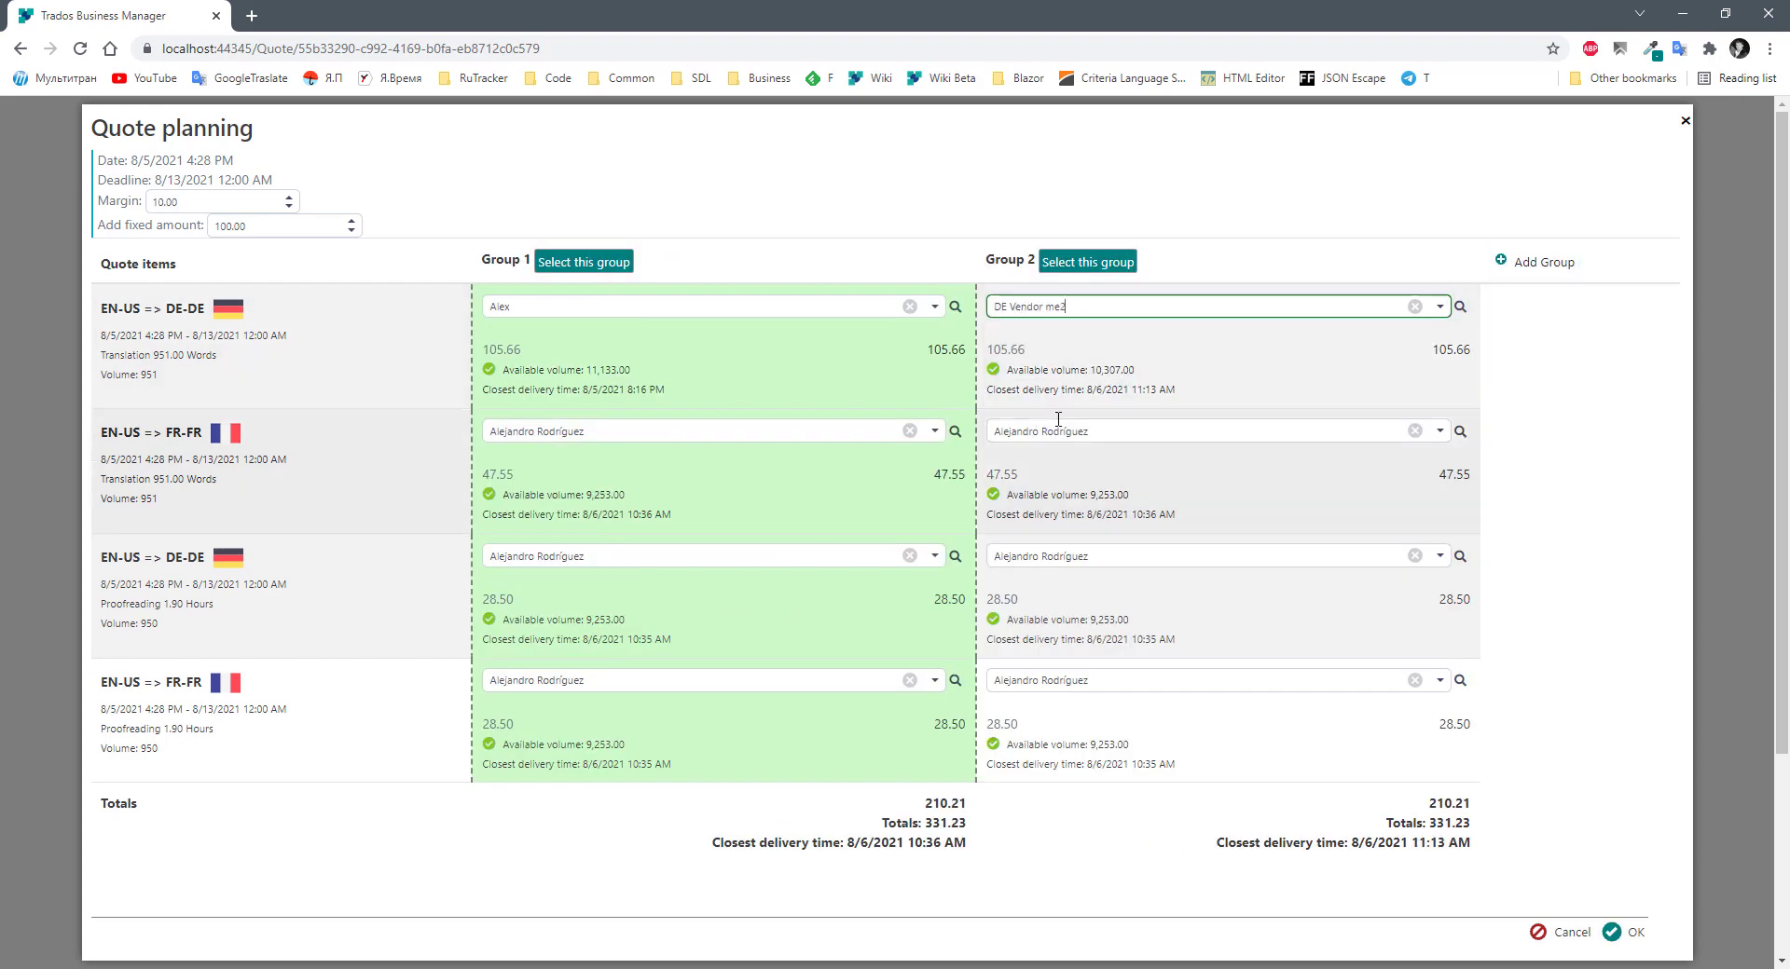
{"action": "left_click", "coordinate": [1052, 434]}
{"action": "left_click", "coordinate": [1041, 511]}
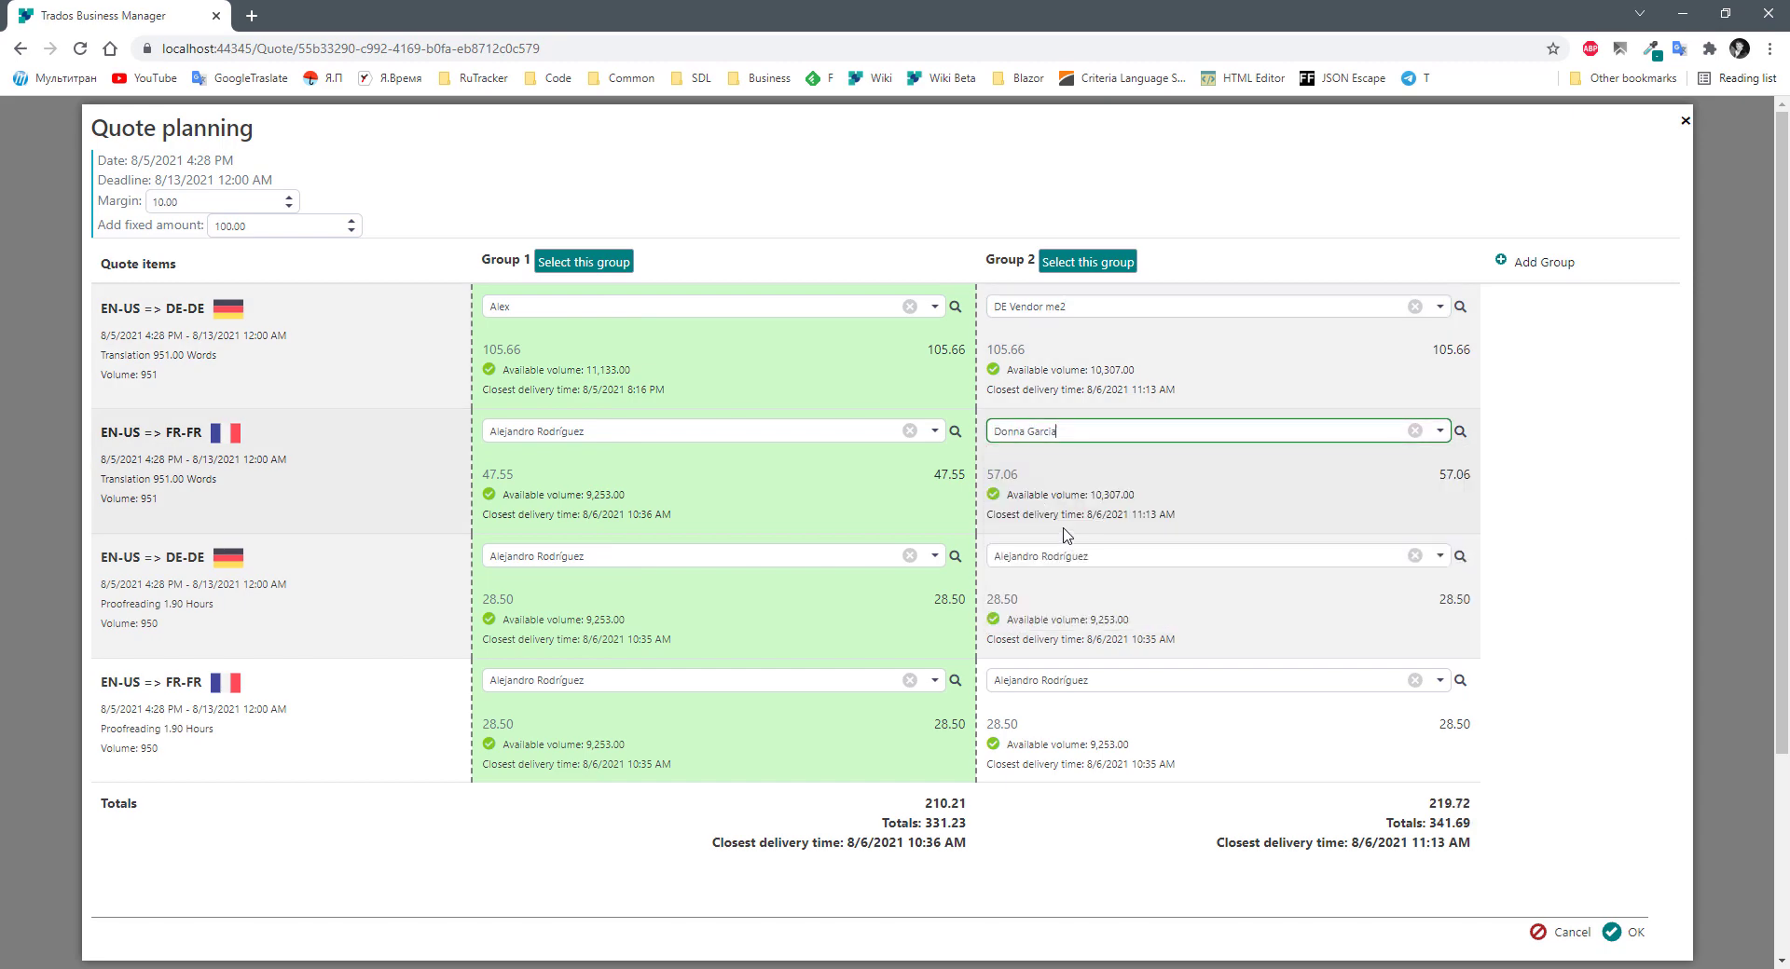
In Group 2, assign the fifth listed vendor to the German proofreading and the French translation's vendor to the French proofreading.
{"action": "left_click", "coordinate": [1027, 556]}
{"action": "left_click", "coordinate": [1032, 698]}
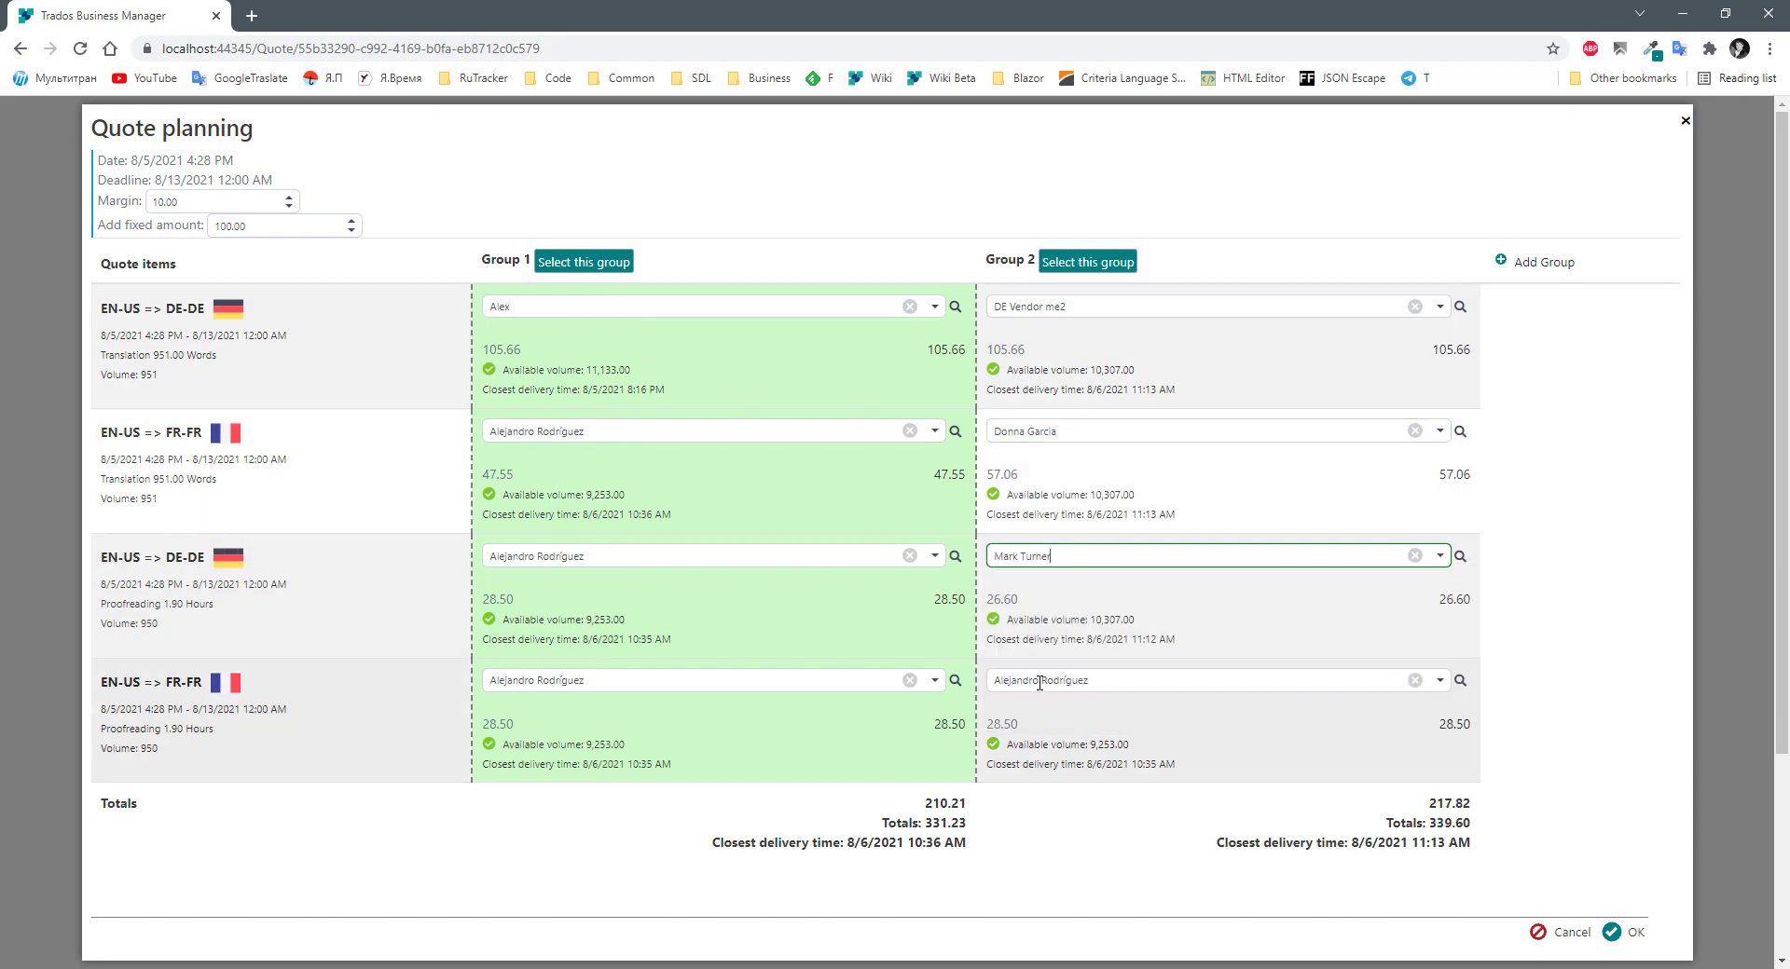
{"action": "left_click", "coordinate": [1038, 681]}
{"action": "left_click", "coordinate": [1062, 743]}
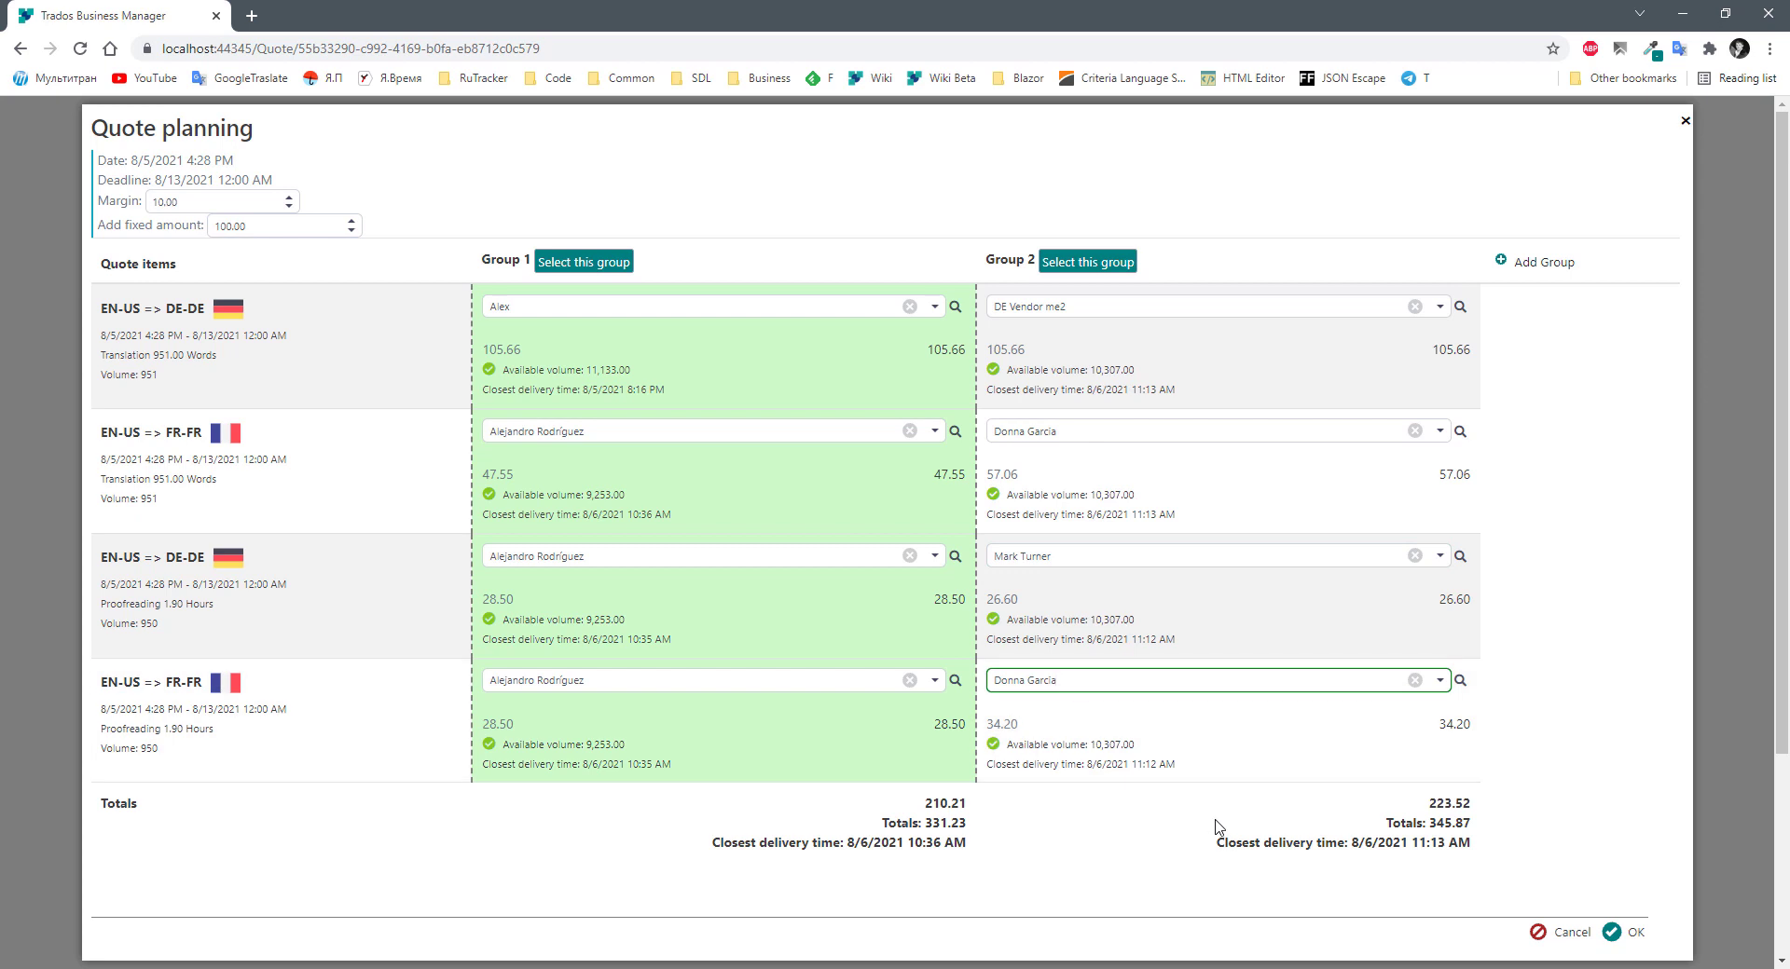
{"action": "left_click", "coordinate": [1439, 824]}
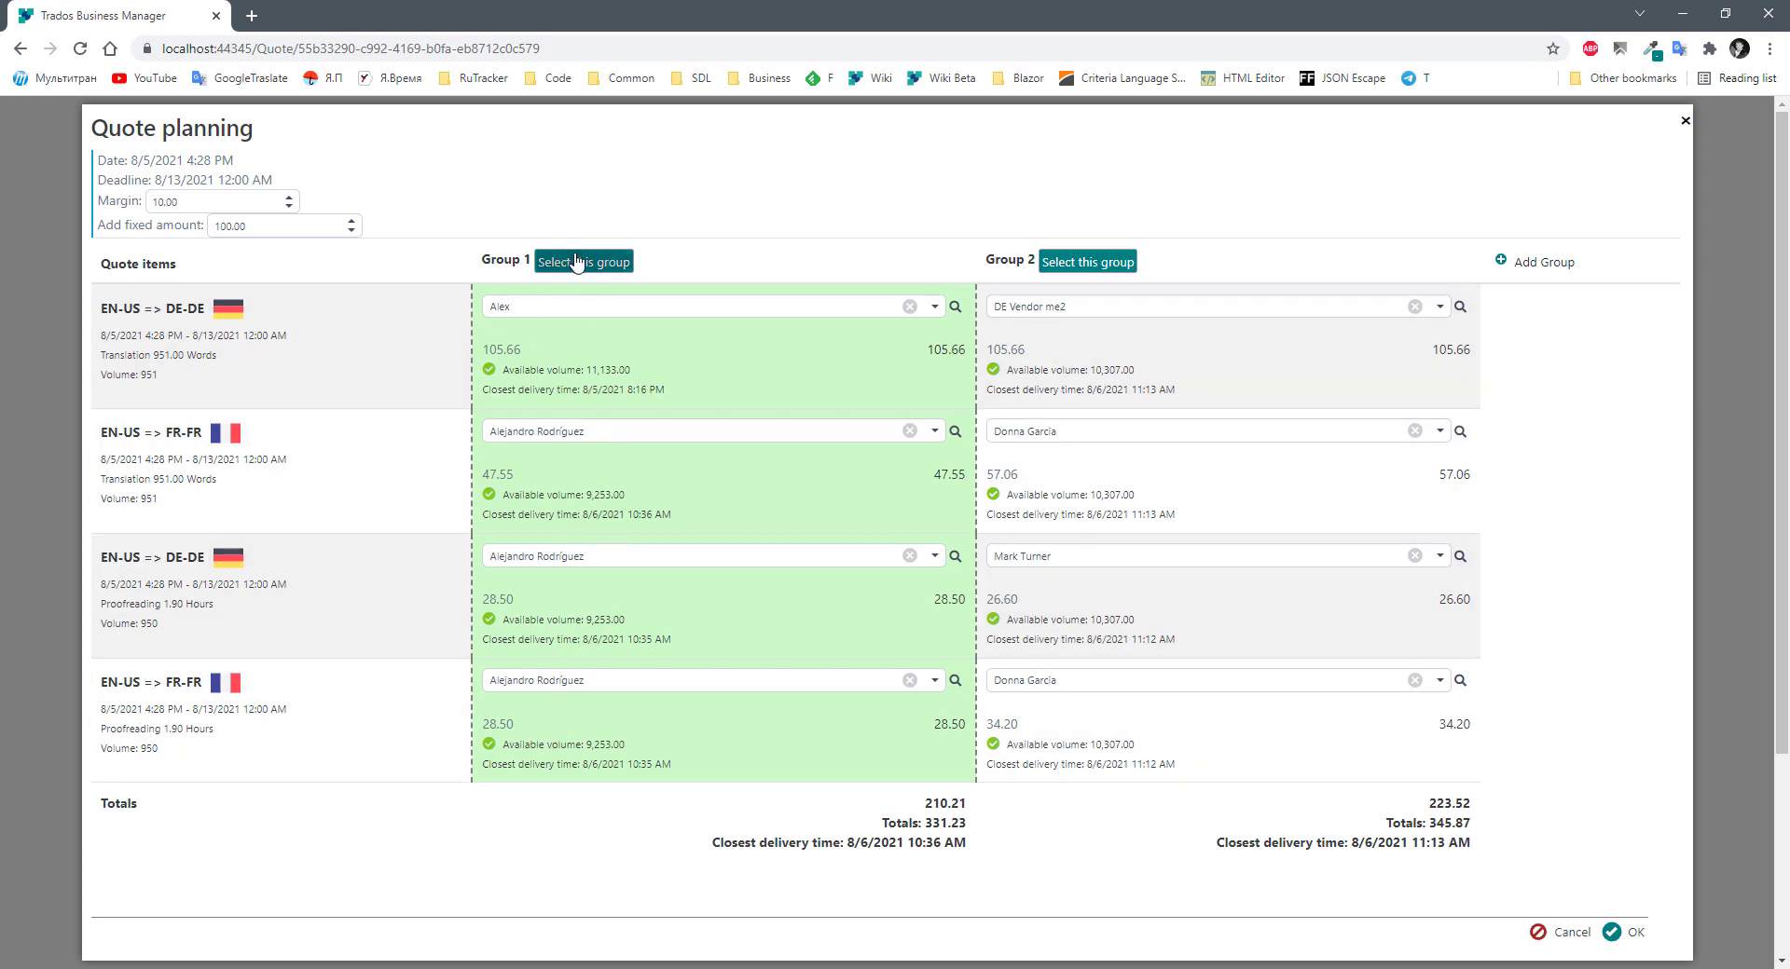
Try Group 2 as the selected group, return to Group 1 and apply the plan to the quote.
{"action": "left_click", "coordinate": [1048, 265]}
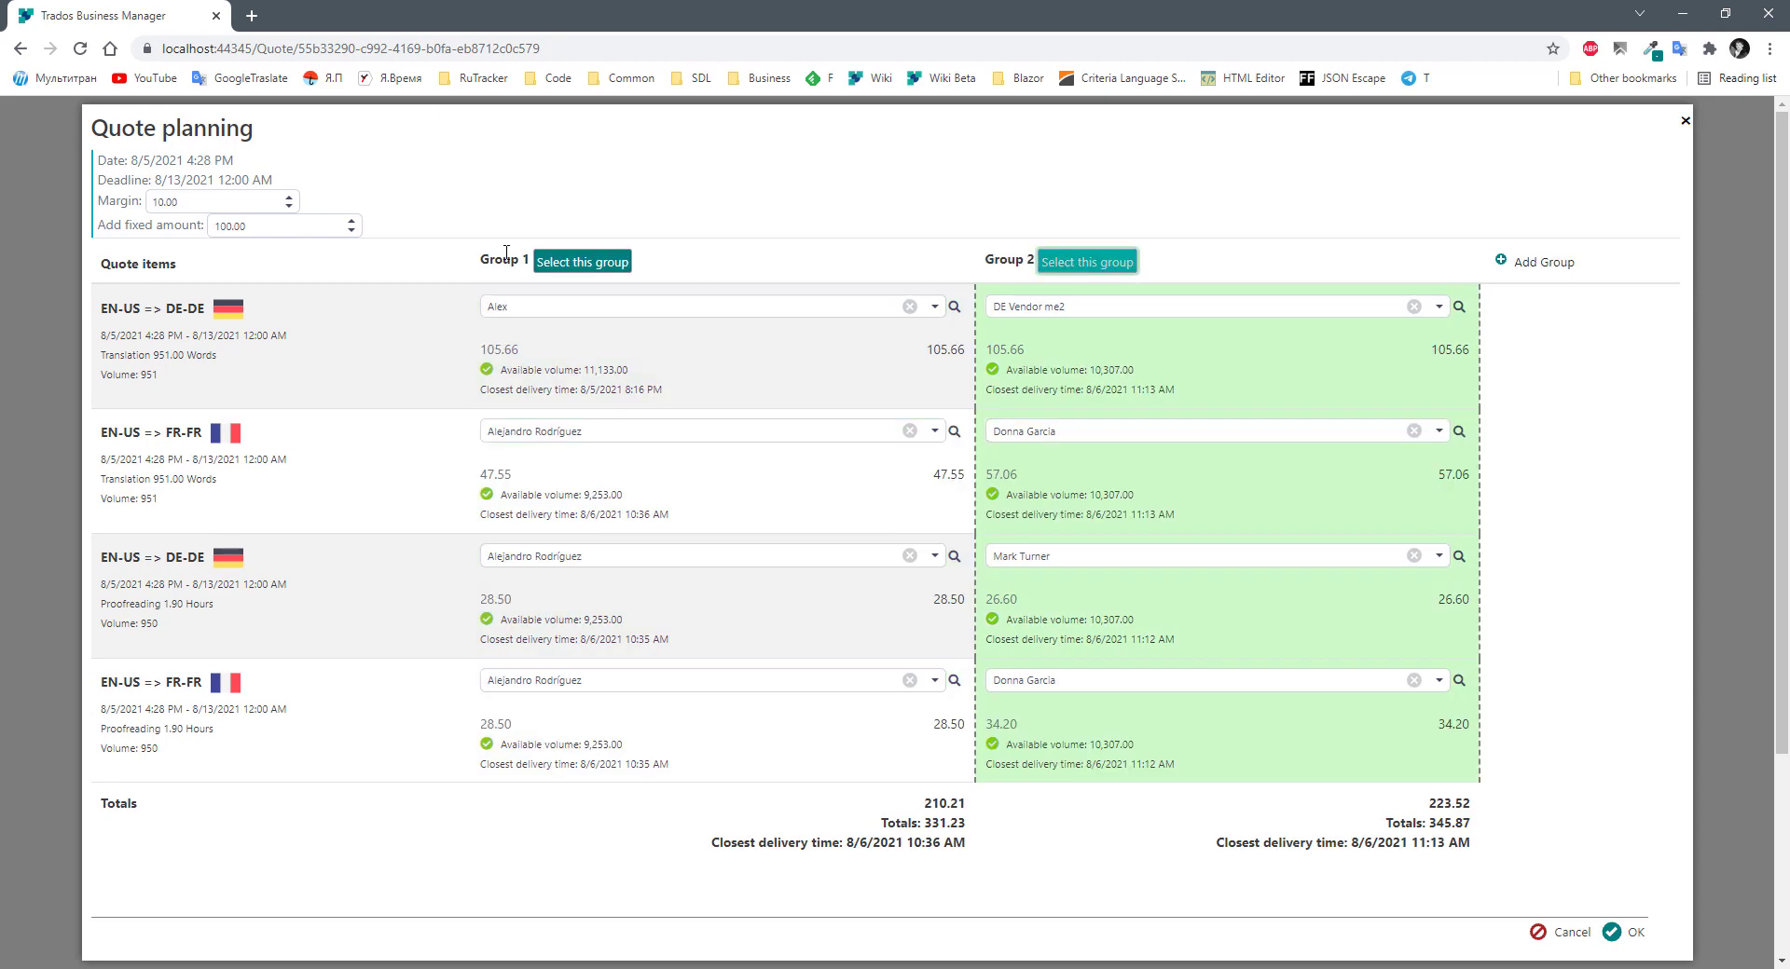
{"action": "left_click", "coordinate": [573, 266]}
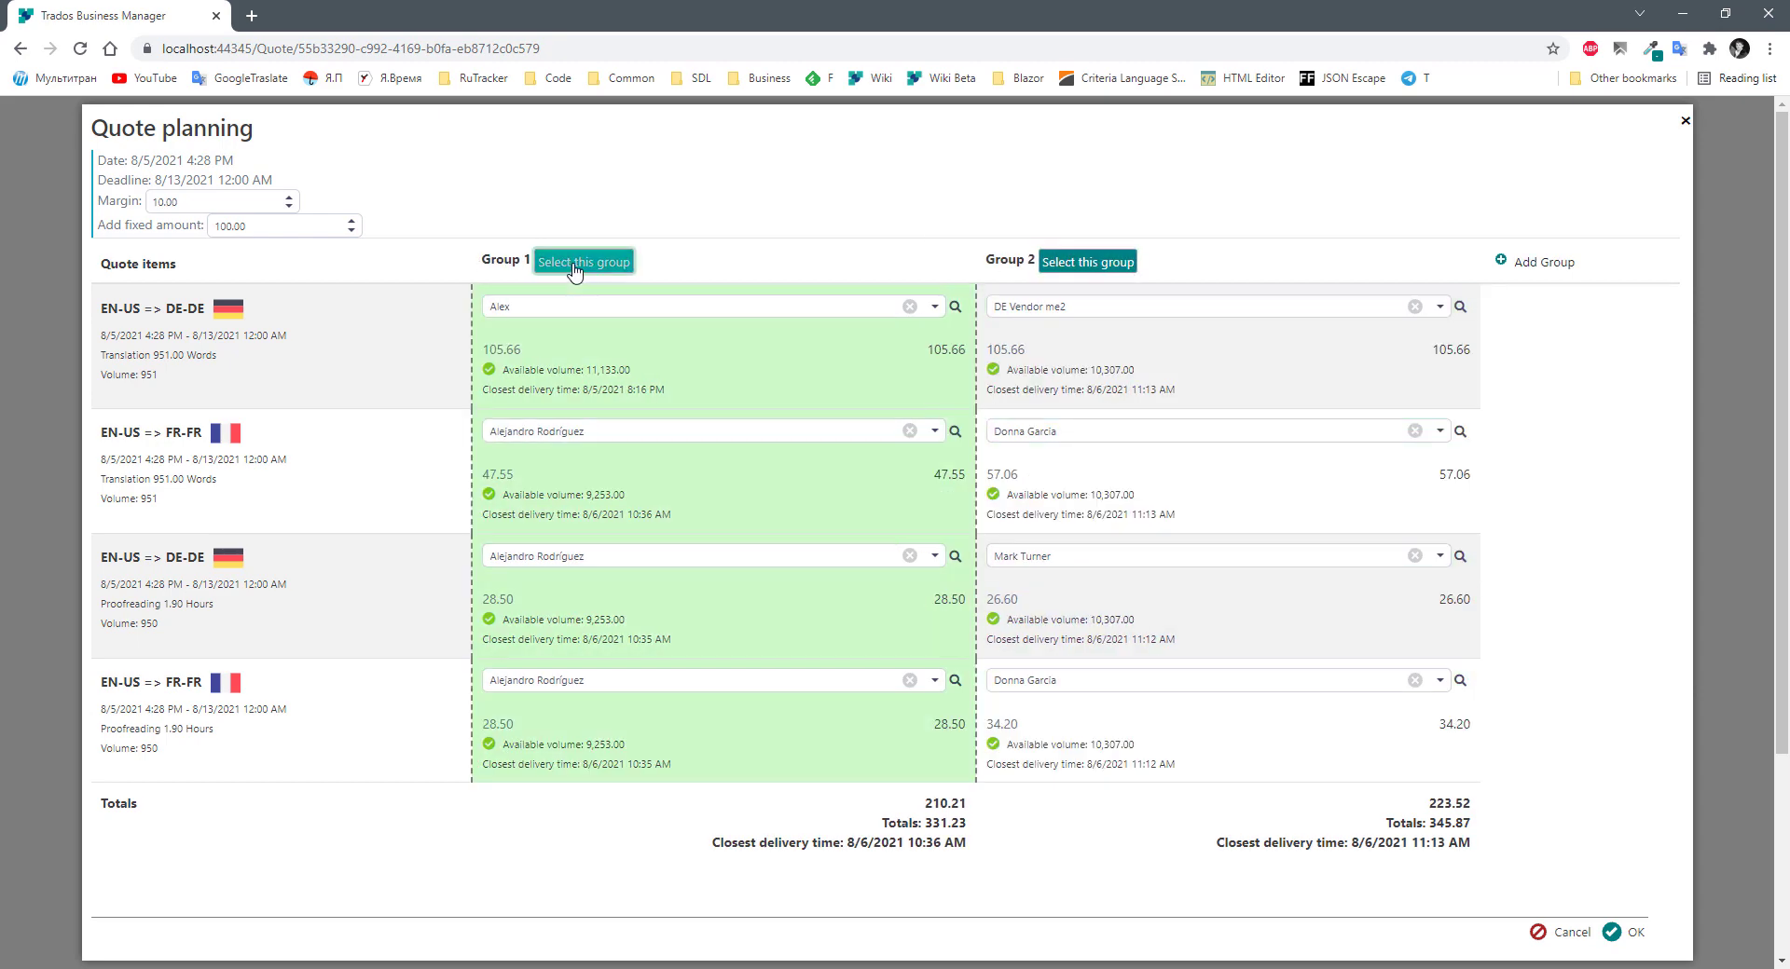
{"action": "left_click", "coordinate": [1627, 933]}
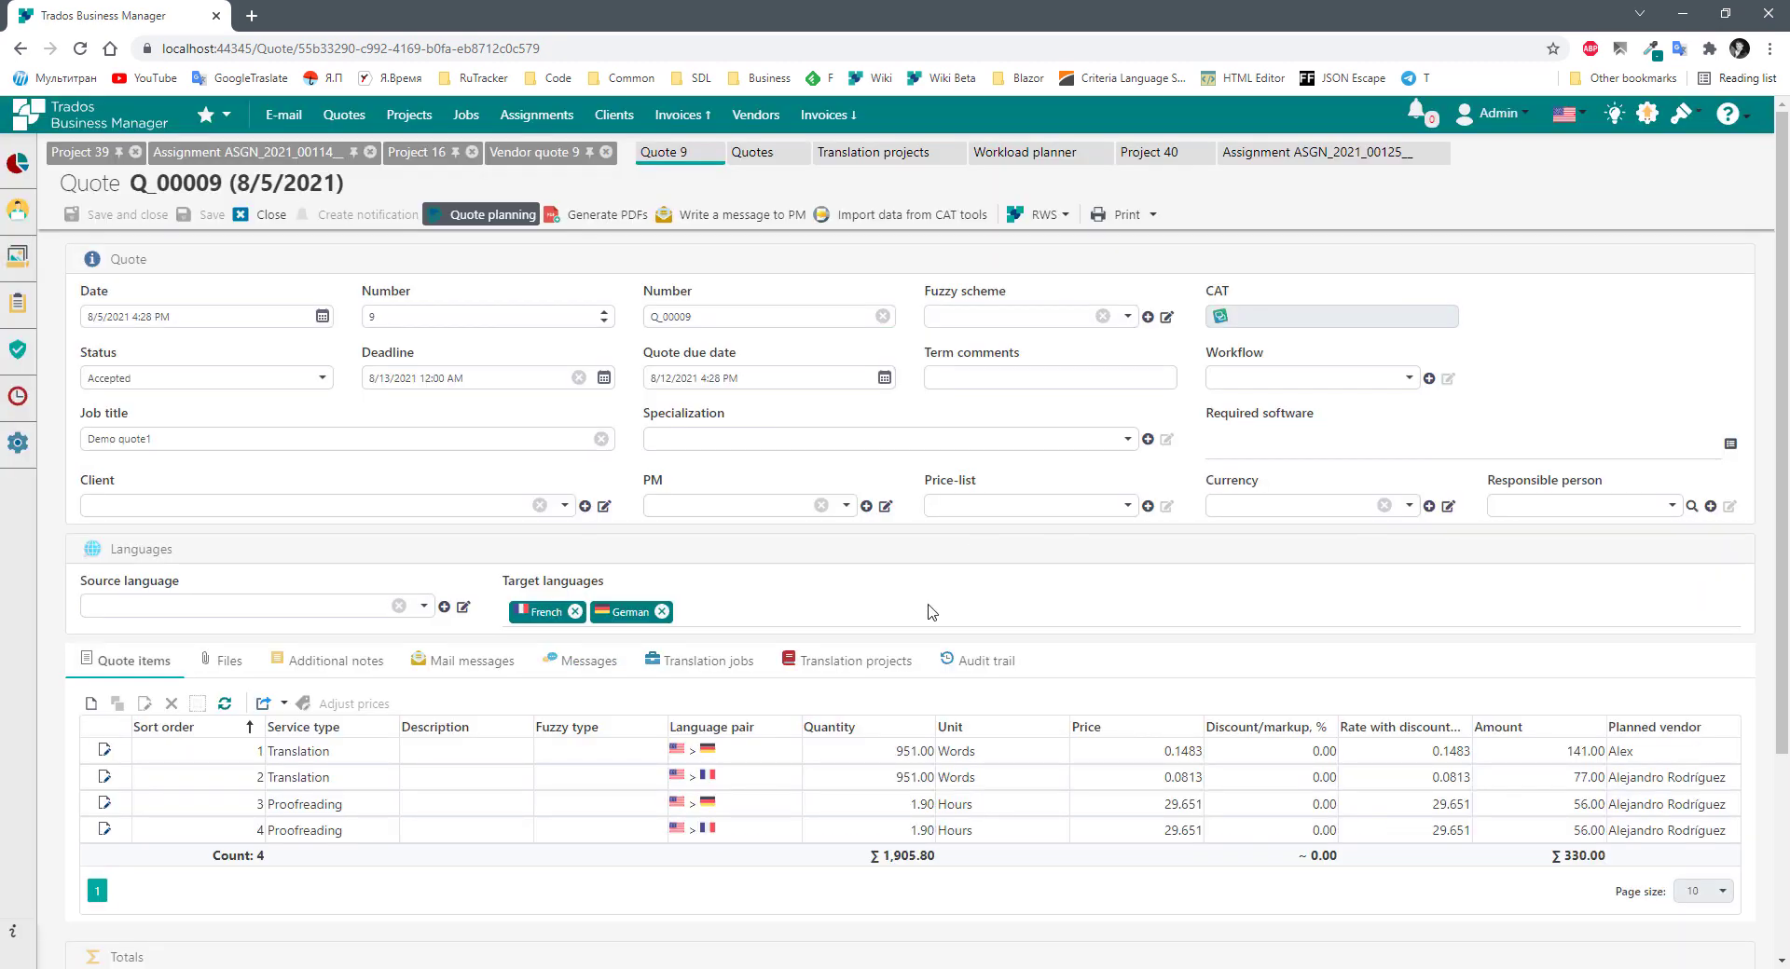
Check the prices and planned vendors of the quote items after the planning.
{"action": "left_click", "coordinate": [1173, 776]}
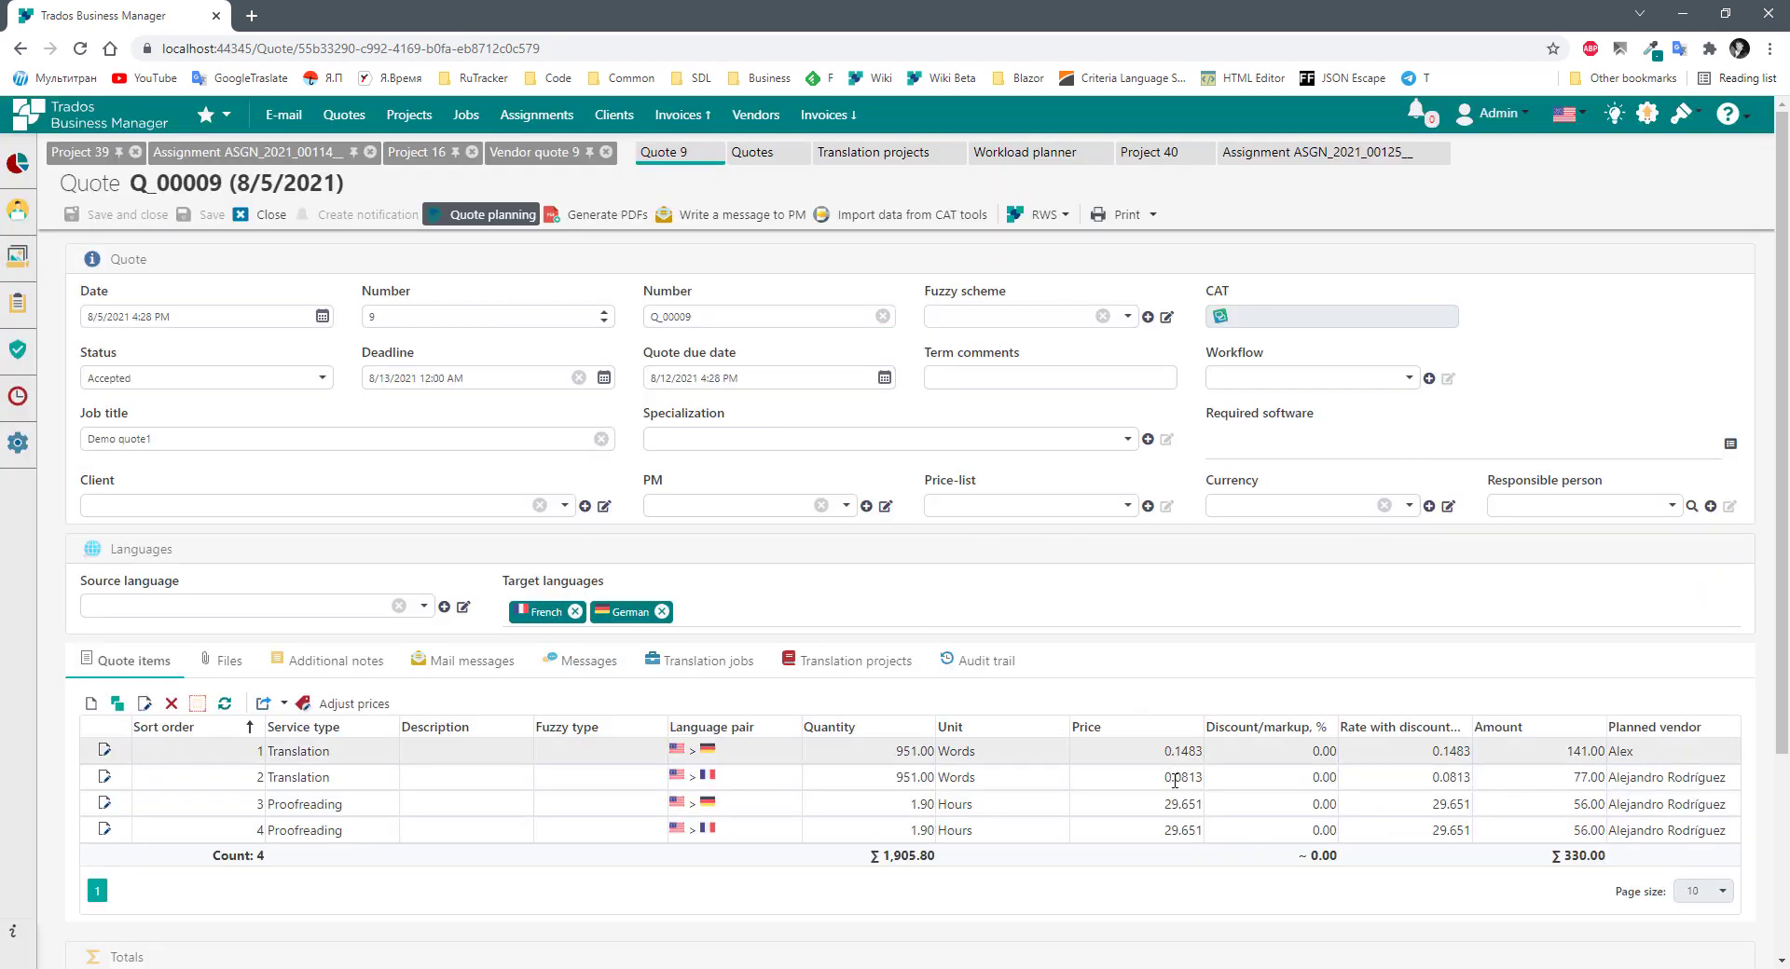
{"action": "left_click", "coordinate": [1178, 802]}
{"action": "left_click", "coordinate": [1152, 830]}
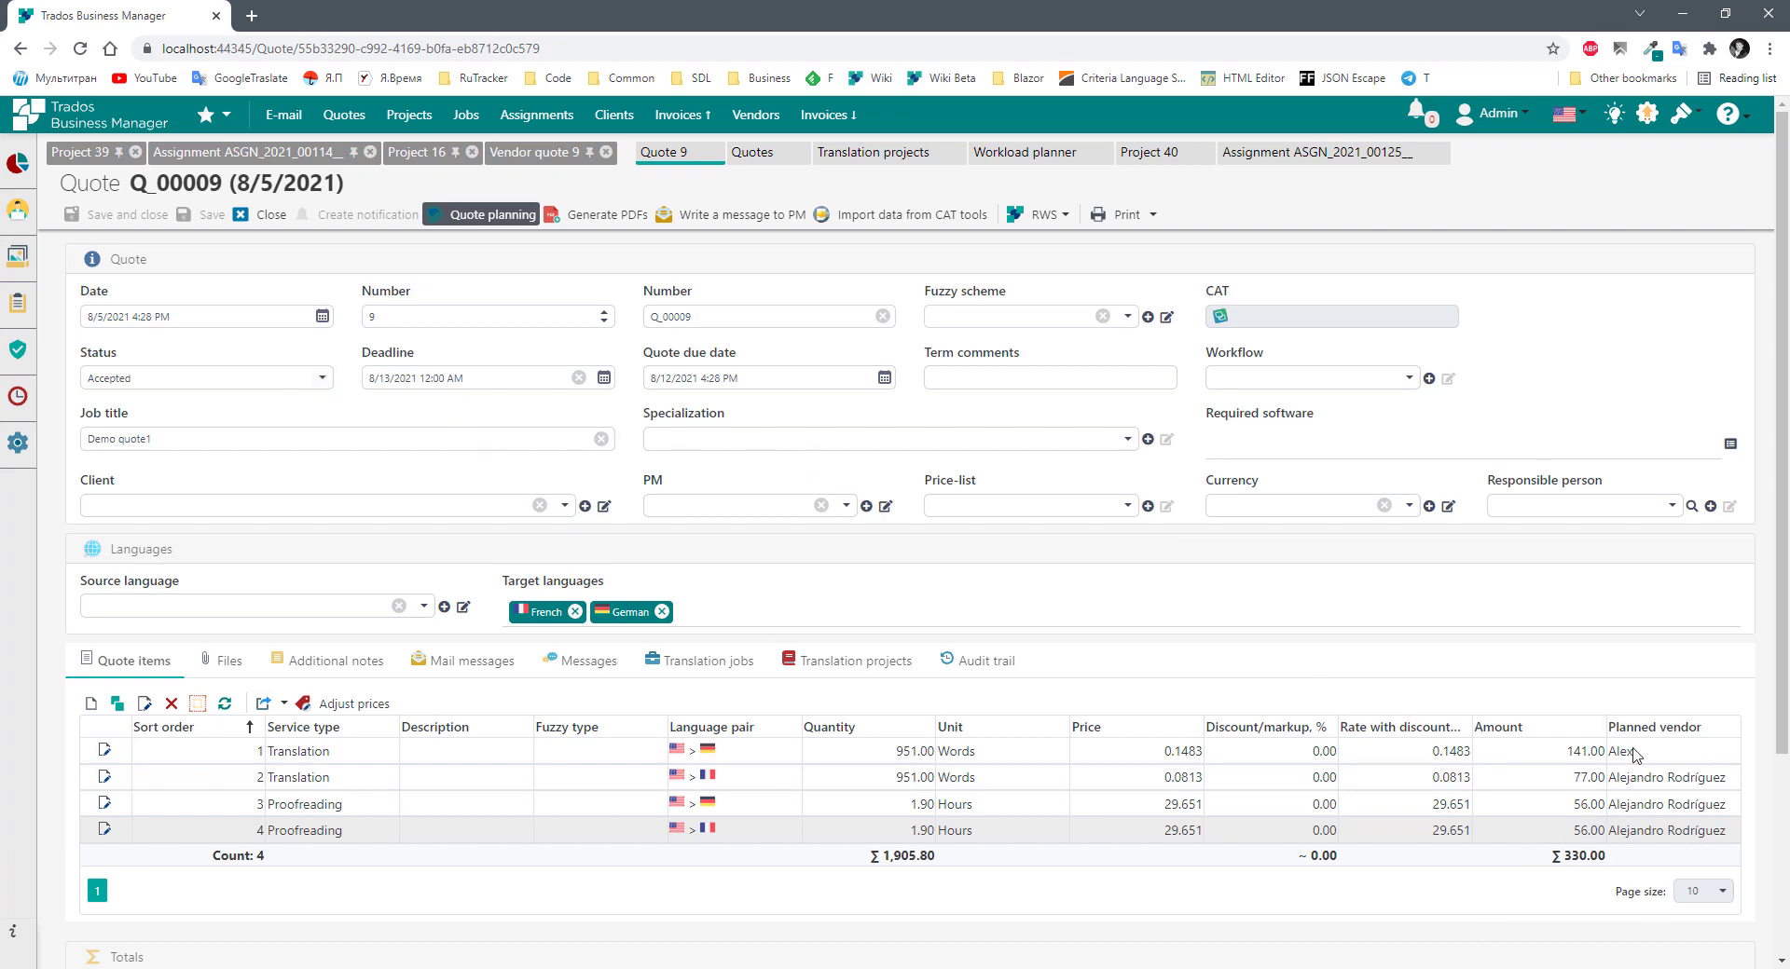
Set the quote's status to Sent, save it and accept the quote.
{"action": "left_click", "coordinate": [321, 376]}
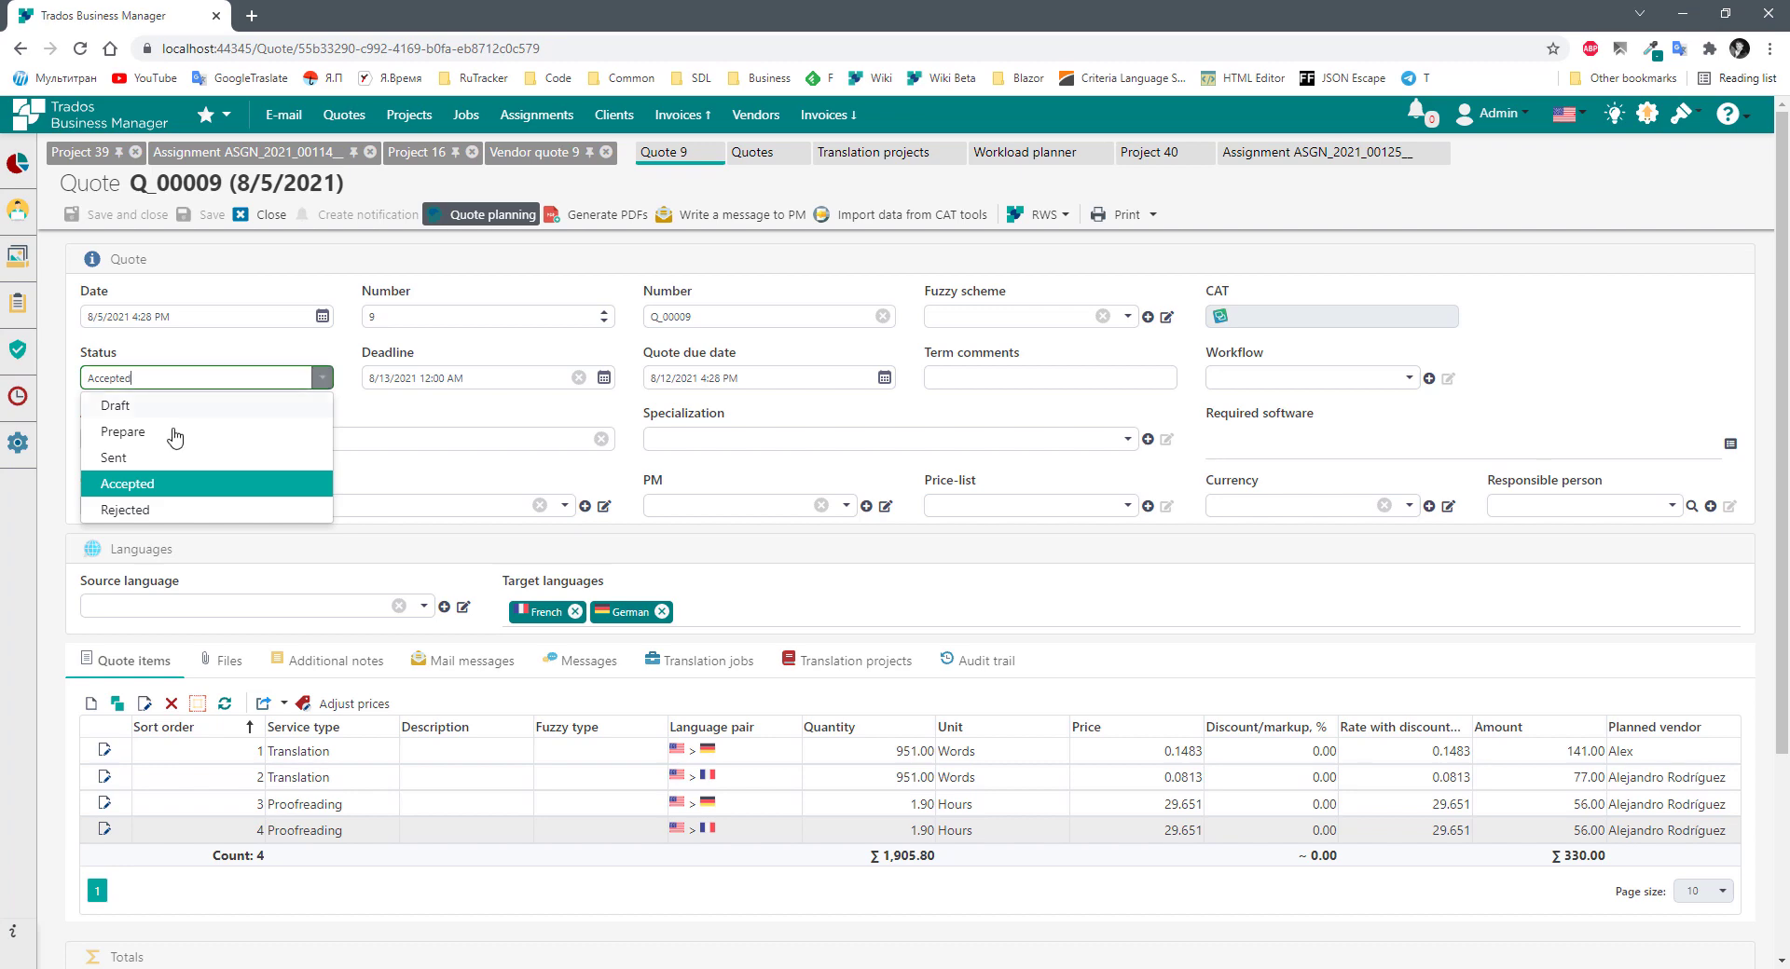
{"action": "left_click", "coordinate": [130, 461]}
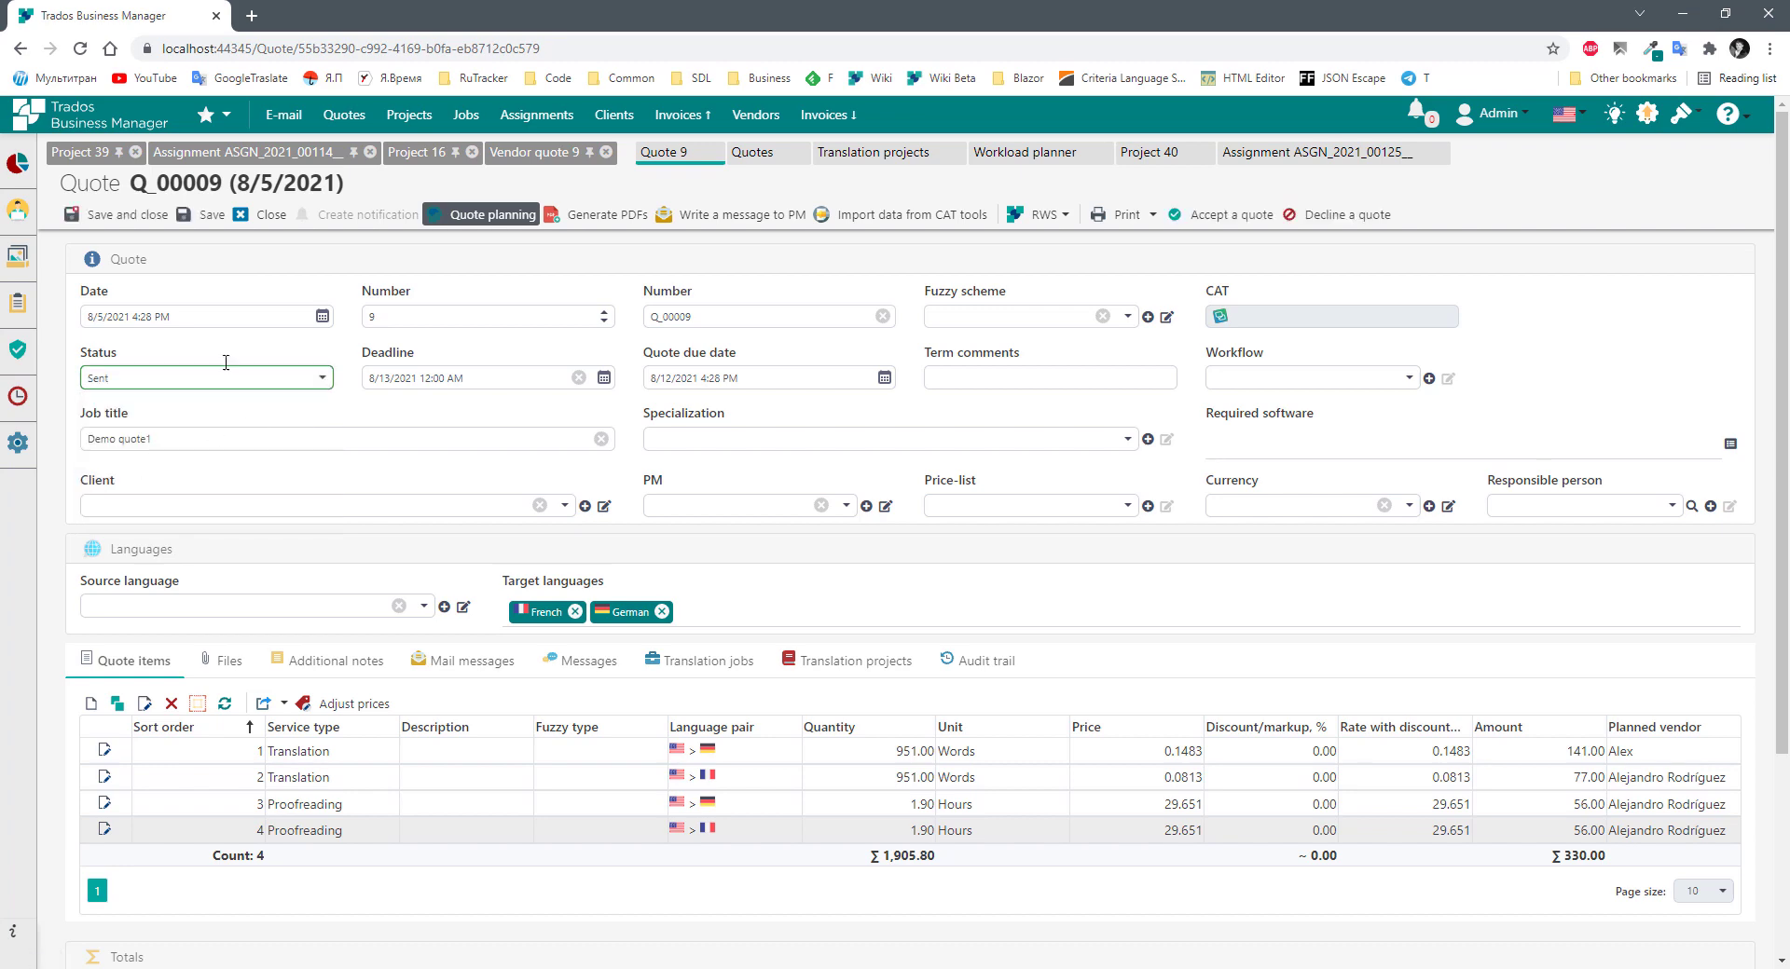
{"action": "left_click", "coordinate": [201, 222]}
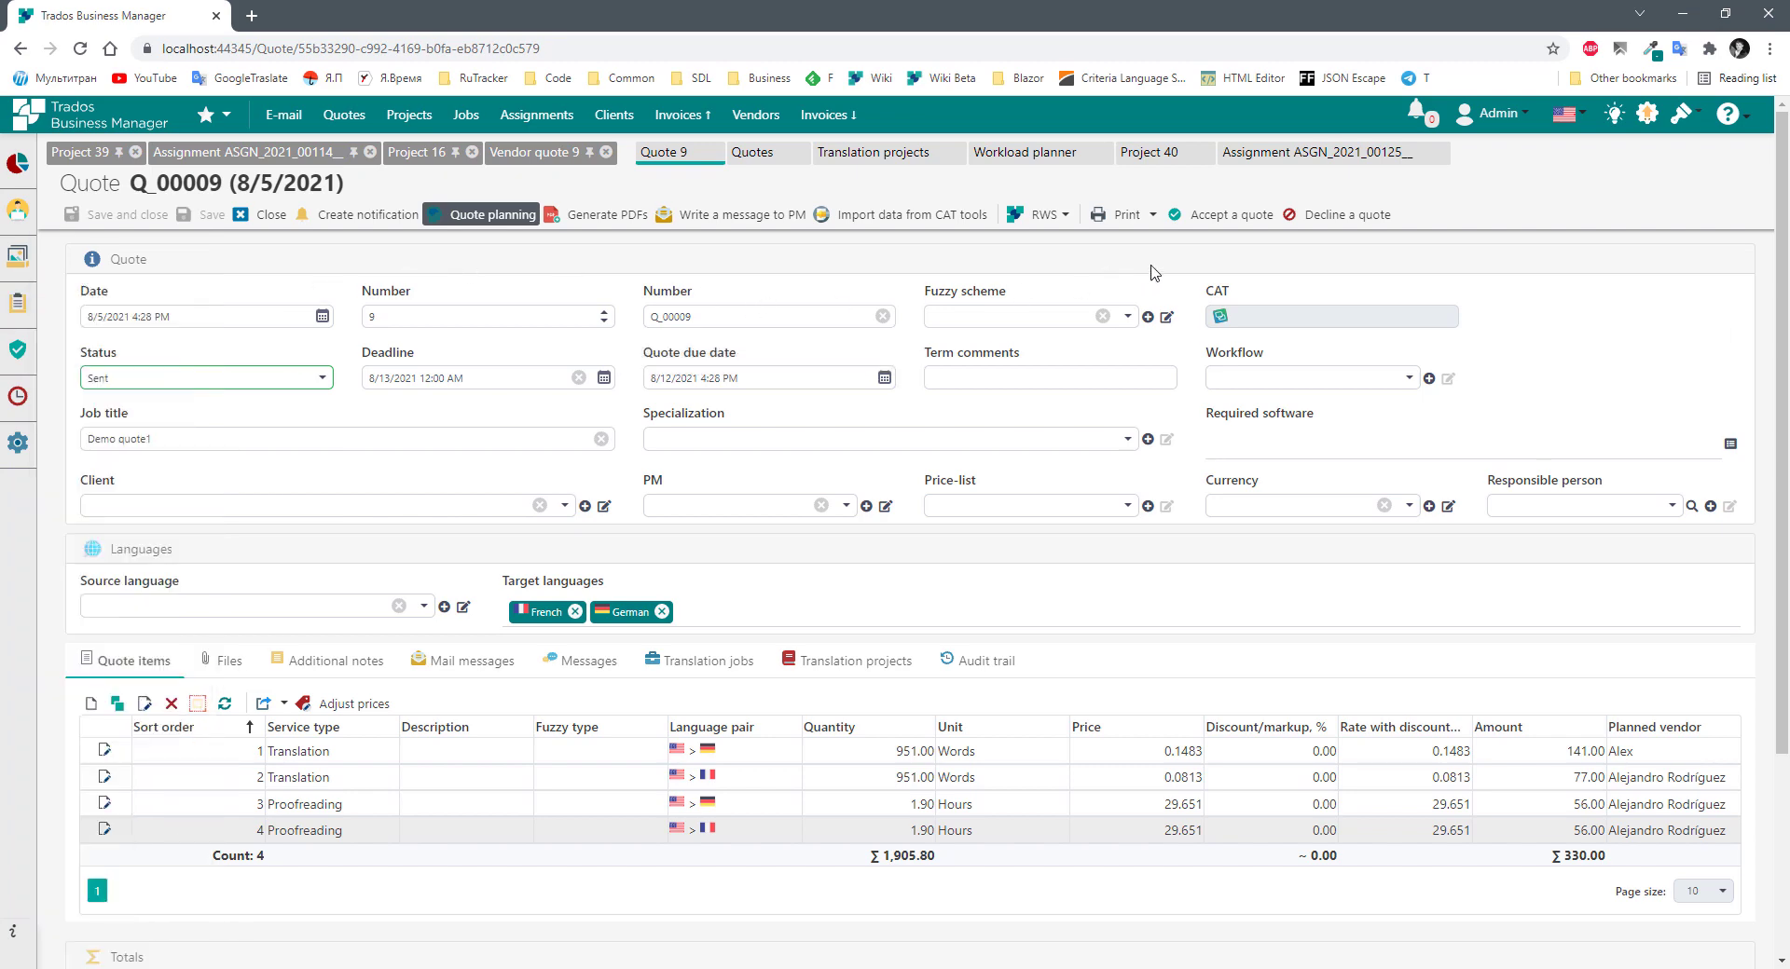
{"action": "left_click", "coordinate": [1224, 216]}
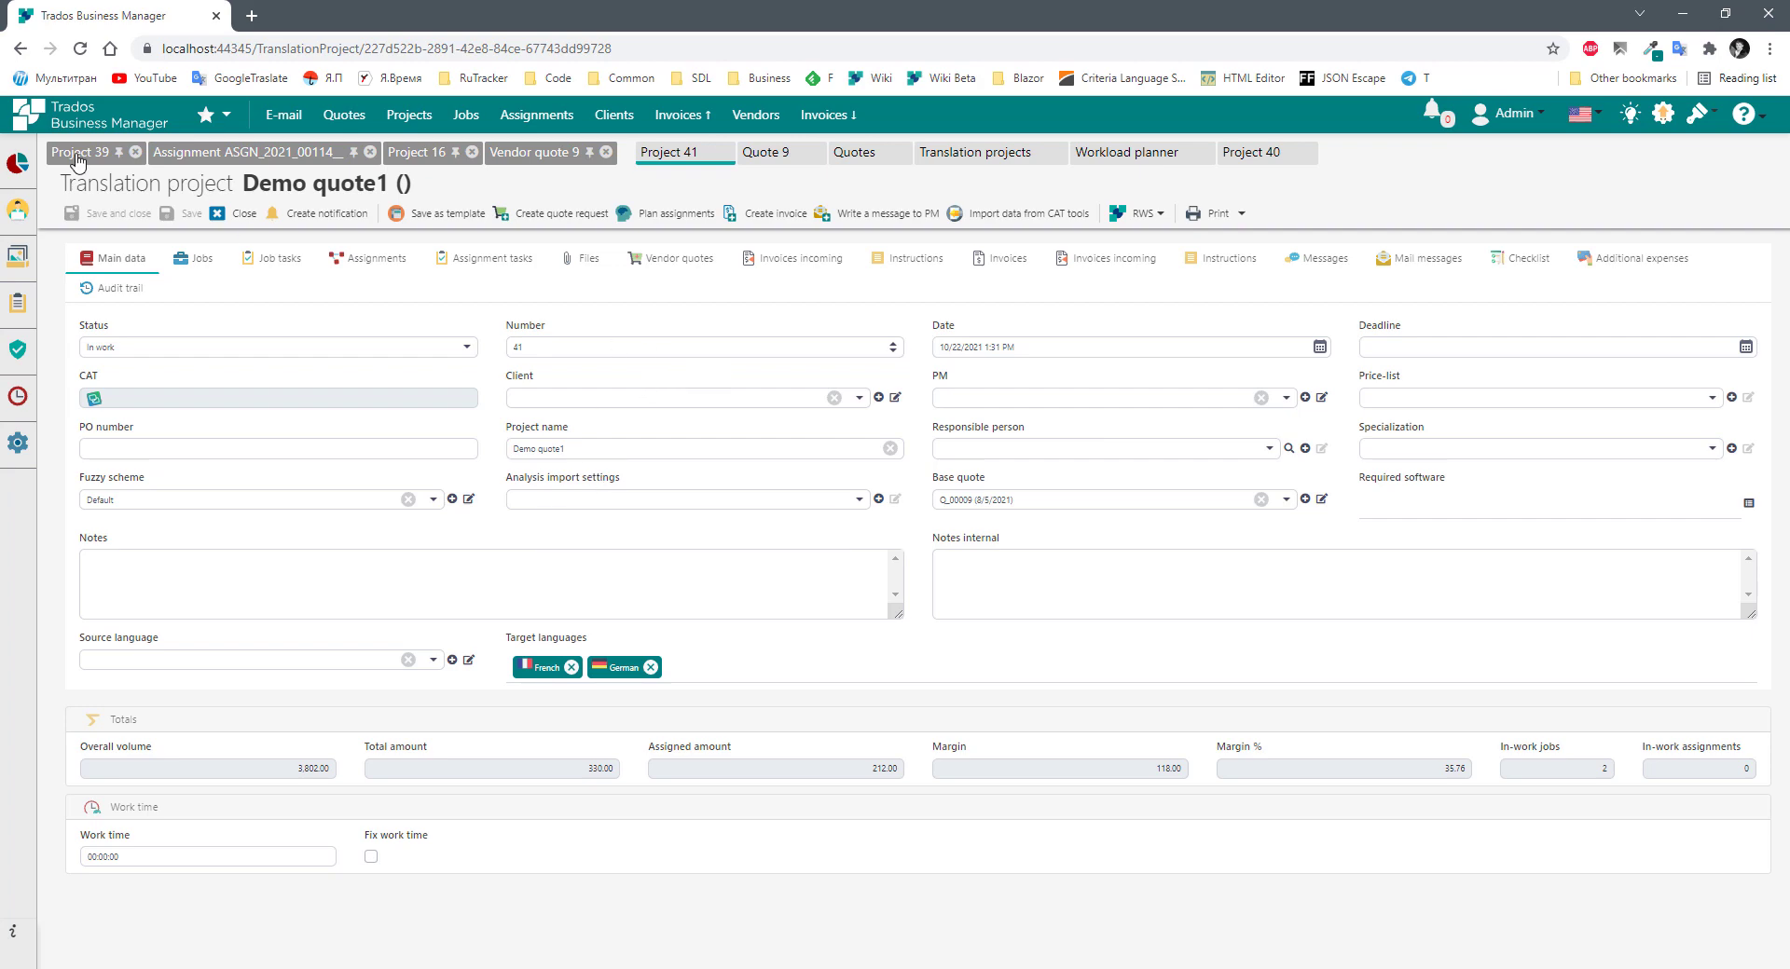
Review the jobs of the new Demo quote1 project, including the services of both jobs.
{"action": "left_click", "coordinate": [196, 263]}
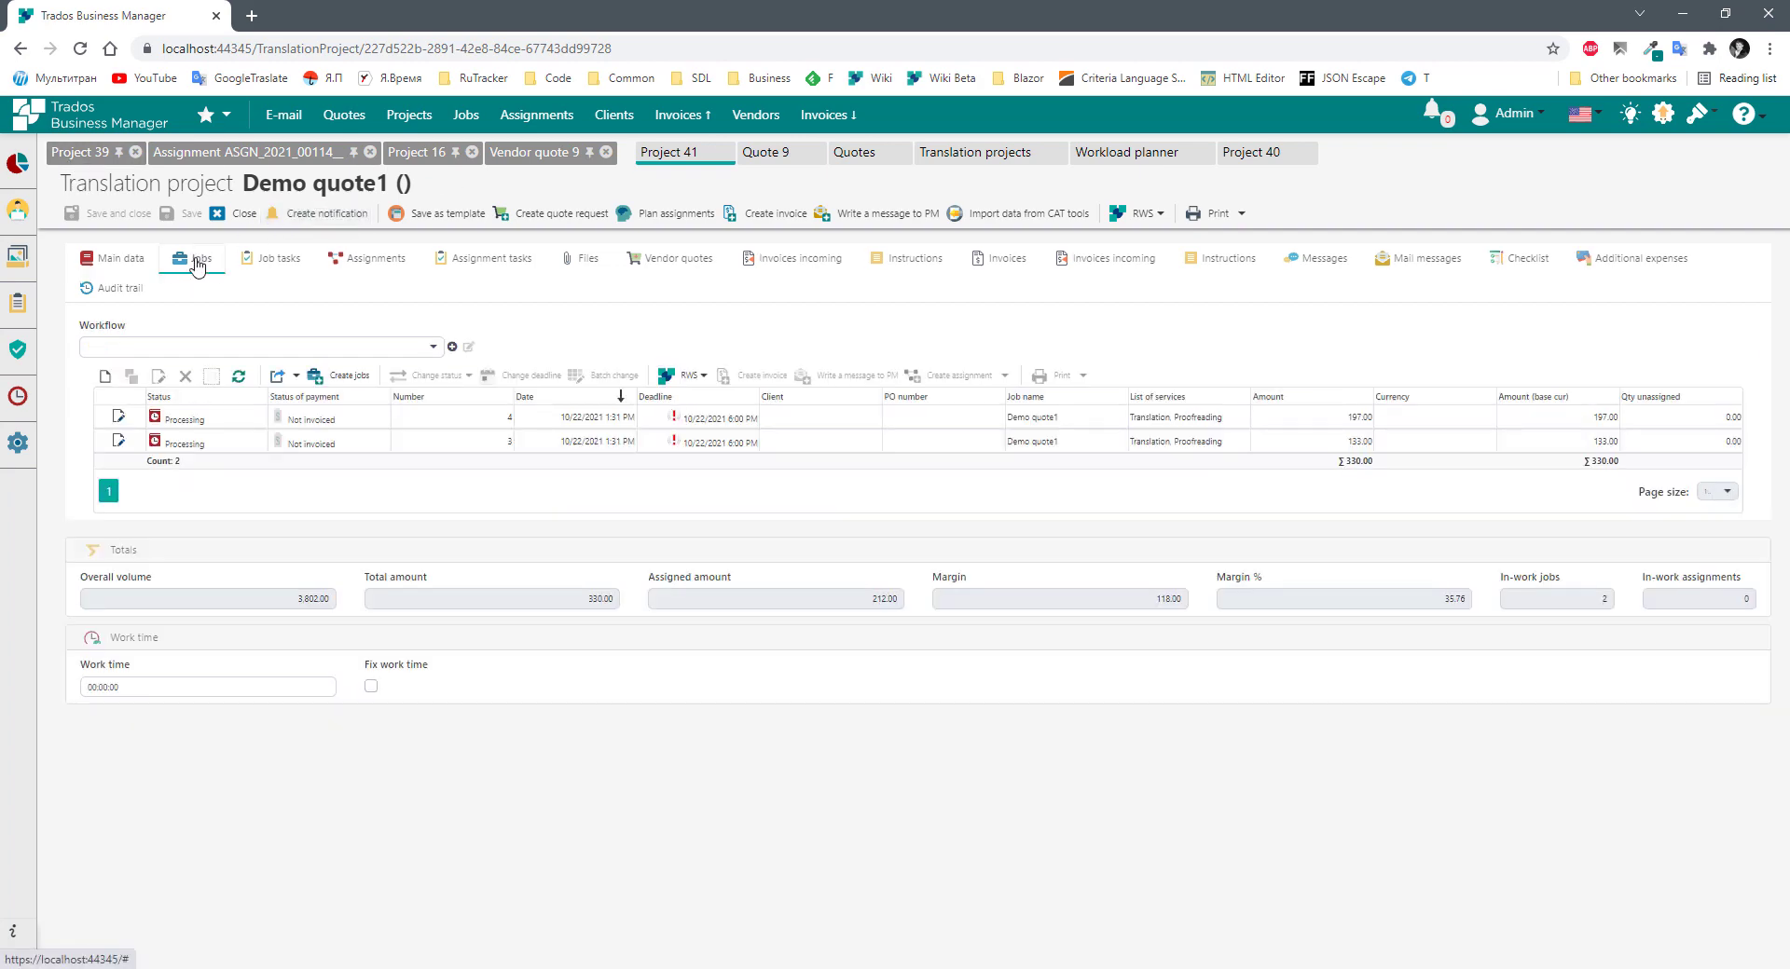
{"action": "left_click", "coordinate": [471, 424]}
{"action": "left_click", "coordinate": [482, 449]}
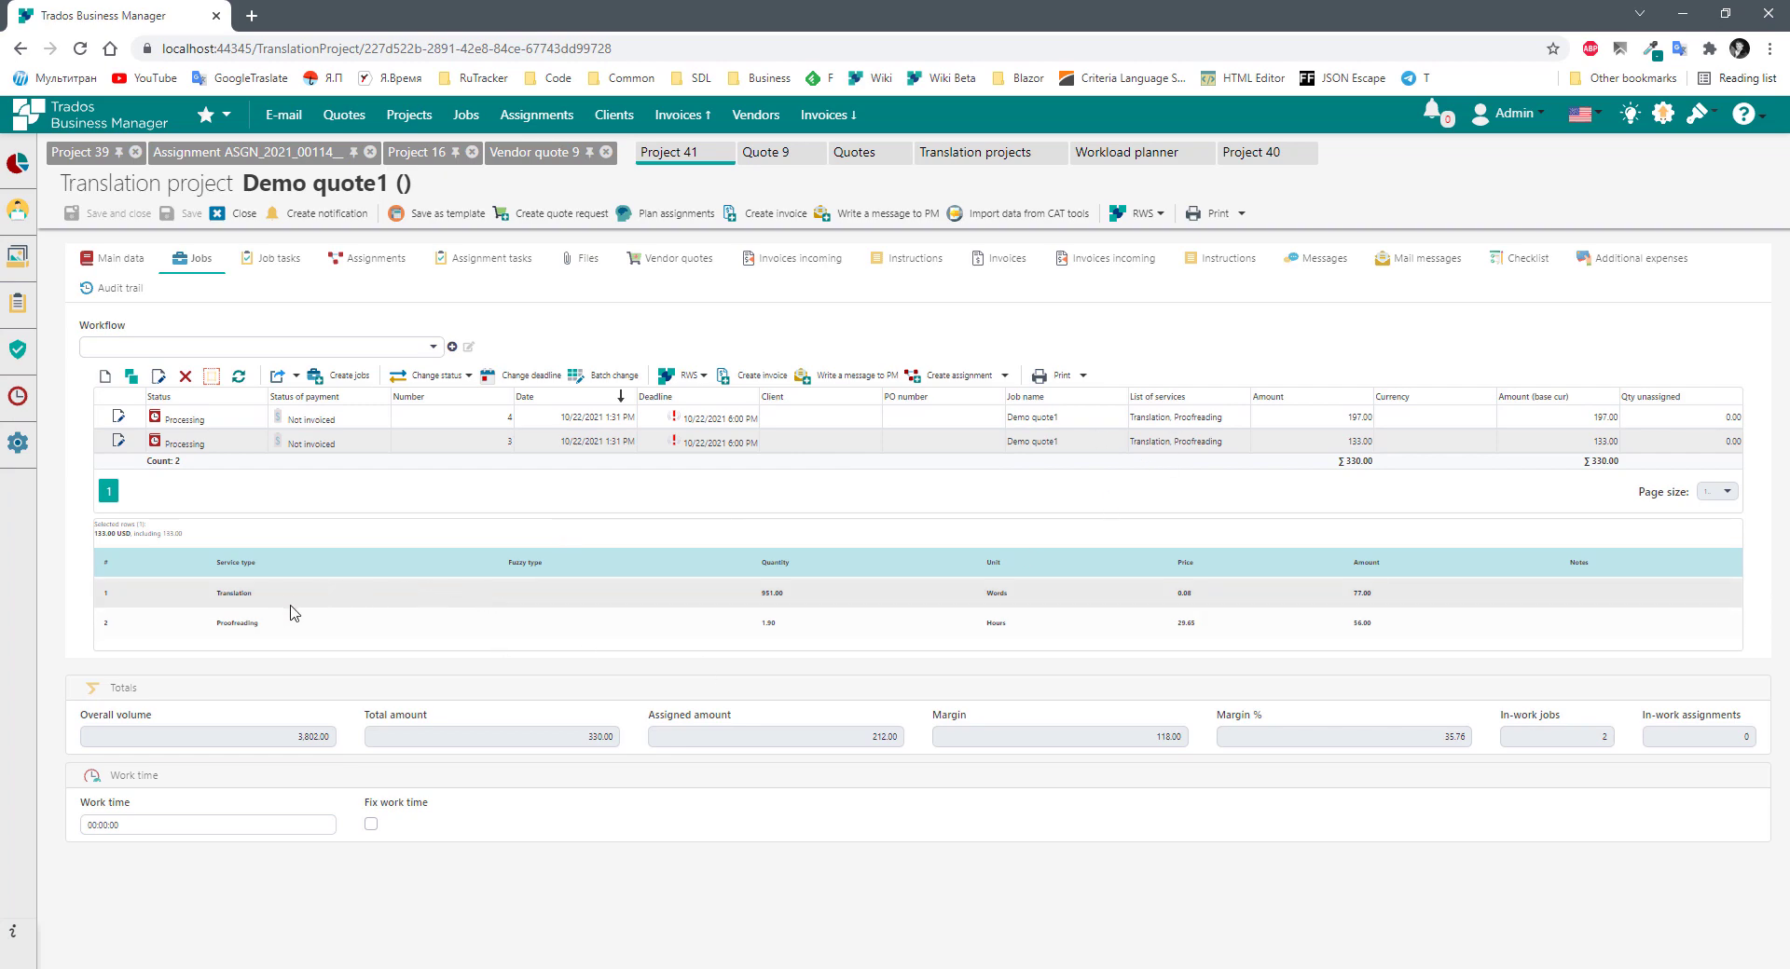
Review the project's draft assignments and their vendors, then close the project.
{"action": "left_click", "coordinate": [375, 267]}
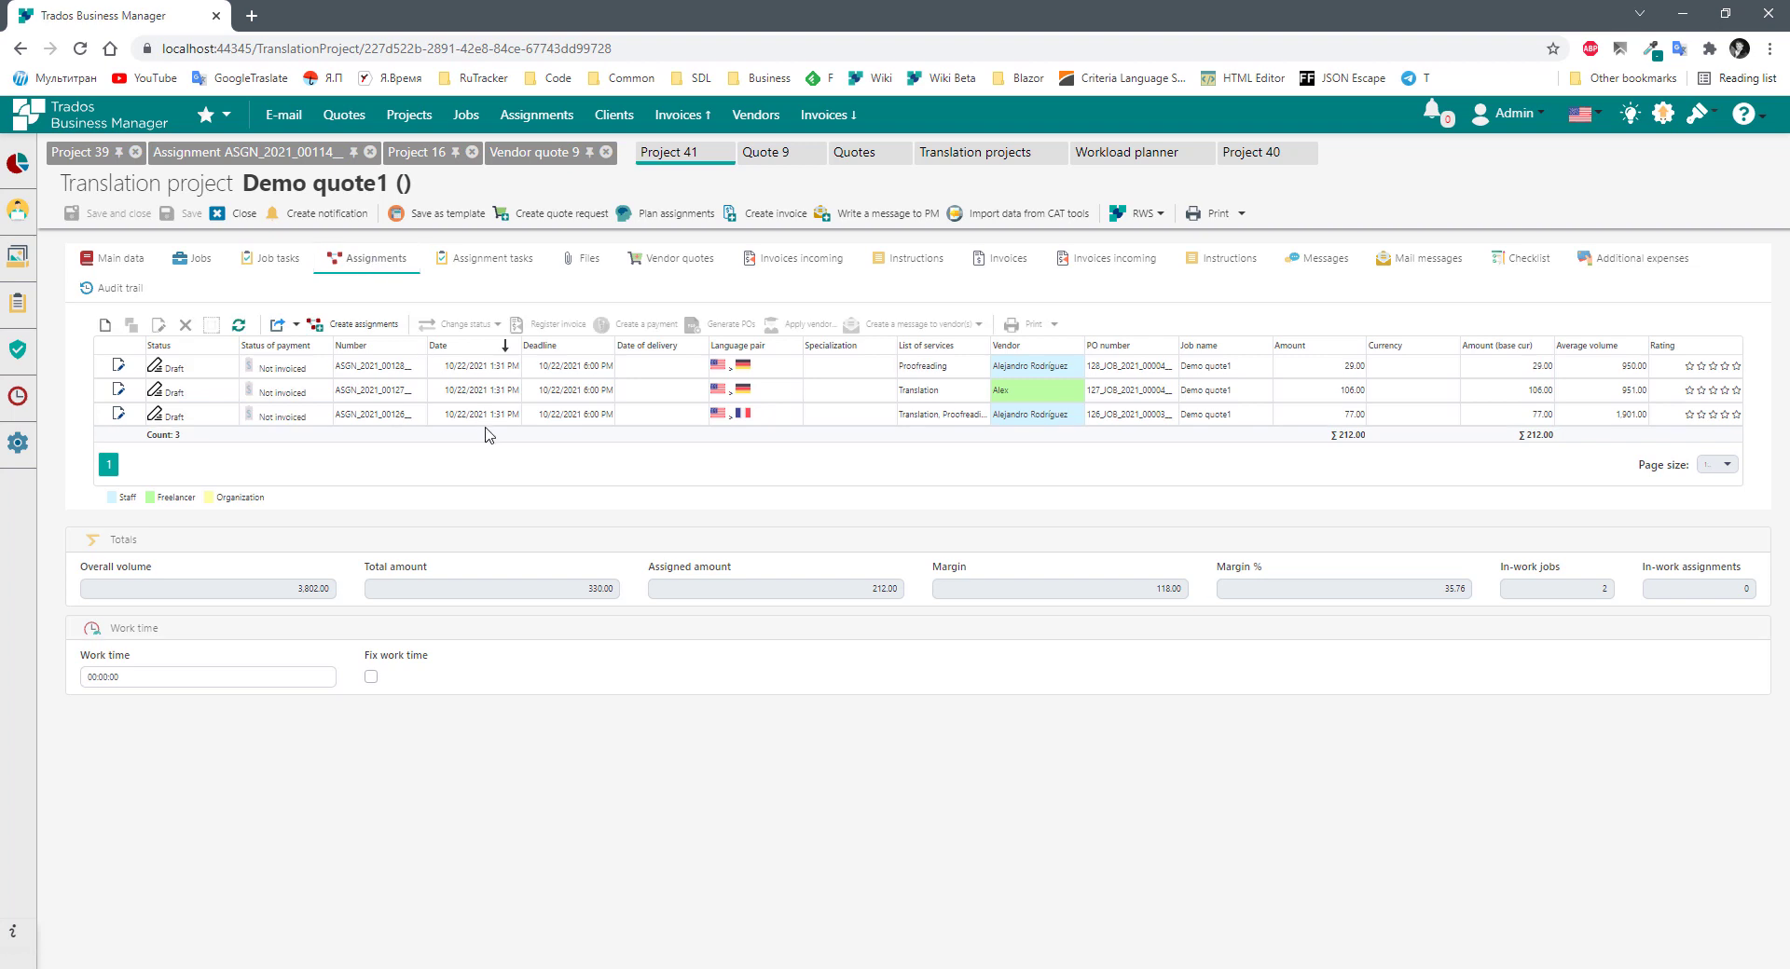
{"action": "left_click", "coordinate": [672, 386]}
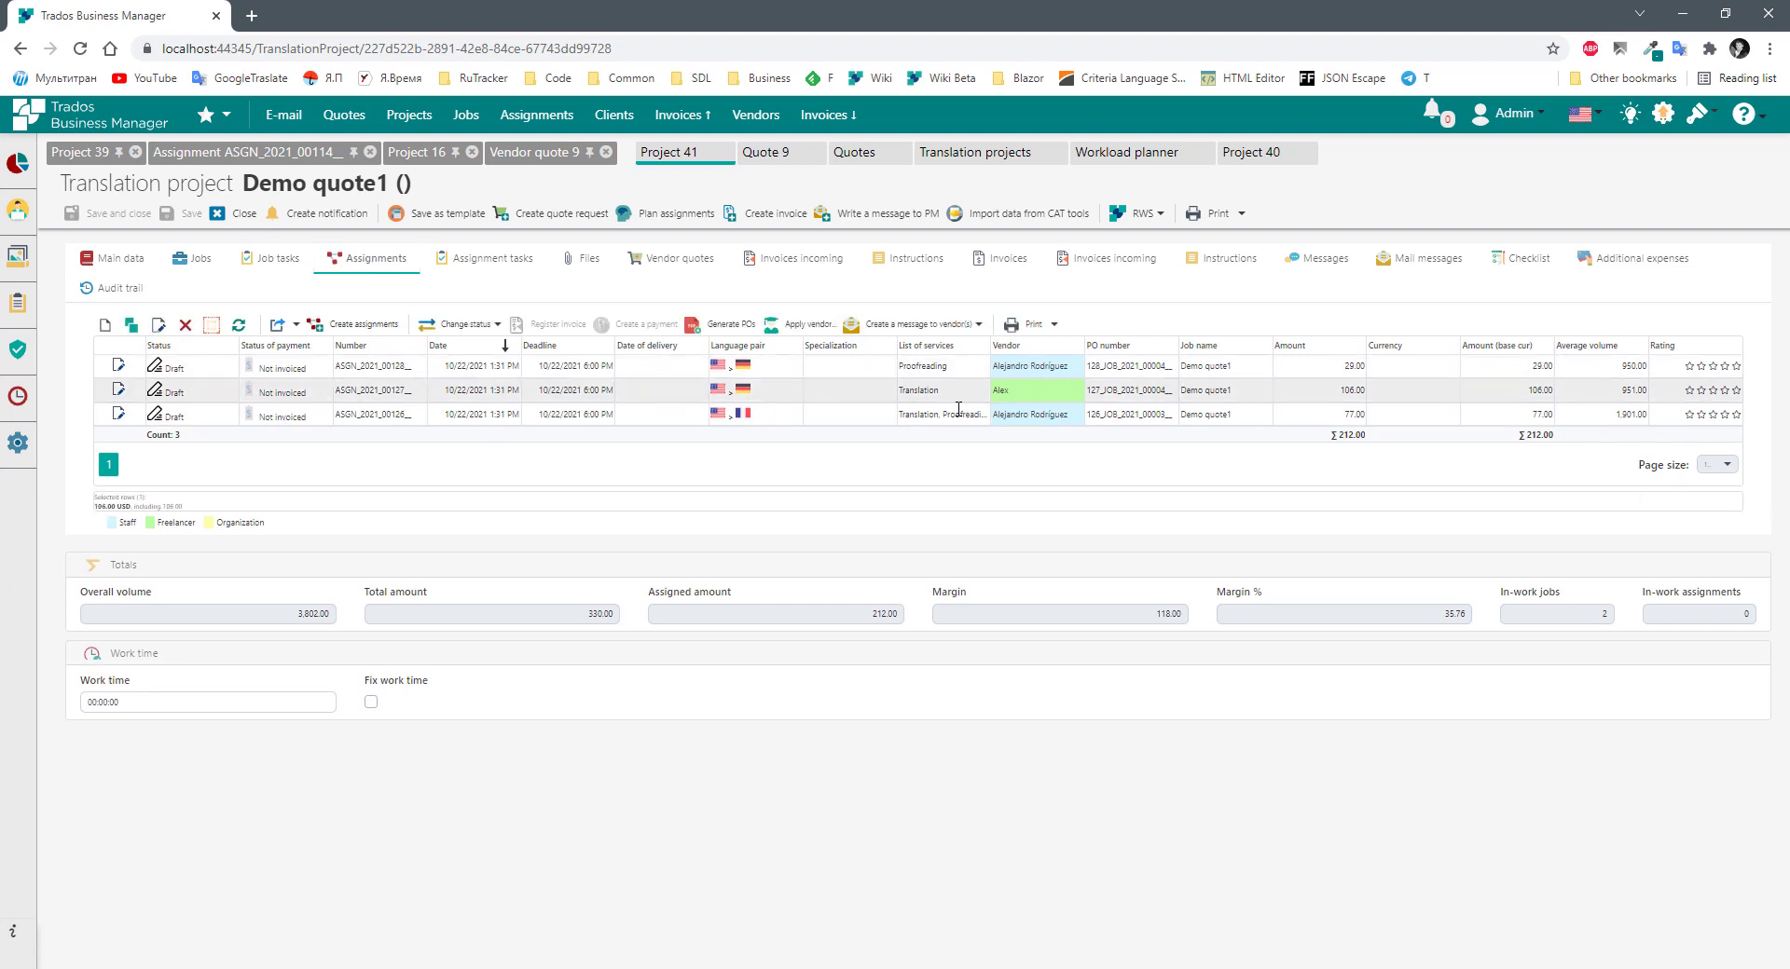
{"action": "left_click", "coordinate": [492, 258]}
{"action": "left_click", "coordinate": [375, 261]}
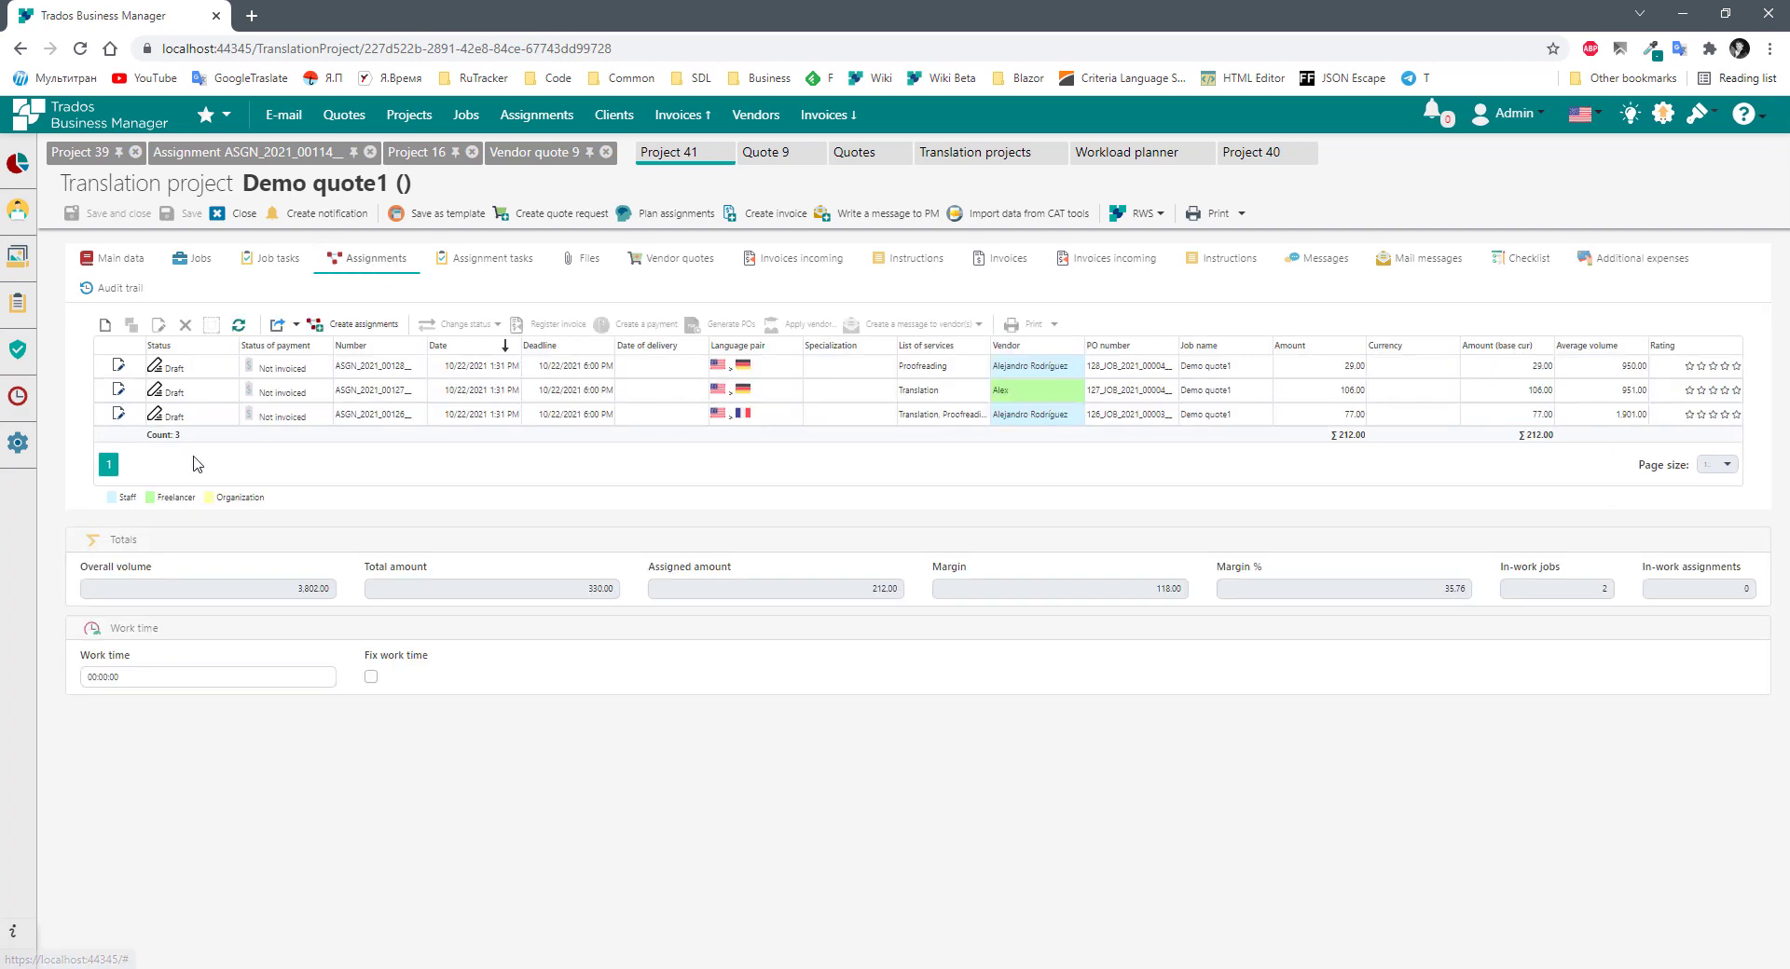
{"action": "left_click", "coordinate": [175, 366]}
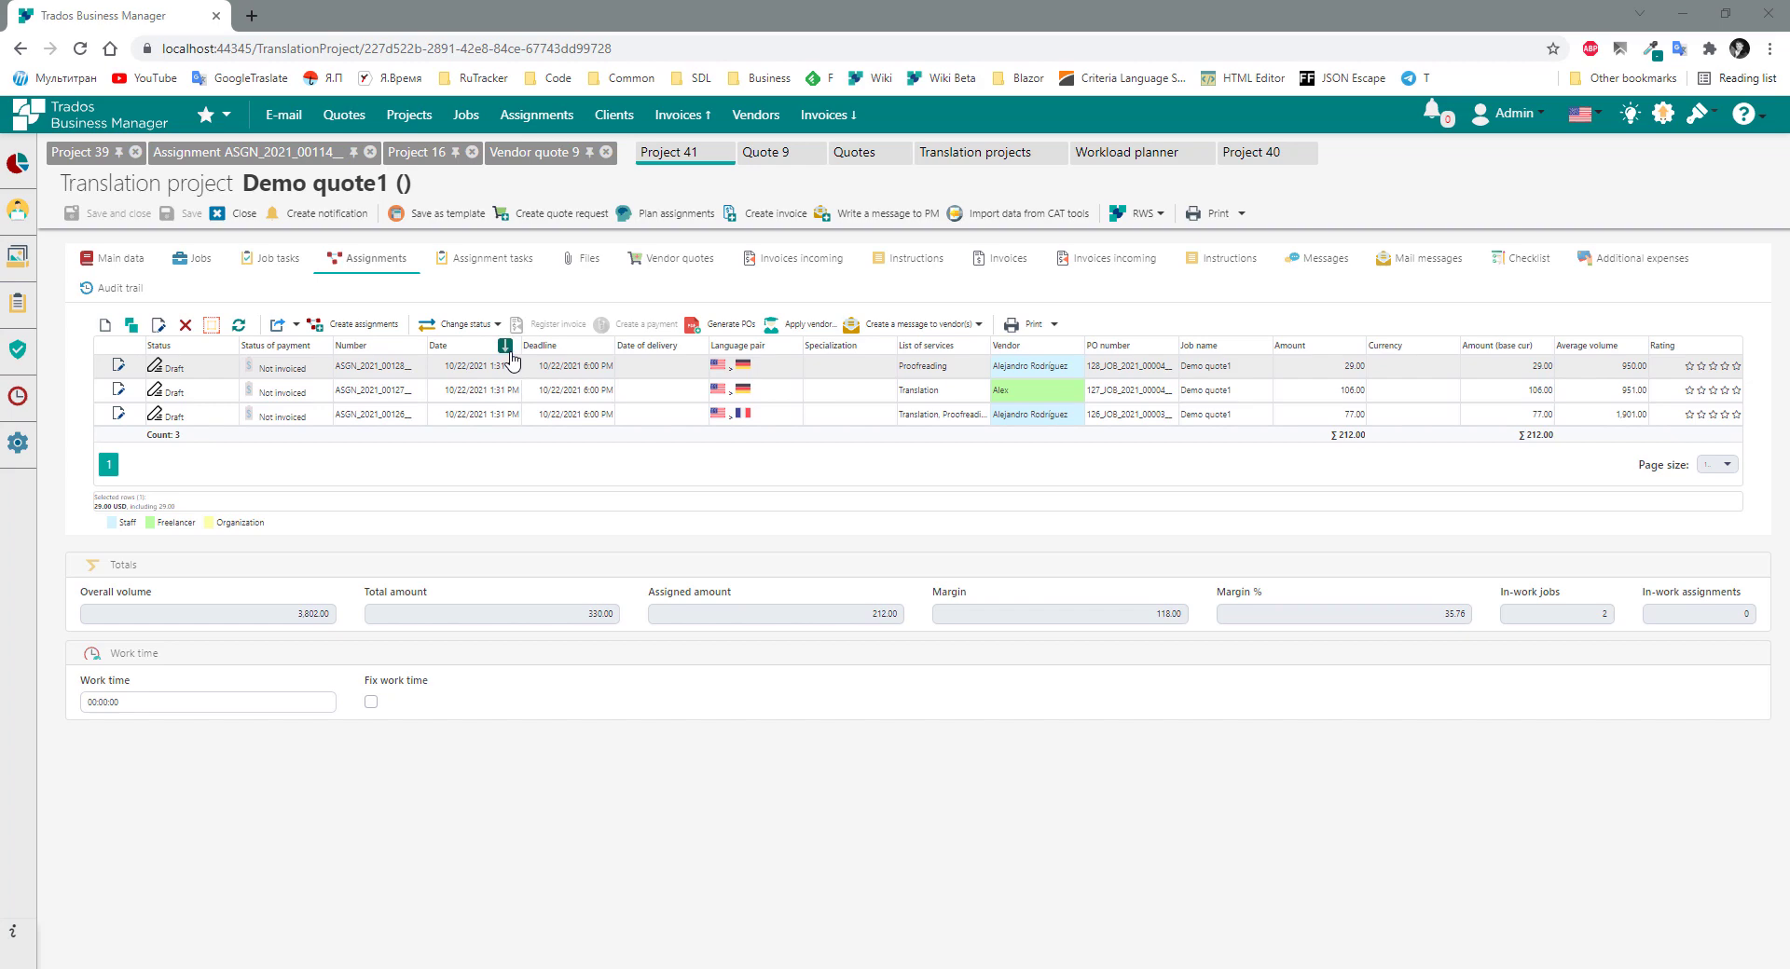
{"action": "left_click", "coordinate": [233, 214]}
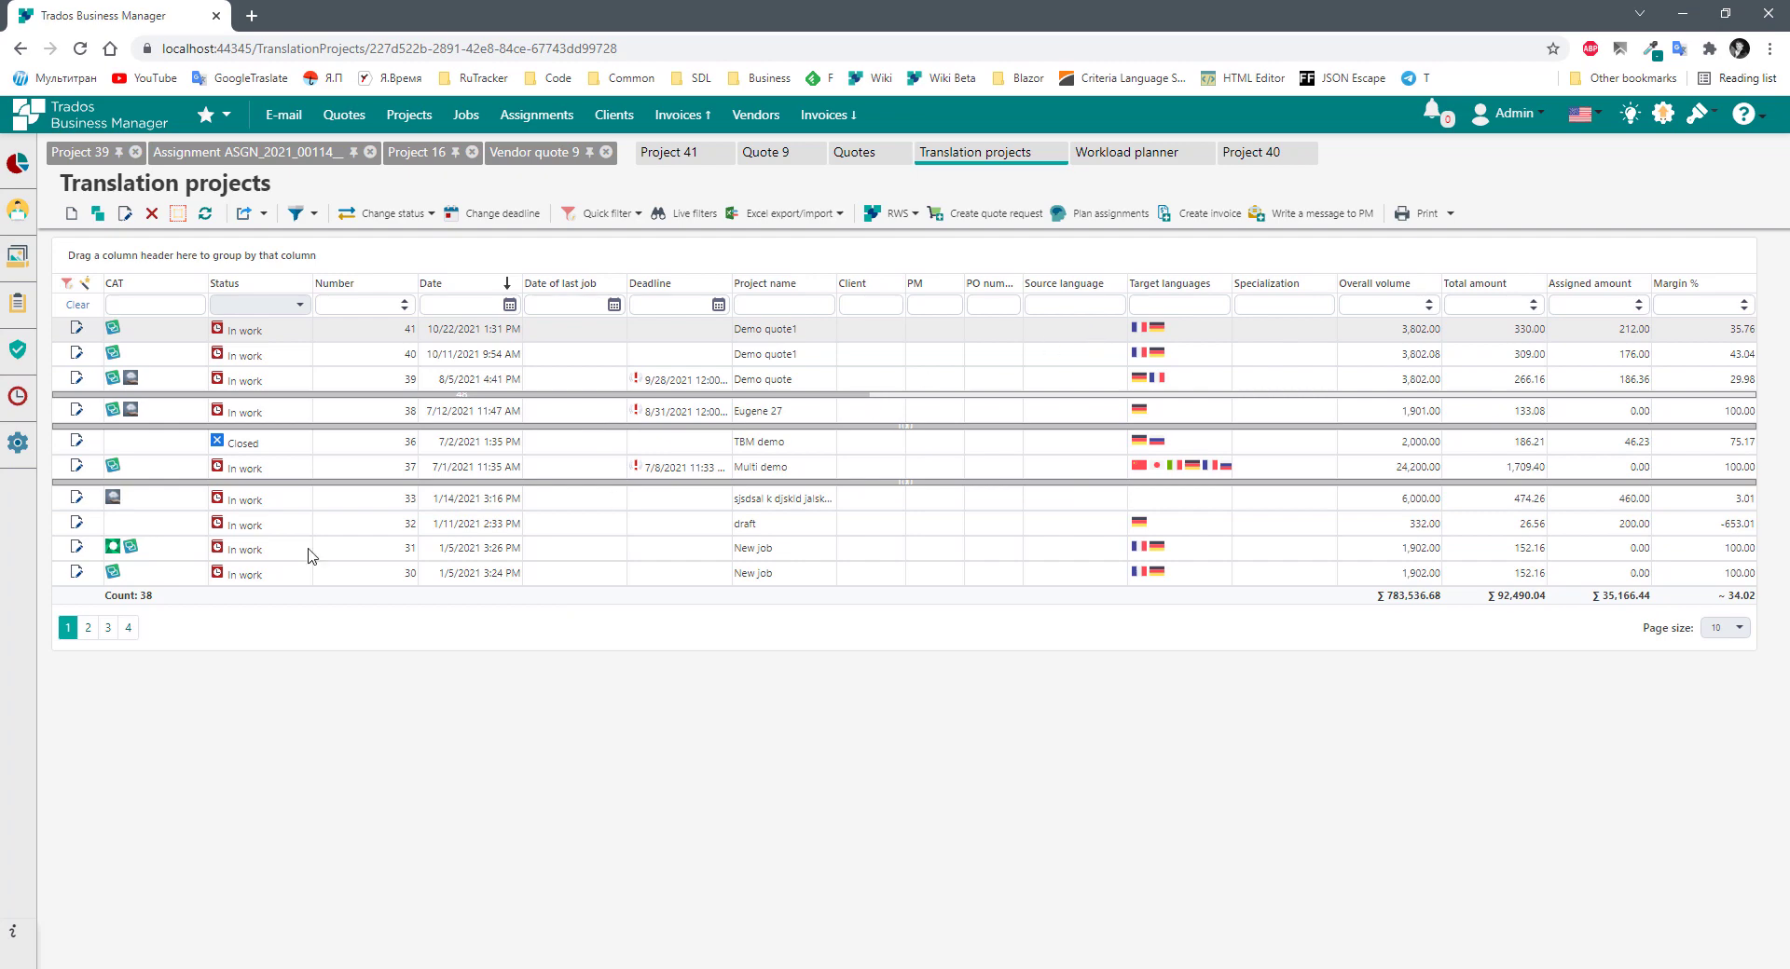
Open the list views in a separate browser tab, filter names by "projec", find TranslationProject_ListView and close that tab.
{"action": "mouse_move", "coordinate": [17, 455]}
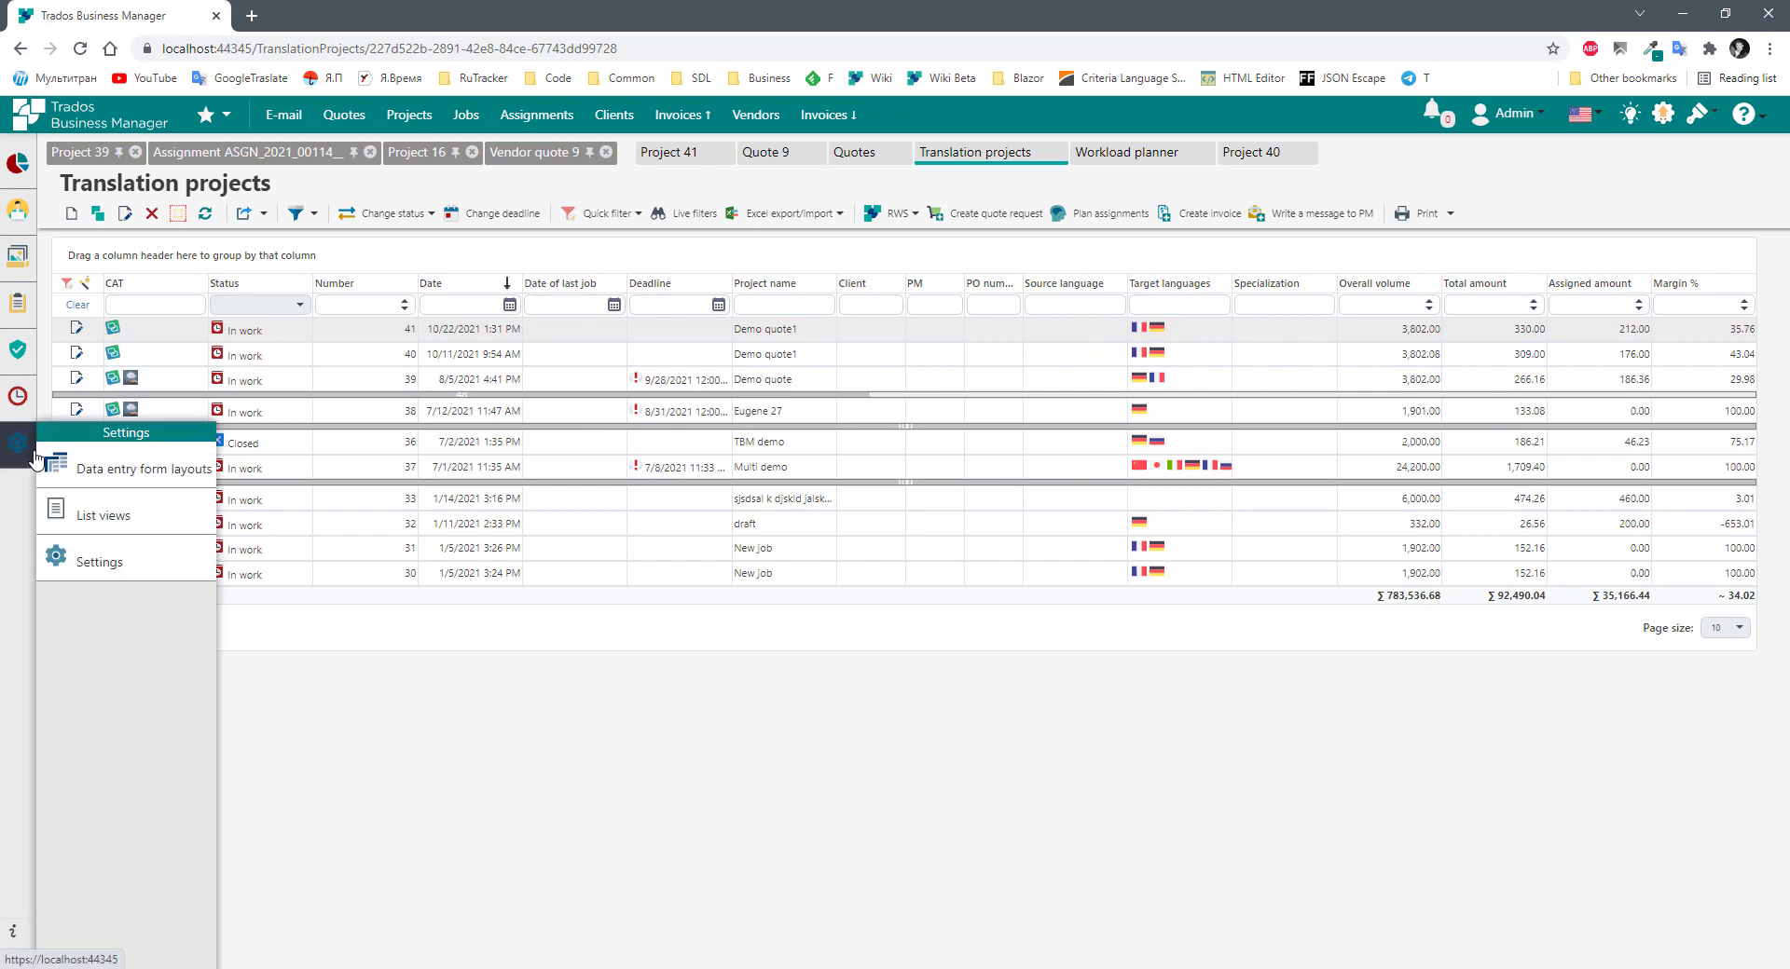
{"action": "middle_click", "coordinate": [89, 519]}
{"action": "left_click", "coordinate": [302, 28]}
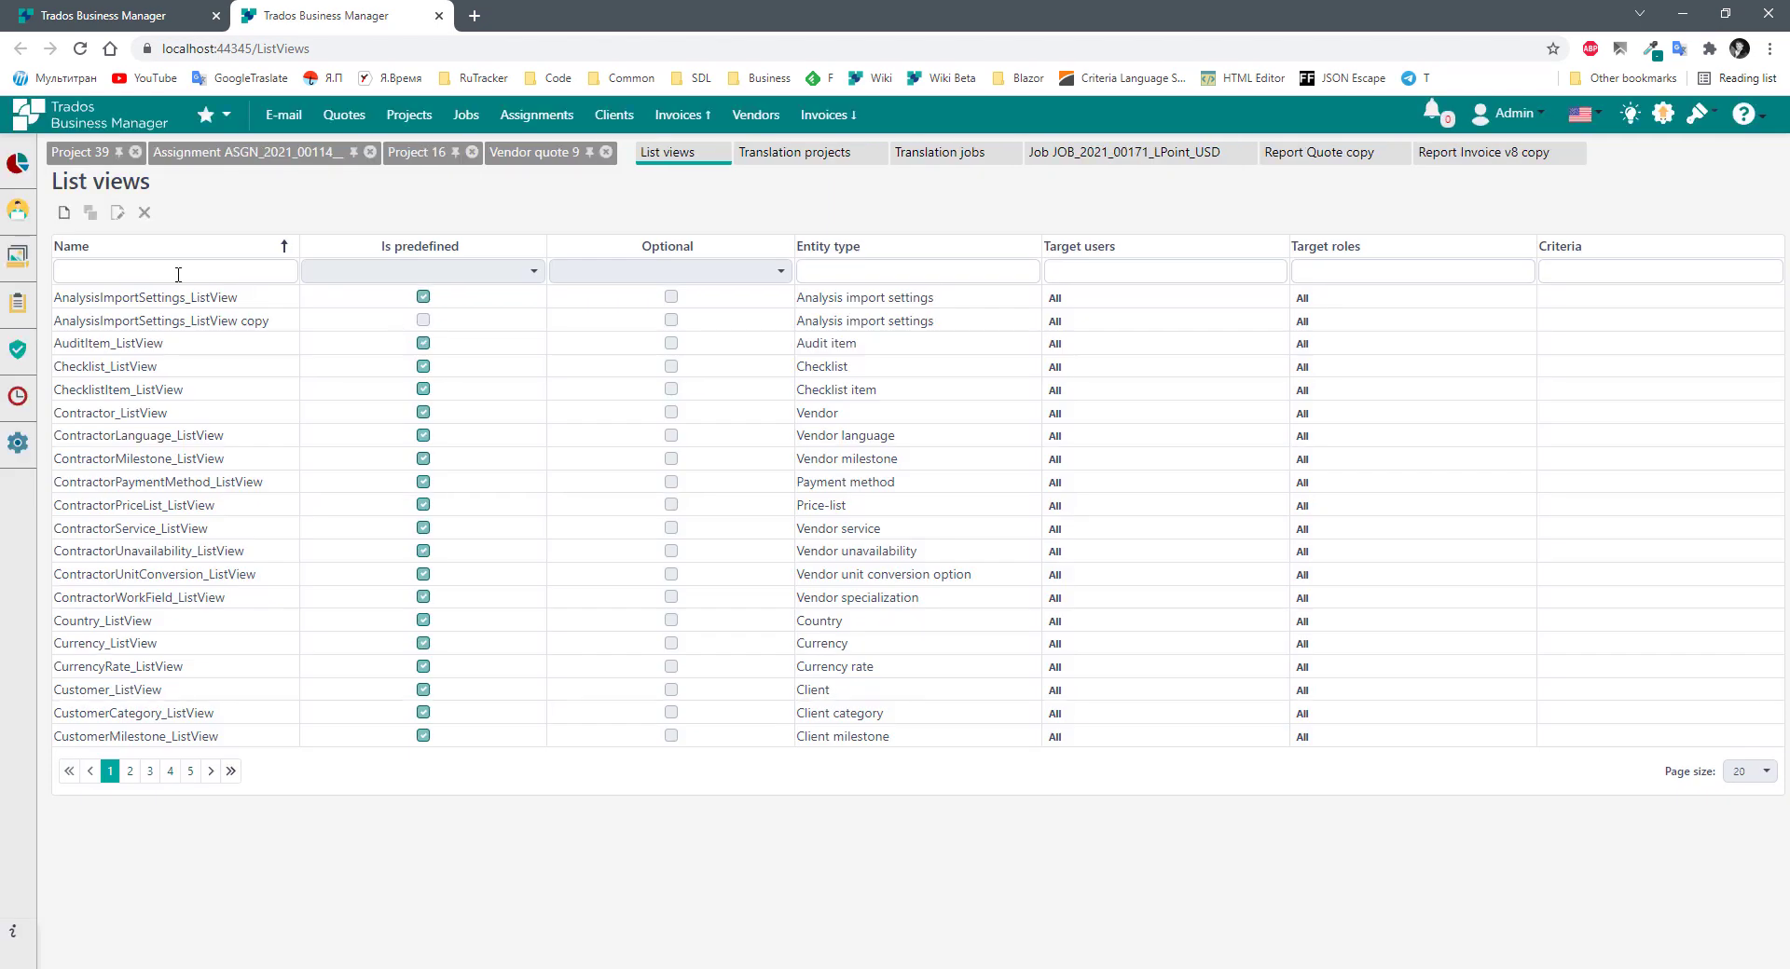
{"action": "left_click", "coordinate": [150, 264]}
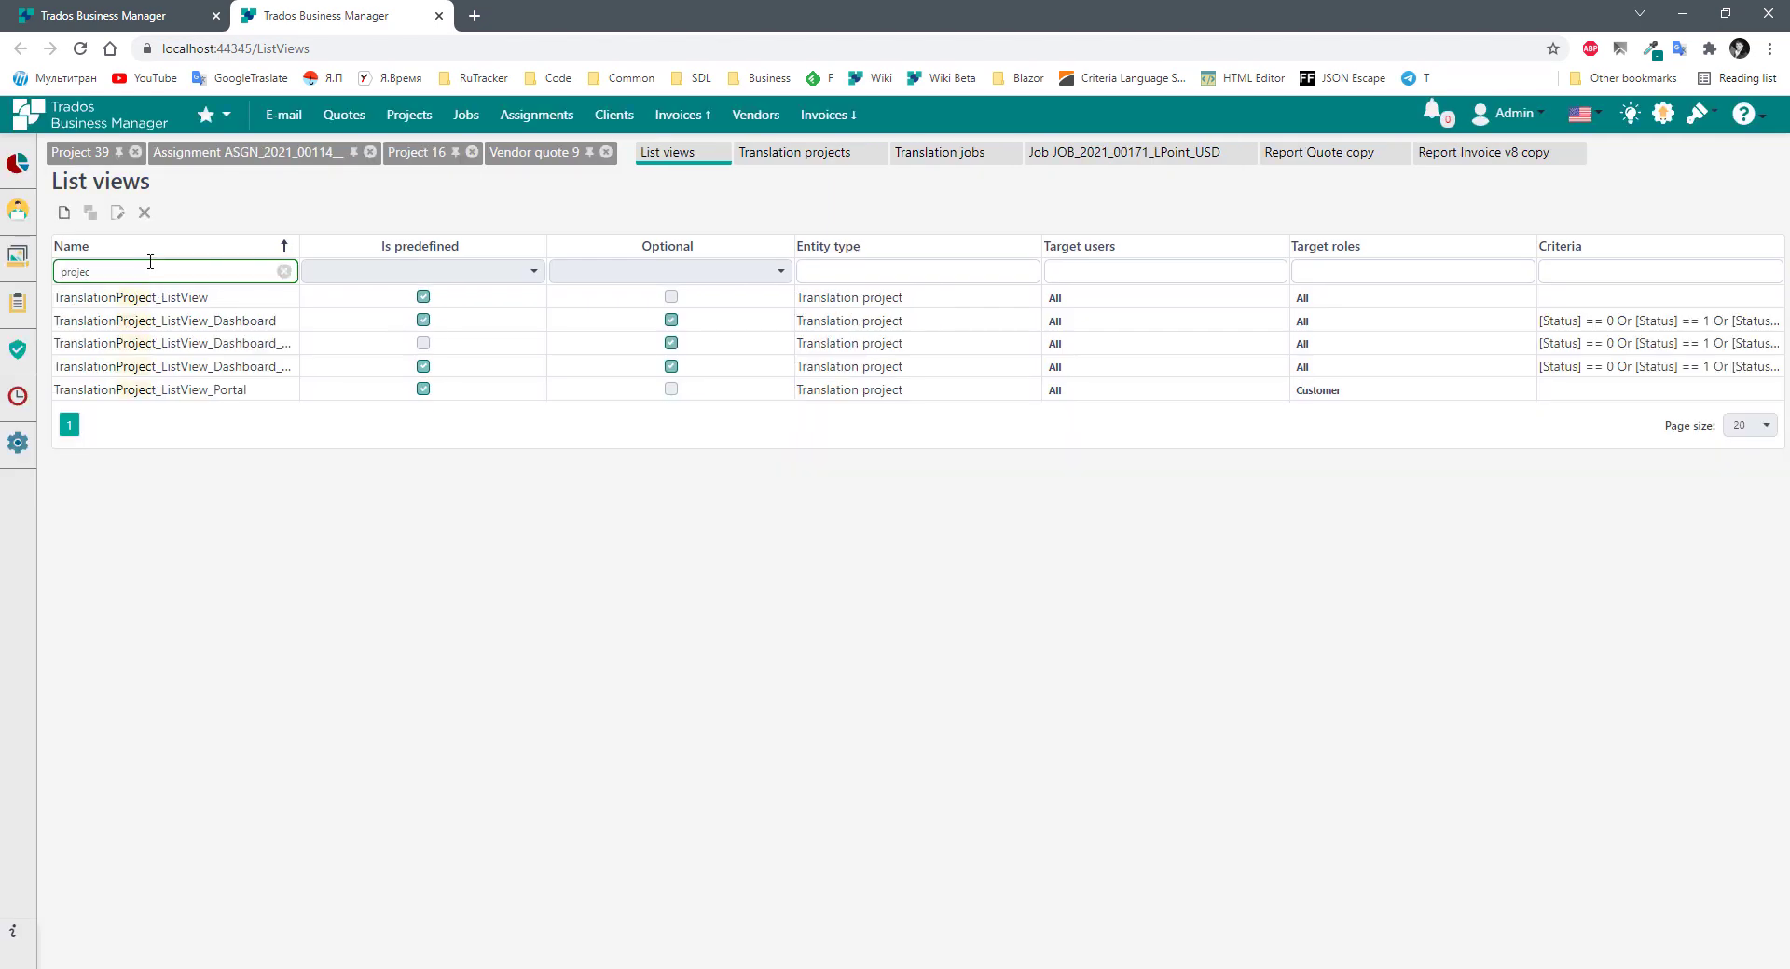
{"action": "left_click", "coordinate": [151, 320]}
{"action": "left_click", "coordinate": [140, 297]}
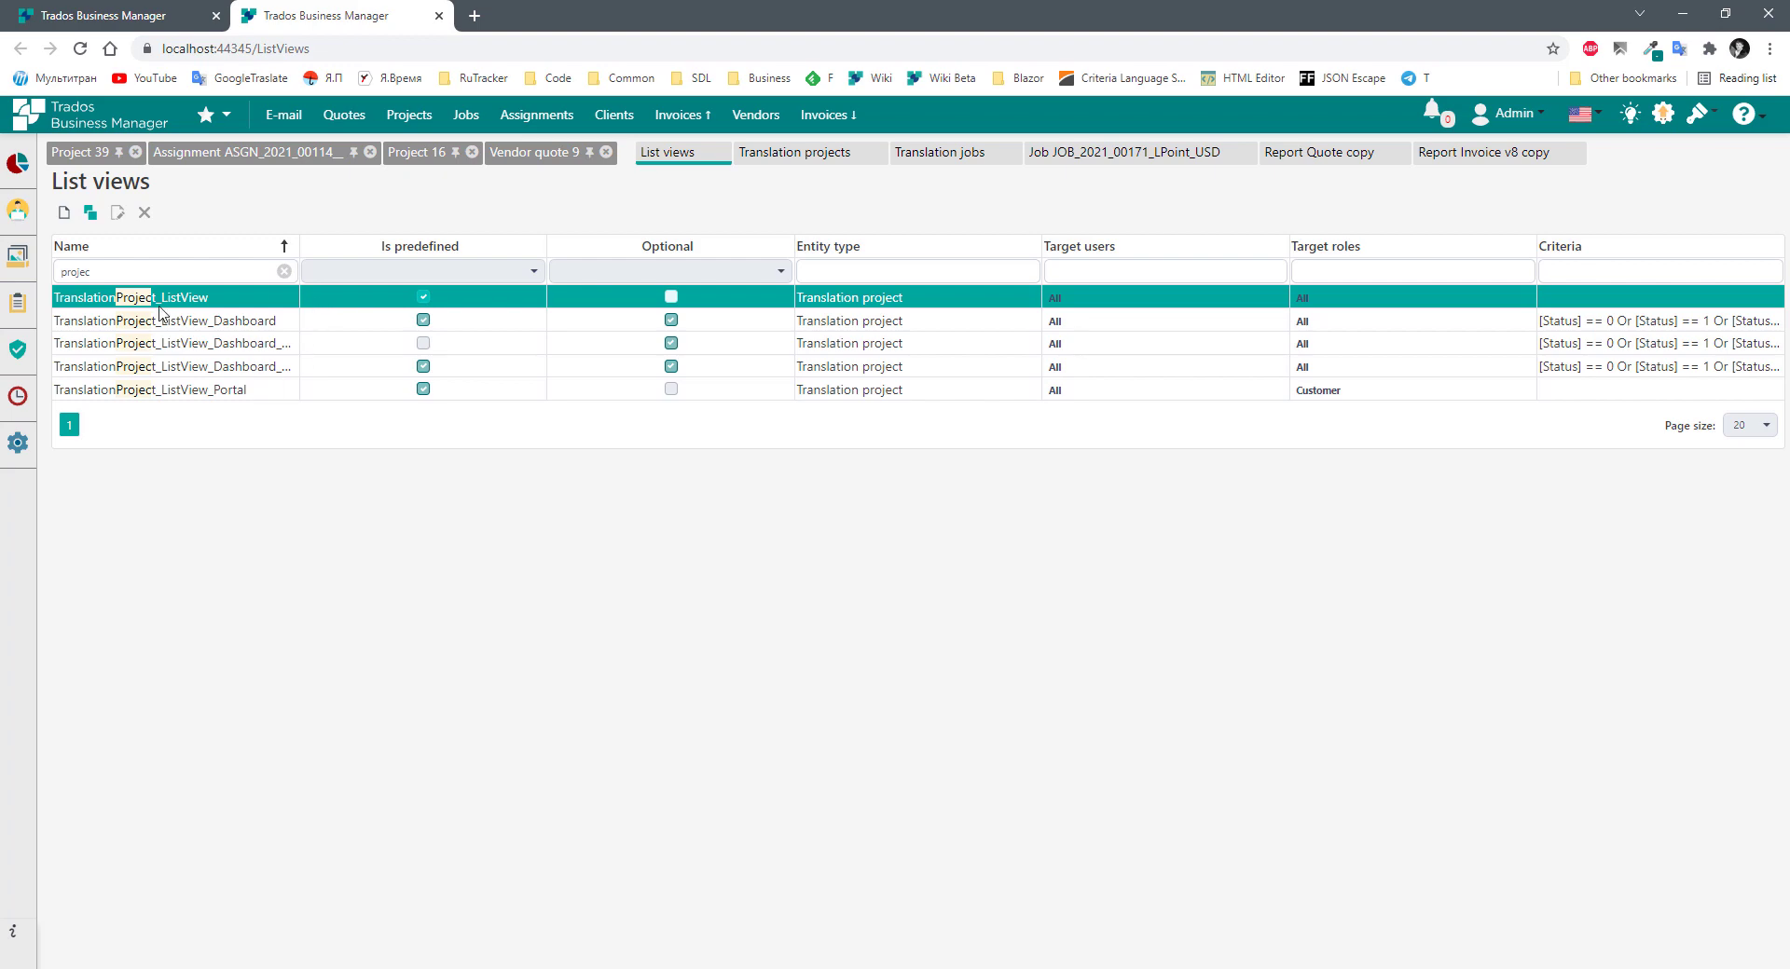
{"action": "left_click", "coordinate": [438, 16]}
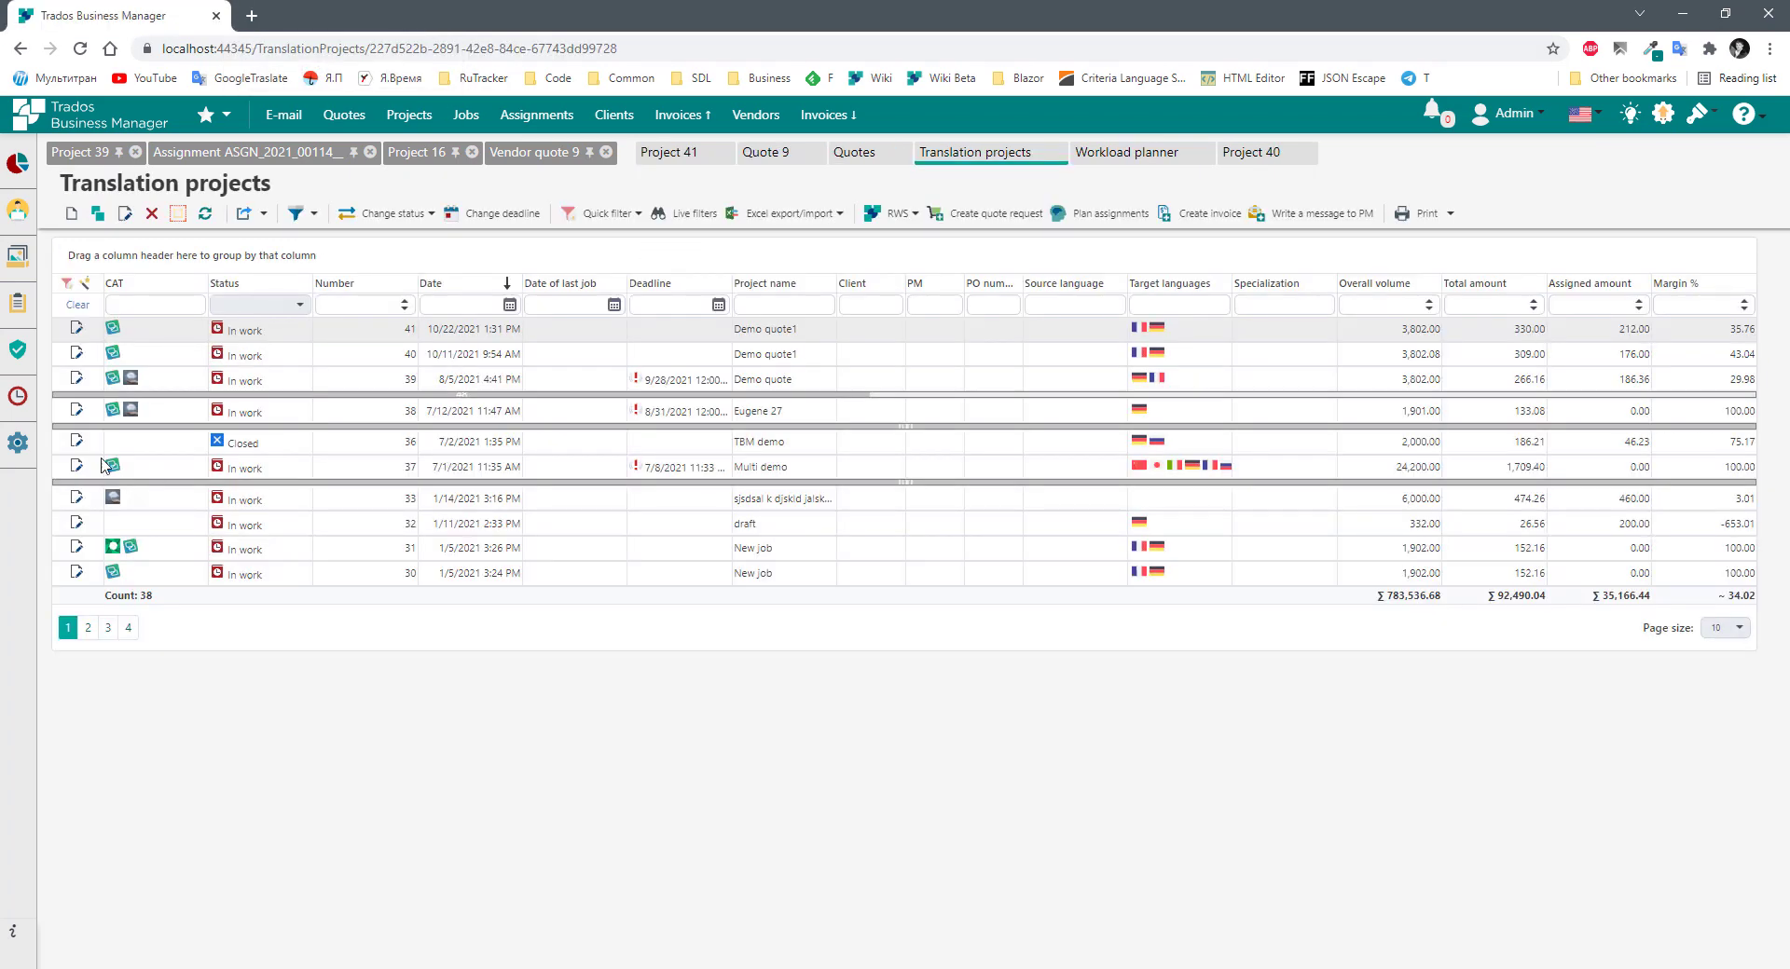
In the translation projects list's view settings, delete the CAT column, move Margin % to the first position and save.
{"action": "left_click", "coordinate": [87, 286]}
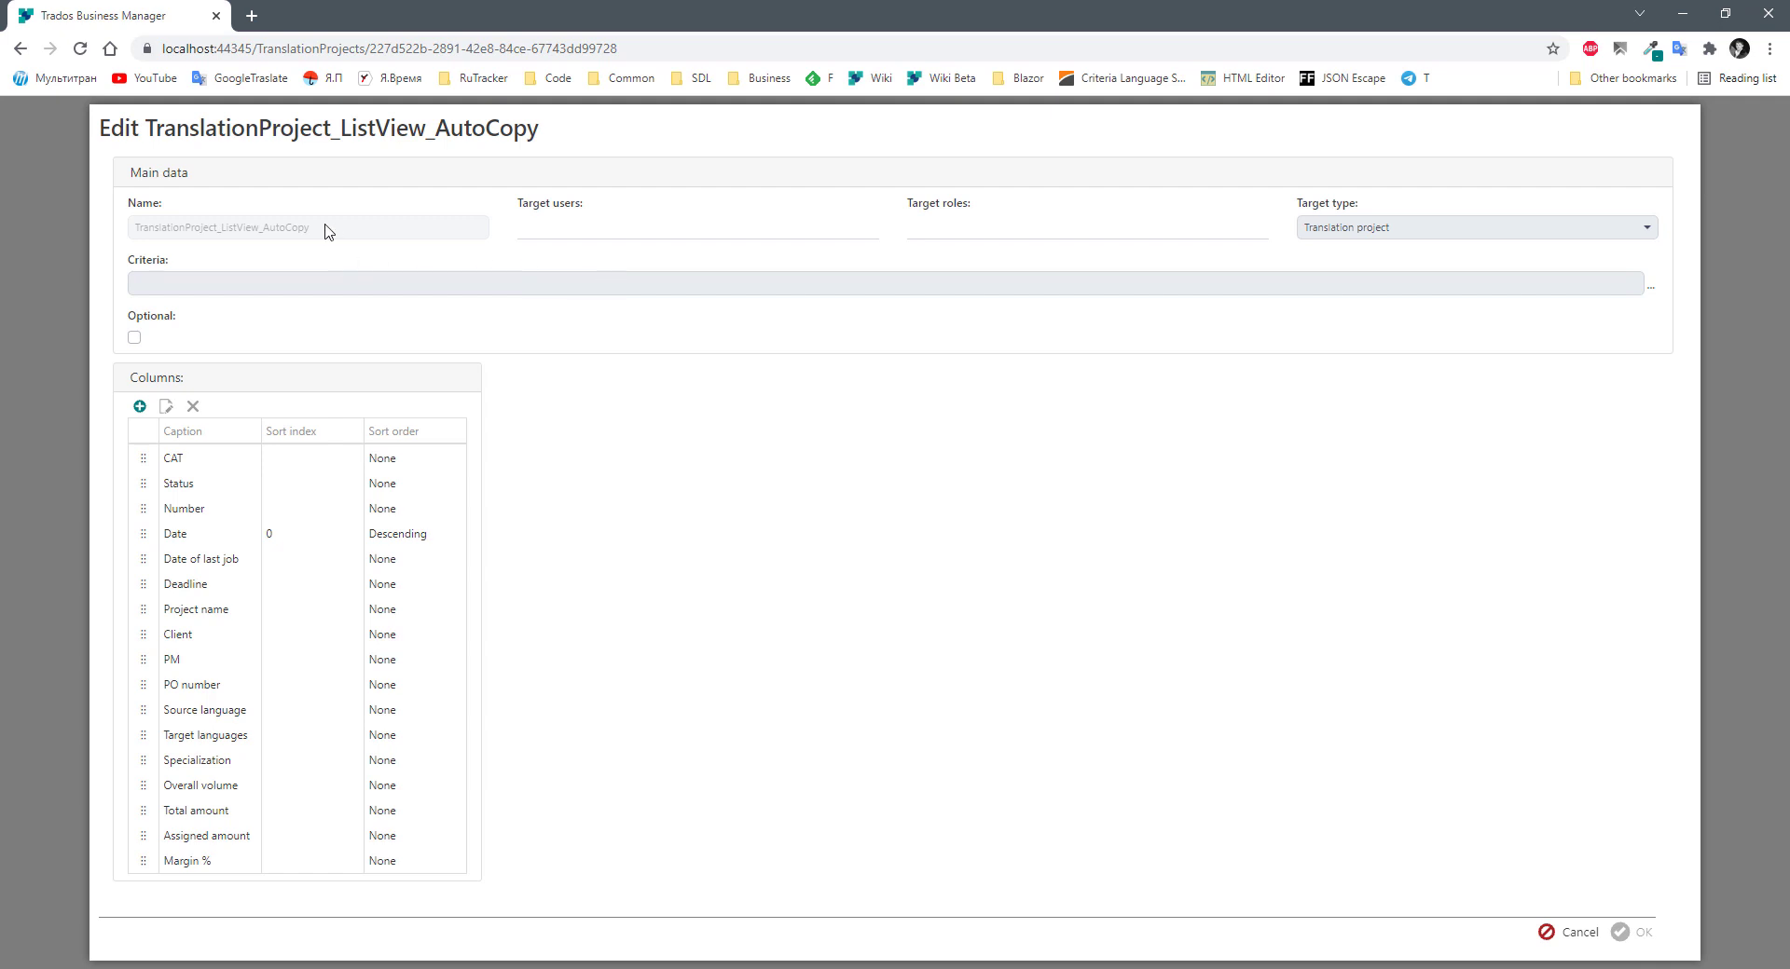
{"action": "left_click_drag", "start_coordinate": [326, 231], "coordinate": [132, 238]}
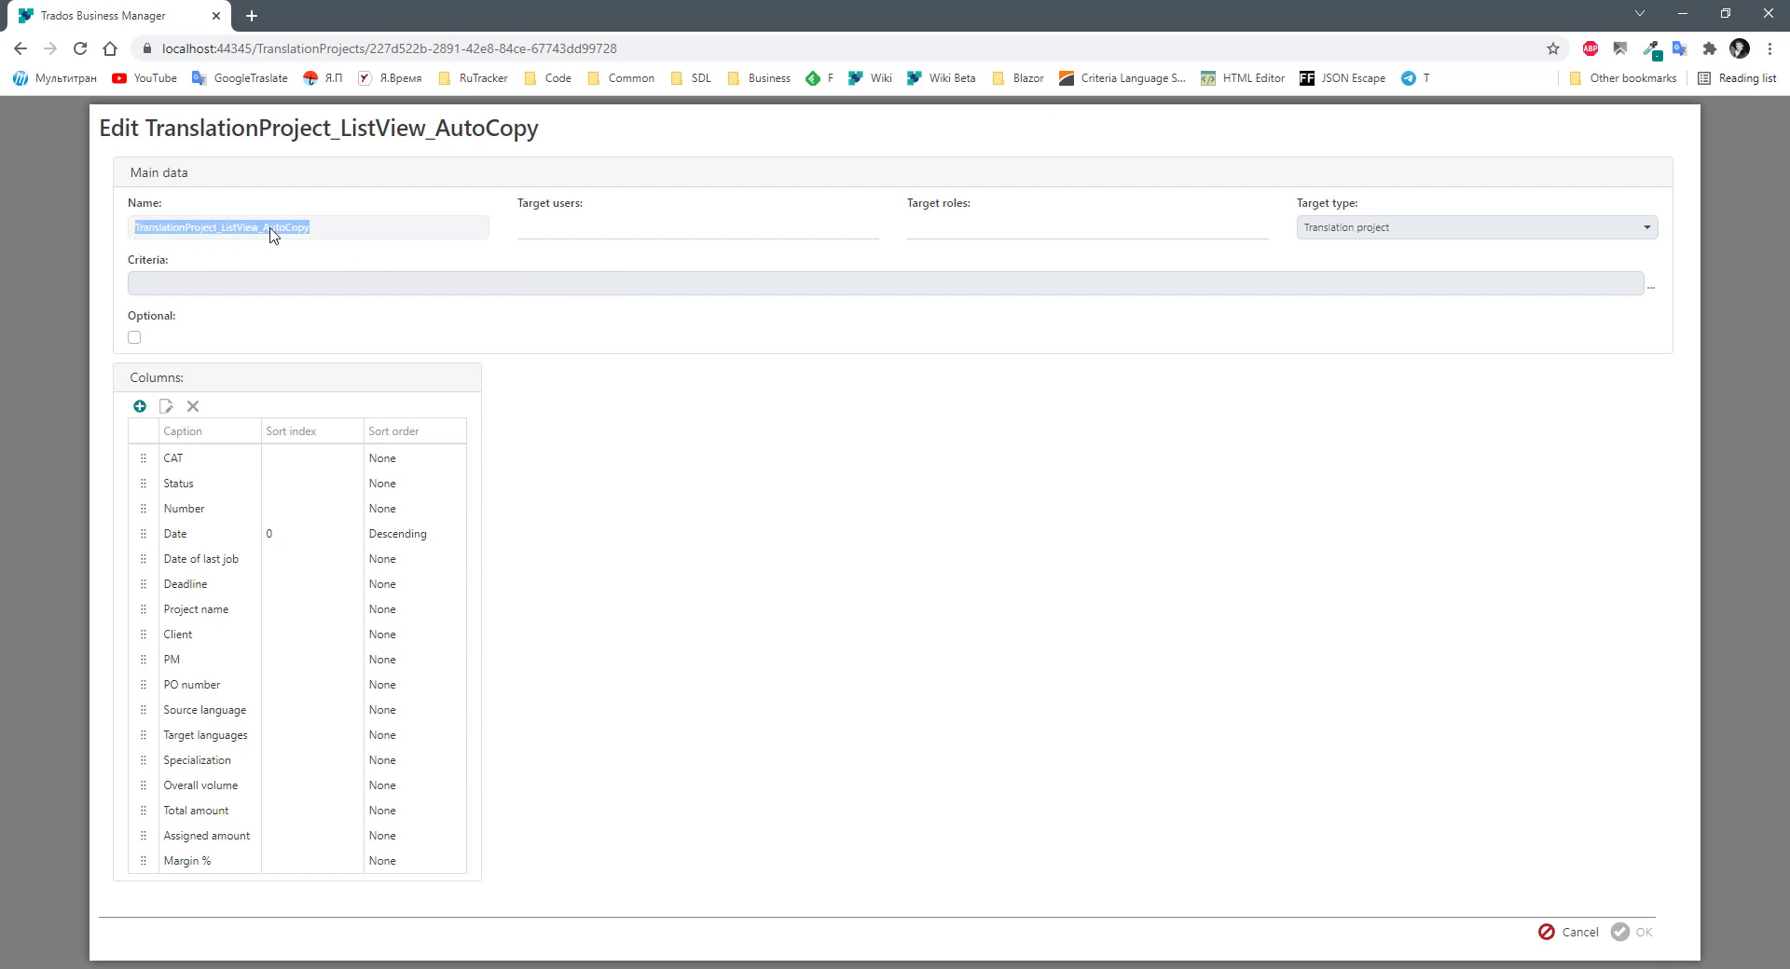
{"action": "left_click", "coordinate": [242, 238]}
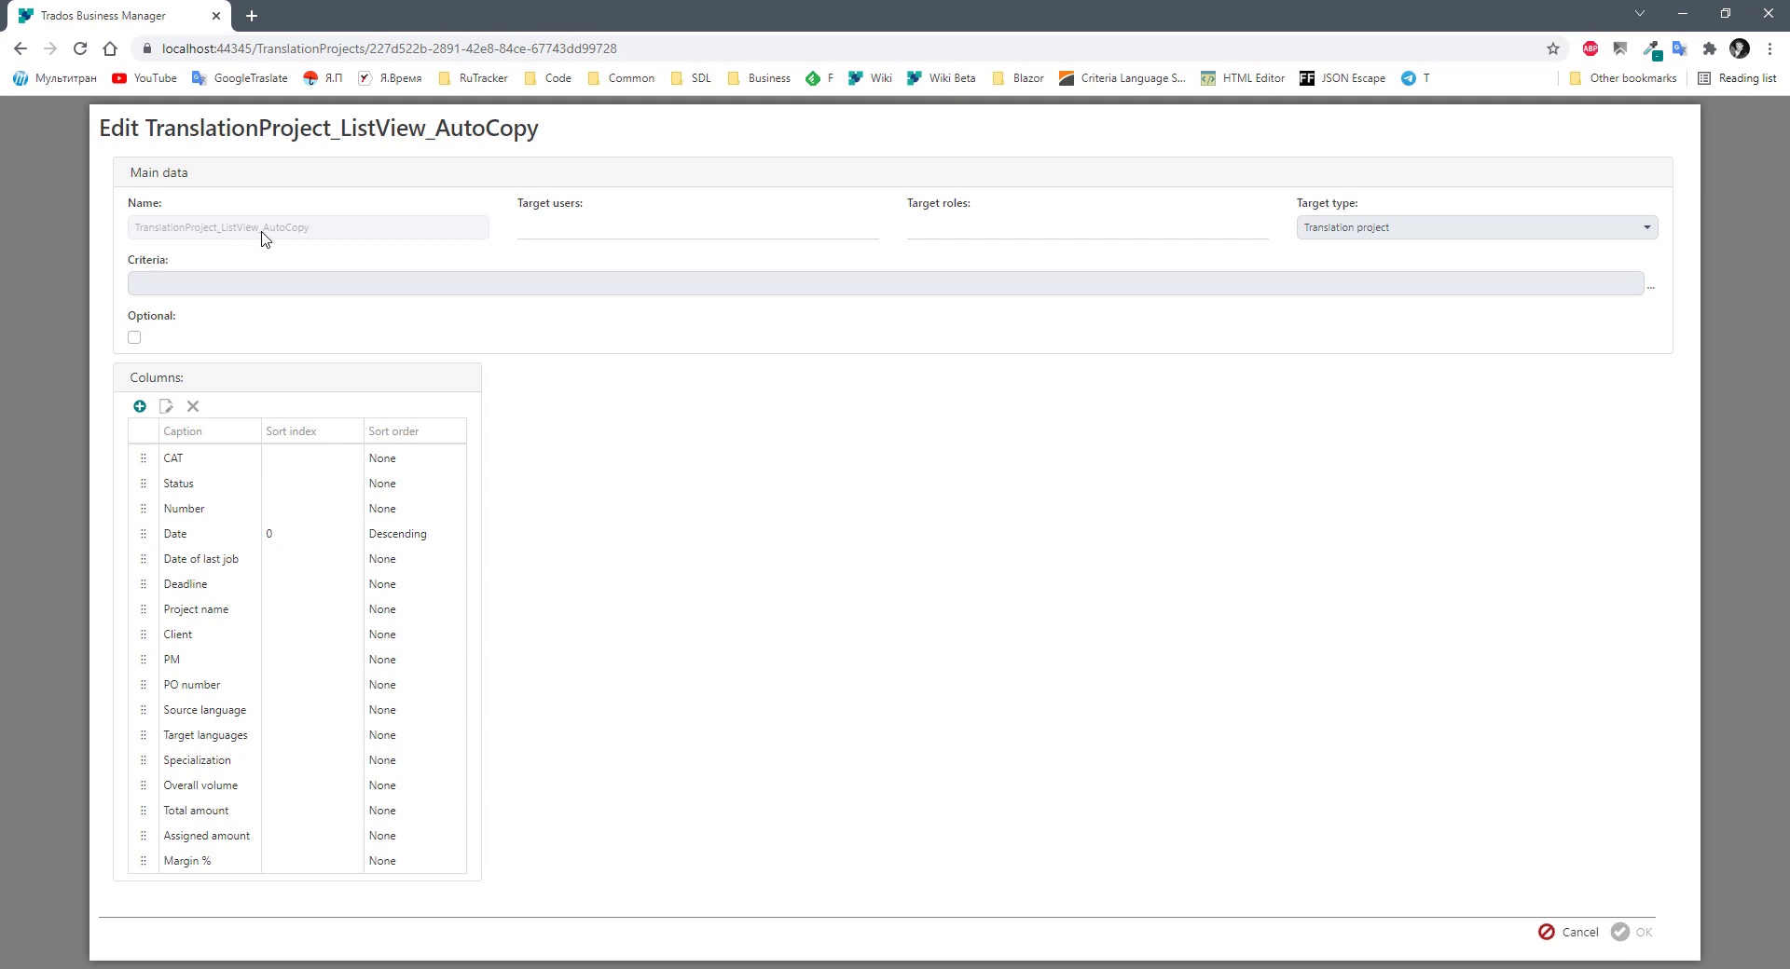
{"action": "left_click_drag", "start_coordinate": [263, 235], "coordinate": [343, 235]}
{"action": "left_click", "coordinate": [343, 235]}
{"action": "left_click", "coordinate": [191, 461]}
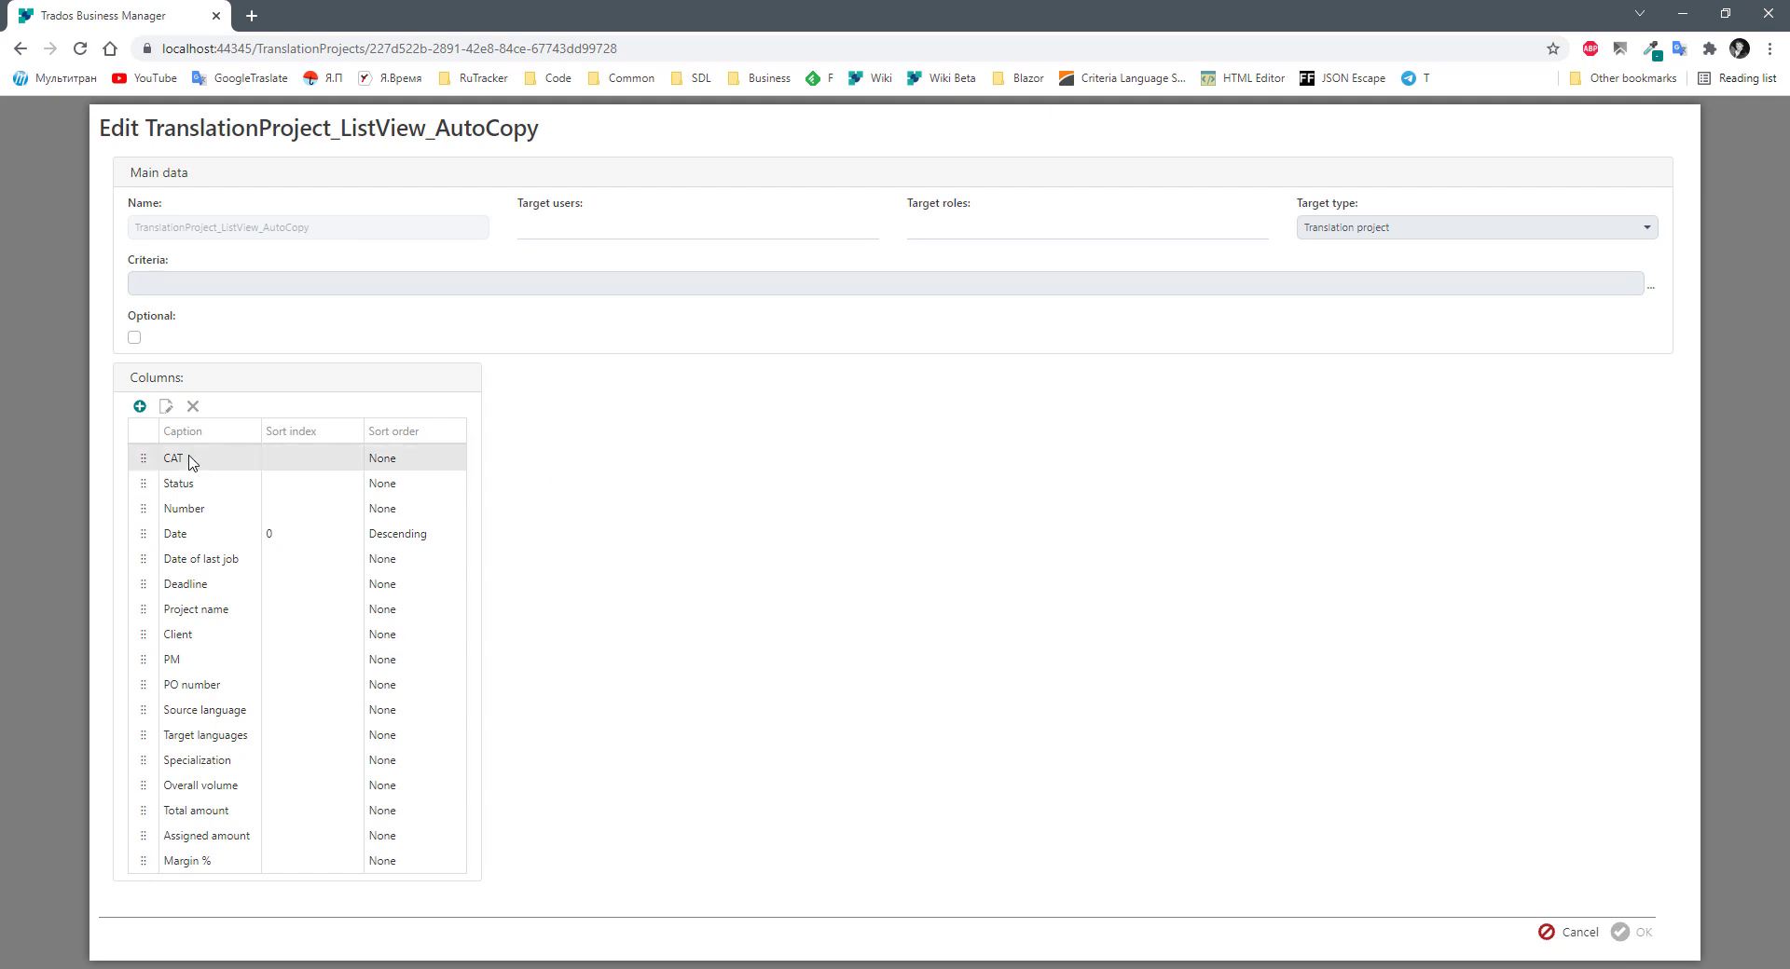
{"action": "left_click", "coordinate": [193, 406]}
{"action": "left_click", "coordinate": [1122, 565]}
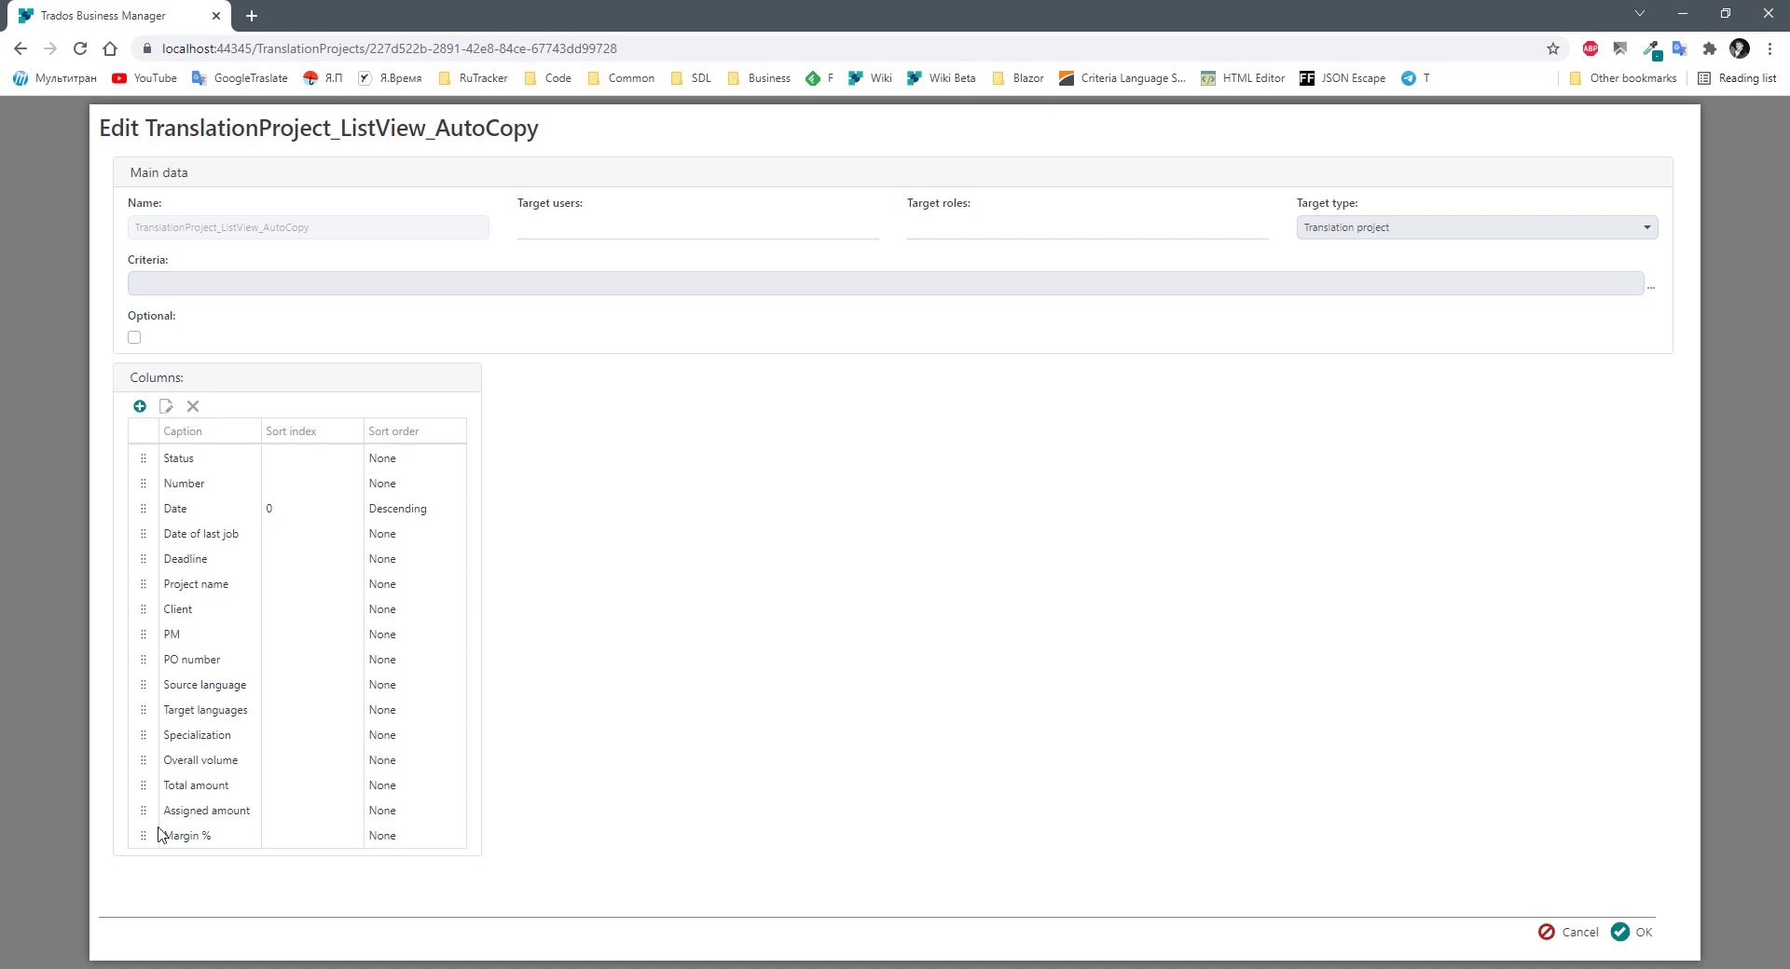
{"action": "left_click_drag", "start_coordinate": [144, 836], "coordinate": [174, 444]}
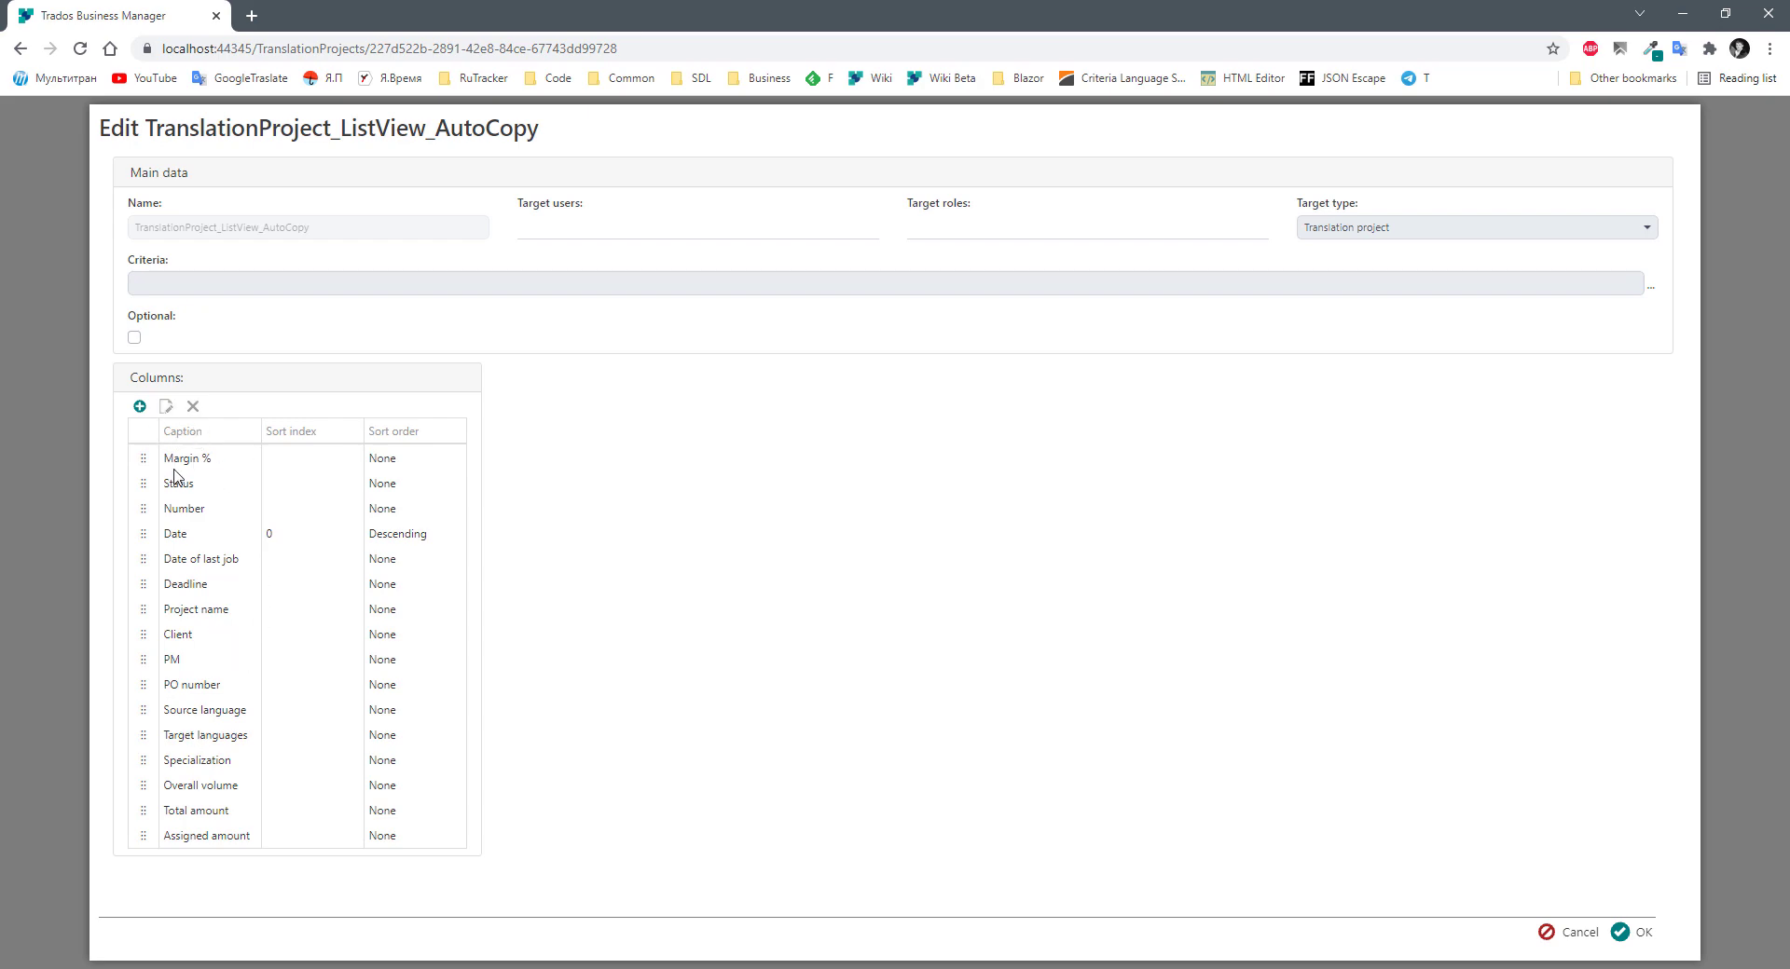
{"action": "left_click", "coordinate": [1643, 935]}
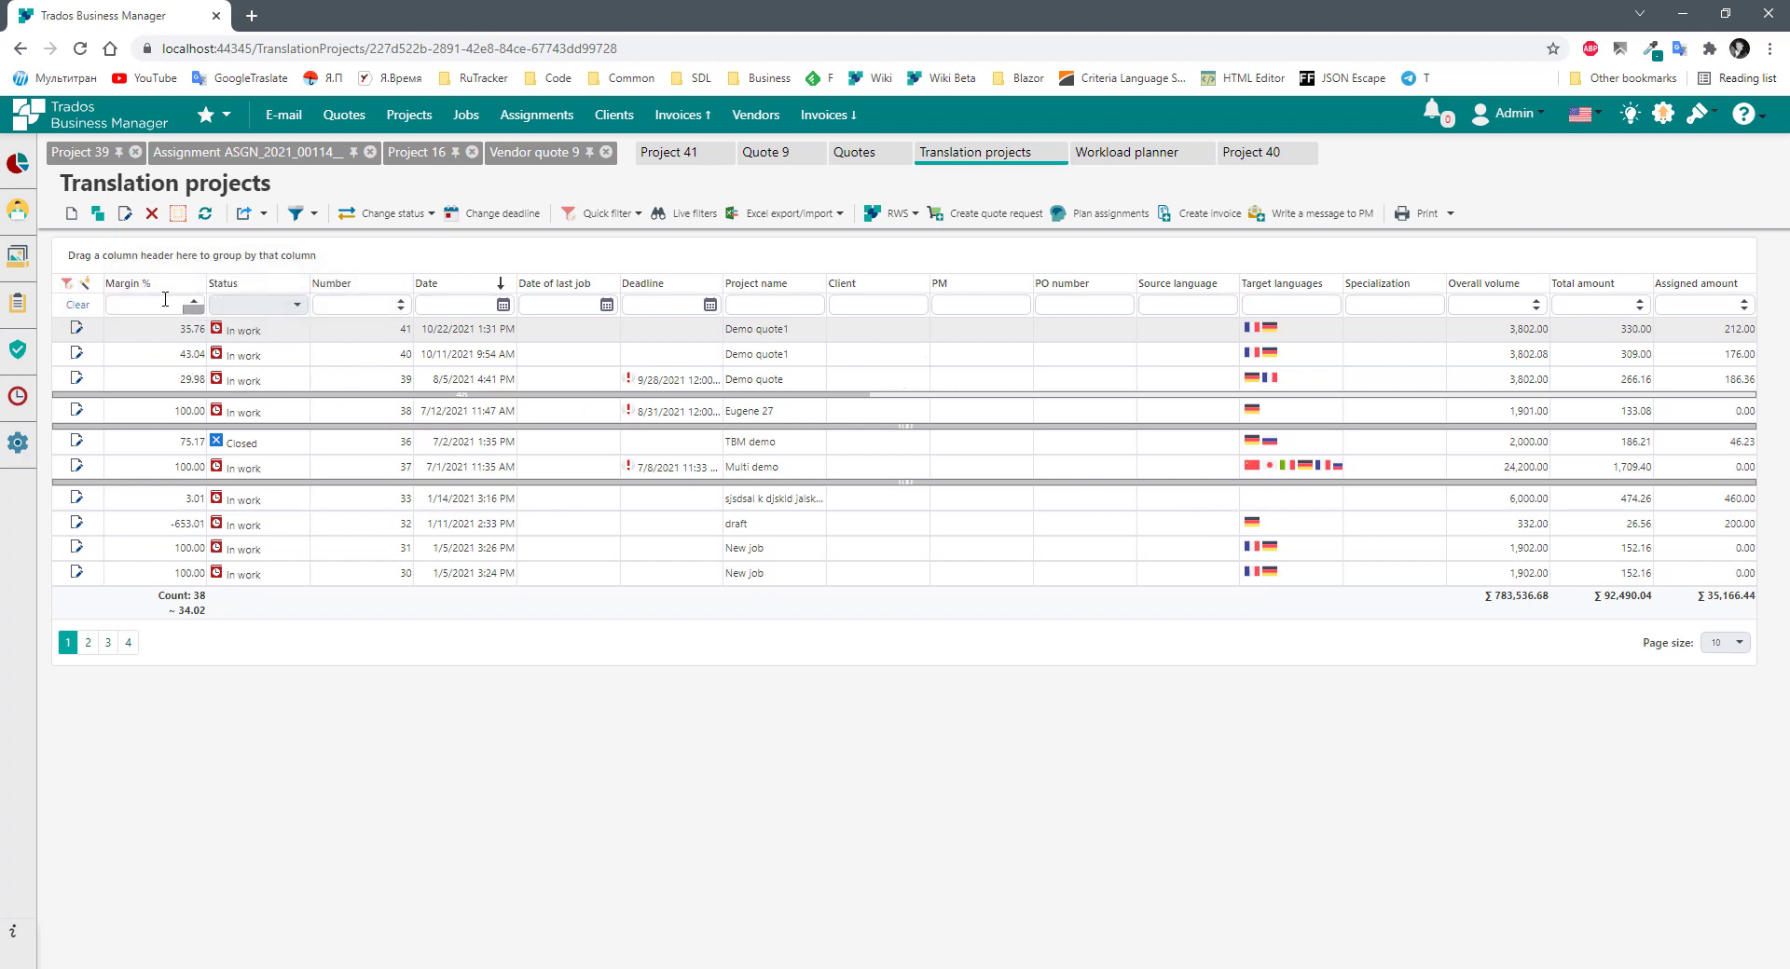
Reopen the projects list's view settings and delete the Specialization and Date of last job columns.
{"action": "left_click", "coordinate": [84, 283]}
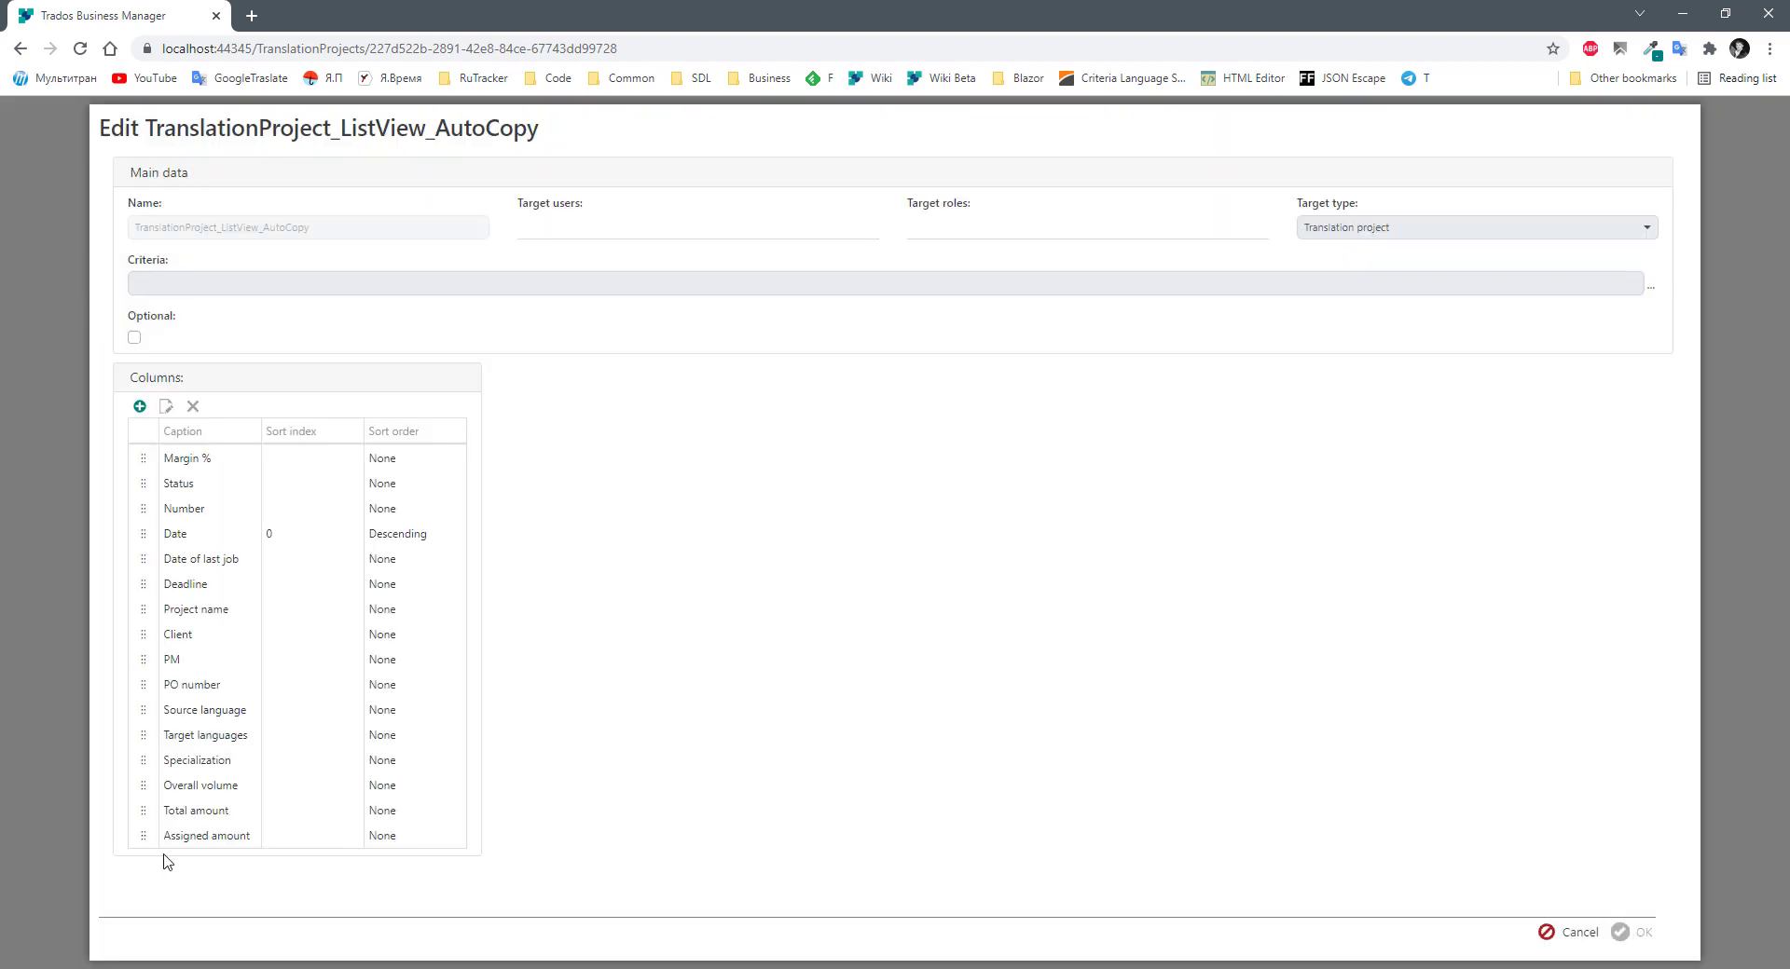
{"action": "left_click", "coordinate": [198, 837]}
{"action": "left_click", "coordinate": [199, 760]}
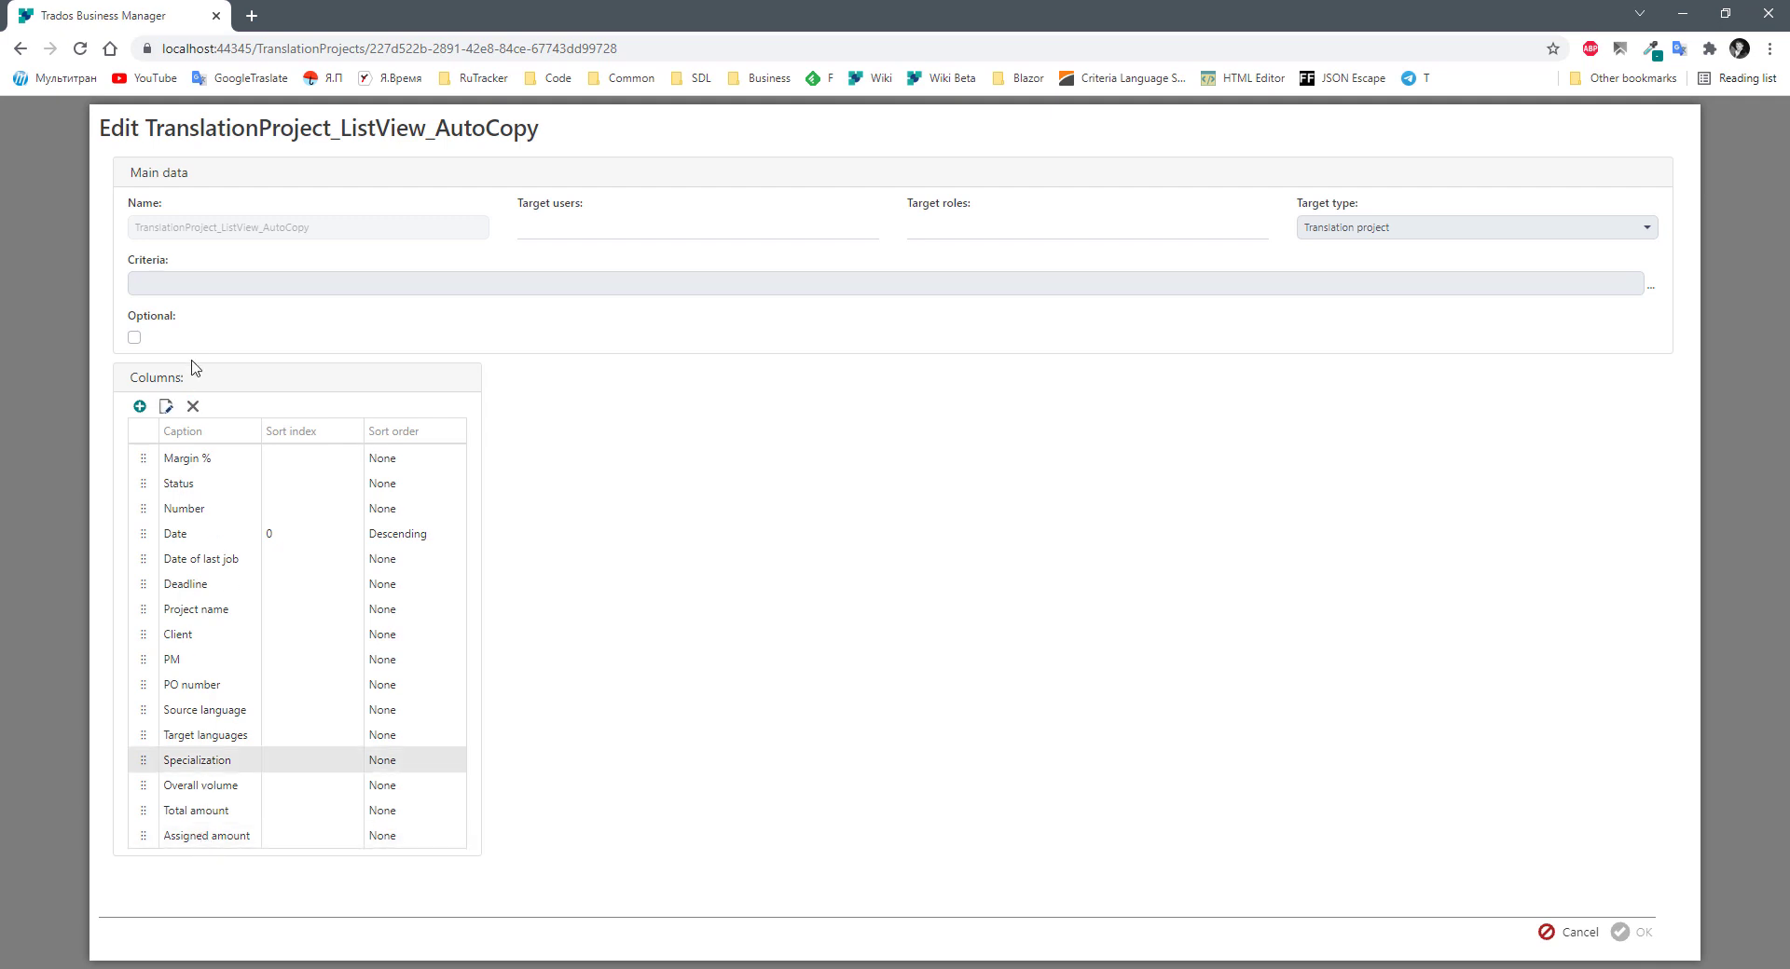
{"action": "left_click", "coordinate": [193, 406]}
{"action": "left_click", "coordinate": [1123, 568]}
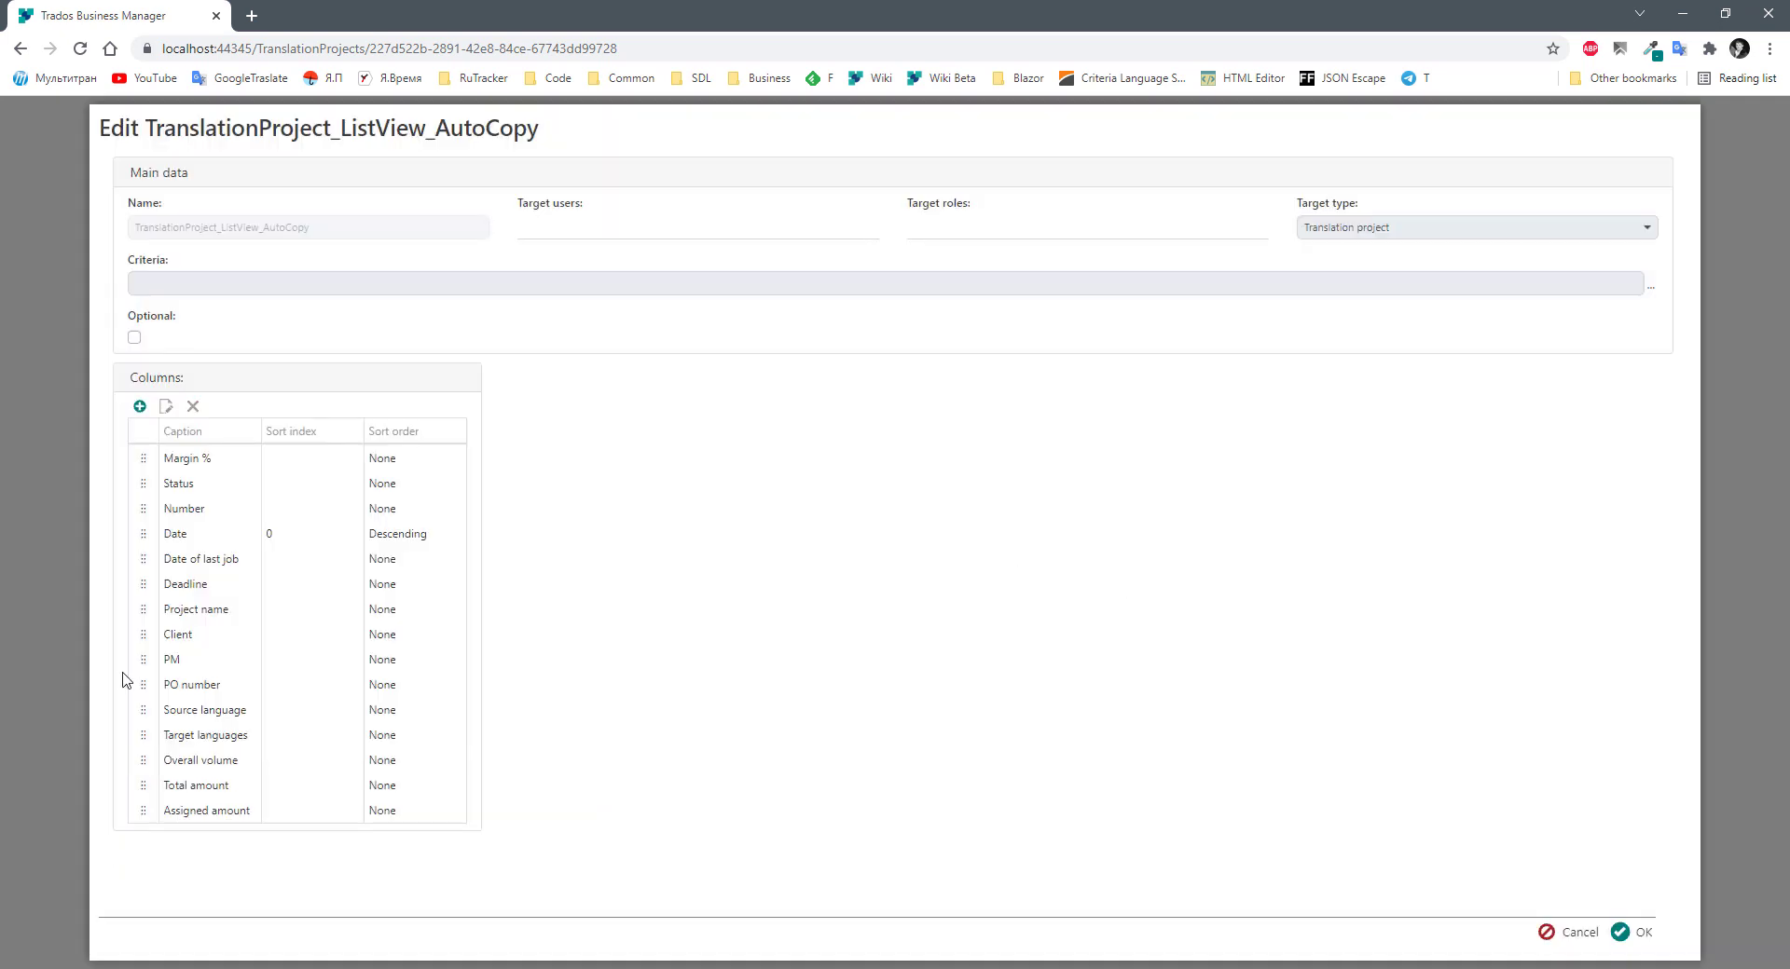
{"action": "left_click", "coordinate": [196, 683]}
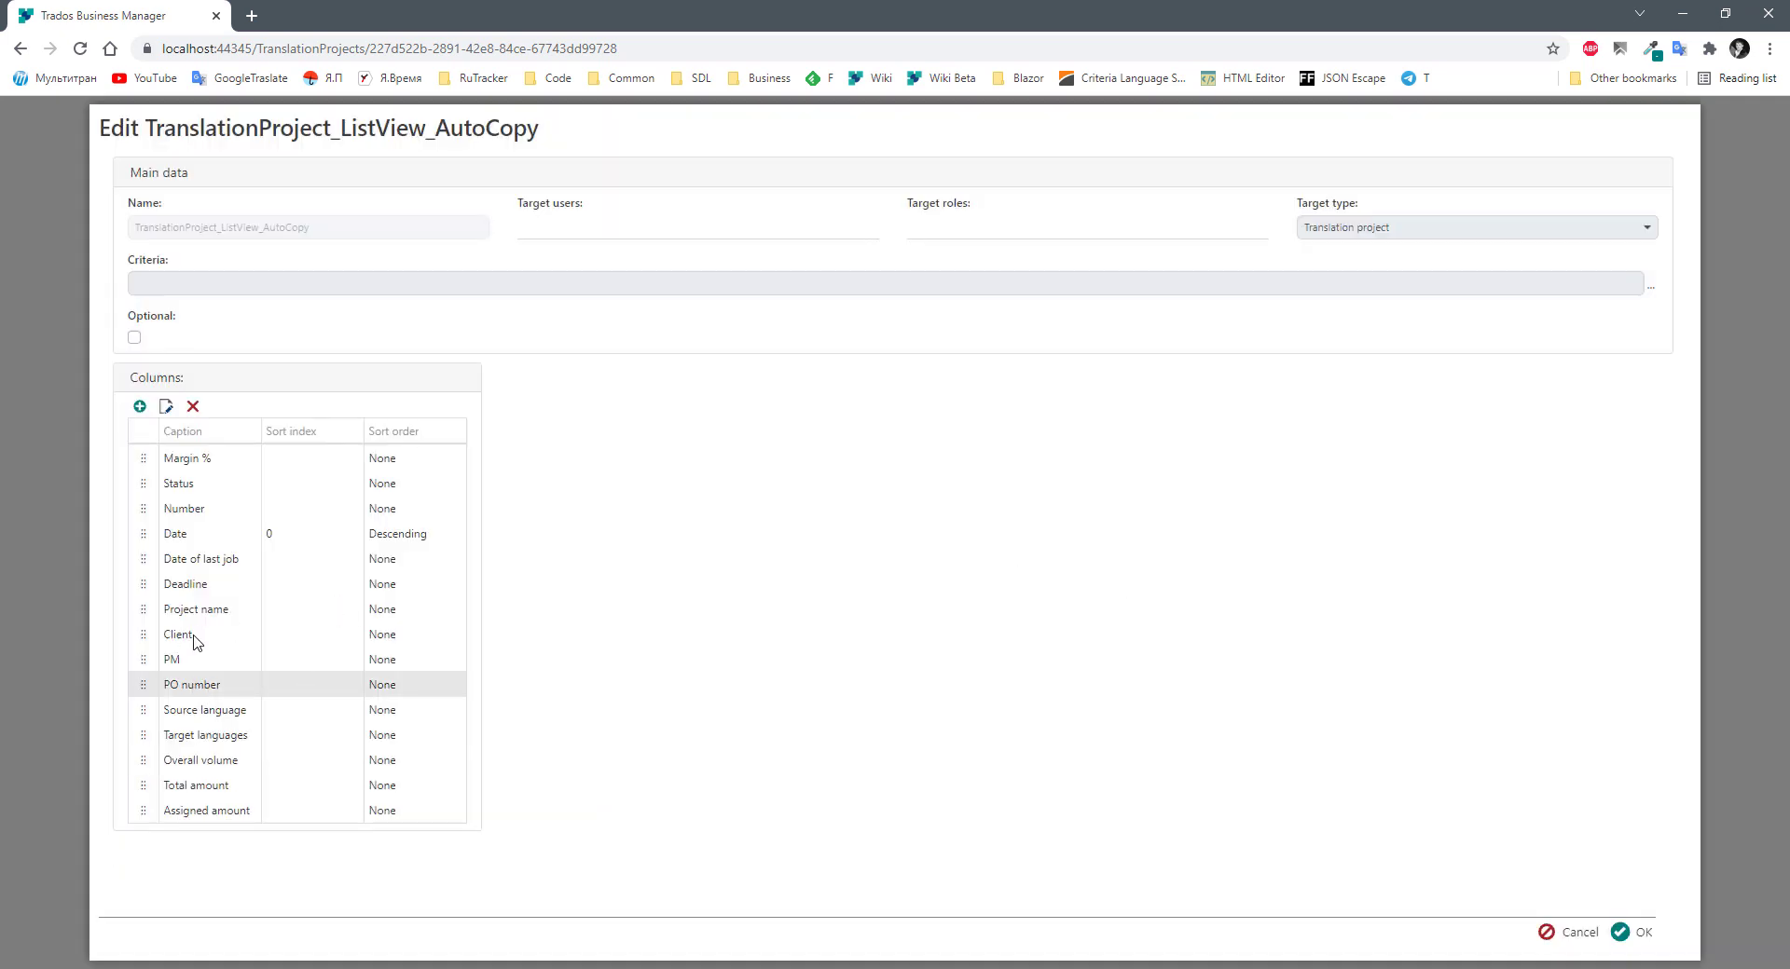
{"action": "left_click", "coordinate": [195, 563]}
{"action": "left_click", "coordinate": [192, 408]}
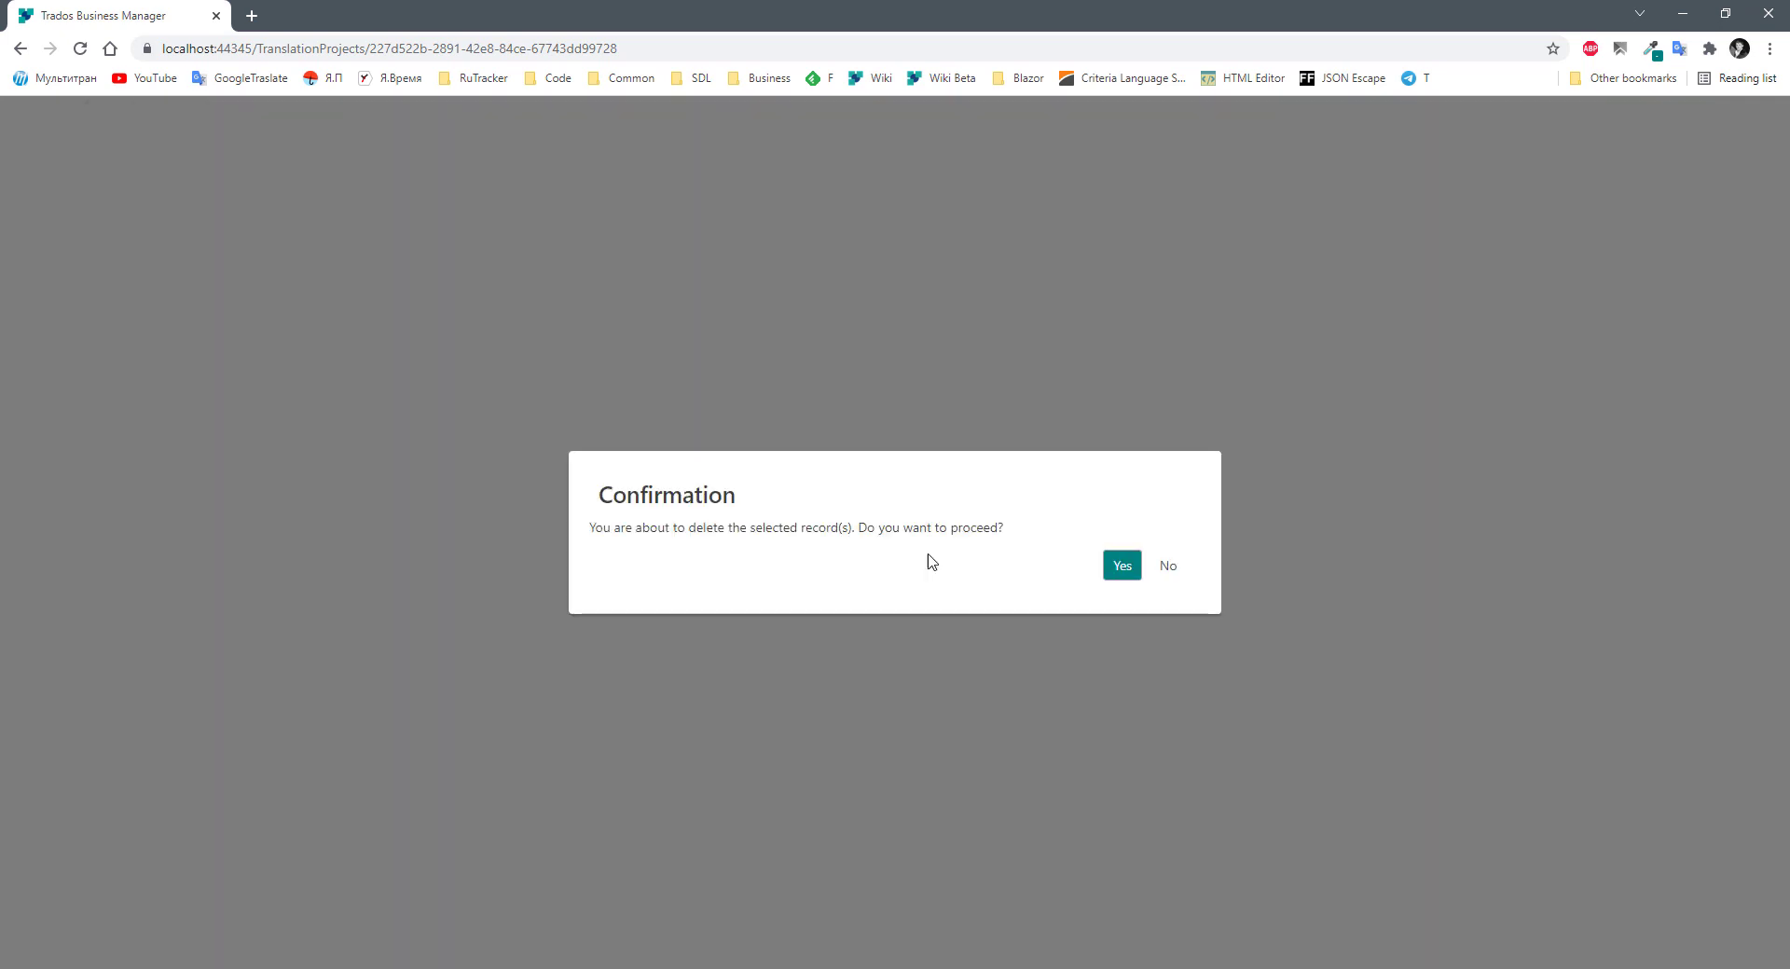
{"action": "left_click", "coordinate": [1121, 564]}
Delete the Overall volume and Total amount columns from the projects list view.
{"action": "left_click", "coordinate": [215, 791]}
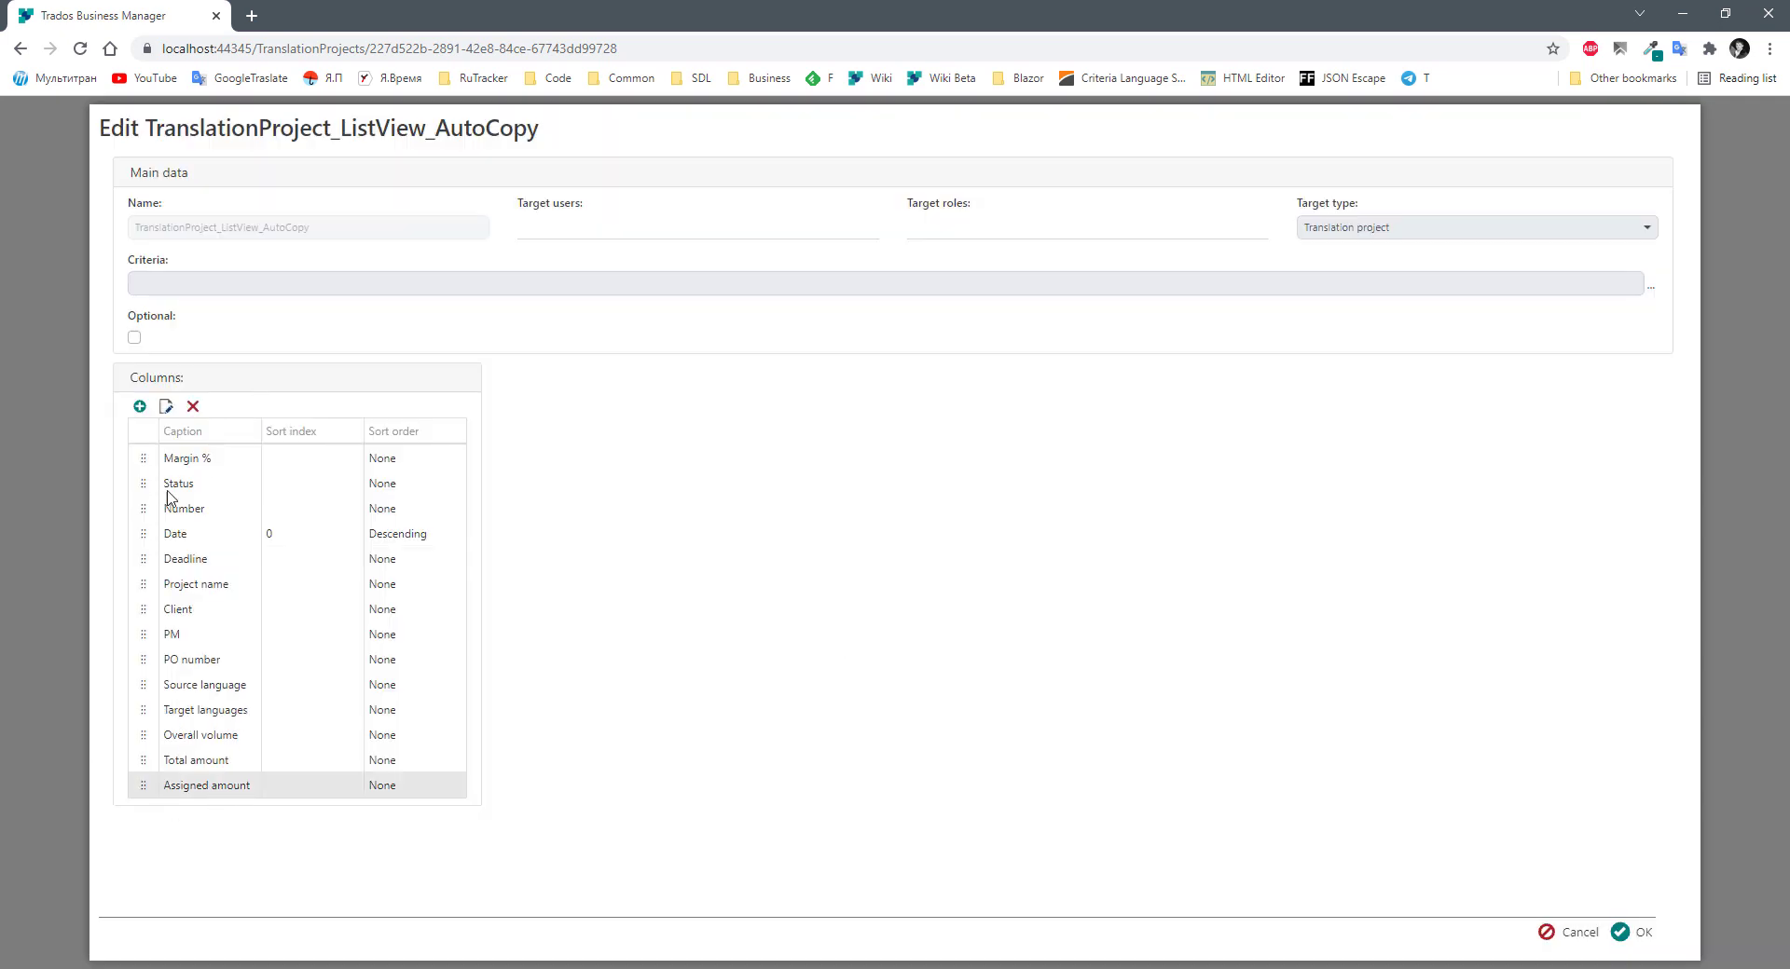
{"action": "left_click", "coordinate": [206, 741]}
{"action": "left_click", "coordinate": [192, 408]}
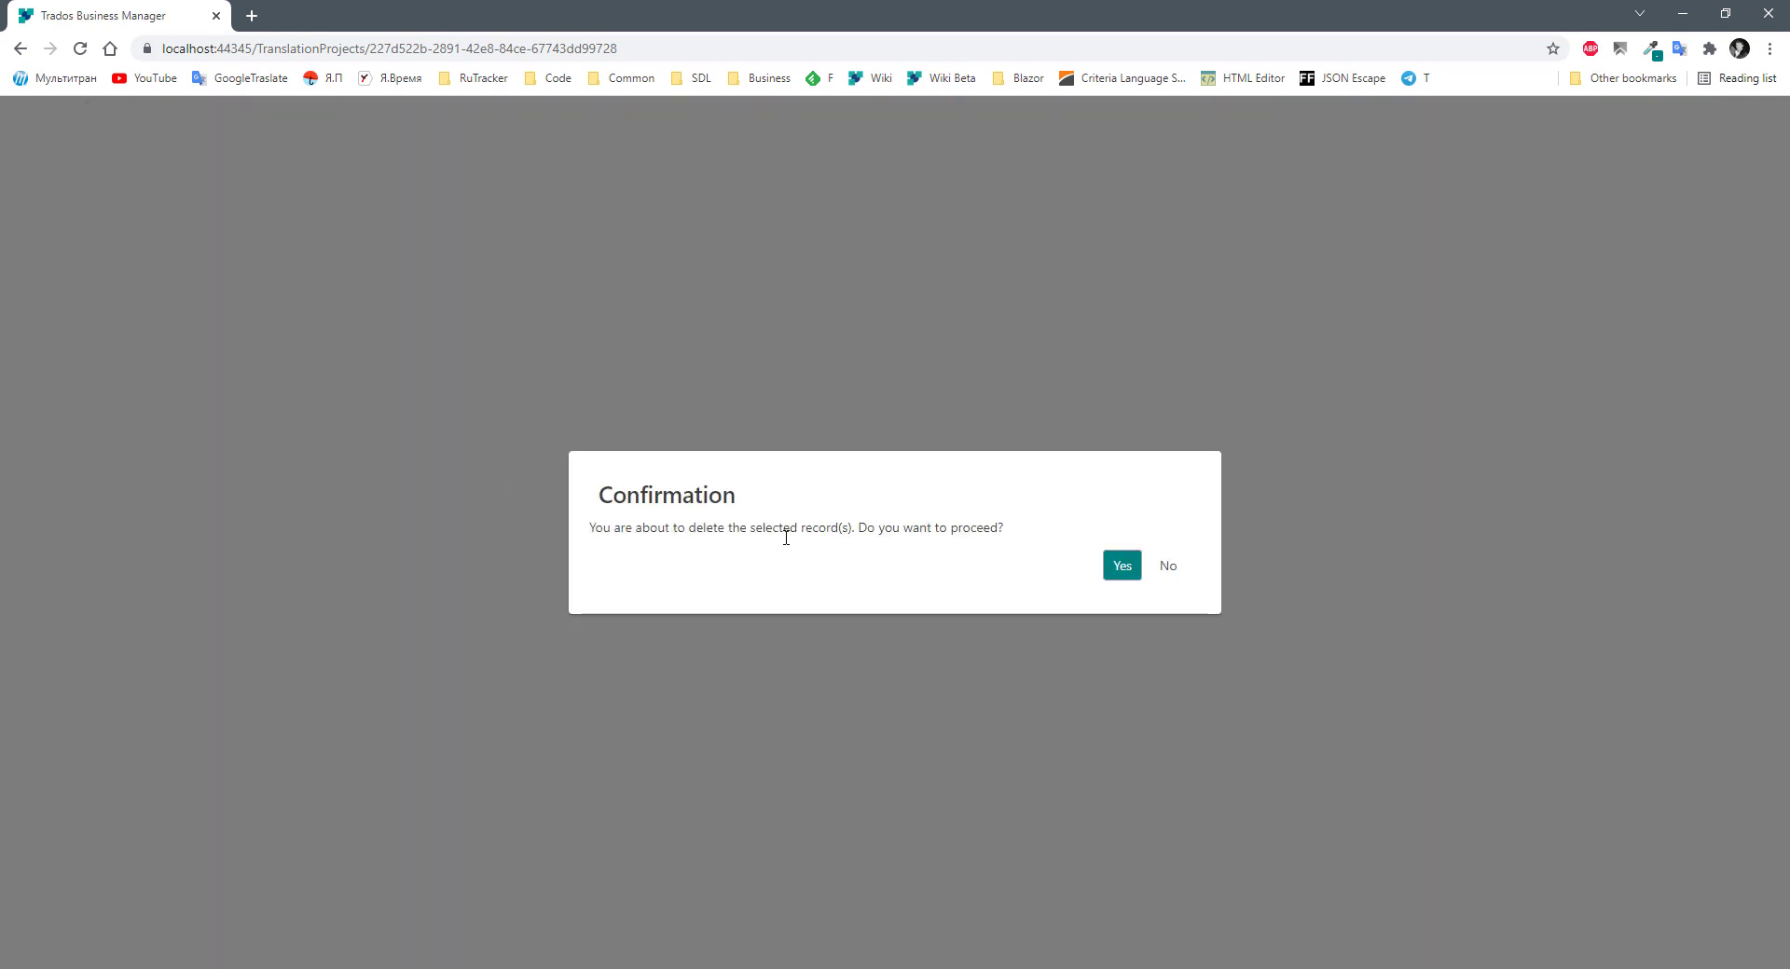
{"action": "left_click", "coordinate": [1107, 570]}
{"action": "left_click", "coordinate": [209, 741]}
{"action": "left_click", "coordinate": [192, 407]}
{"action": "left_click", "coordinate": [1118, 566]}
{"action": "left_click", "coordinate": [205, 741]}
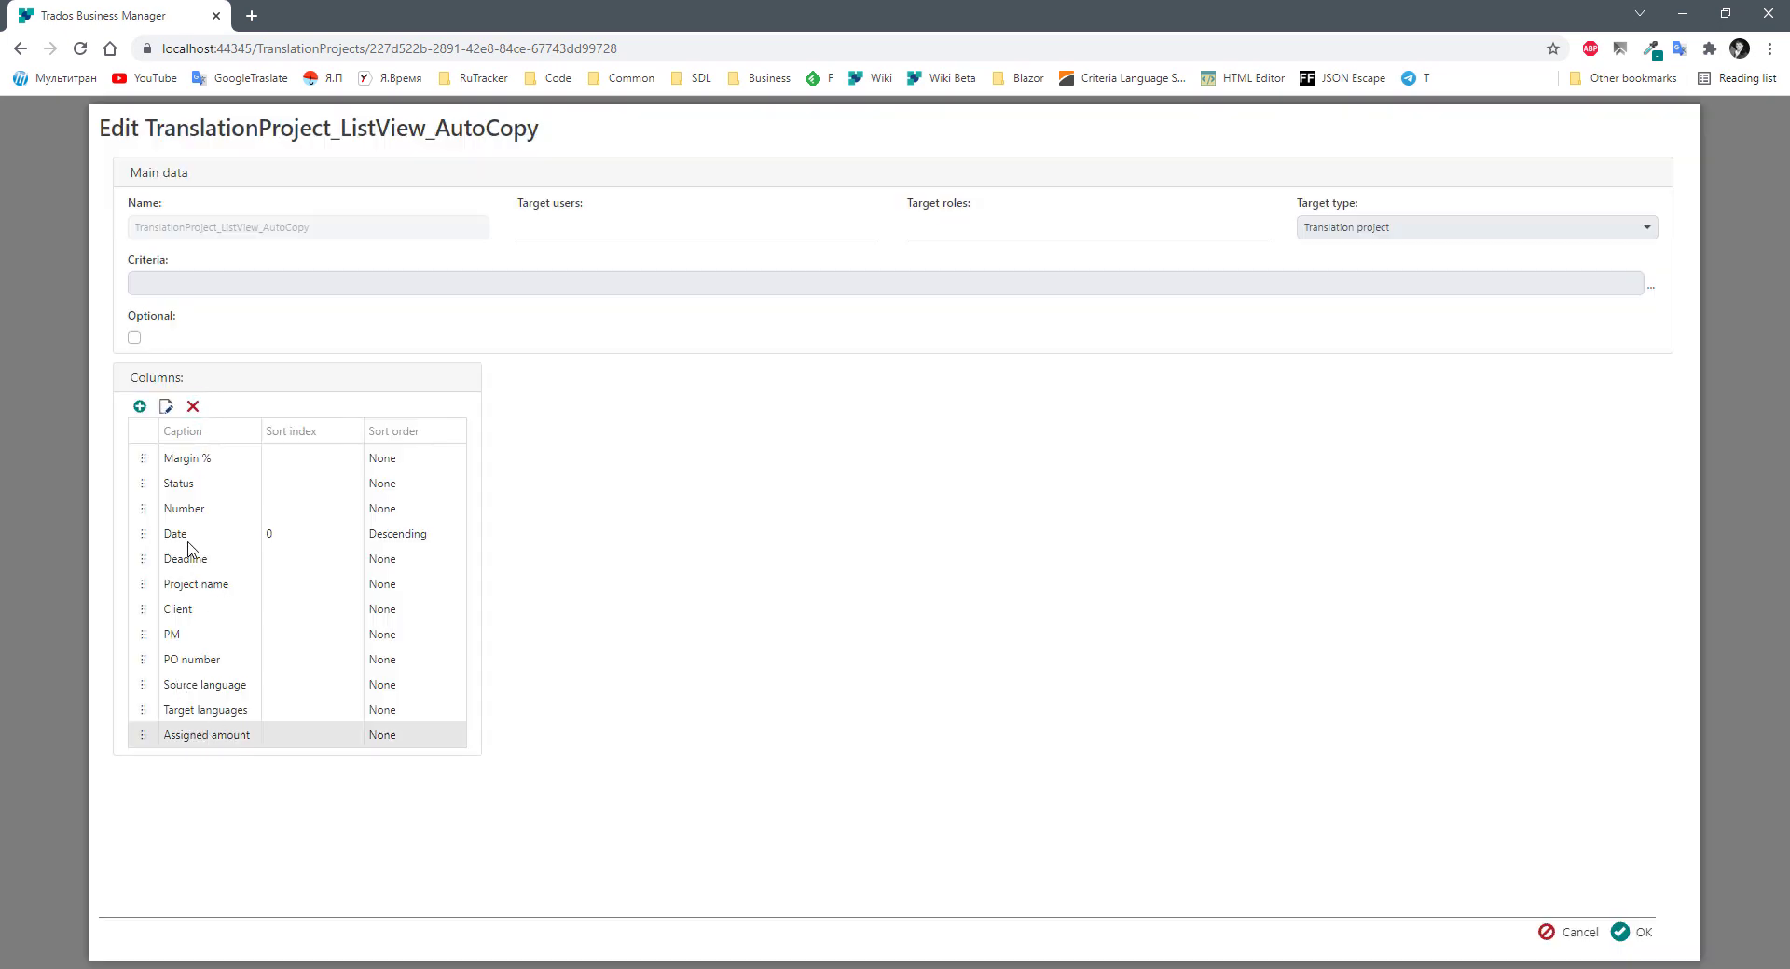
Delete the PM and PO number columns from the projects list view.
{"action": "left_click", "coordinate": [190, 636]}
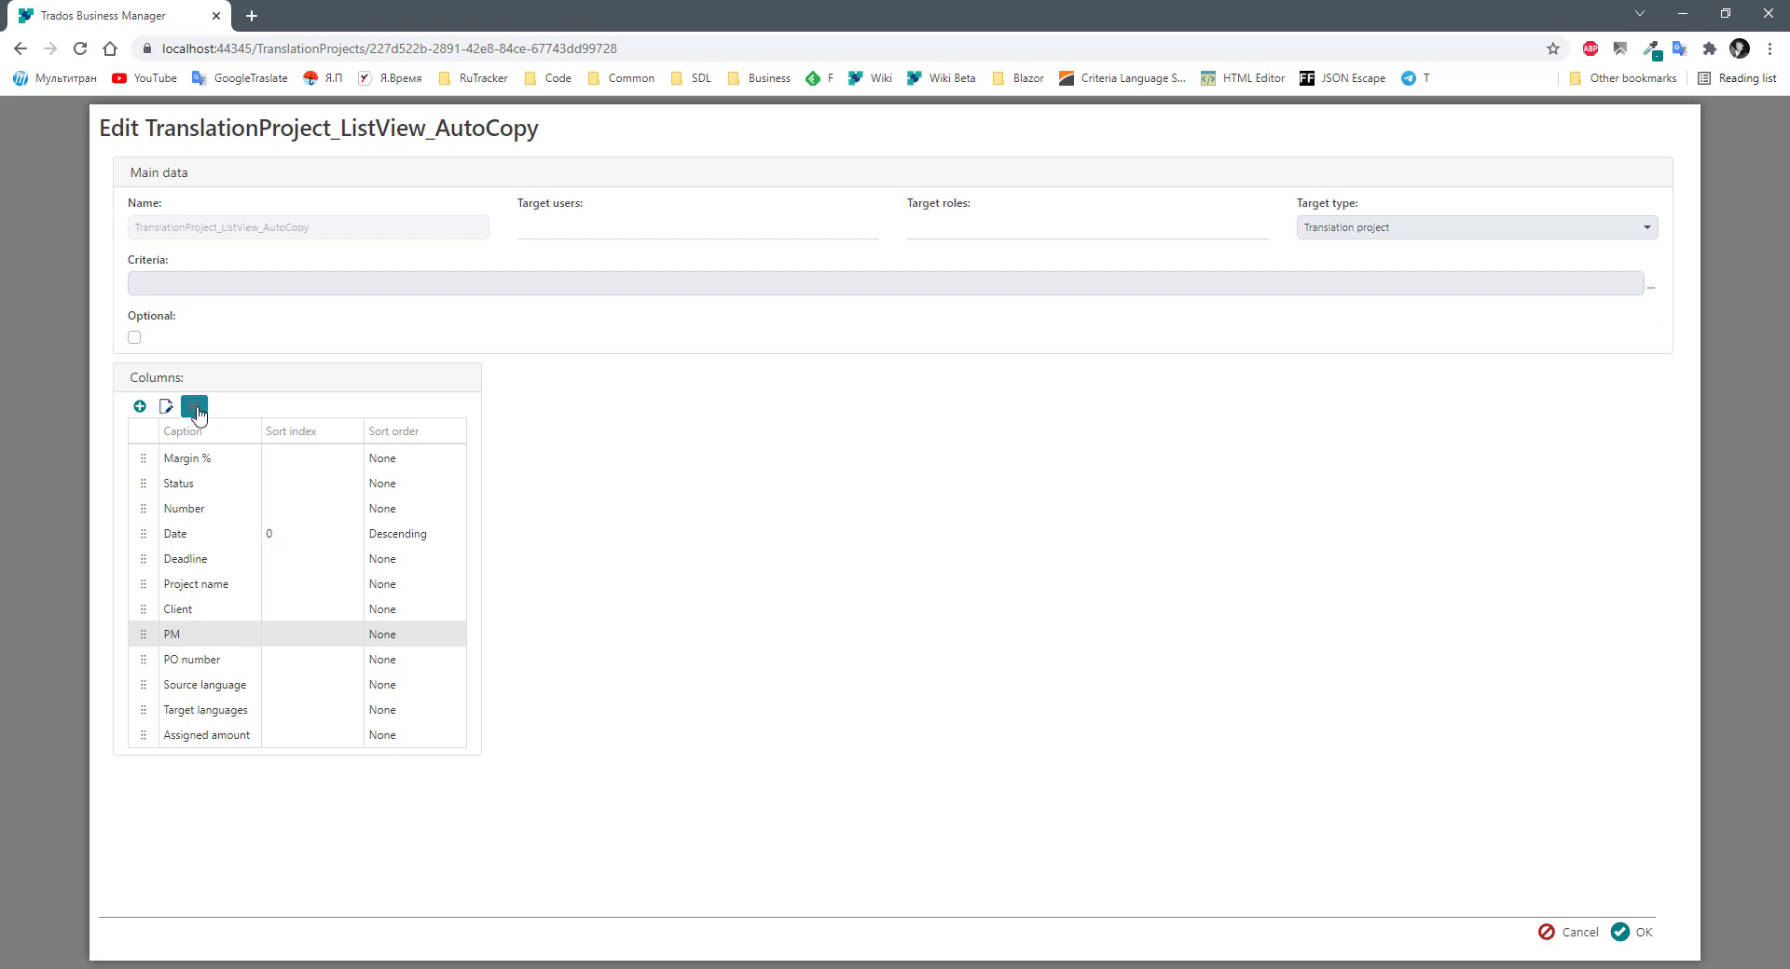
{"action": "left_click", "coordinate": [193, 407]}
{"action": "left_click", "coordinate": [1112, 565]}
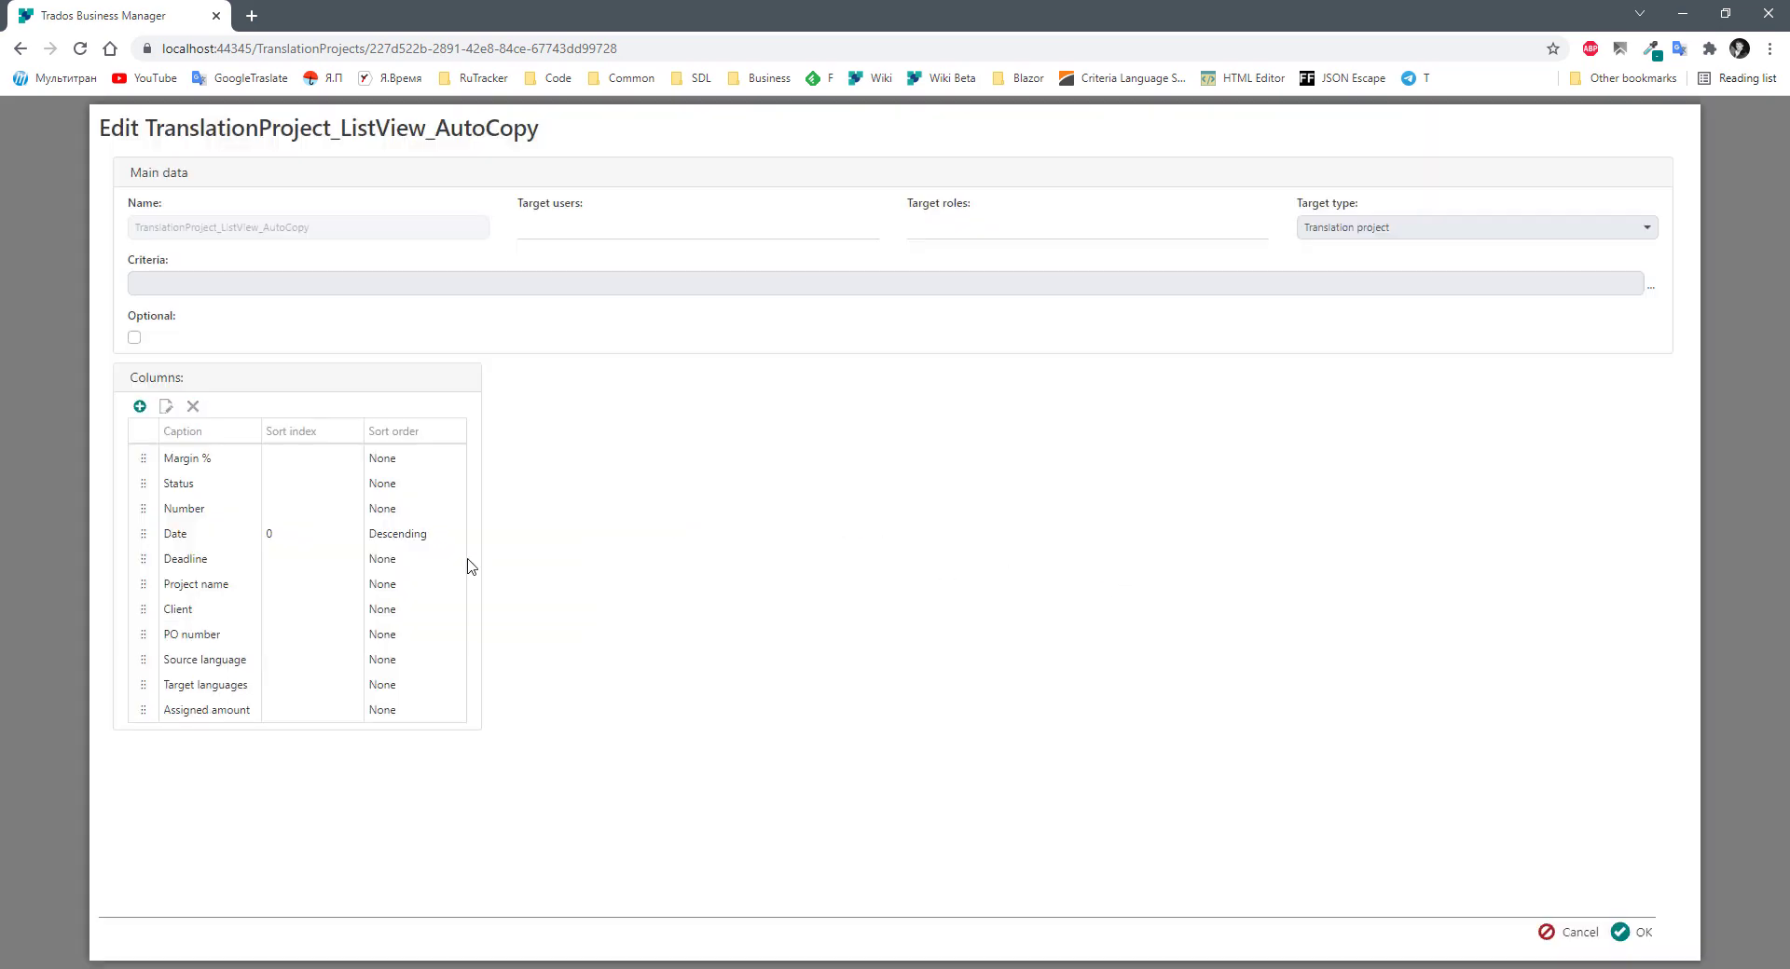
{"action": "left_click", "coordinate": [225, 641]}
{"action": "left_click", "coordinate": [193, 407]}
{"action": "left_click", "coordinate": [1111, 567]}
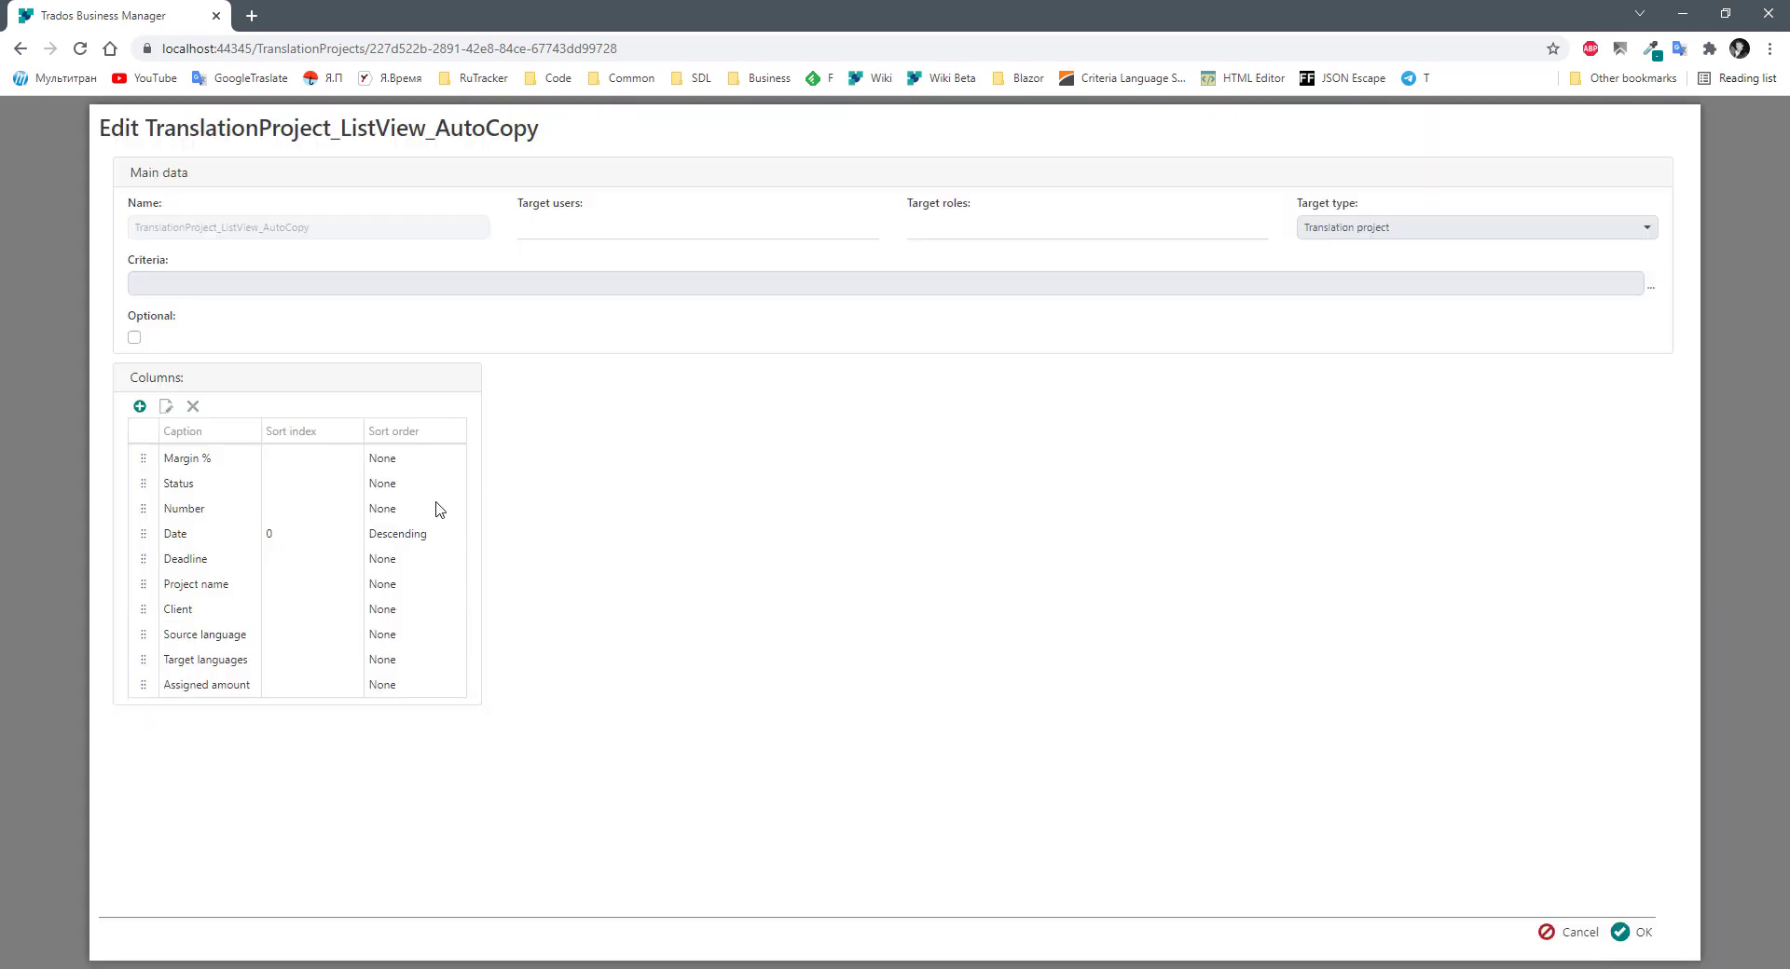
{"action": "left_click", "coordinate": [209, 492]}
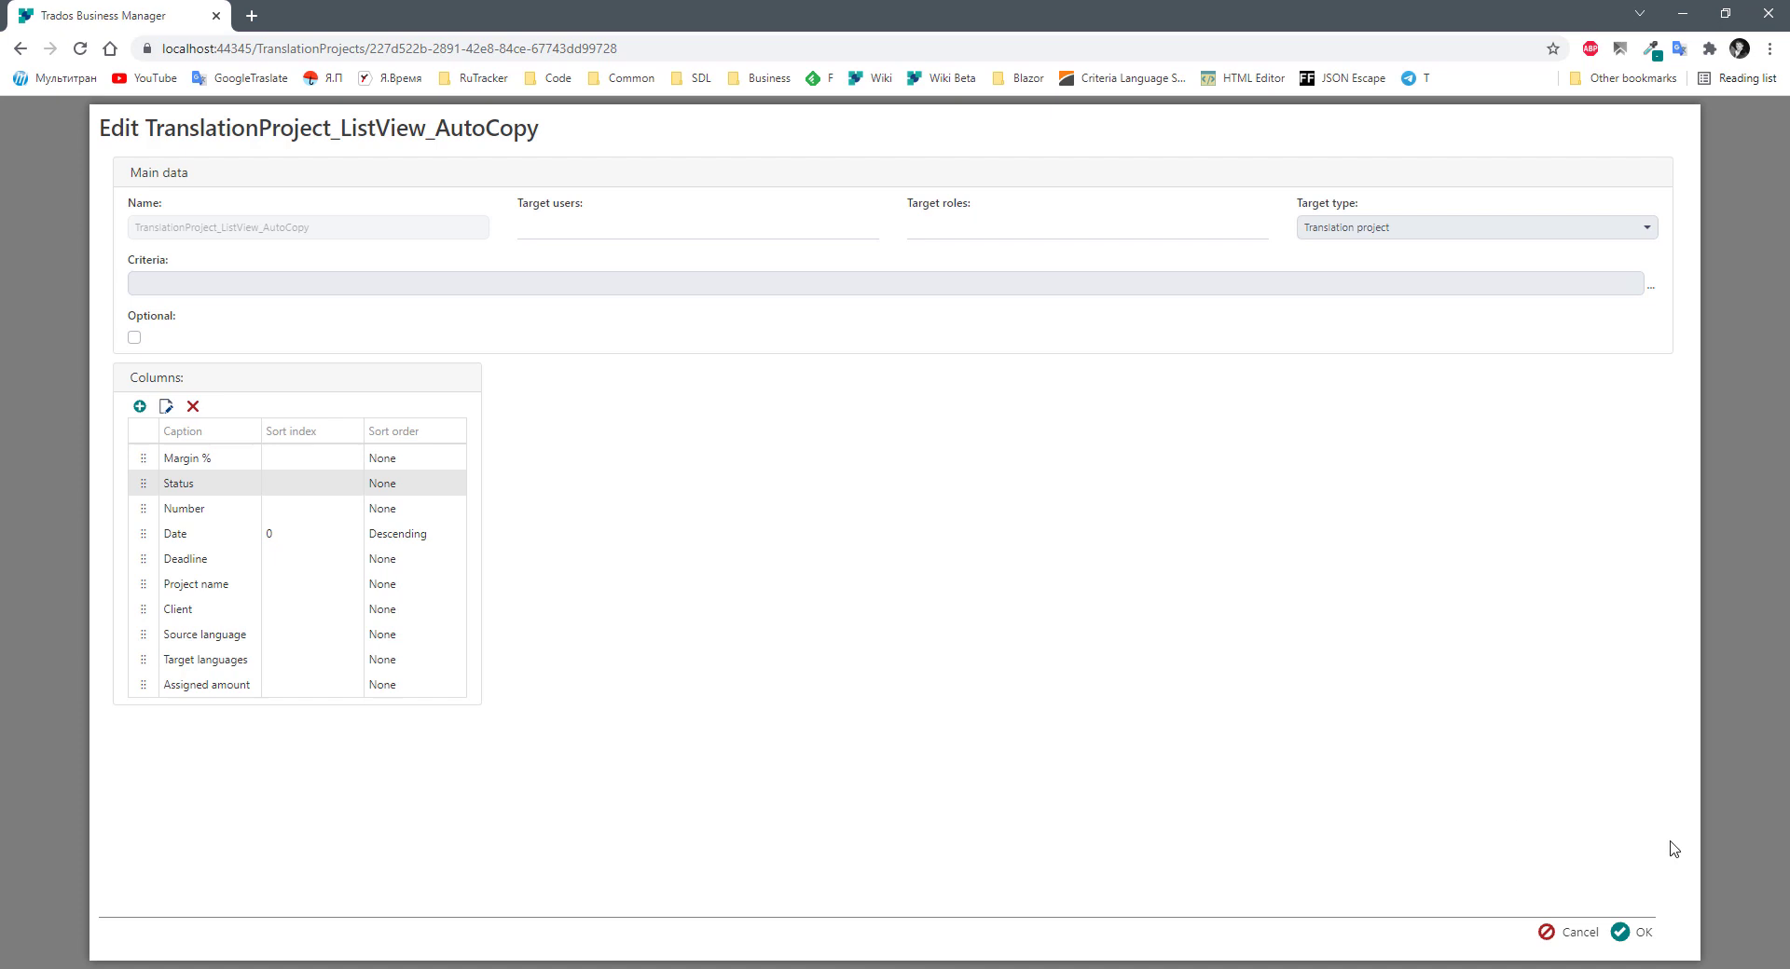
Delete the Margin % and Assigned amount columns from the projects list view and save the view settings.
{"action": "left_click", "coordinate": [187, 458]}
{"action": "left_click", "coordinate": [193, 406]}
{"action": "left_click", "coordinate": [1114, 565]}
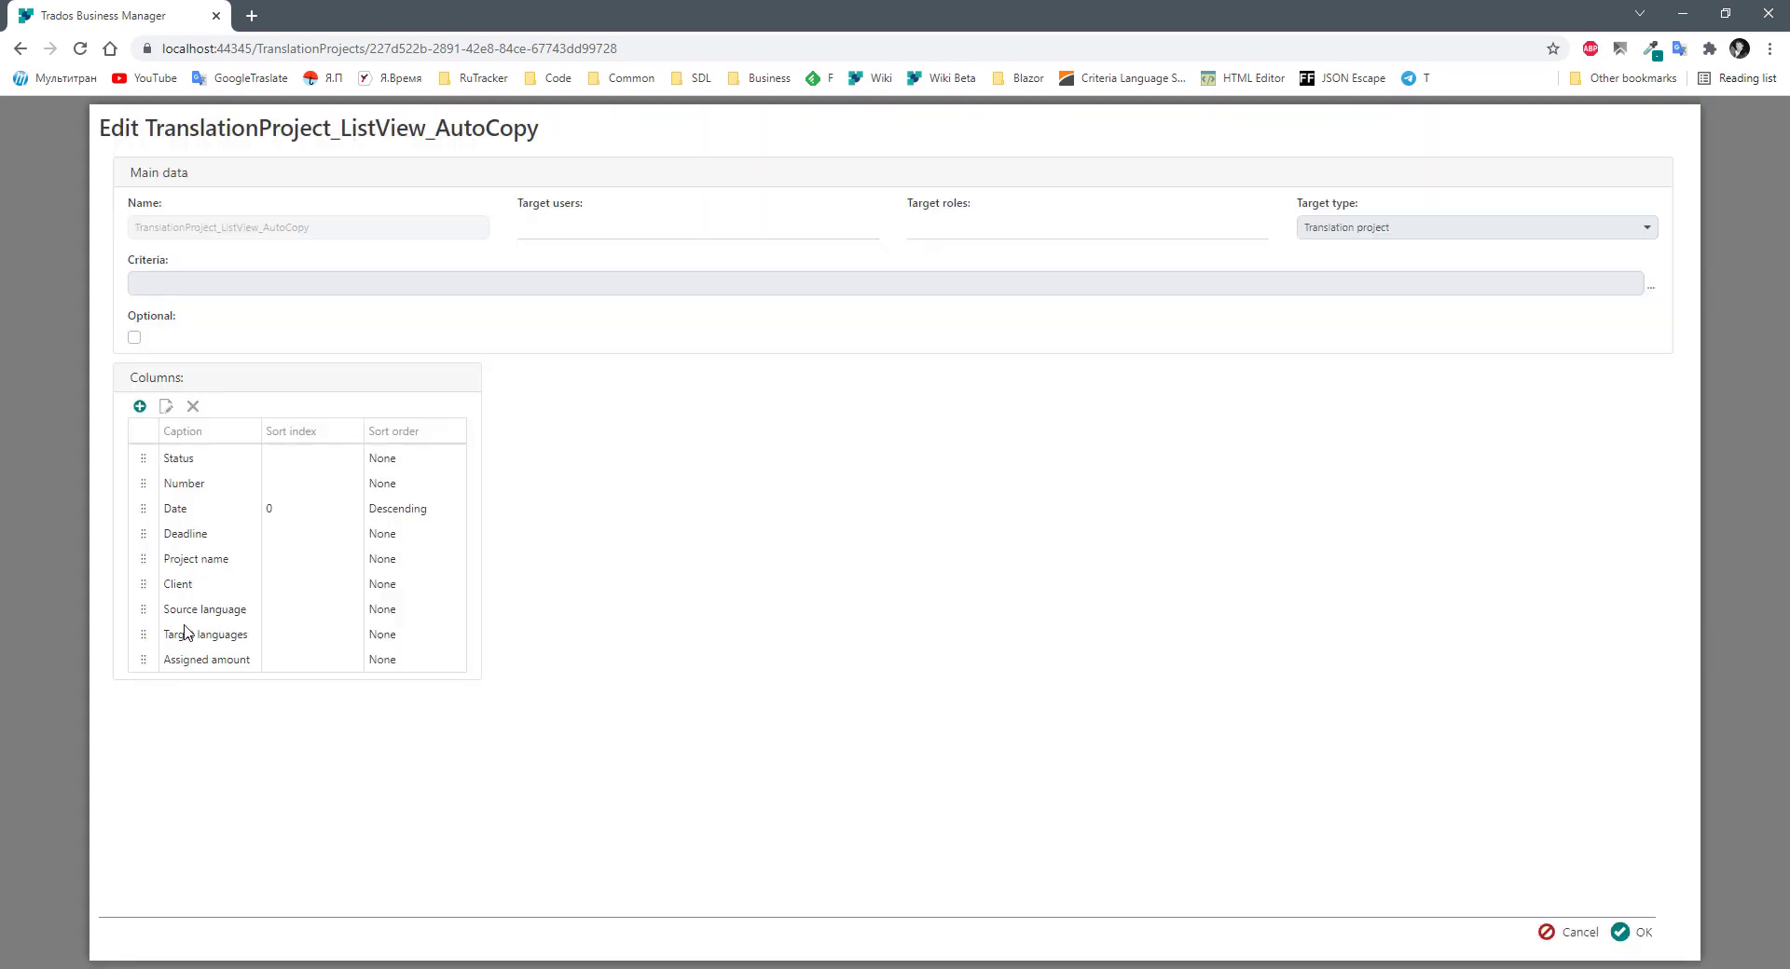
{"action": "left_click", "coordinate": [227, 662]}
{"action": "left_click", "coordinate": [193, 406]}
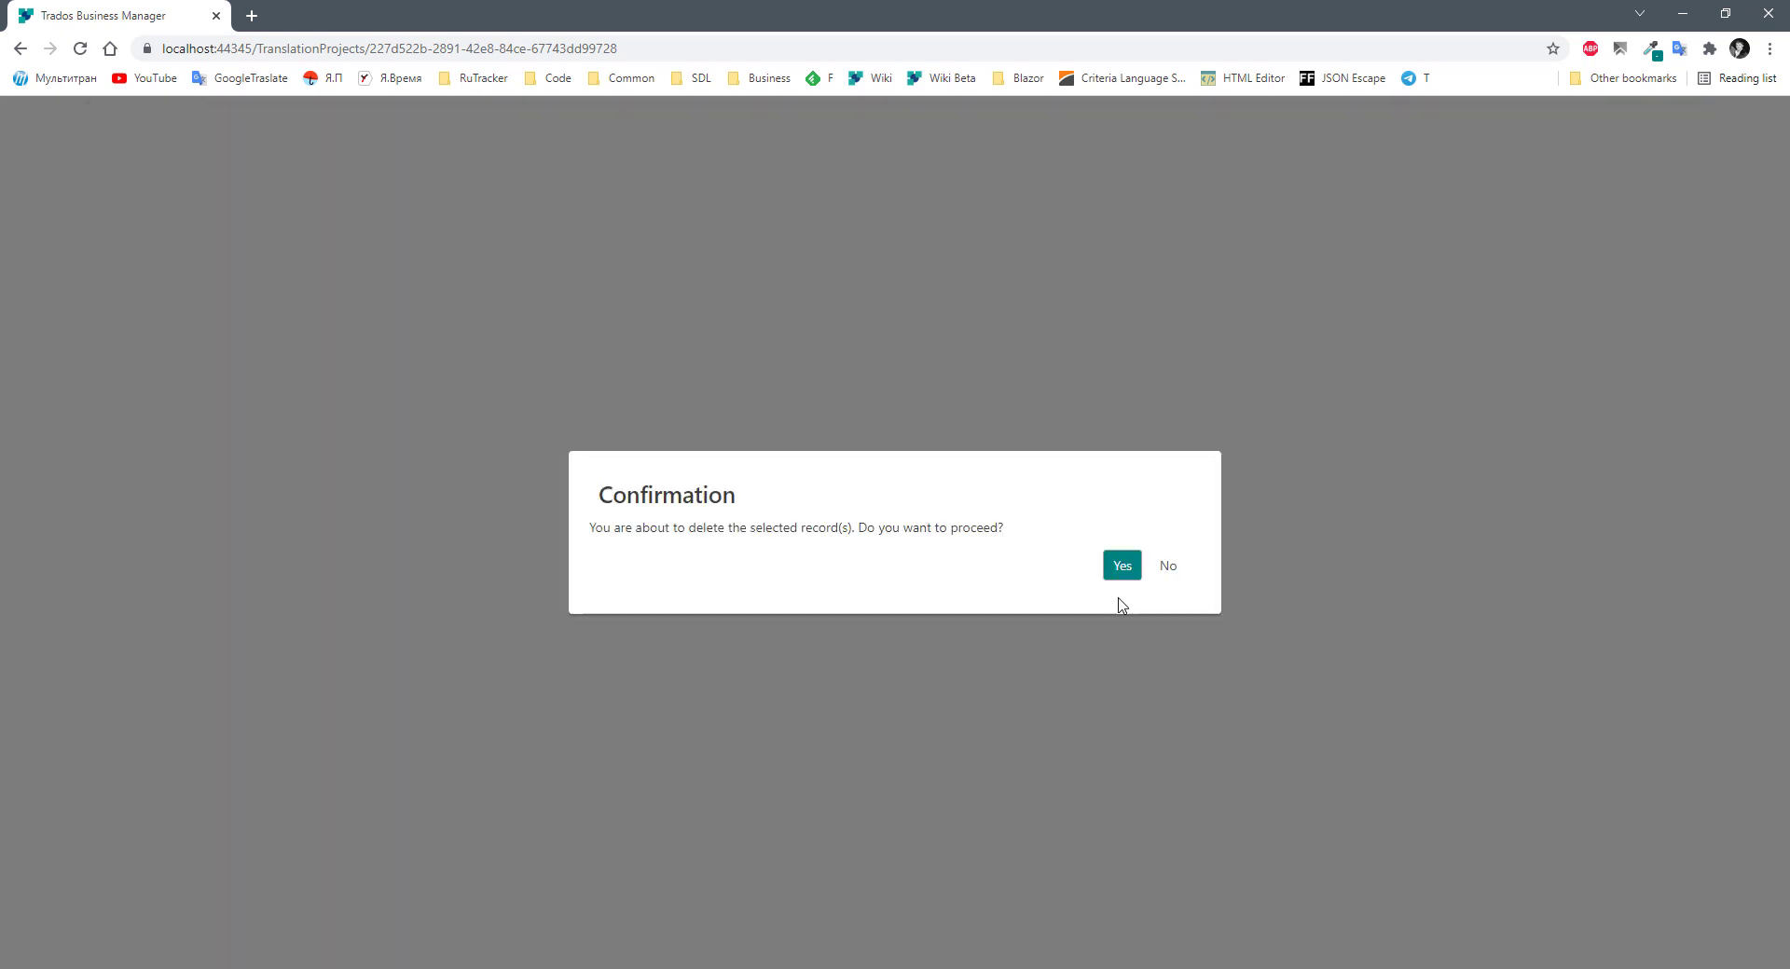
{"action": "left_click", "coordinate": [1123, 565]}
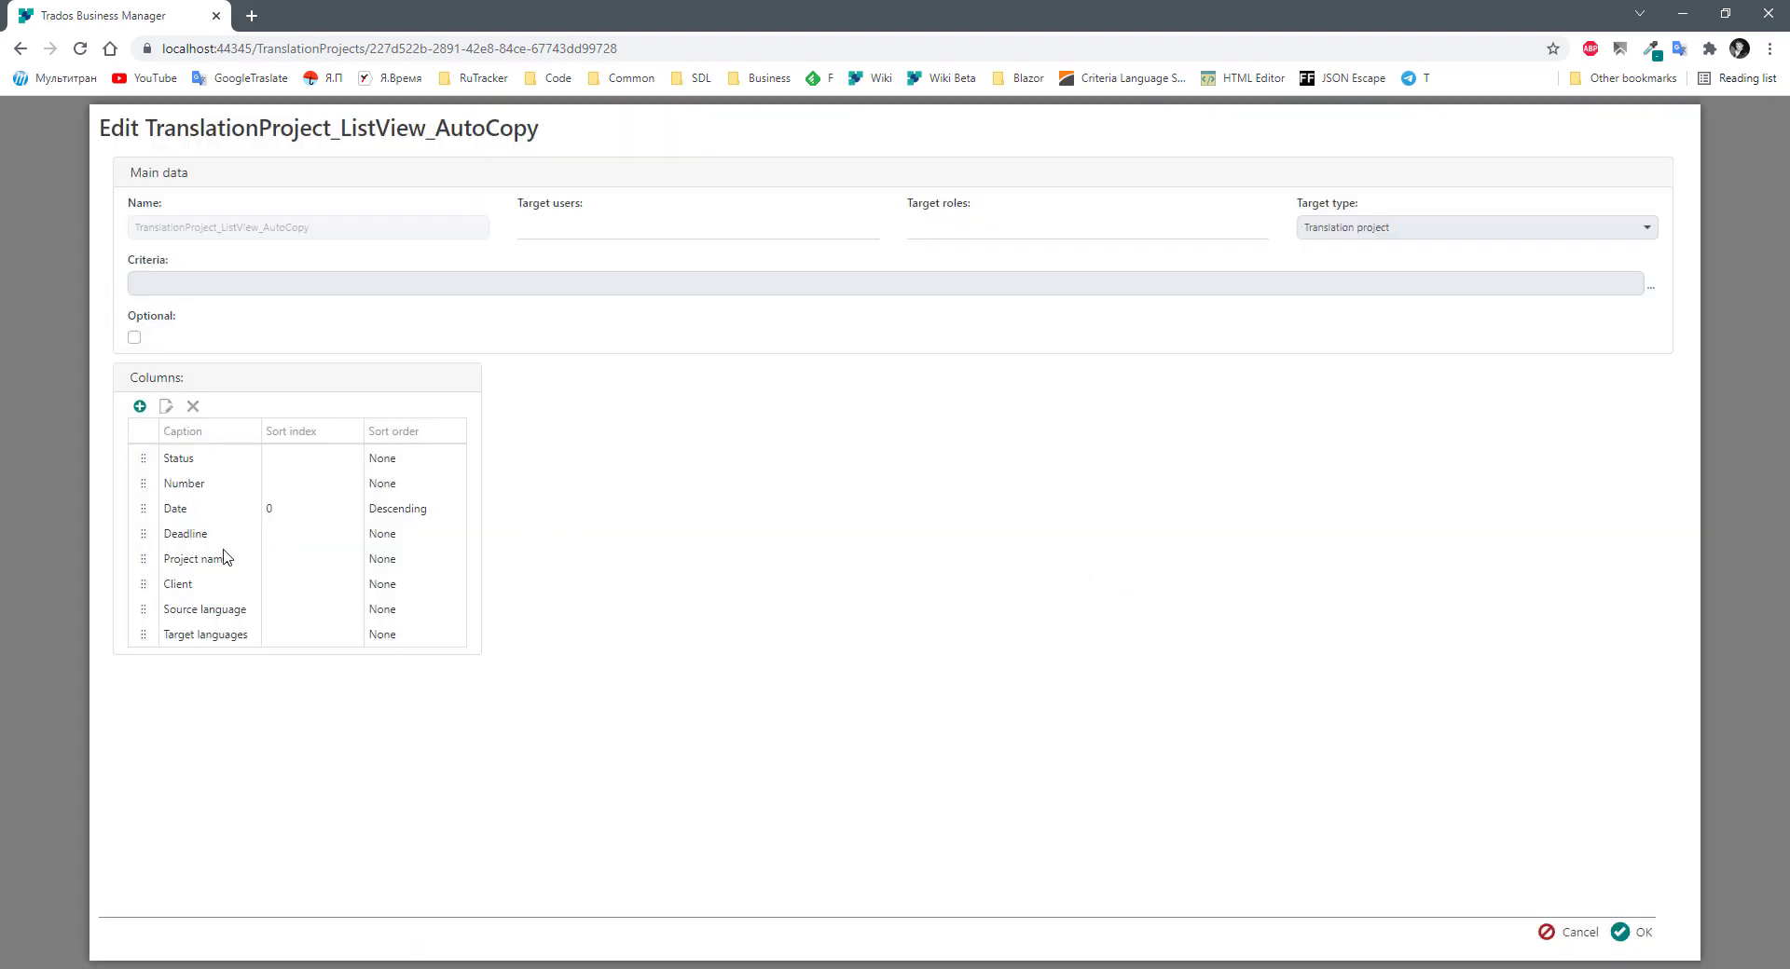
{"action": "left_click", "coordinate": [1661, 933]}
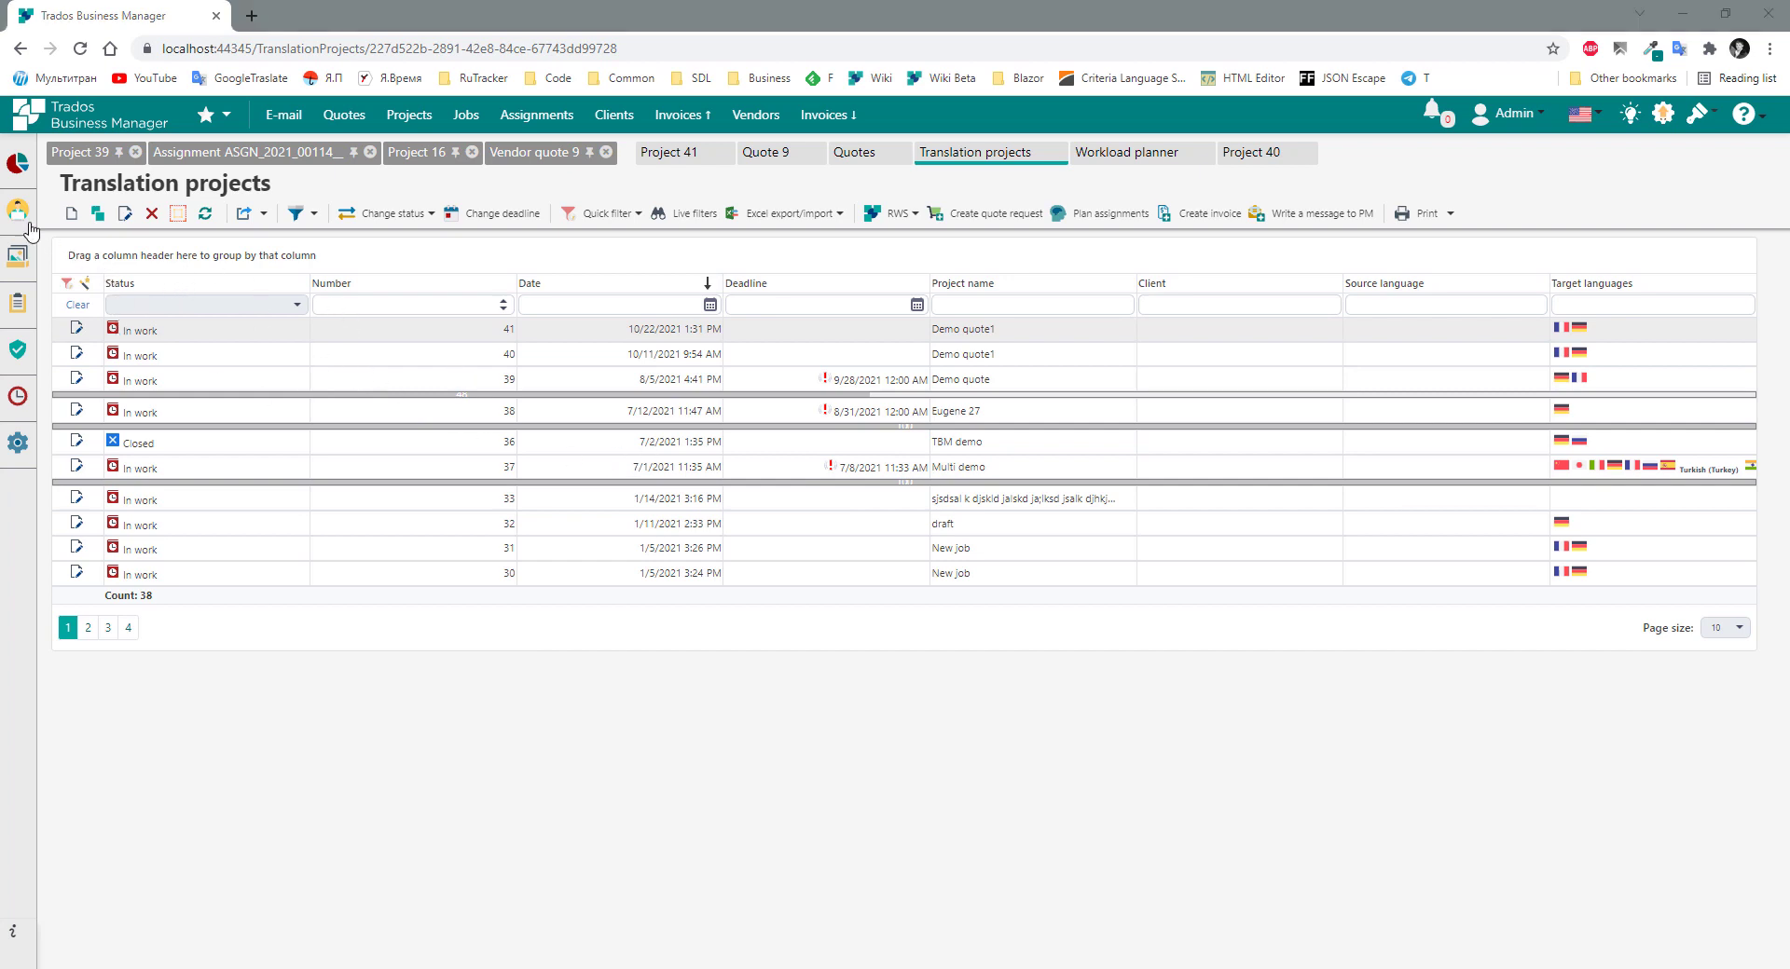
Open the dashboard and look through its lists and charts.
{"action": "left_click", "coordinate": [17, 170]}
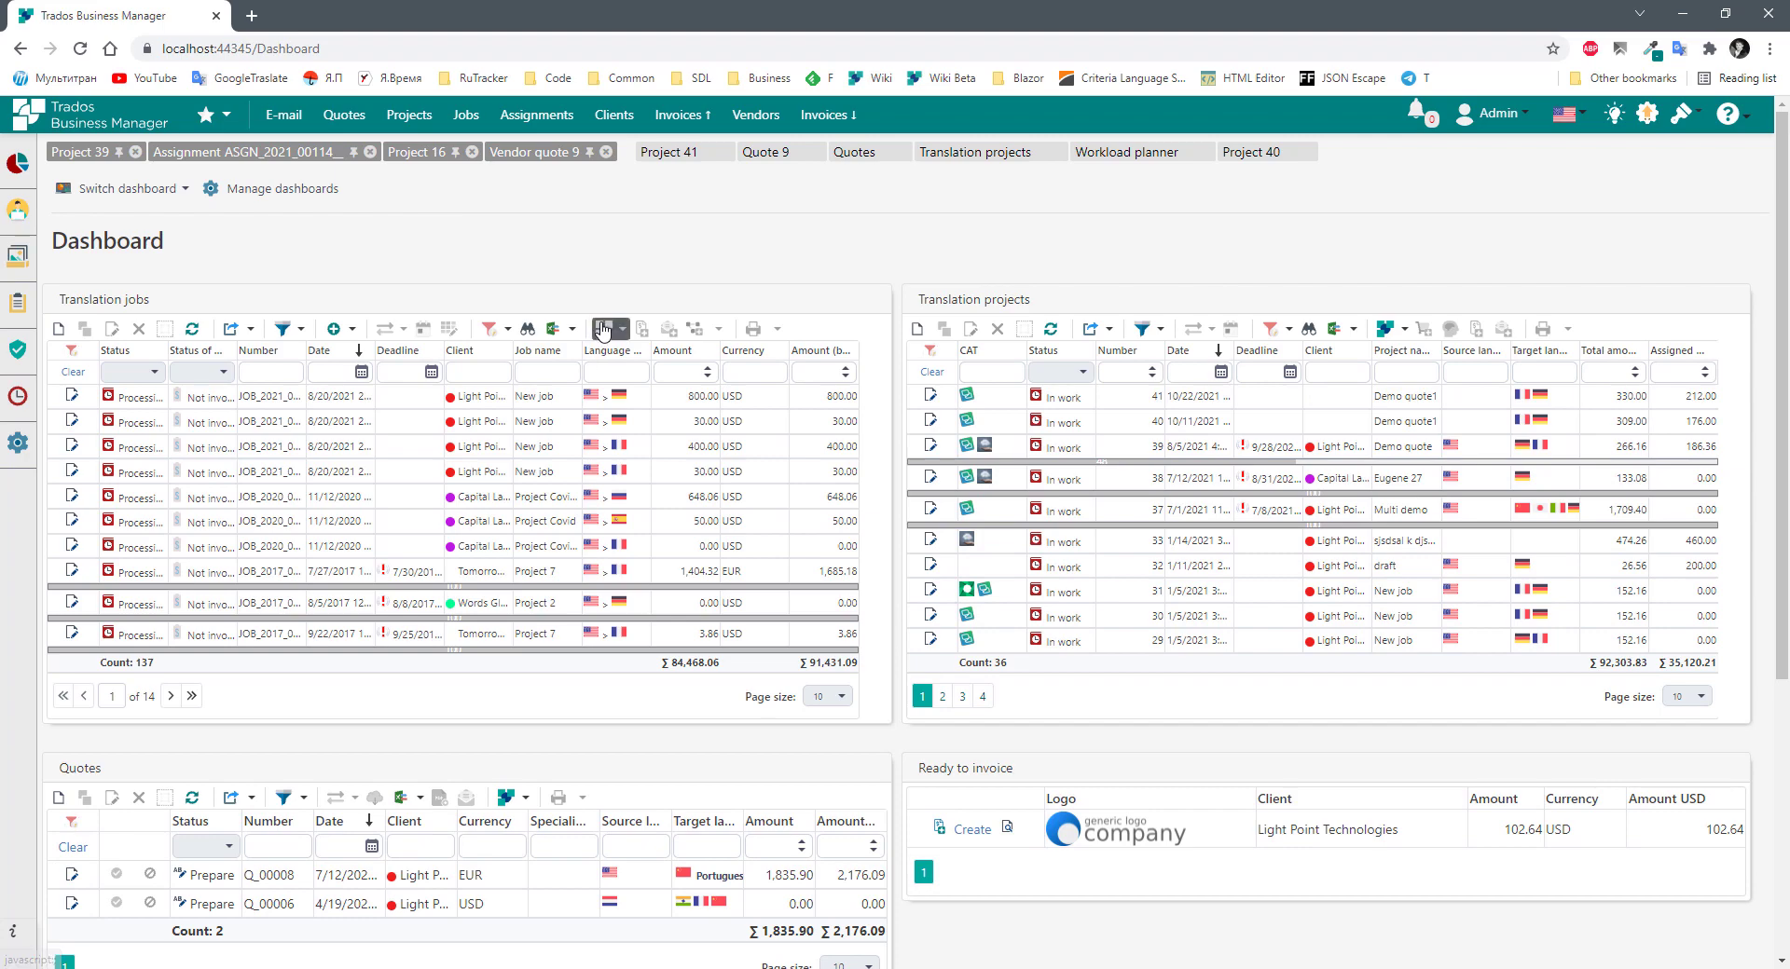
{"action": "scroll", "coordinate": [891, 559], "scroll_direction": "down", "scroll_amount": 5}
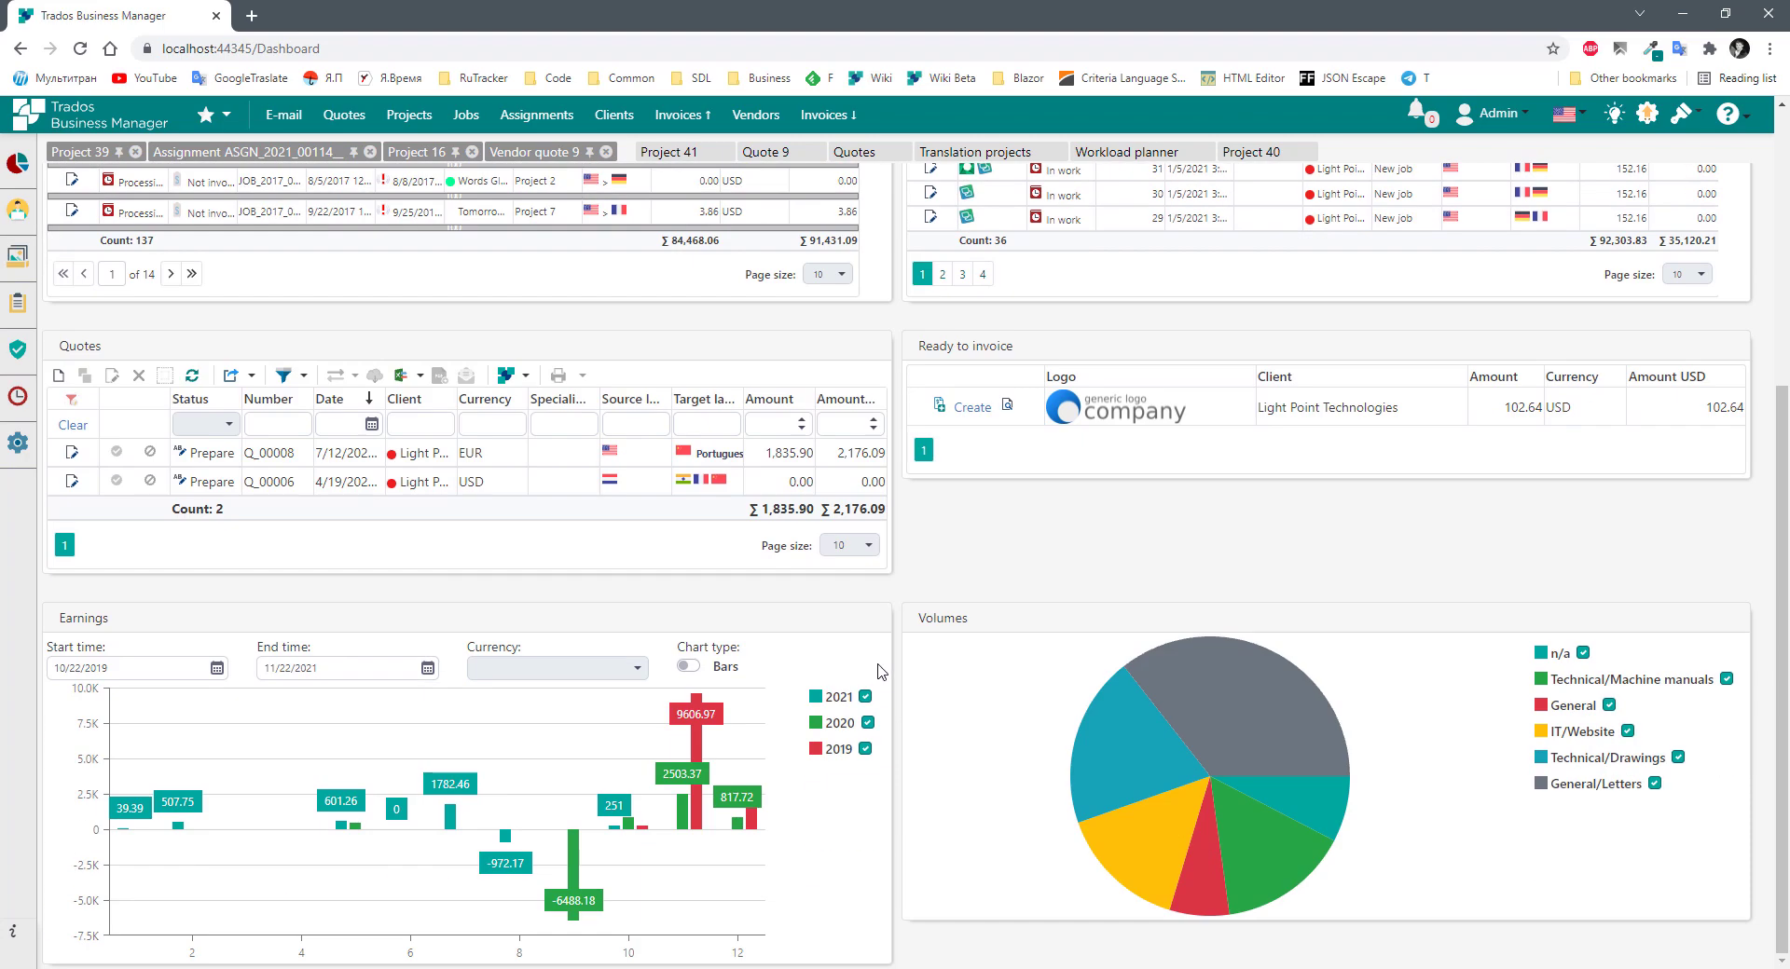
{"action": "scroll", "coordinate": [915, 665], "scroll_direction": "up", "scroll_amount": 3}
{"action": "scroll", "coordinate": [915, 666], "scroll_direction": "up", "scroll_amount": 2}
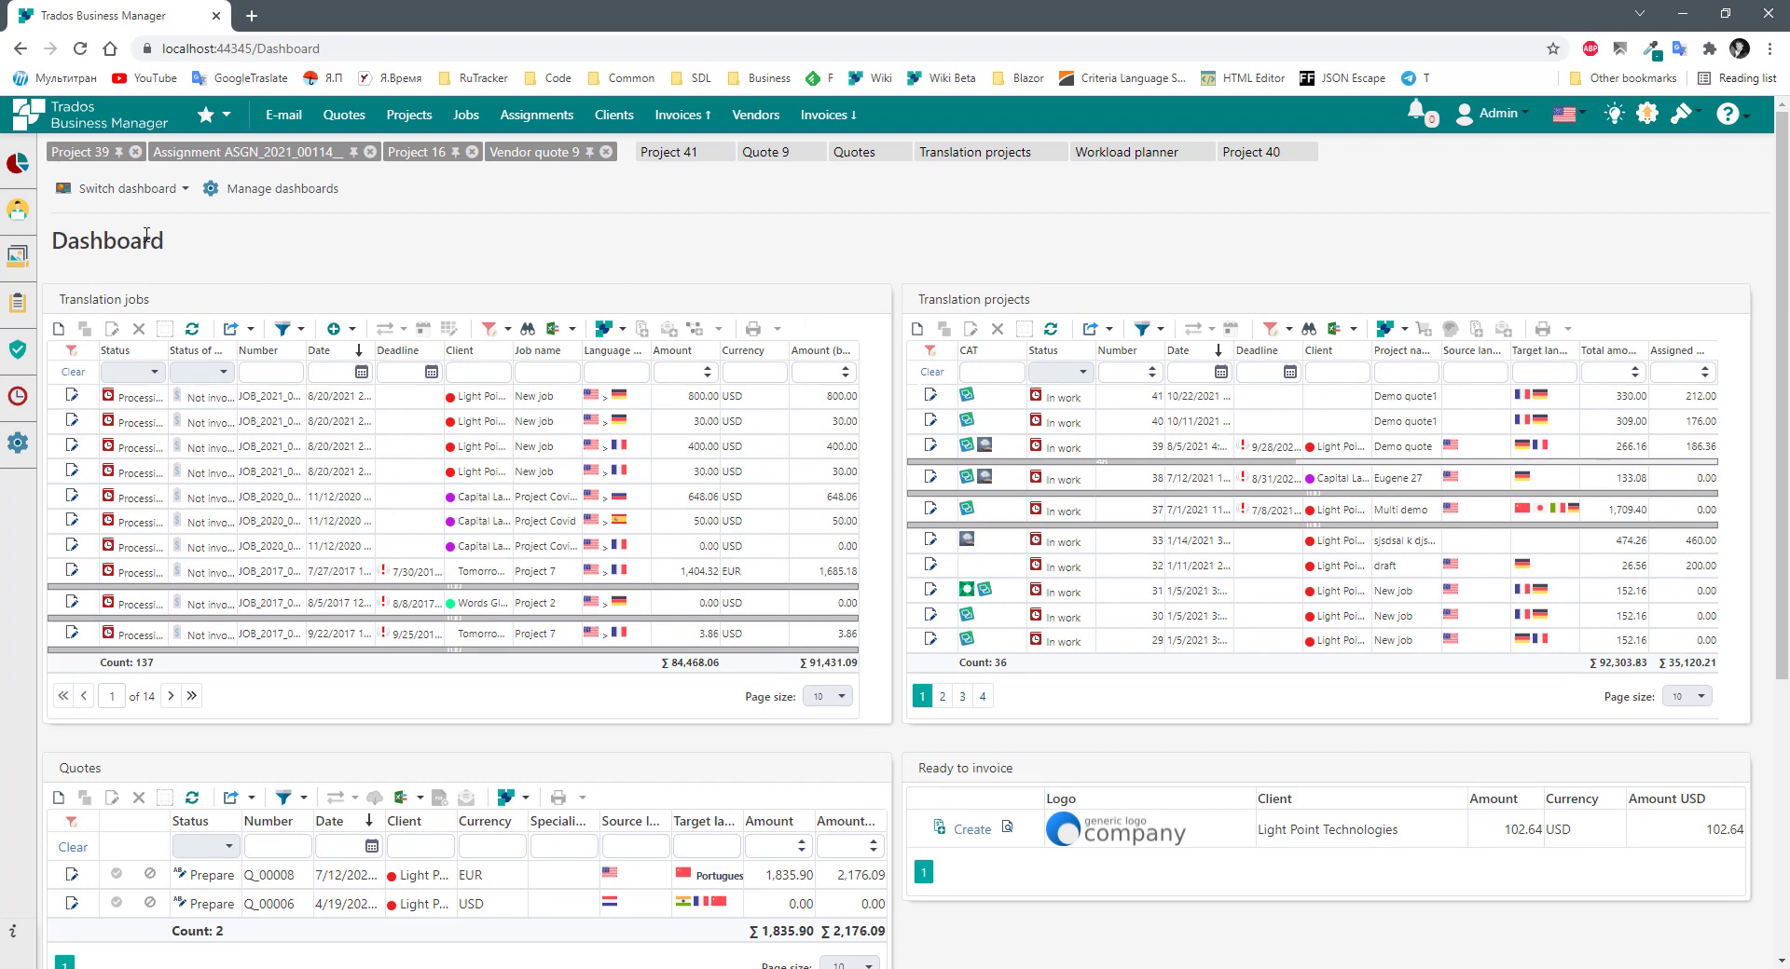
Switch to the dashboard named Dashboard copy and look through its lists.
{"action": "left_click", "coordinate": [153, 191]}
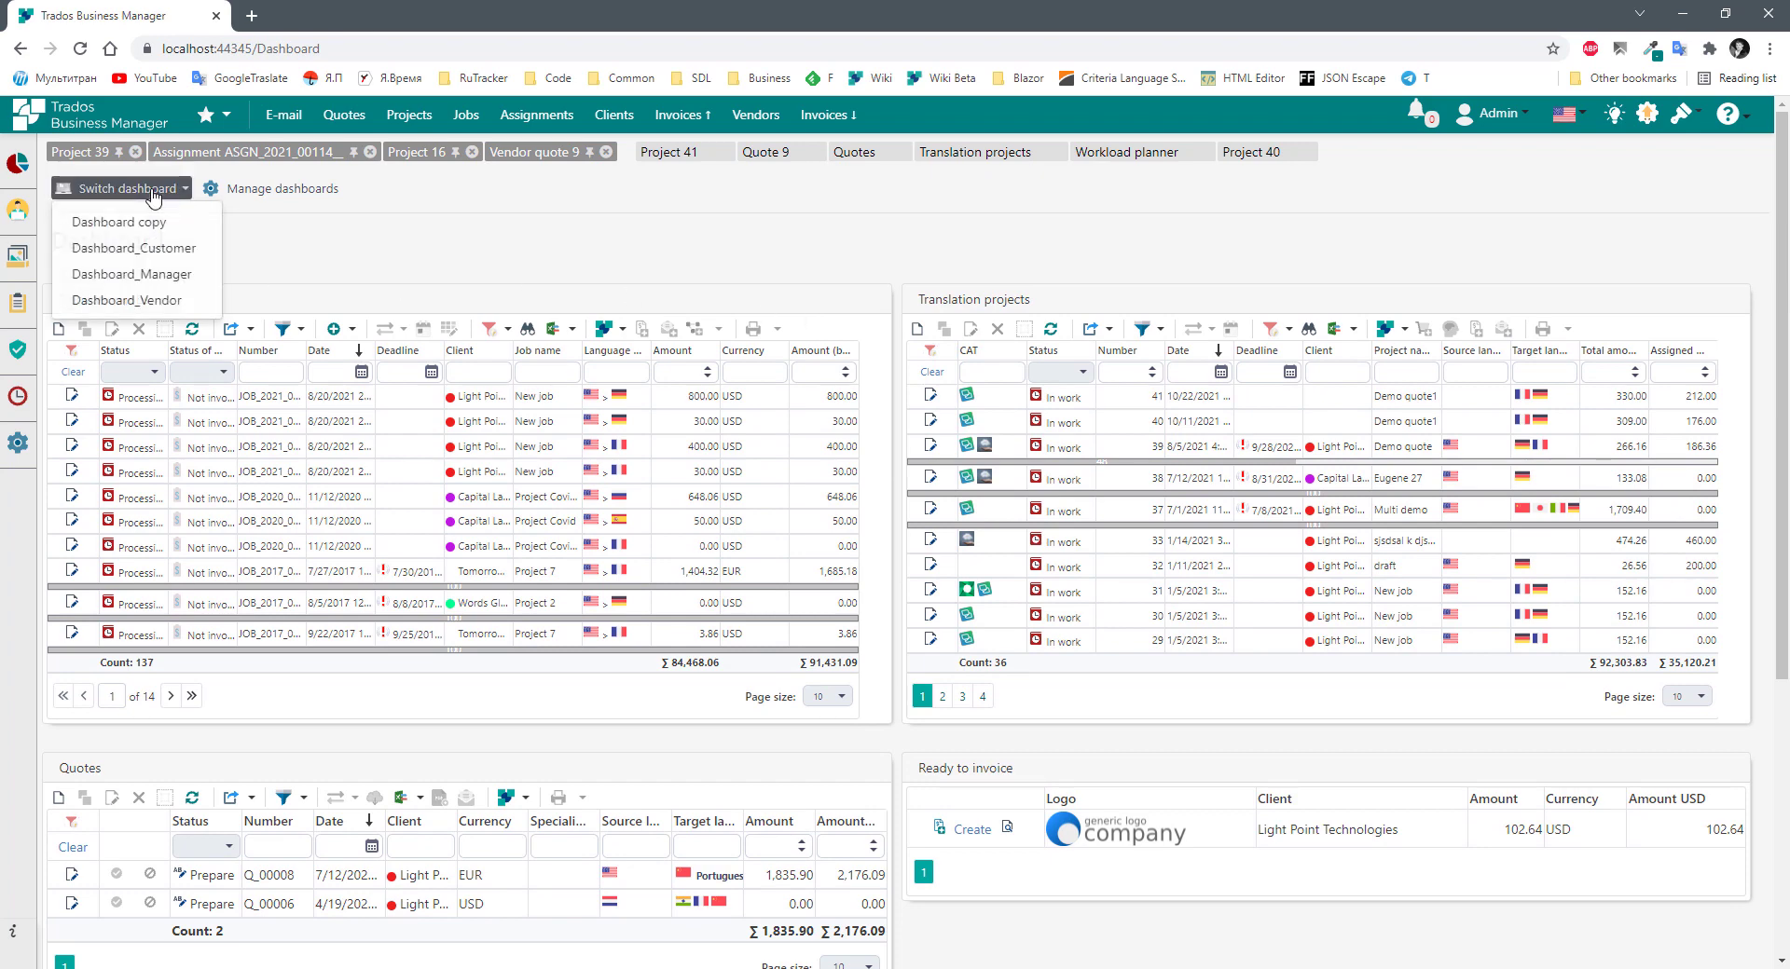
{"action": "left_click", "coordinate": [119, 224]}
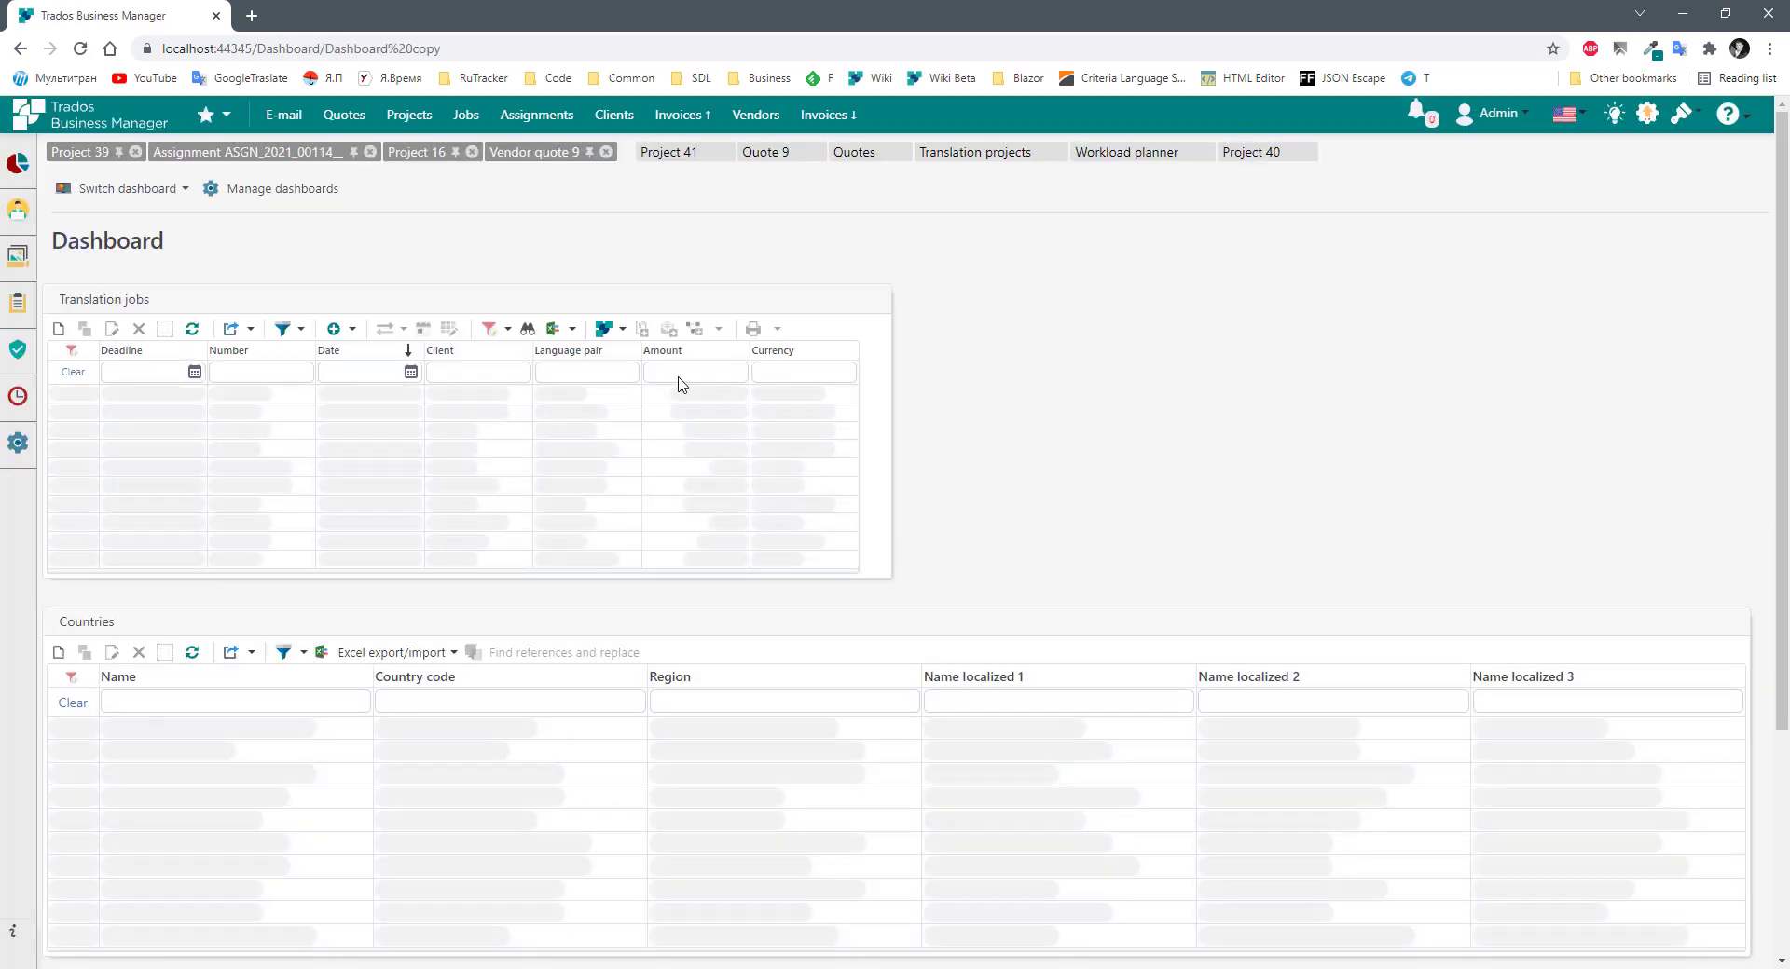
{"action": "scroll", "coordinate": [1082, 541], "scroll_direction": "down", "scroll_amount": 7}
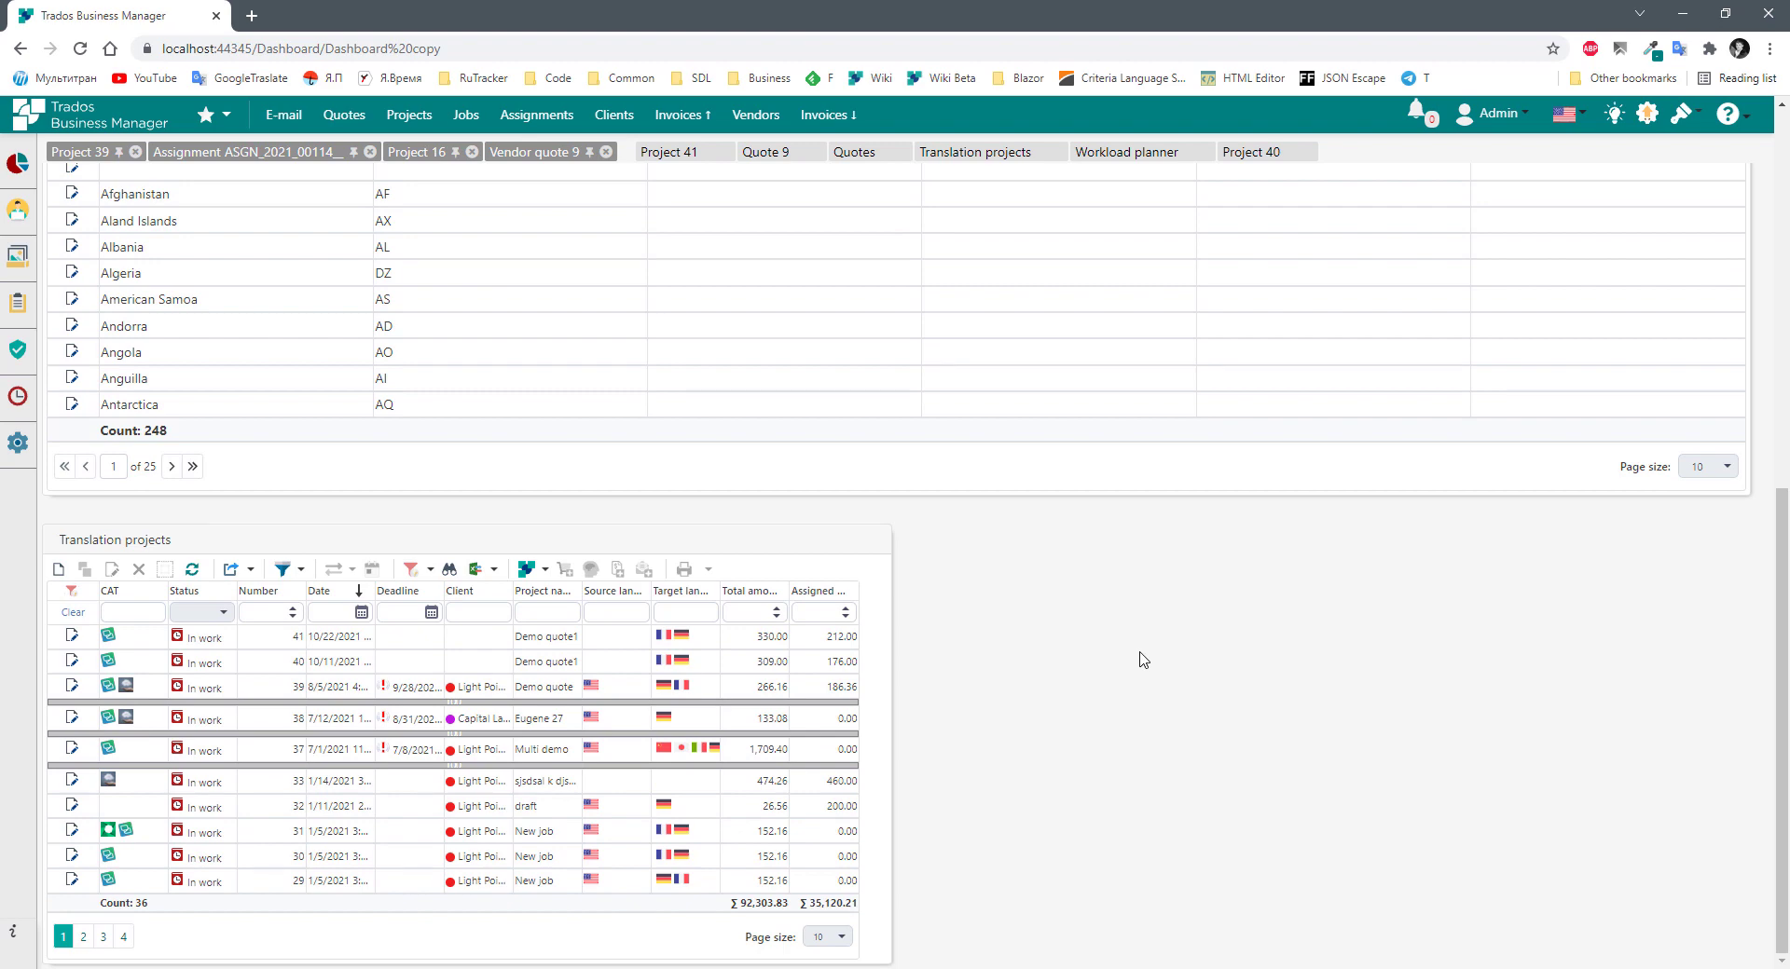
{"action": "scroll", "coordinate": [1143, 660], "scroll_direction": "up", "scroll_amount": 7}
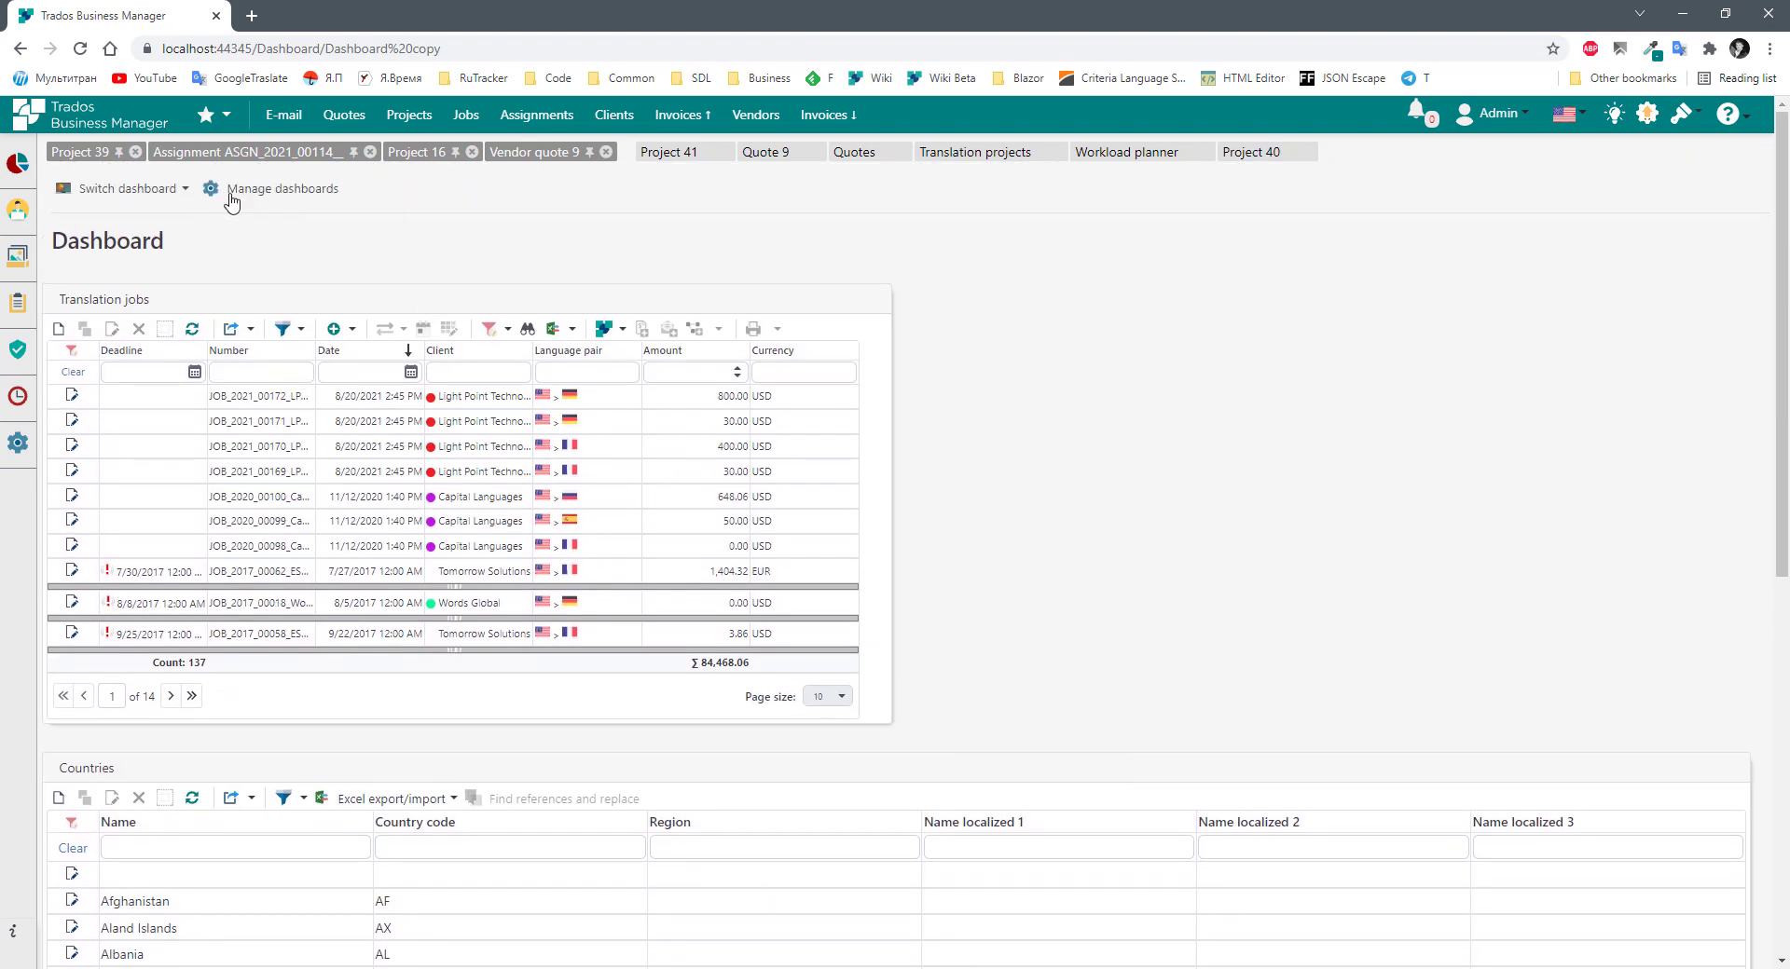
Open Dashboard copy for editing from the dashboard management list and select its Translation jobs item.
{"action": "left_click", "coordinate": [232, 191]}
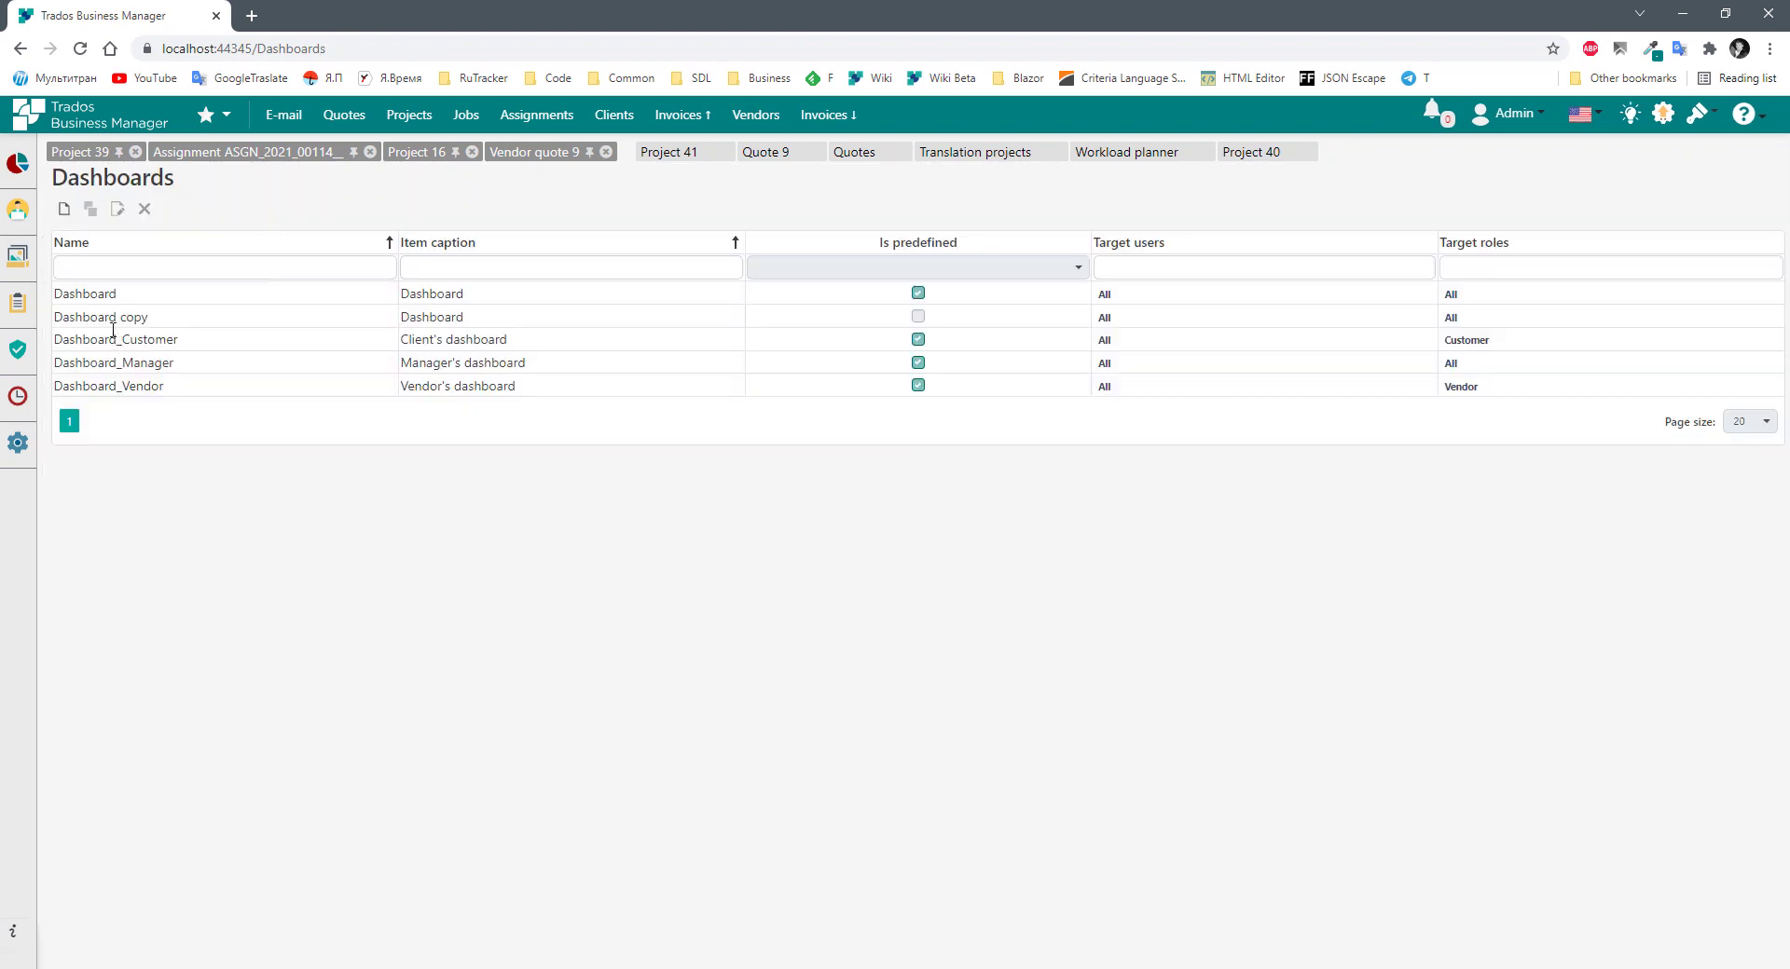
{"action": "double_click", "coordinate": [114, 317]}
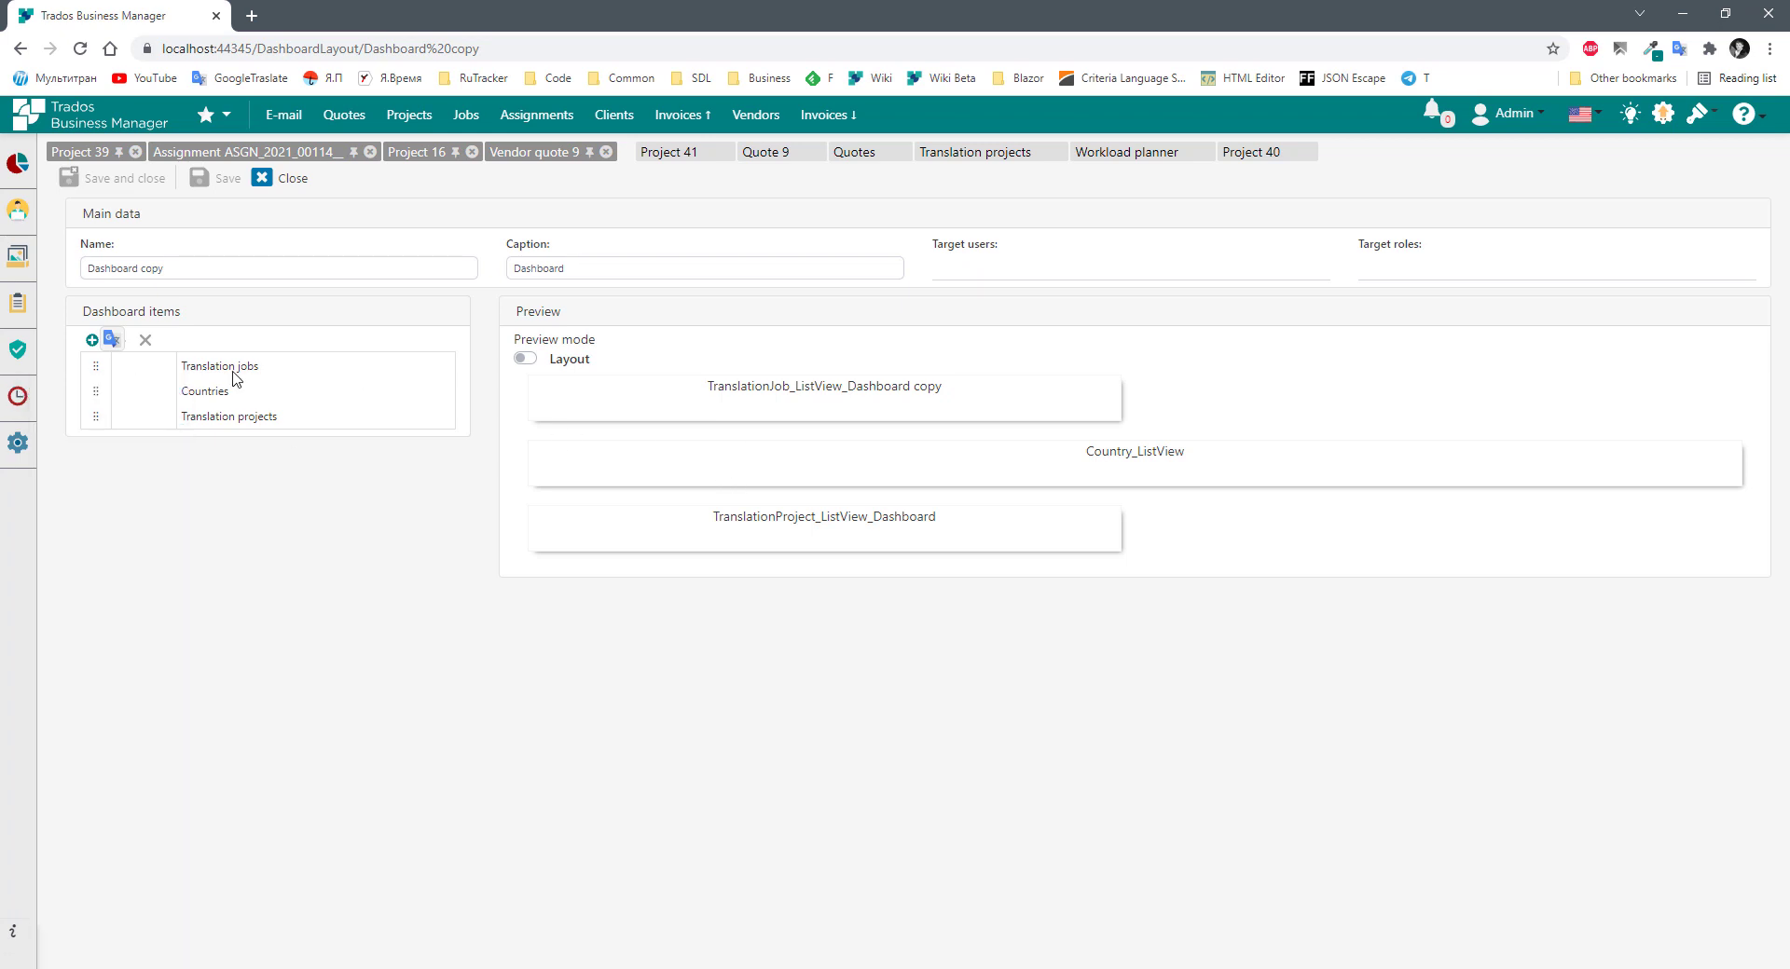
{"action": "left_click_drag", "start_coordinate": [234, 369], "coordinate": [228, 371]}
{"action": "left_click_drag", "start_coordinate": [810, 386], "coordinate": [1054, 512]}
{"action": "left_click", "coordinate": [1247, 532]}
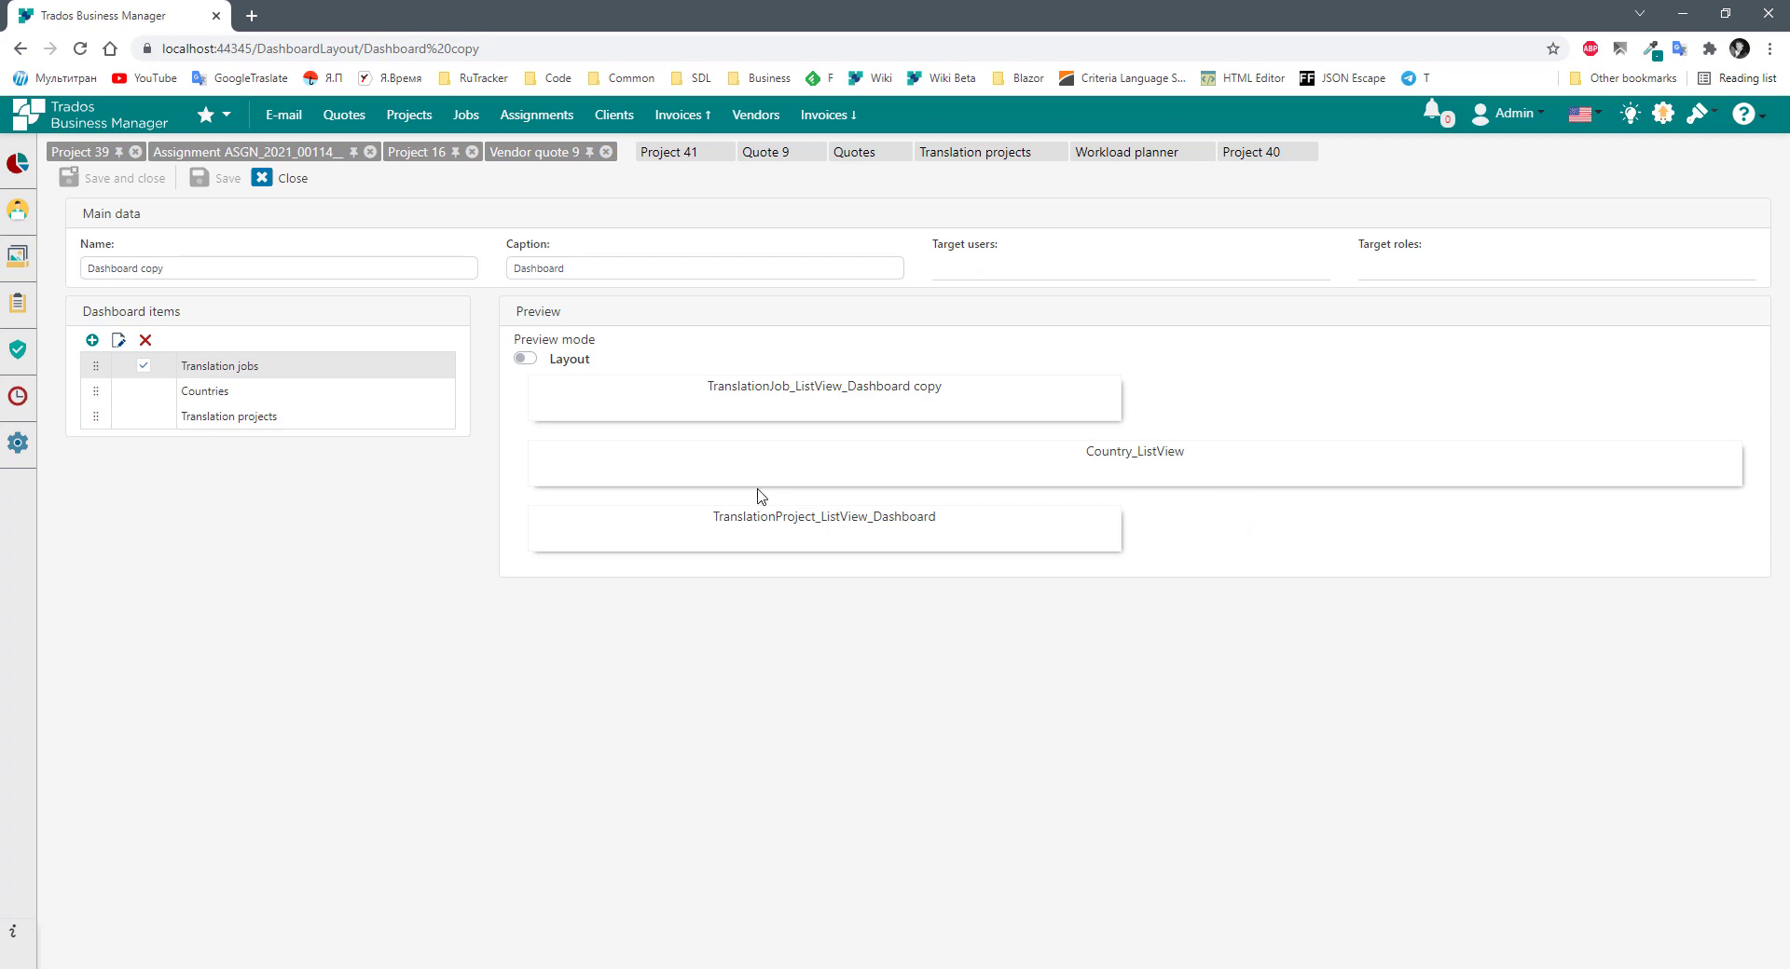
Switch the dashboard layout preview to real data and look through the previewed lists.
{"action": "left_click", "coordinate": [525, 359]}
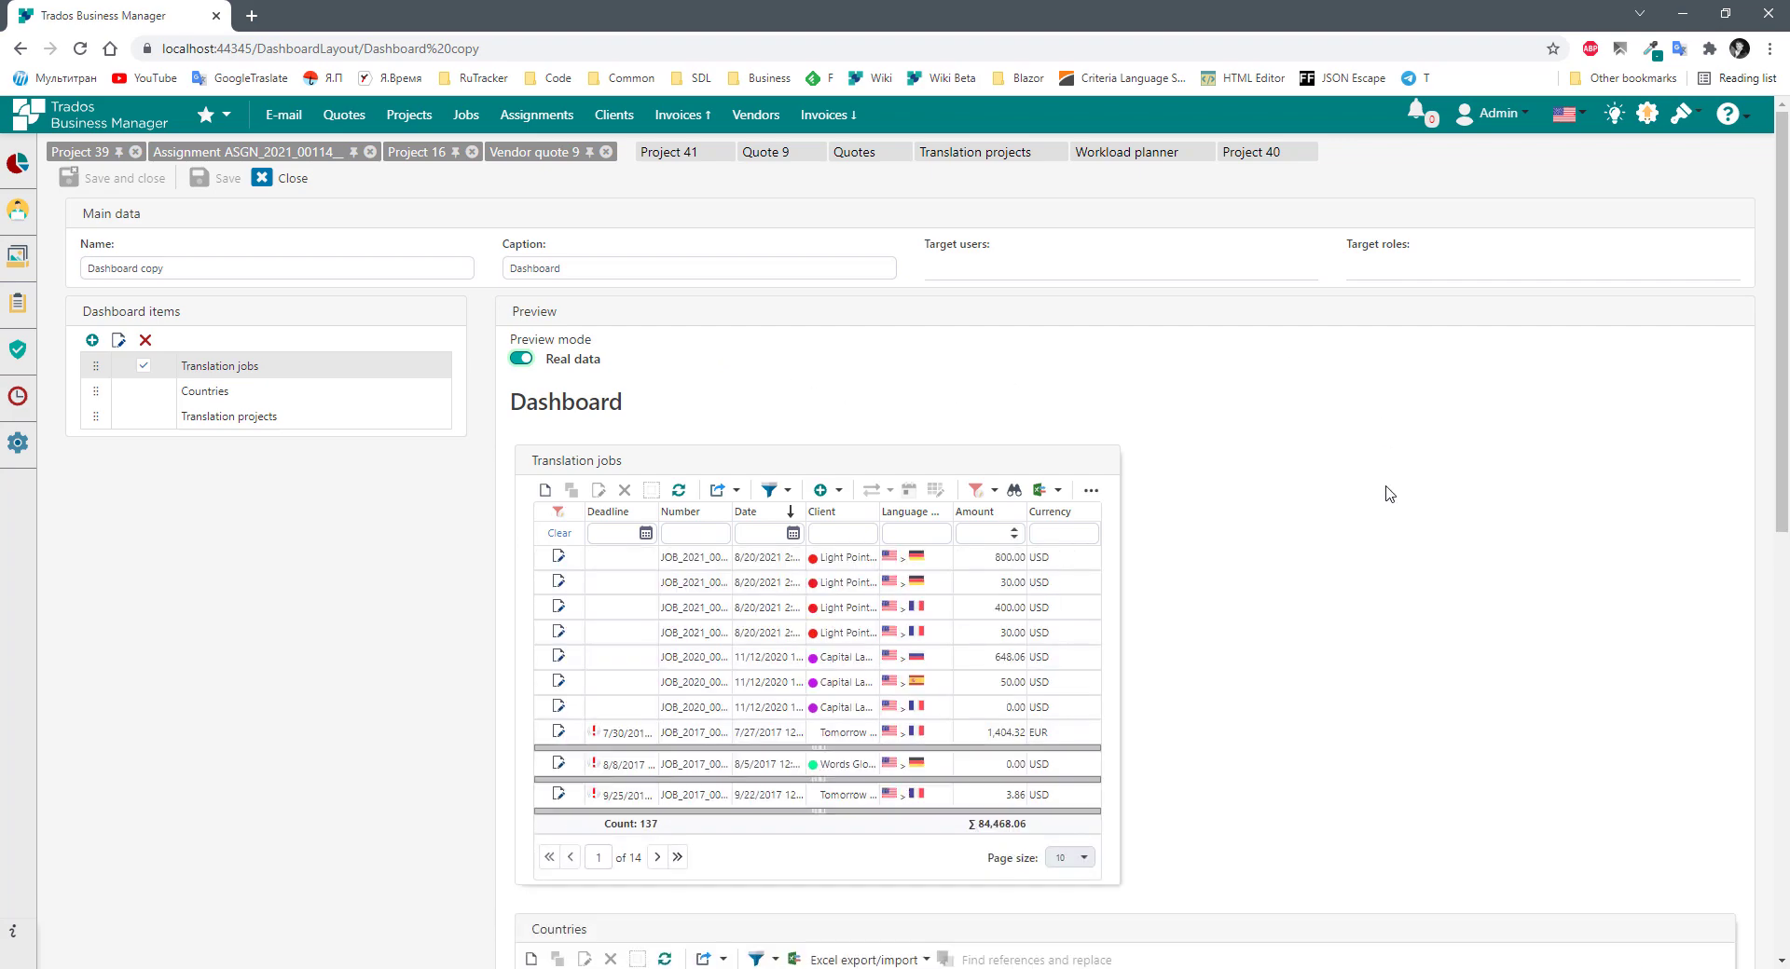
{"action": "scroll", "coordinate": [1388, 491], "scroll_direction": "down", "scroll_amount": 9}
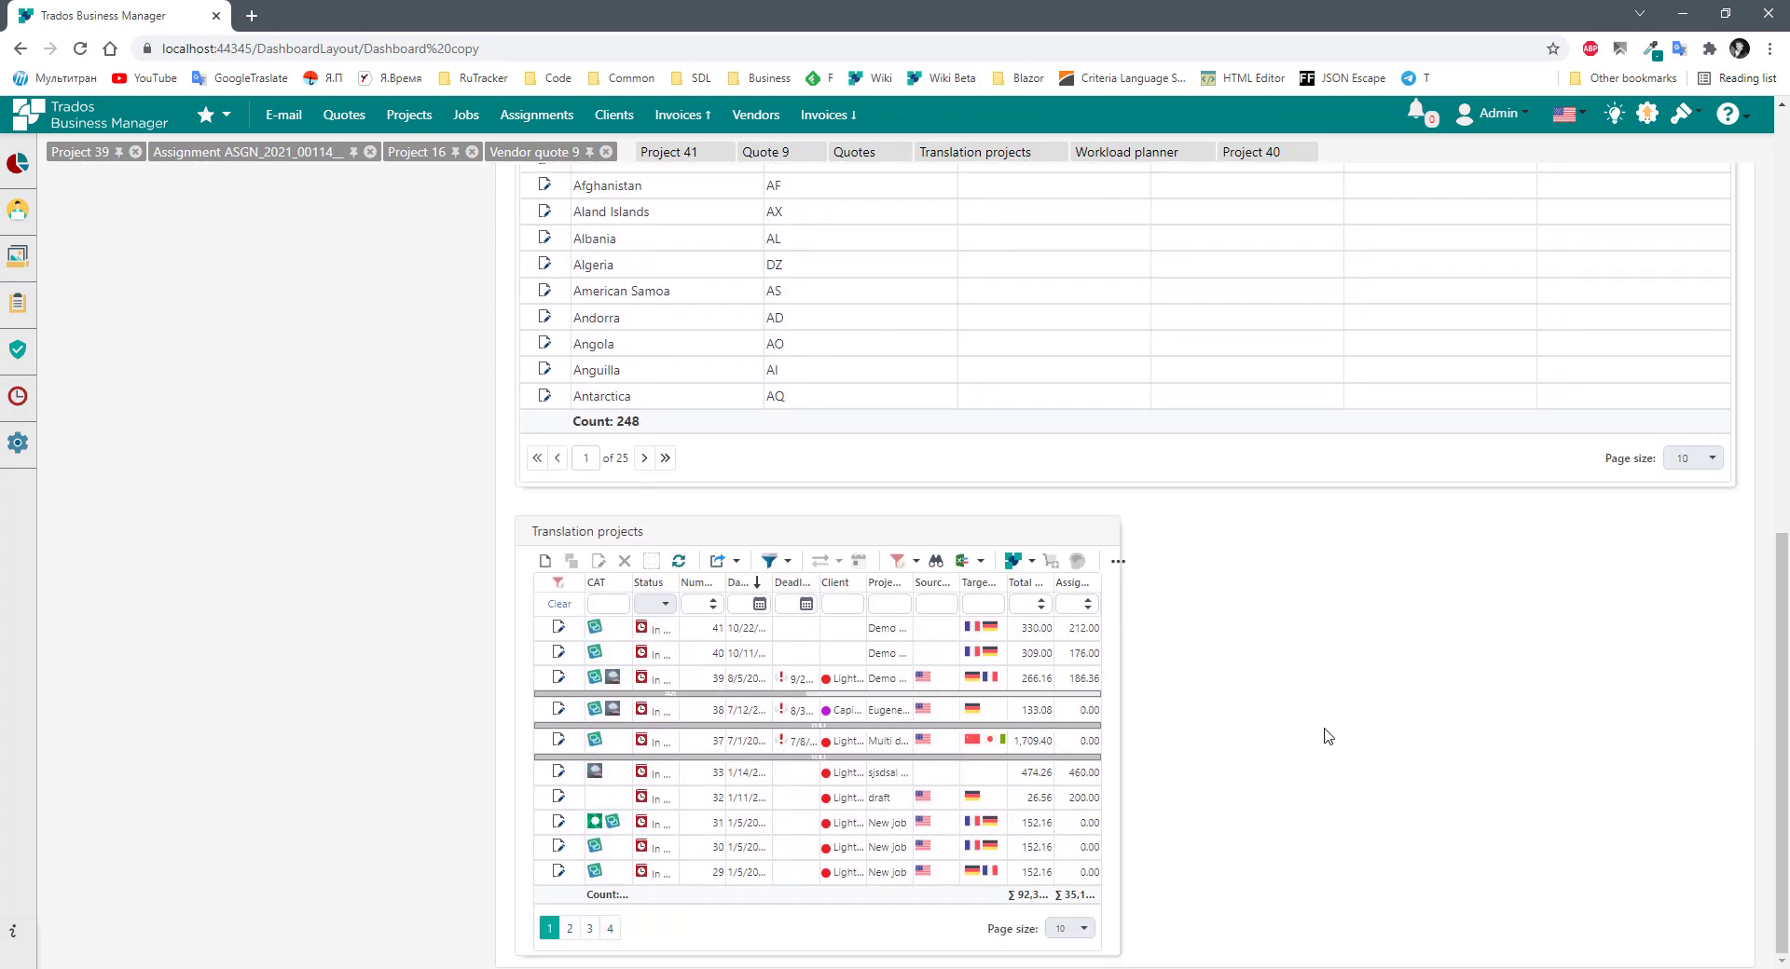
{"action": "scroll", "coordinate": [1326, 734], "scroll_direction": "up", "scroll_amount": 10}
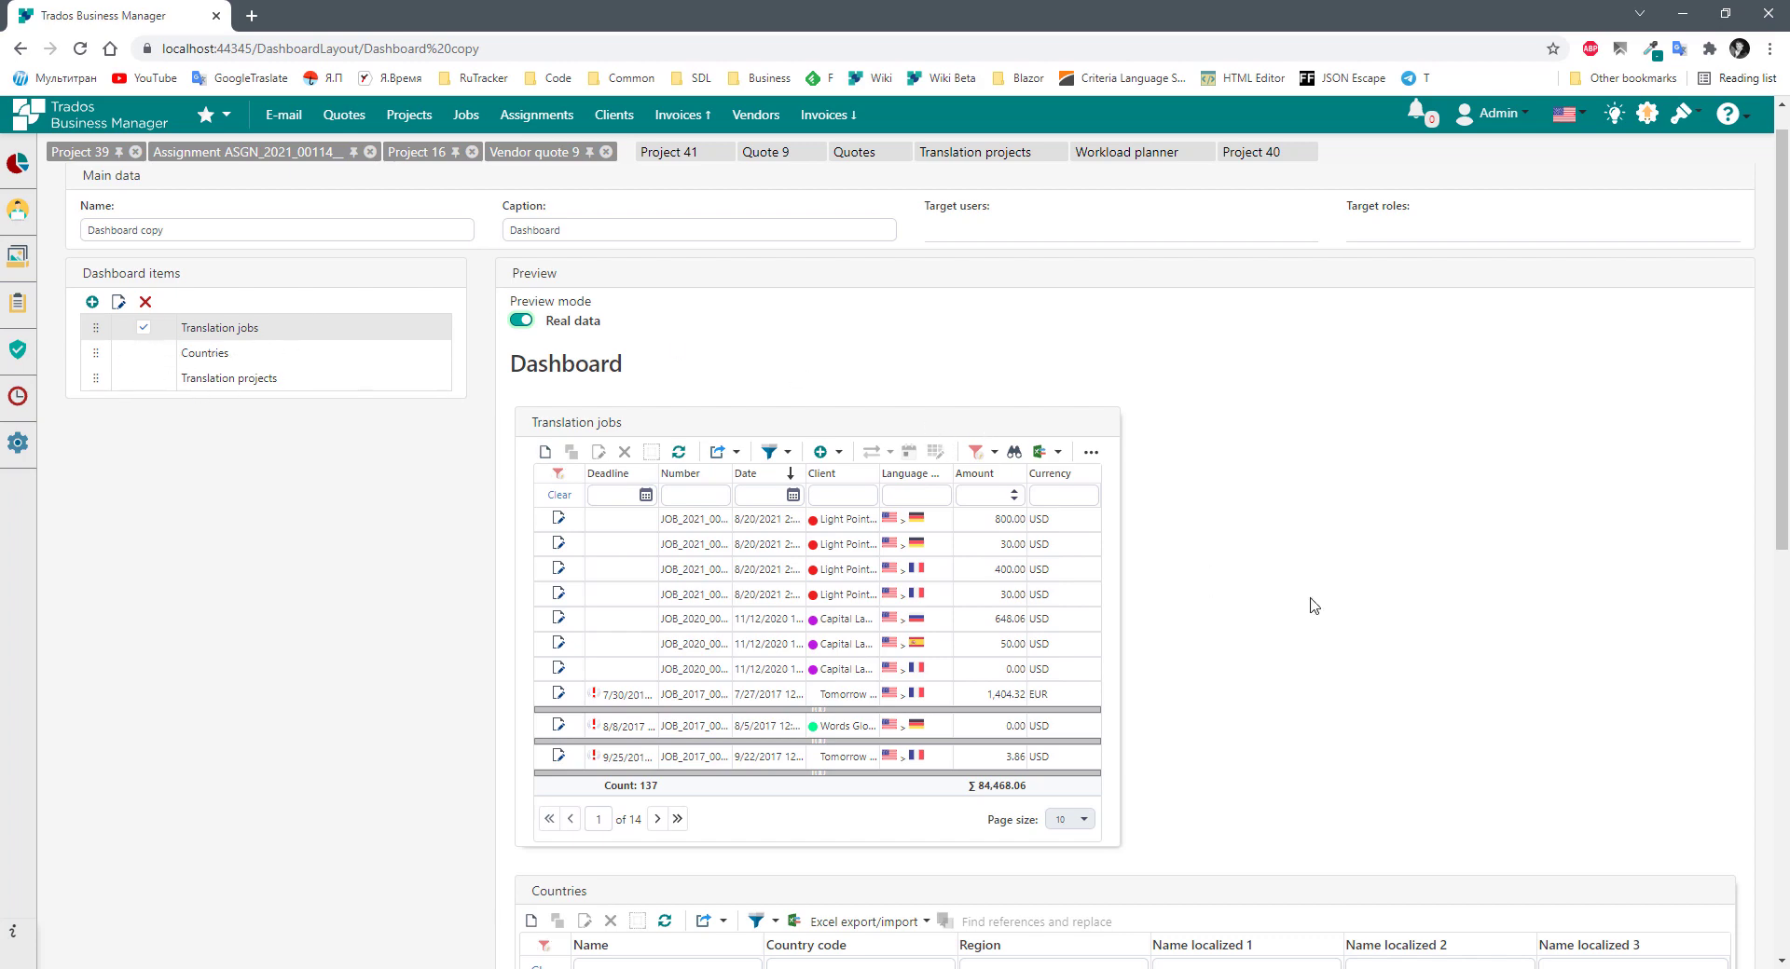
{"action": "scroll", "coordinate": [1310, 606], "scroll_direction": "down", "scroll_amount": 3}
{"action": "scroll", "coordinate": [1326, 626], "scroll_direction": "up", "scroll_amount": 4}
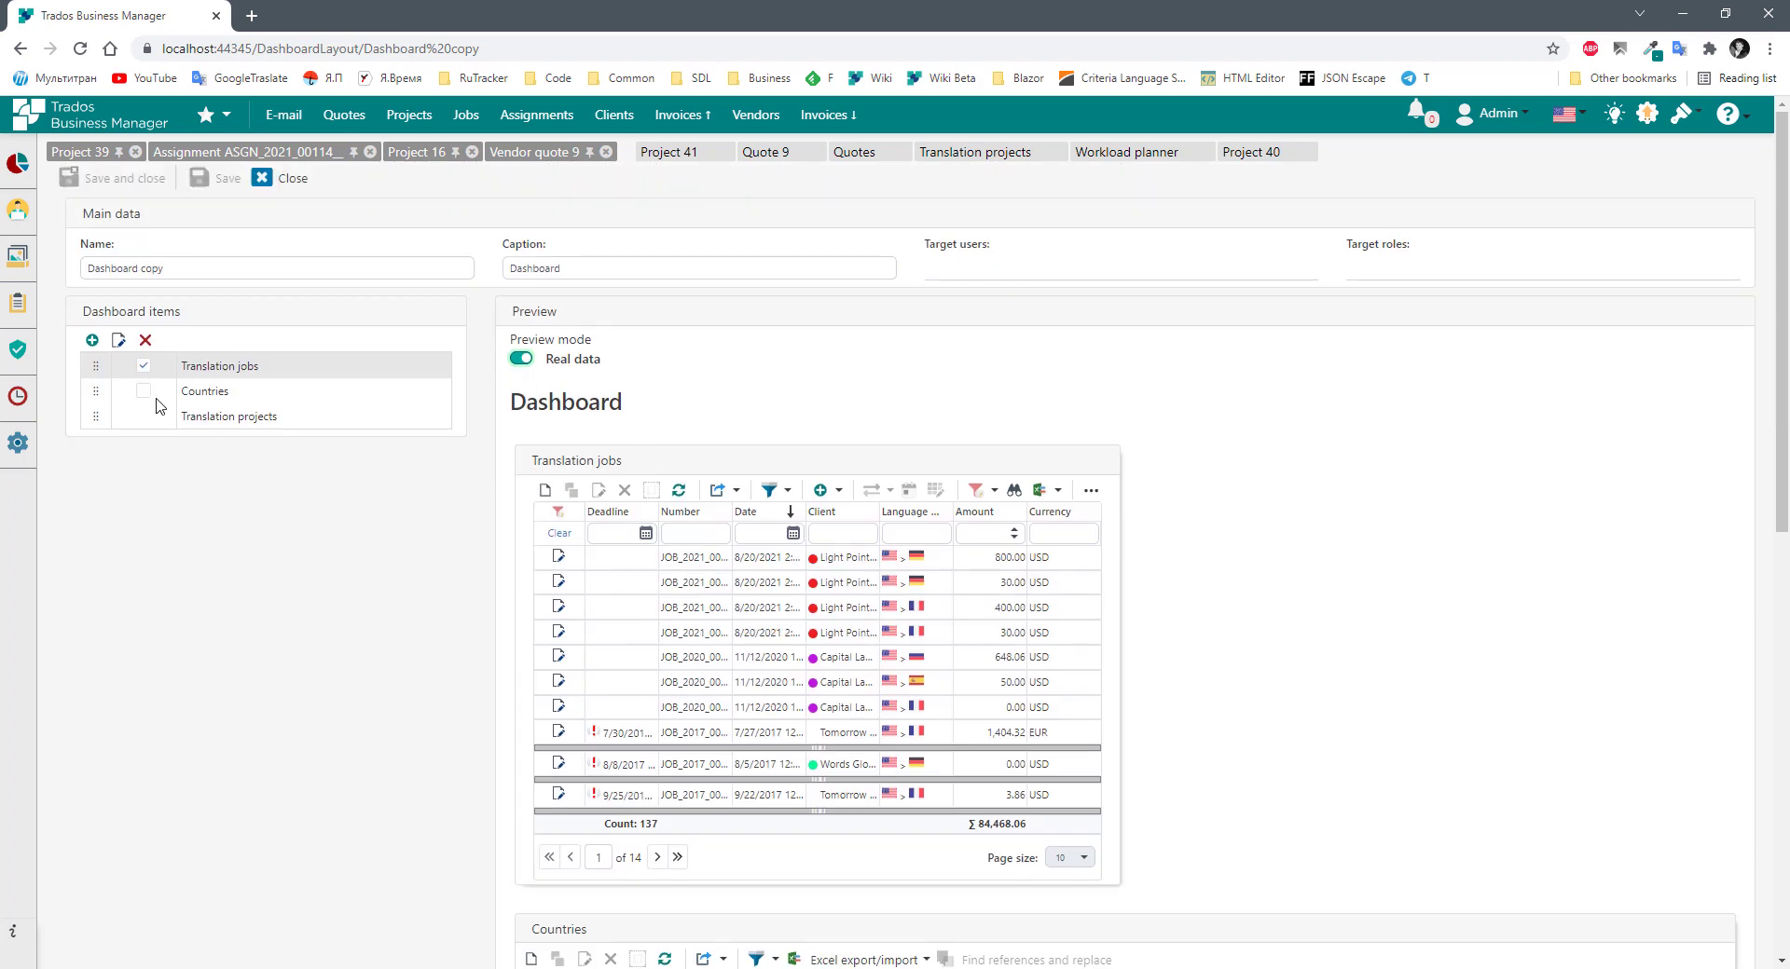
Move the Countries item above Translation jobs in the dashboard items and check the new arrangement in the preview.
{"action": "left_click_drag", "start_coordinate": [95, 388], "coordinate": [100, 355]}
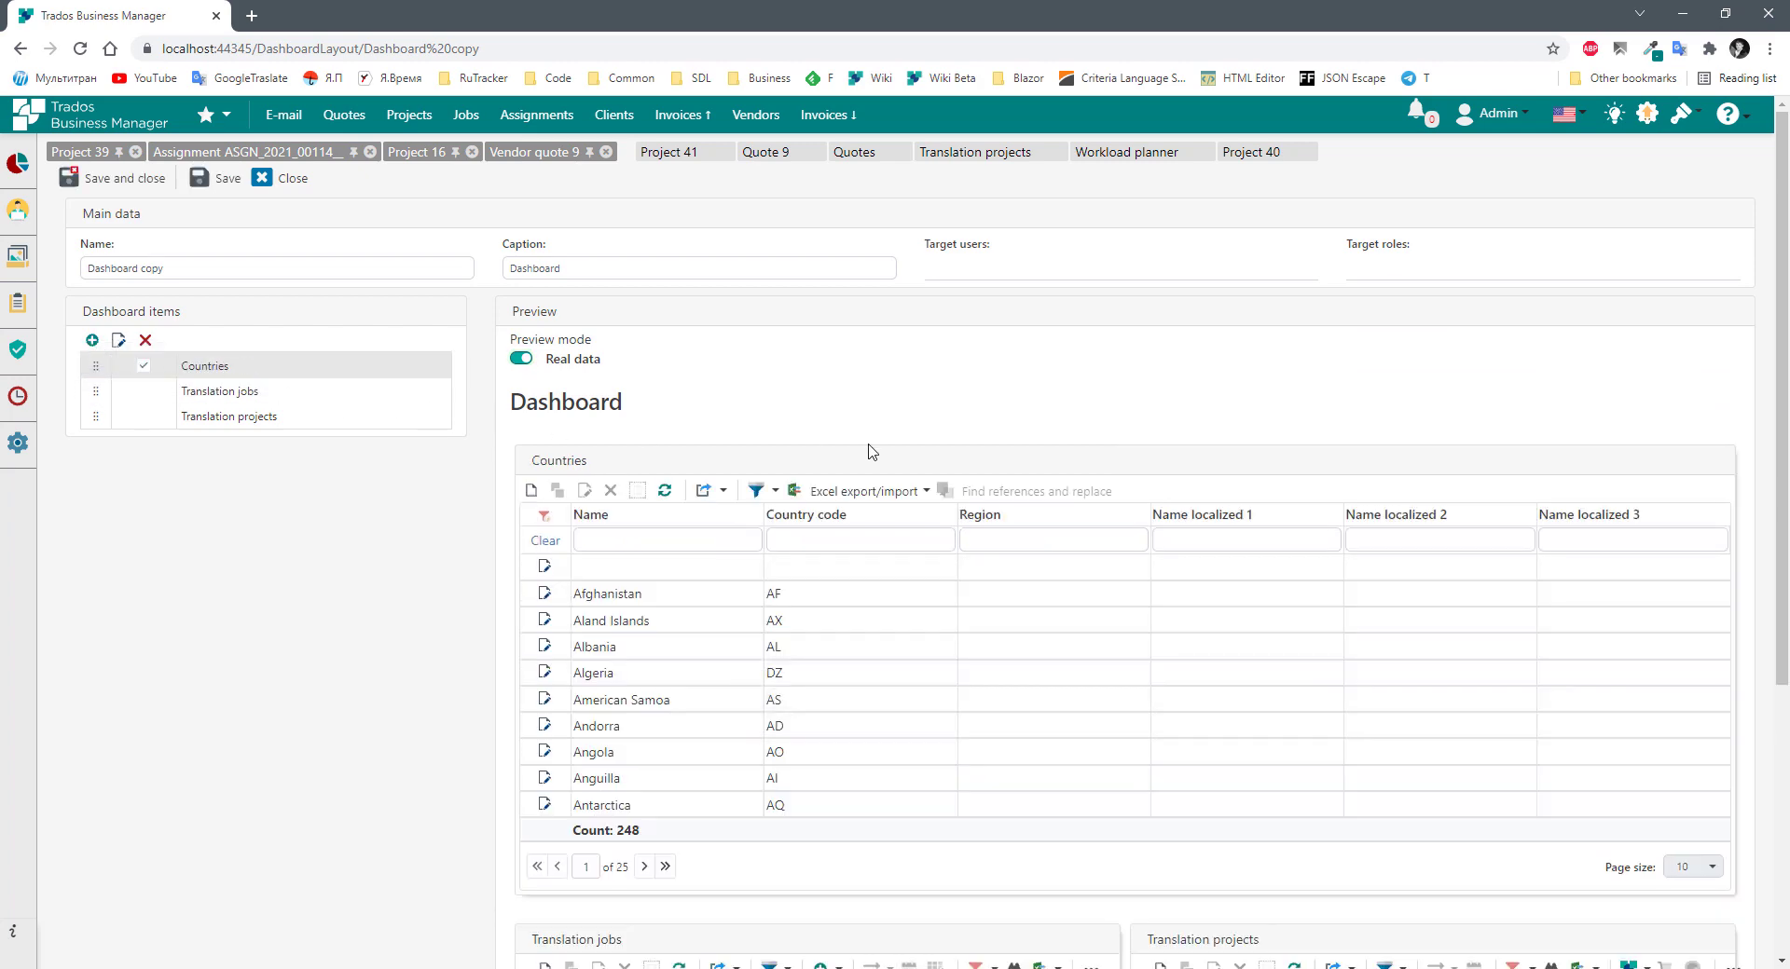
{"action": "scroll", "coordinate": [820, 559], "scroll_direction": "down", "scroll_amount": 1}
{"action": "scroll", "coordinate": [788, 576], "scroll_direction": "down", "scroll_amount": 1}
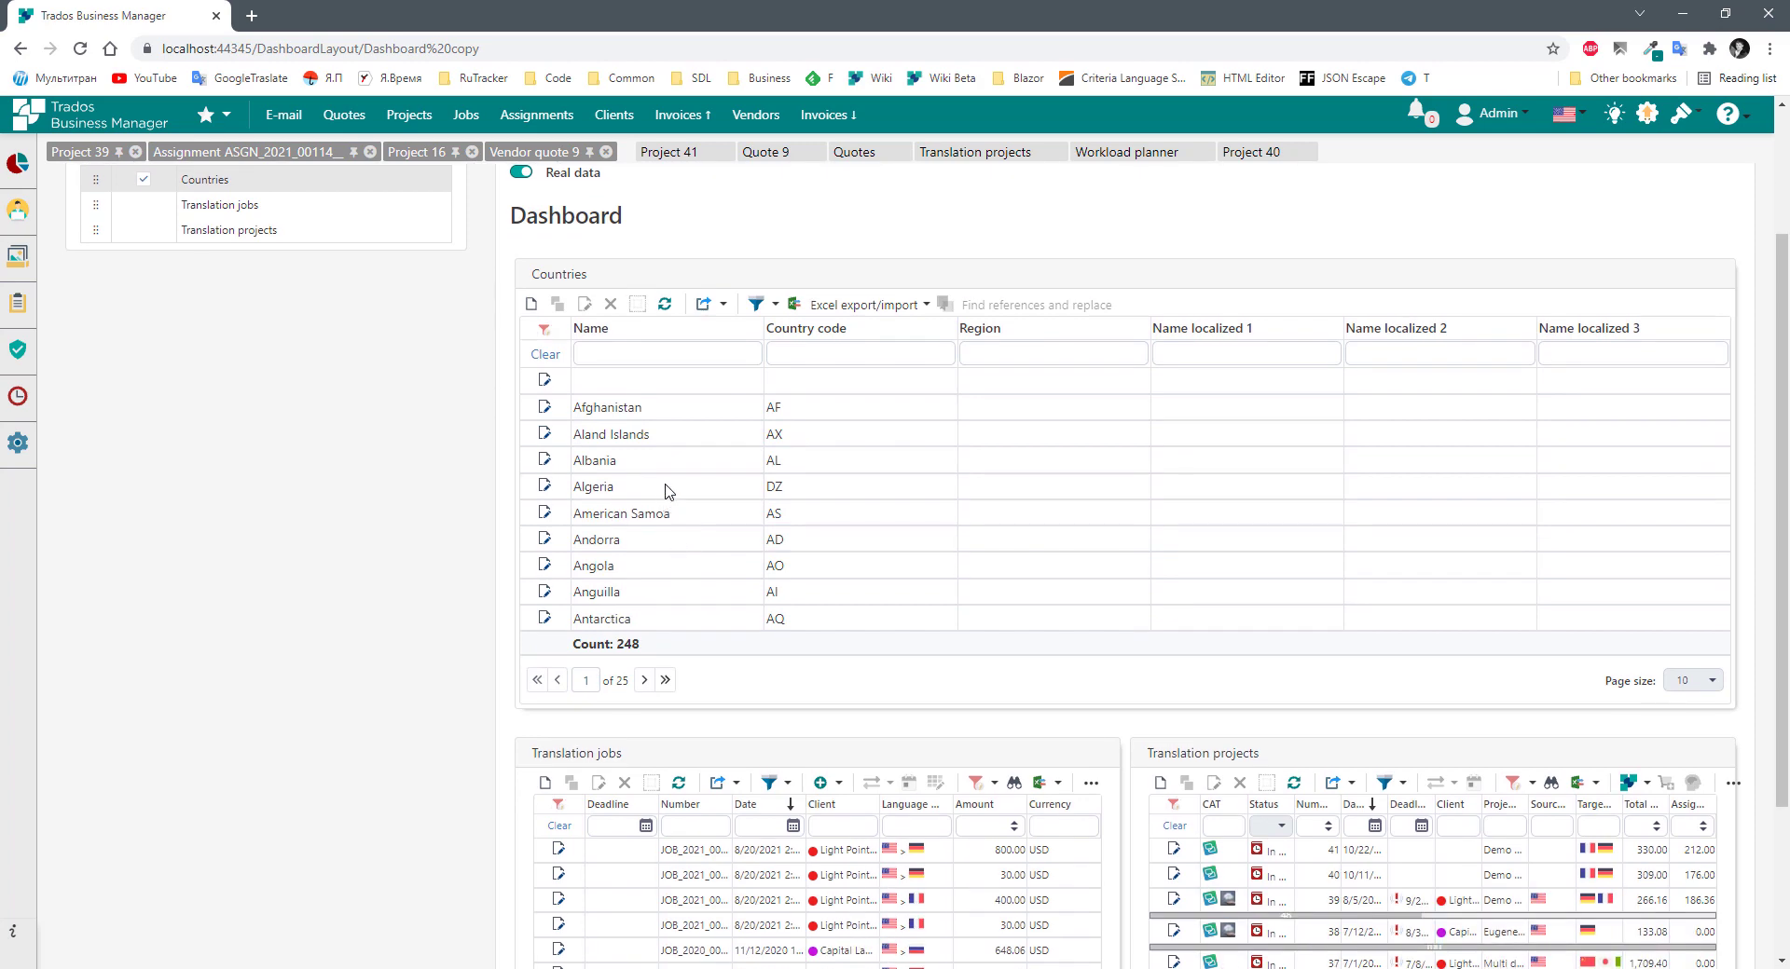
{"action": "left_click", "coordinate": [664, 486]}
{"action": "left_click", "coordinate": [637, 429]}
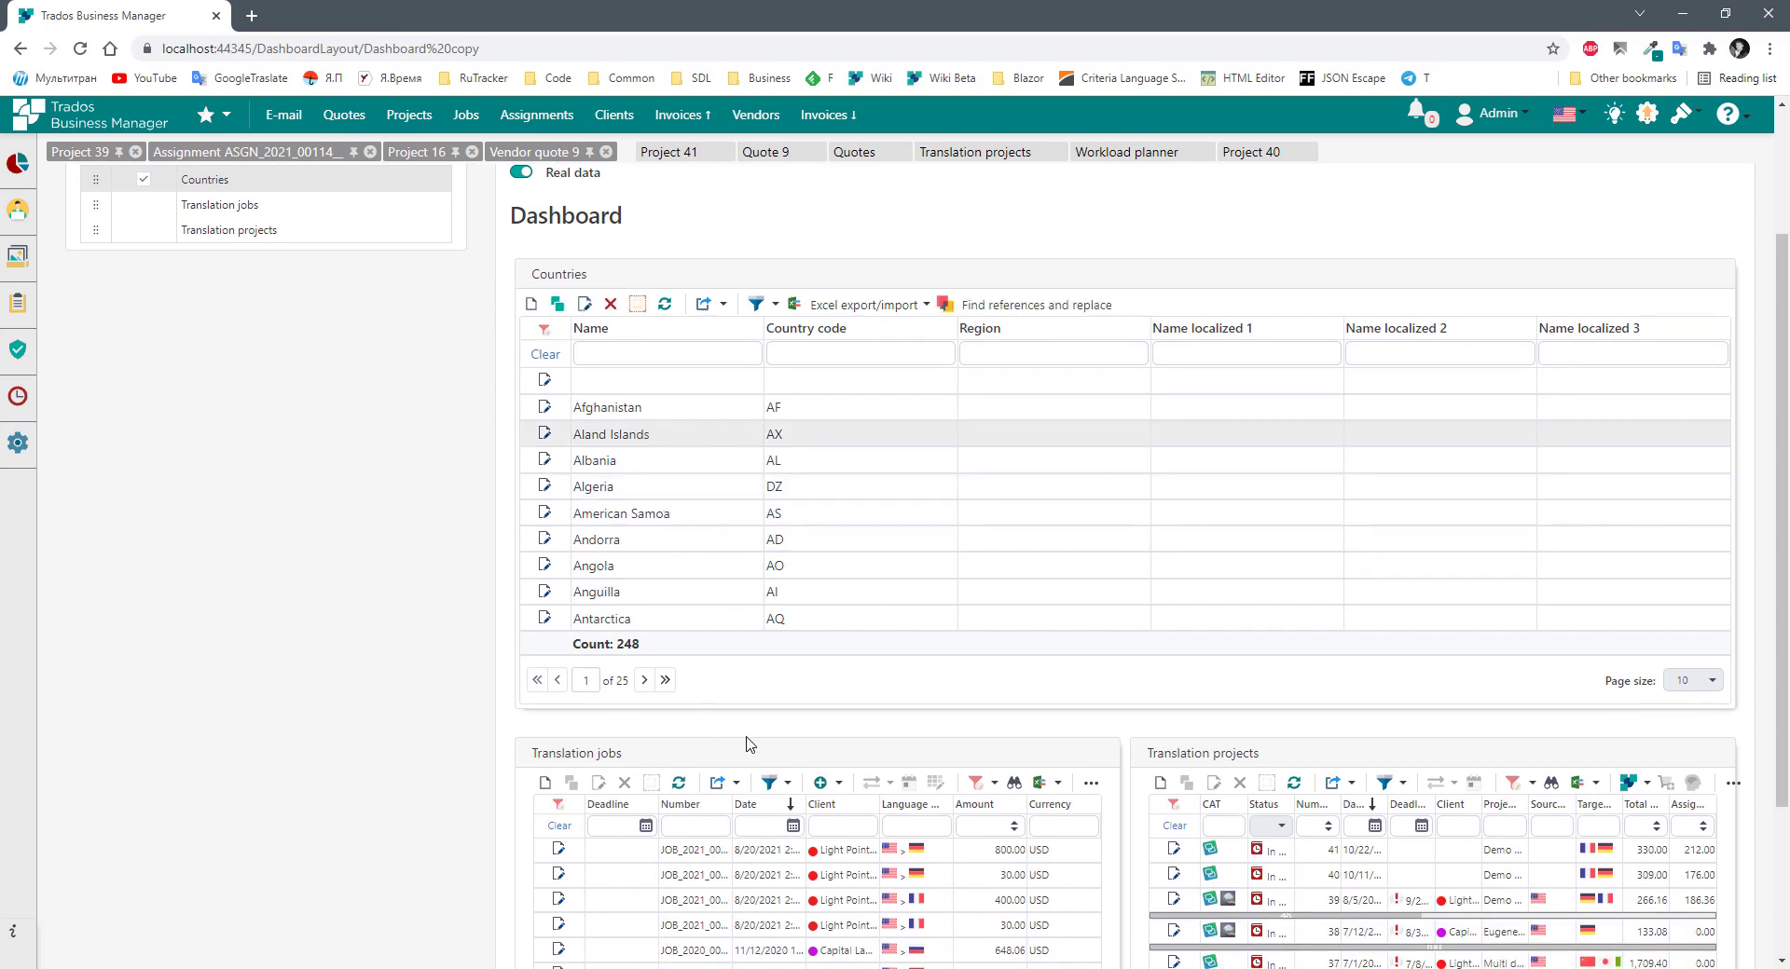
{"action": "scroll", "coordinate": [744, 744], "scroll_direction": "up", "scroll_amount": 2}
{"action": "scroll", "coordinate": [760, 743], "scroll_direction": "down", "scroll_amount": 4}
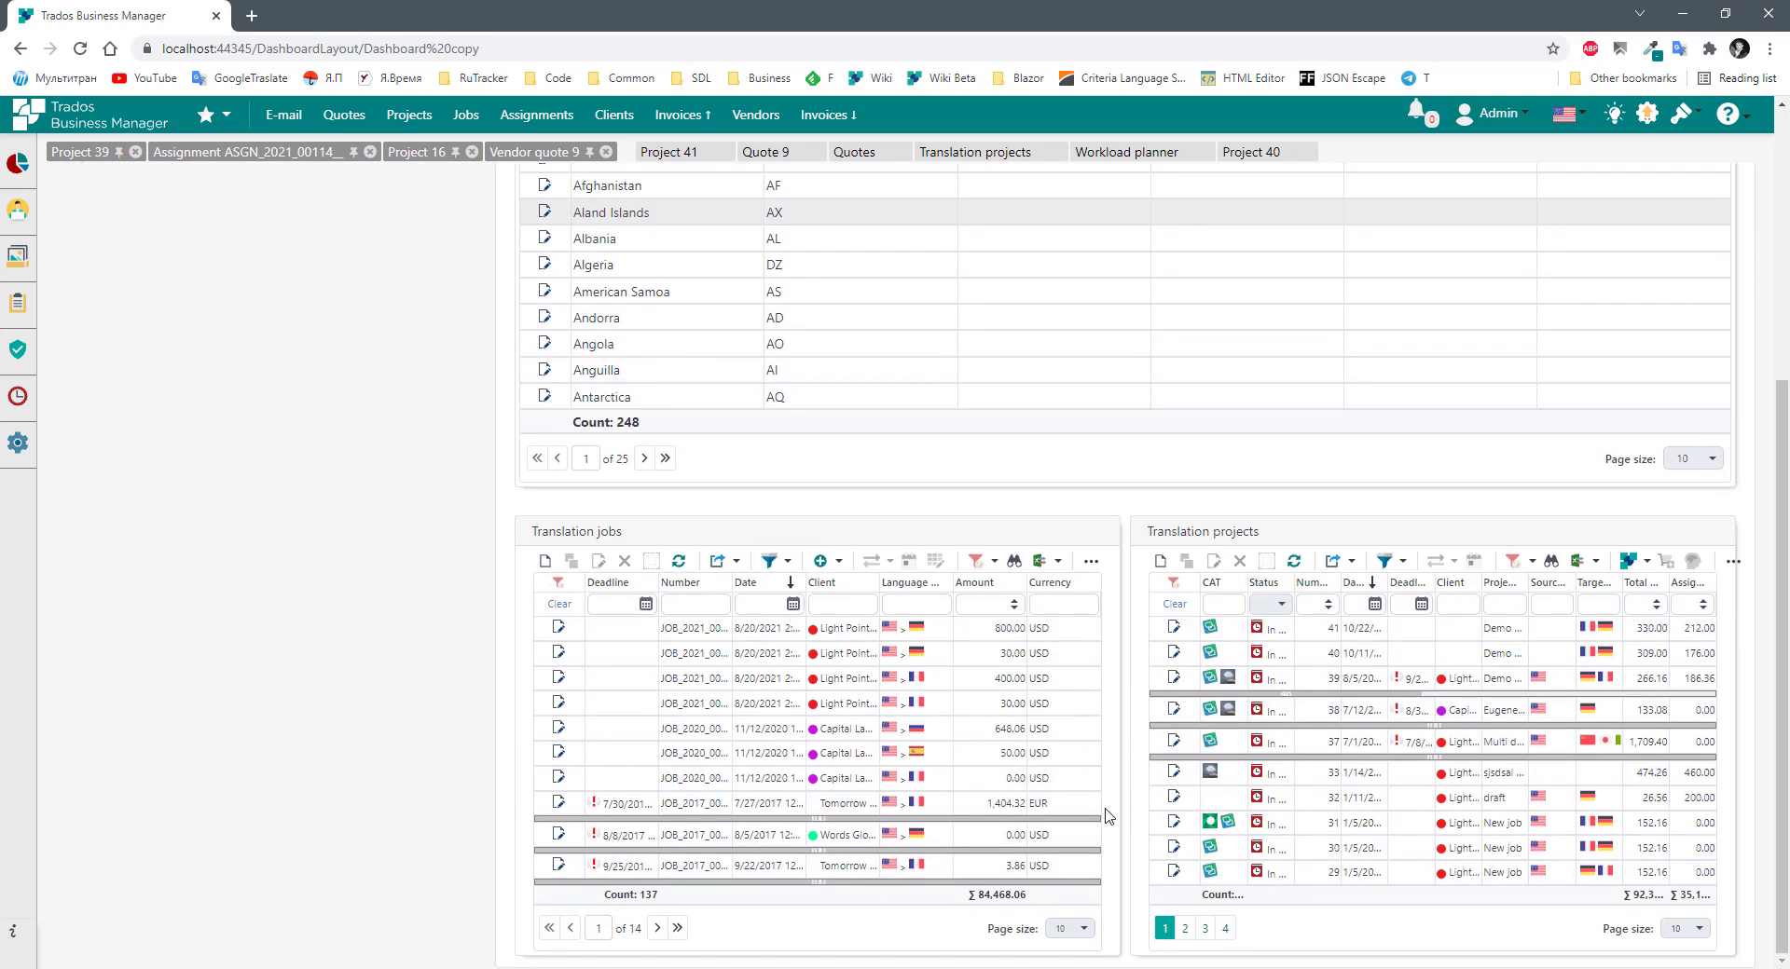
{"action": "scroll", "coordinate": [1133, 769], "scroll_direction": "up", "scroll_amount": 5}
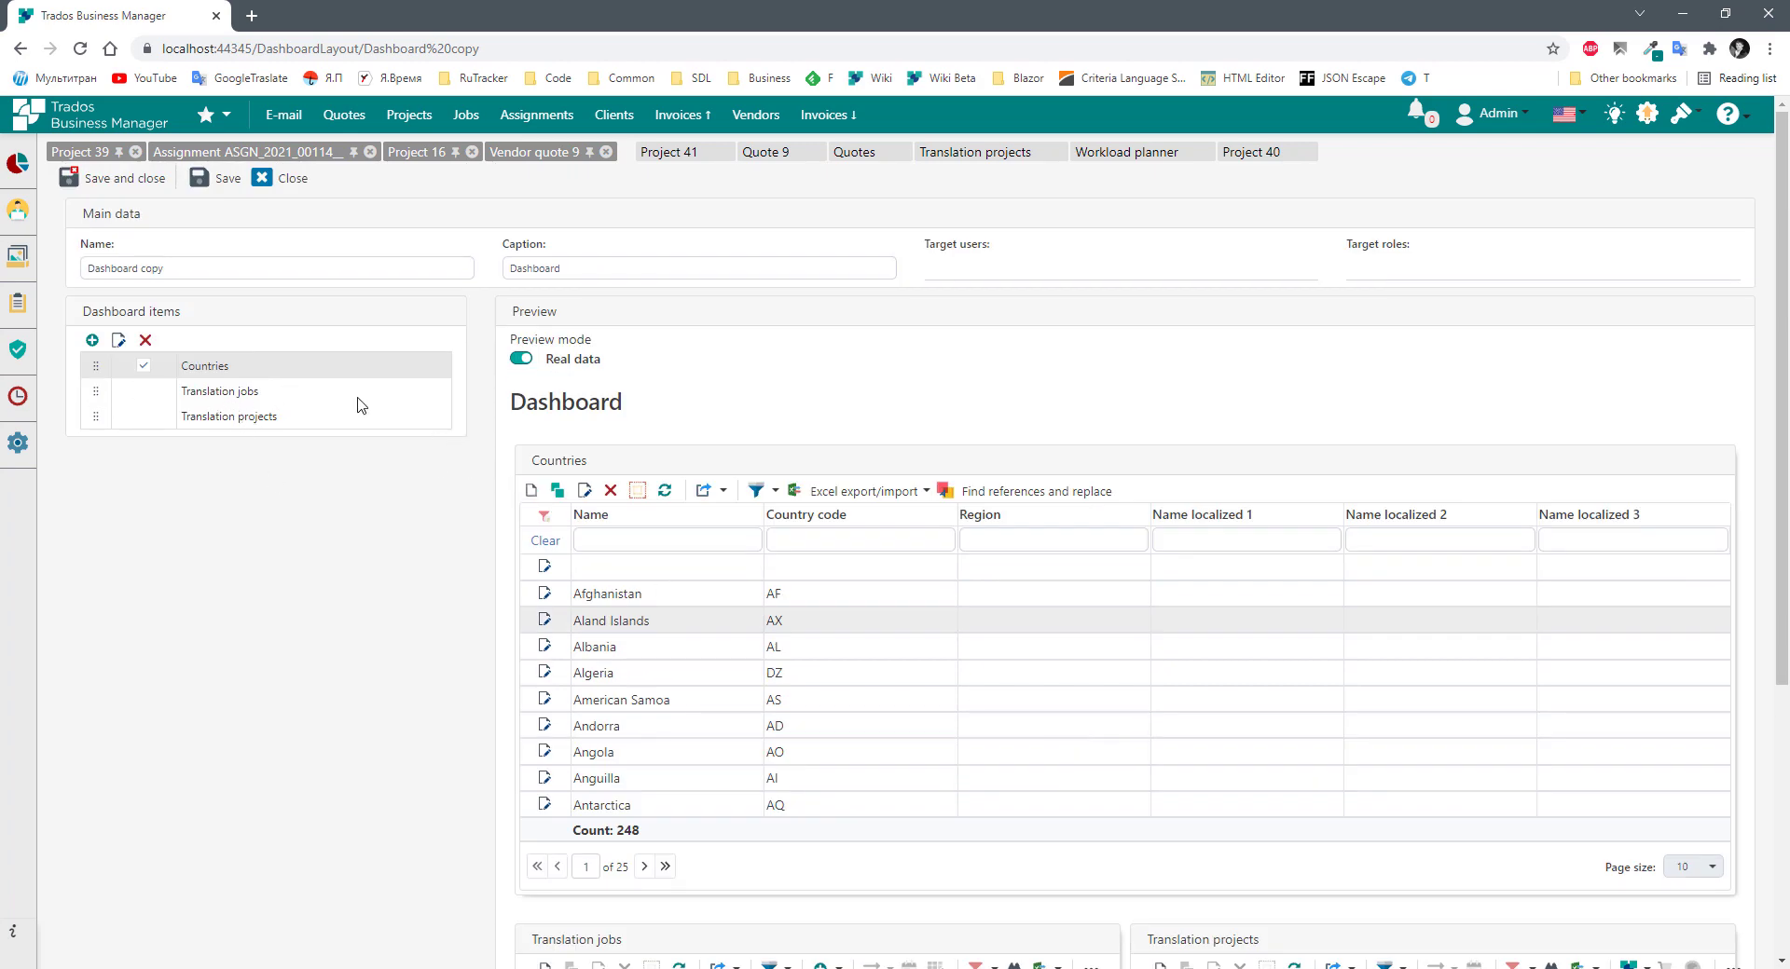
{"action": "scroll", "coordinate": [361, 406], "scroll_direction": "down", "scroll_amount": 4}
{"action": "scroll", "coordinate": [240, 399], "scroll_direction": "up", "scroll_amount": 4}
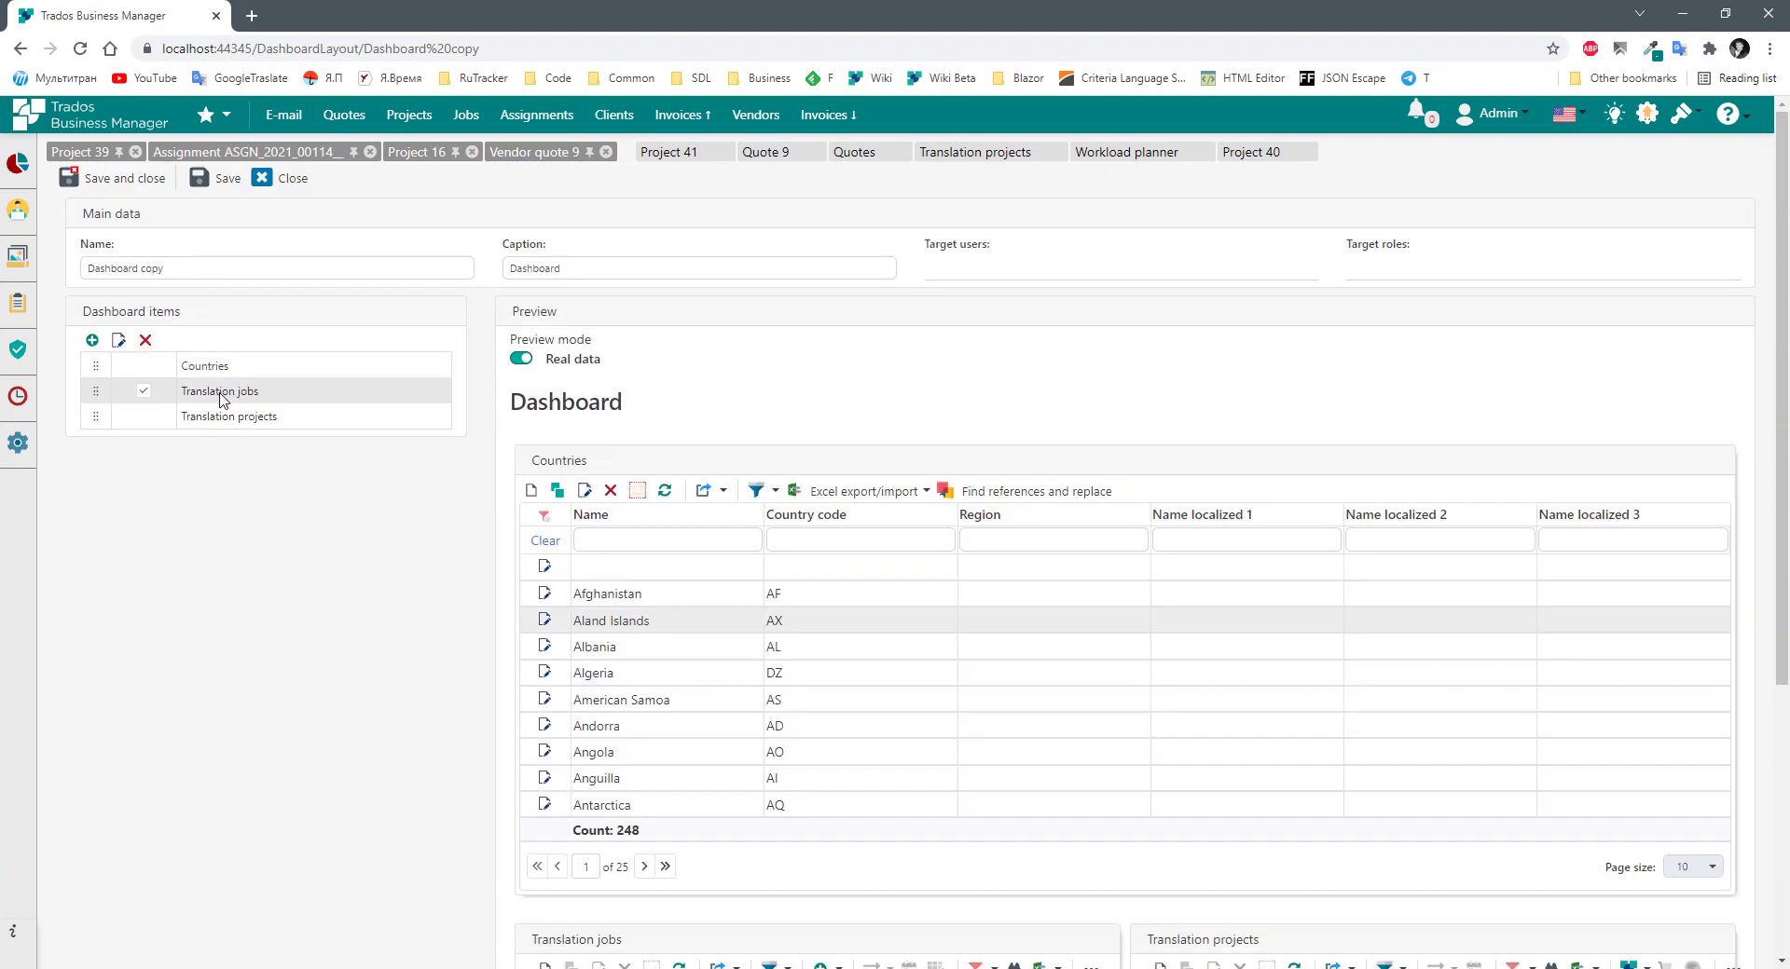
Open the Translation jobs dashboard item, look through the available views and preview its assigned list view.
{"action": "double_click", "coordinate": [216, 399]}
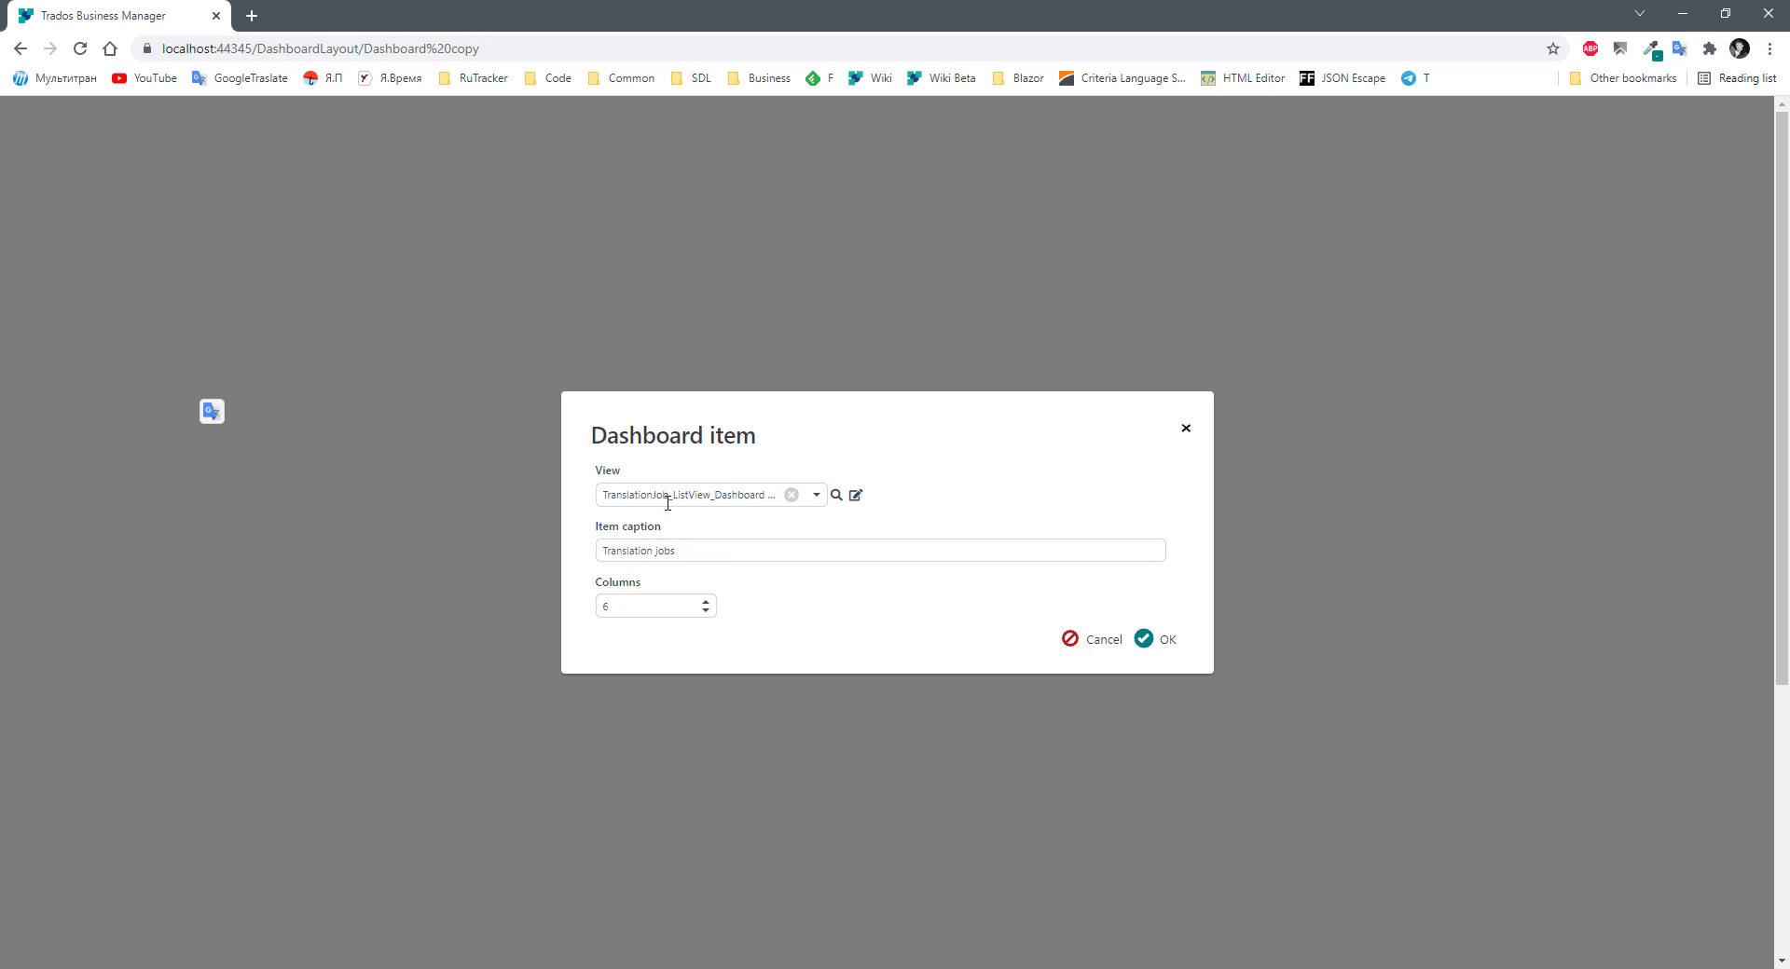
{"action": "left_click", "coordinate": [813, 495]}
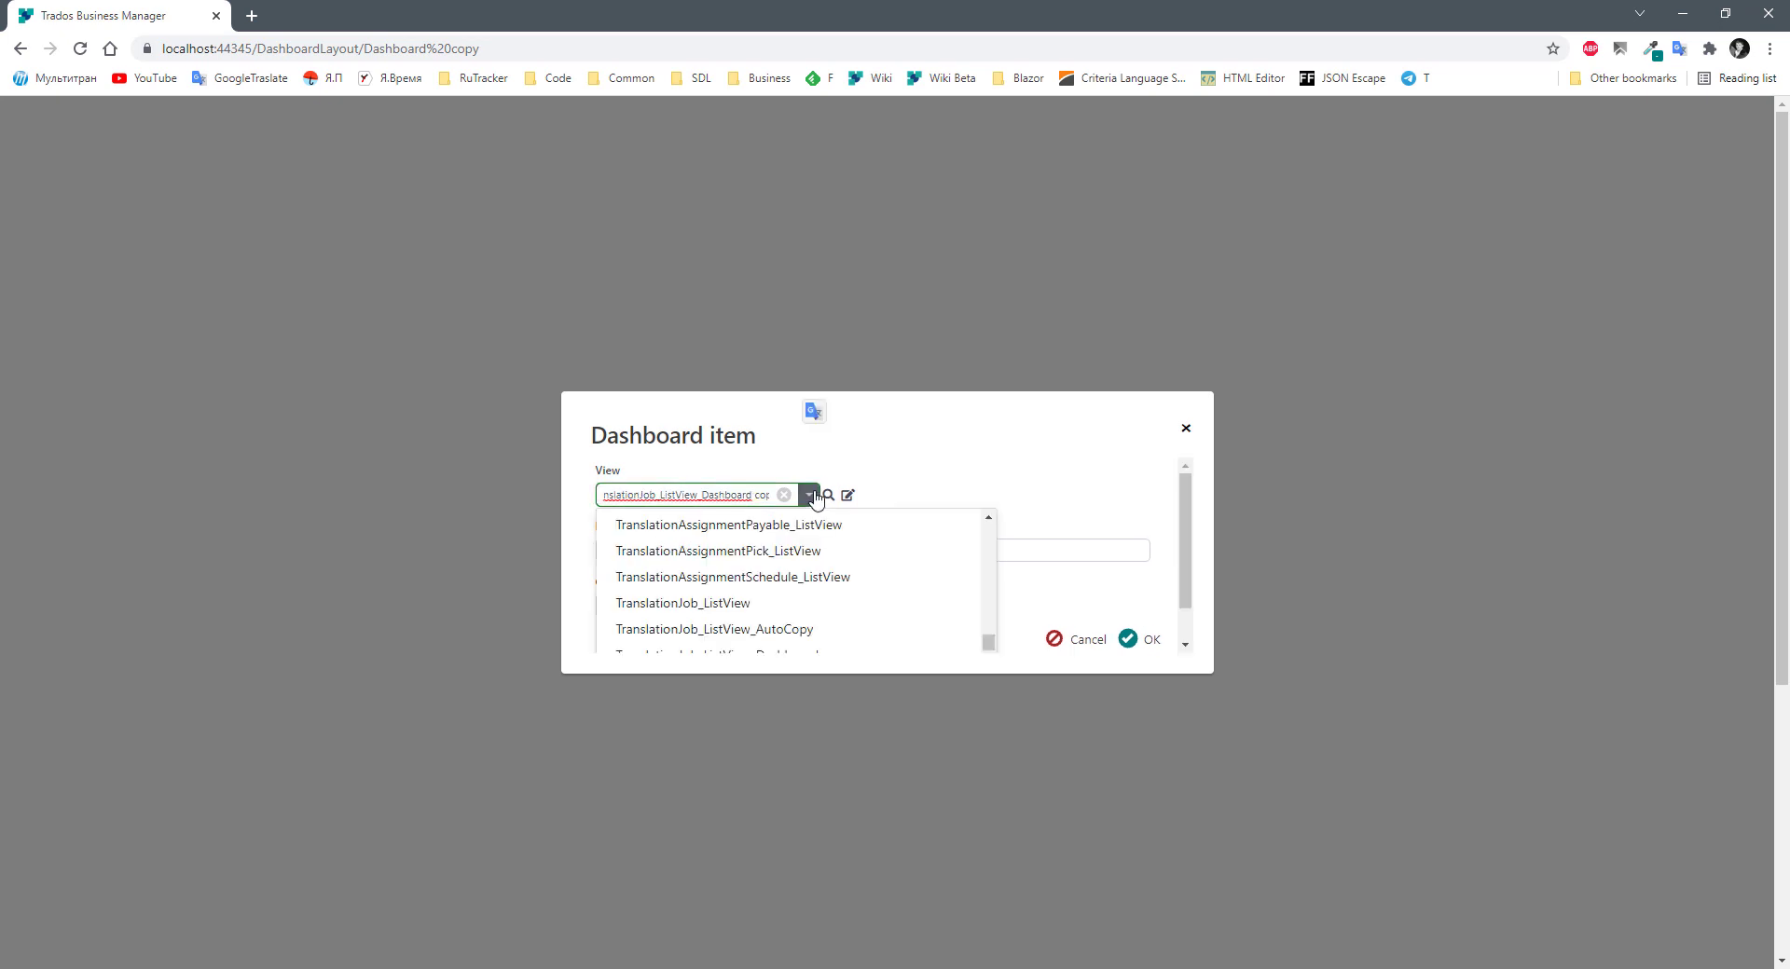
{"action": "scroll", "coordinate": [1080, 502], "scroll_direction": "down", "scroll_amount": 1}
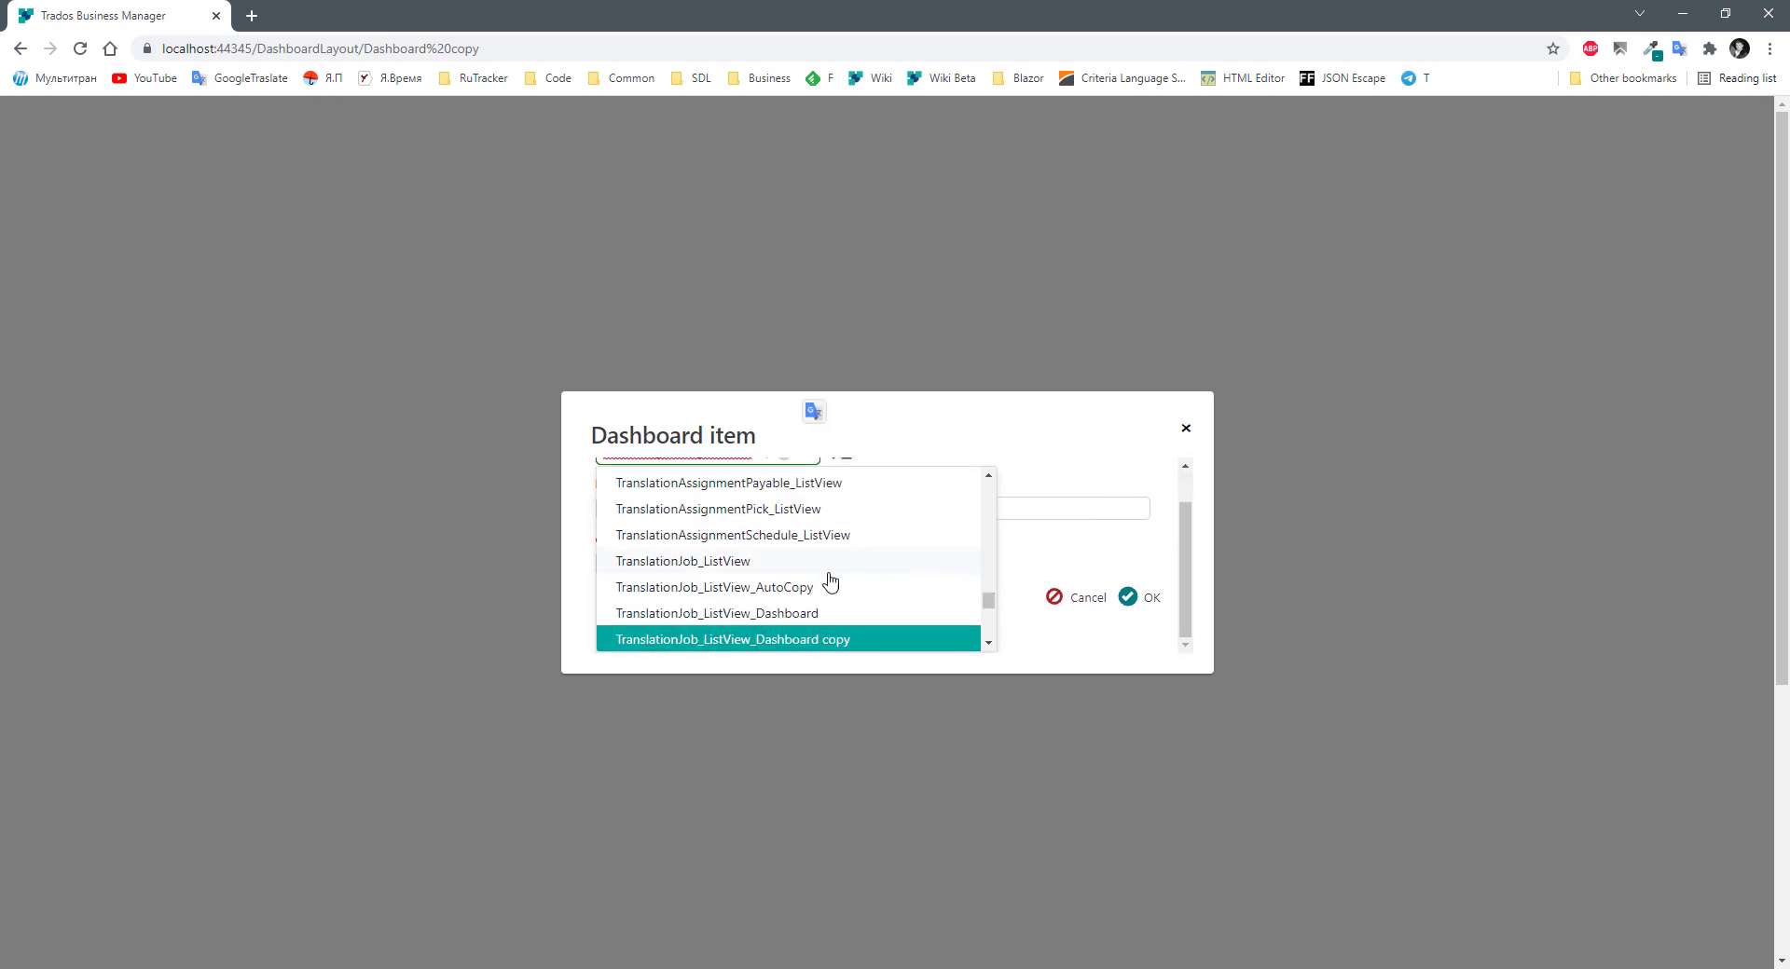
{"action": "left_click", "coordinate": [1025, 448]}
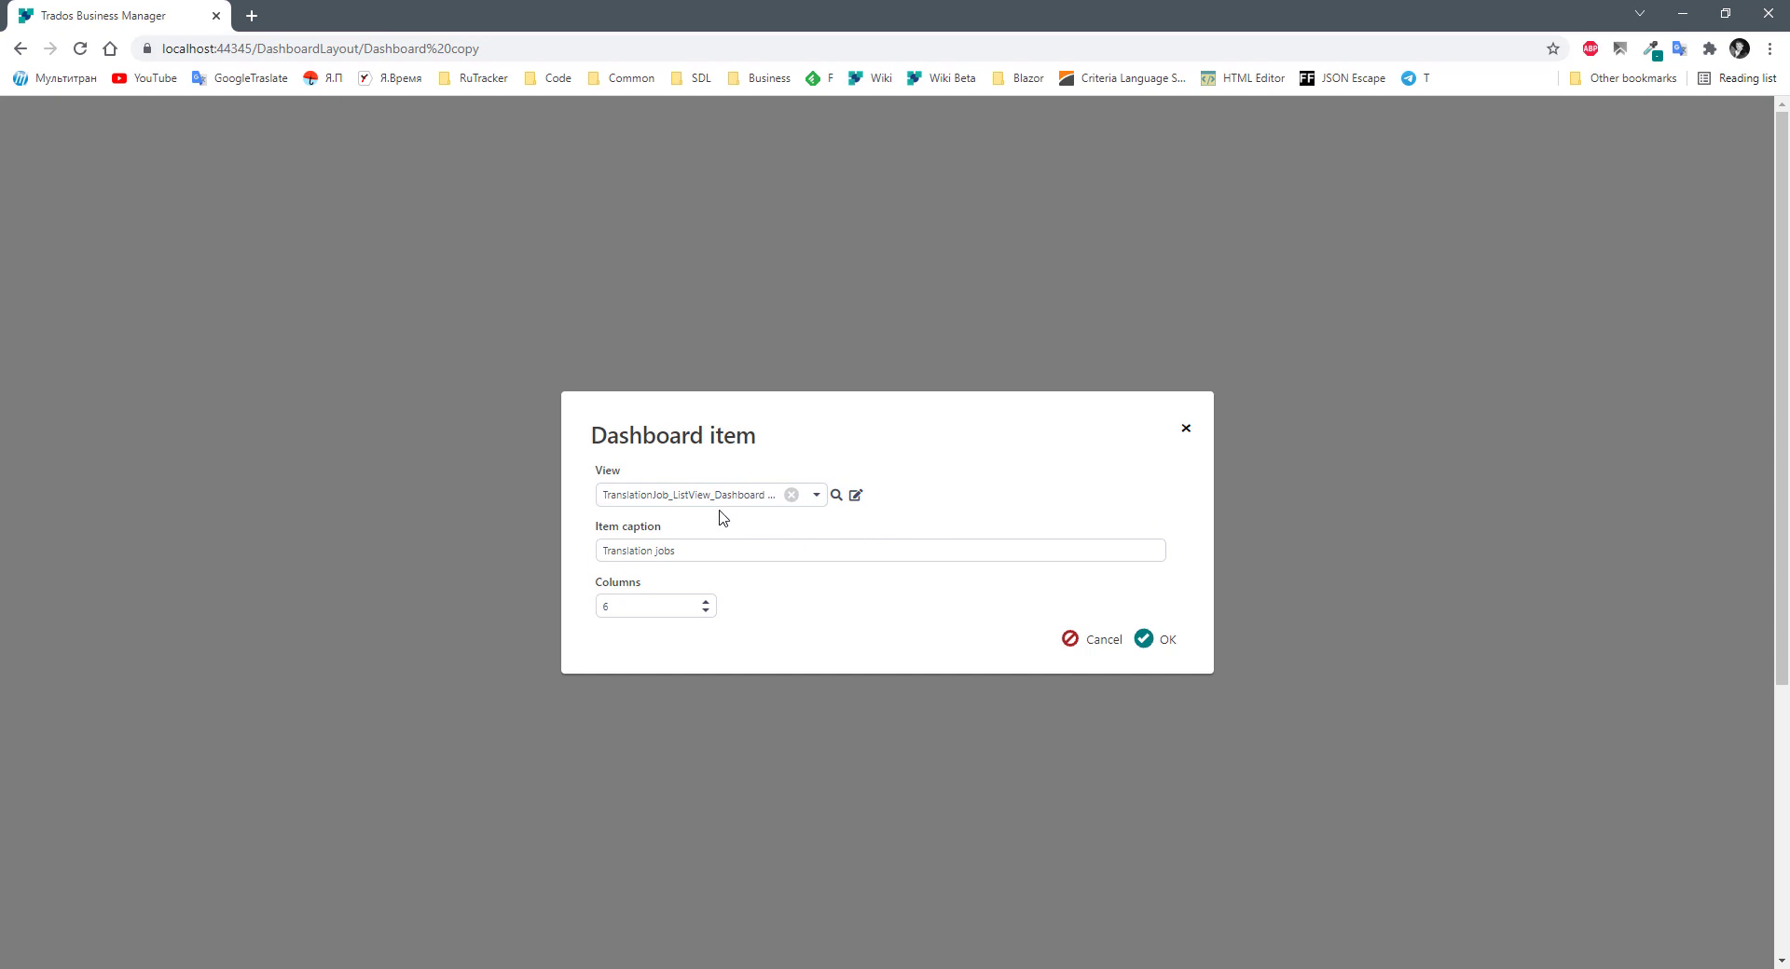
{"action": "left_click", "coordinate": [837, 497]}
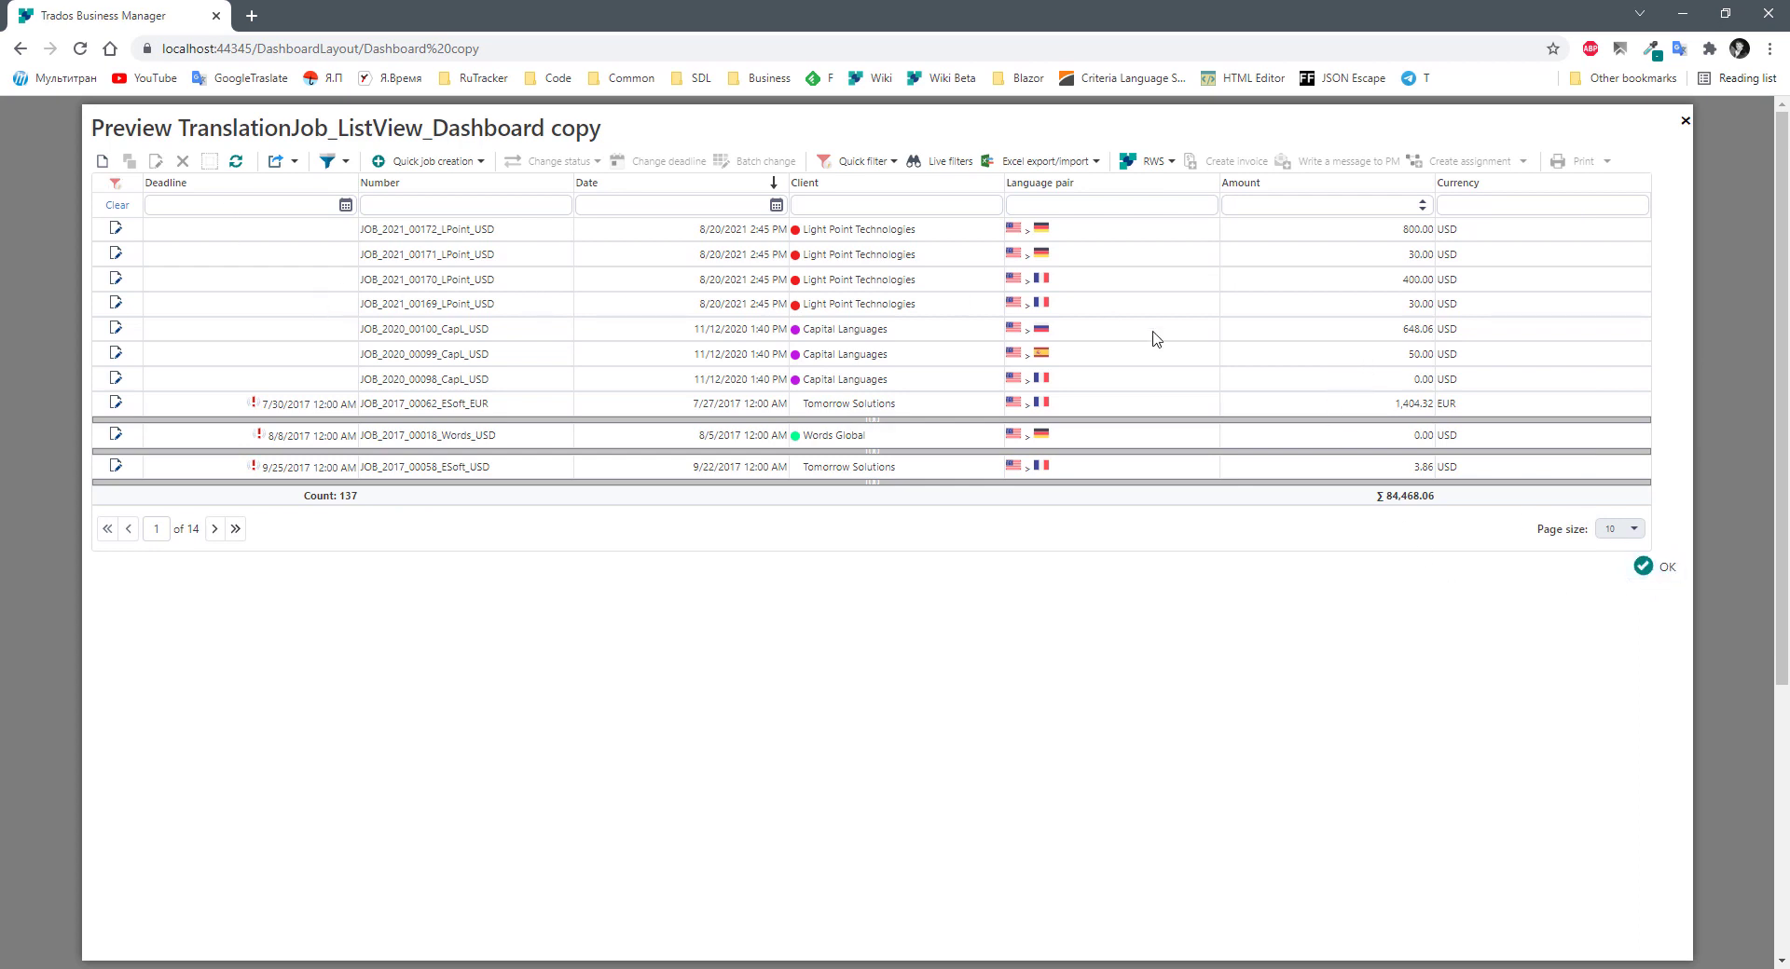
{"action": "left_click", "coordinate": [1685, 122]}
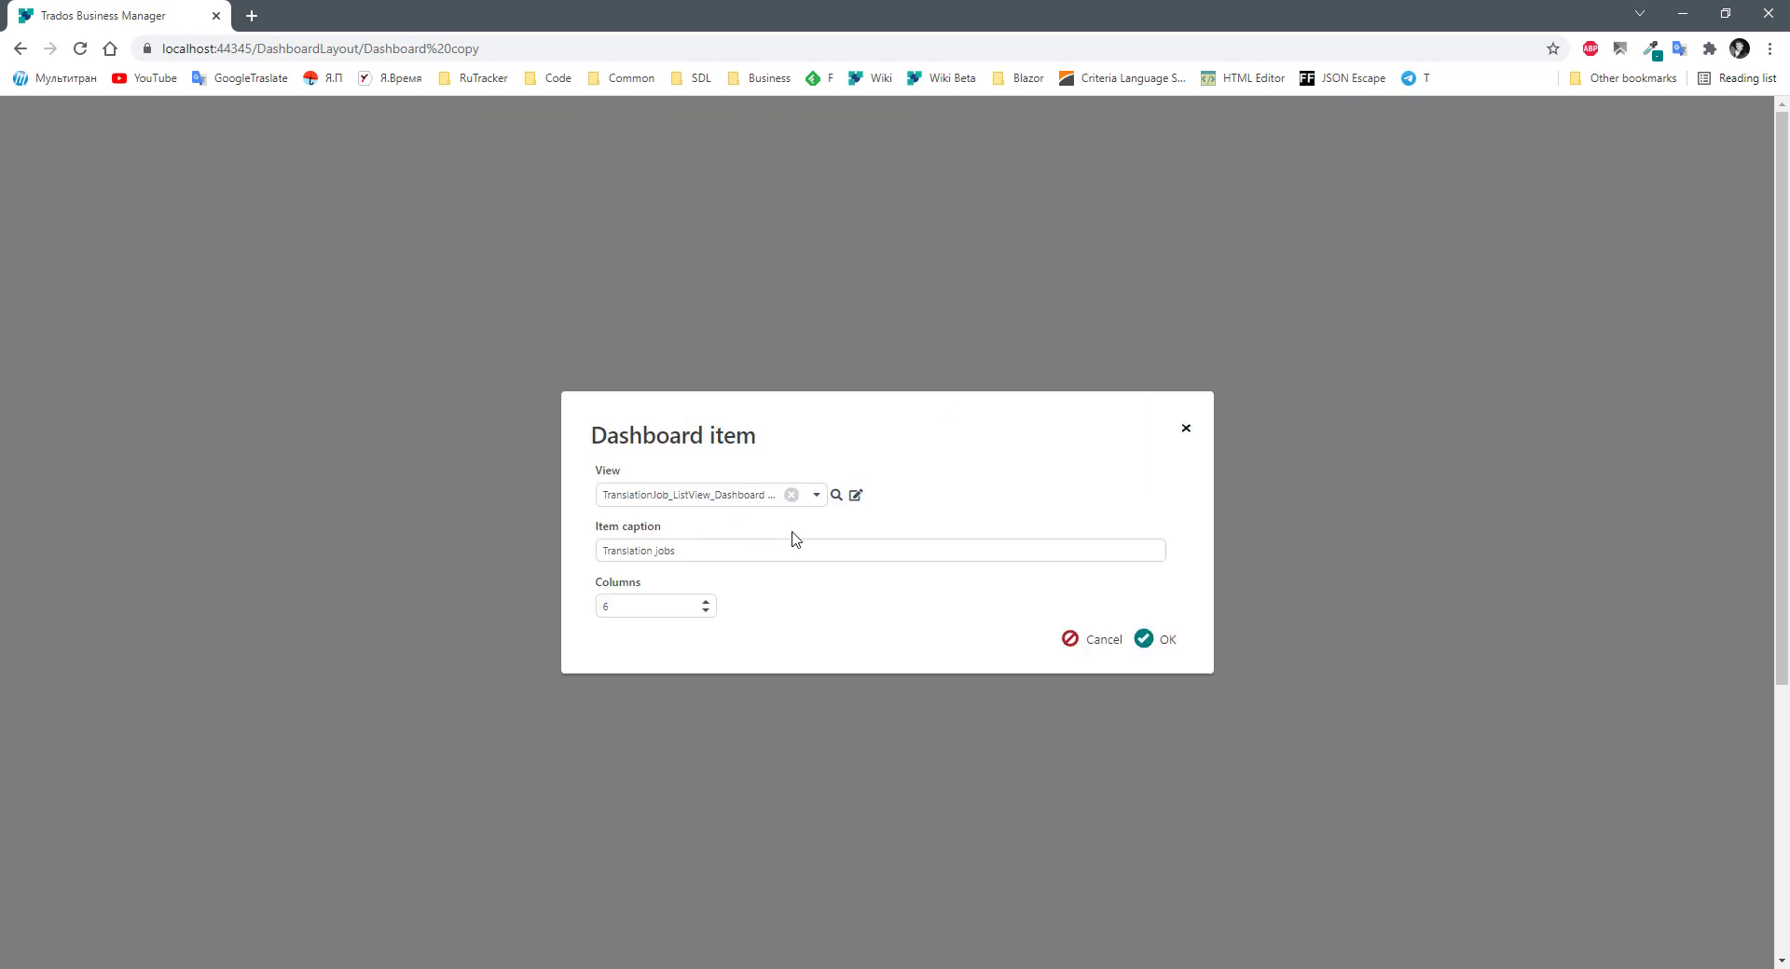
In the Translation jobs item's view, move the Deadline column below Date, confirm both dialogs and check the dashboard preview.
{"action": "left_click", "coordinate": [856, 495]}
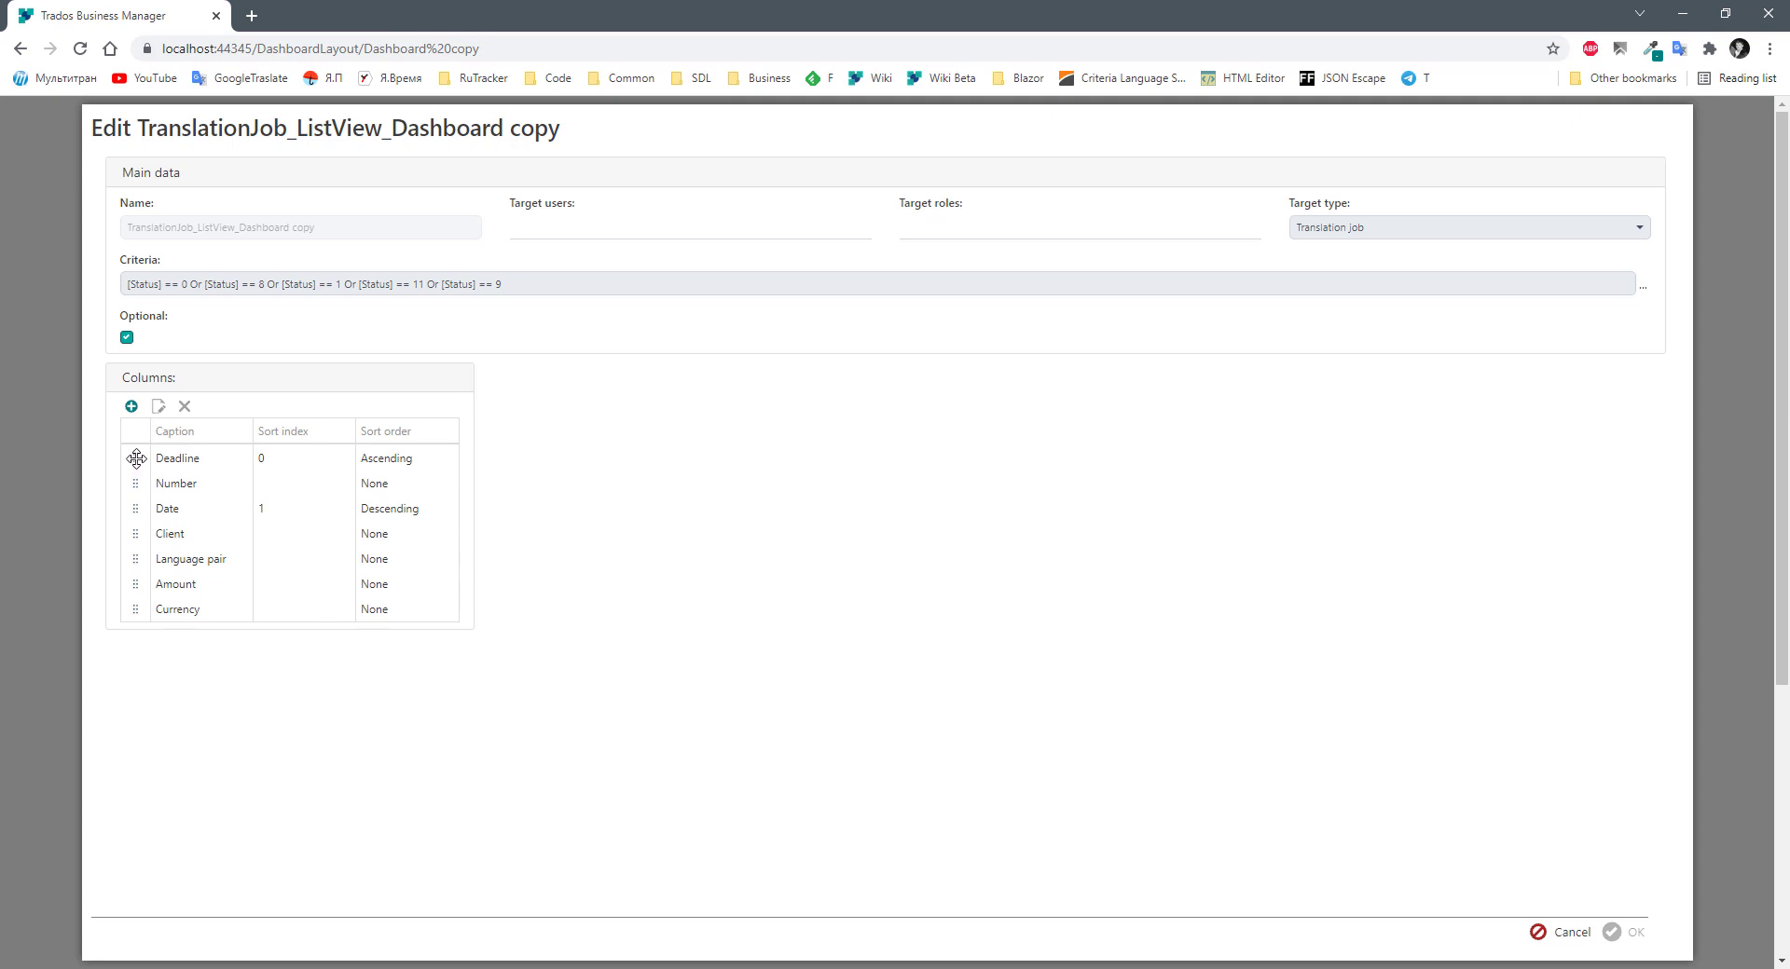
{"action": "left_click_drag", "start_coordinate": [135, 458], "coordinate": [151, 530]}
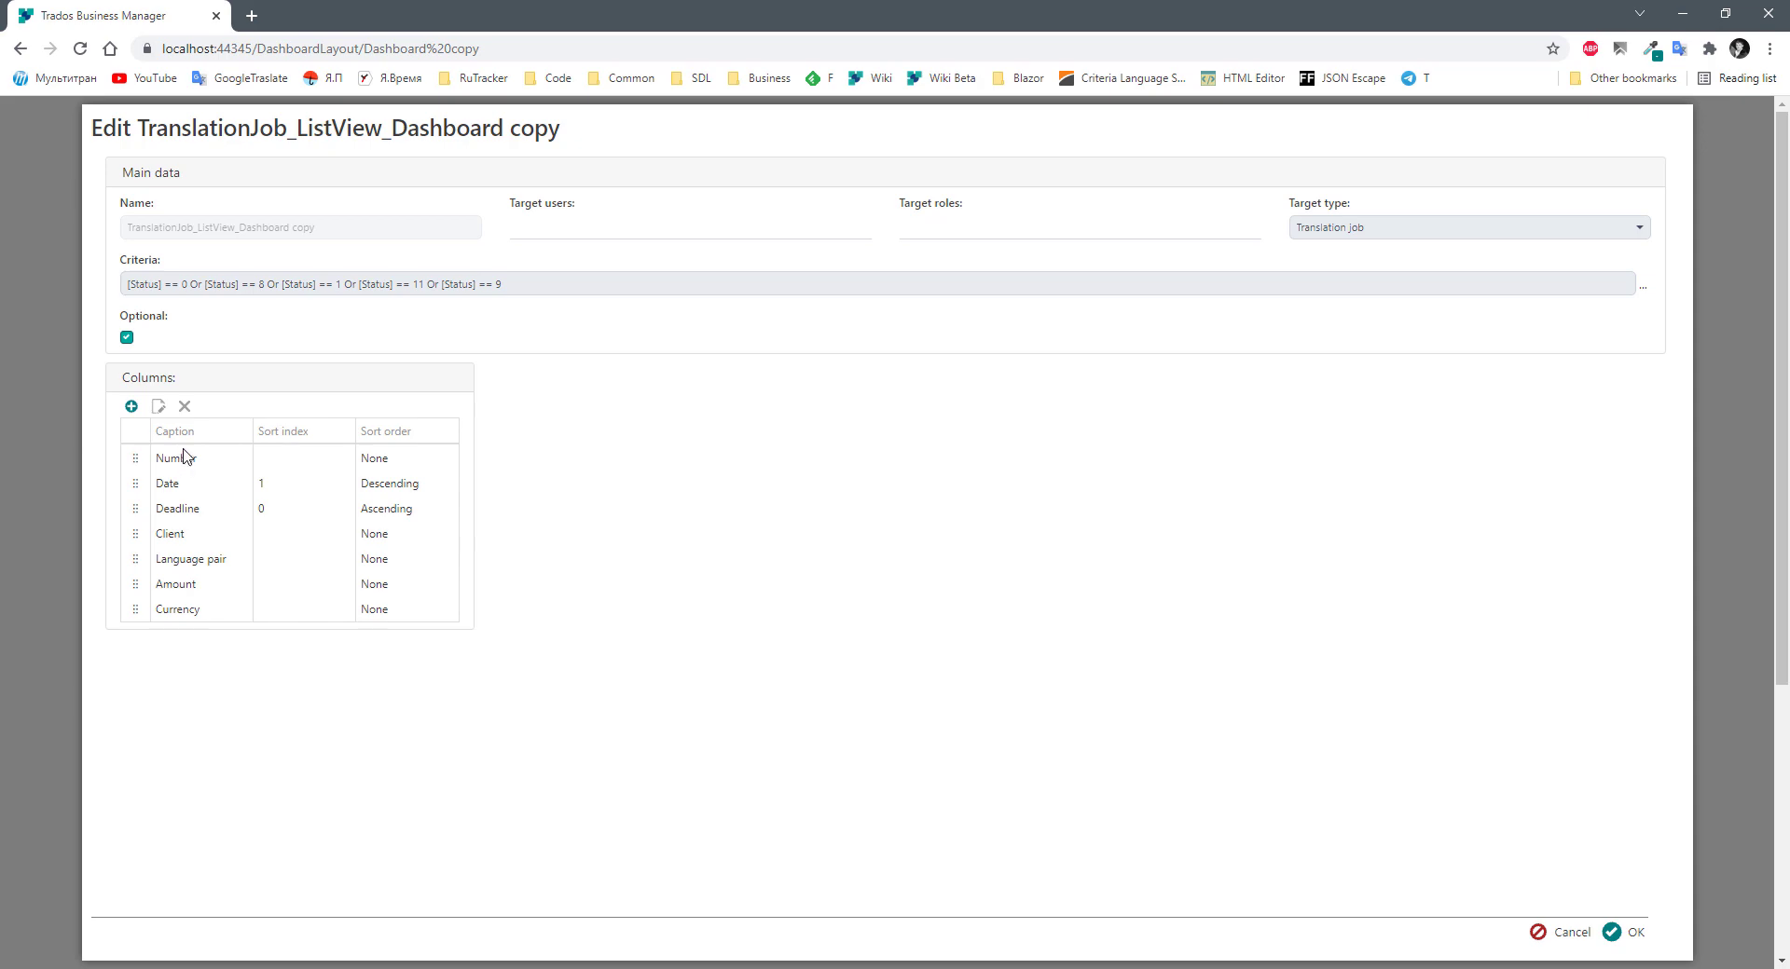
{"action": "left_click", "coordinate": [1626, 934]}
{"action": "left_click", "coordinate": [1165, 642]}
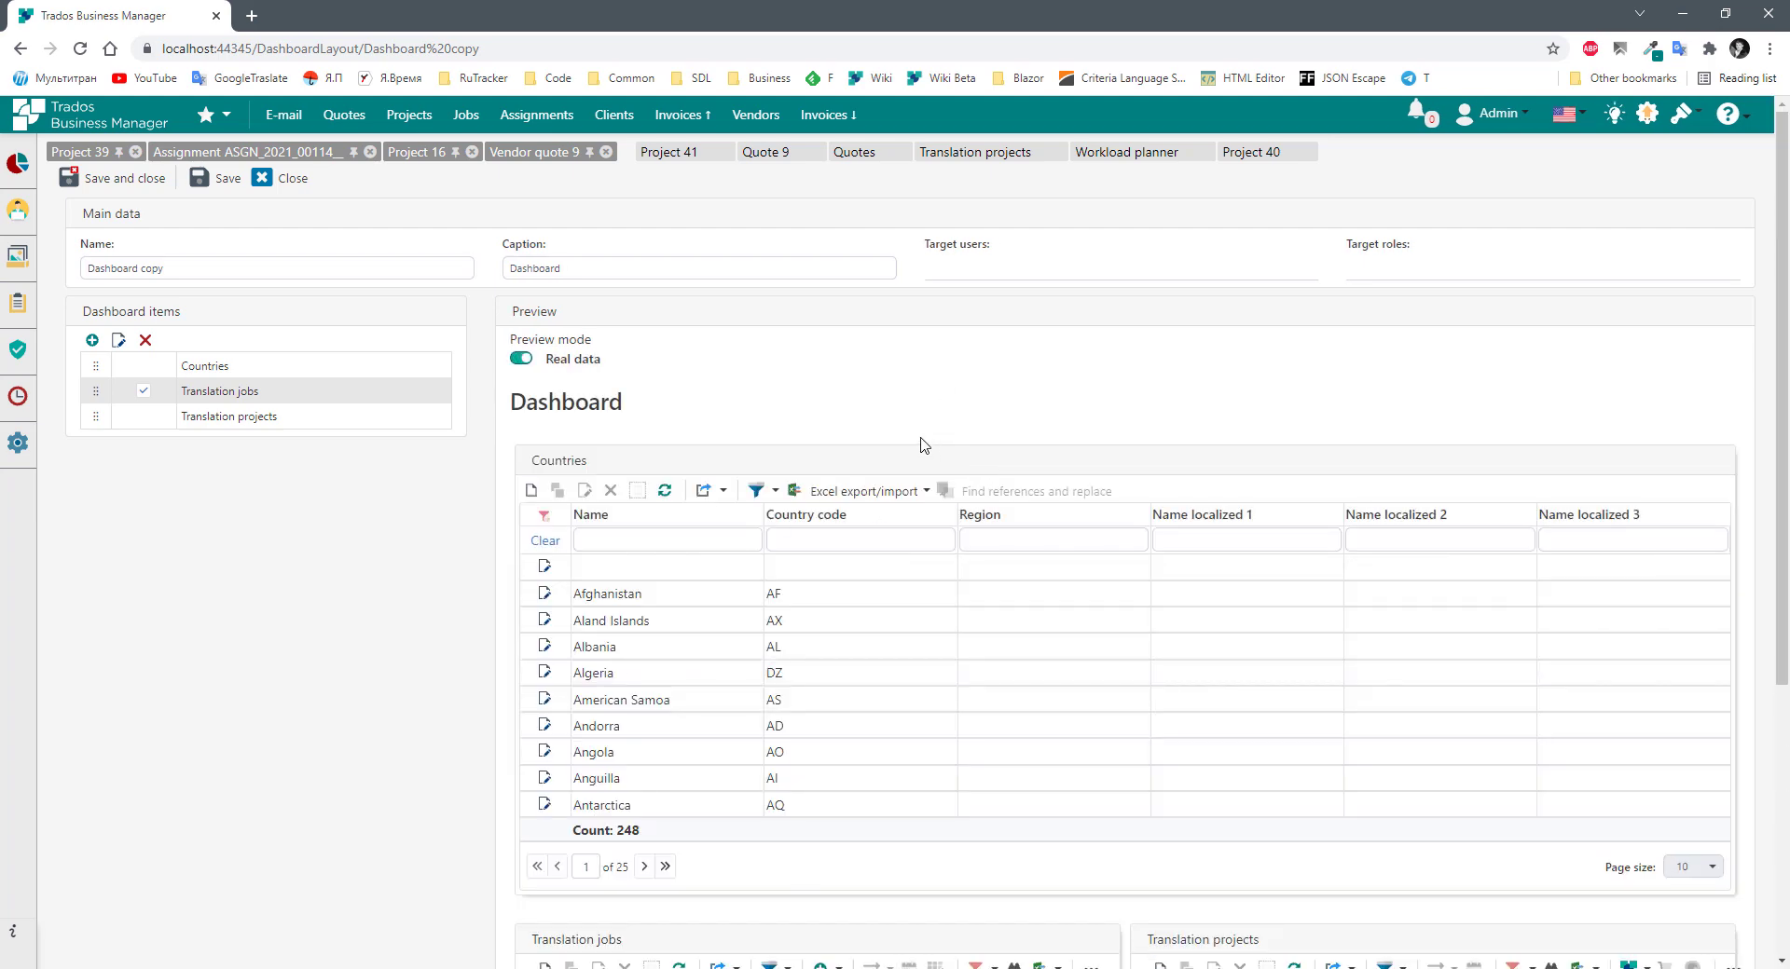
{"action": "scroll", "coordinate": [923, 447], "scroll_direction": "down", "scroll_amount": 4}
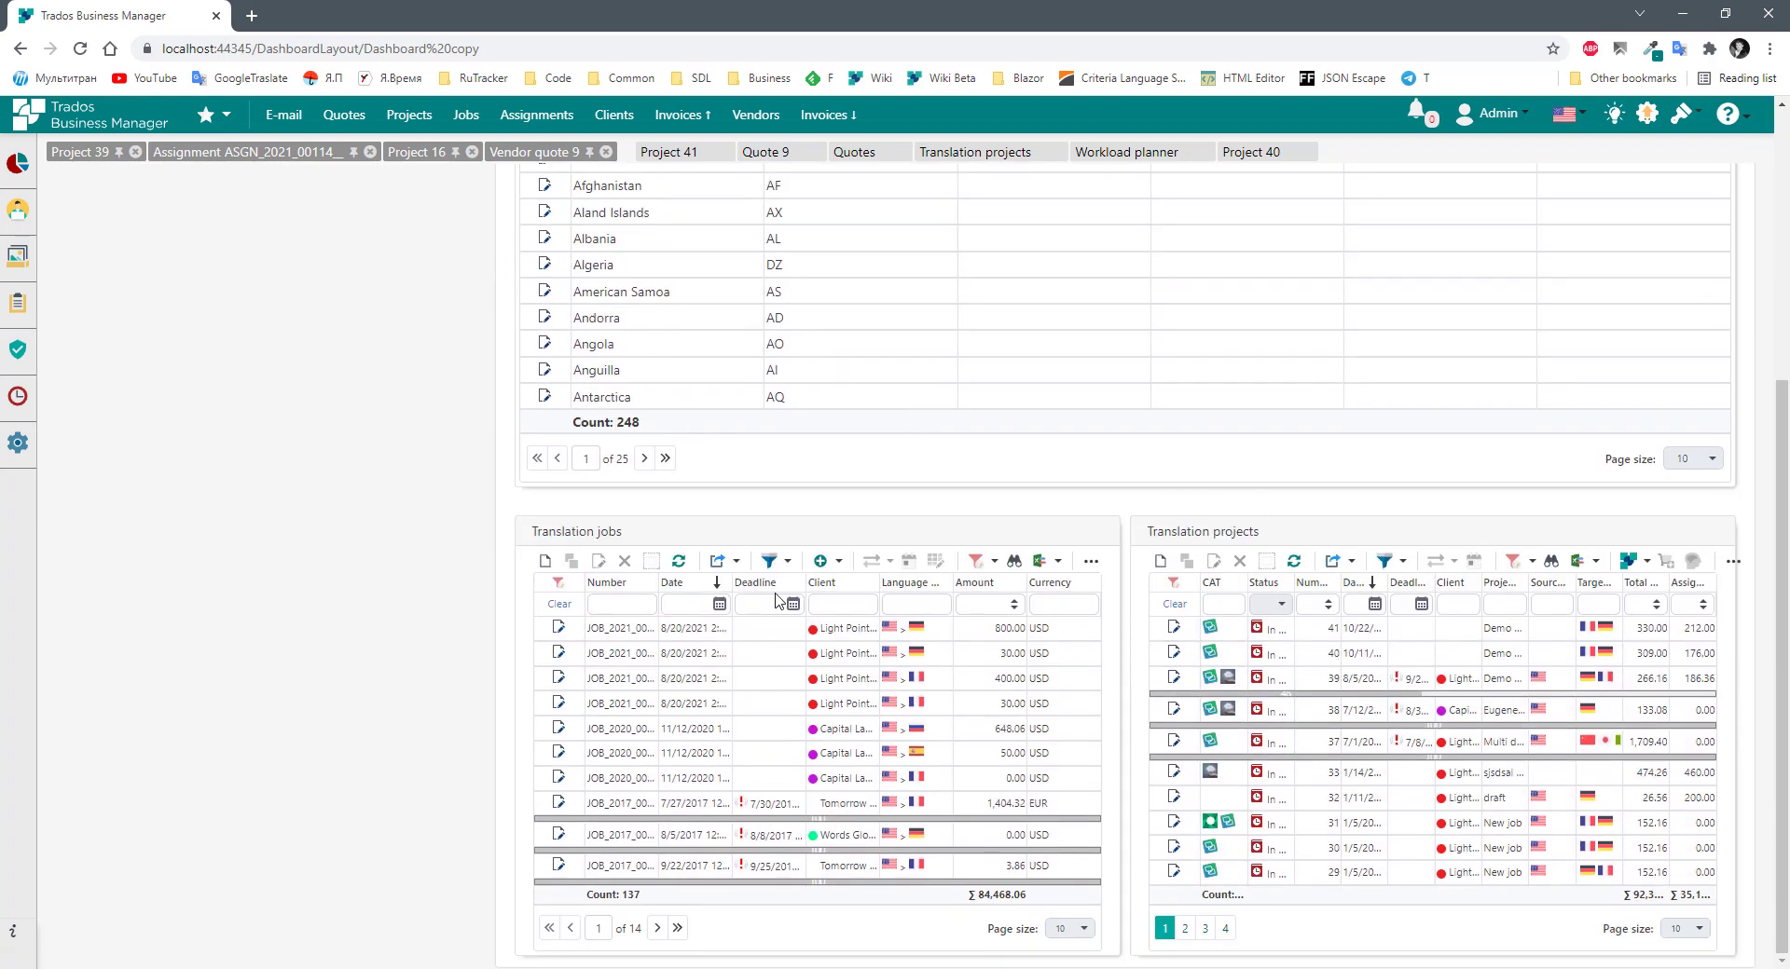
{"action": "scroll", "coordinate": [656, 485], "scroll_direction": "up", "scroll_amount": 1}
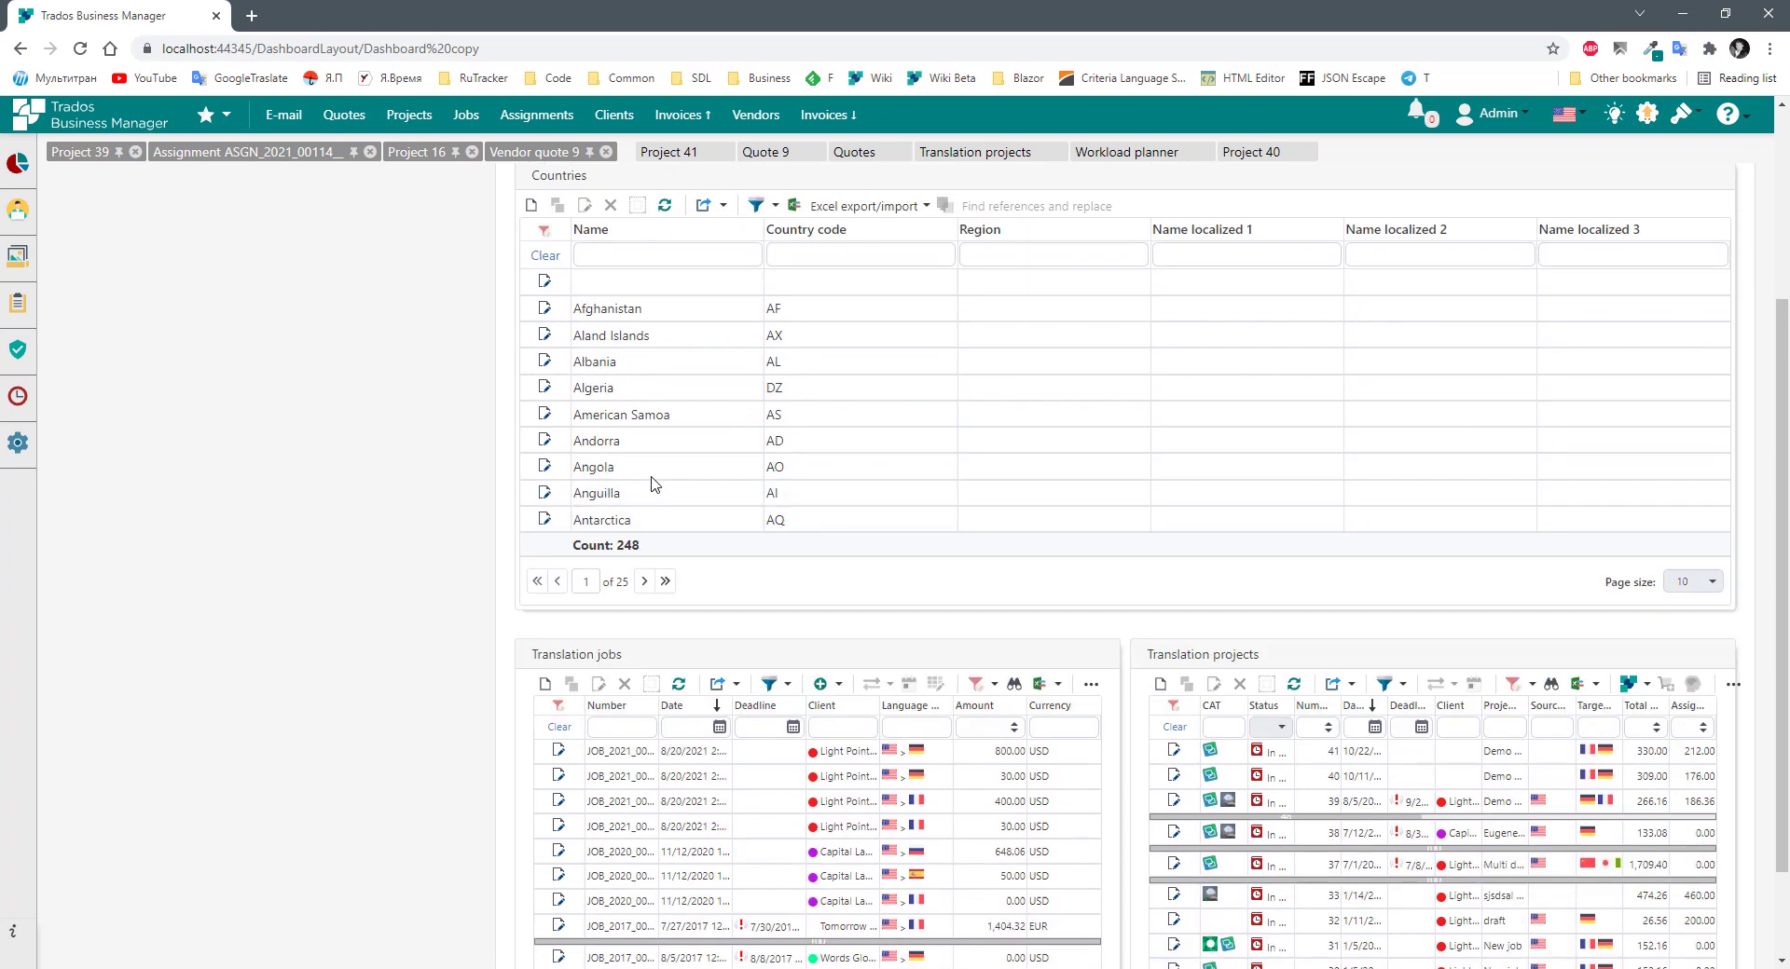
Open the translation projects list, select project 39 and examine its Studio Live task details, including statuses, target languages and assigned users.
{"action": "scroll", "coordinate": [656, 485], "scroll_direction": "up", "scroll_amount": 2}
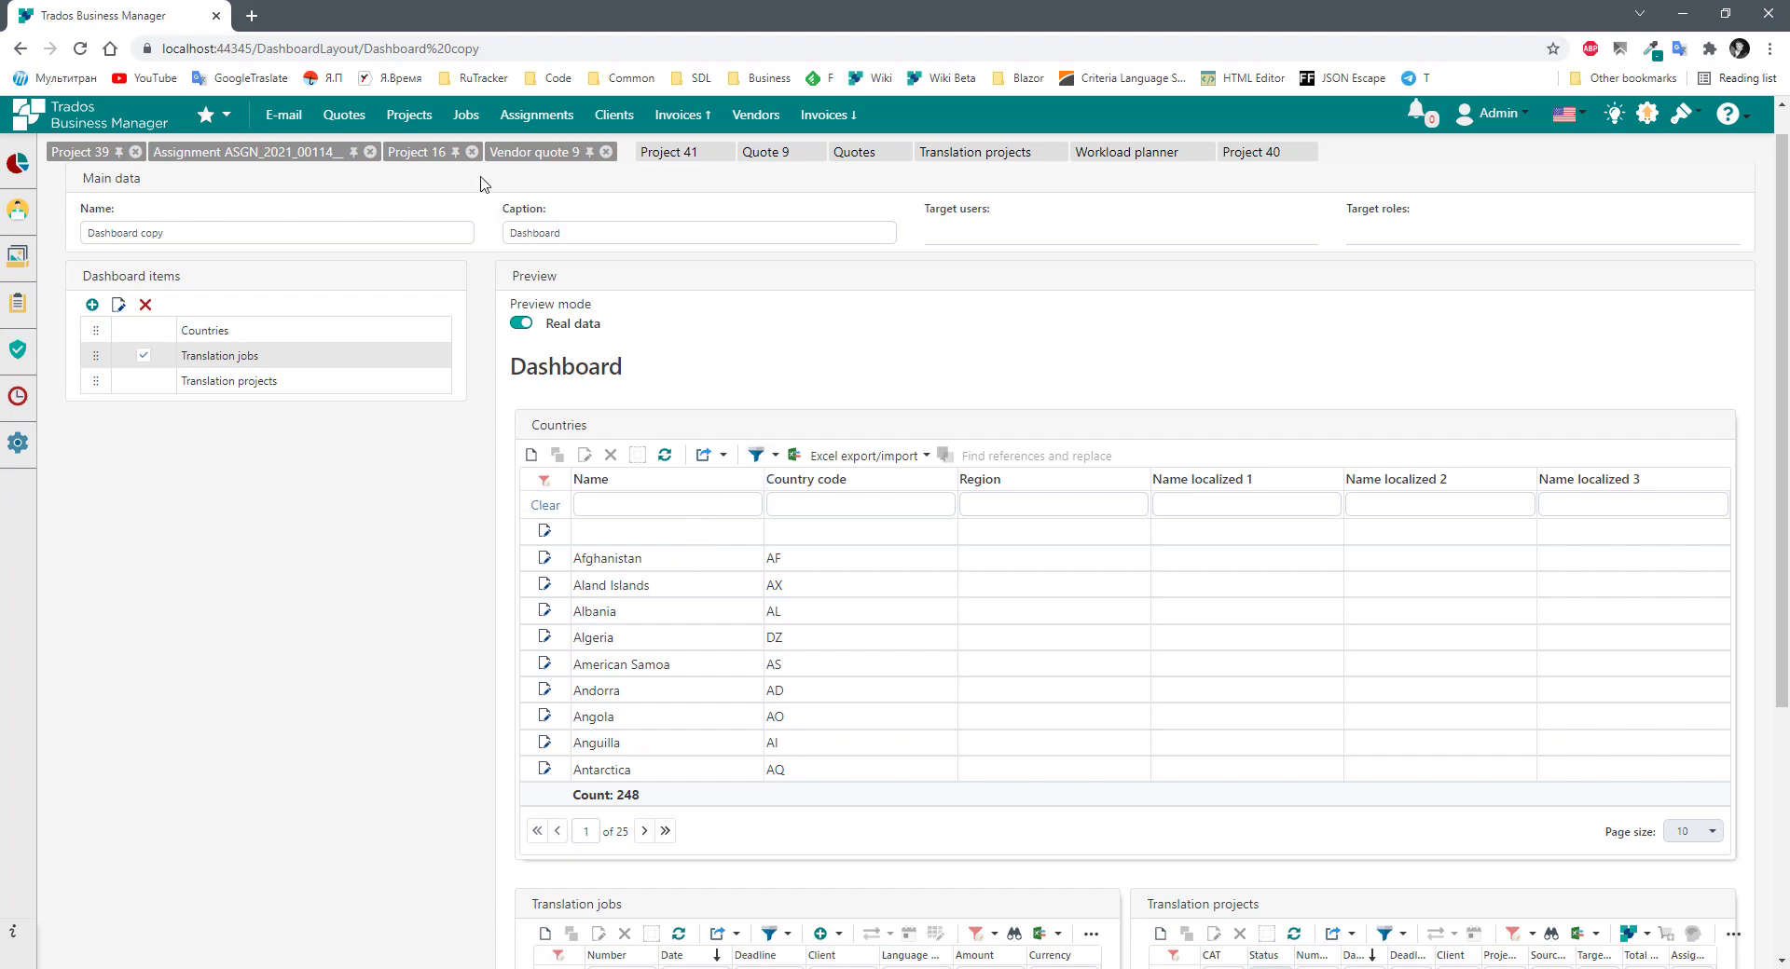
{"action": "left_click", "coordinate": [409, 115]}
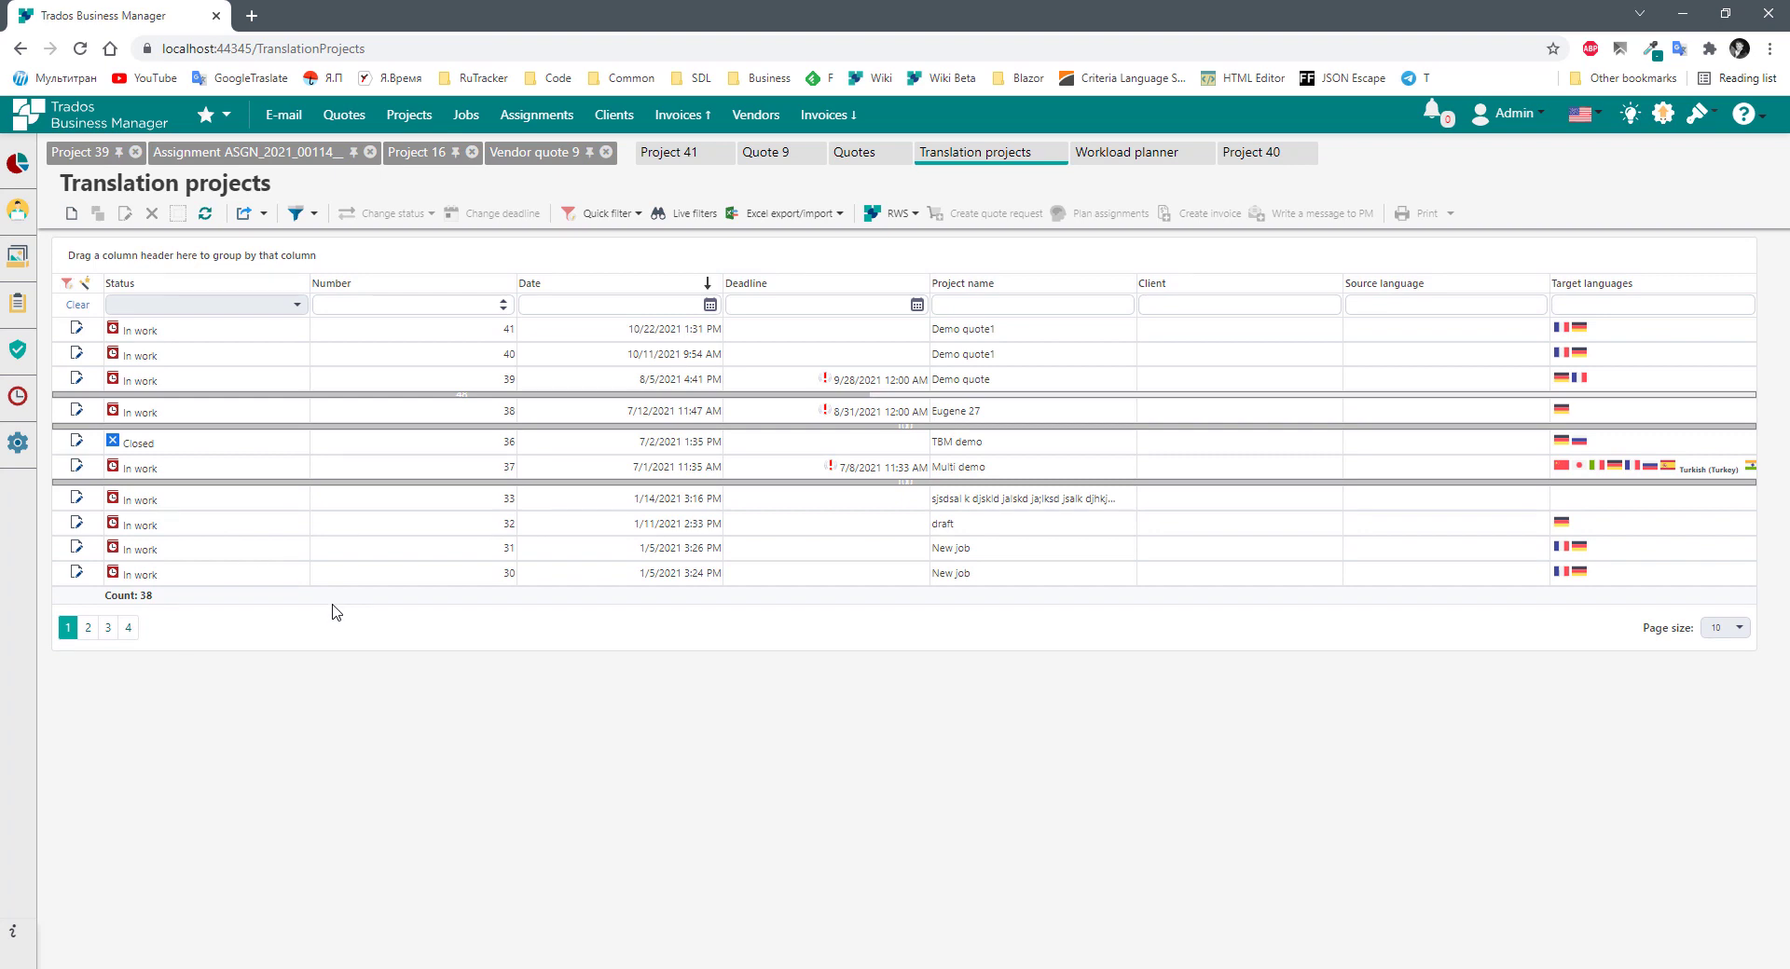
{"action": "left_click", "coordinate": [791, 380]}
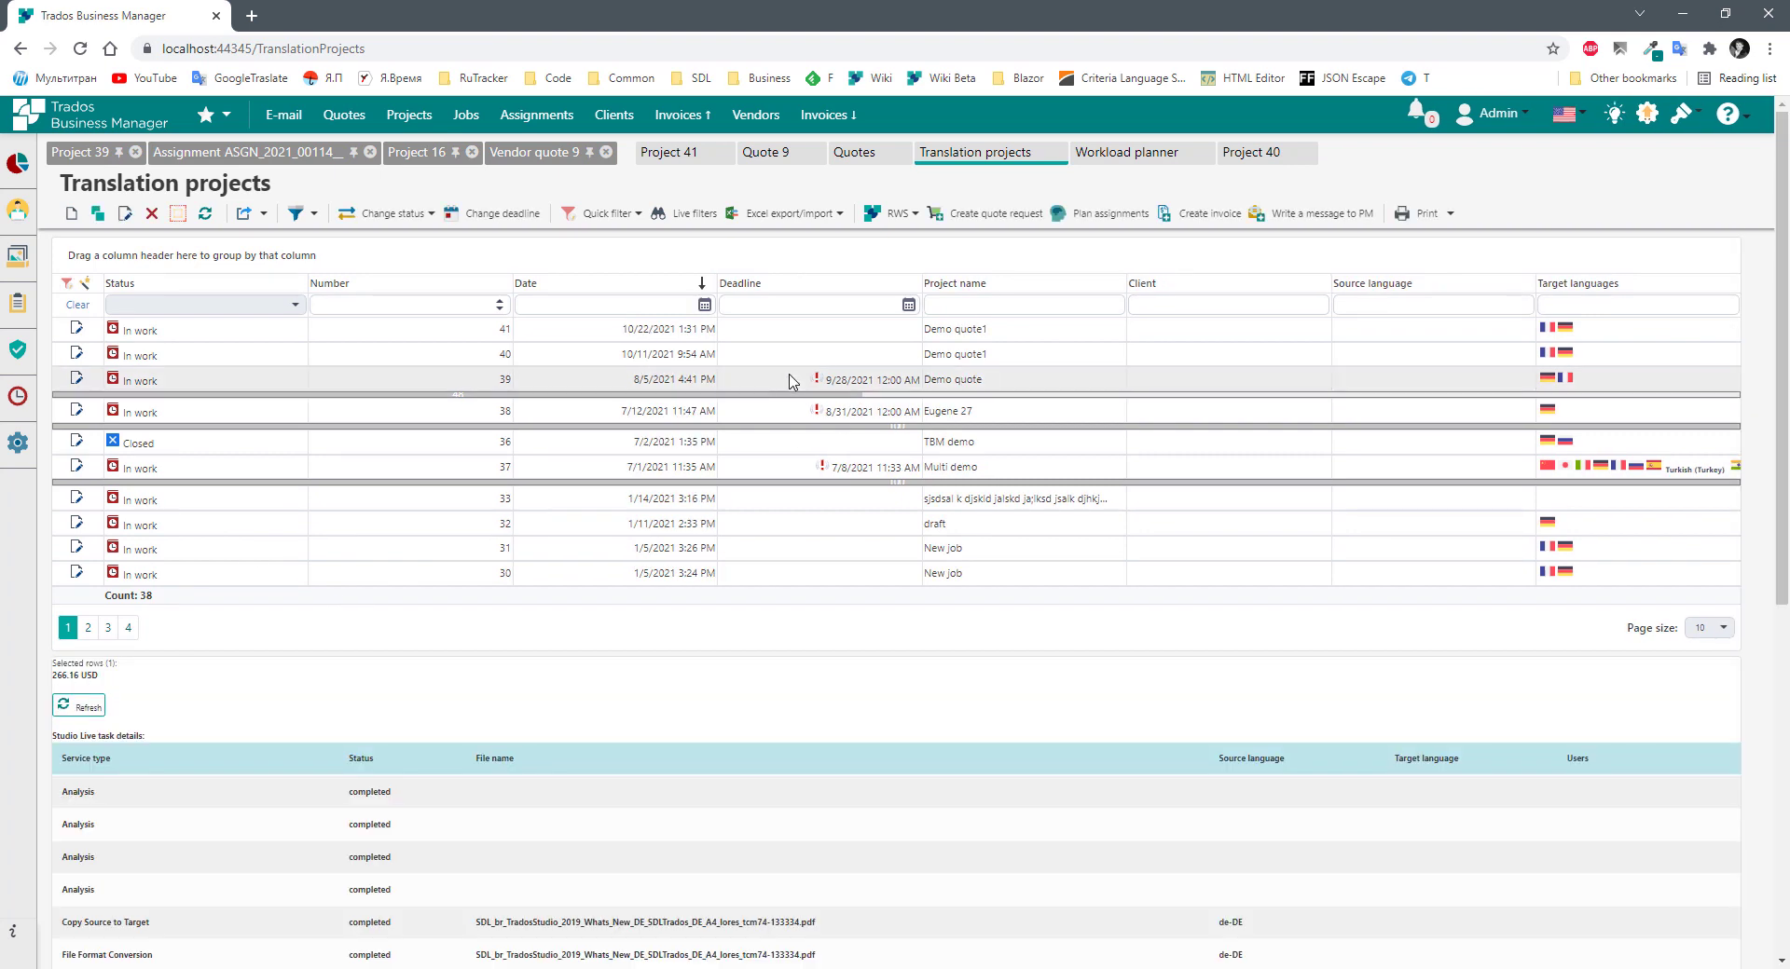
{"action": "scroll", "coordinate": [799, 704], "scroll_direction": "down", "scroll_amount": 7}
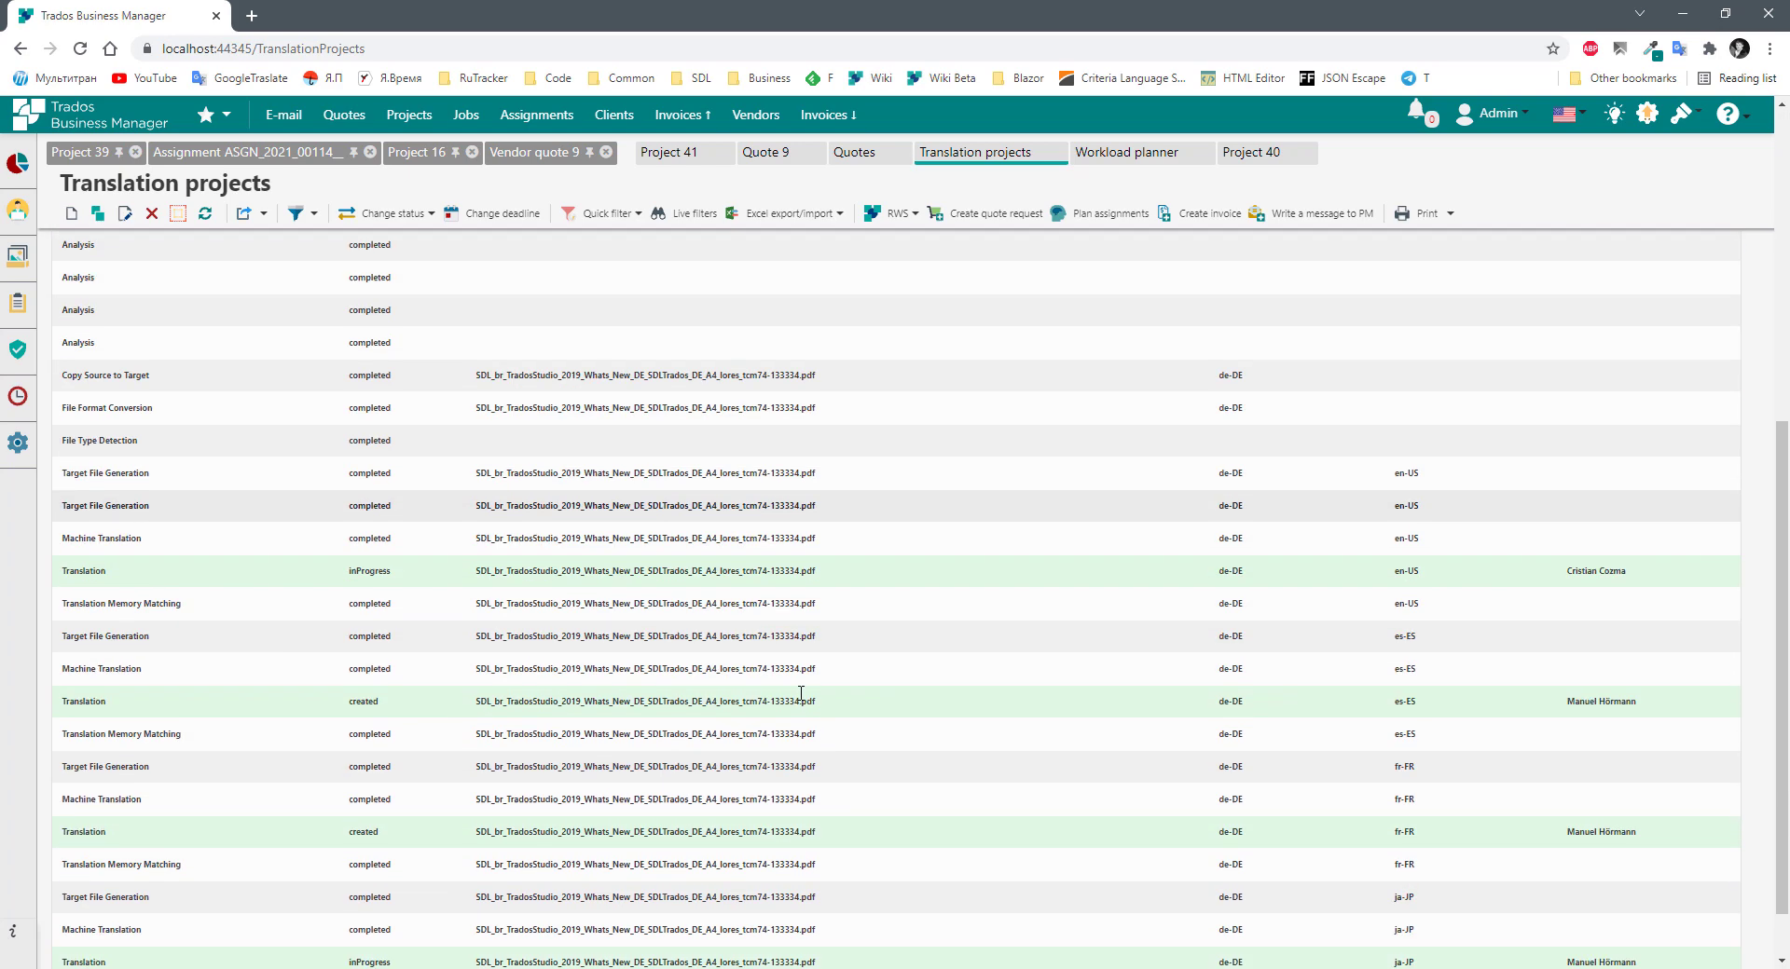
{"action": "scroll", "coordinate": [791, 685], "scroll_direction": "up", "scroll_amount": 7}
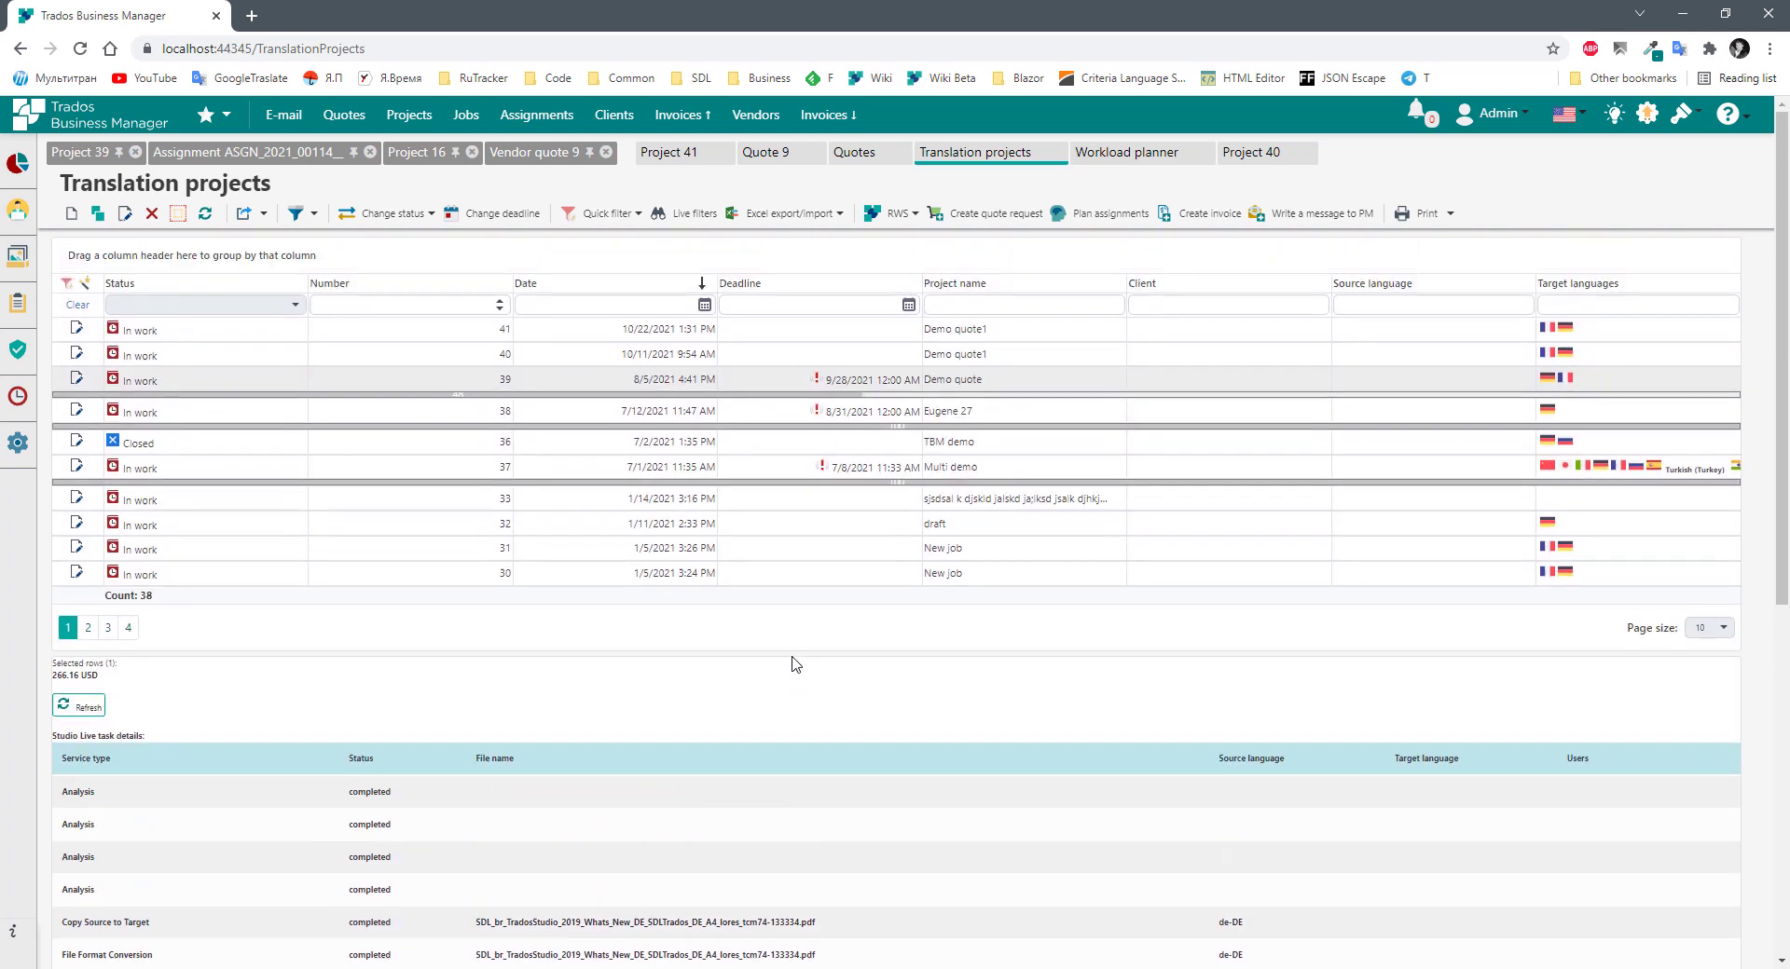
{"action": "scroll", "coordinate": [836, 622], "scroll_direction": "down", "scroll_amount": 6}
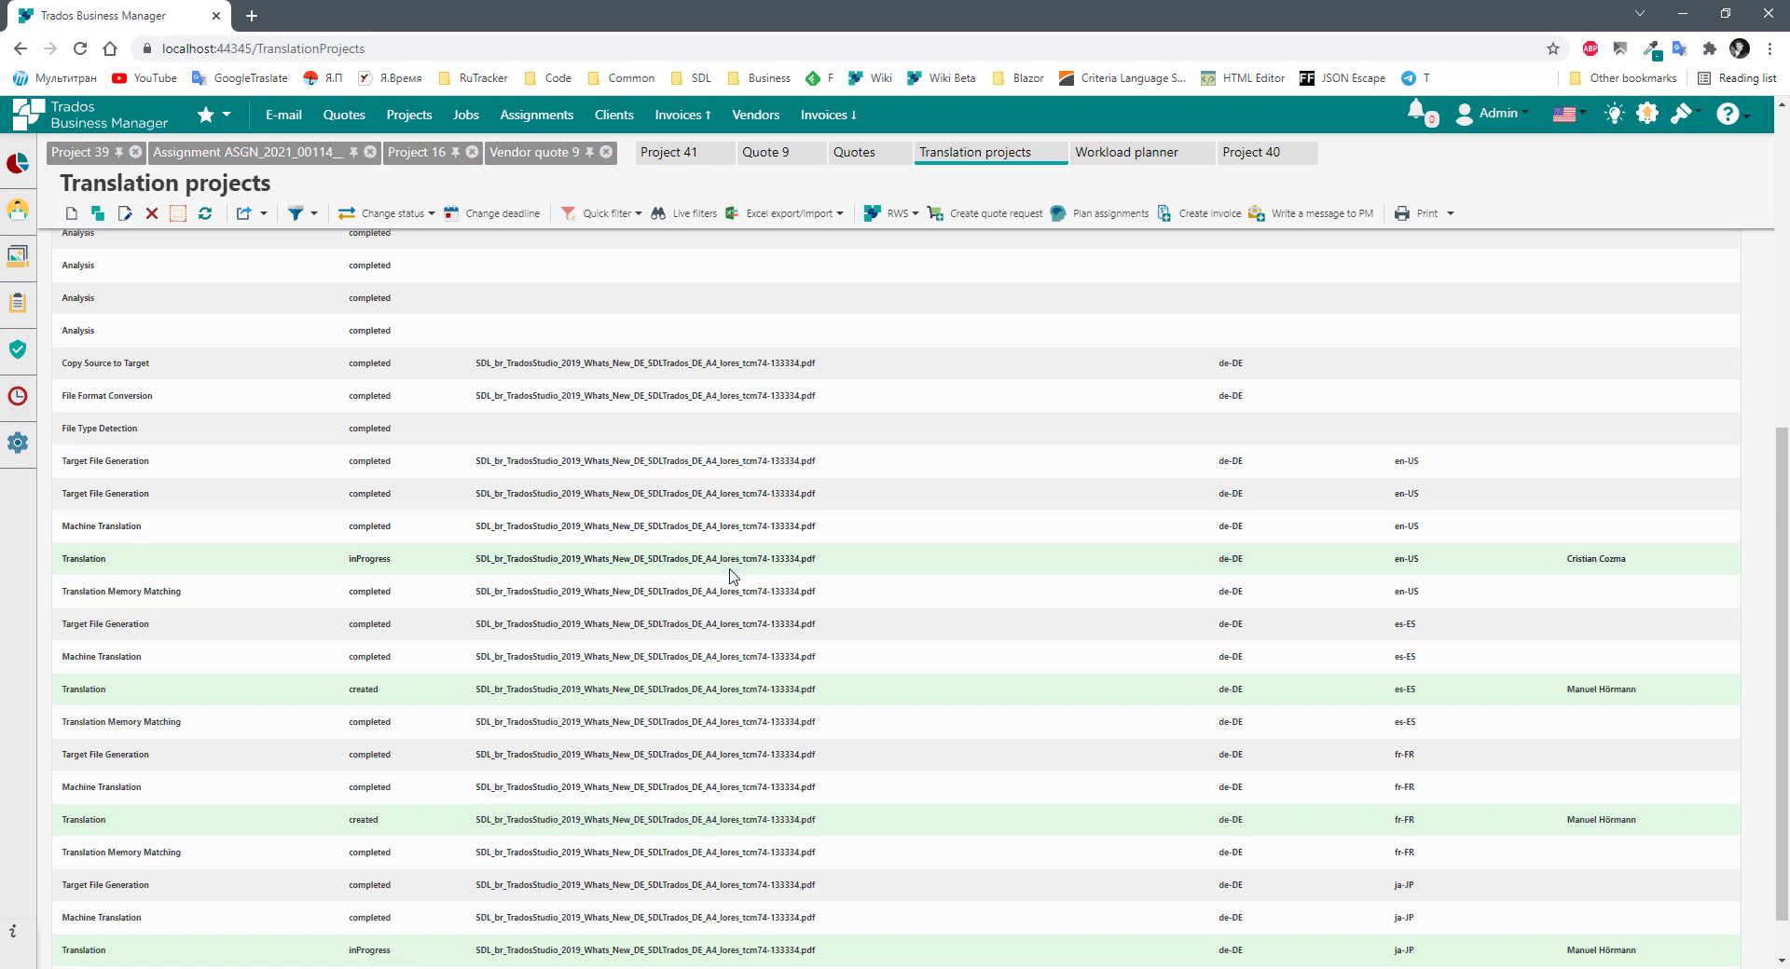
{"action": "scroll", "coordinate": [730, 569], "scroll_direction": "up", "scroll_amount": 6}
{"action": "scroll", "coordinate": [791, 680], "scroll_direction": "down", "scroll_amount": 5}
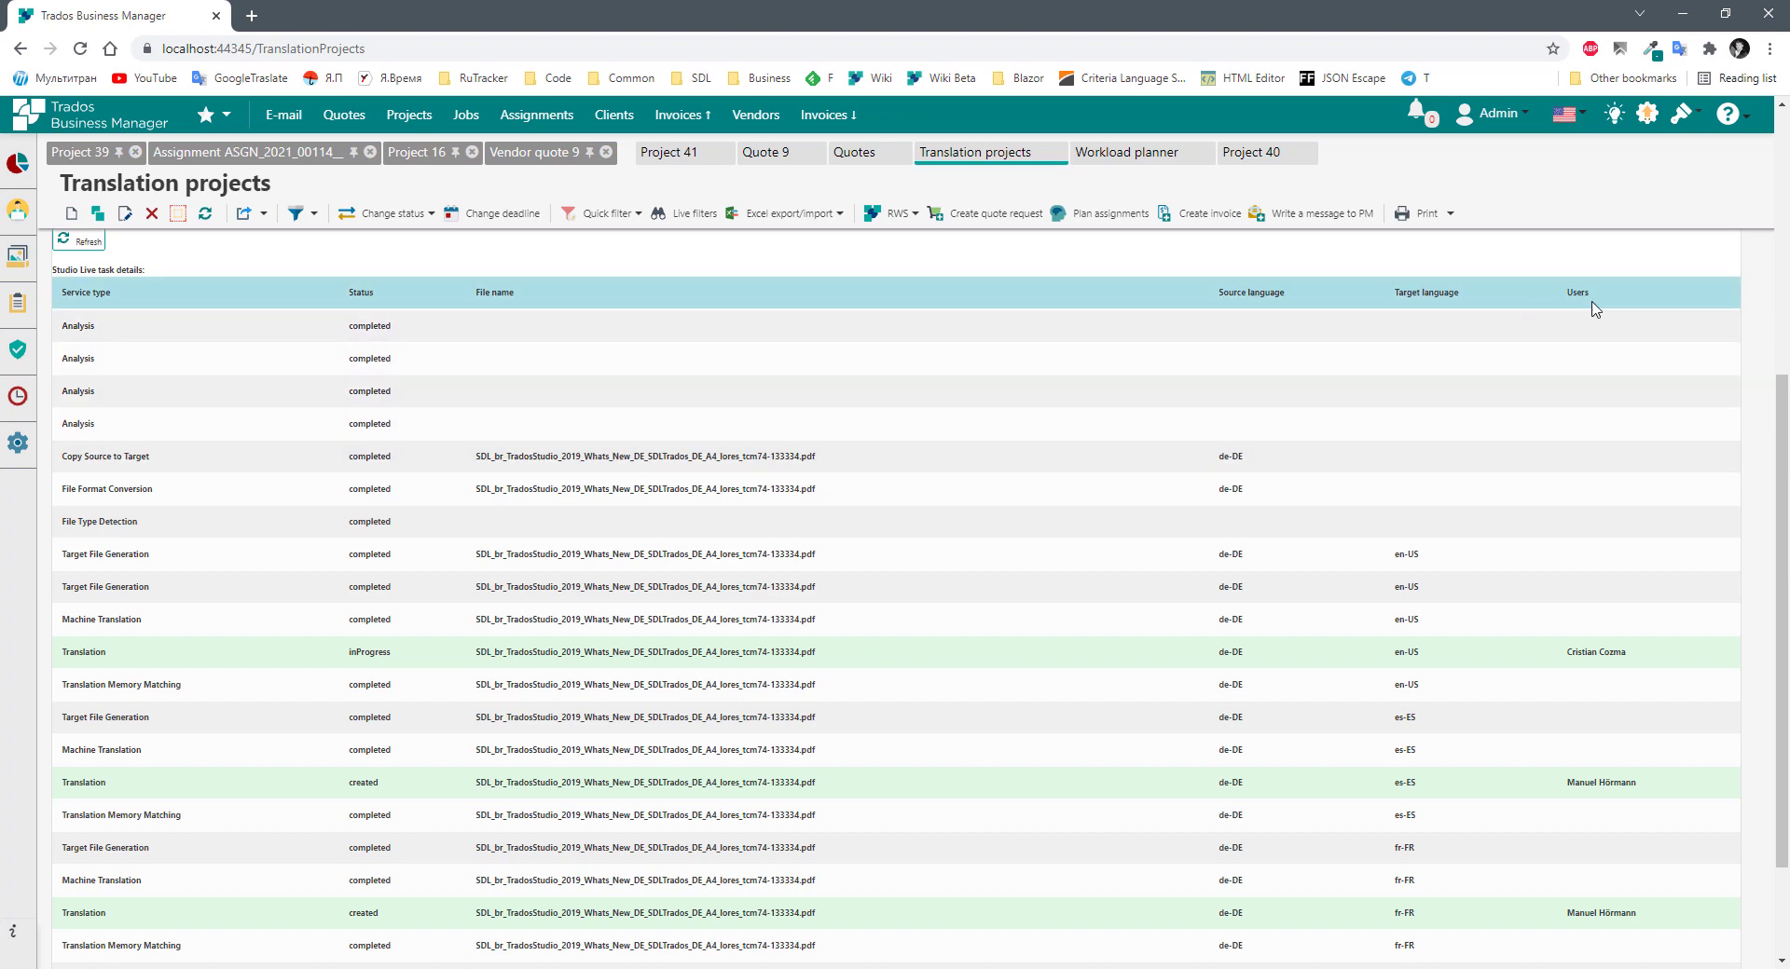
{"action": "scroll", "coordinate": [1601, 544], "scroll_direction": "down", "scroll_amount": 2}
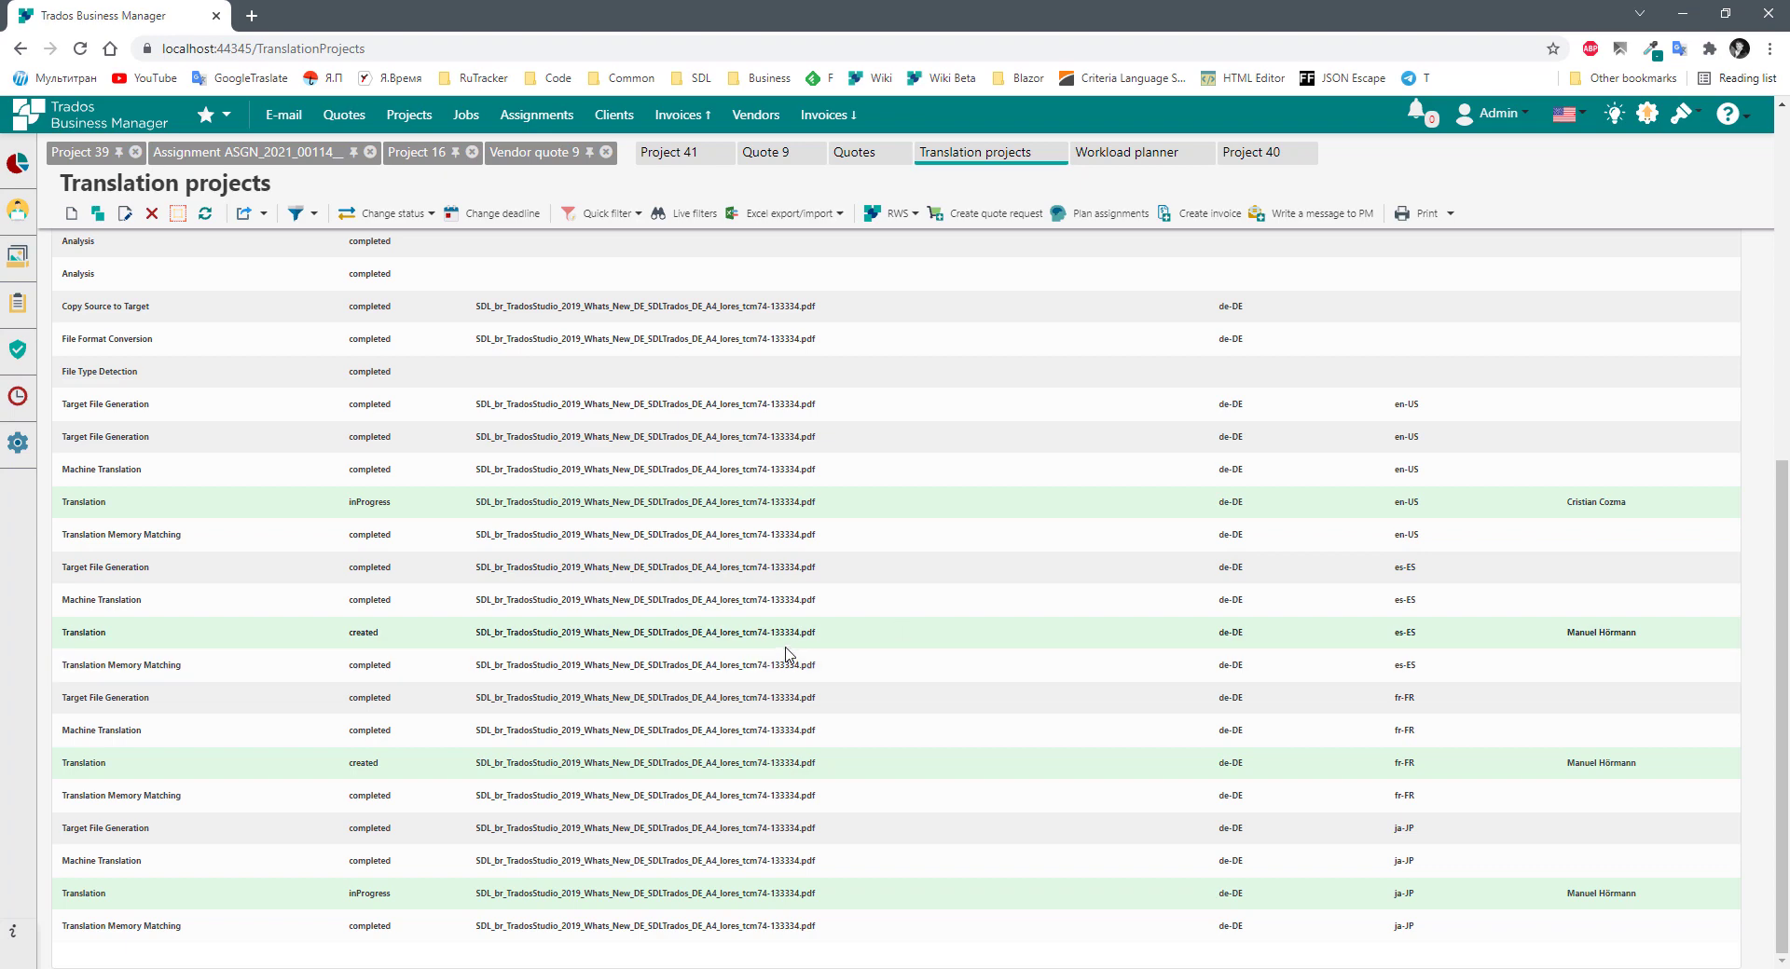
{"action": "scroll", "coordinate": [260, 626], "scroll_direction": "up", "scroll_amount": 1}
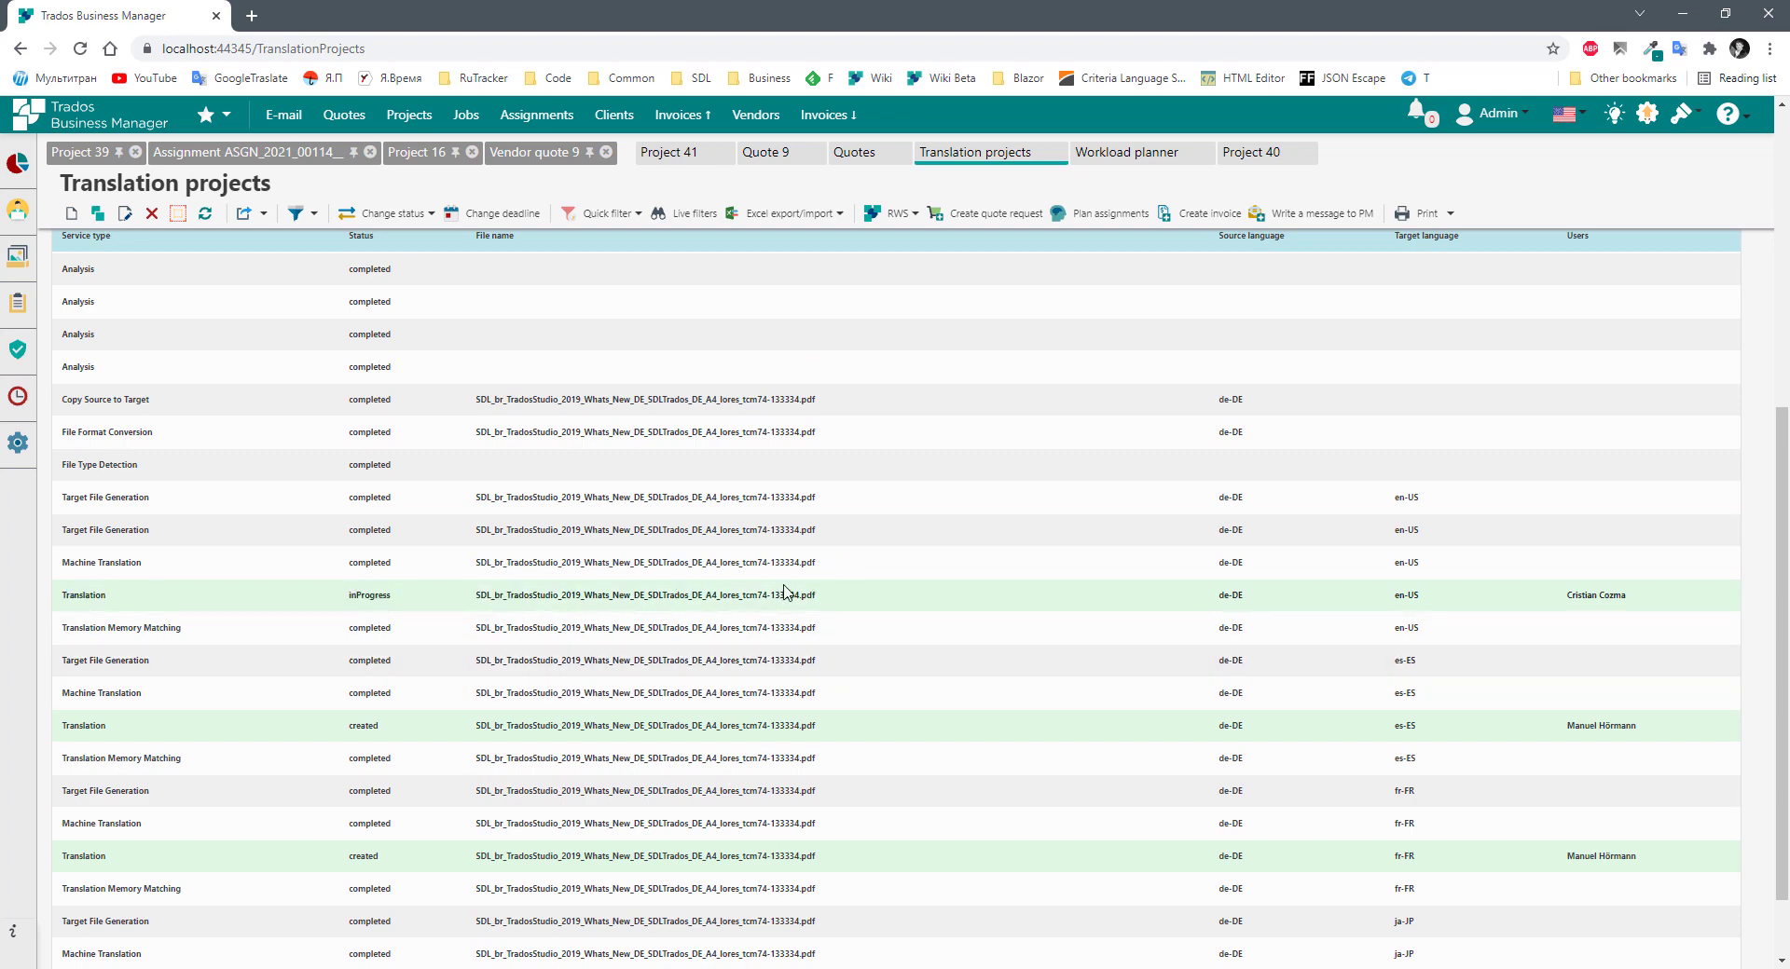
{"action": "scroll", "coordinate": [820, 707], "scroll_direction": "down", "scroll_amount": 1}
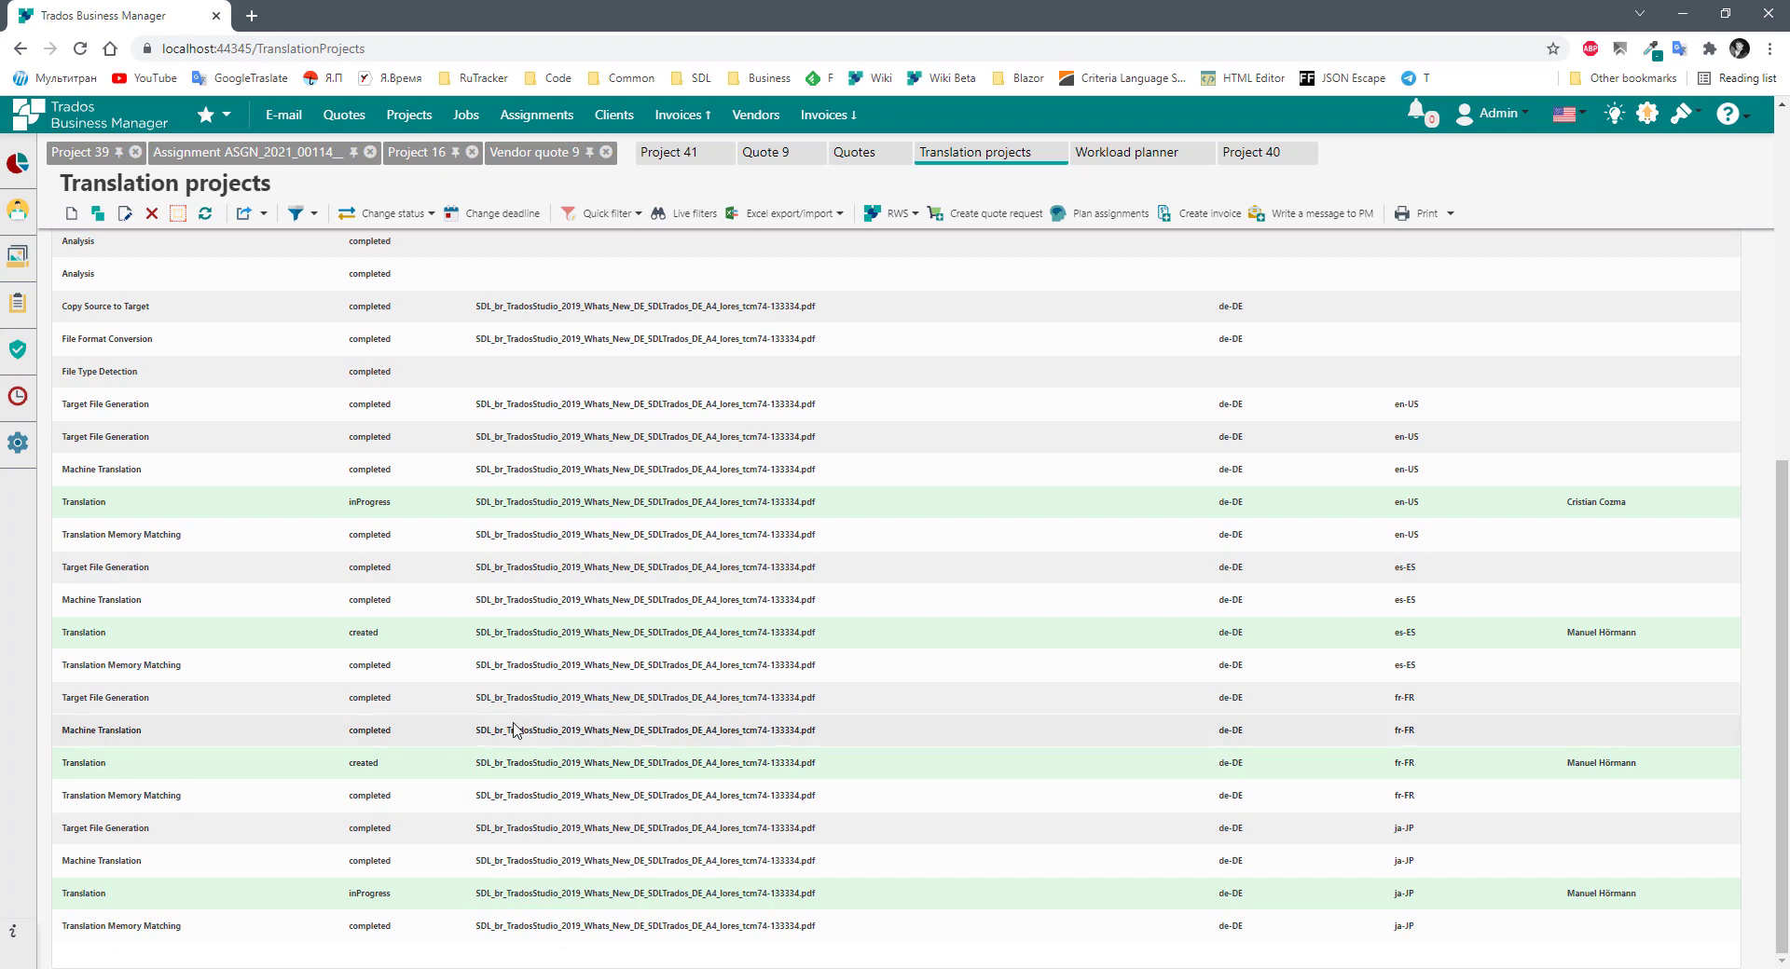
{"action": "scroll", "coordinate": [716, 781], "scroll_direction": "up", "scroll_amount": 7}
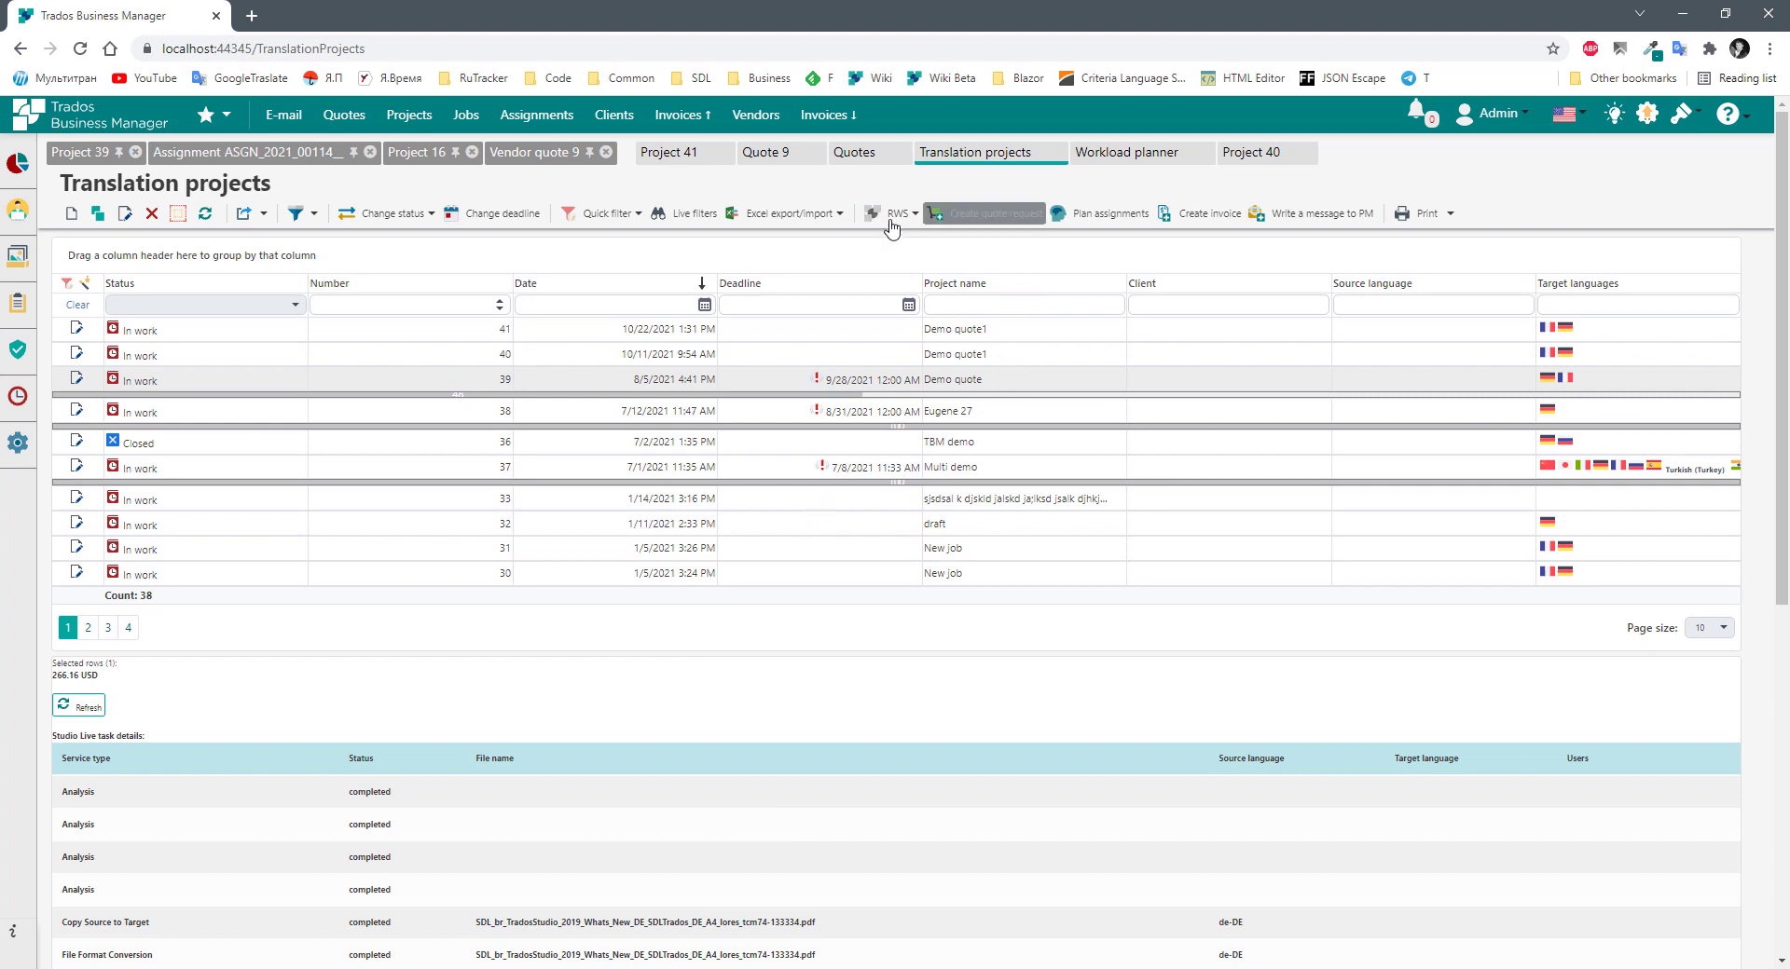
Open the Trados Live project assignees management for project 39 and review the listed files.
{"action": "left_click", "coordinate": [885, 216]}
{"action": "mouse_move", "coordinate": [942, 300]}
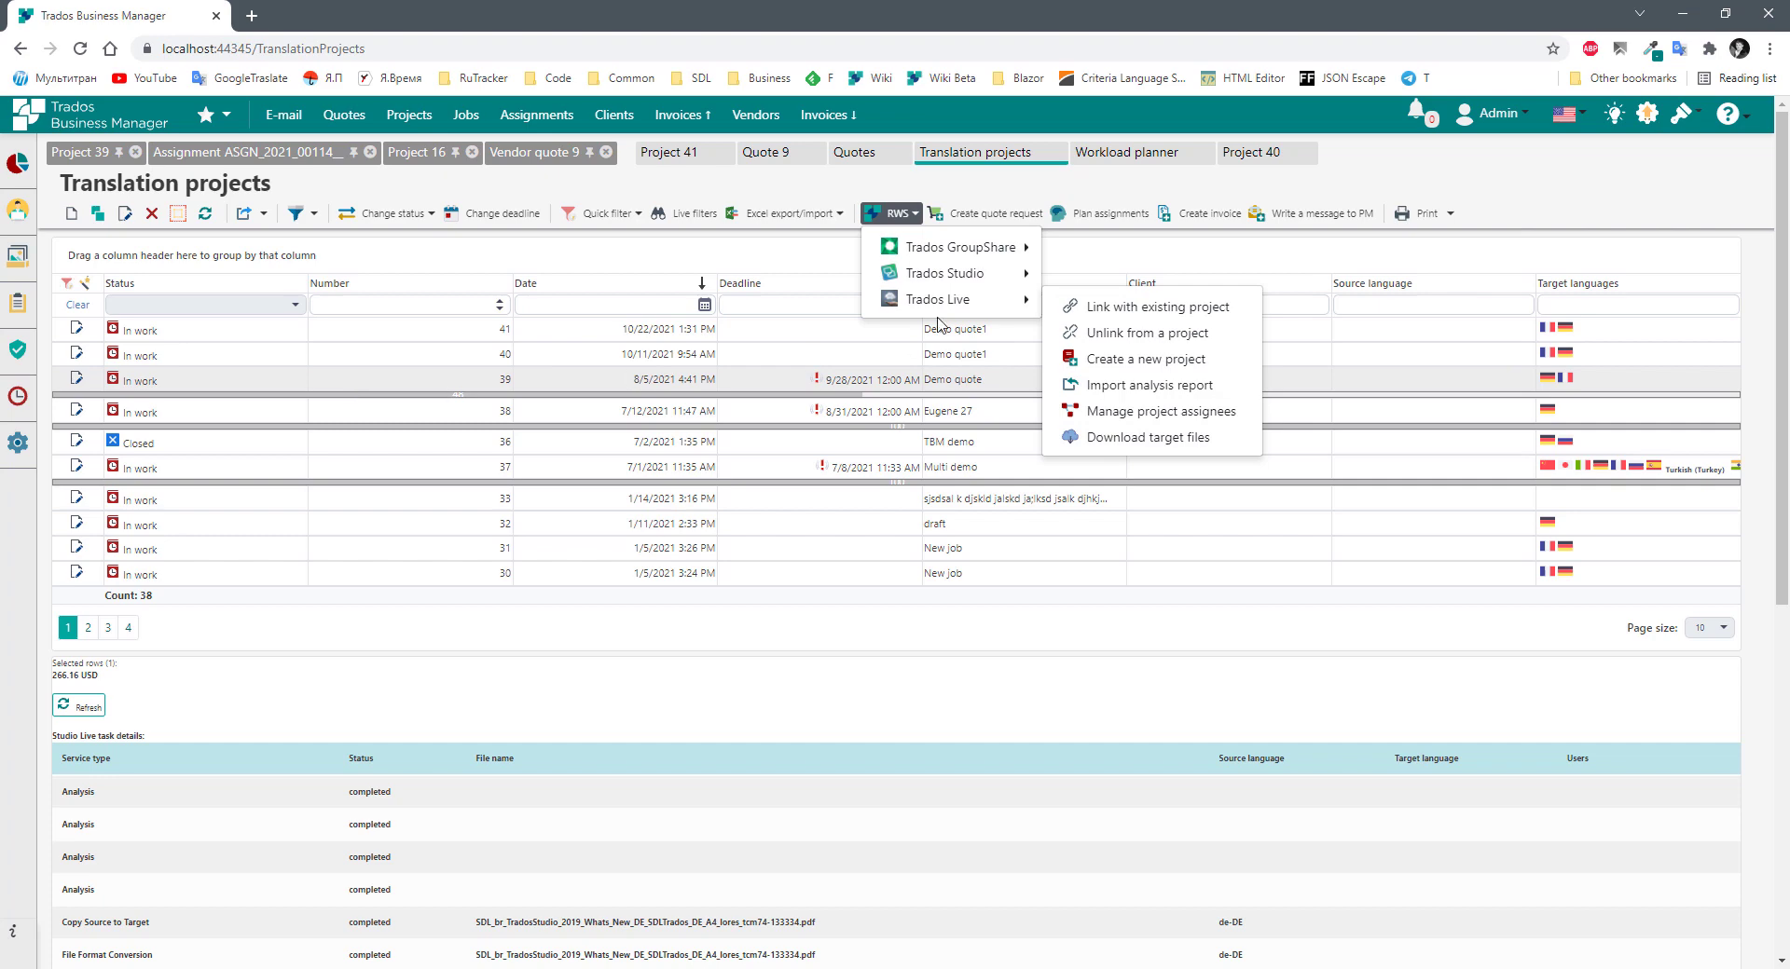
{"action": "left_click", "coordinate": [1248, 421]}
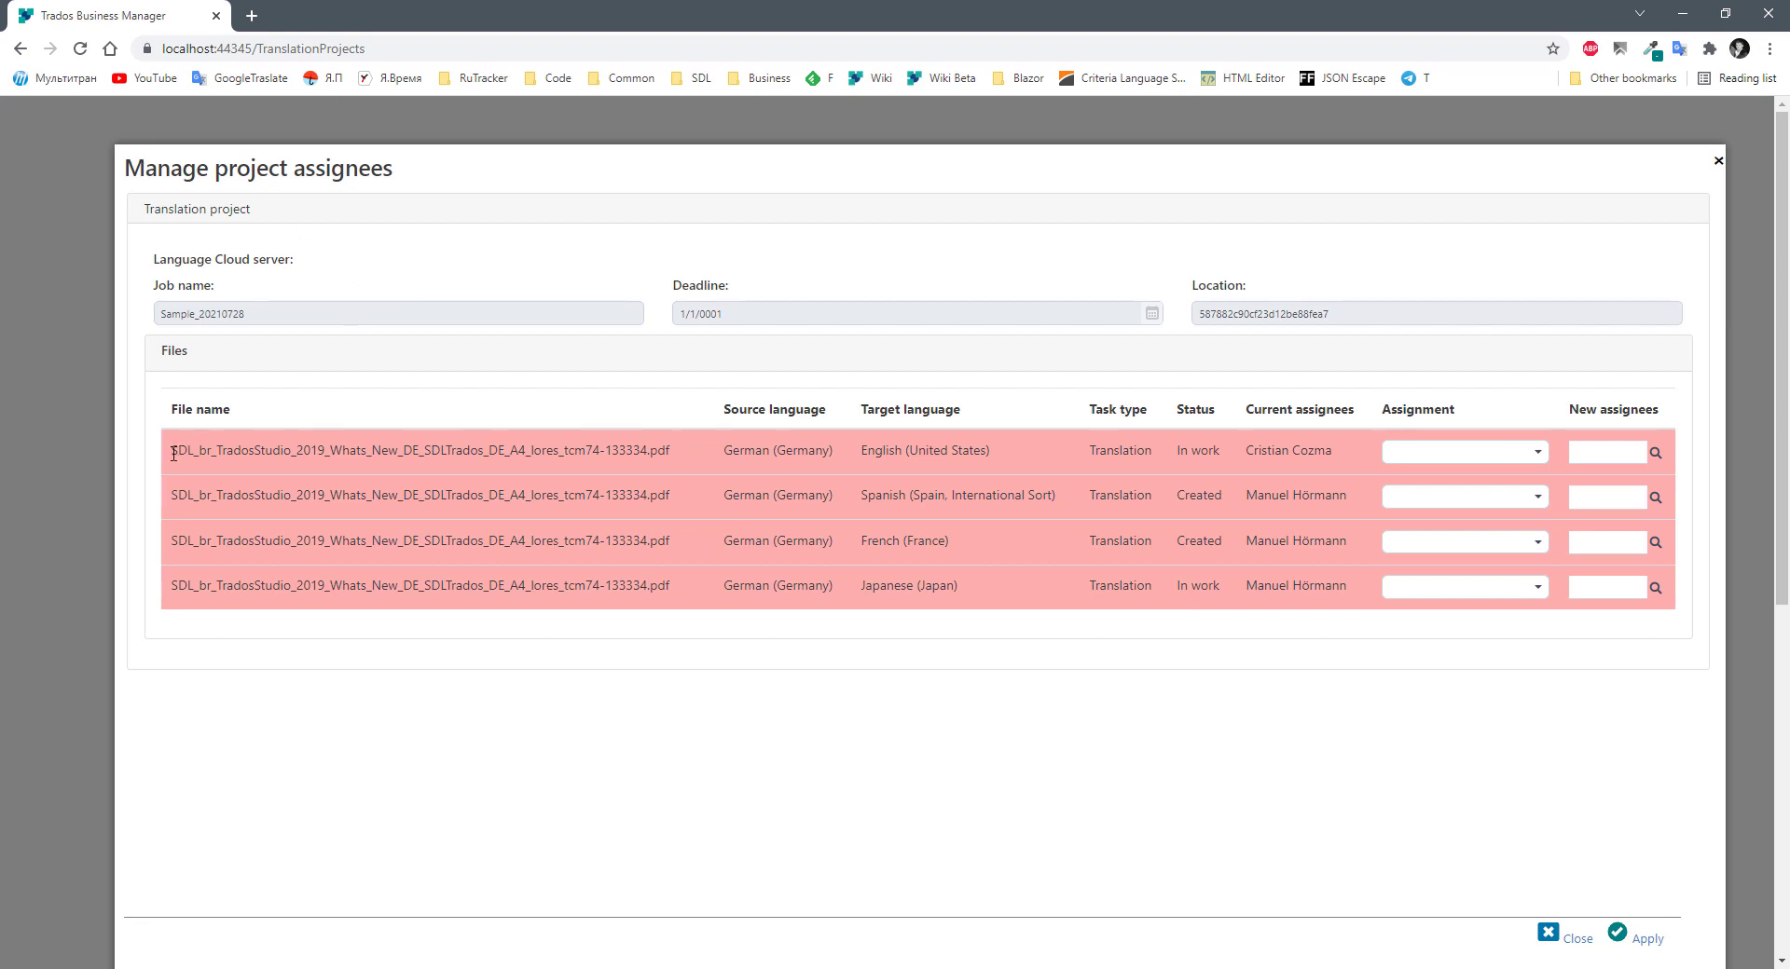
{"action": "left_click_drag", "start_coordinate": [175, 454], "coordinate": [671, 464]}
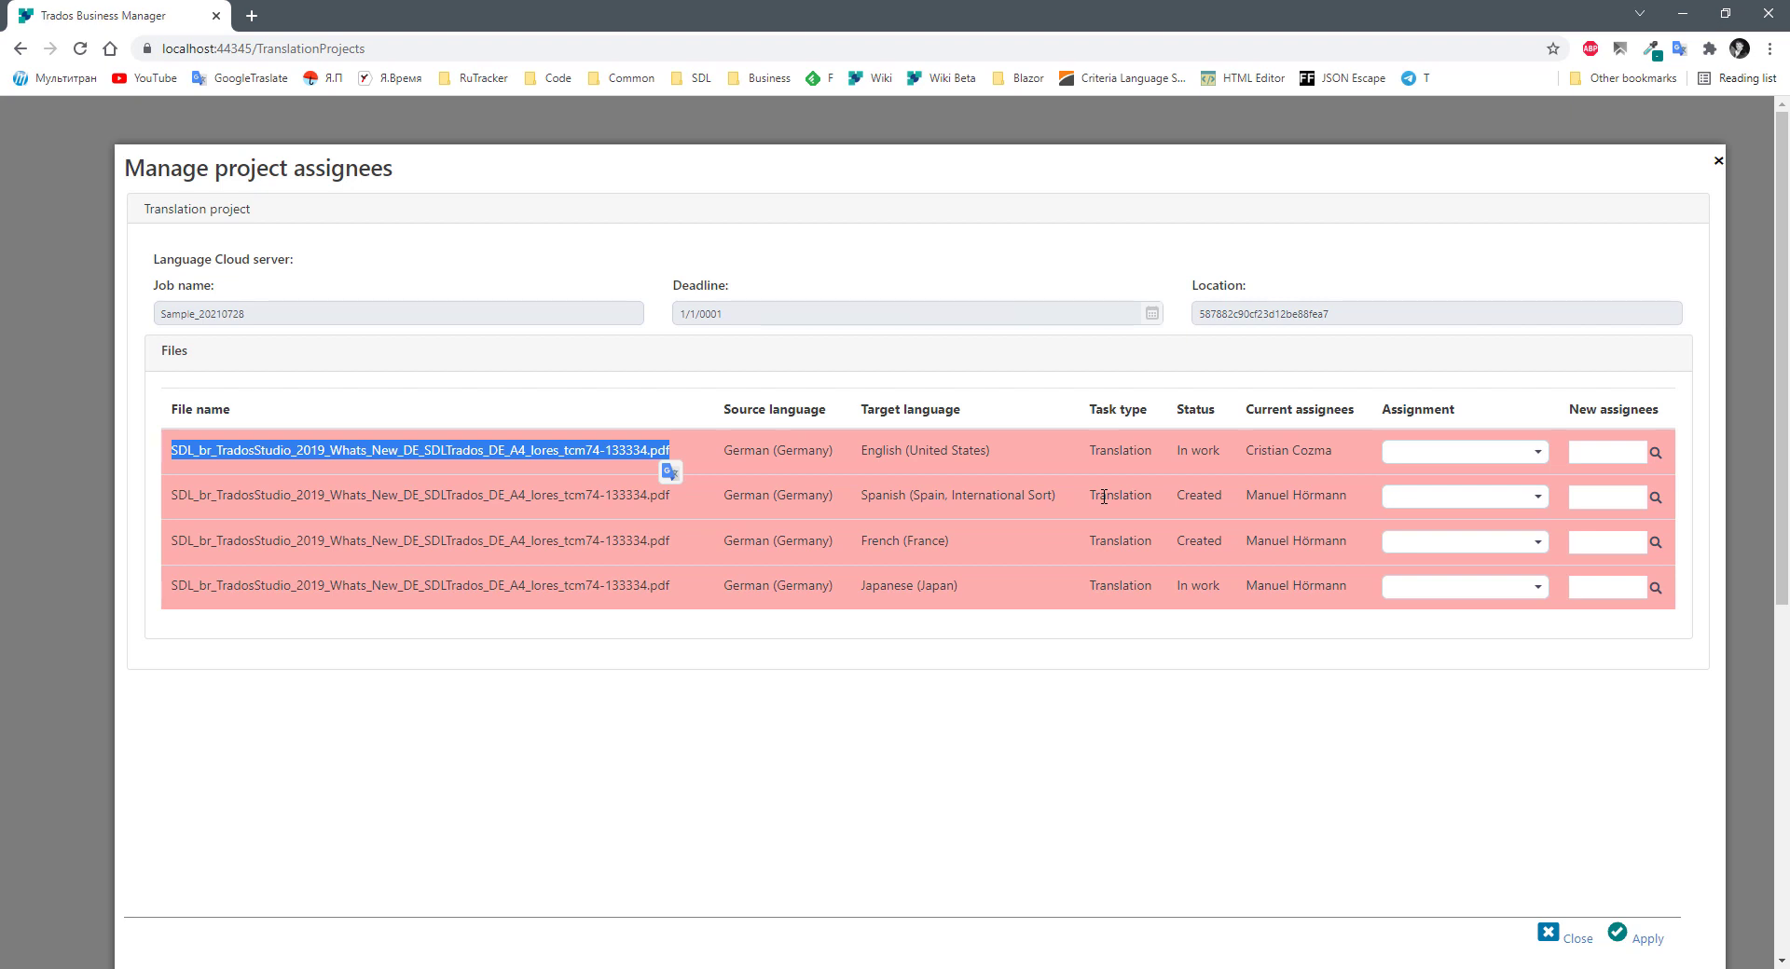
Try the first English => German assignment and DE Vendor as new assignee for the English (United States) file, and close without applying.
{"action": "left_click", "coordinate": [1537, 454]}
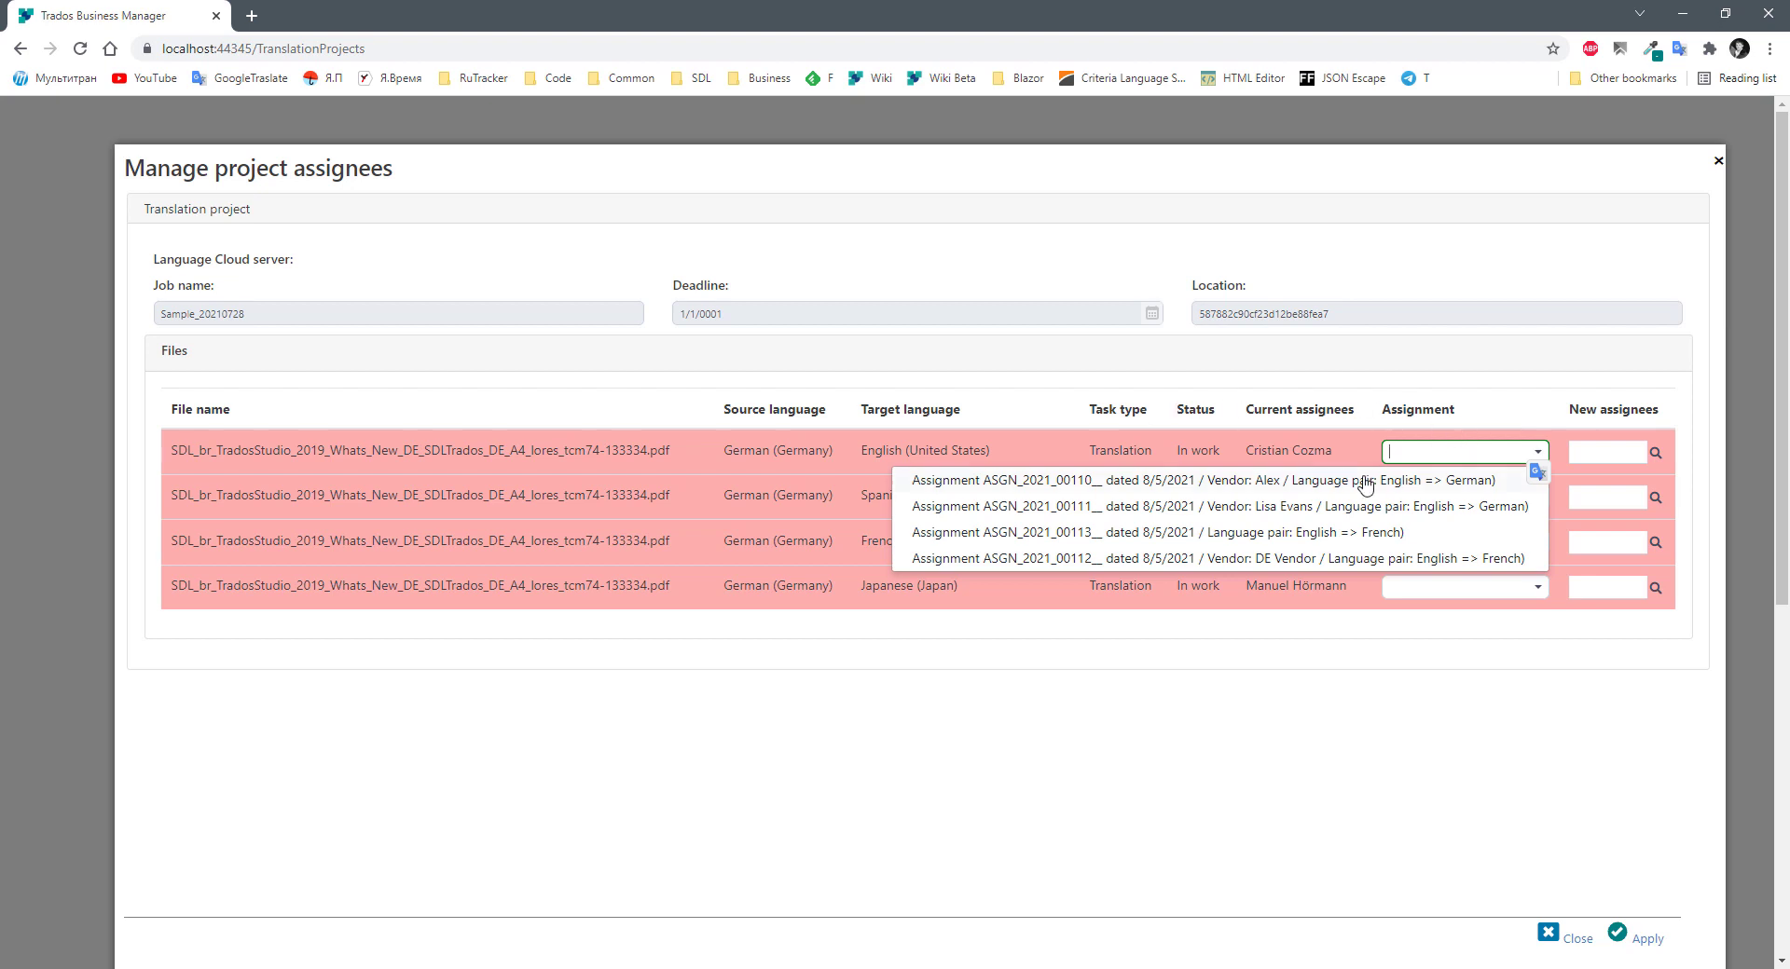
{"action": "left_click", "coordinate": [1024, 479]}
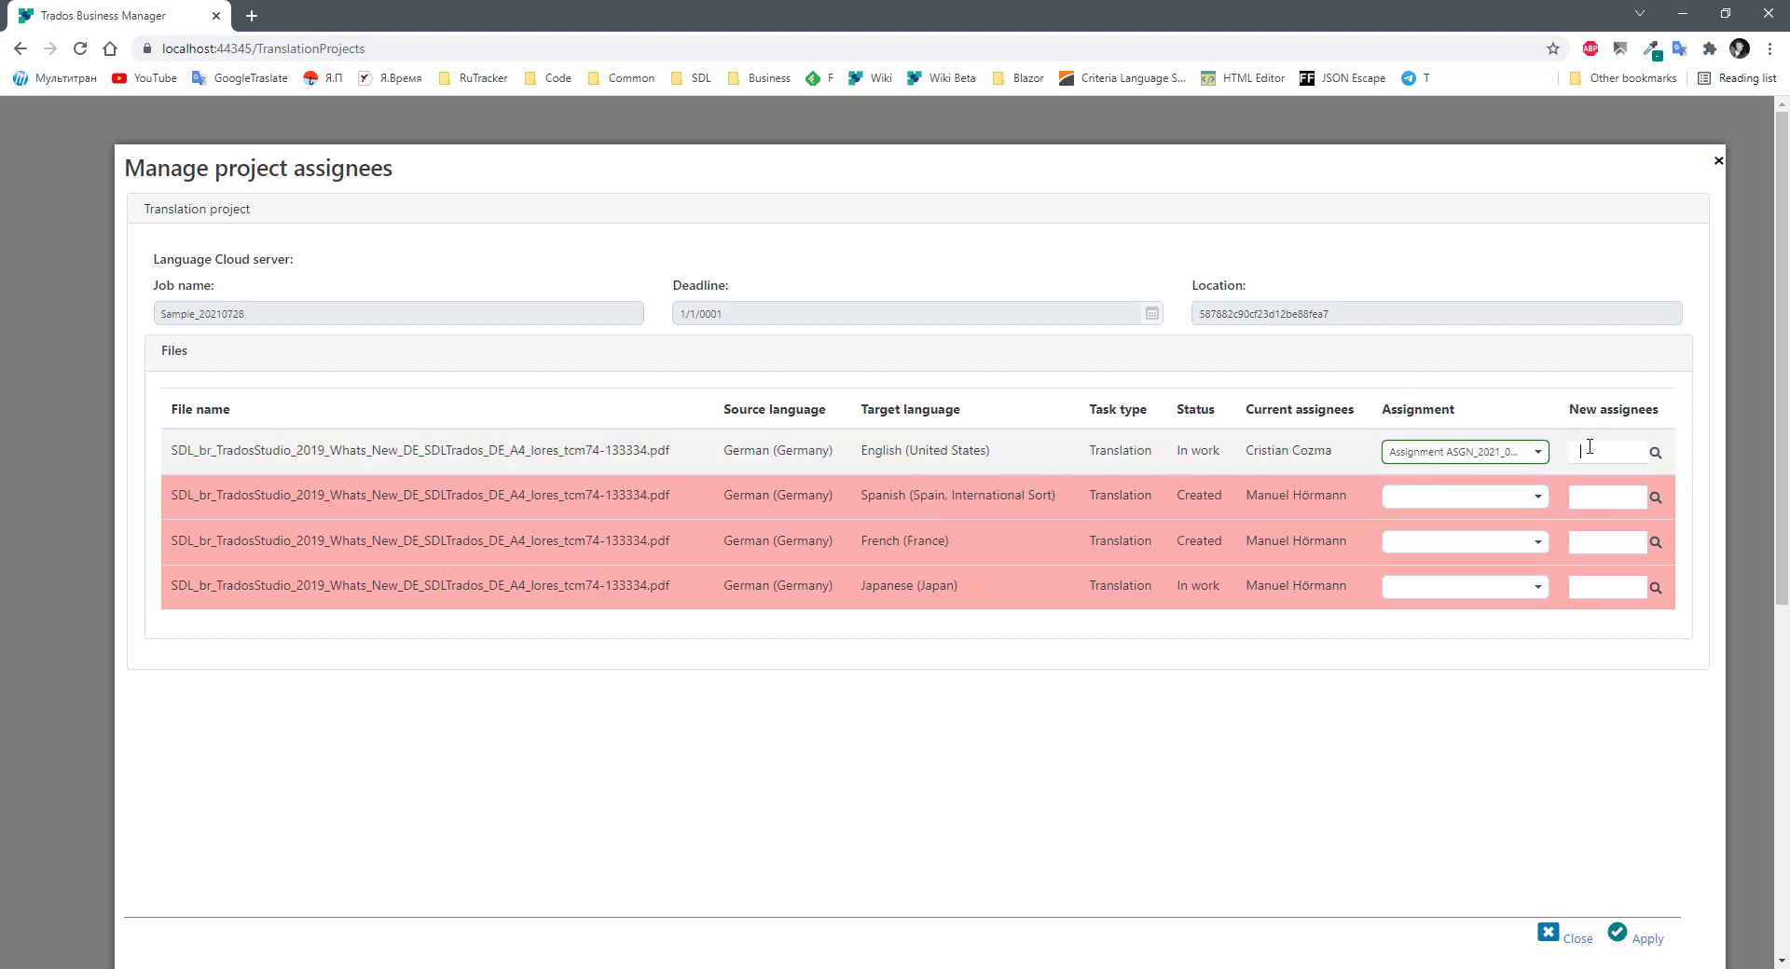
{"action": "left_click", "coordinate": [1608, 455]}
{"action": "left_click", "coordinate": [1620, 508]}
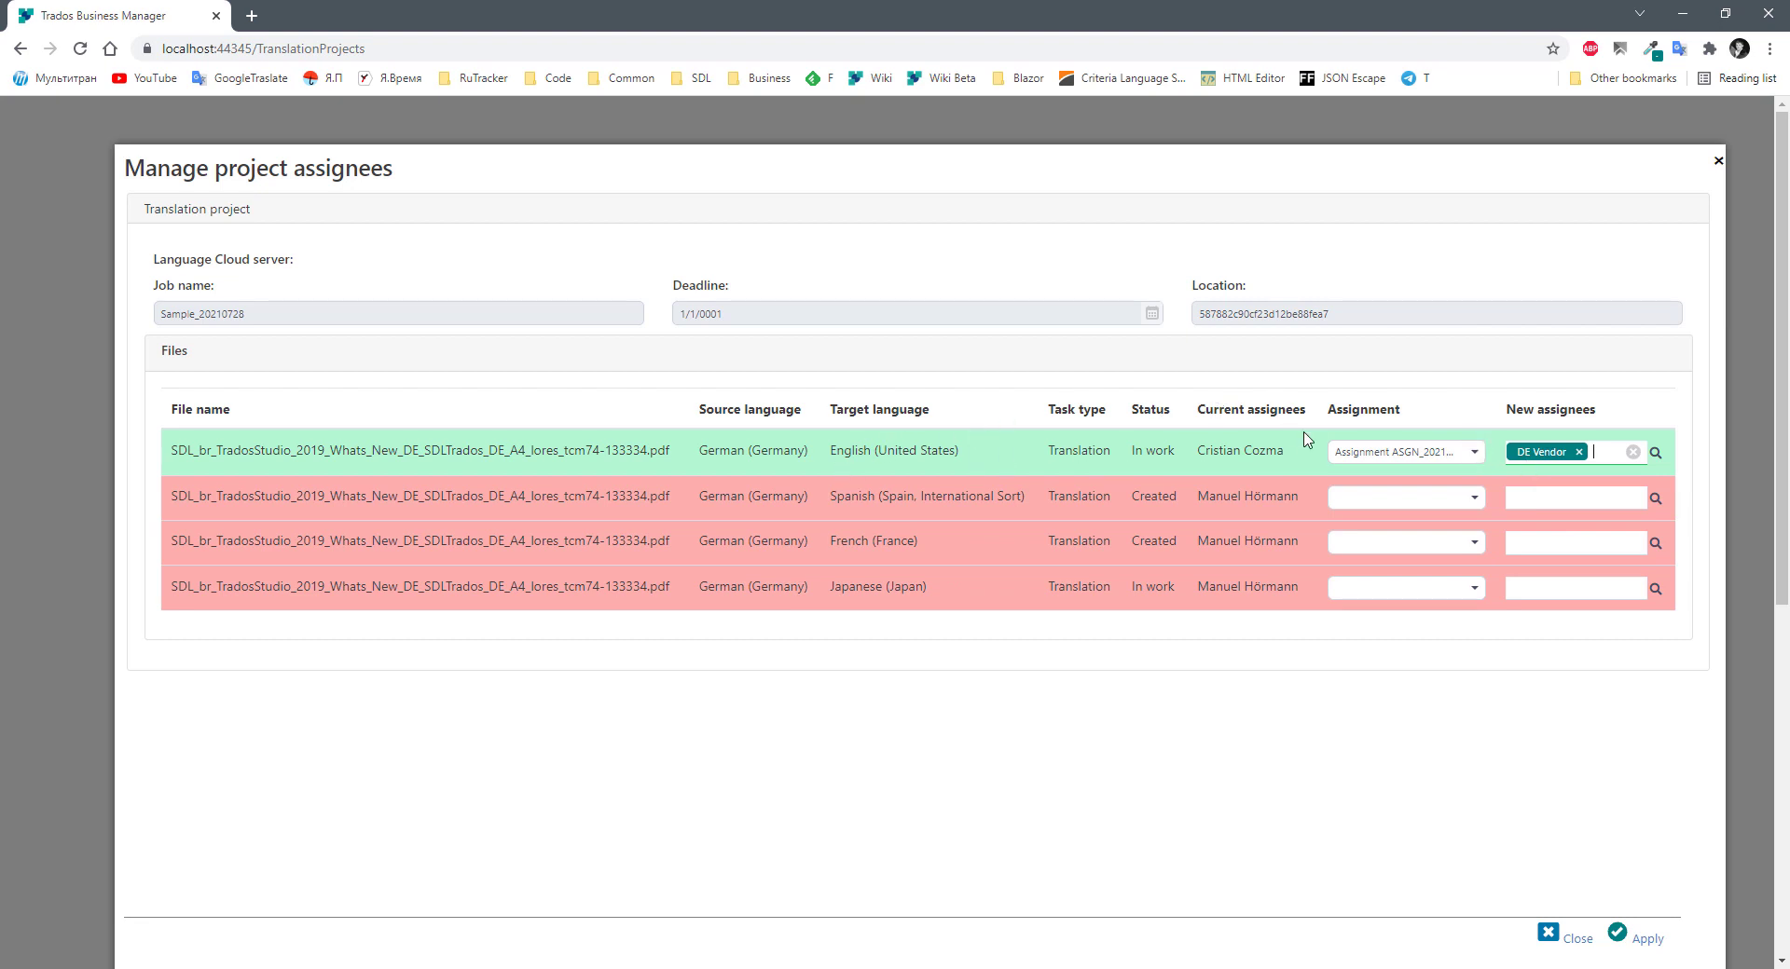
{"action": "left_click_drag", "start_coordinate": [1201, 451], "coordinate": [1277, 451]}
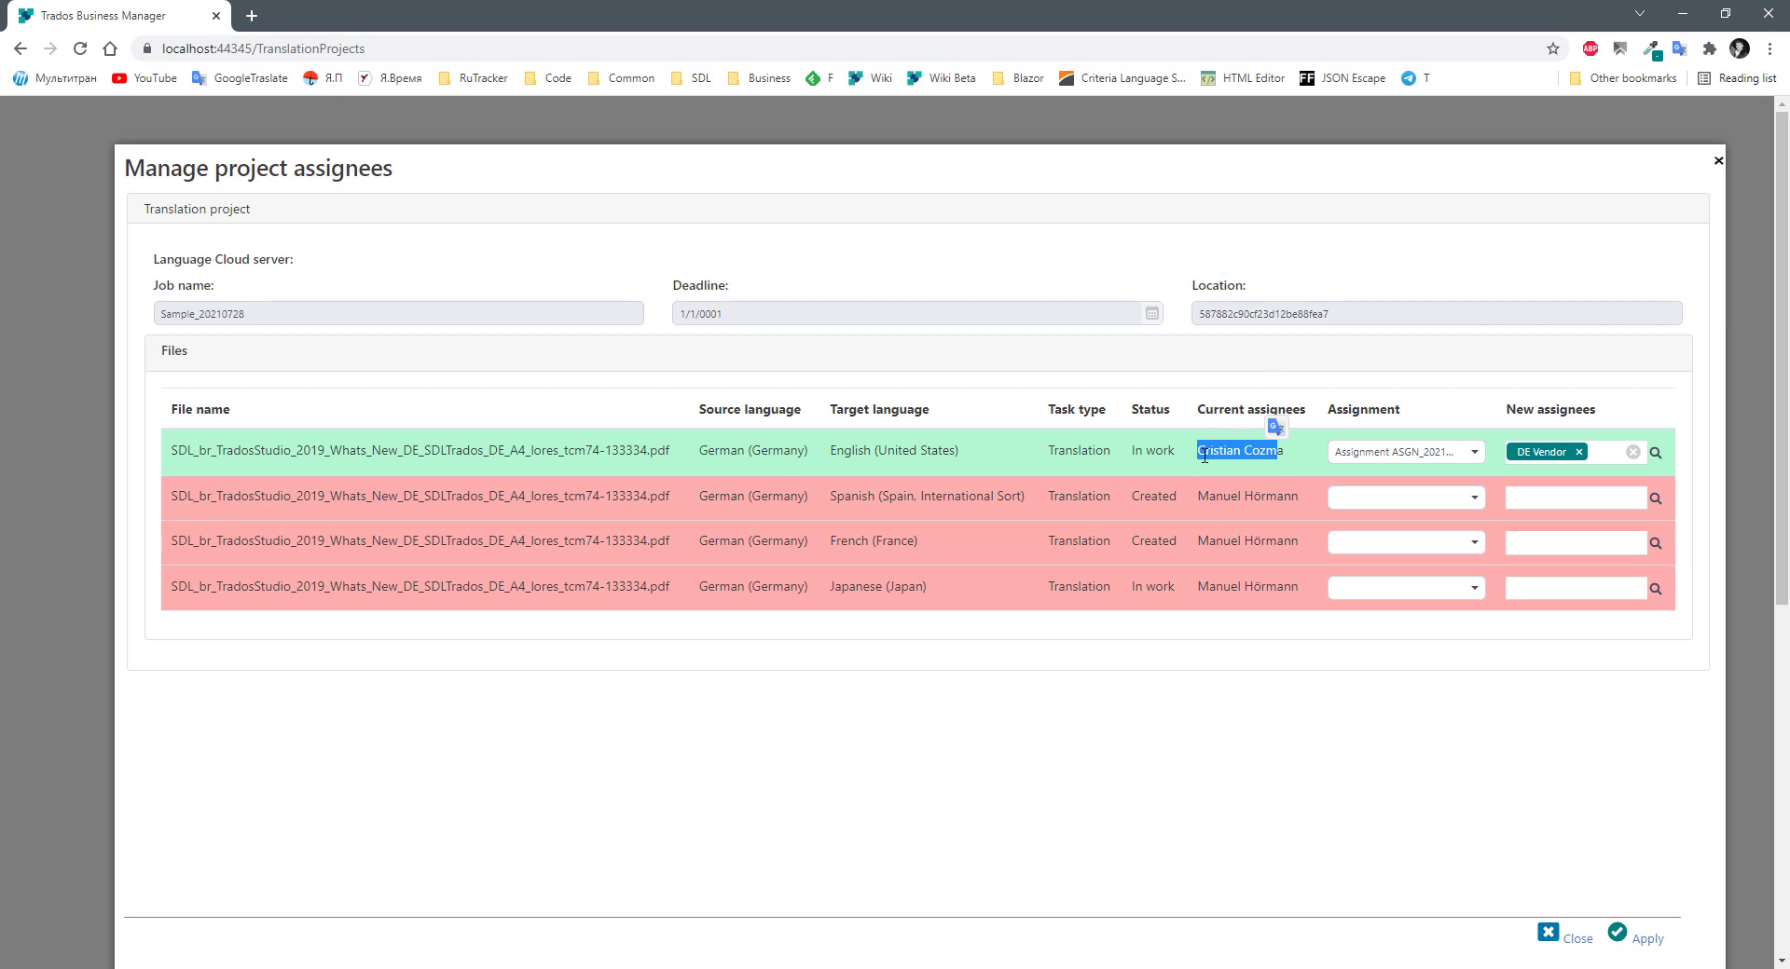
{"action": "double_click", "coordinate": [1212, 450]}
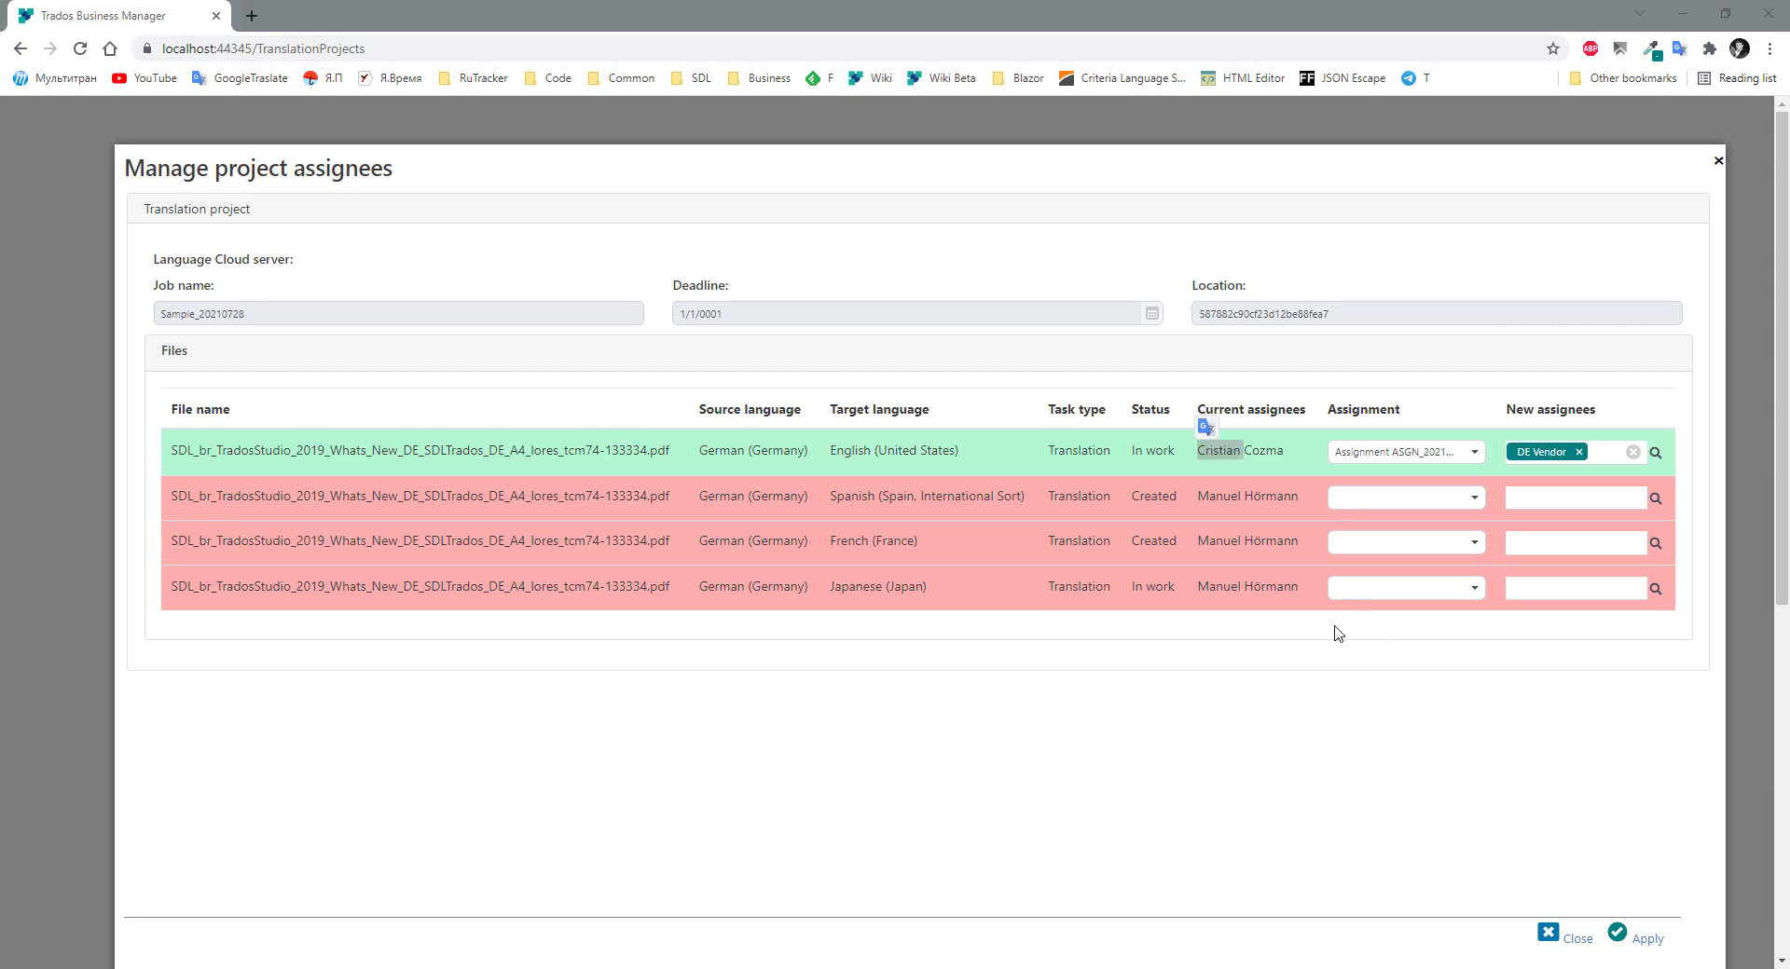
{"action": "left_click", "coordinate": [1566, 937]}
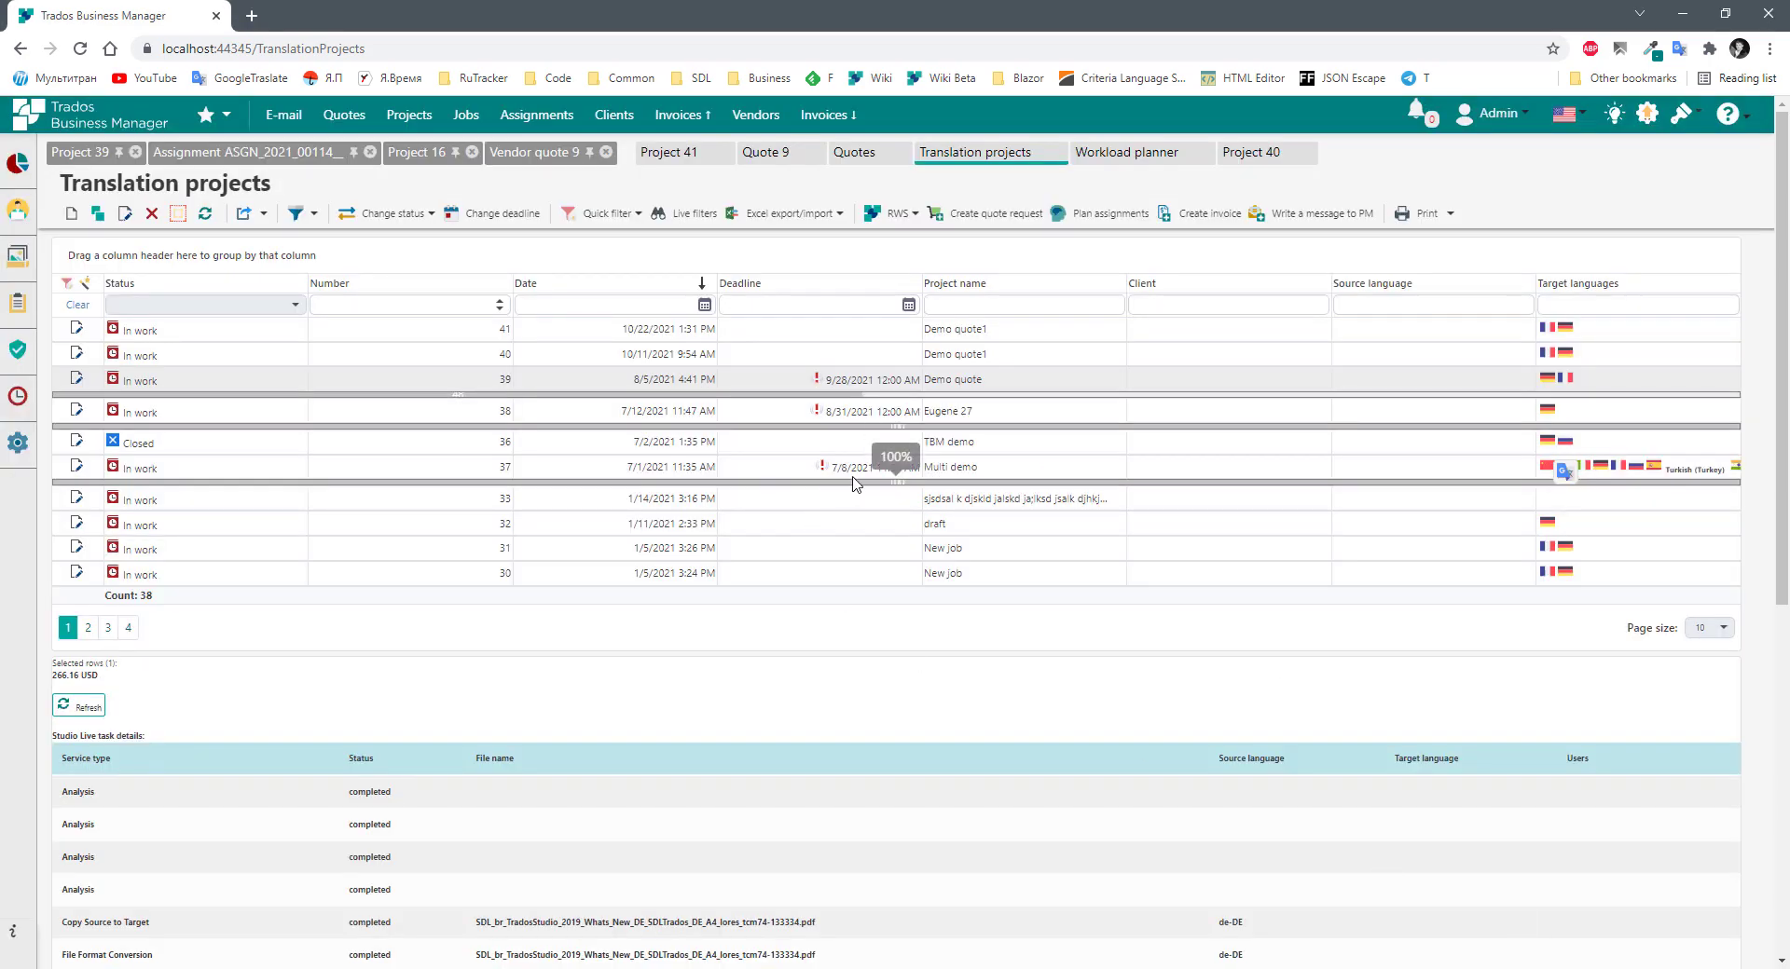
In the client invoices list, select the draft invoice dated 7/1/2021 and preview it with the Invoice_CH print template.
{"action": "left_click", "coordinate": [683, 124]}
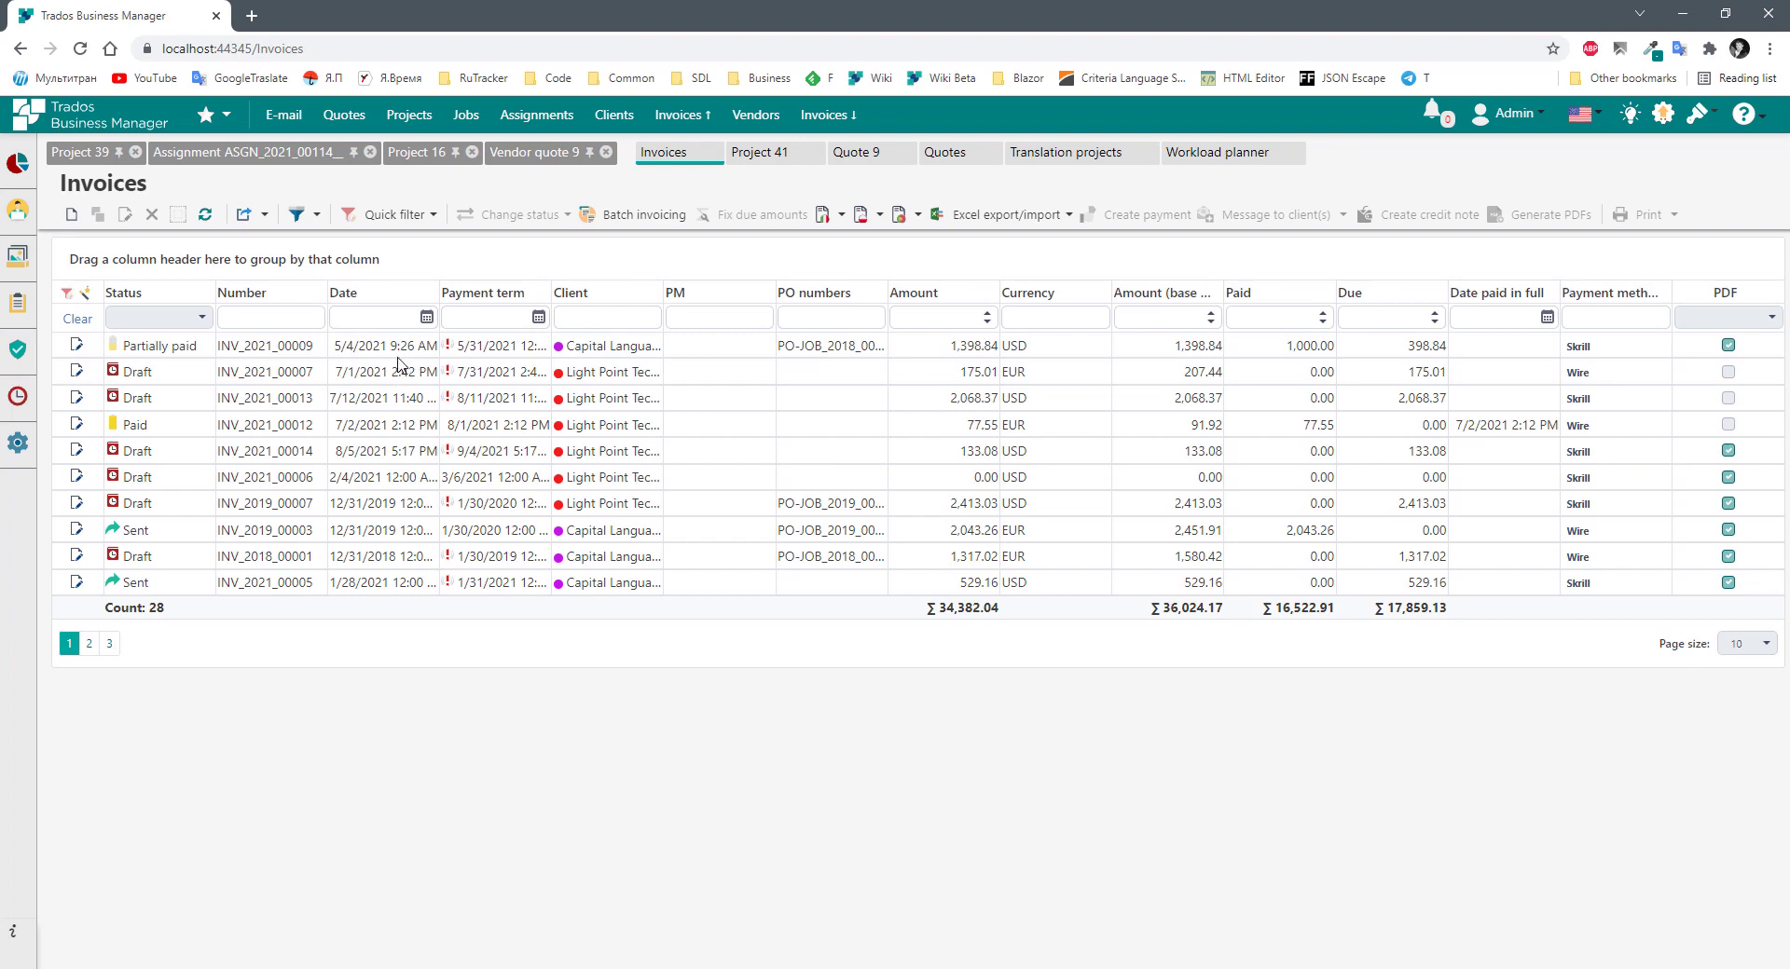
{"action": "left_click", "coordinate": [381, 370]}
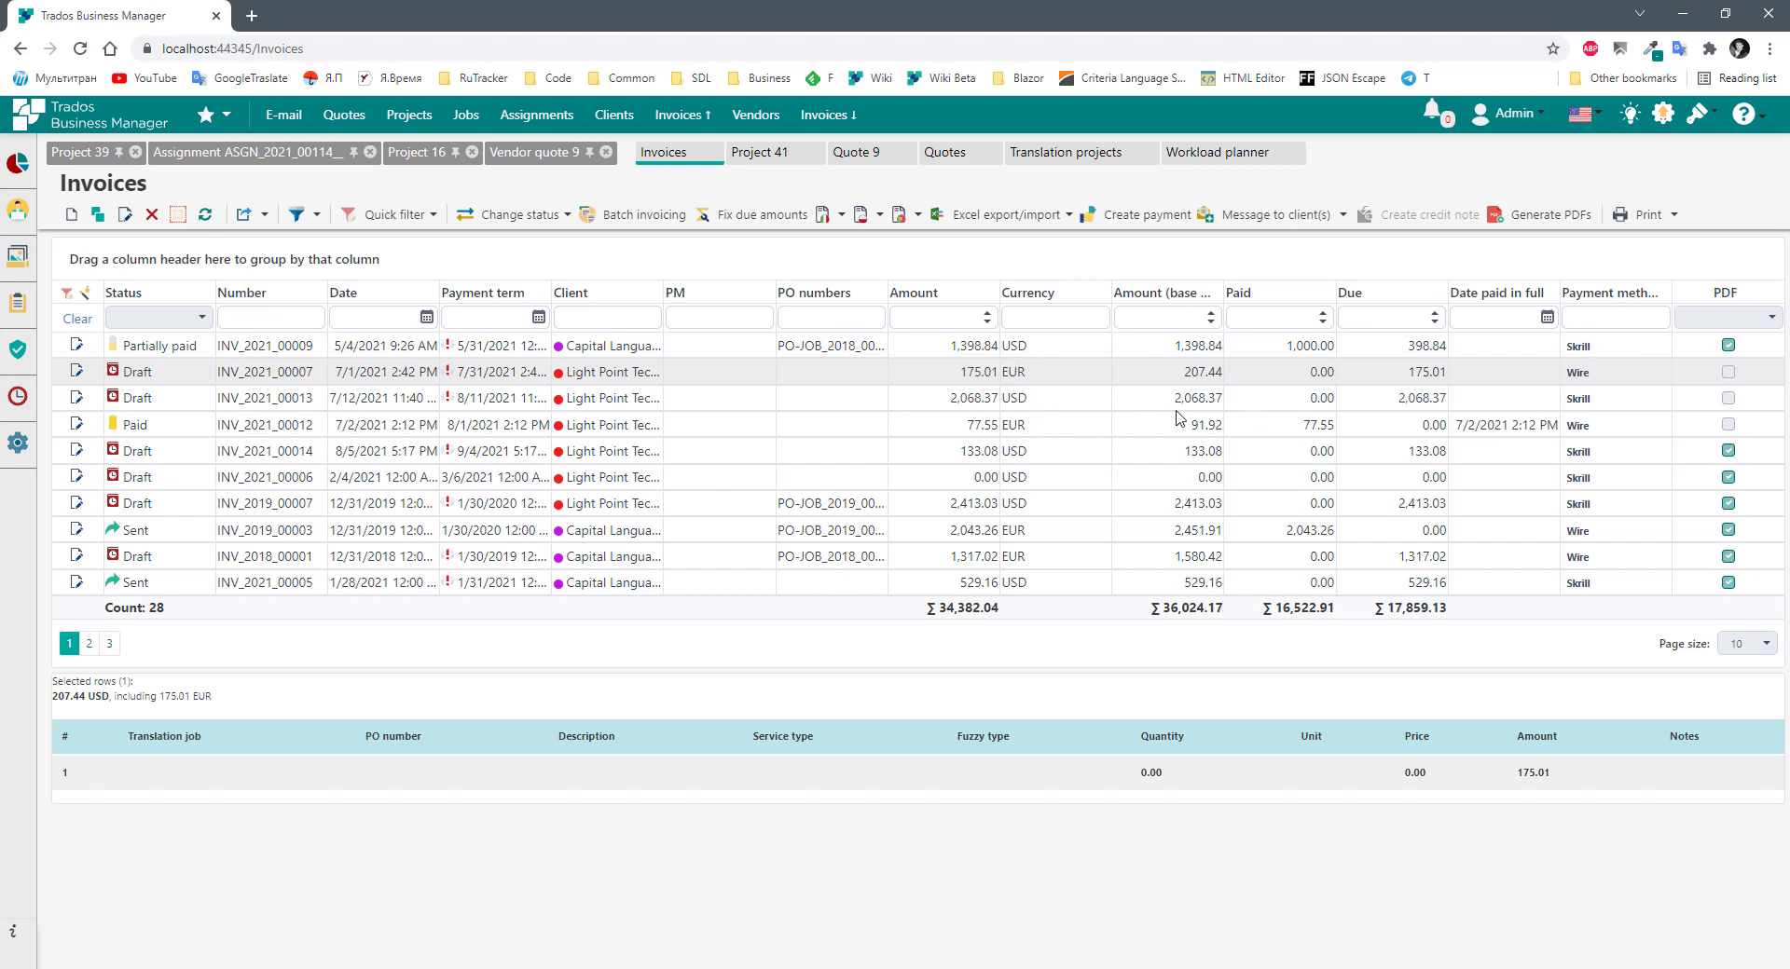
{"action": "left_click", "coordinate": [1676, 217]}
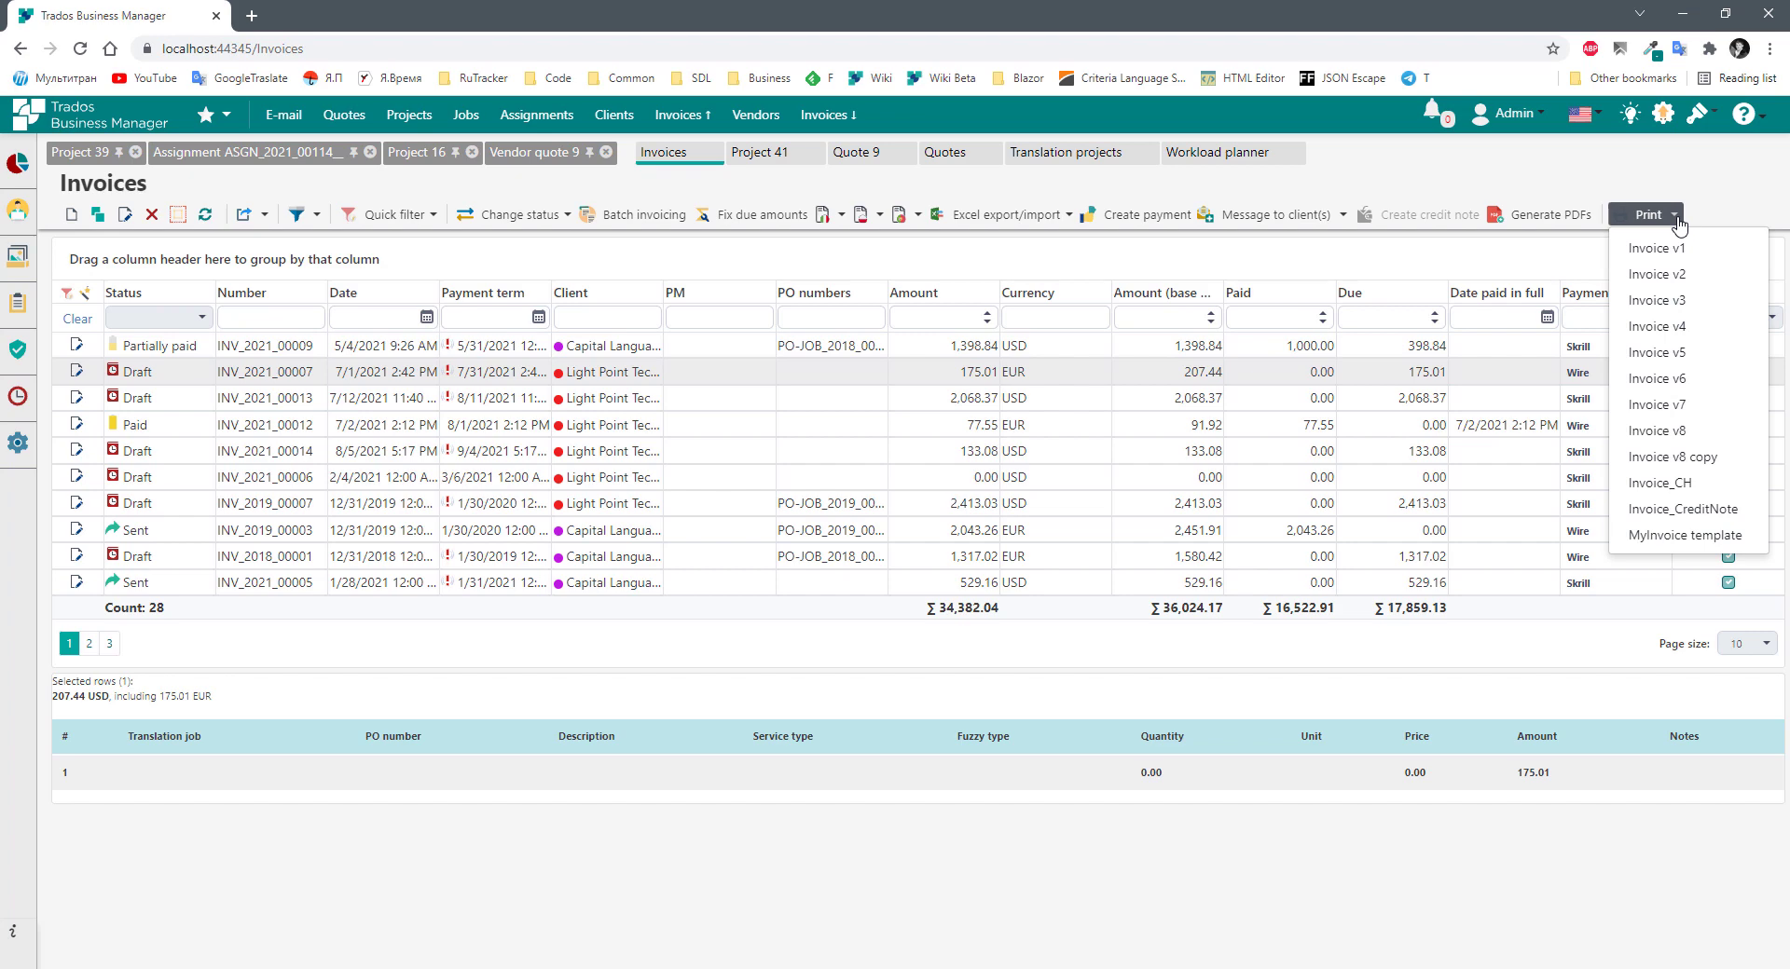
{"action": "left_click", "coordinate": [1672, 497]}
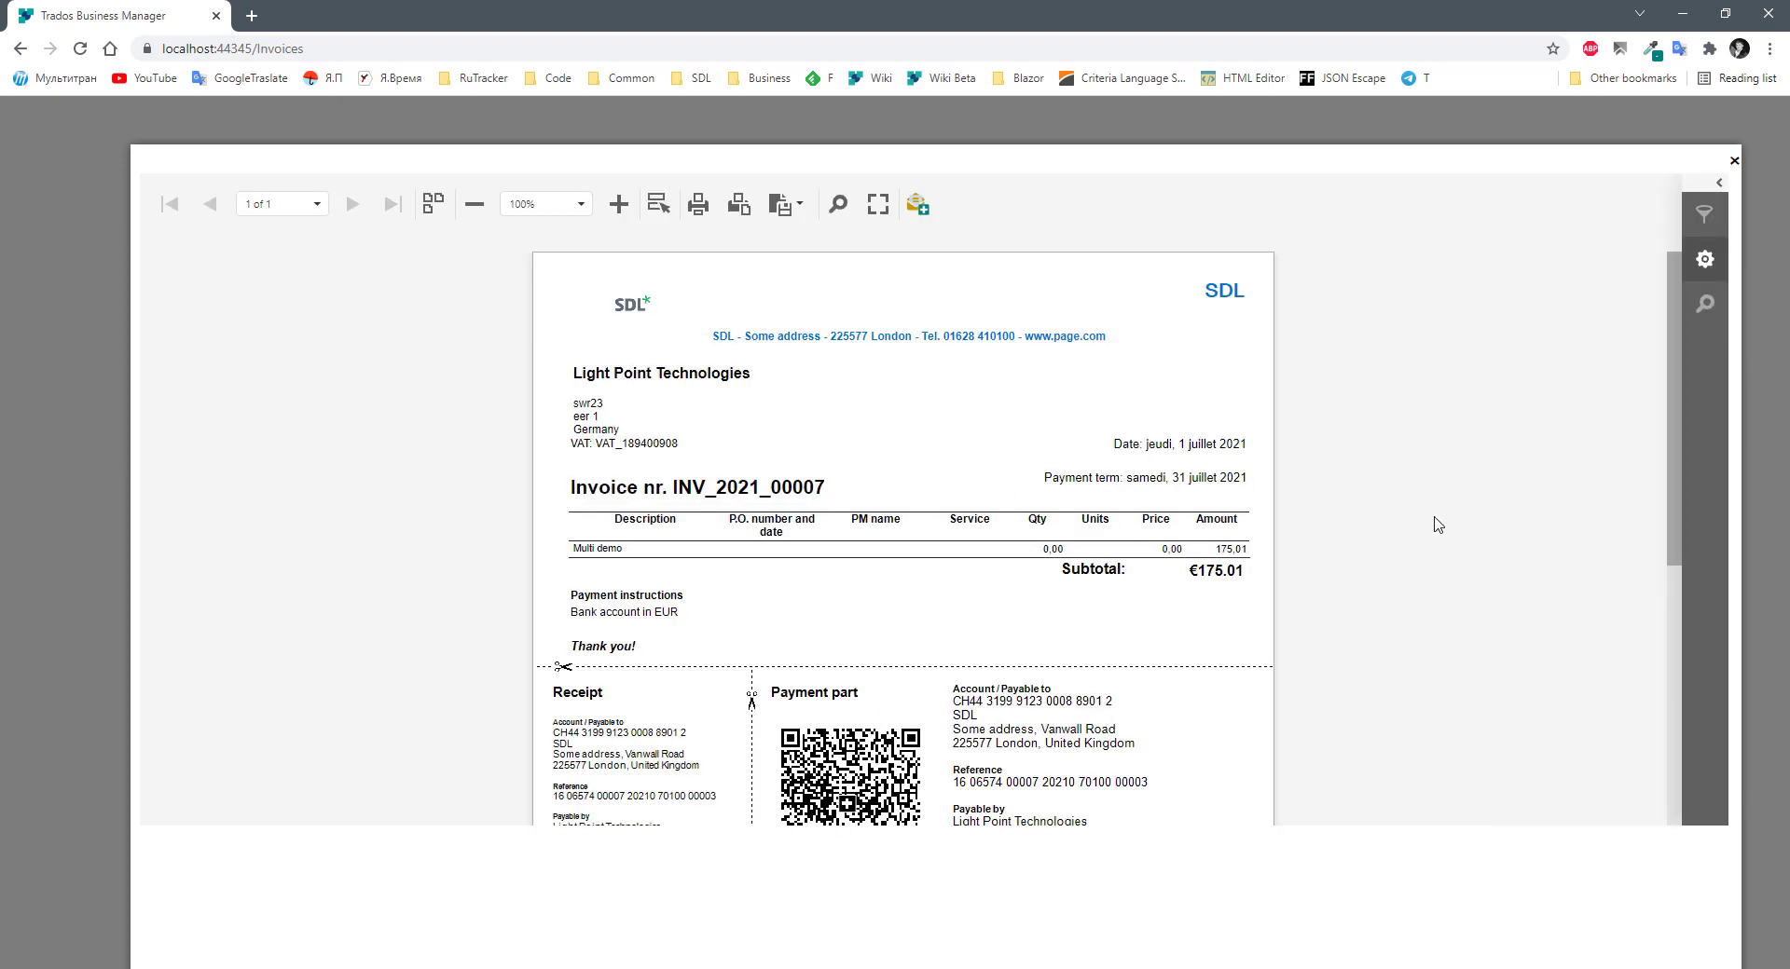
Examine the invoice preview's receipt, QR code and payment part, and close the preview.
{"action": "scroll", "coordinate": [1092, 421], "scroll_direction": "down", "scroll_amount": 4}
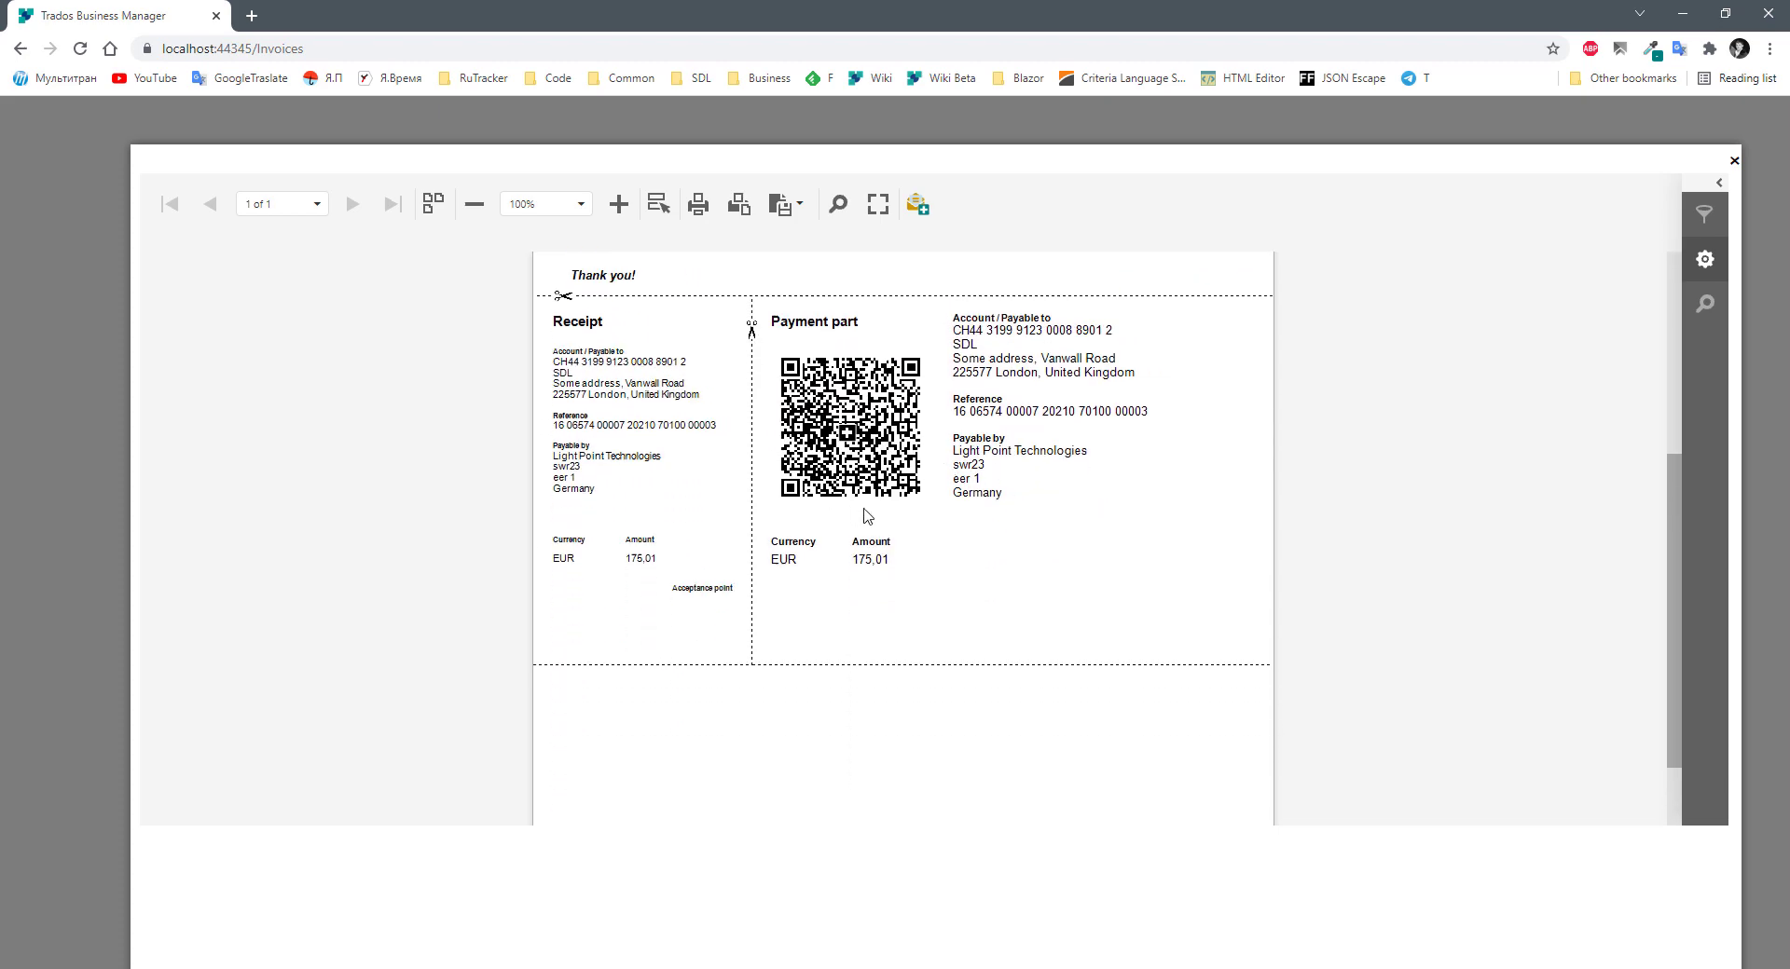
{"action": "scroll", "coordinate": [863, 518], "scroll_direction": "up", "scroll_amount": 1}
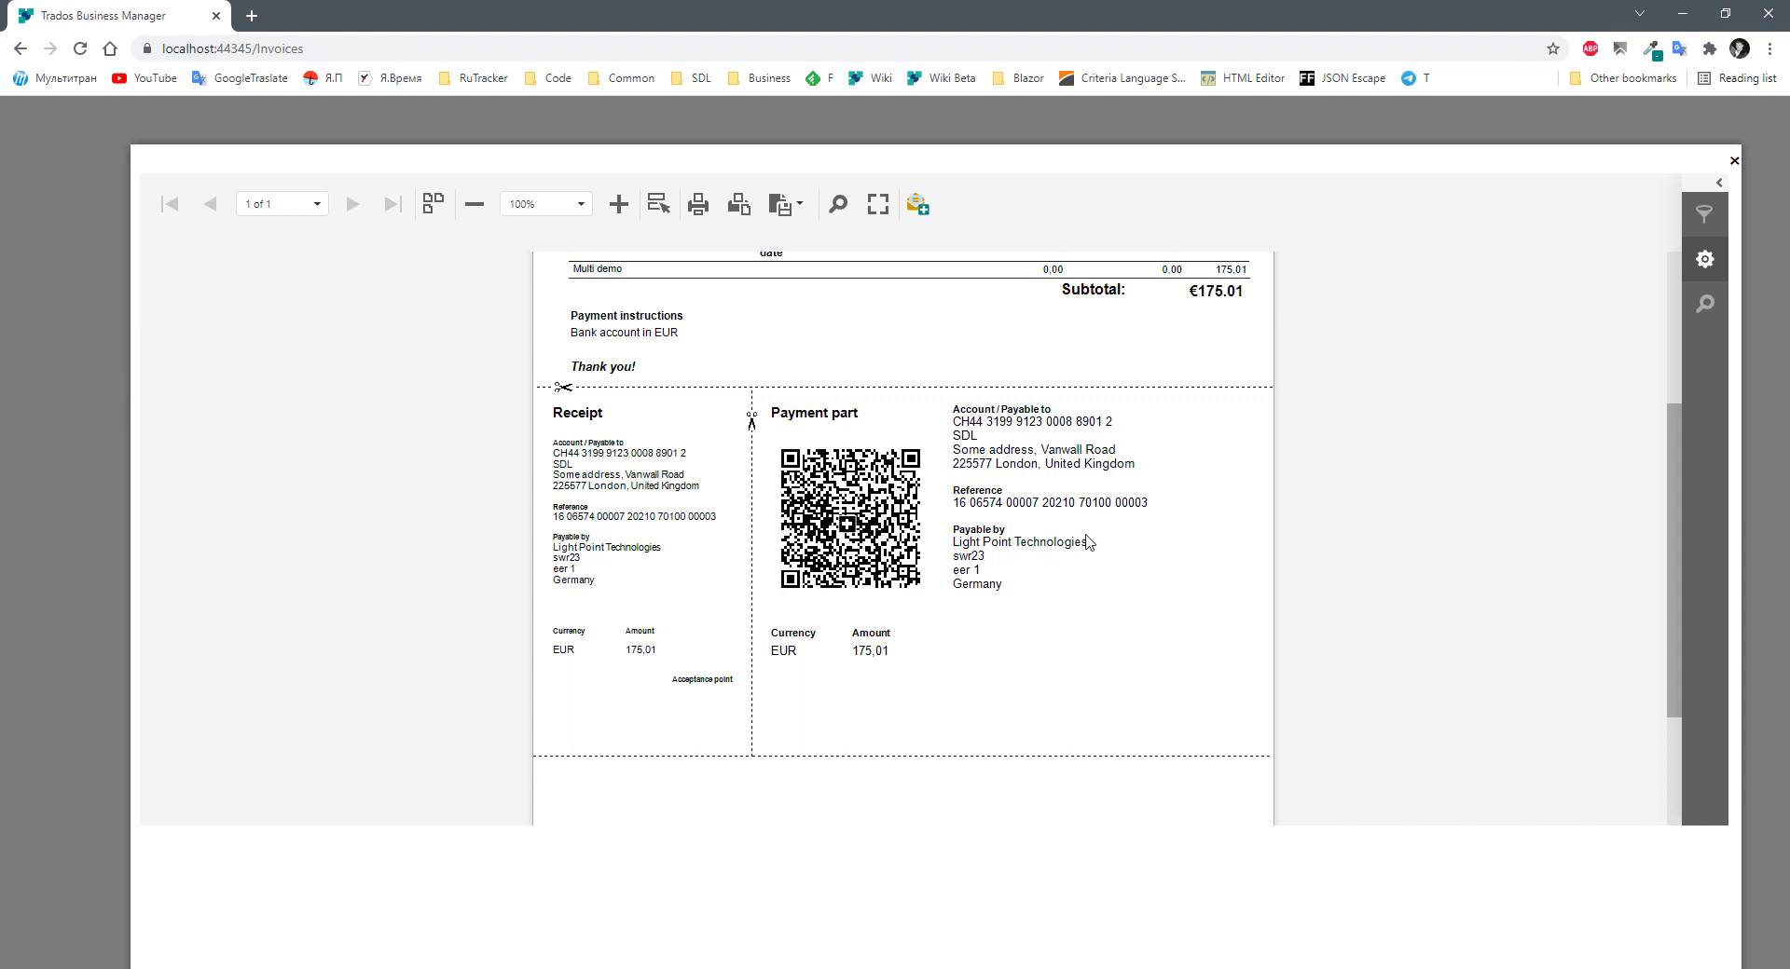
{"action": "scroll", "coordinate": [1165, 597], "scroll_direction": "down", "scroll_amount": 2}
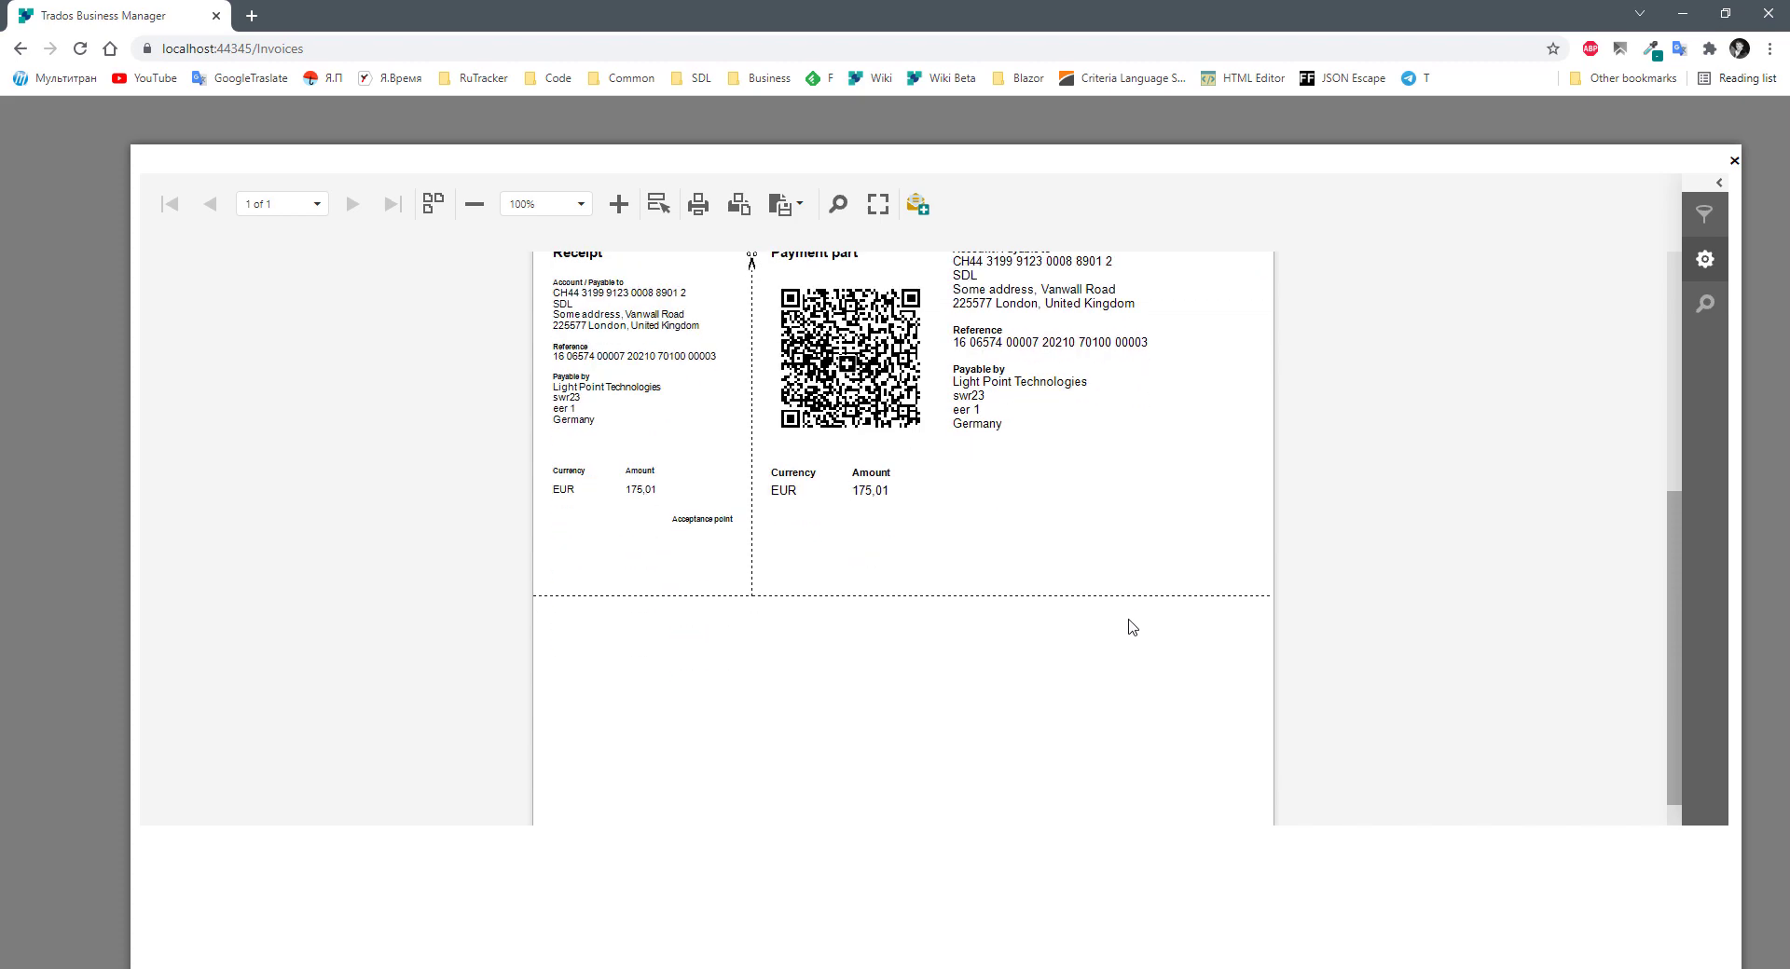
{"action": "scroll", "coordinate": [1130, 623], "scroll_direction": "up", "scroll_amount": 3}
{"action": "scroll", "coordinate": [1131, 615], "scroll_direction": "up", "scroll_amount": 1}
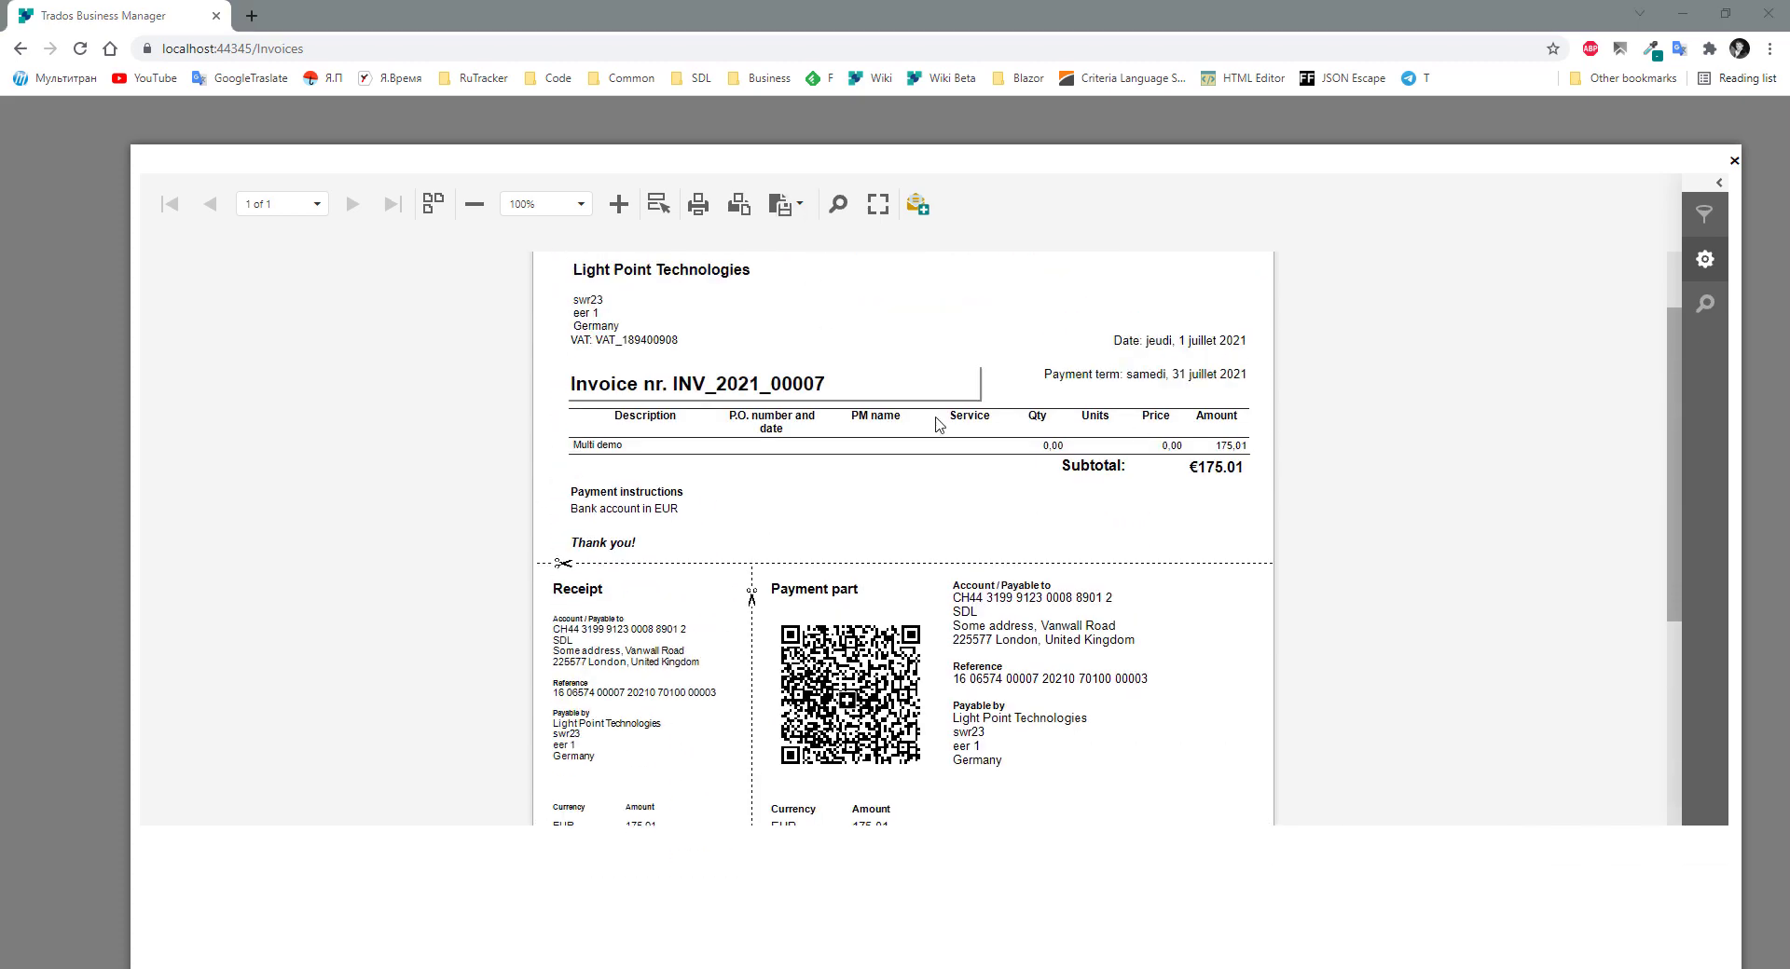
{"action": "scroll", "coordinate": [1116, 613], "scroll_direction": "down", "scroll_amount": 4}
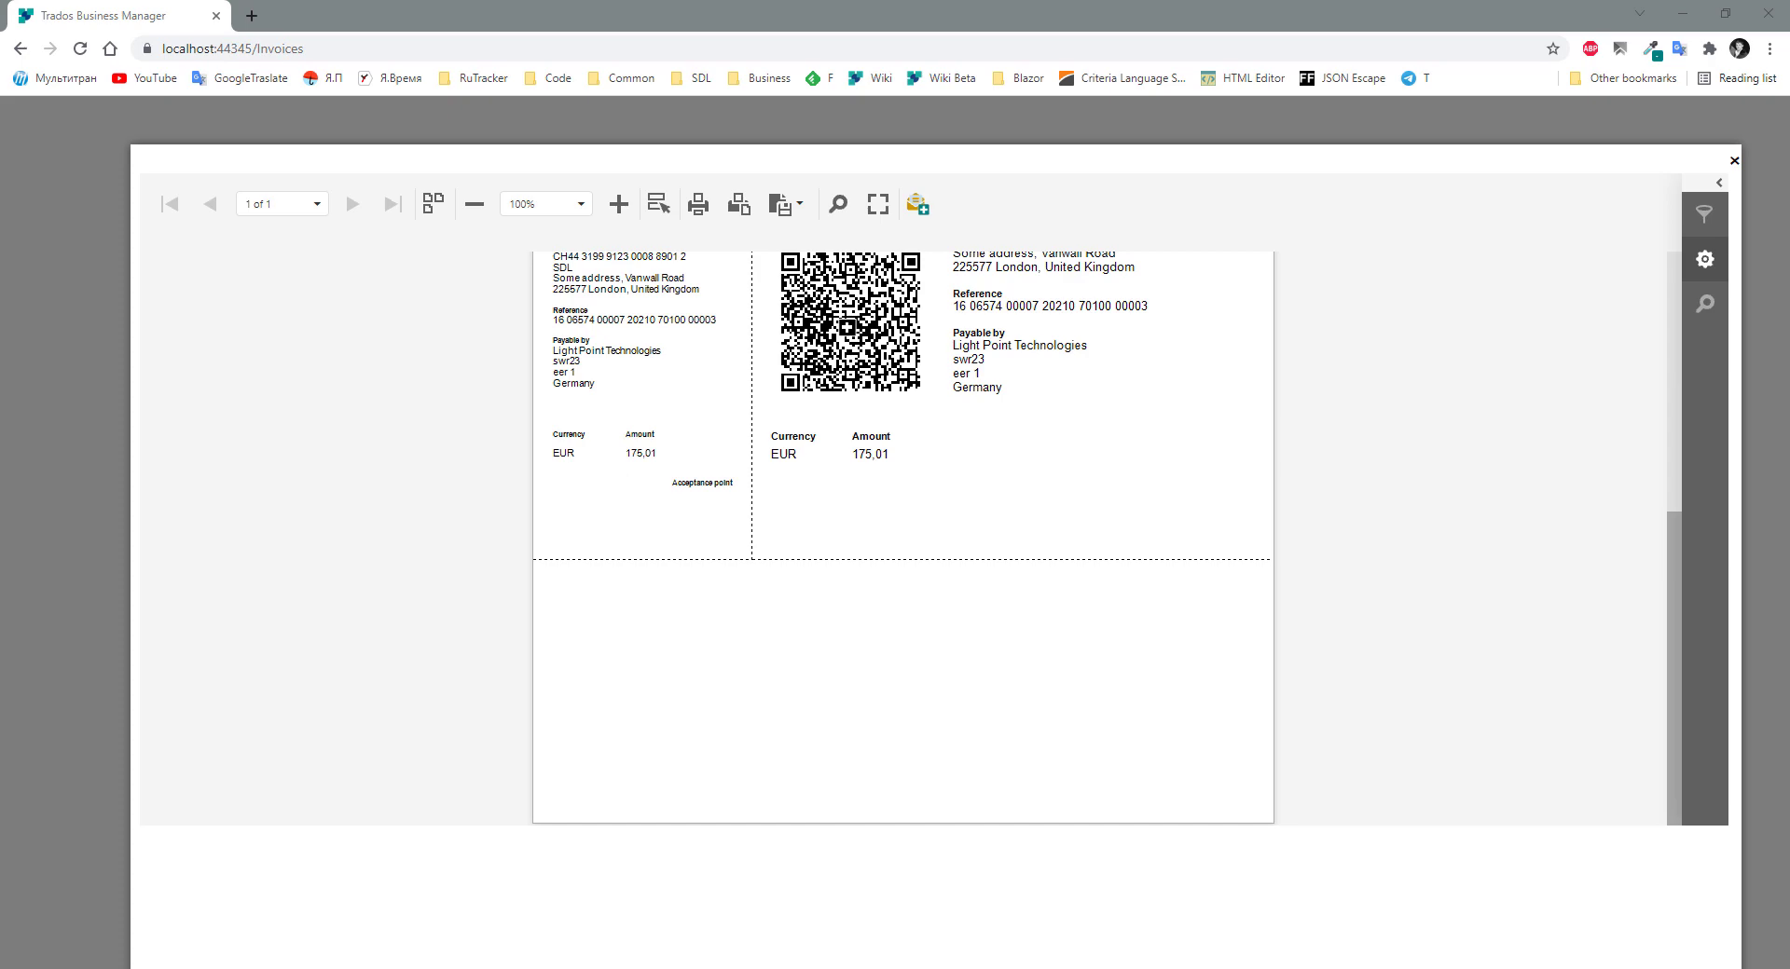
{"action": "left_click", "coordinate": [15, 431]}
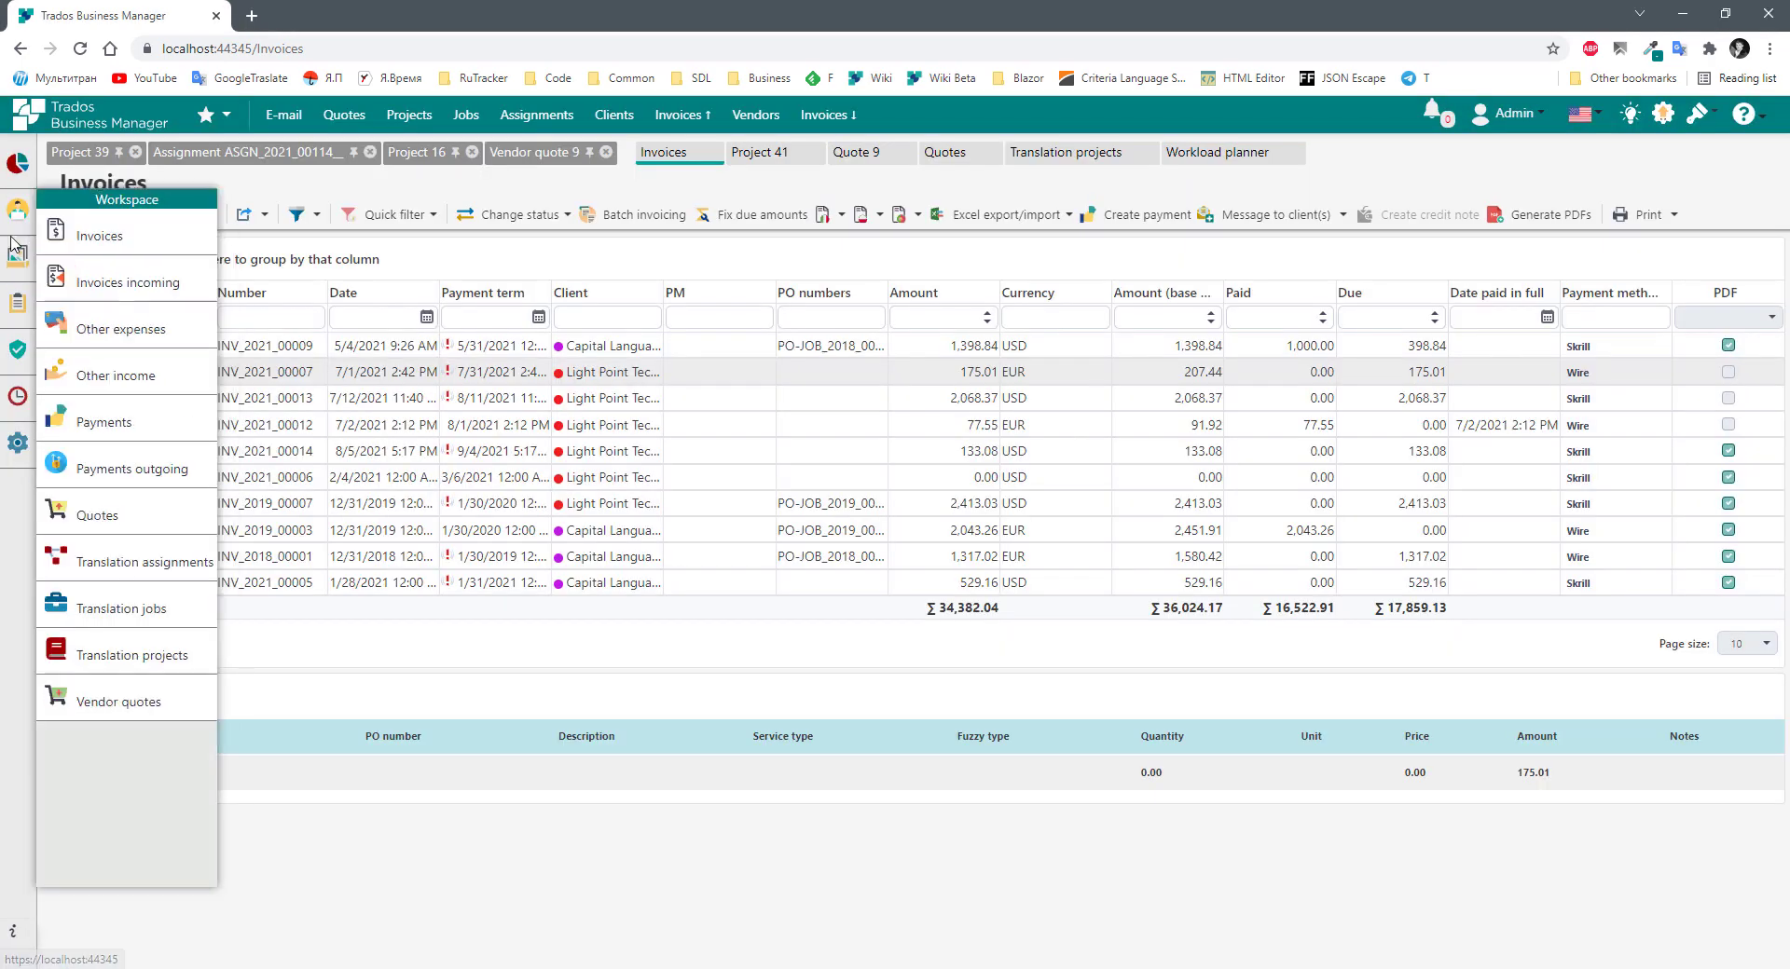
Open the Message templates list from the reference data.
{"action": "mouse_move", "coordinate": [22, 258]}
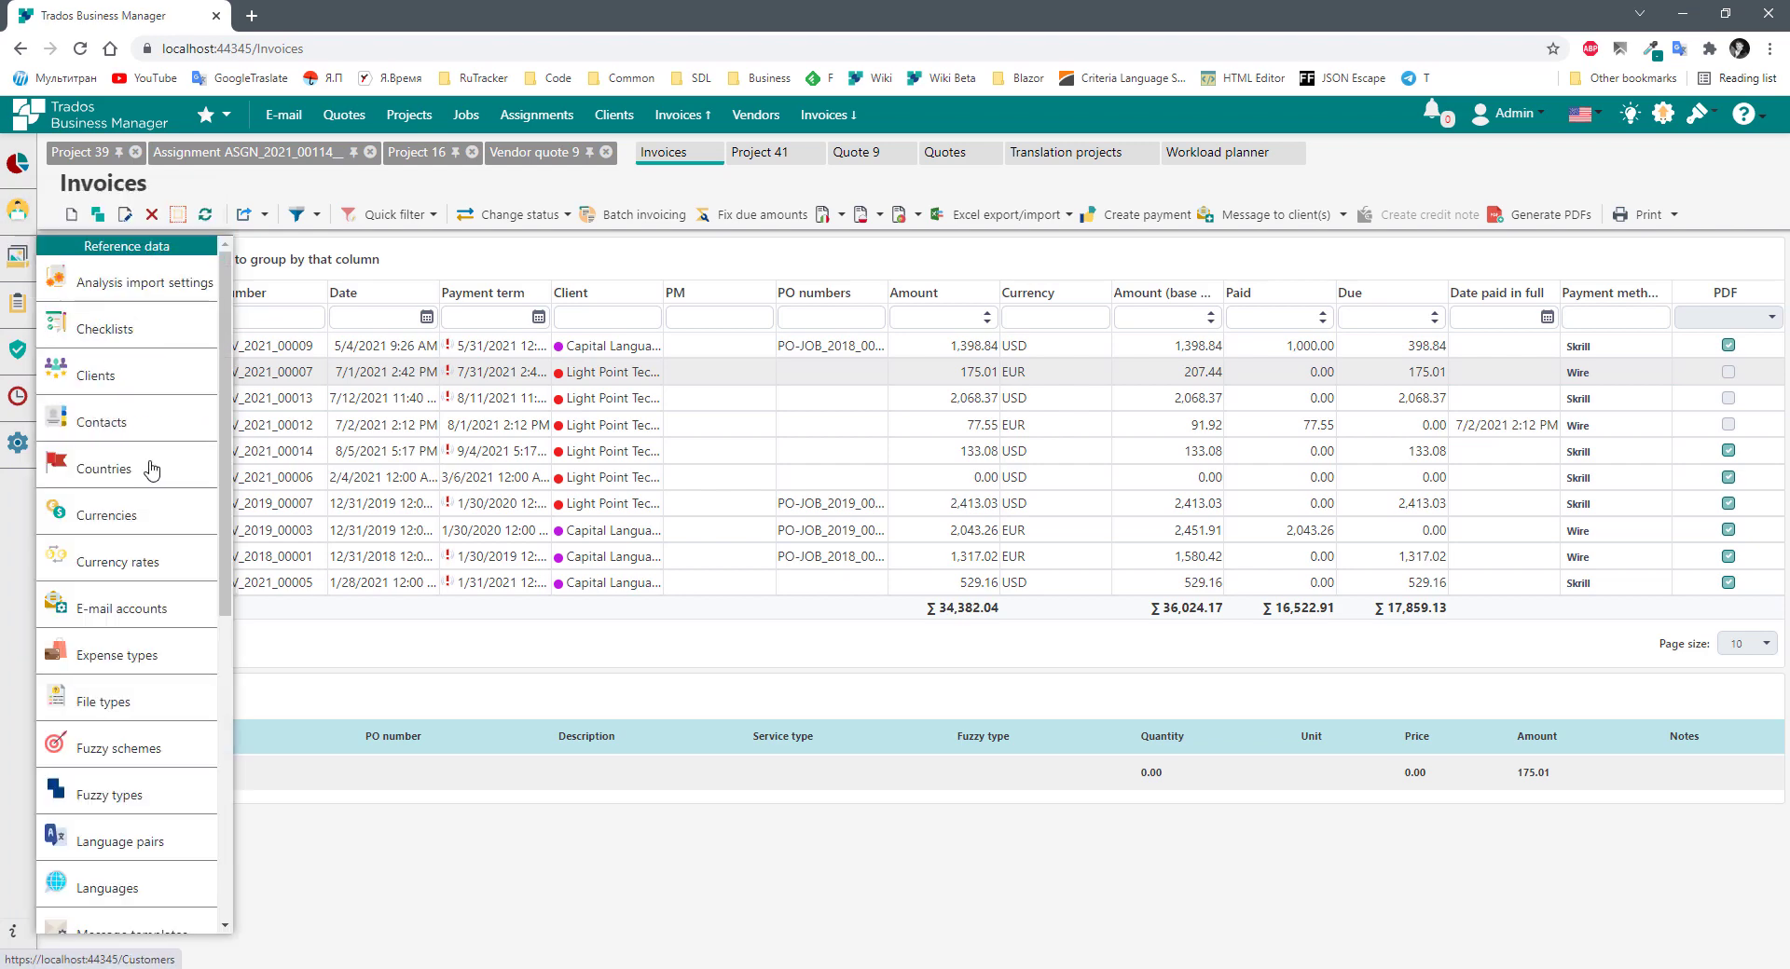
{"action": "scroll", "coordinate": [142, 615], "scroll_direction": "down", "scroll_amount": 4}
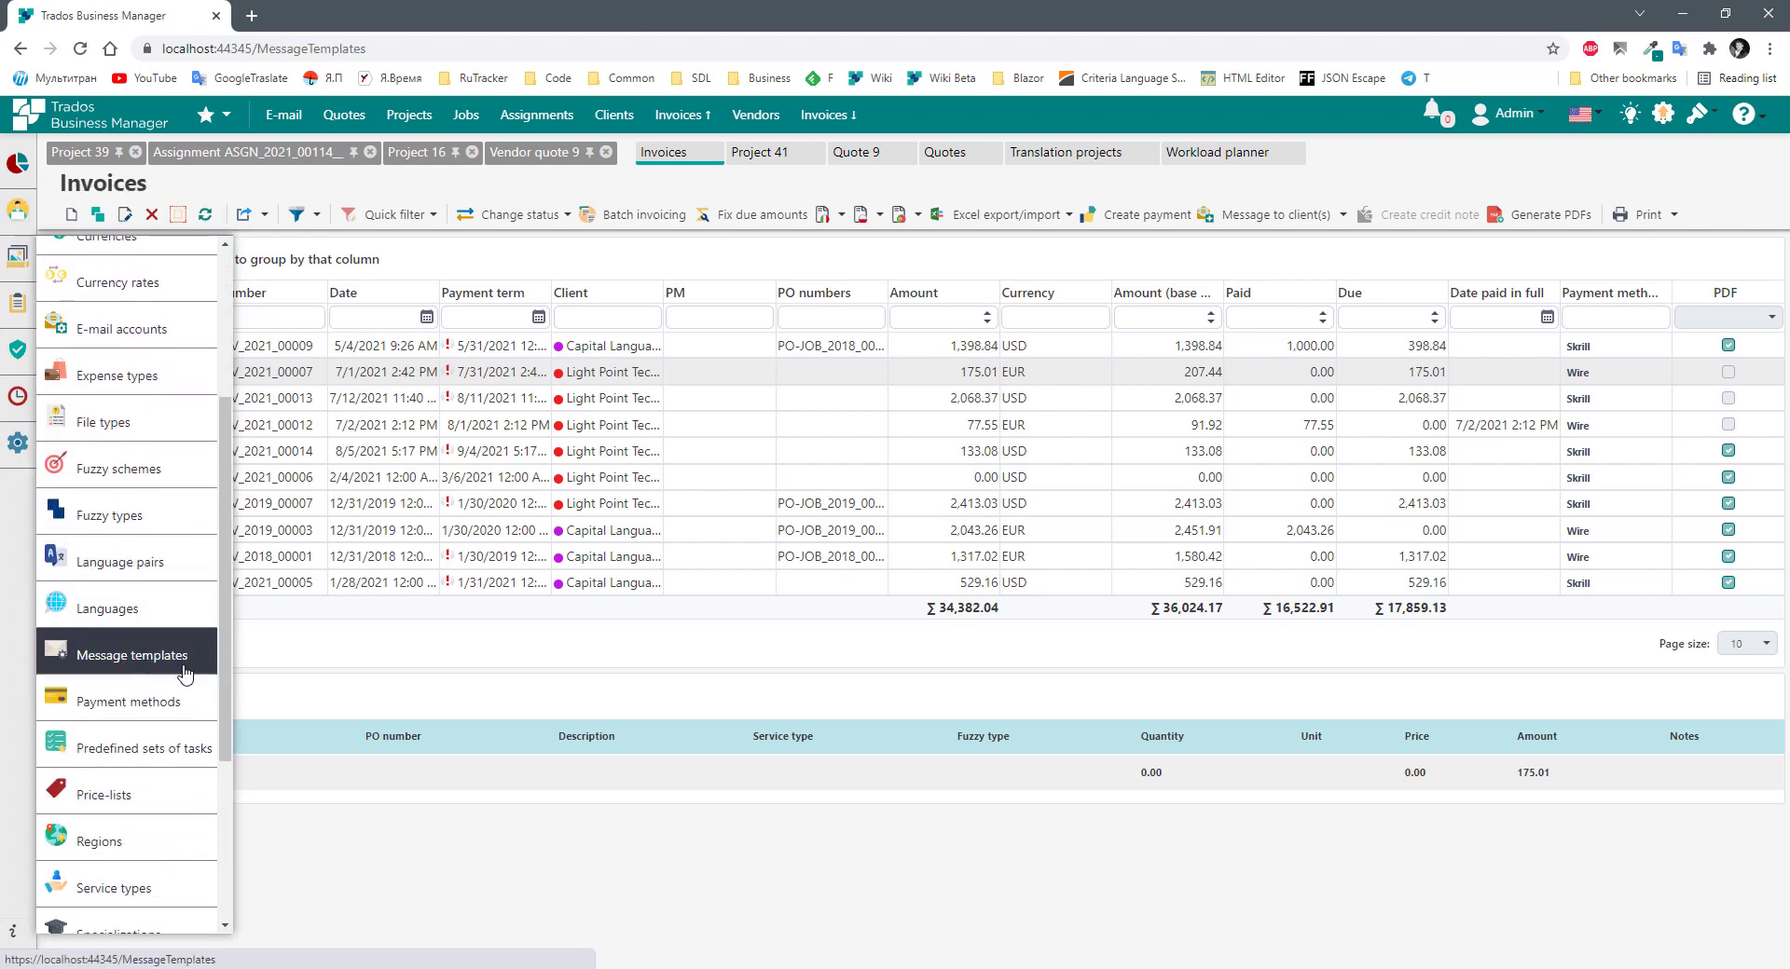
{"action": "left_click", "coordinate": [139, 678]}
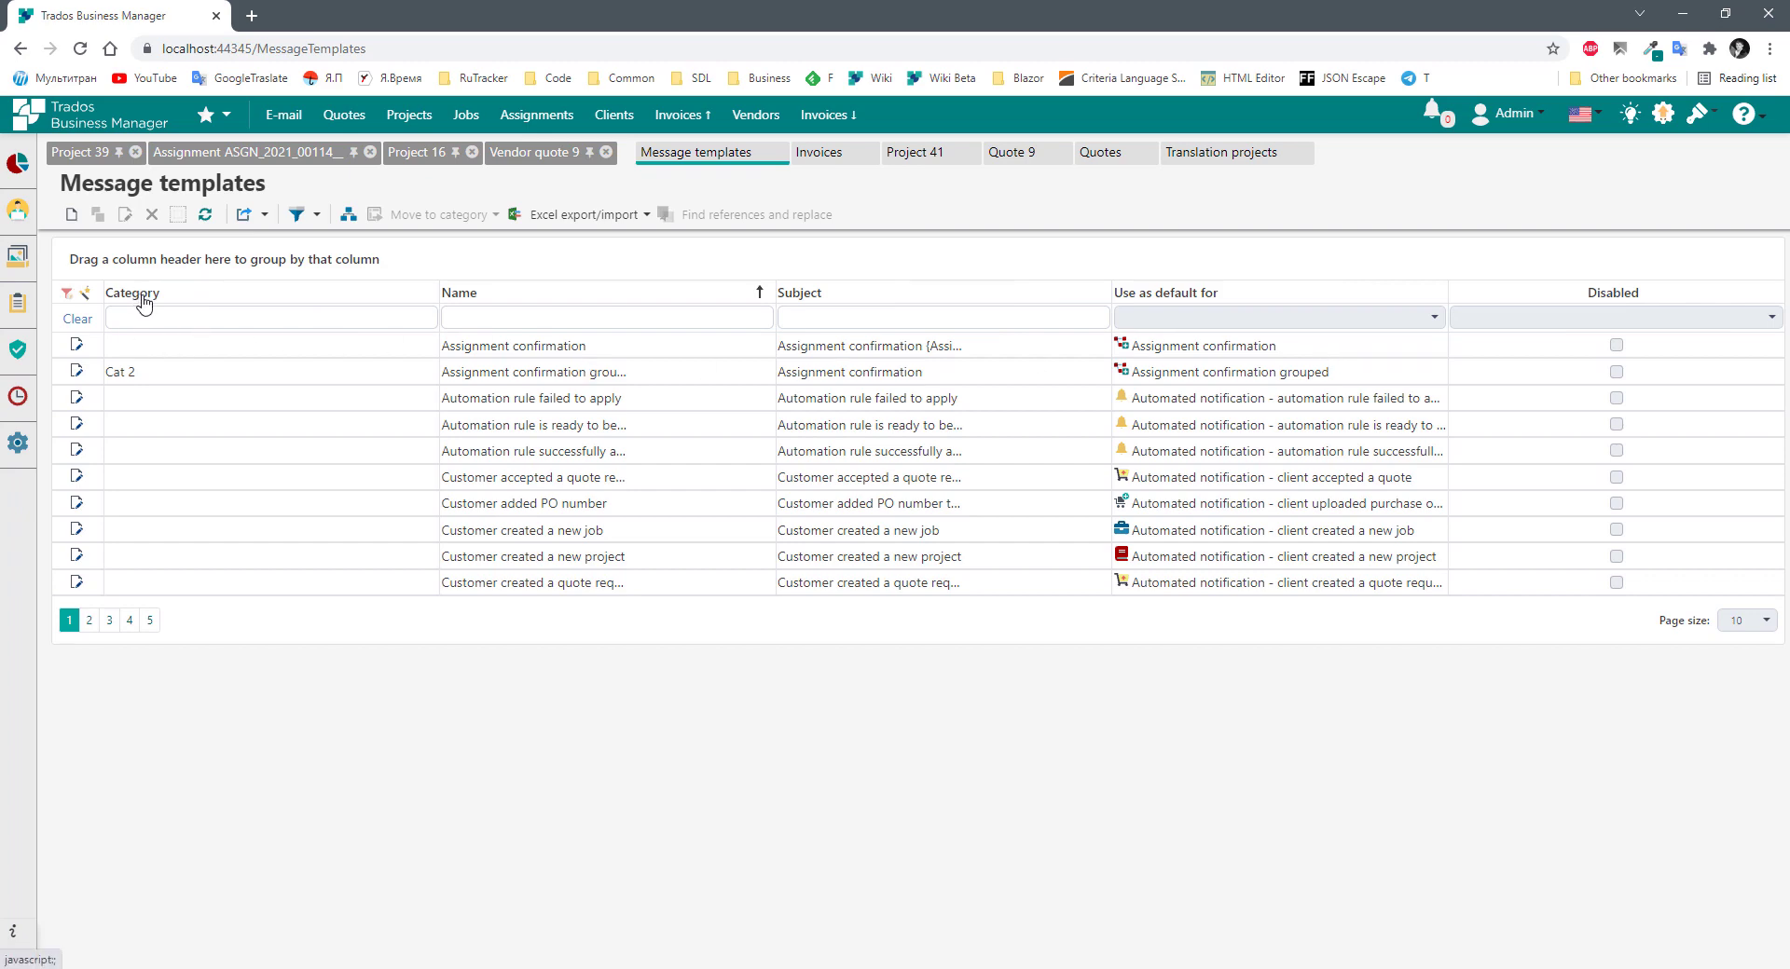
View the move-to-category choices for the Assignment confirmation grouped template and open the notification categories list.
{"action": "left_click", "coordinate": [299, 366]}
{"action": "left_click", "coordinate": [436, 216]}
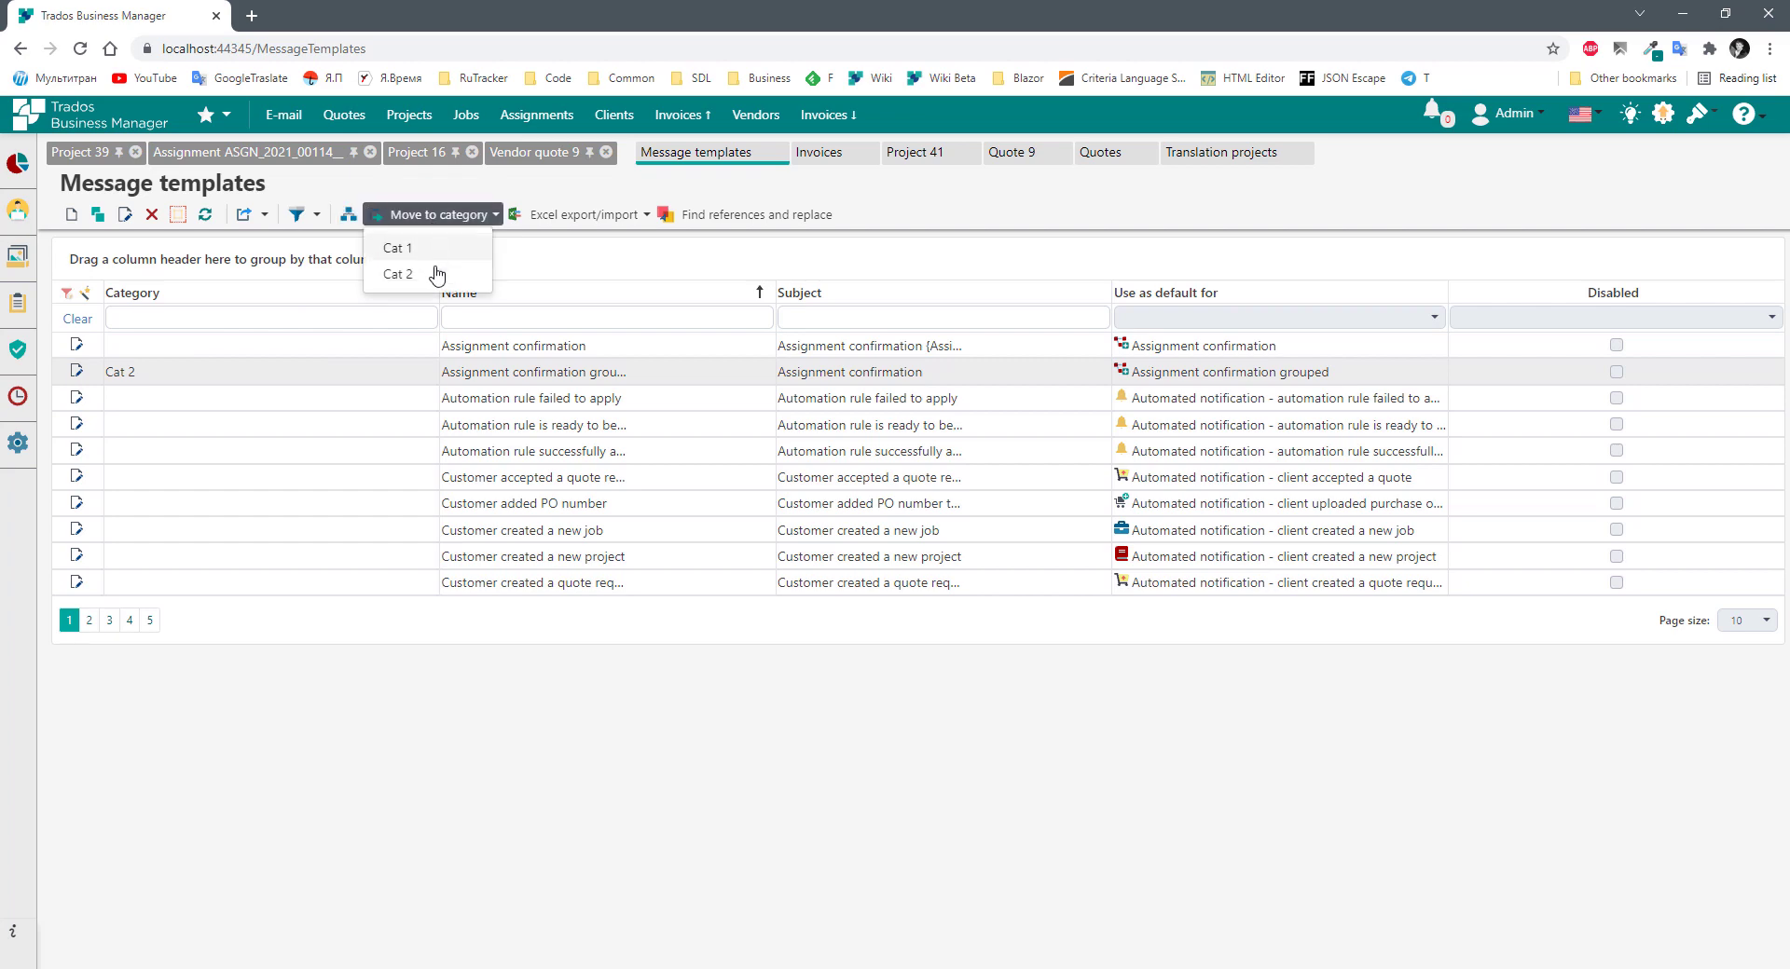
{"action": "left_click", "coordinate": [438, 216]}
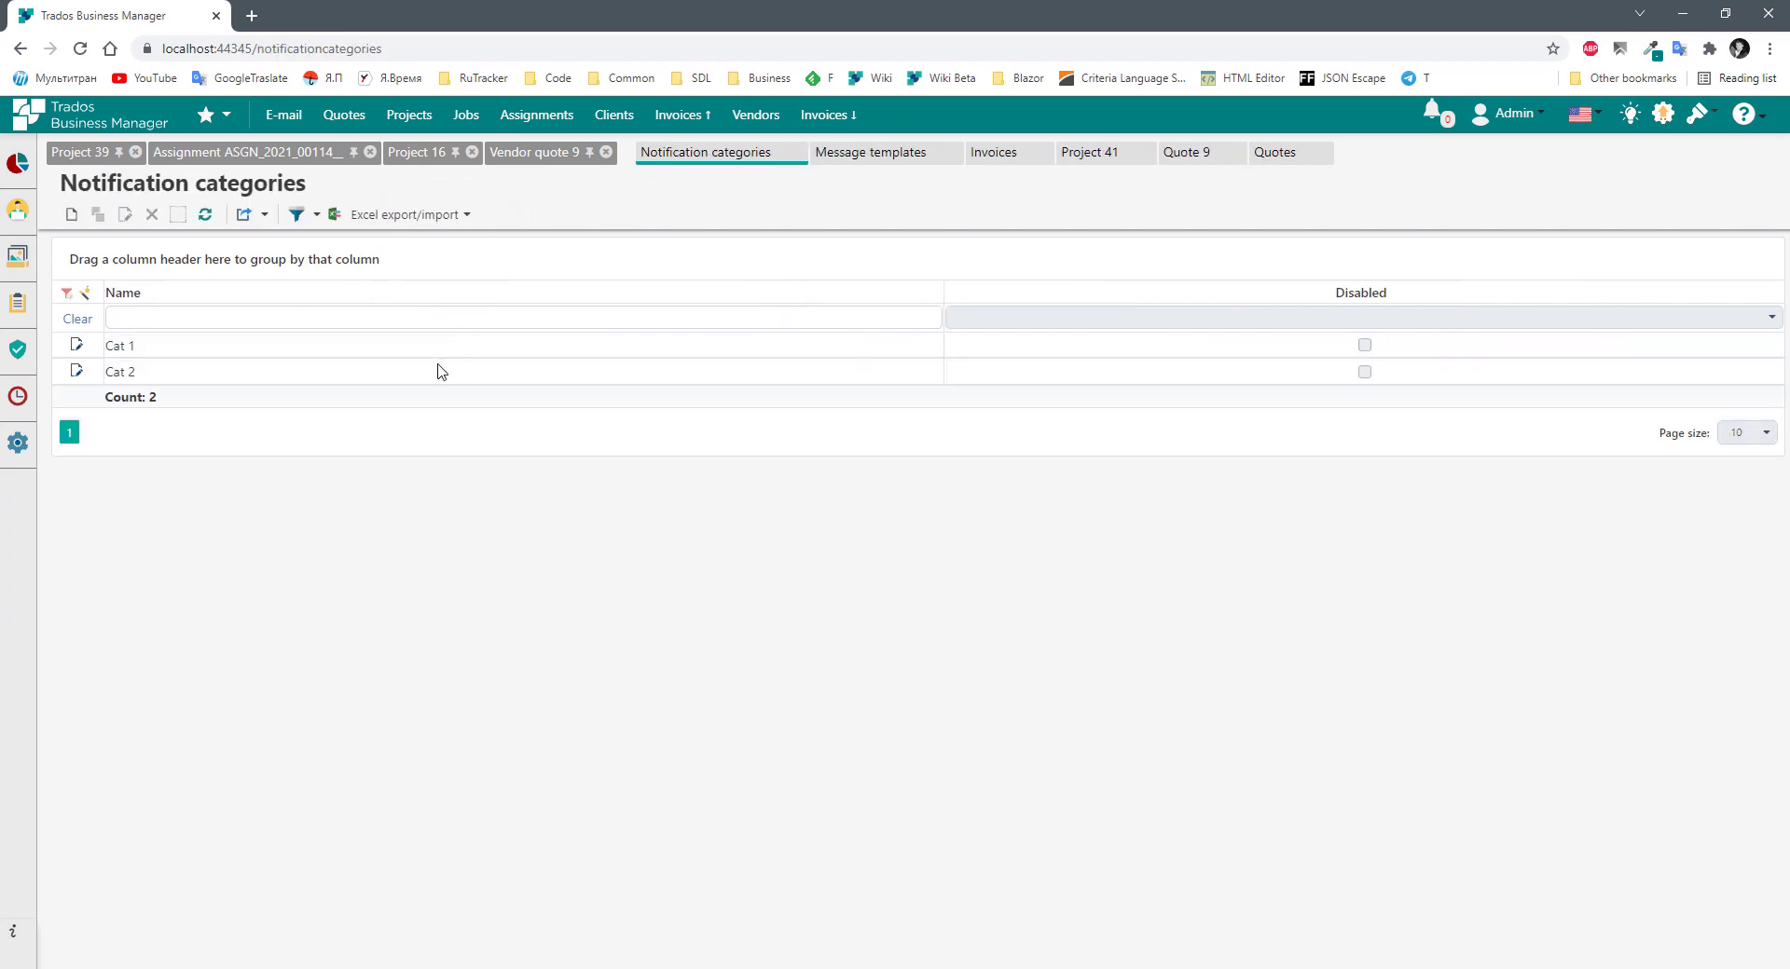
Return from the notification categories to the message templates, and open the Admin user's notification settings from the Users list.
{"action": "left_click", "coordinate": [169, 371]}
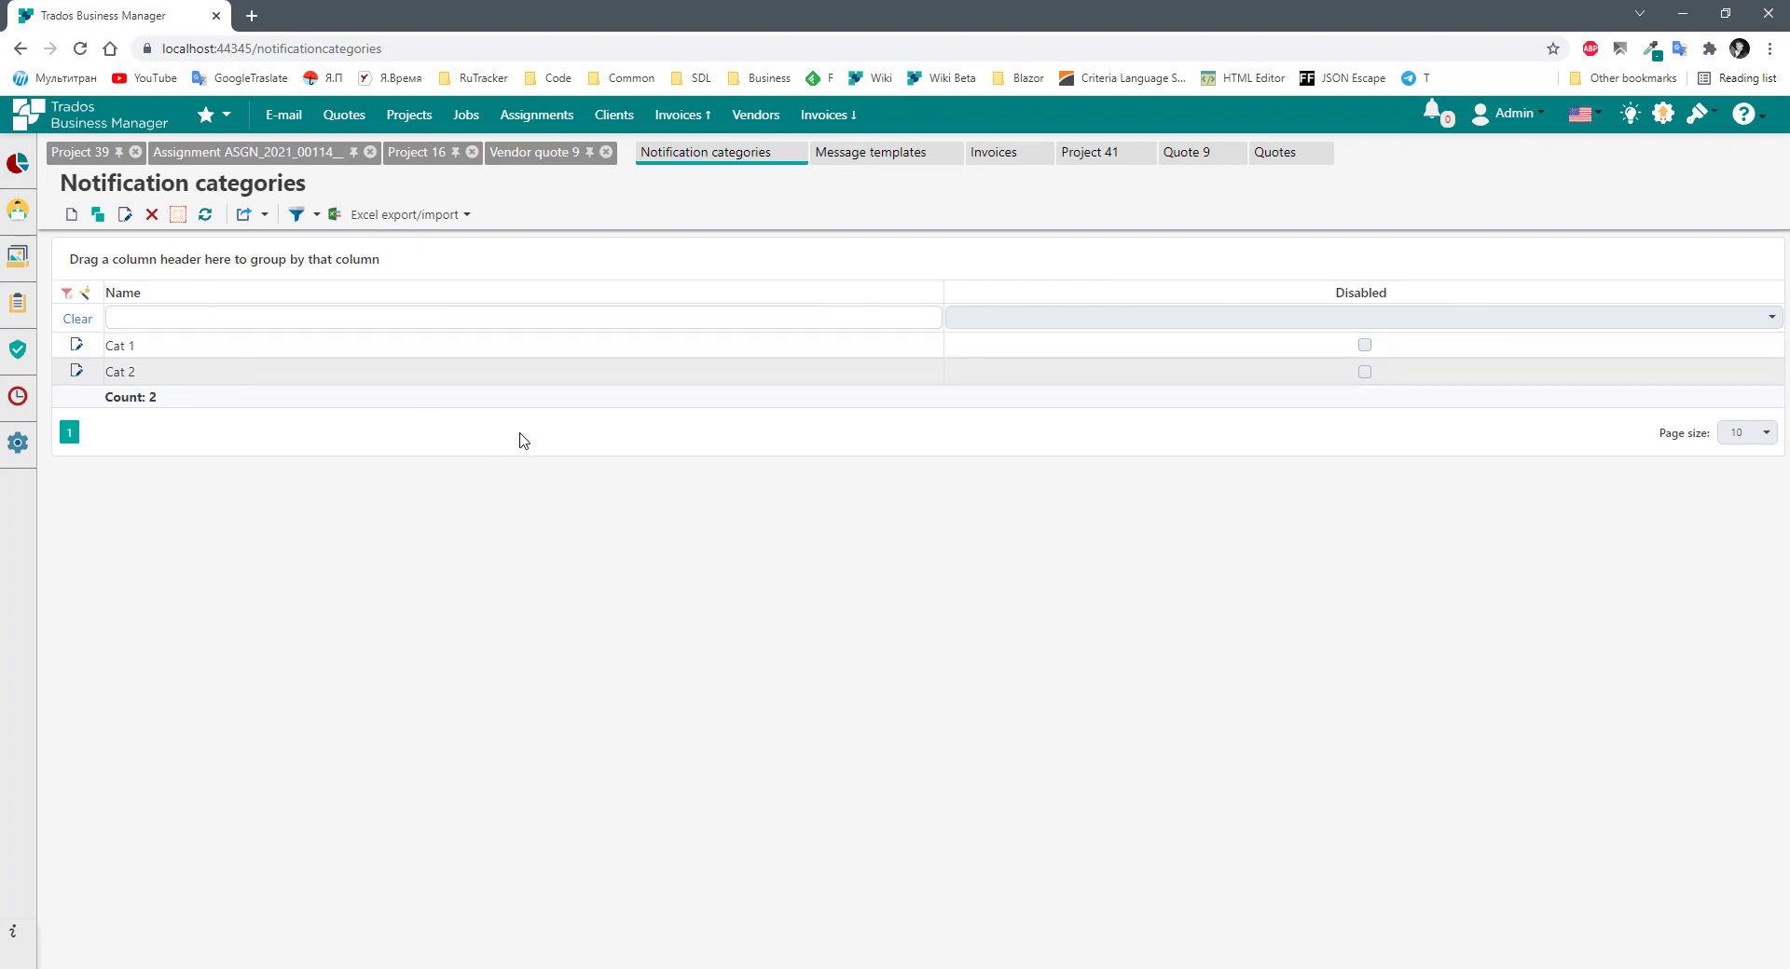
{"action": "left_click", "coordinate": [847, 157]}
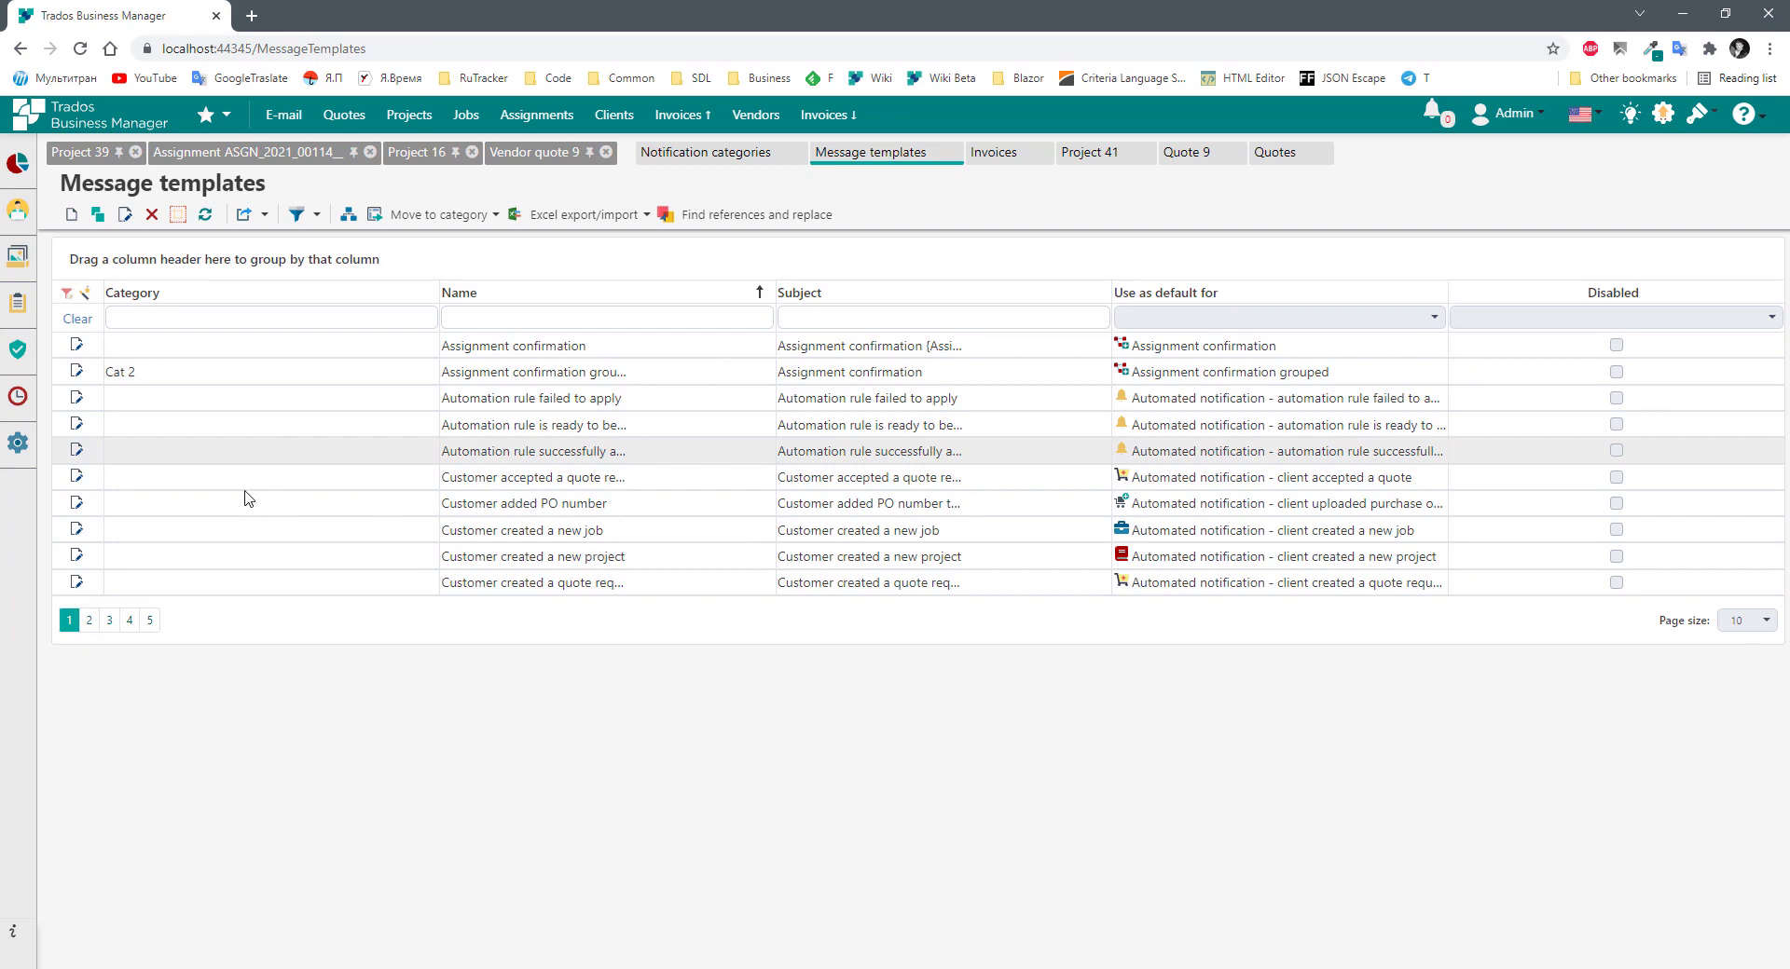
{"action": "mouse_move", "coordinate": [18, 350]}
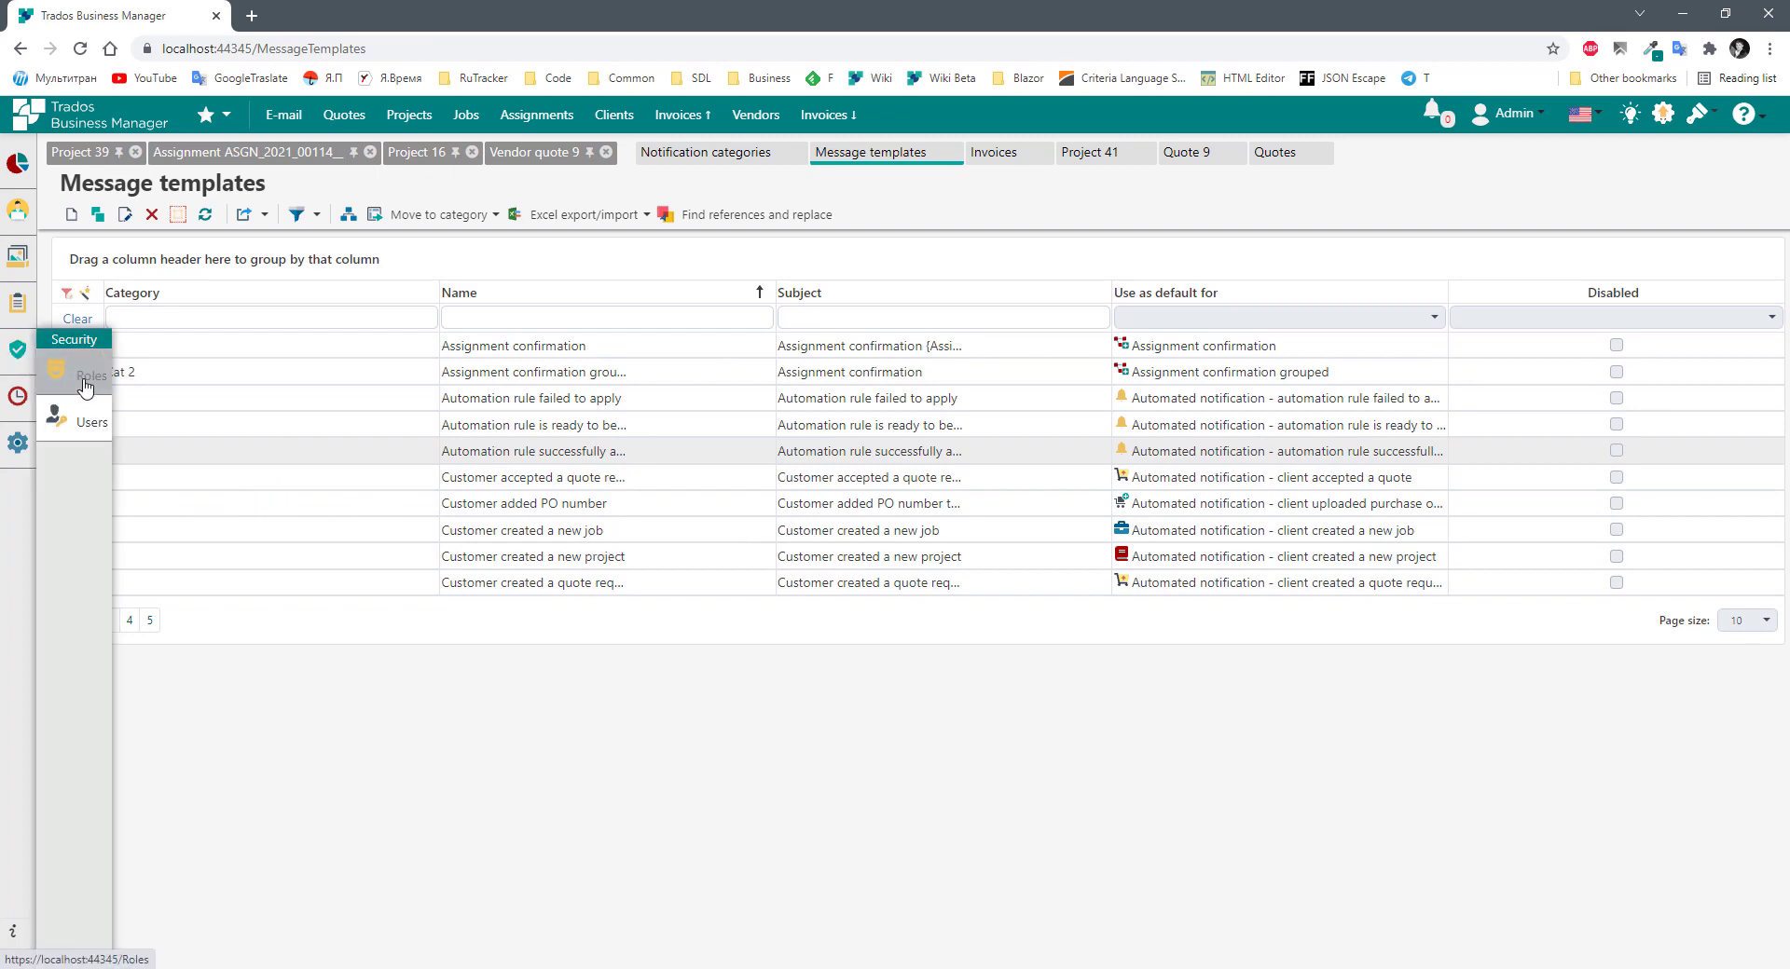
{"action": "left_click", "coordinate": [80, 424]}
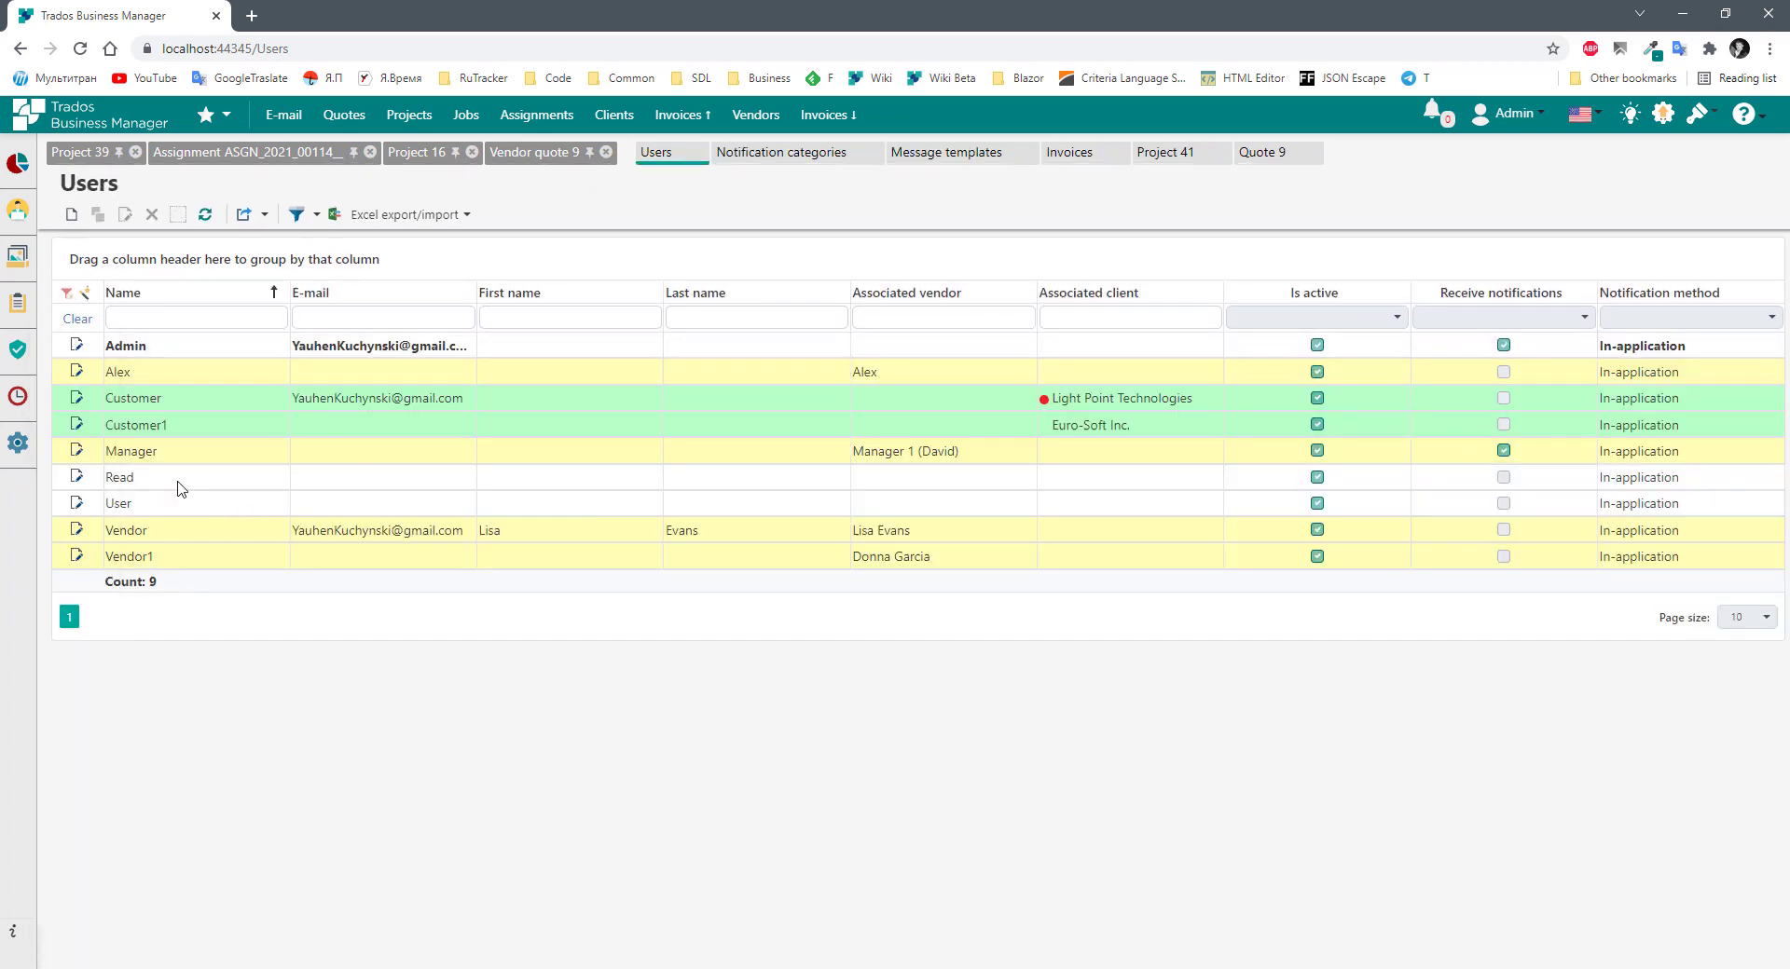
{"action": "left_click", "coordinate": [138, 345]}
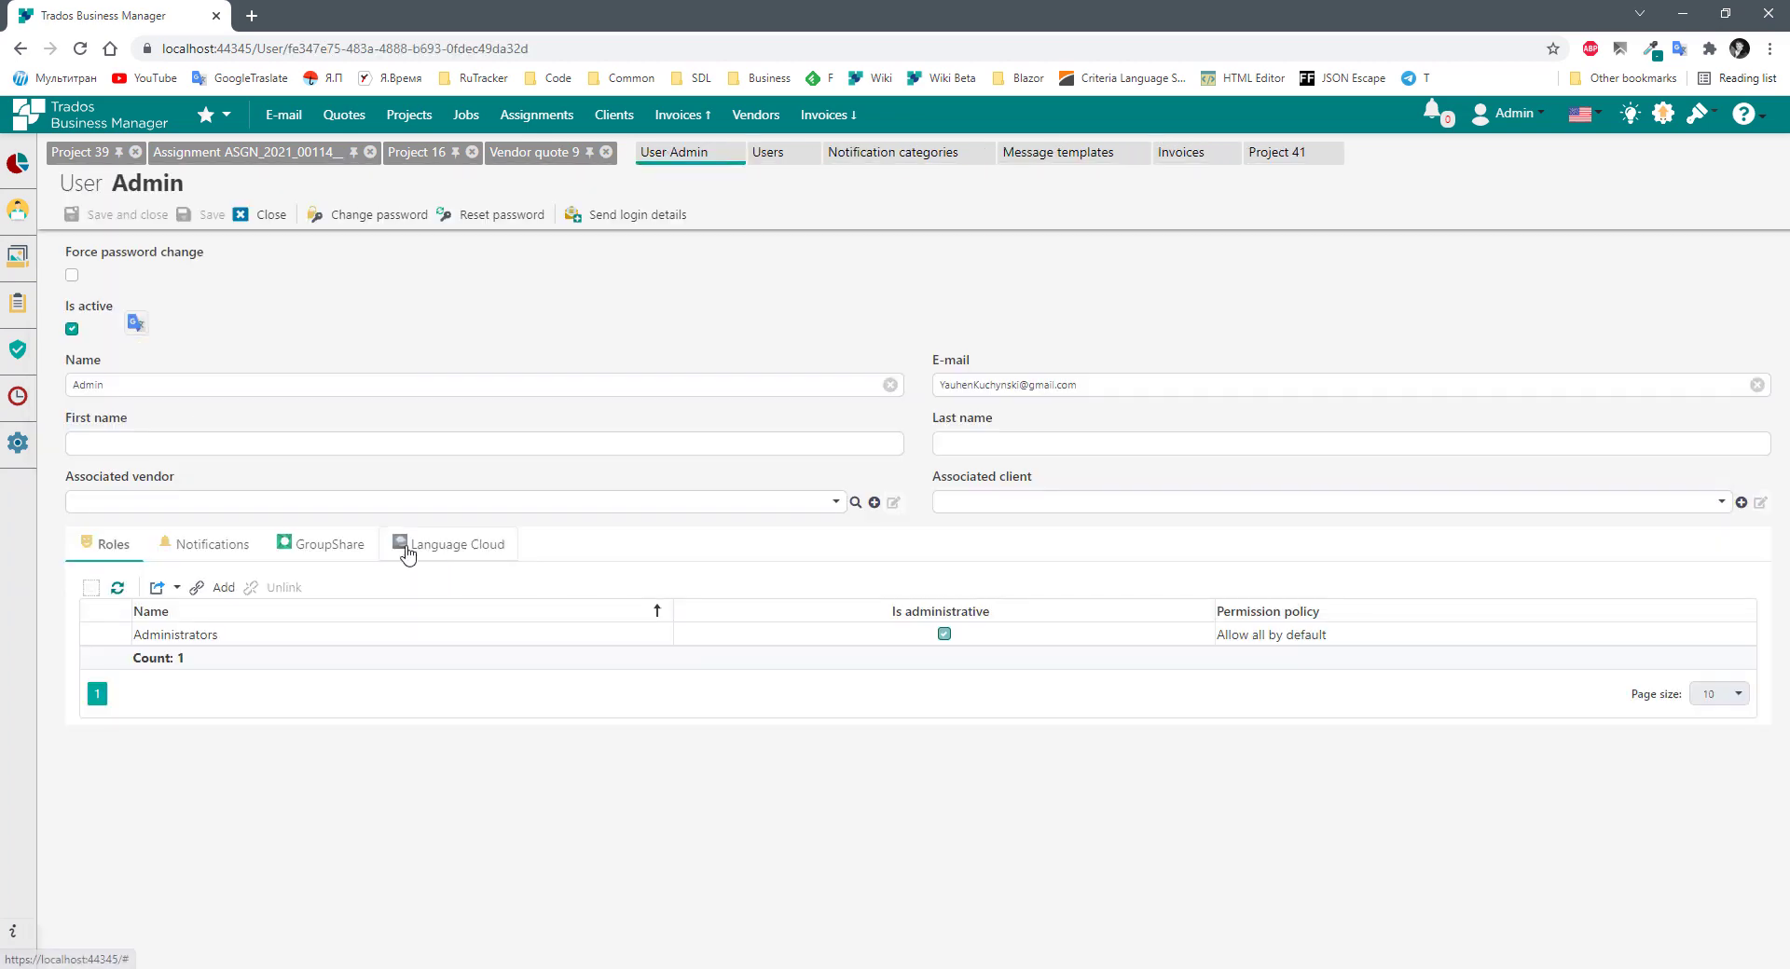
{"action": "left_click", "coordinate": [196, 546]}
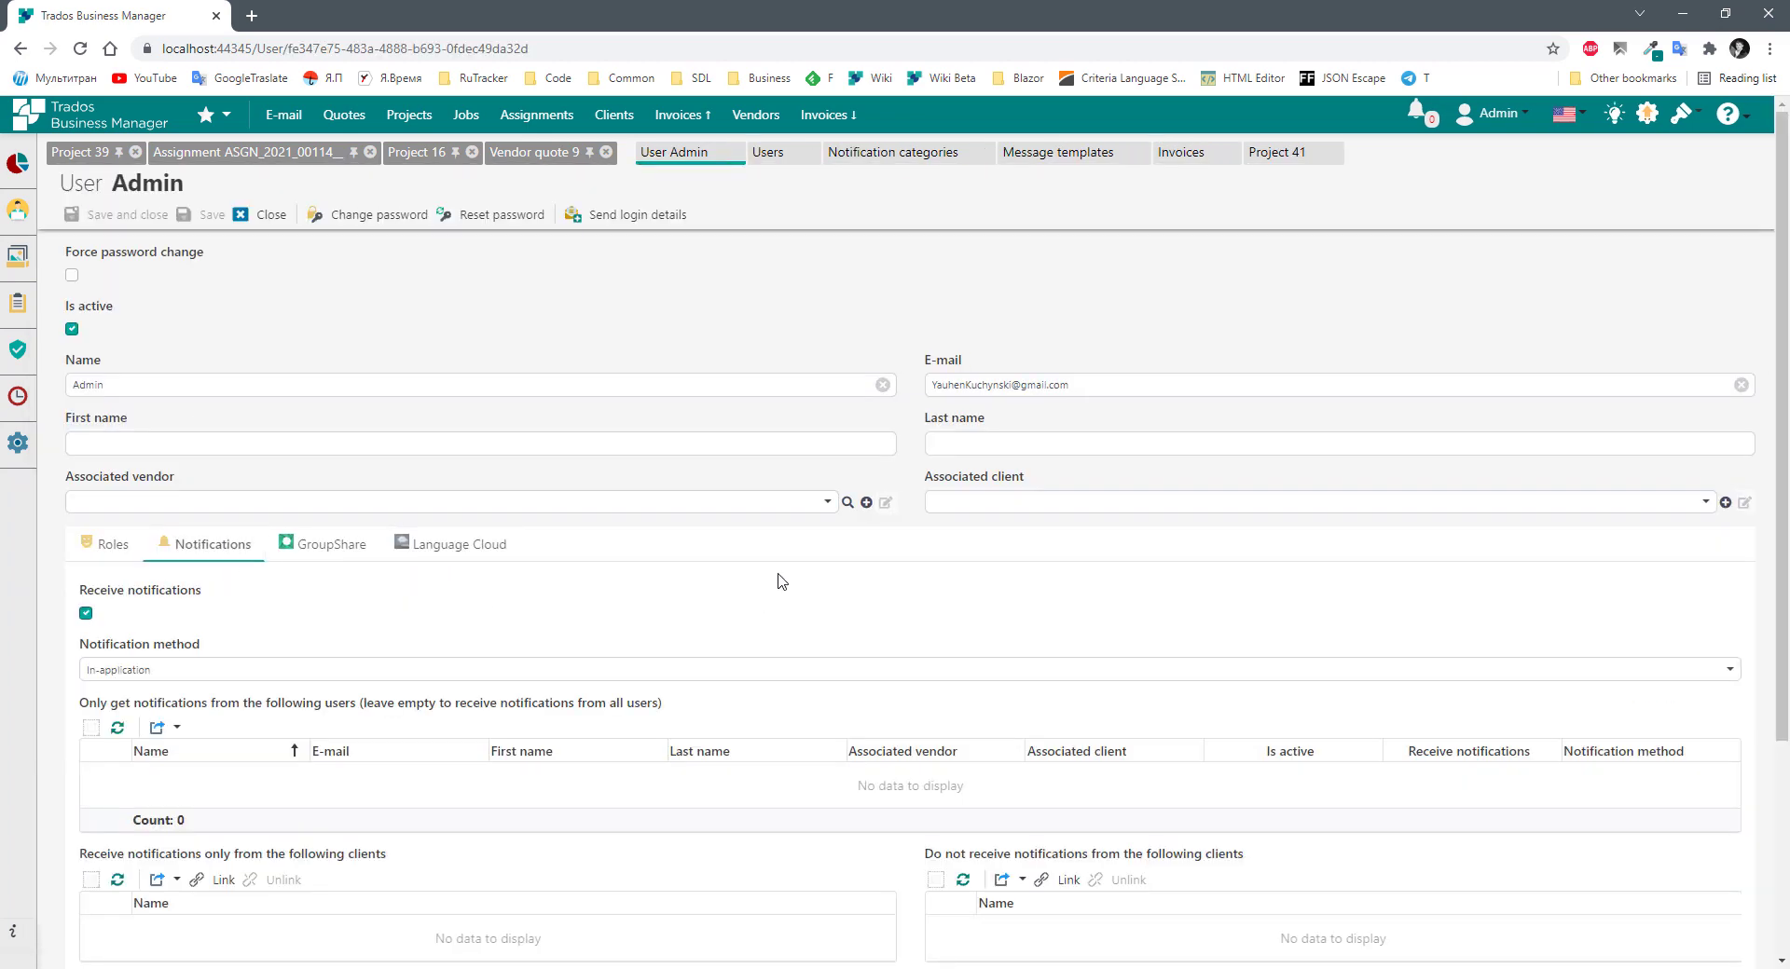
Examine the Admin user's notification restrictions, especially the lists of categories to receive from and not to receive from.
{"action": "scroll", "coordinate": [847, 571], "scroll_direction": "down", "scroll_amount": 3}
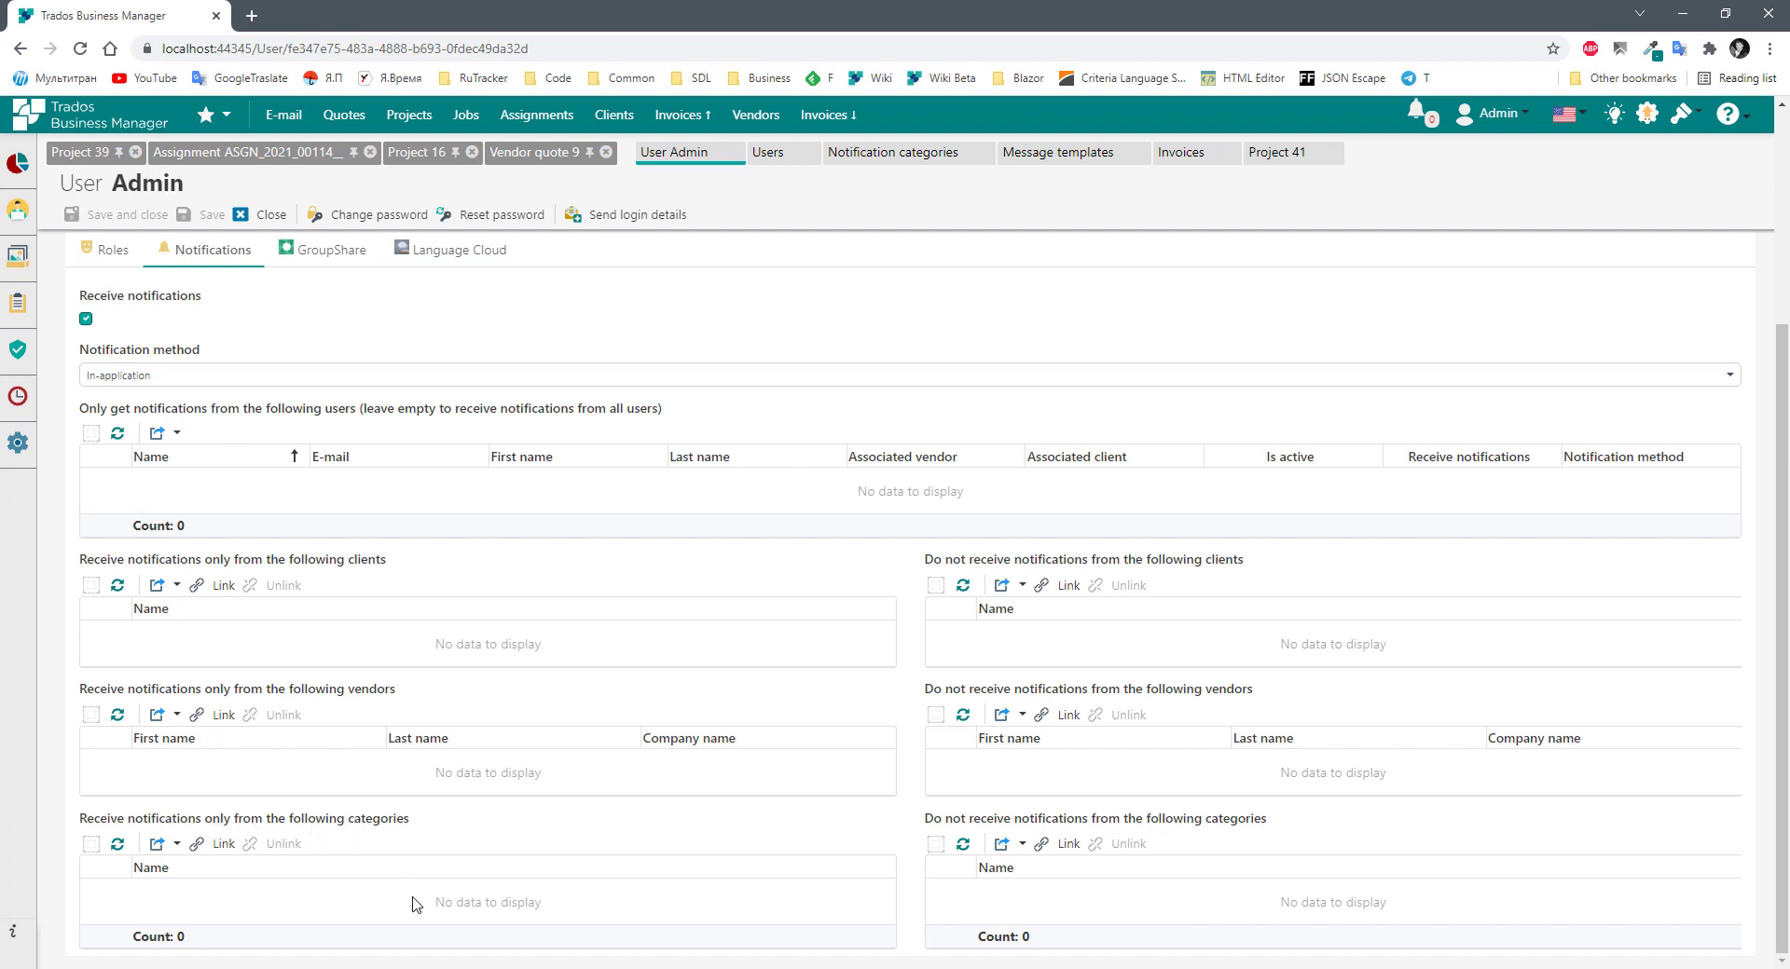
{"action": "scroll", "coordinate": [451, 679], "scroll_direction": "up", "scroll_amount": 3}
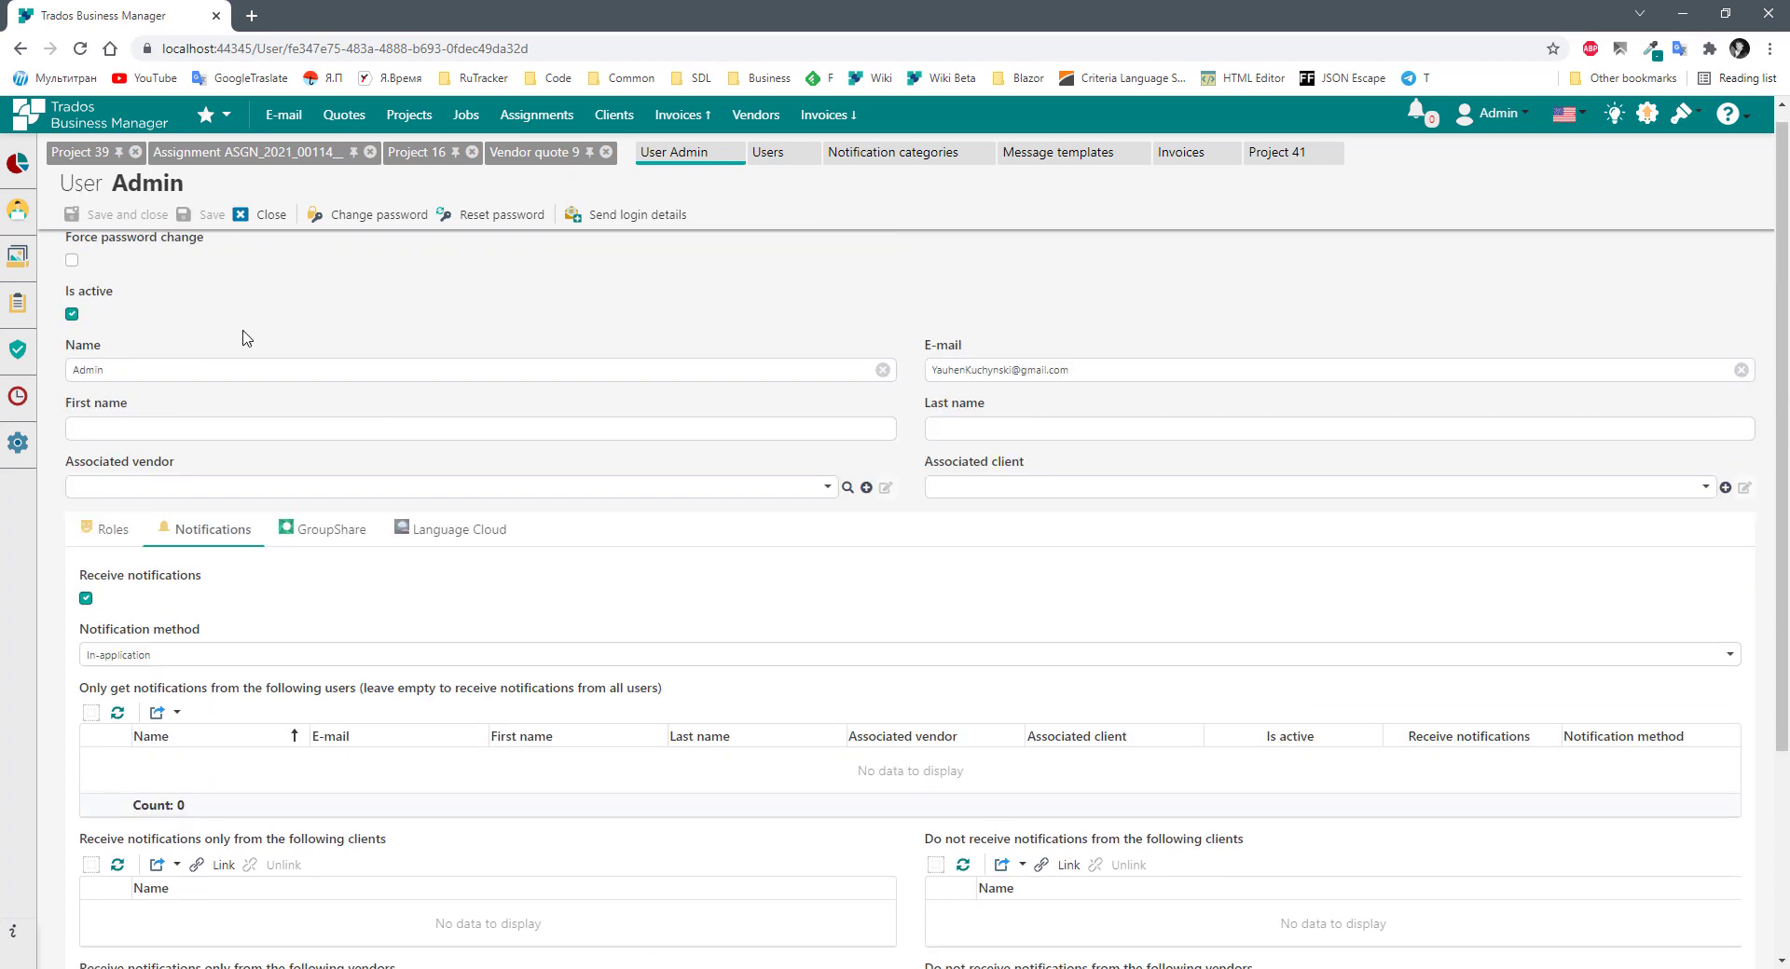
{"action": "scroll", "coordinate": [519, 623], "scroll_direction": "down", "scroll_amount": 3}
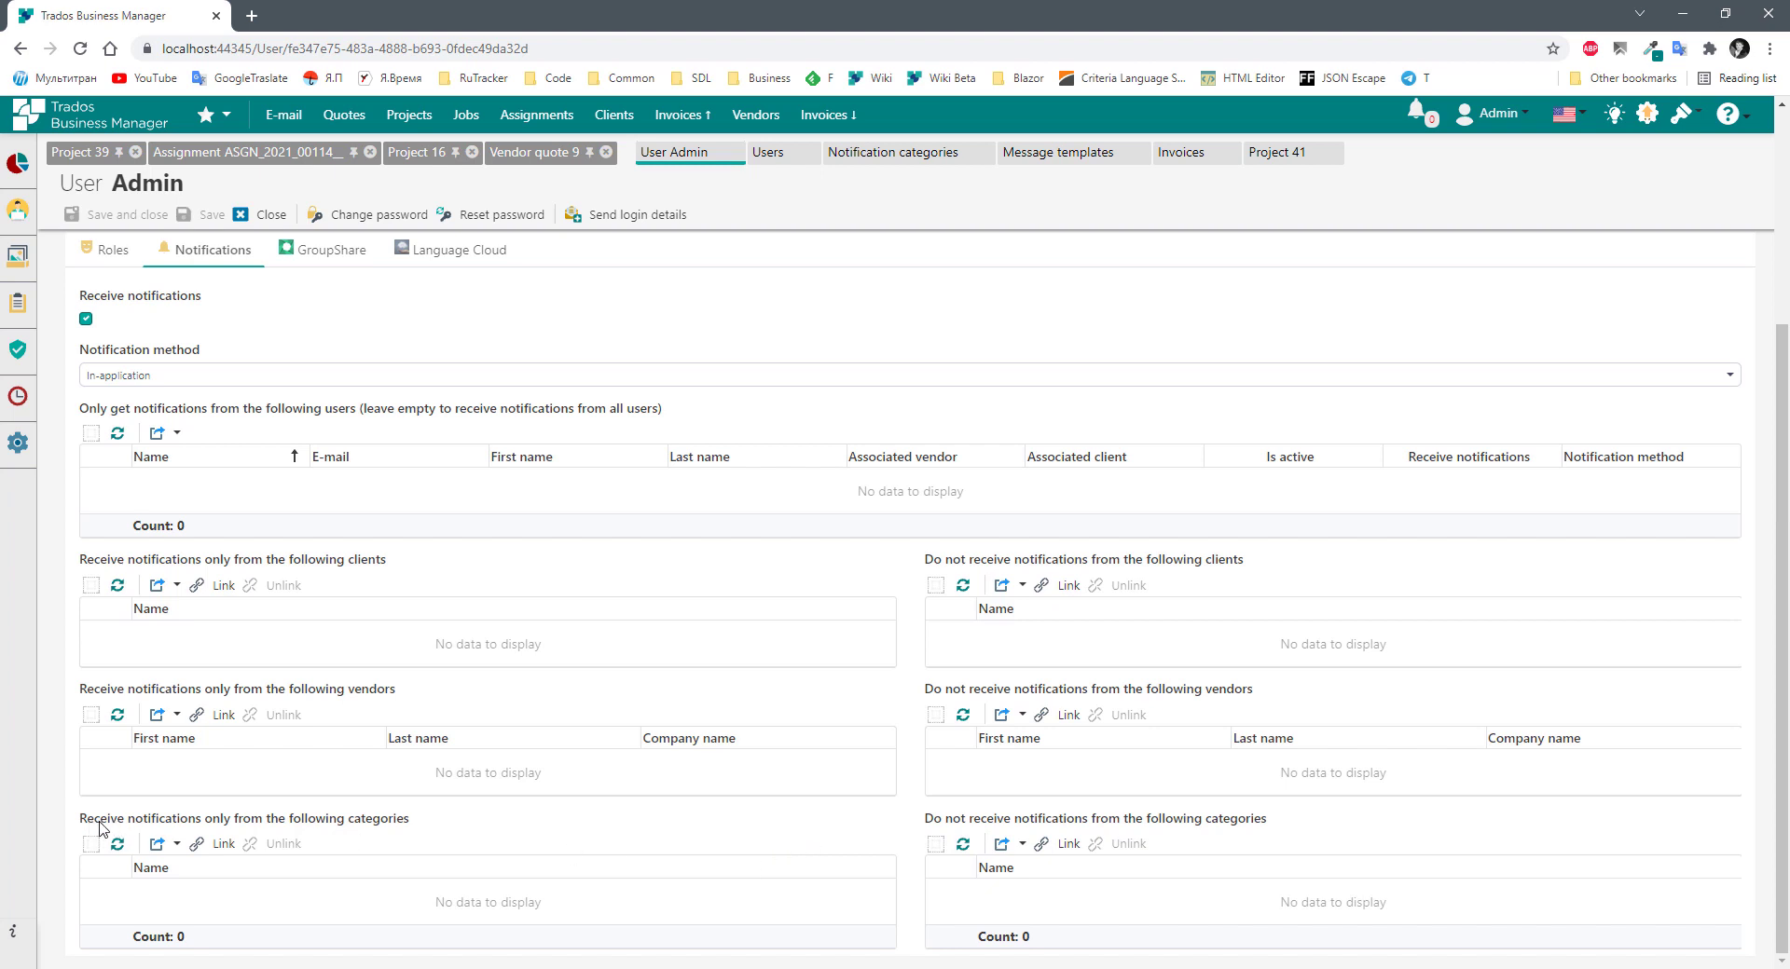
{"action": "left_click_drag", "start_coordinate": [86, 821], "coordinate": [297, 828]}
{"action": "left_click", "coordinate": [508, 828]}
{"action": "left_click_drag", "start_coordinate": [936, 821], "coordinate": [1208, 818]}
{"action": "left_click", "coordinate": [1294, 830]}
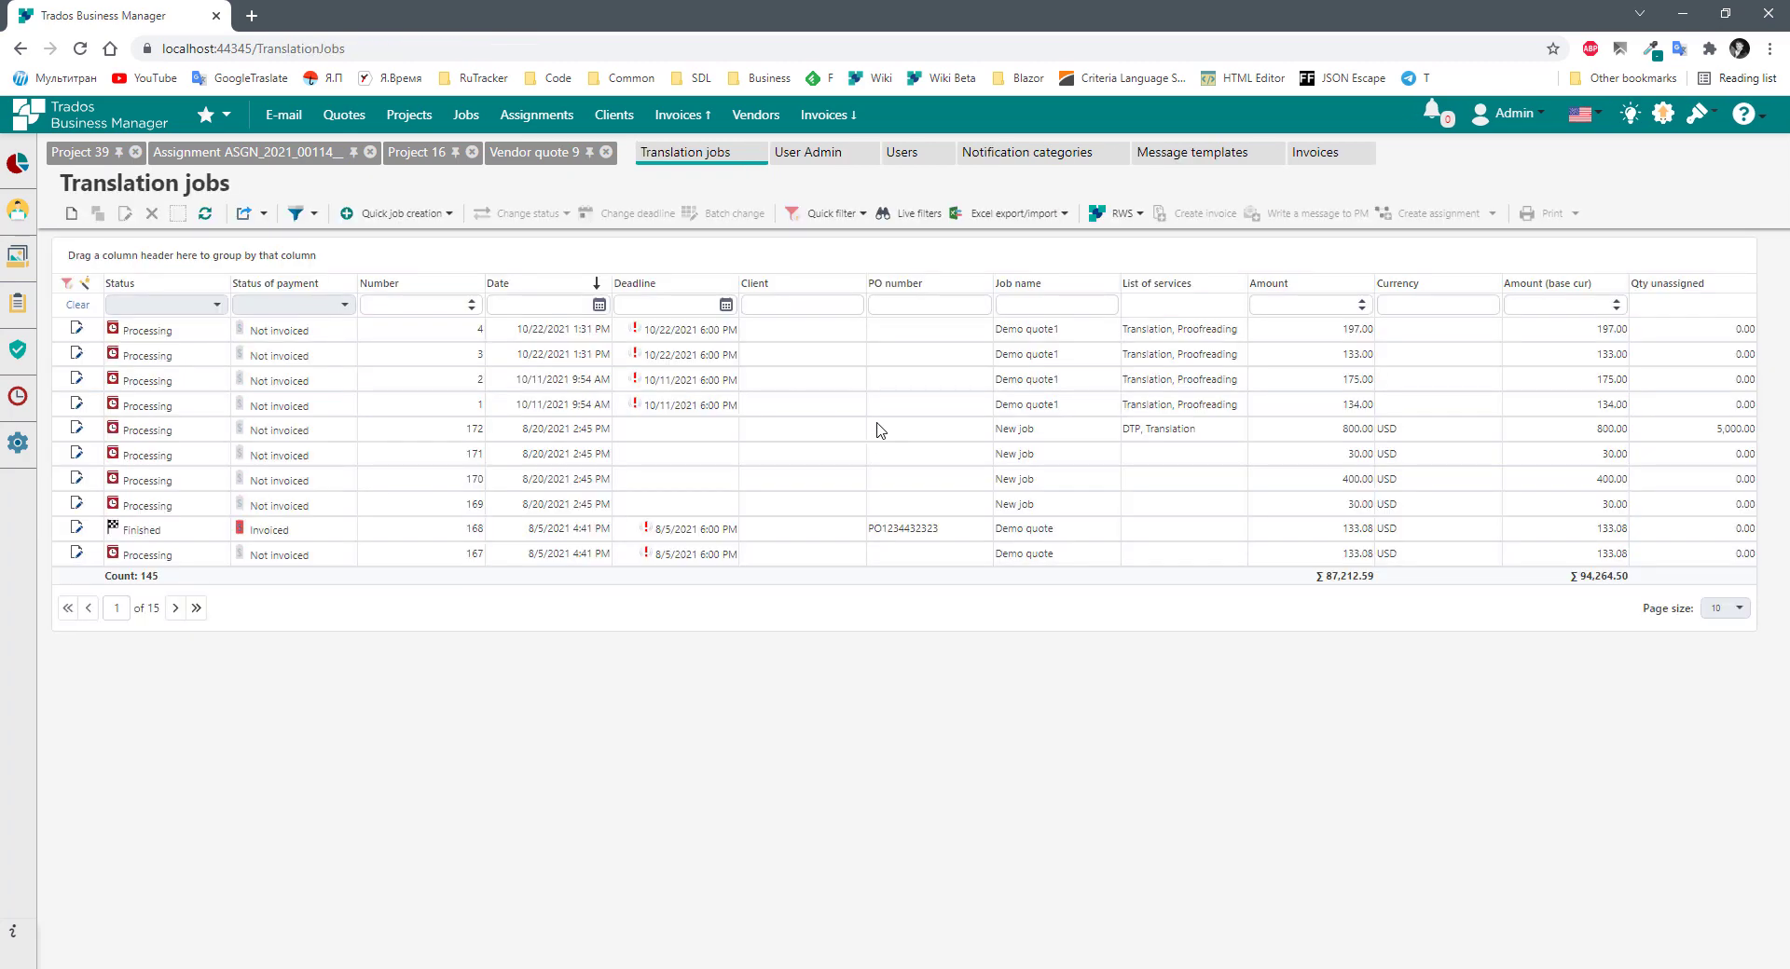
Open the list of custom notifications for managing and select the one dated 11/24/2020 2:16 PM.
{"action": "left_click", "coordinate": [1436, 116]}
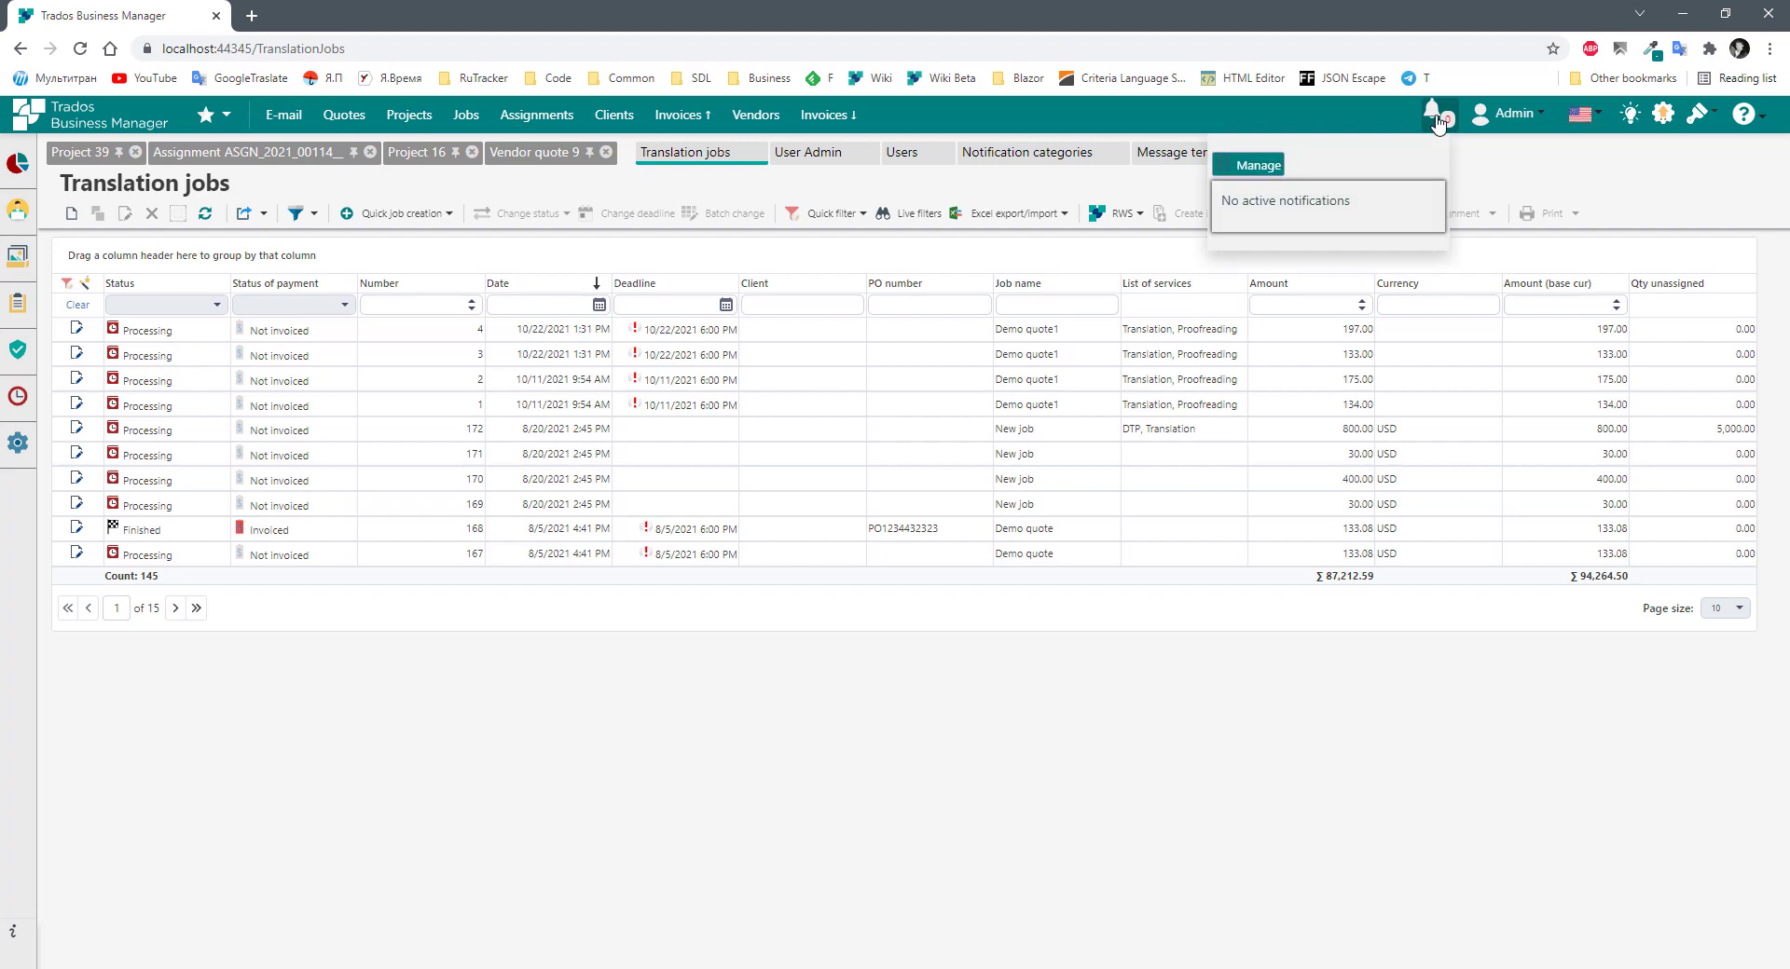
{"action": "left_click", "coordinate": [1266, 169]}
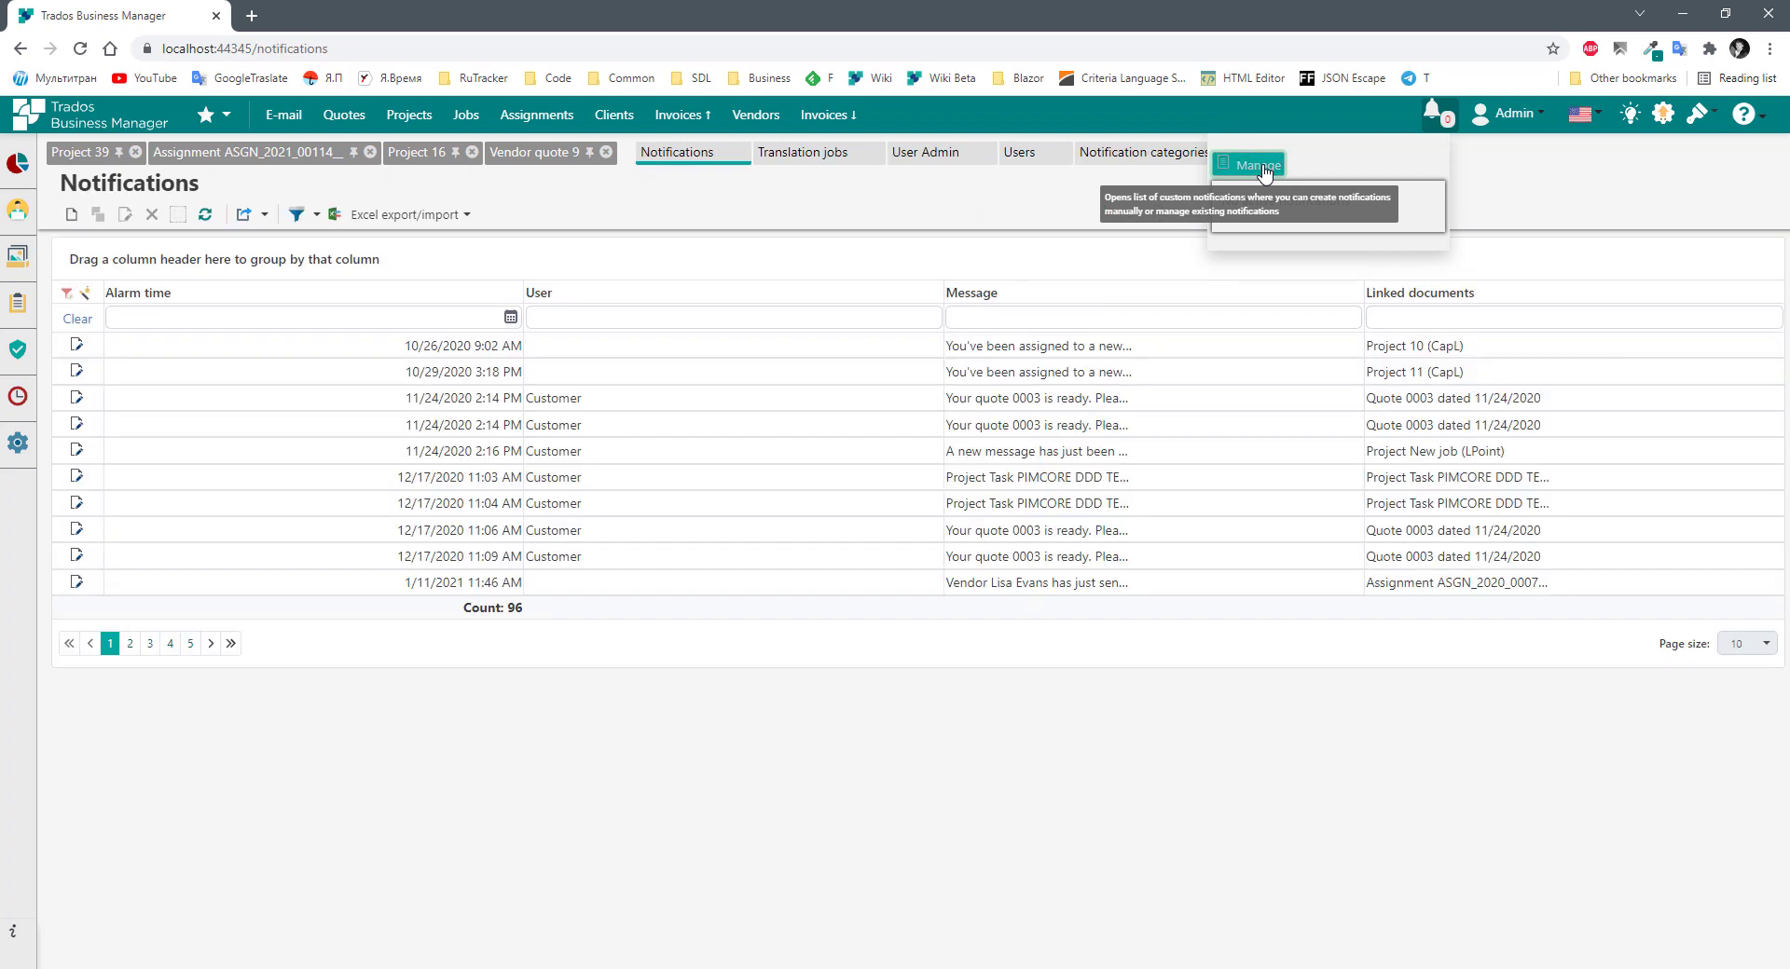
{"action": "left_click", "coordinate": [584, 452]}
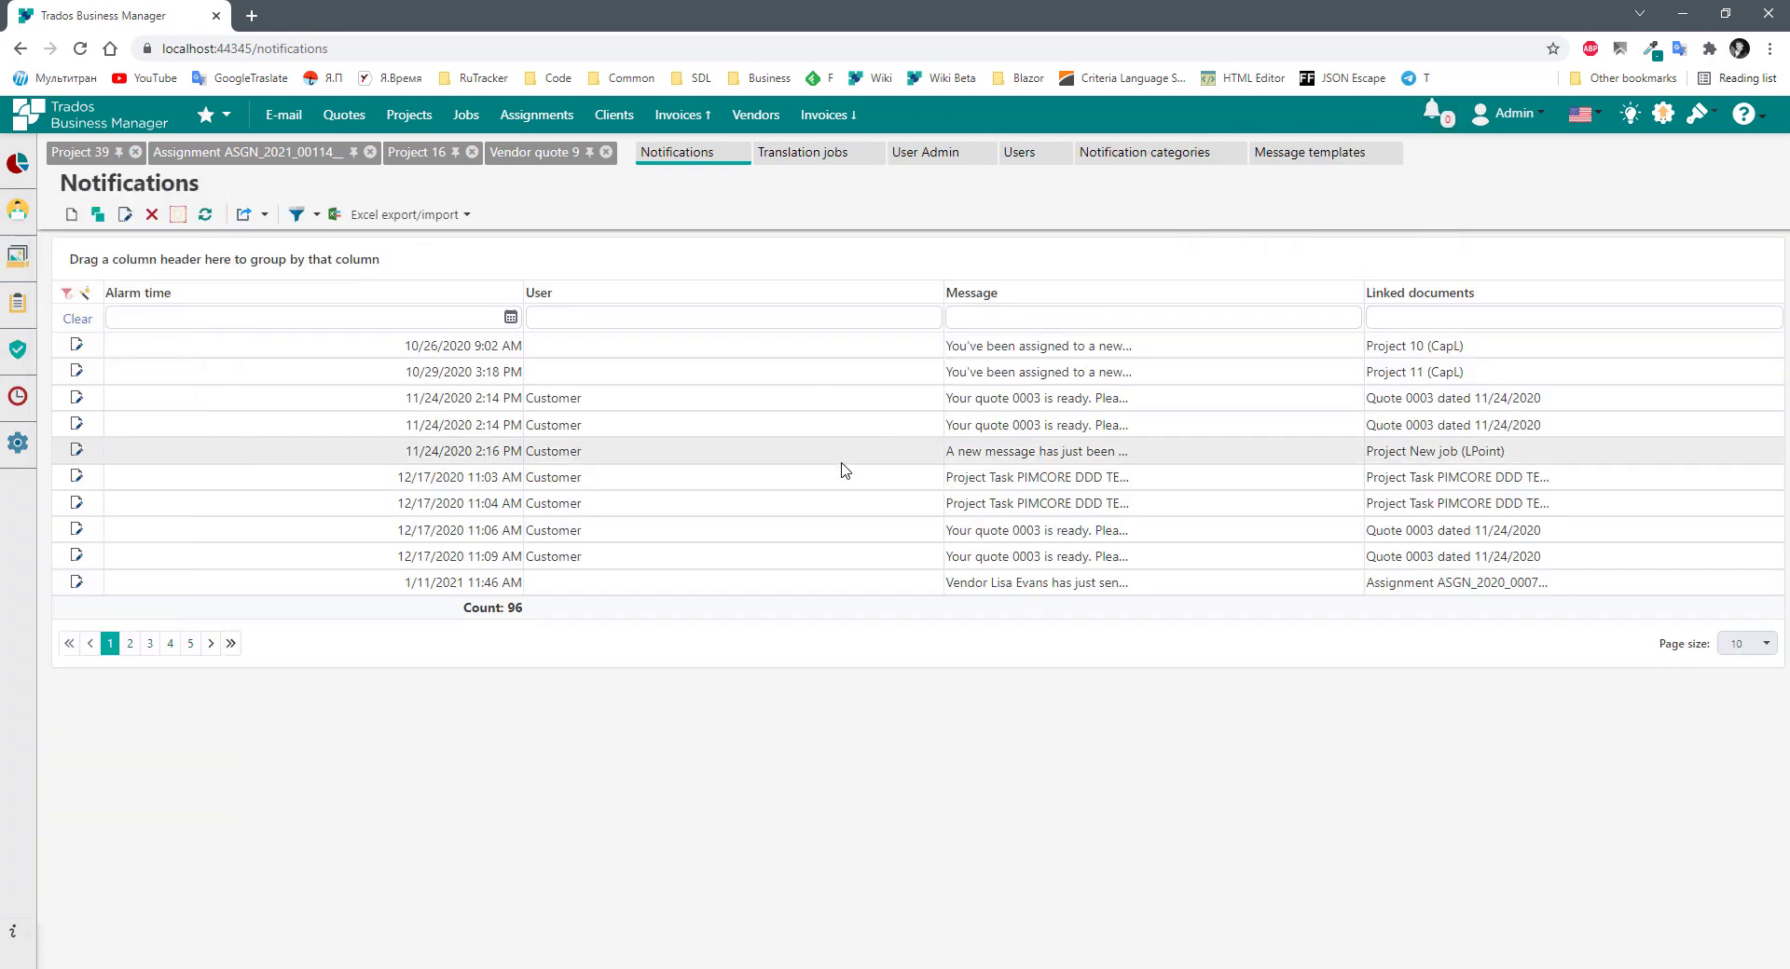
Create a new notification with the alarm time 10/22/2021 1:46 AM.
{"action": "left_click", "coordinate": [72, 216]}
{"action": "left_click", "coordinate": [244, 277]}
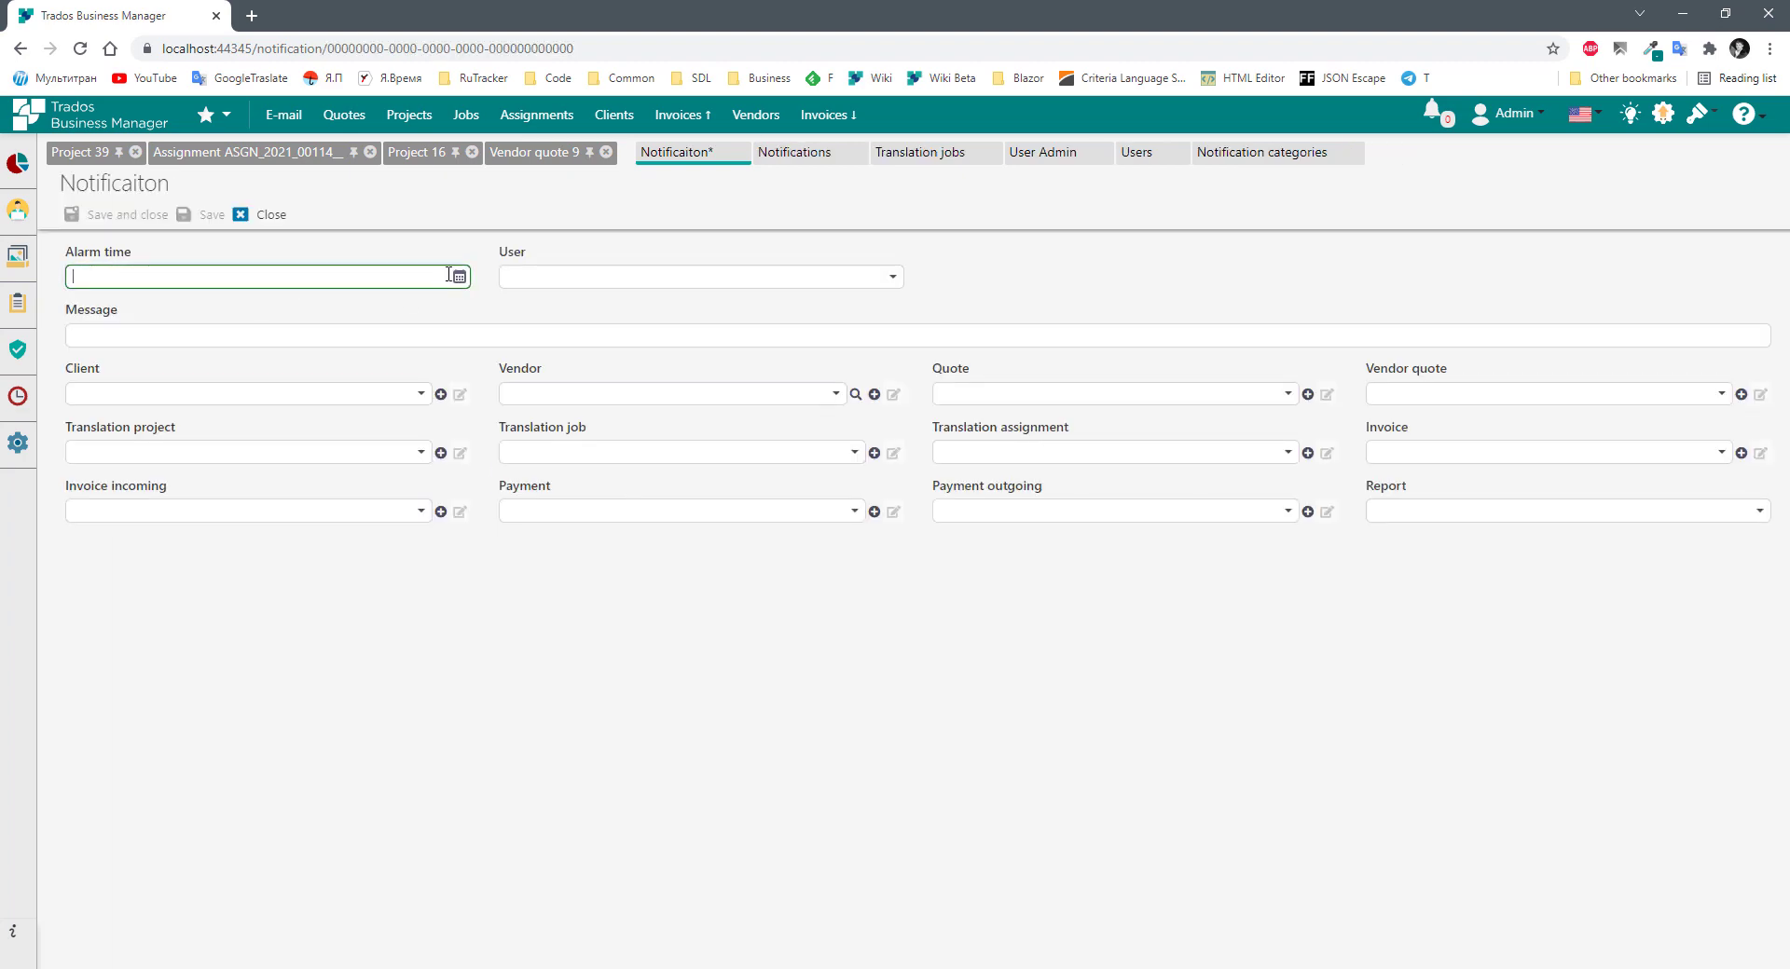
{"action": "left_click", "coordinate": [459, 277]}
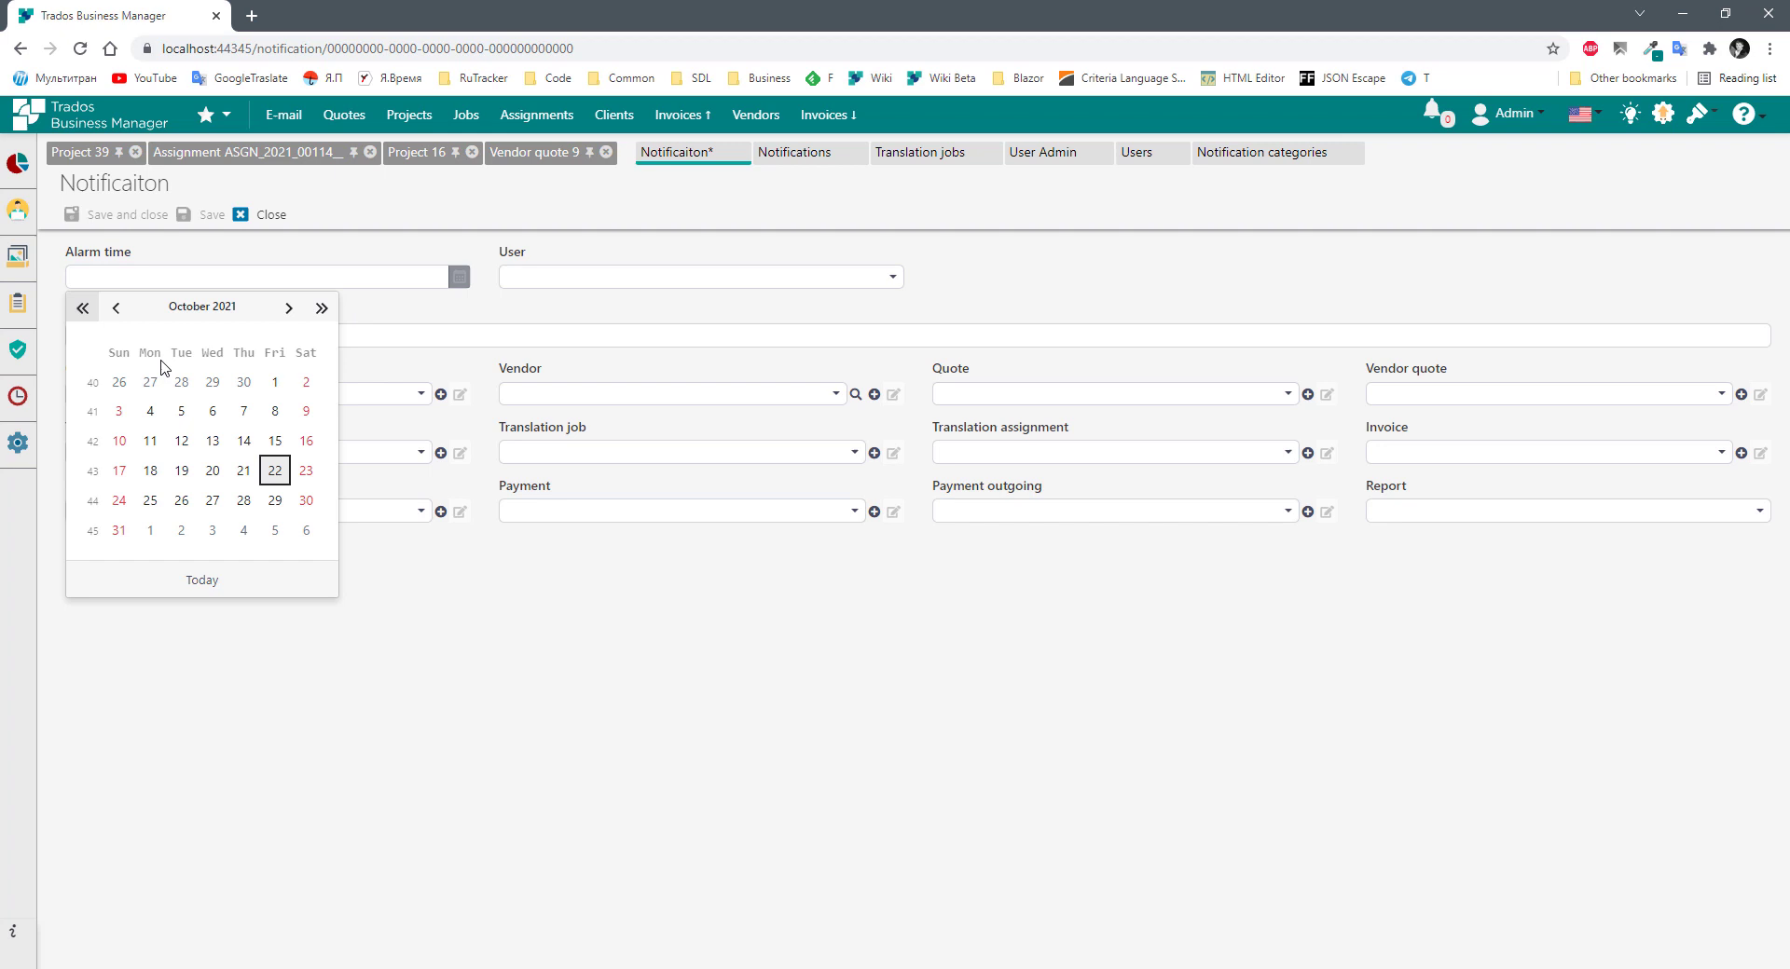
{"action": "left_click", "coordinate": [270, 468]}
{"action": "left_click", "coordinate": [133, 279]}
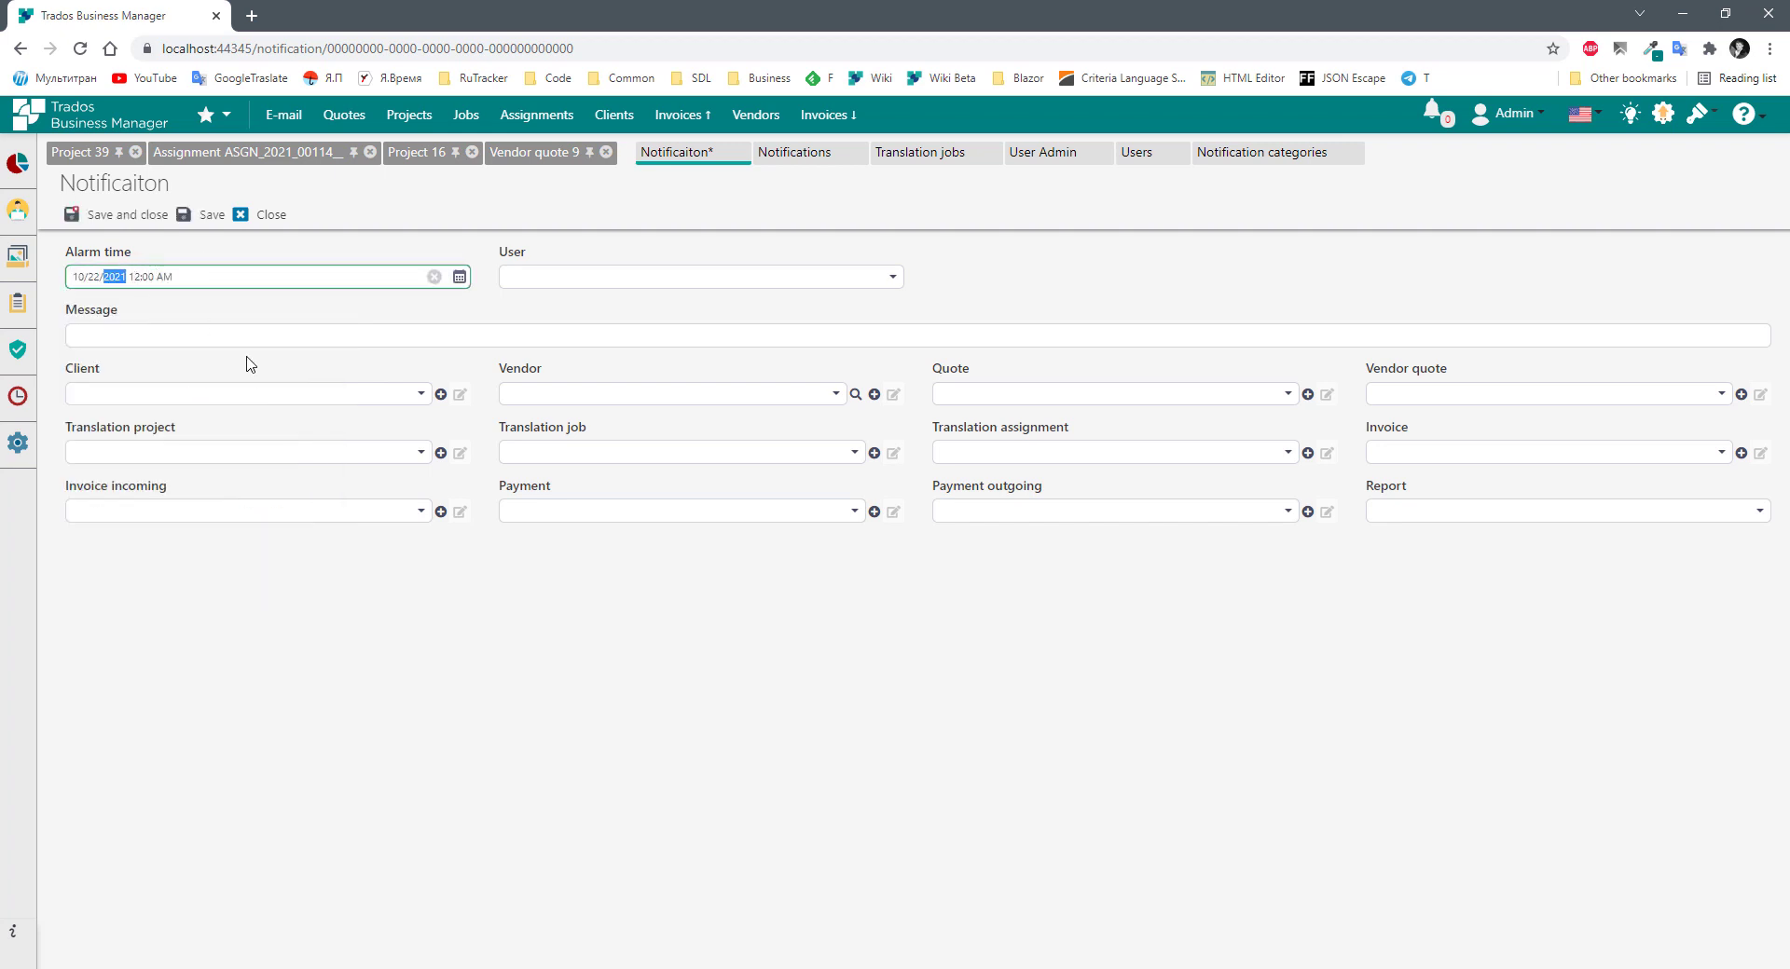
{"action": "key", "text": "Right"}
{"action": "type", "text": "3"}
{"action": "type", "text": "6"}
Assign the new notification to the Admin user, fill in its message, and save and close it.
{"action": "left_click", "coordinate": [636, 276]}
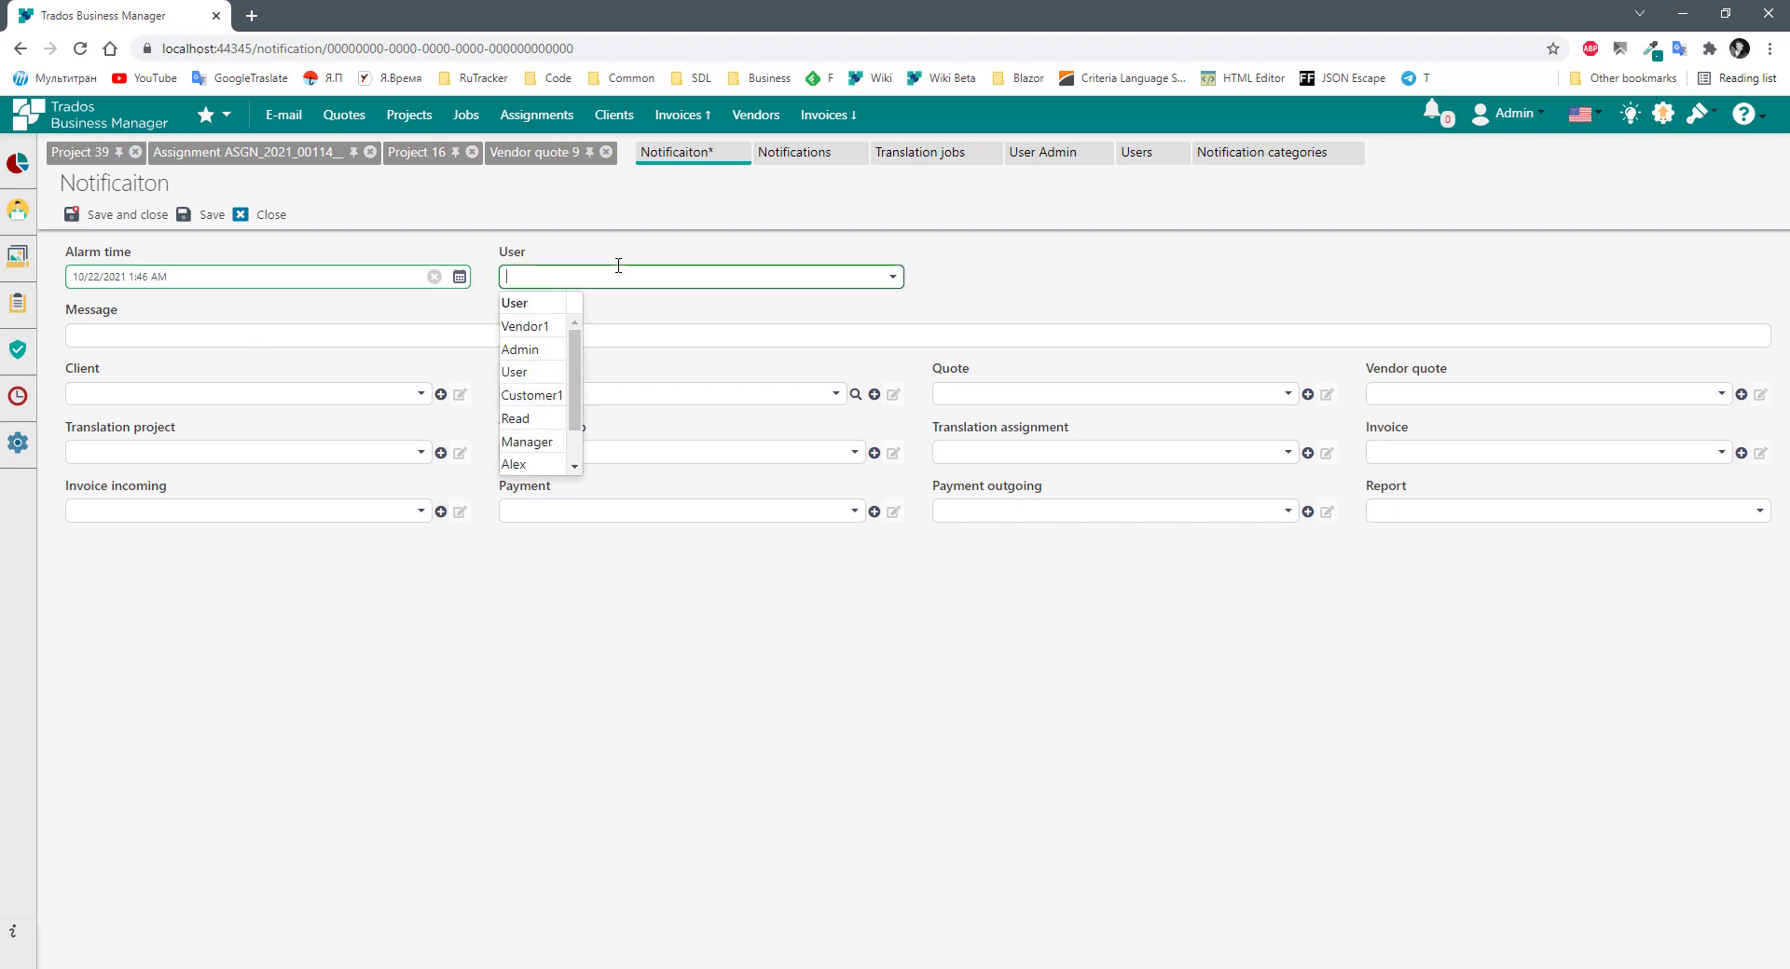
{"action": "left_click", "coordinate": [540, 351]}
{"action": "left_click", "coordinate": [180, 339]}
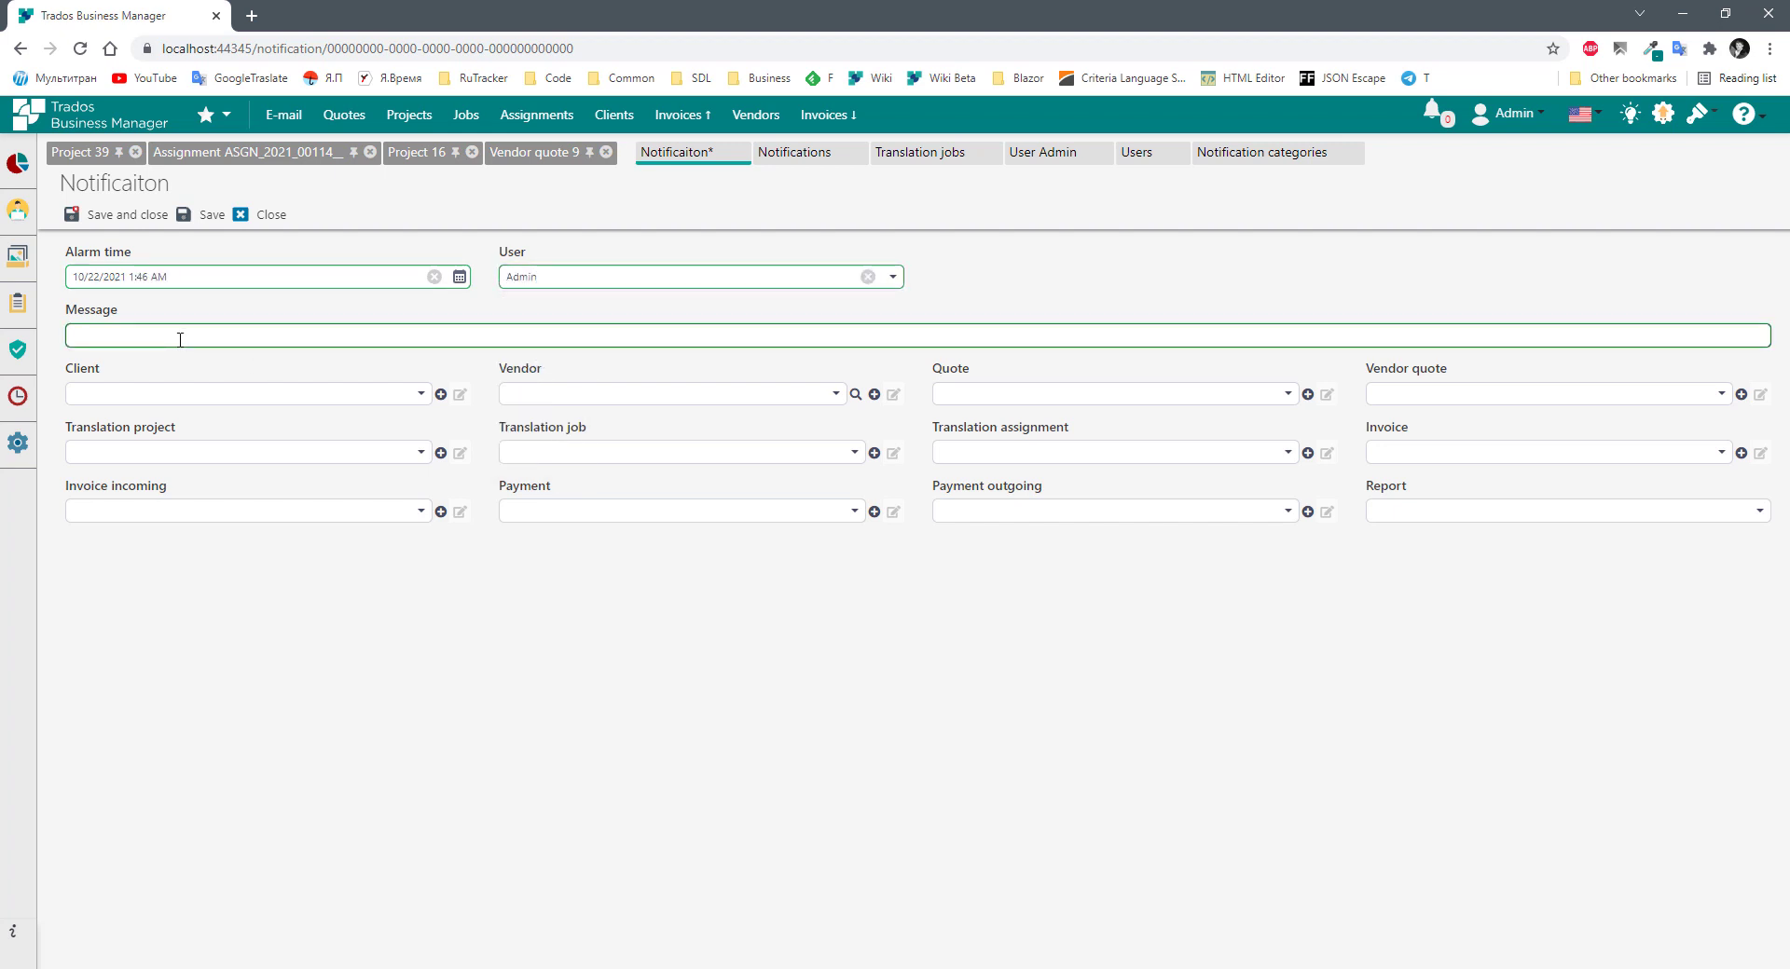
{"action": "left_click", "coordinate": [129, 215]}
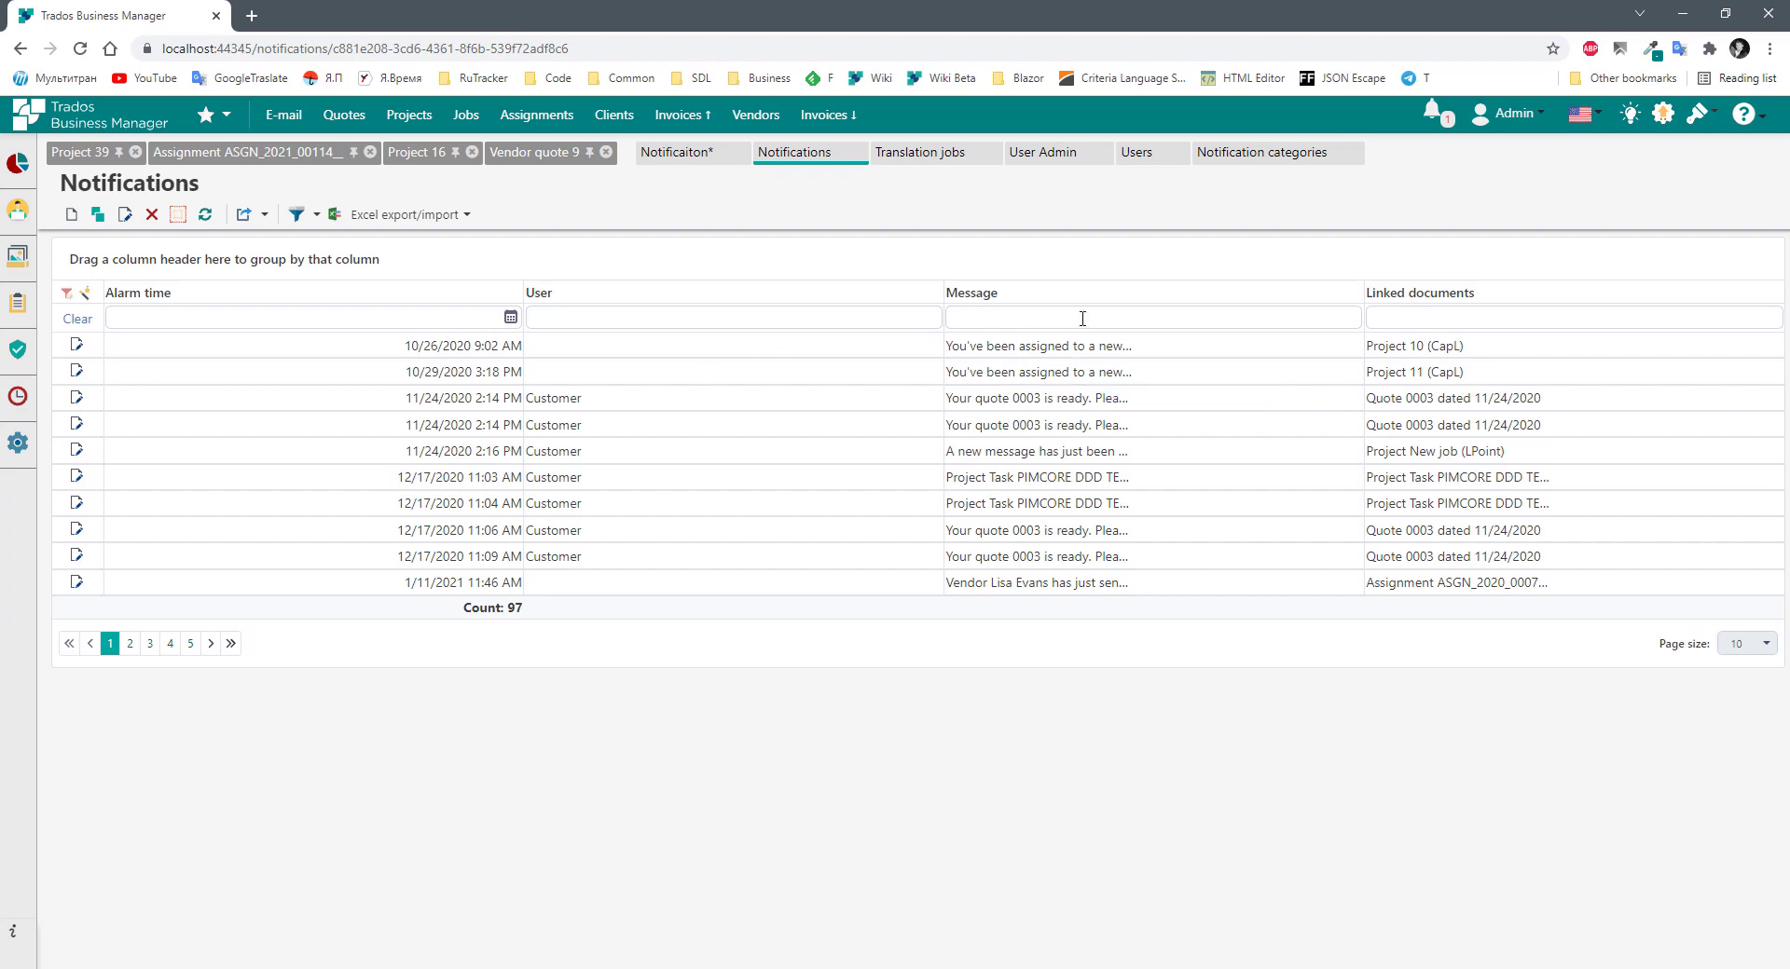
Open the 10/26/2020 9:02 AM notification, examine its linked translation project, and close it.
{"action": "double_click", "coordinate": [546, 346]}
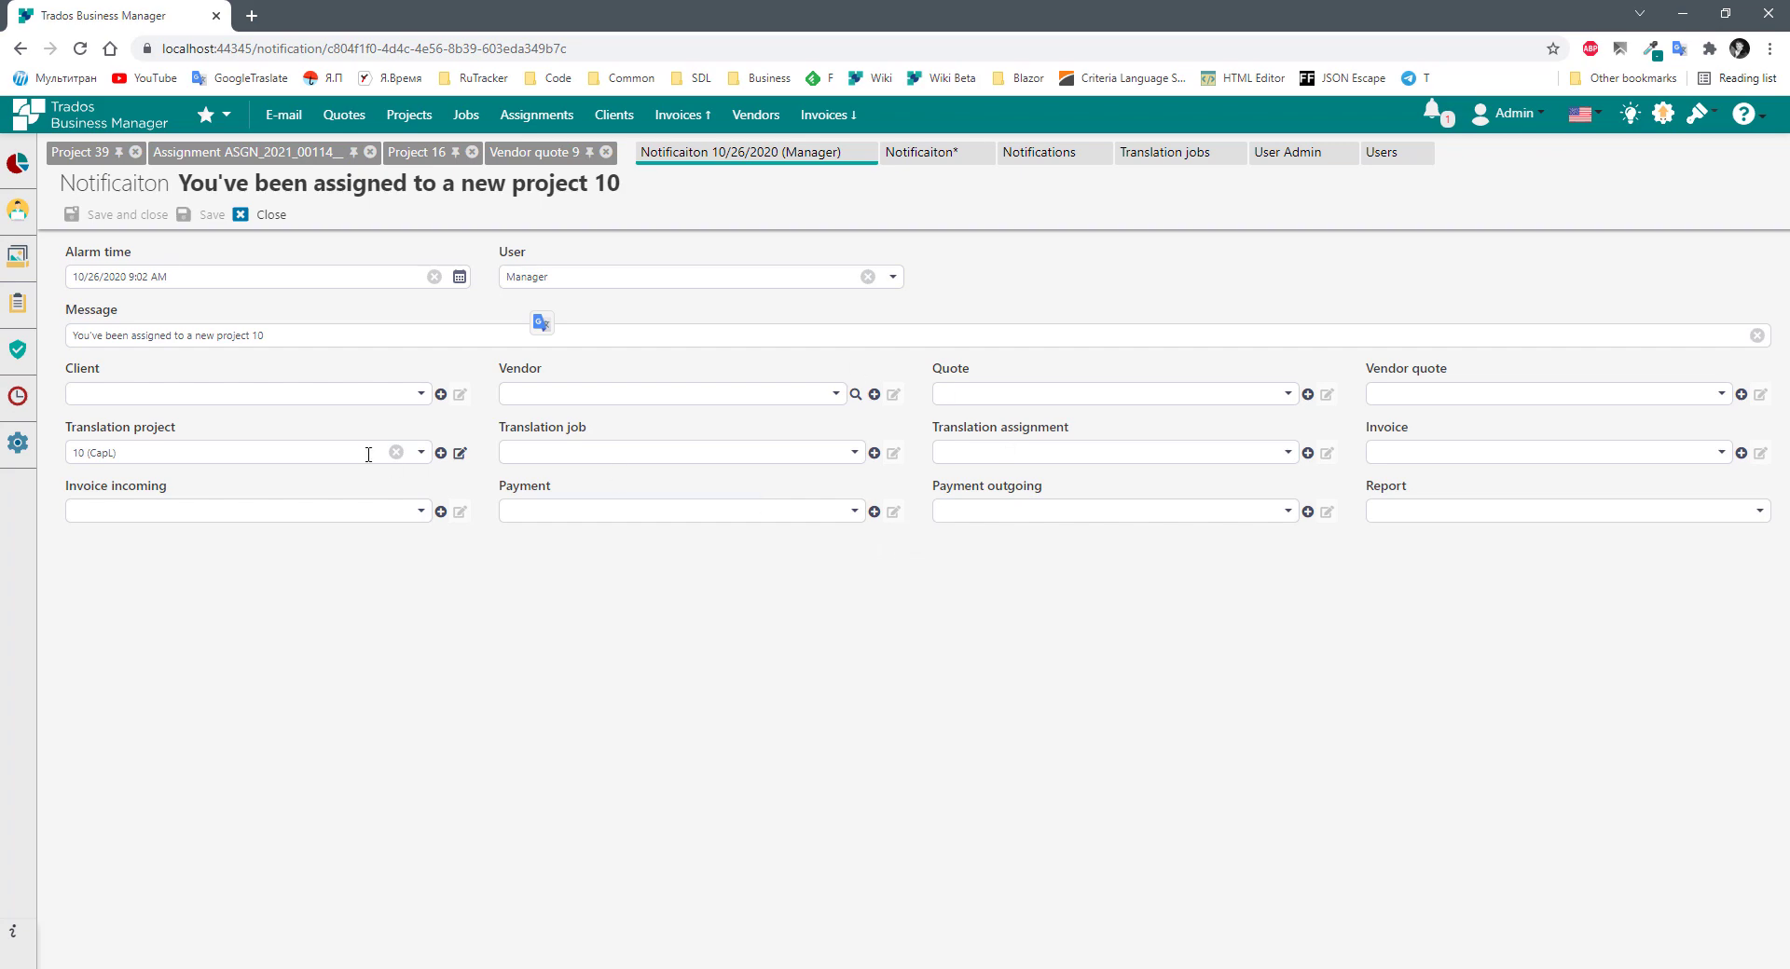
{"action": "left_click_drag", "start_coordinate": [170, 453], "coordinate": [22, 451]}
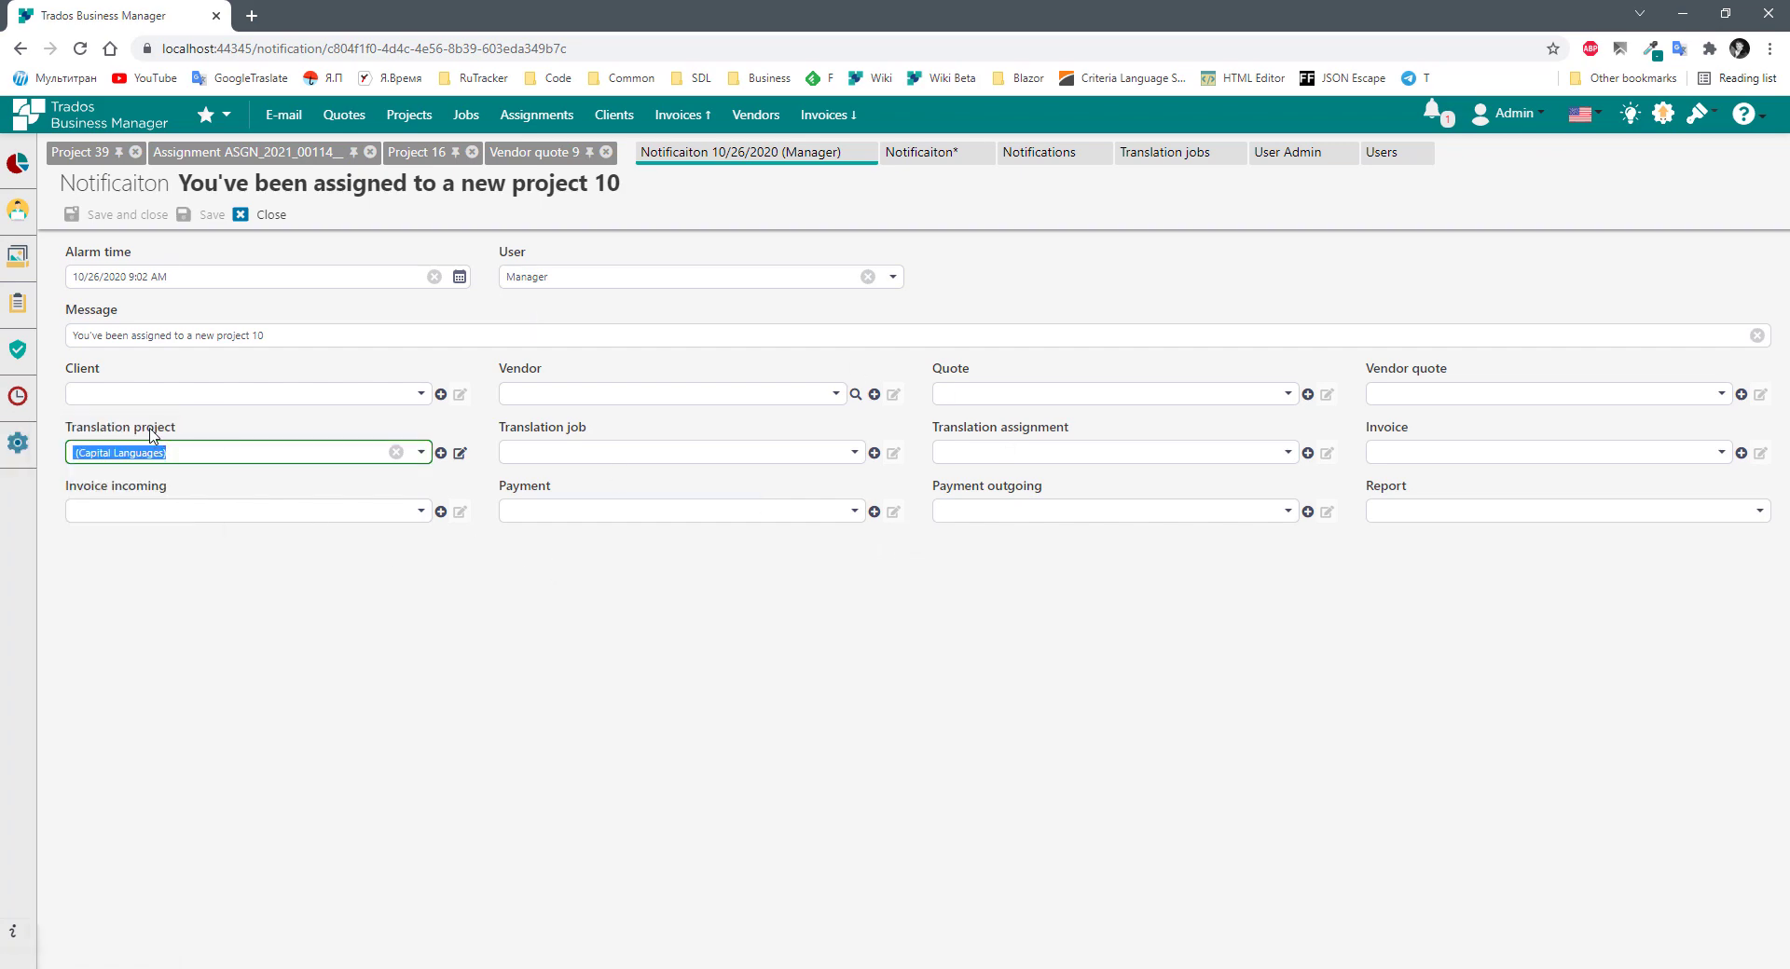
{"action": "left_click", "coordinate": [157, 447]}
{"action": "left_click", "coordinate": [1081, 710]}
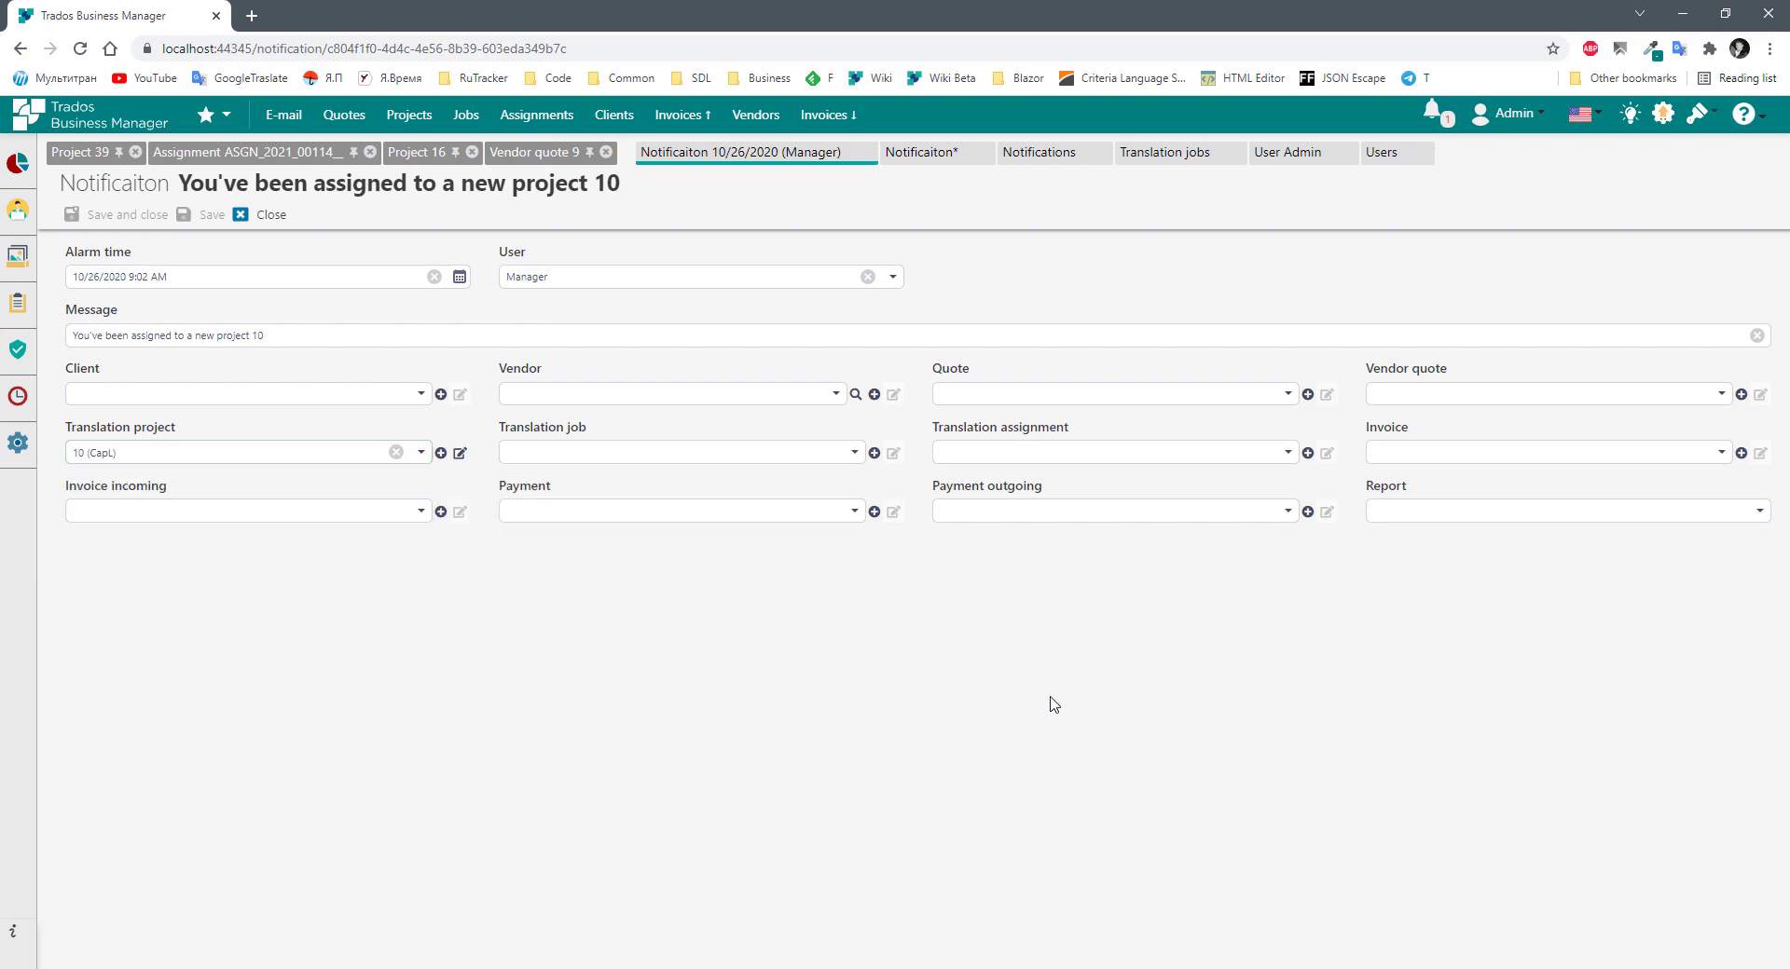
{"action": "left_click", "coordinate": [271, 214]}
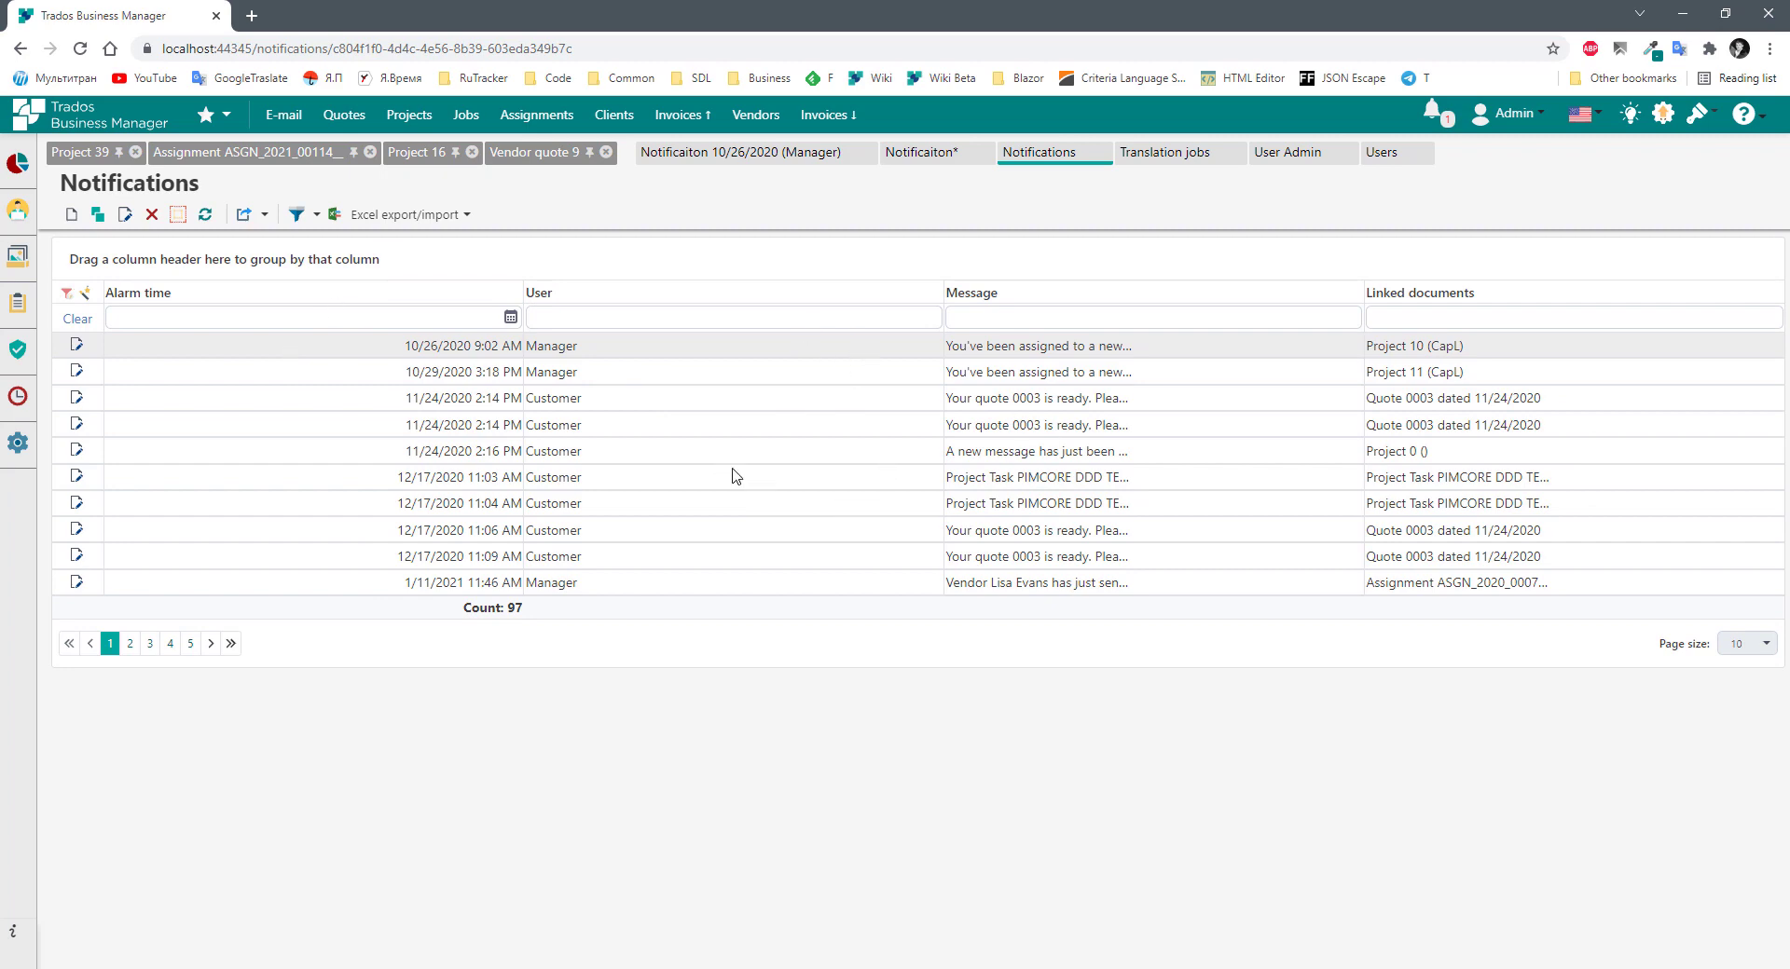
Open translation job 4 and create a notification from it with the alarm time 10/23/2021 1:47 PM and the text "demo".
{"action": "left_click", "coordinate": [466, 115]}
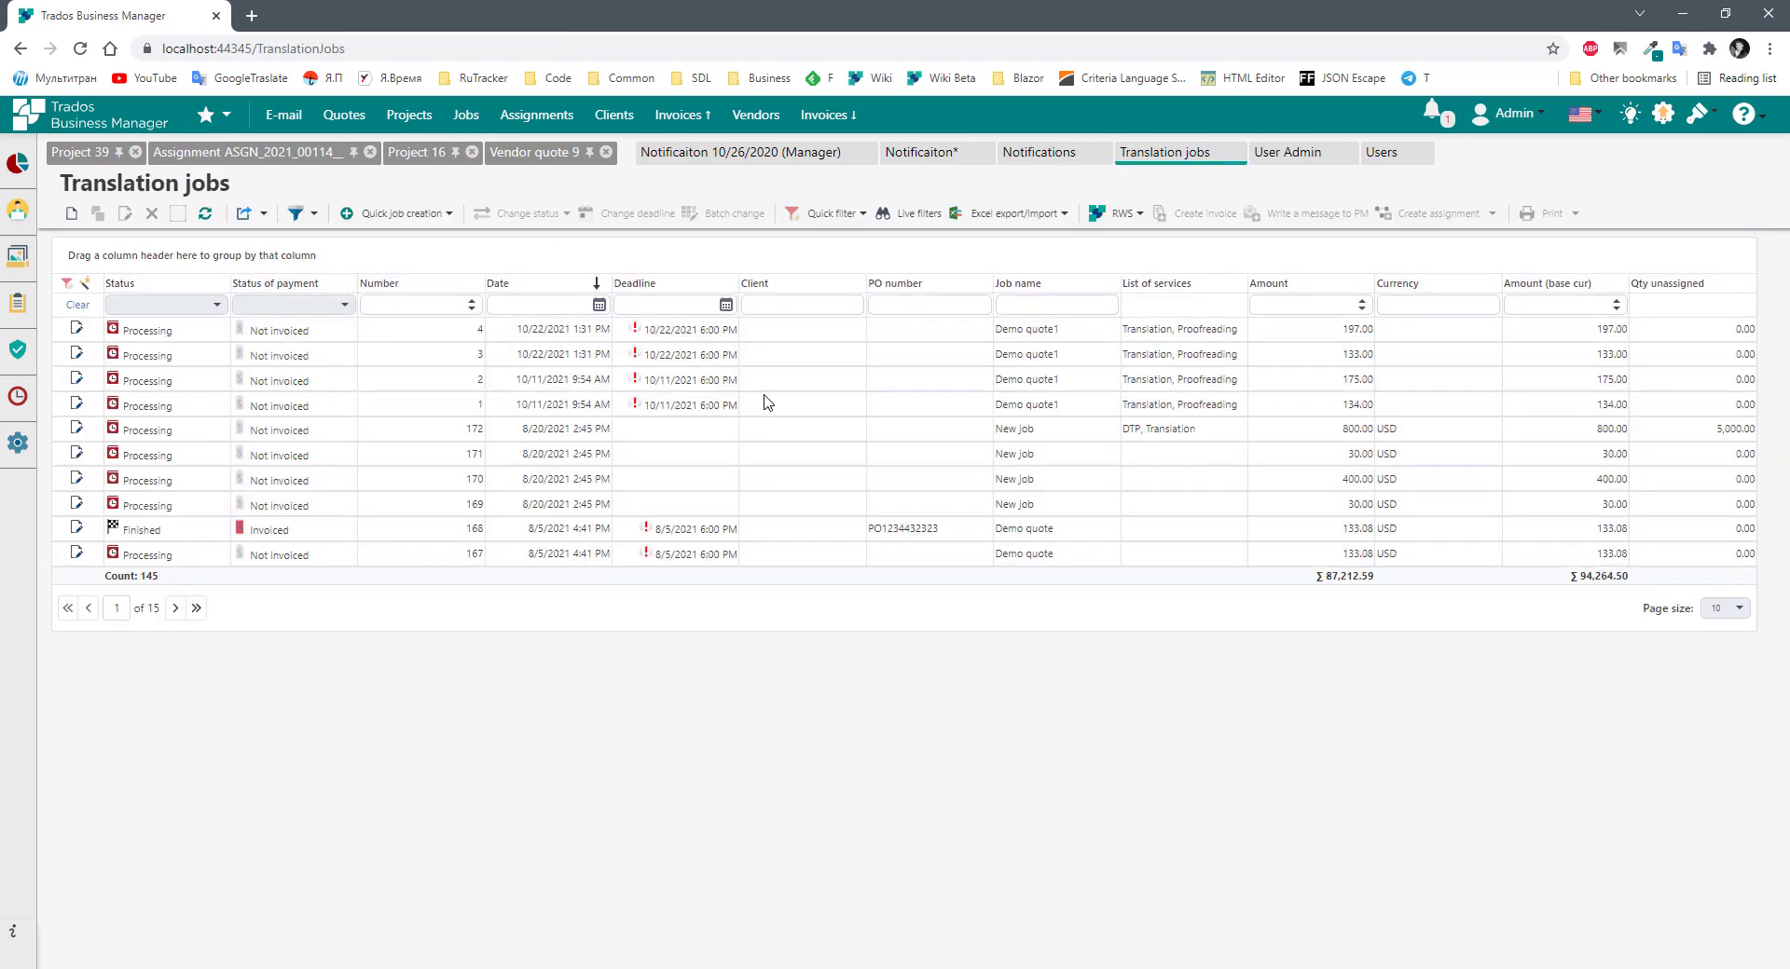
{"action": "double_click", "coordinate": [588, 331]}
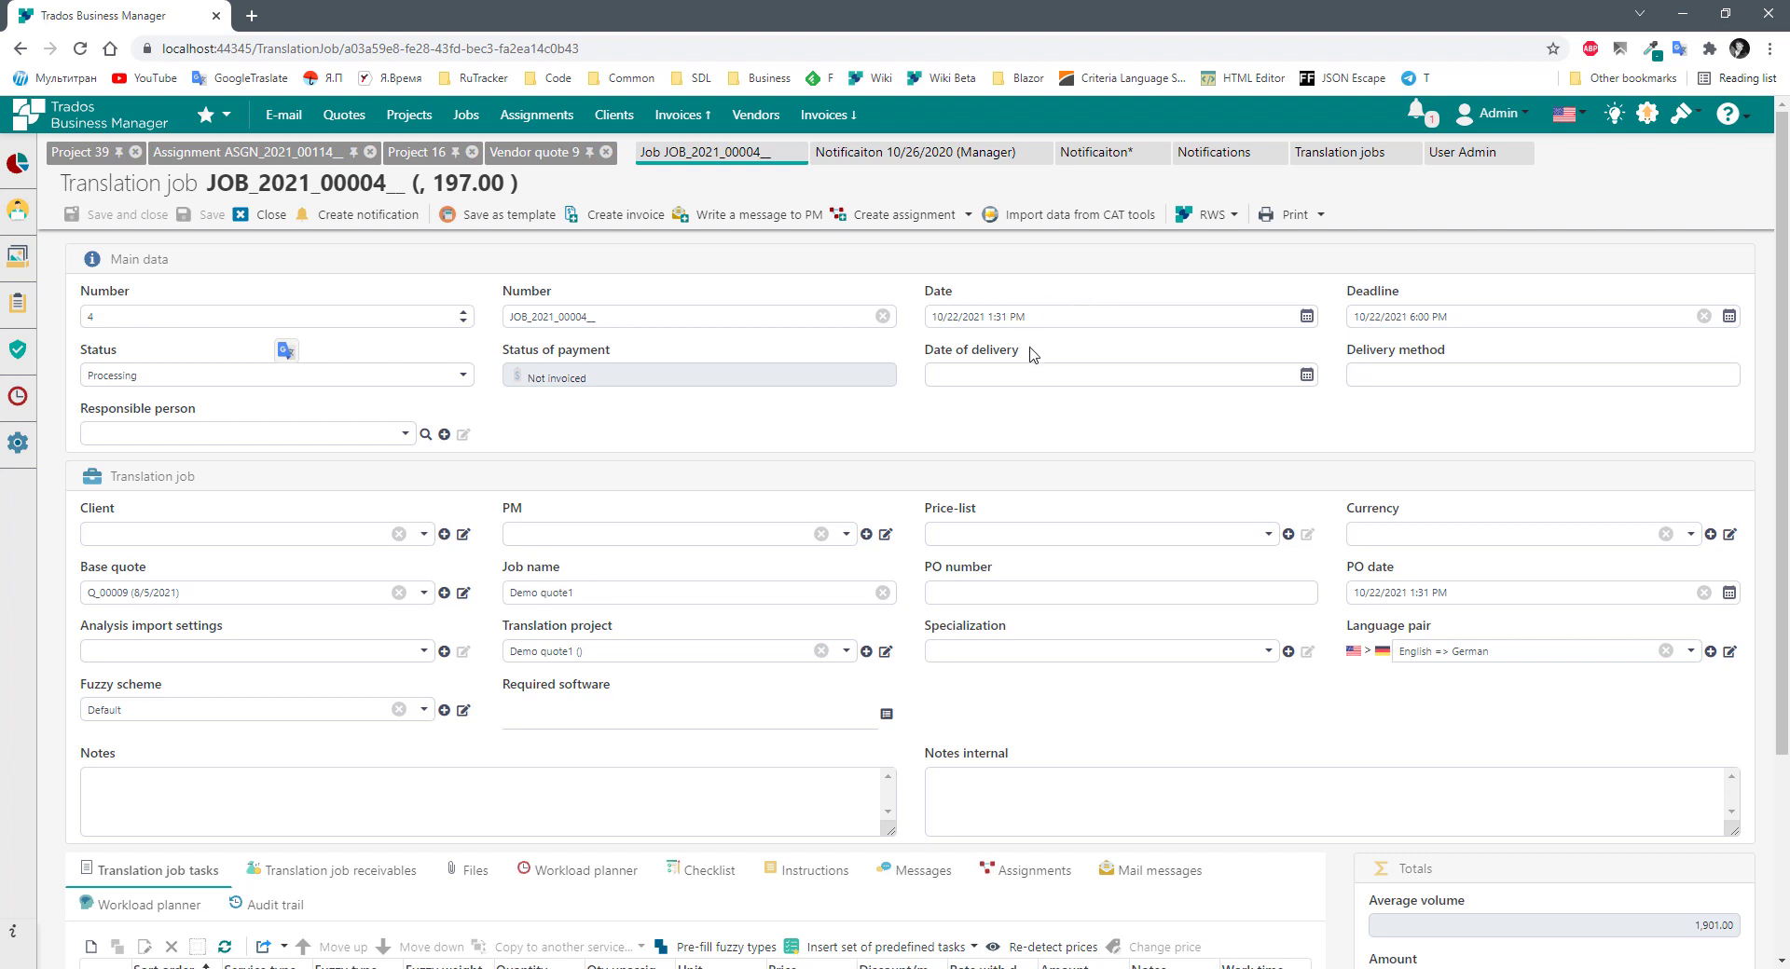
{"action": "left_click", "coordinate": [352, 224]}
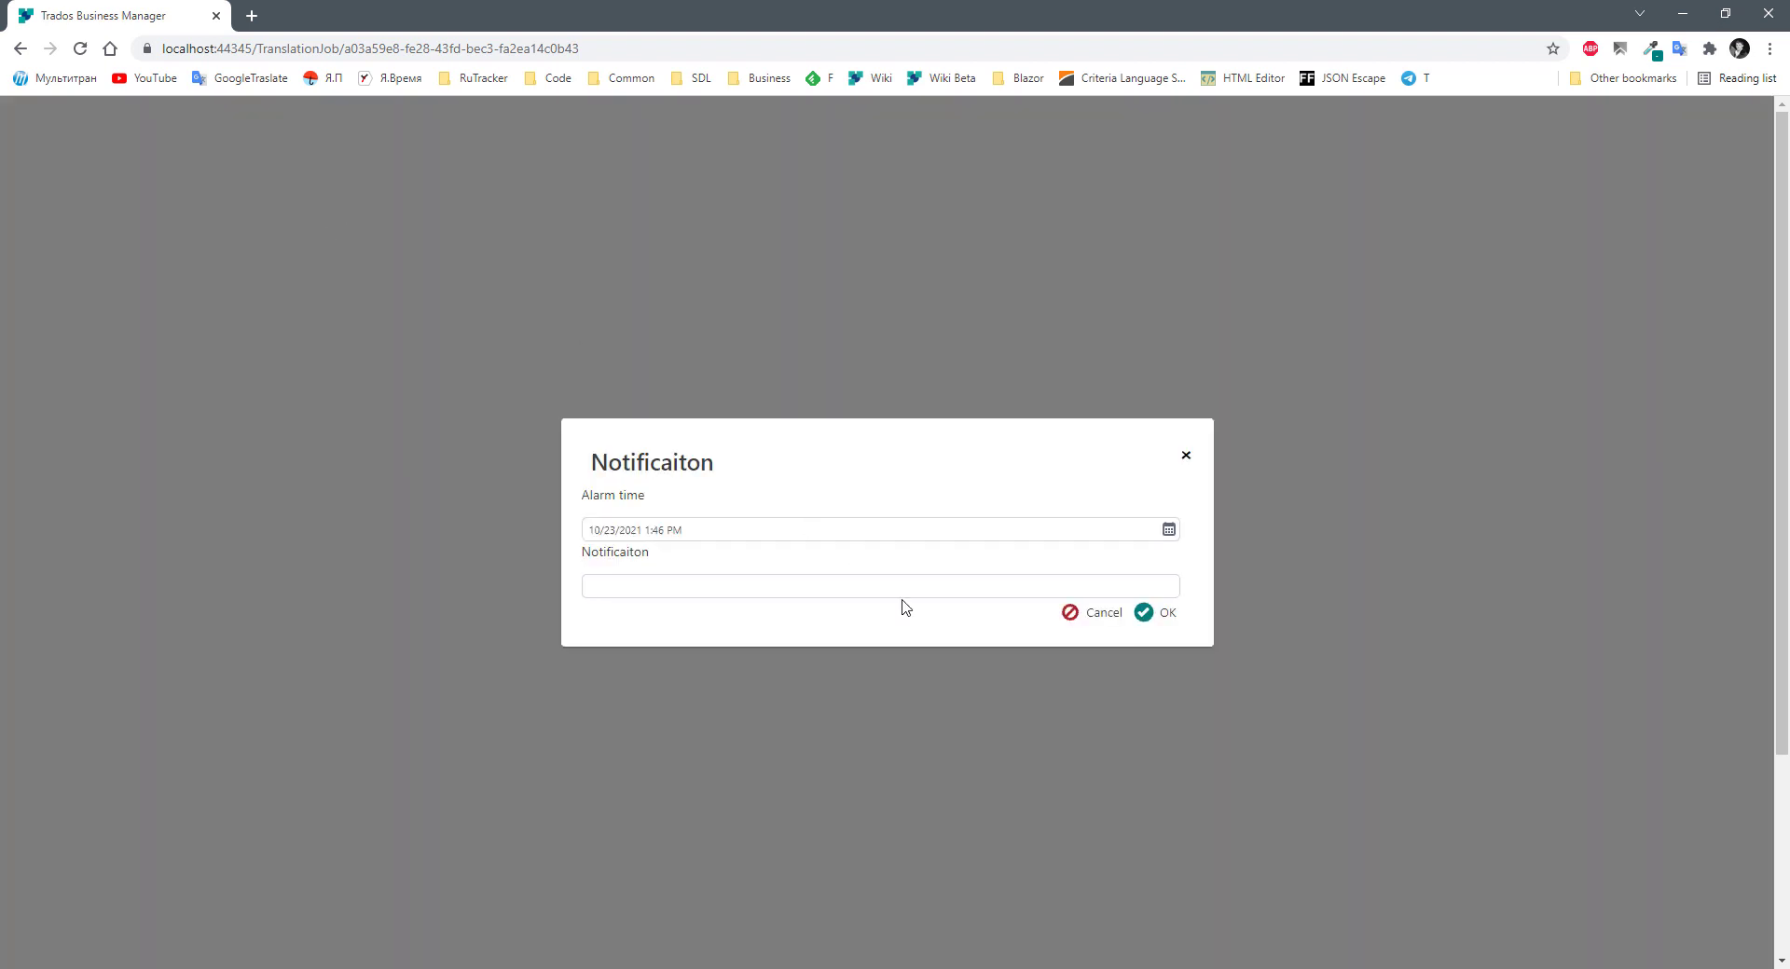
{"action": "left_click", "coordinate": [657, 530]}
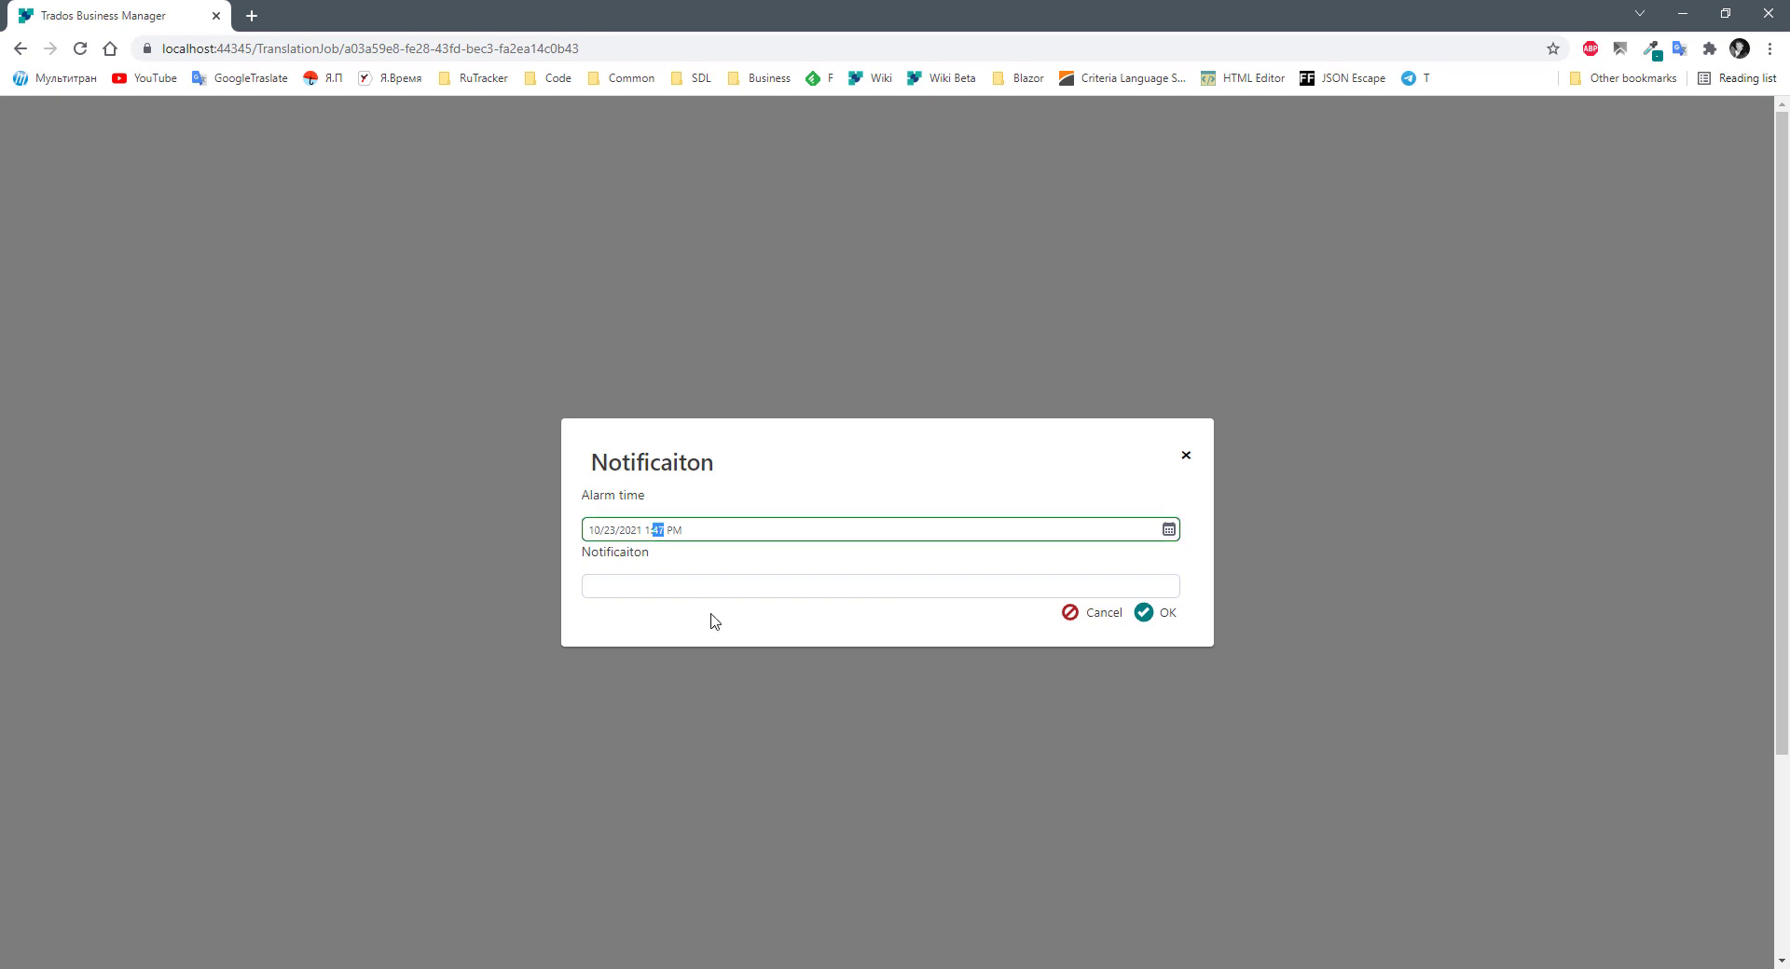
{"action": "left_click", "coordinate": [647, 587]}
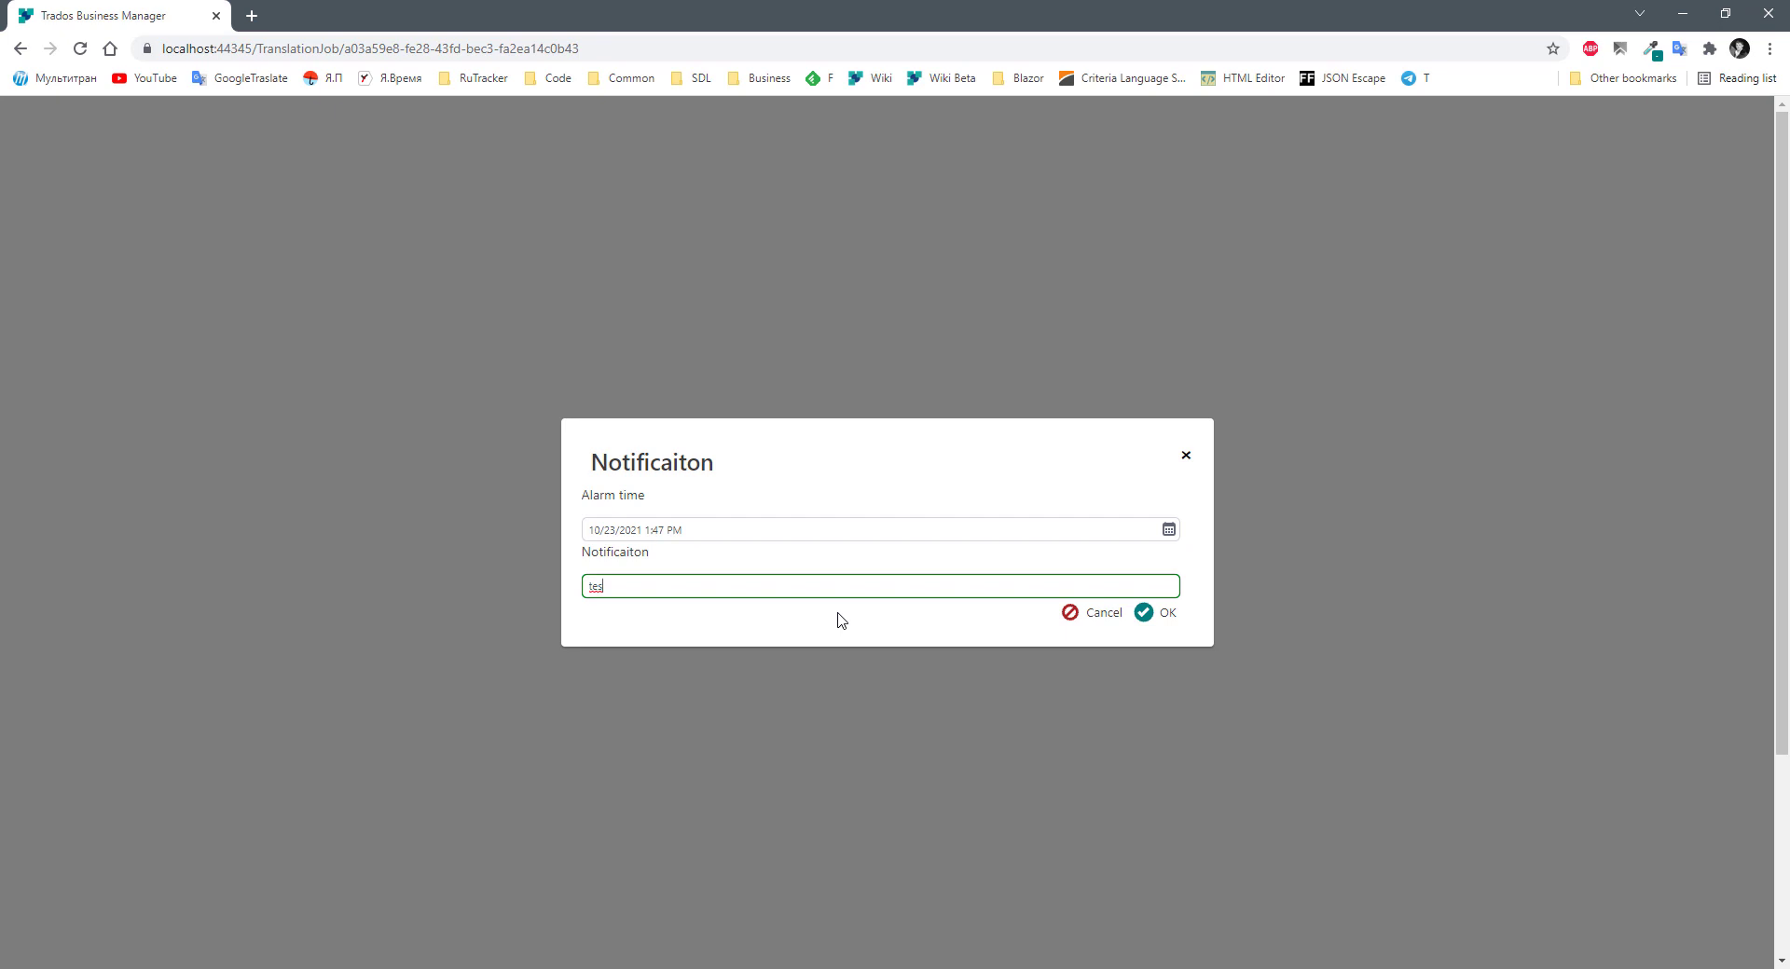
{"action": "key", "text": "ctrl+a"}
{"action": "type", "text": "demo"}
{"action": "left_click", "coordinate": [1159, 615]}
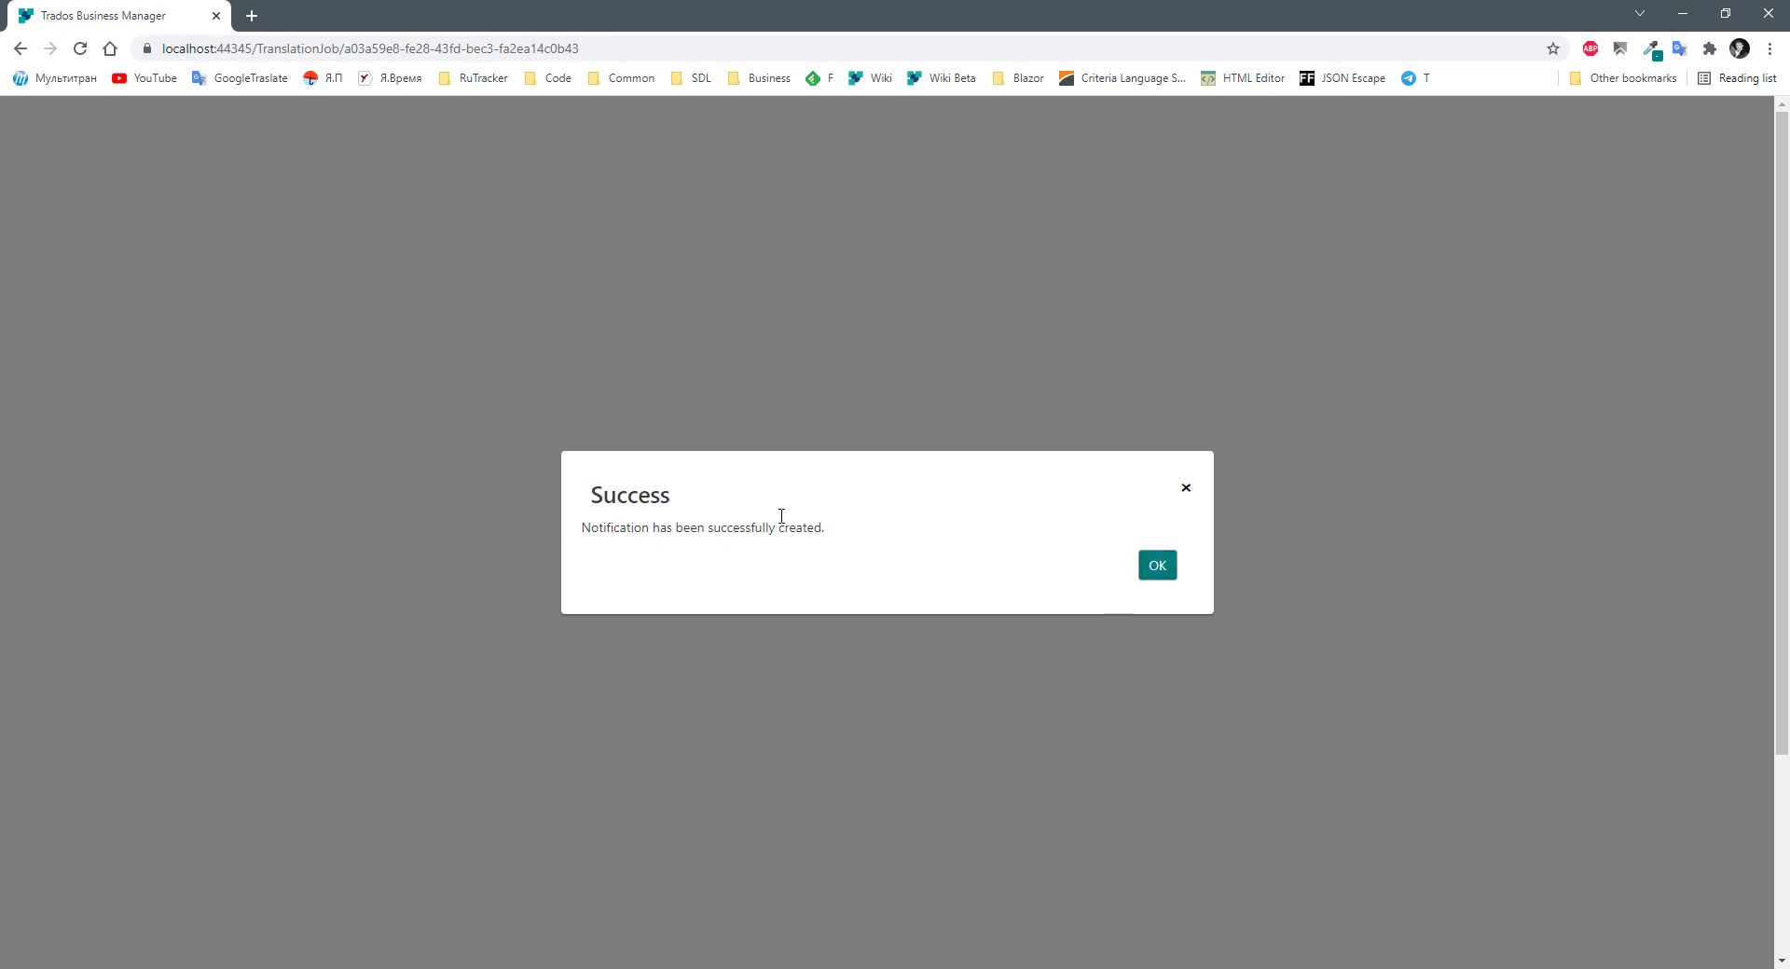
{"action": "left_click", "coordinate": [1156, 566]}
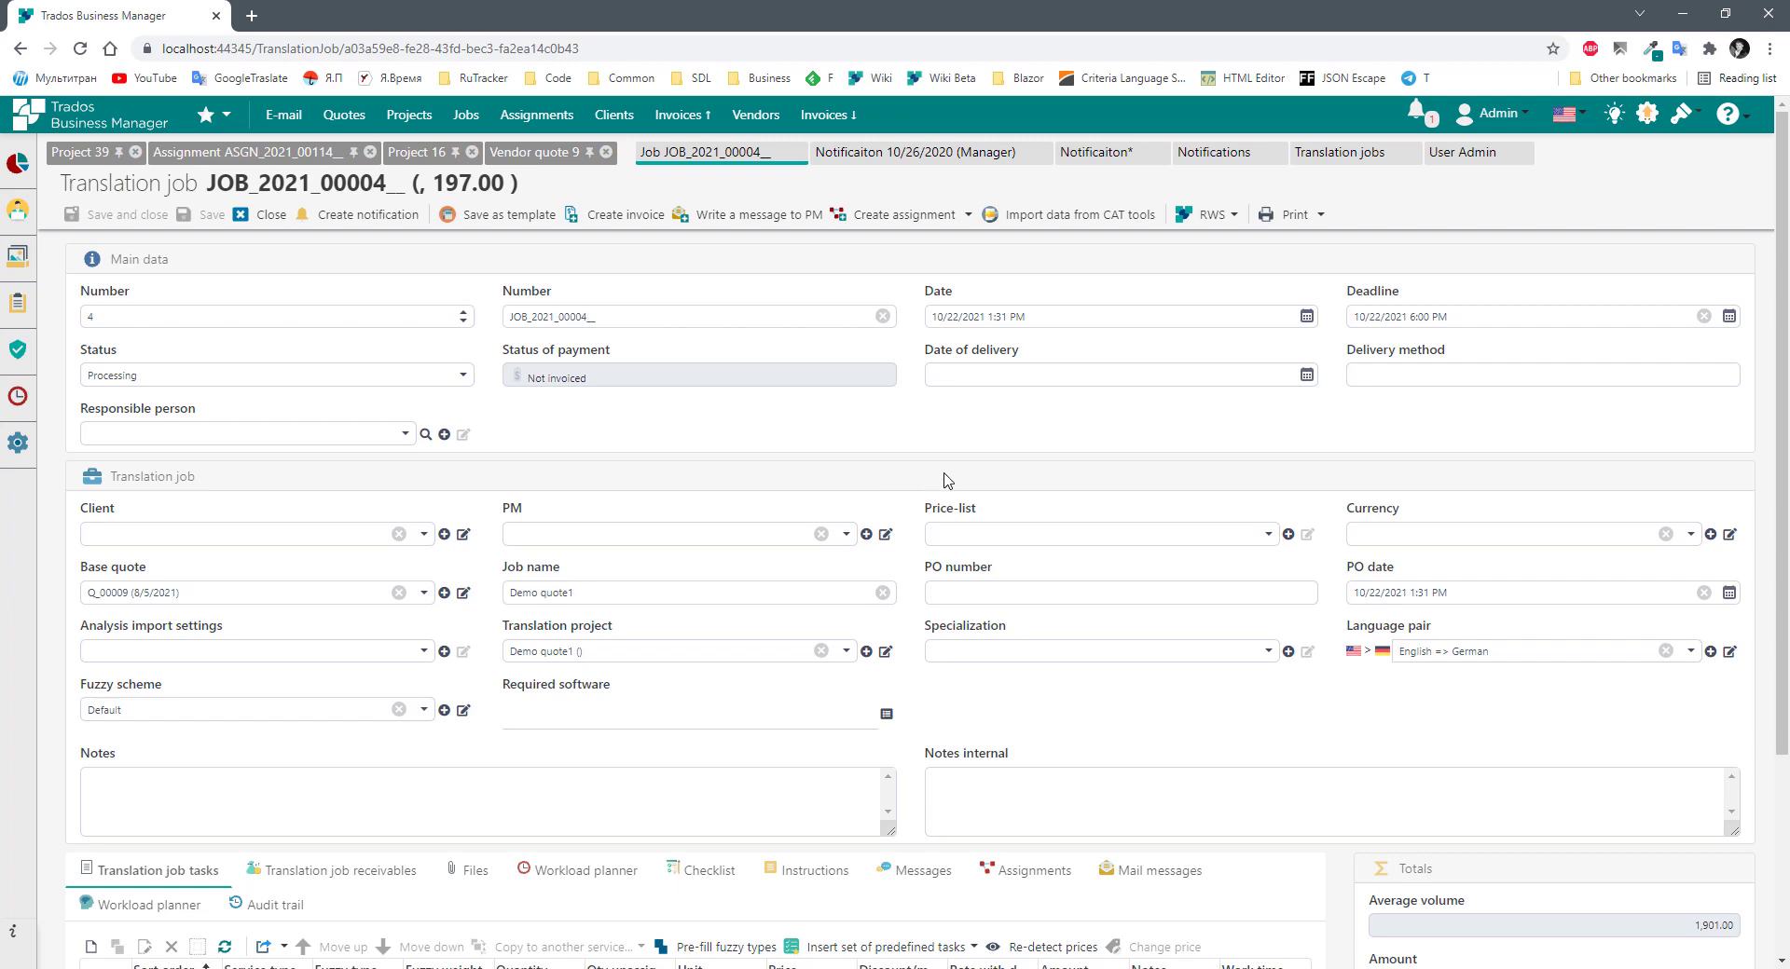
Look over the translation job's details, close it, and open the demo notification from its alert.
{"action": "scroll", "coordinate": [1399, 660], "scroll_direction": "down", "scroll_amount": 3}
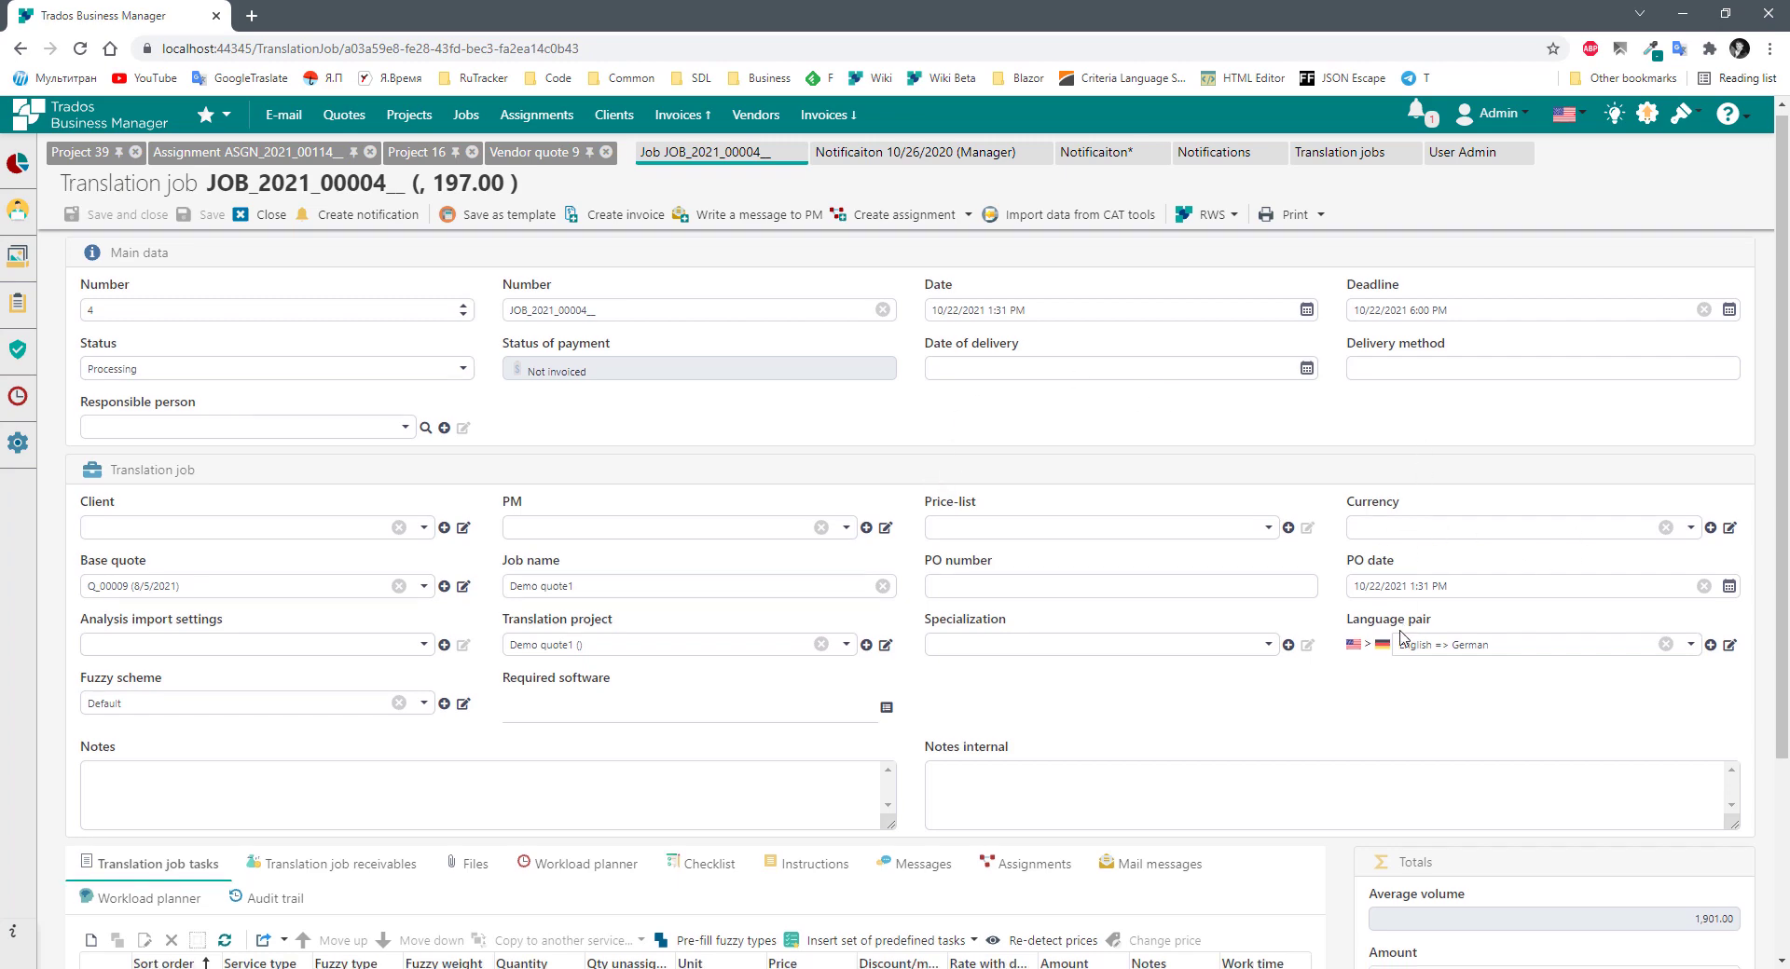
{"action": "scroll", "coordinate": [1026, 643], "scroll_direction": "up", "scroll_amount": 3}
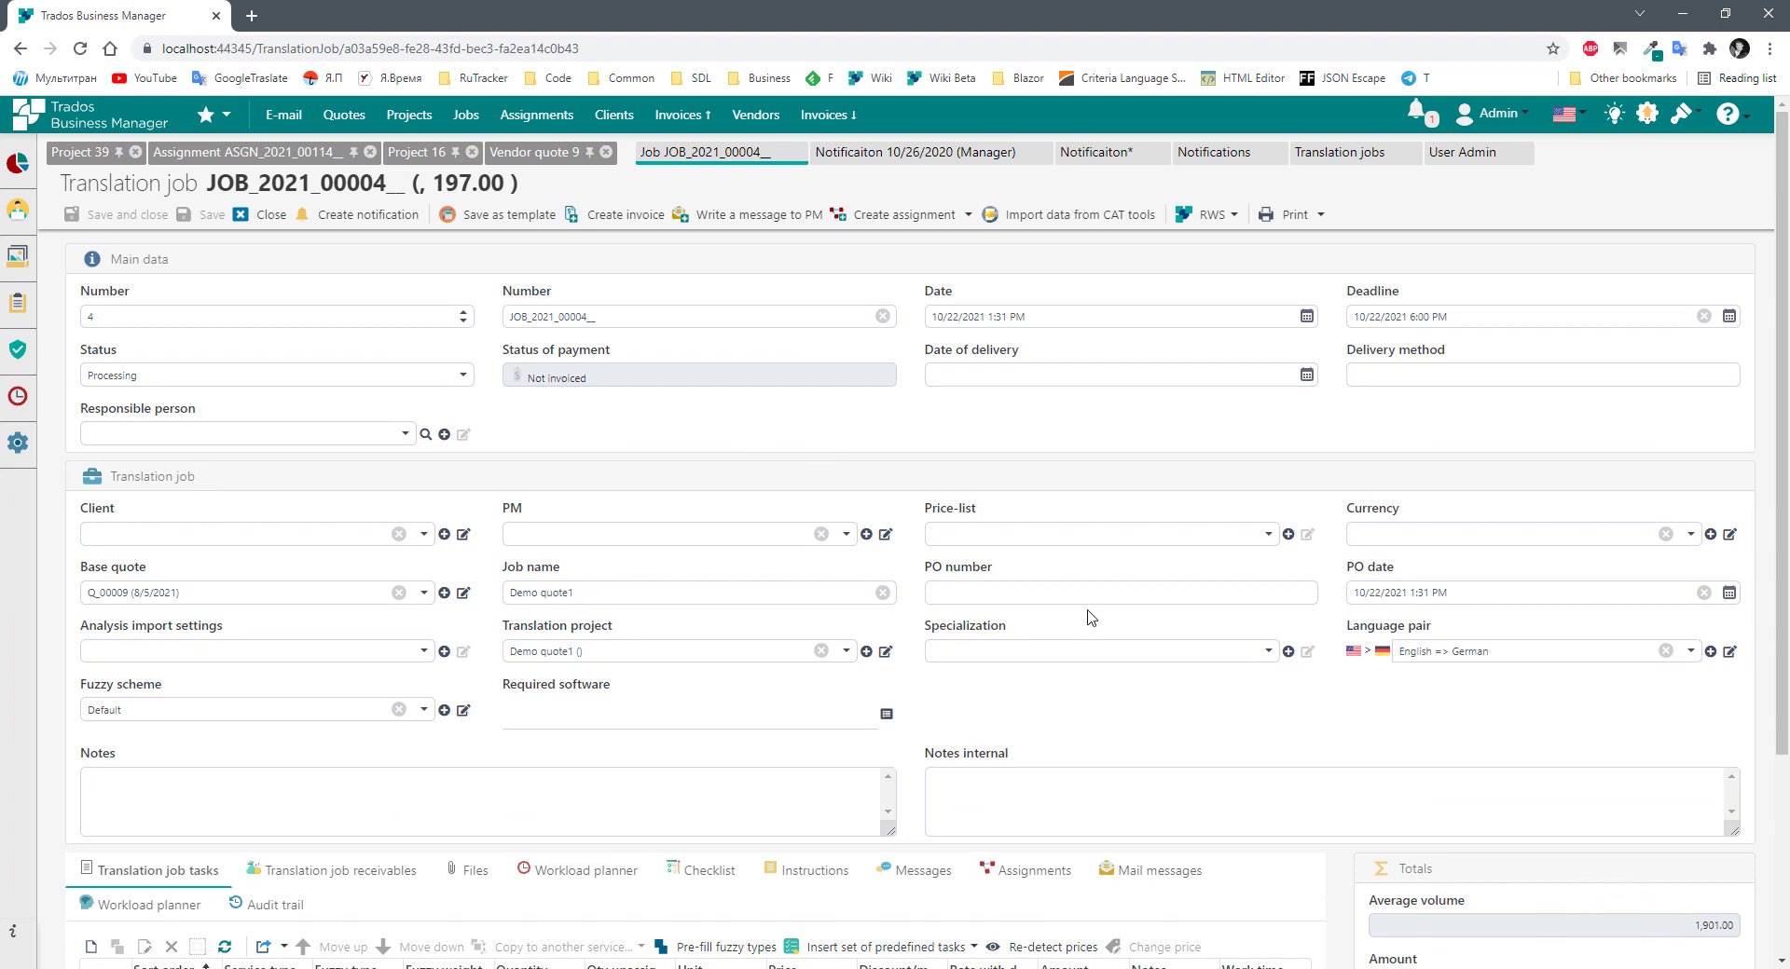
{"action": "left_click", "coordinate": [260, 214]}
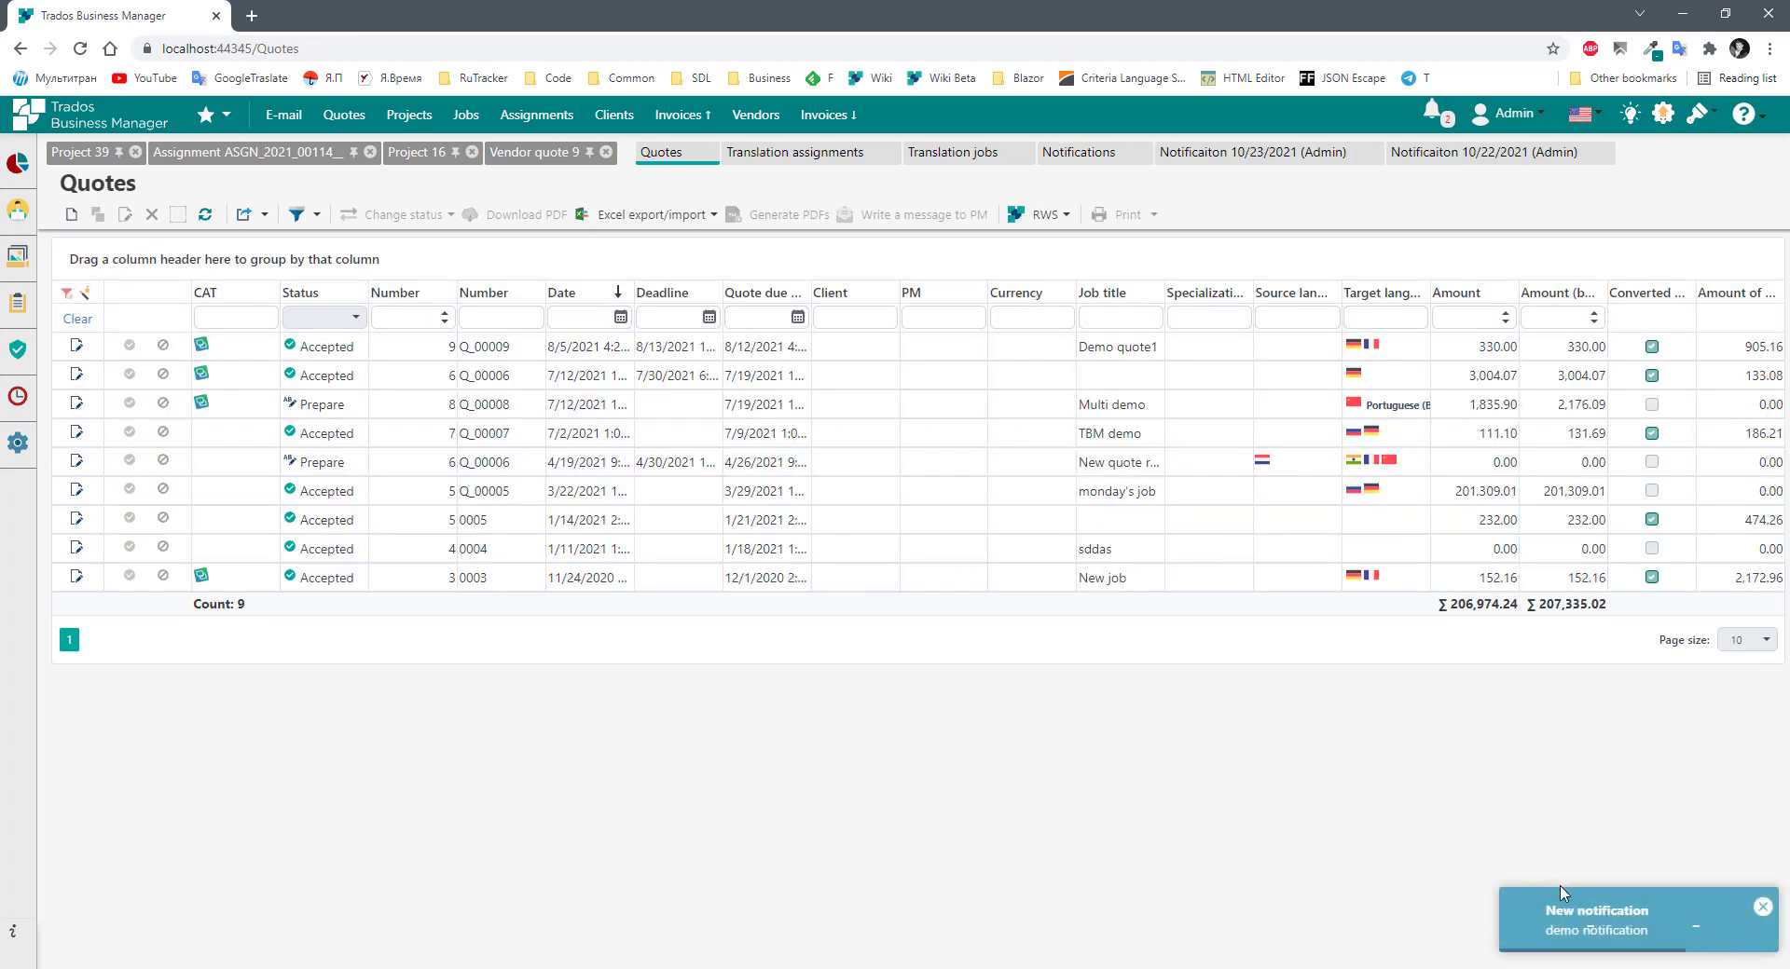
{"action": "left_click", "coordinate": [1605, 931]}
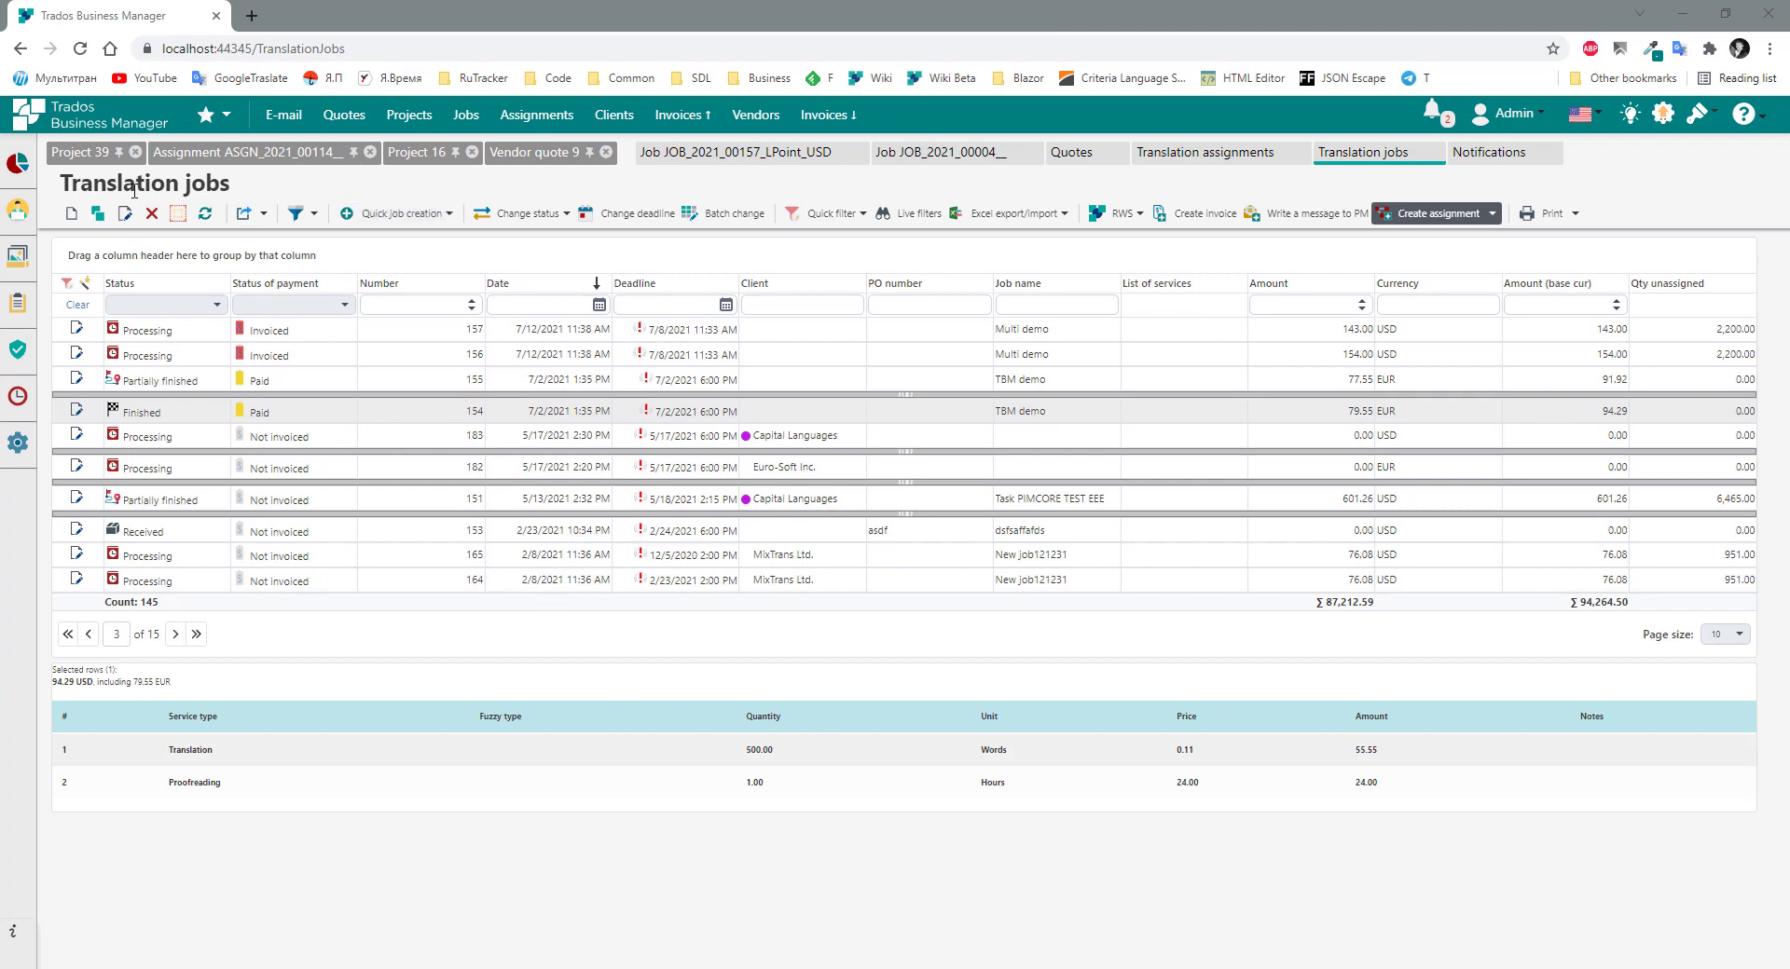
Open the filter builder for the translation jobs list and add a Language pair criterion.
{"action": "left_click", "coordinate": [68, 284]}
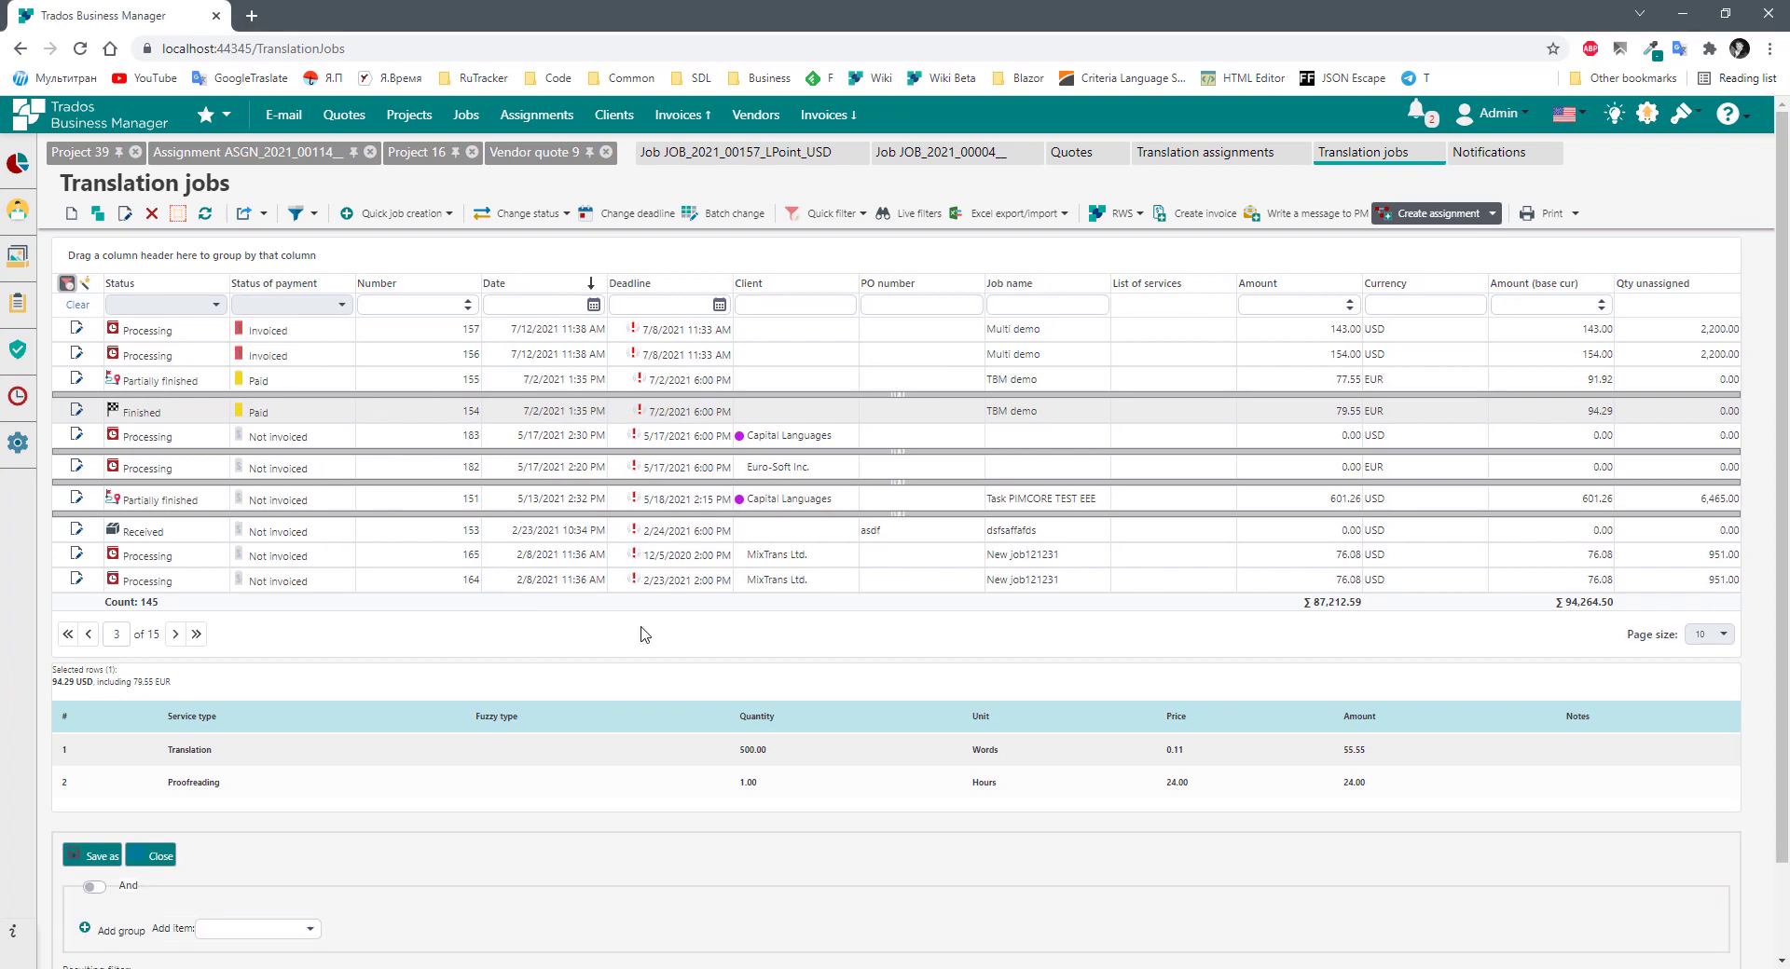
{"action": "scroll", "coordinate": [643, 653], "scroll_direction": "down", "scroll_amount": 1}
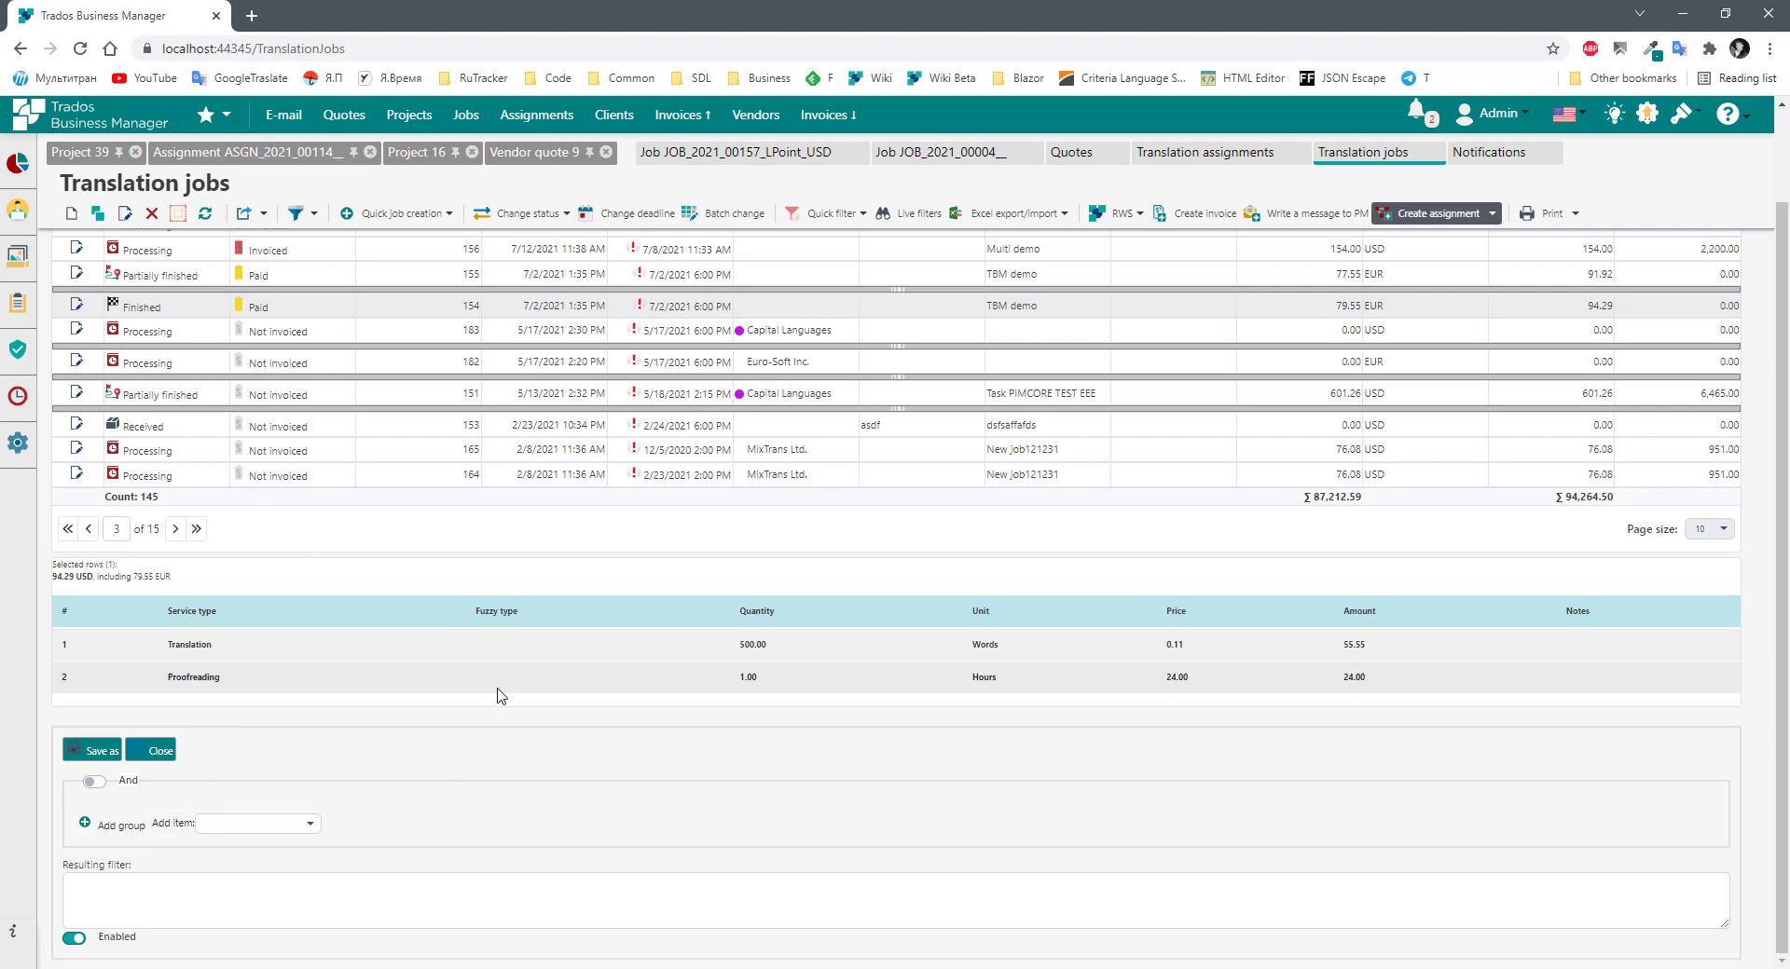
{"action": "left_click", "coordinate": [309, 824]}
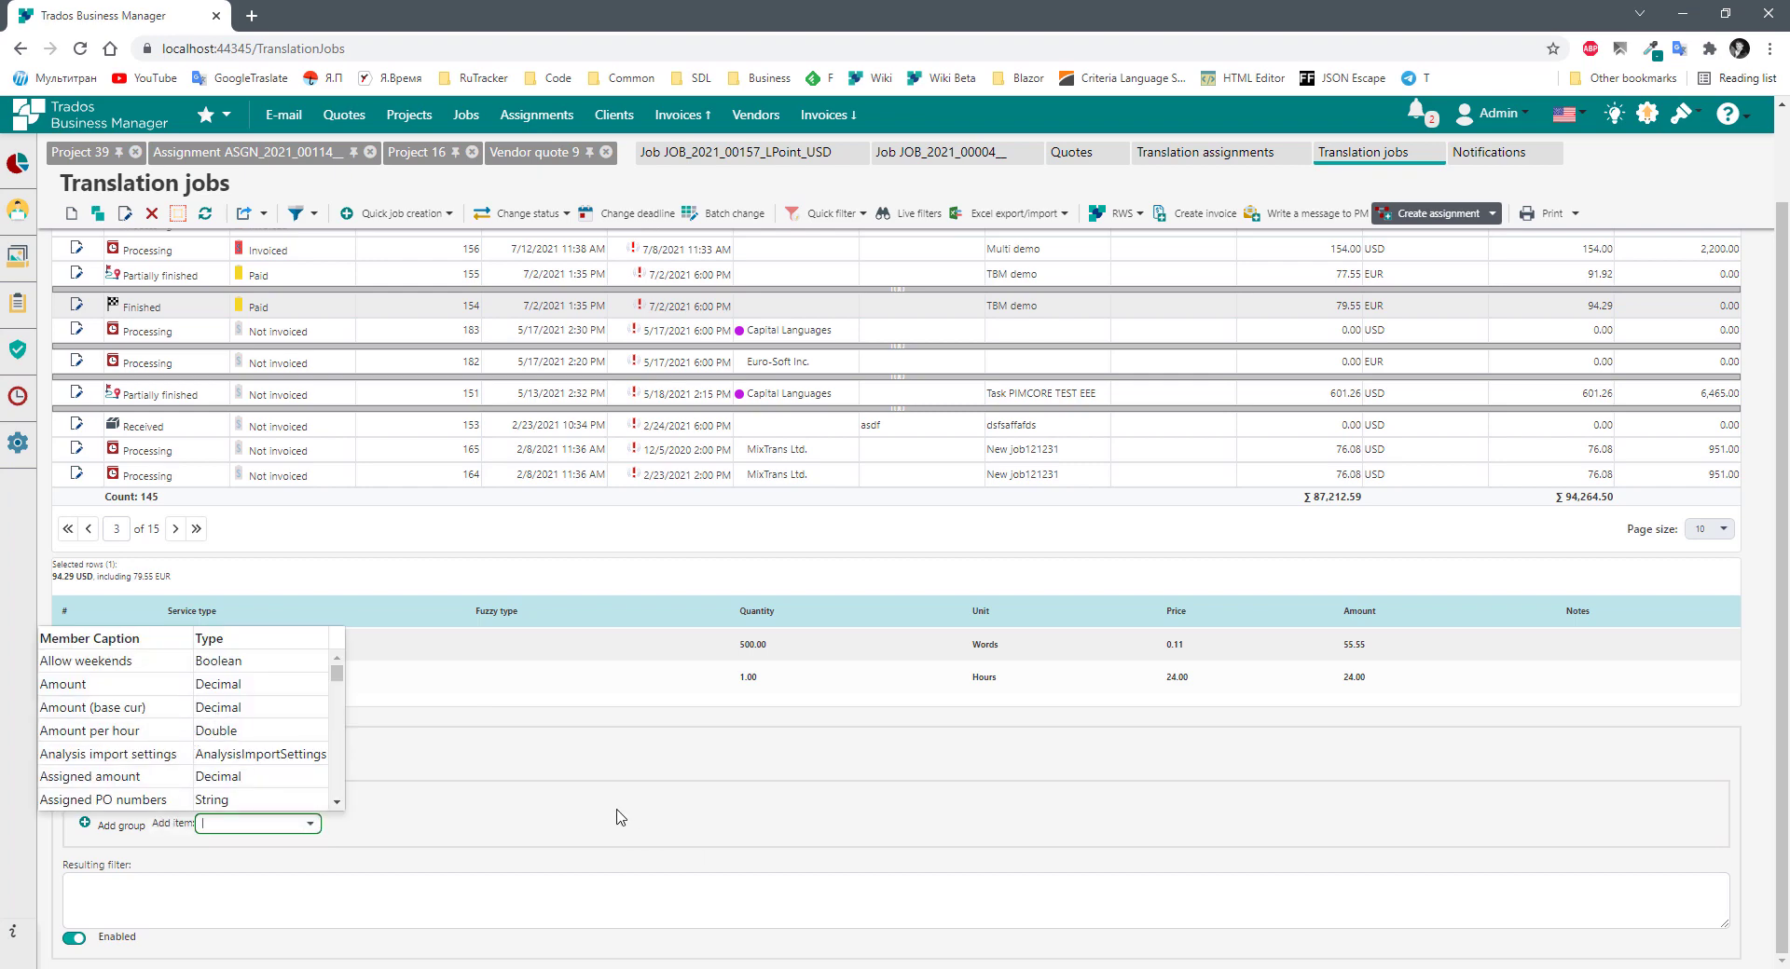
{"action": "scroll", "coordinate": [228, 734], "scroll_direction": "down", "scroll_amount": 1}
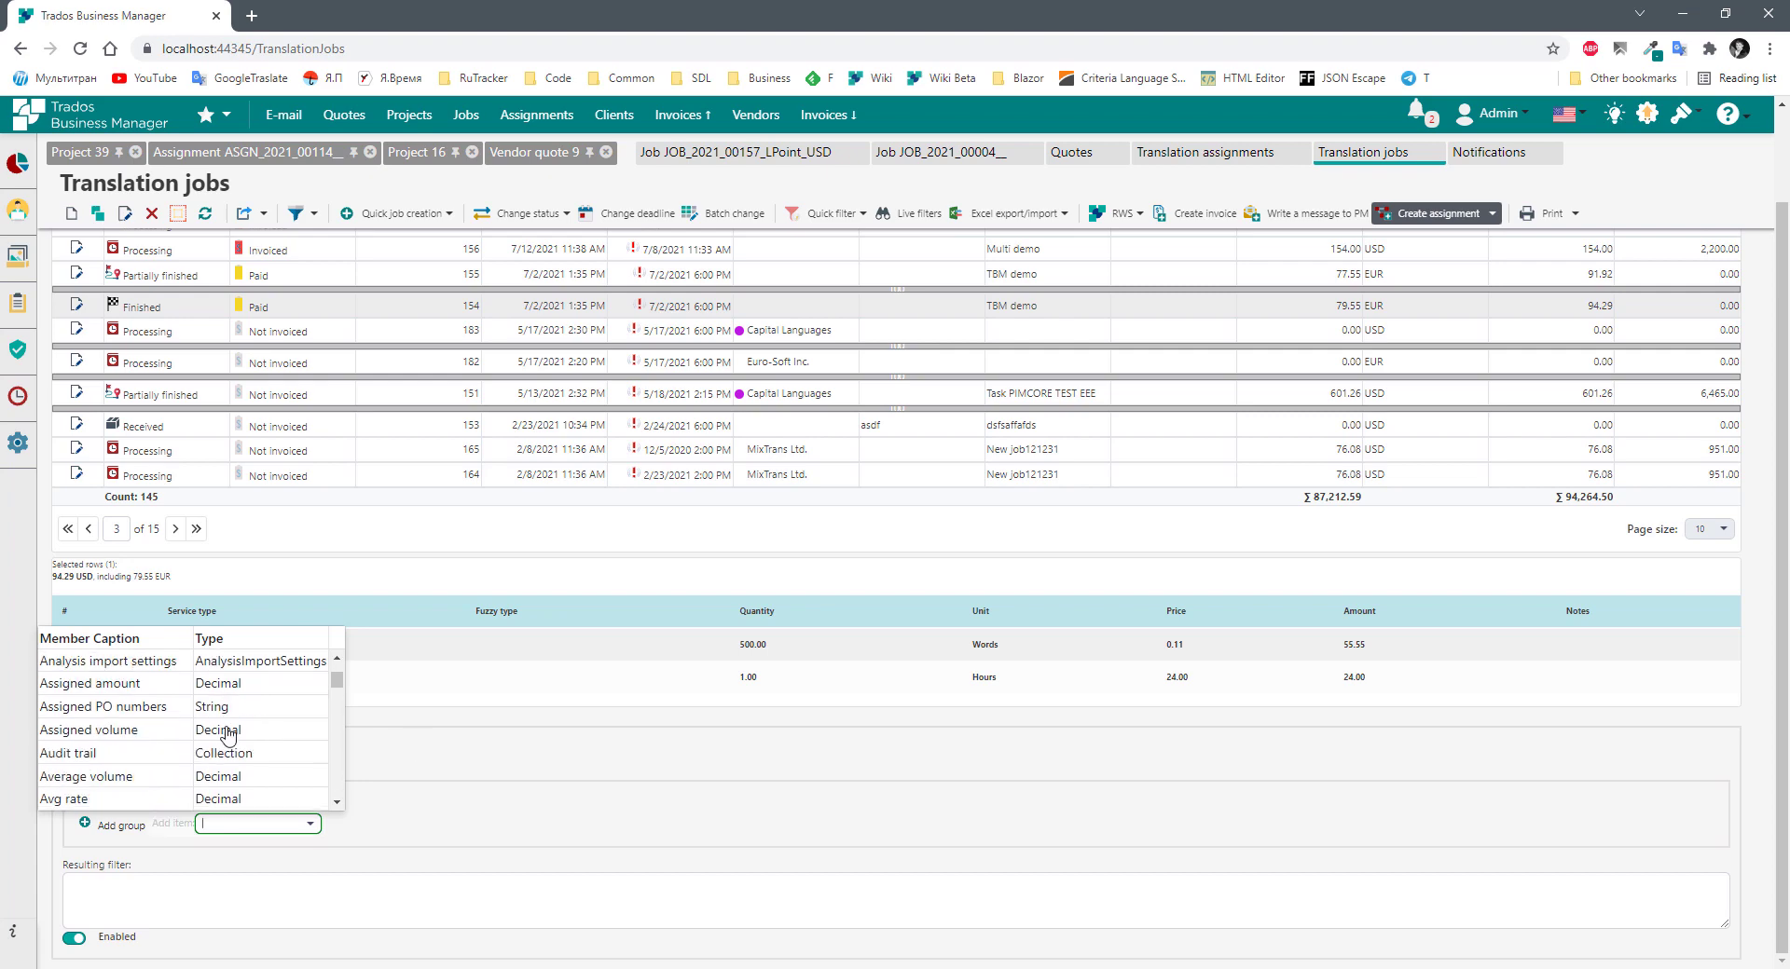
{"action": "type", "text": "lang"}
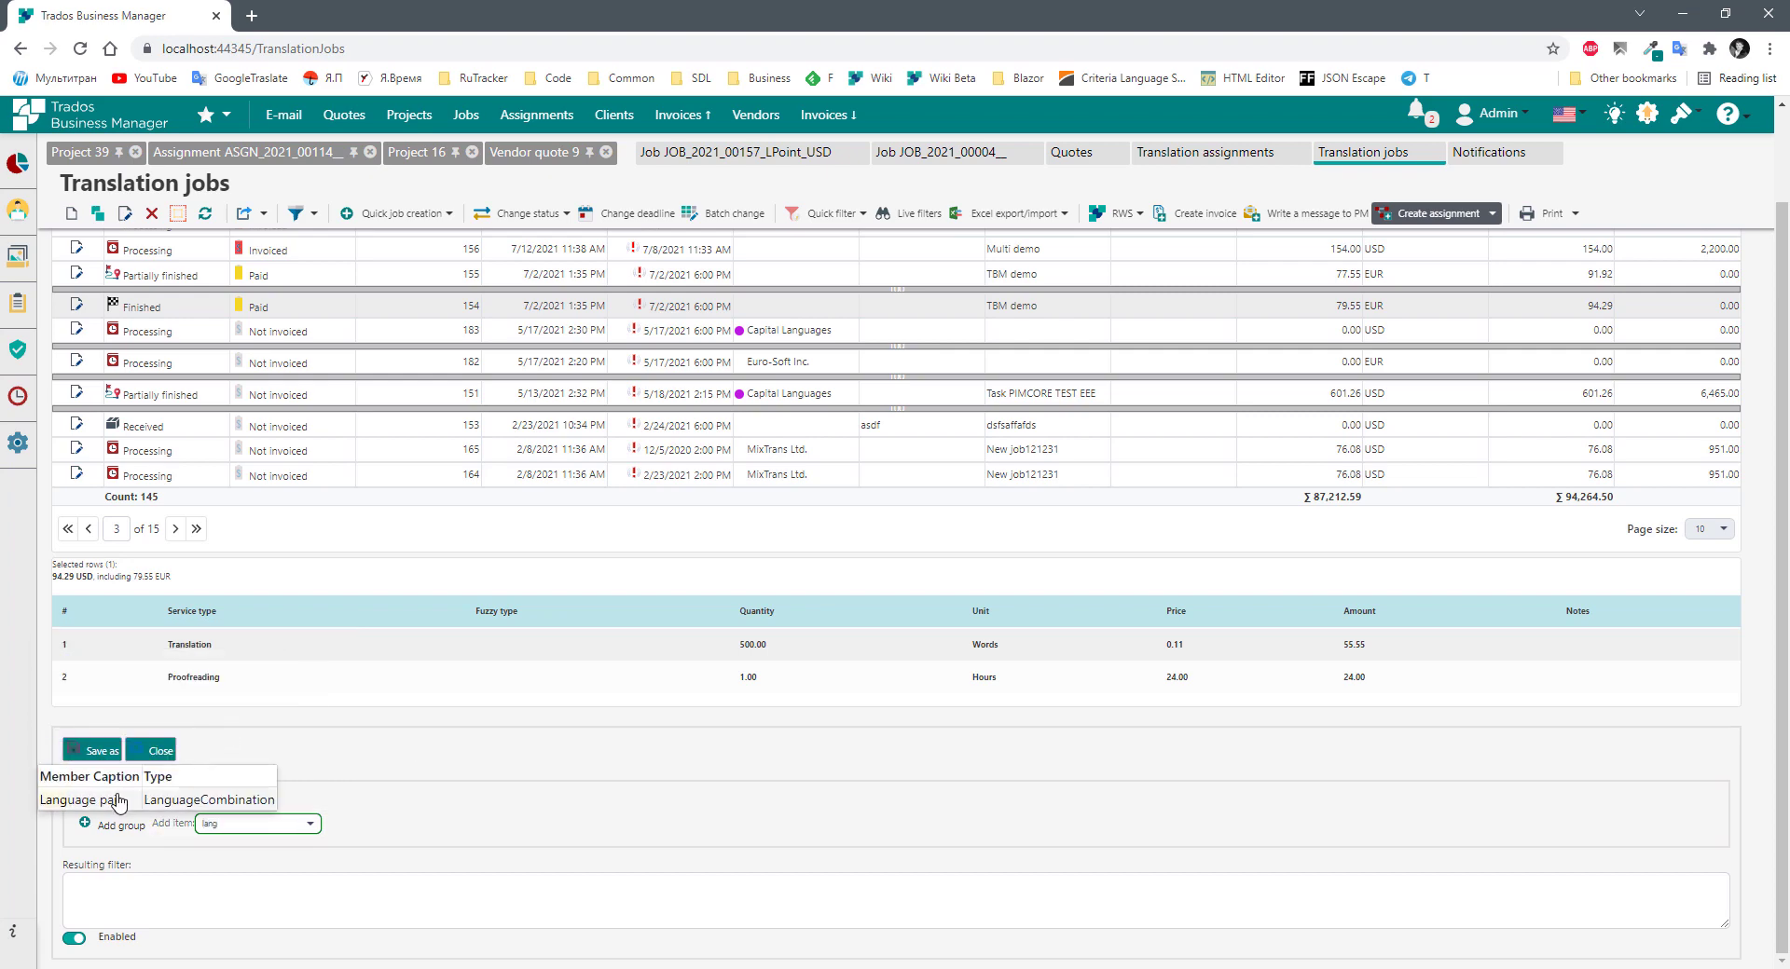
{"action": "left_click", "coordinate": [118, 803]}
{"action": "scroll", "coordinate": [762, 738], "scroll_direction": "down", "scroll_amount": 1}
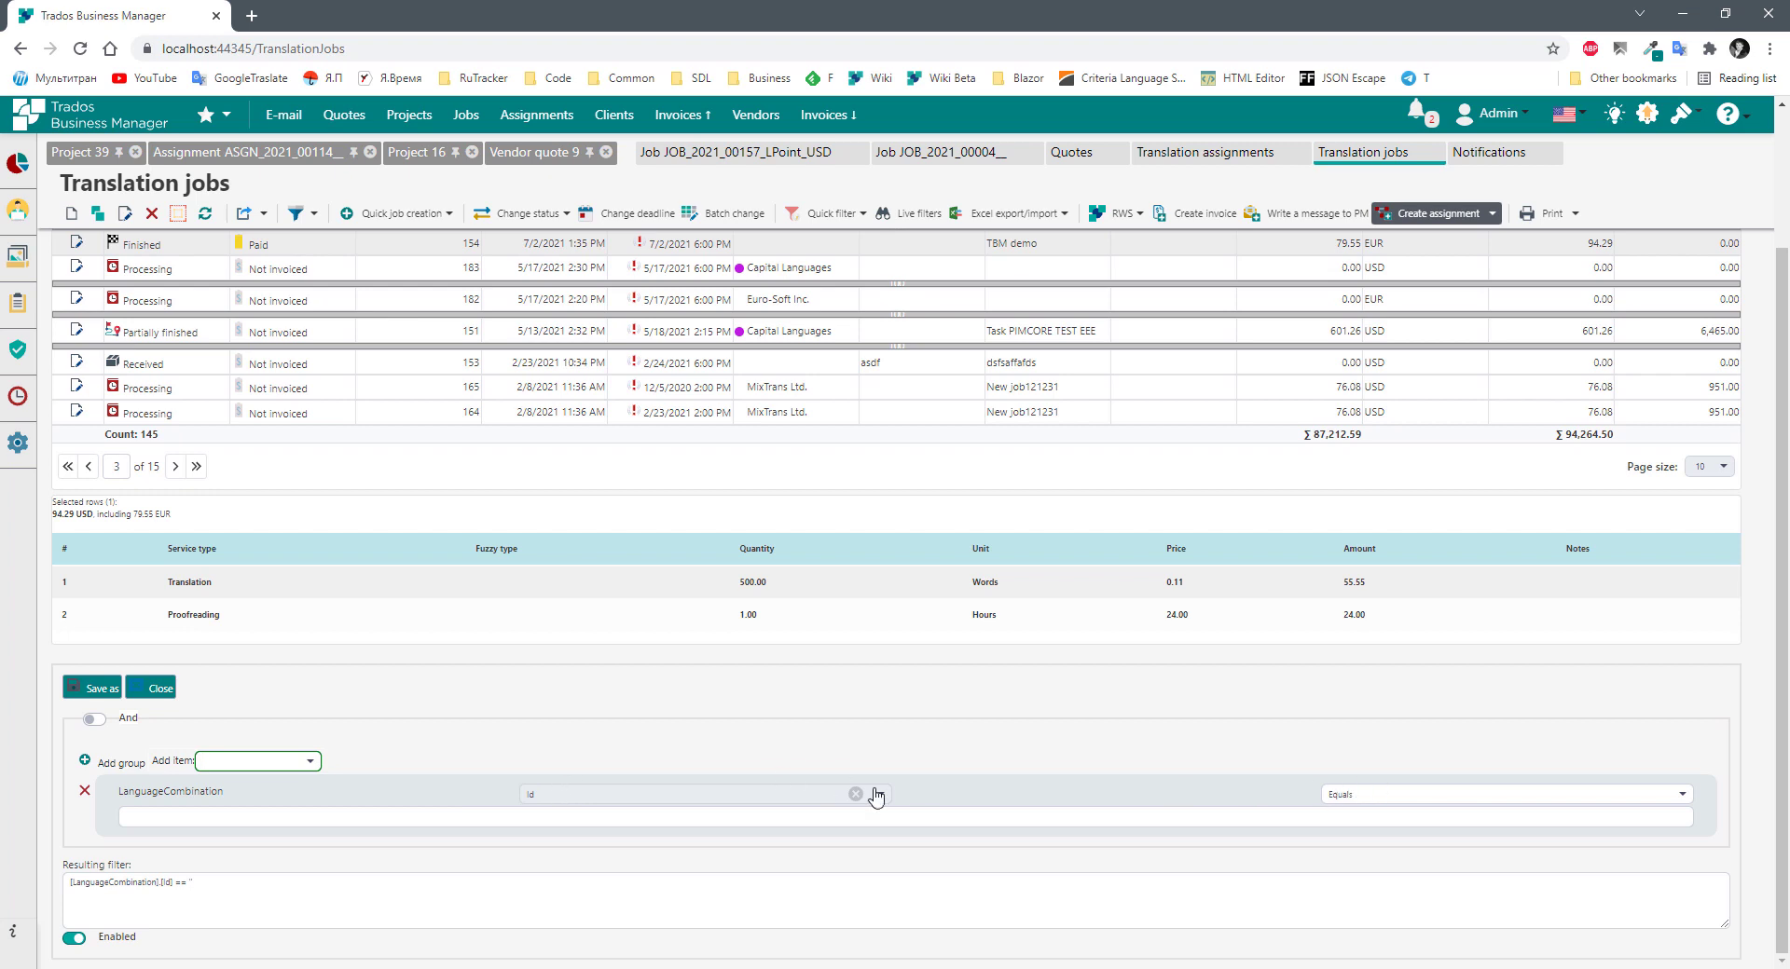
Set the language pair criterion to check the Source language.
{"action": "left_click", "coordinate": [626, 794]}
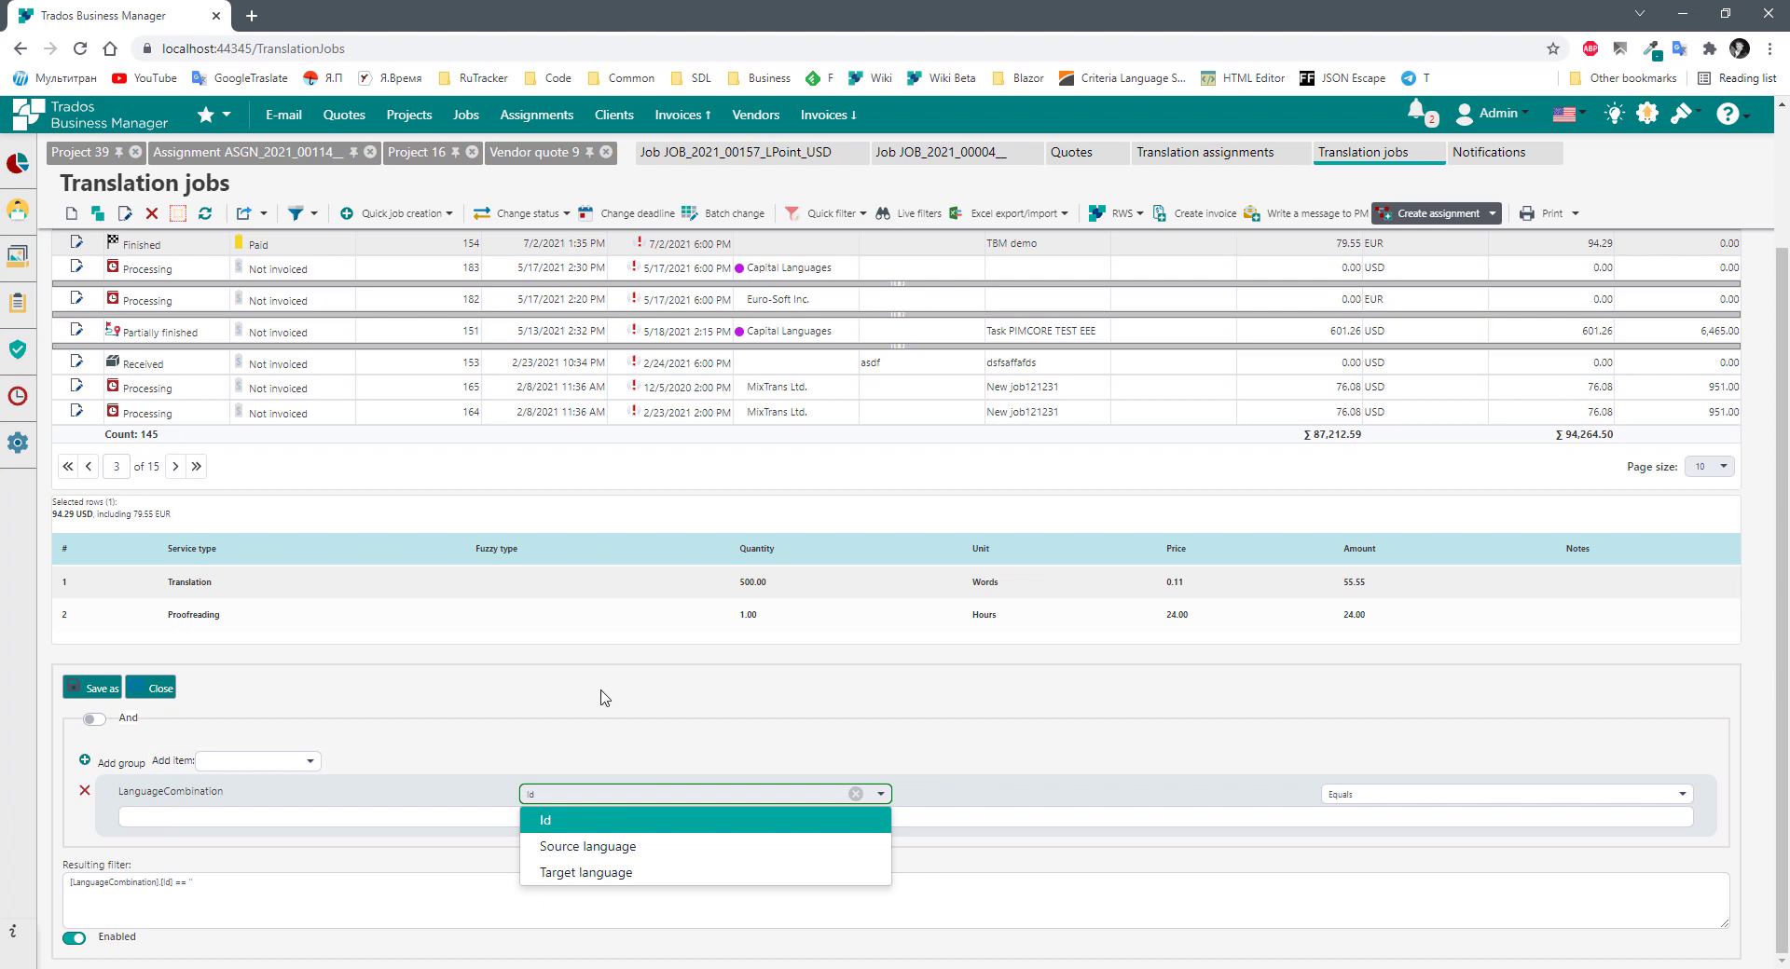
{"action": "scroll", "coordinate": [592, 419], "scroll_direction": "up", "scroll_amount": 2}
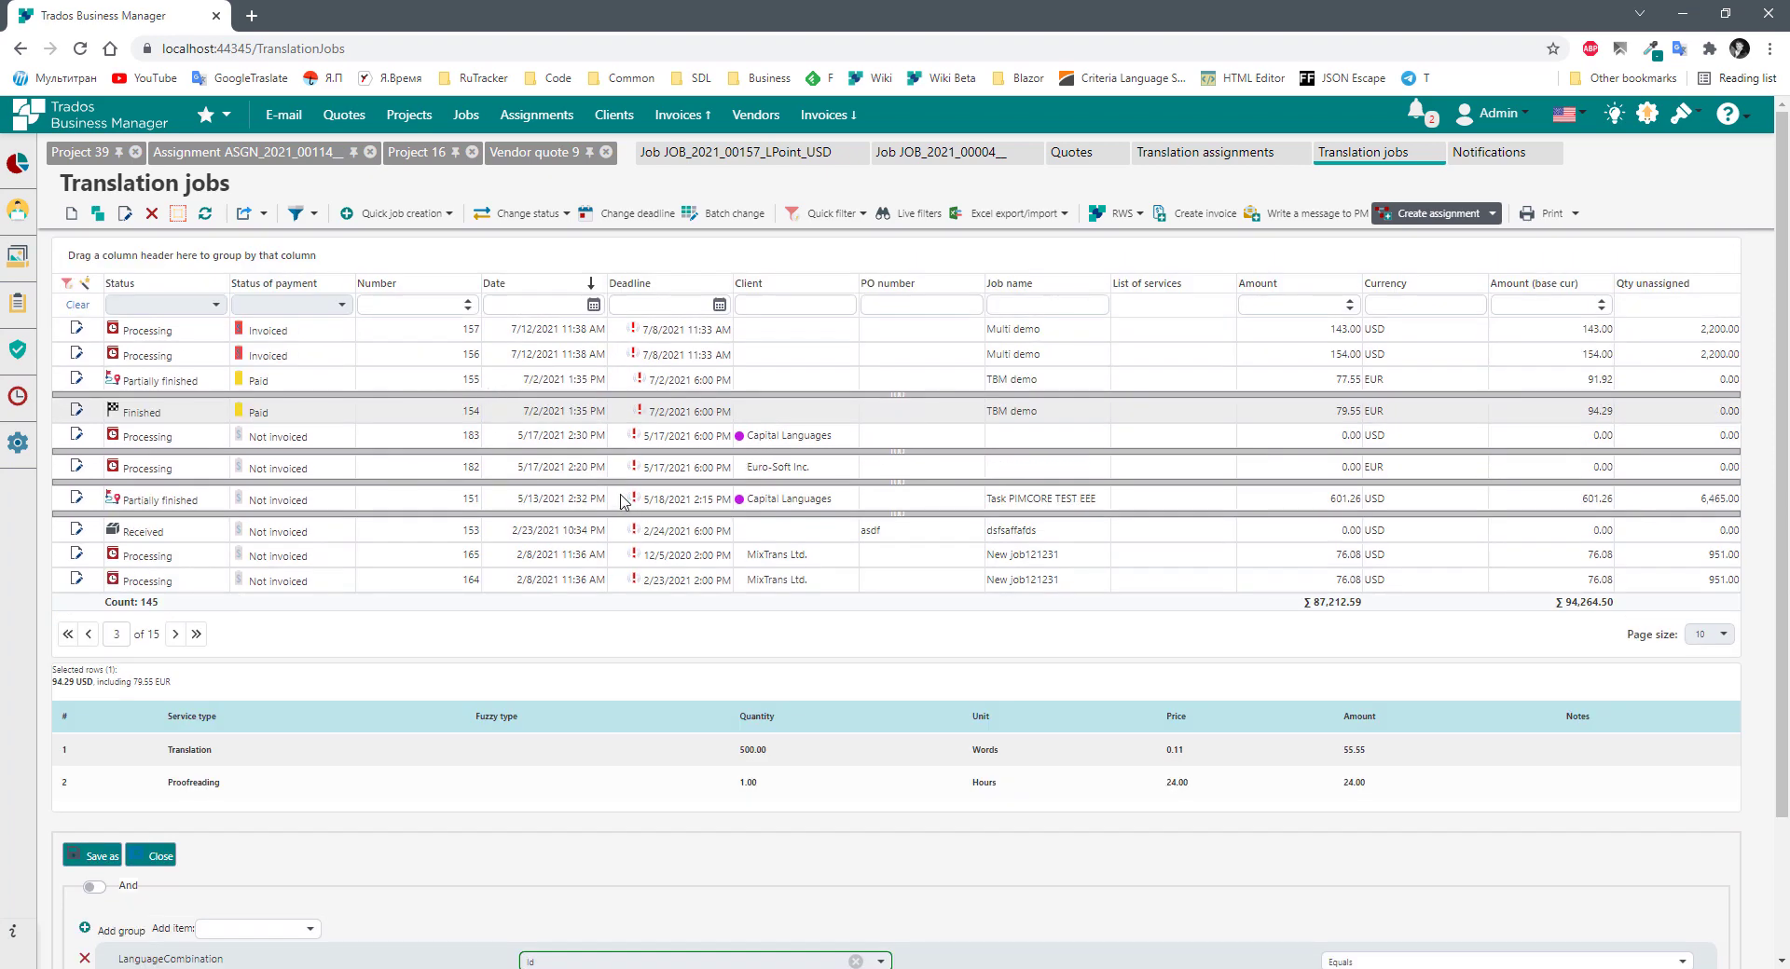
{"action": "scroll", "coordinate": [522, 541], "scroll_direction": "down", "scroll_amount": 2}
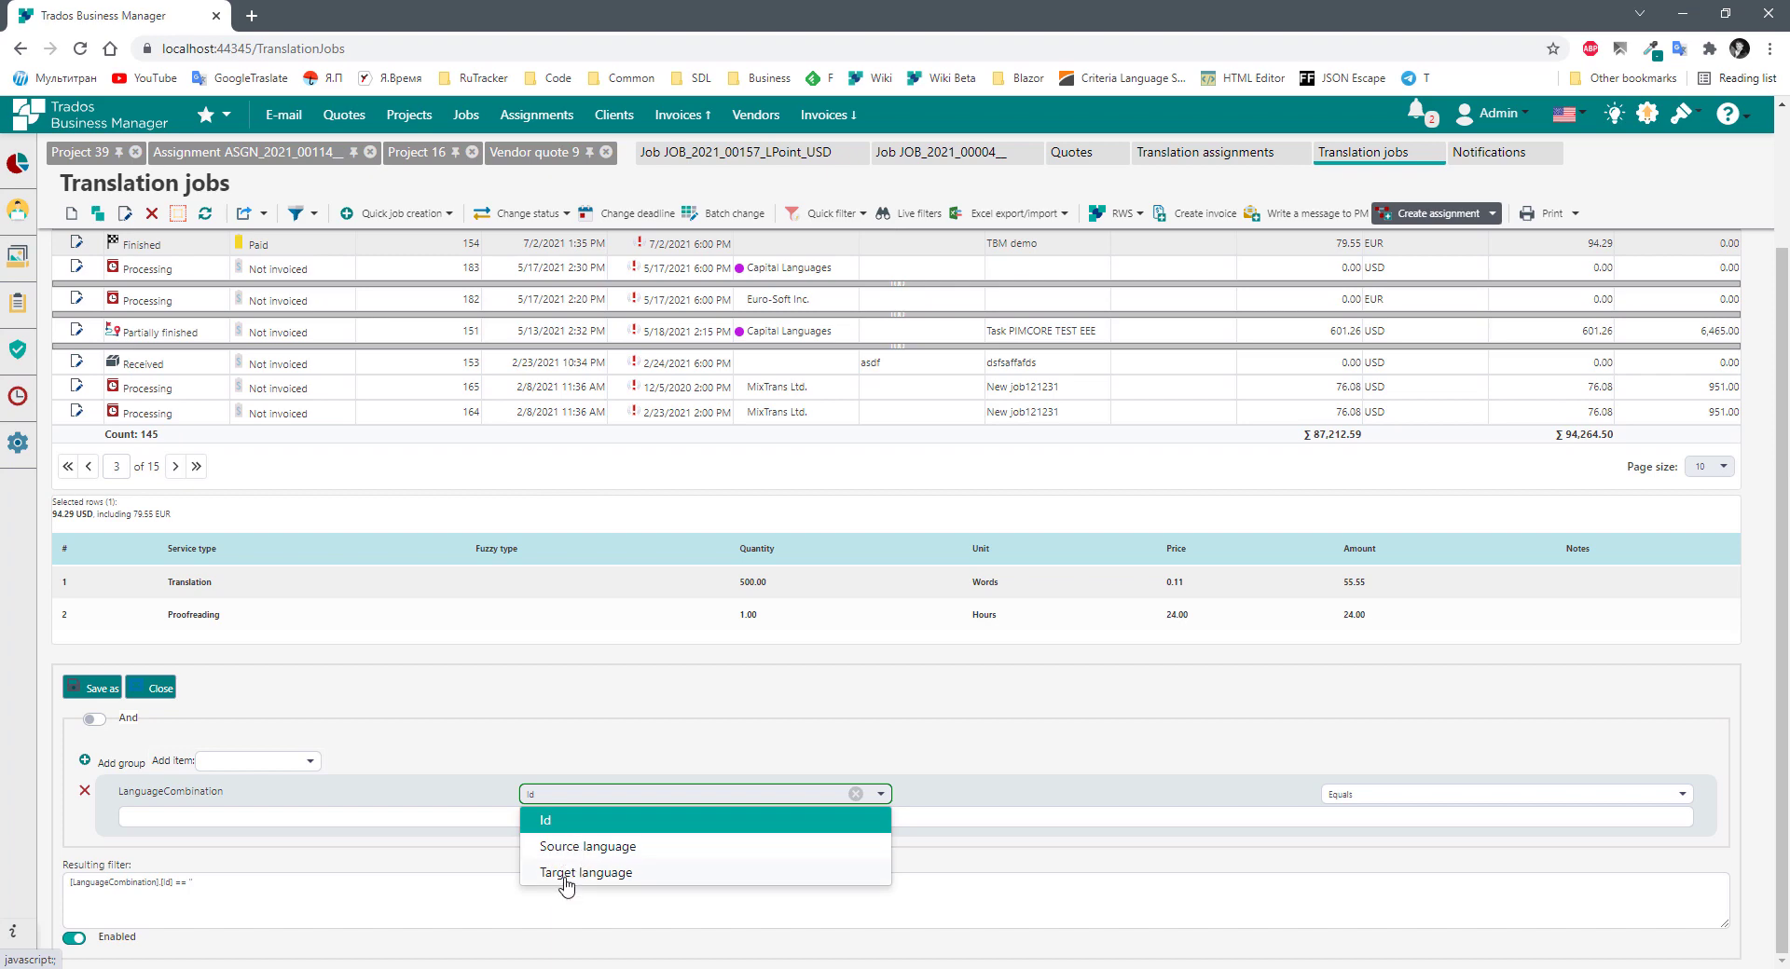
{"action": "left_click", "coordinate": [578, 849]}
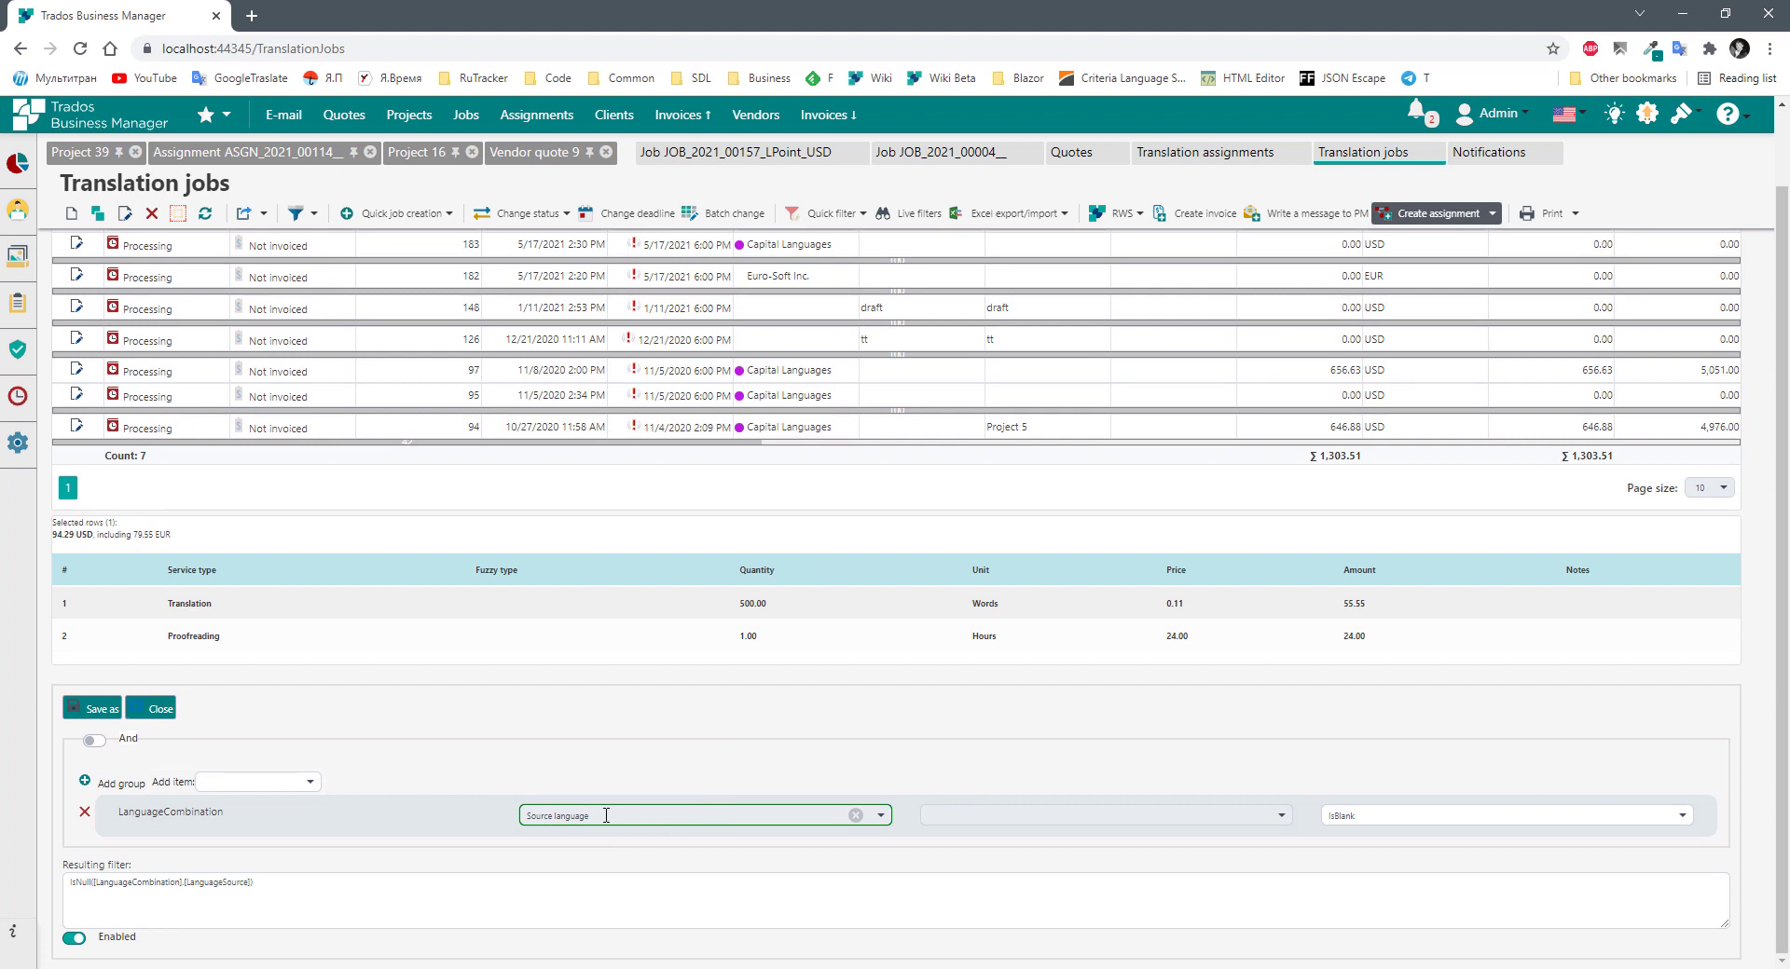
{"action": "left_click_drag", "start_coordinate": [605, 815], "coordinate": [523, 817]}
{"action": "left_click", "coordinate": [520, 770]}
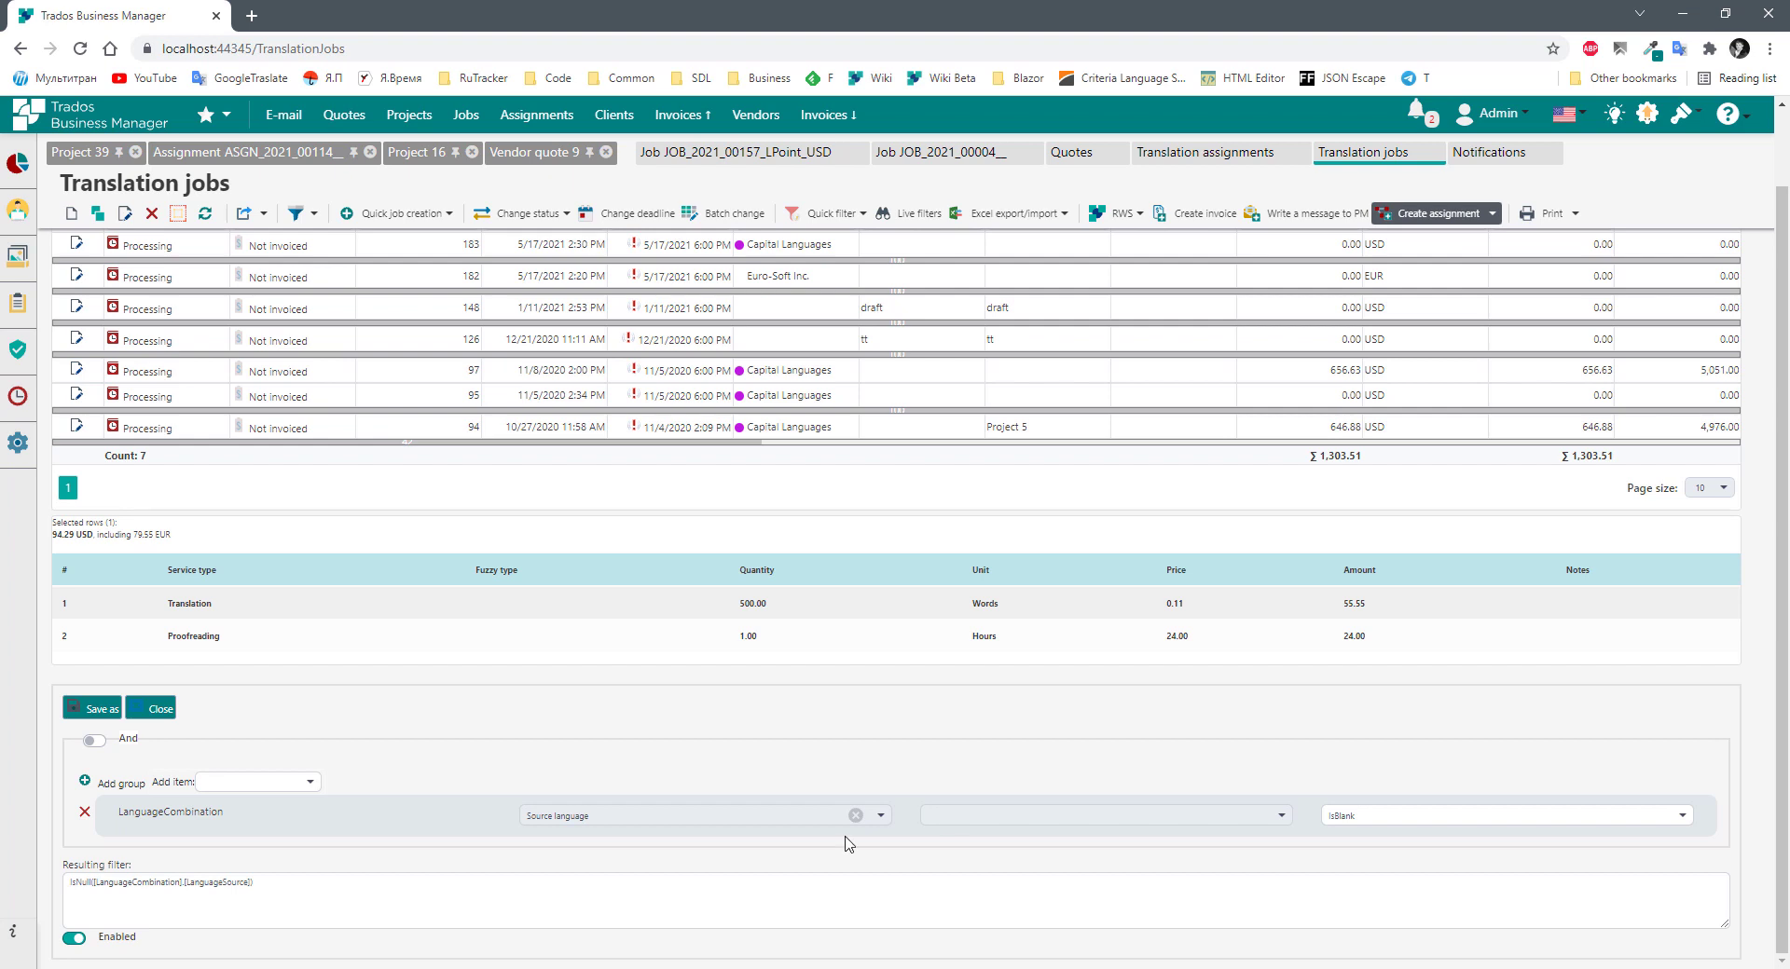
{"action": "left_click_drag", "start_coordinate": [160, 812], "coordinate": [252, 820]}
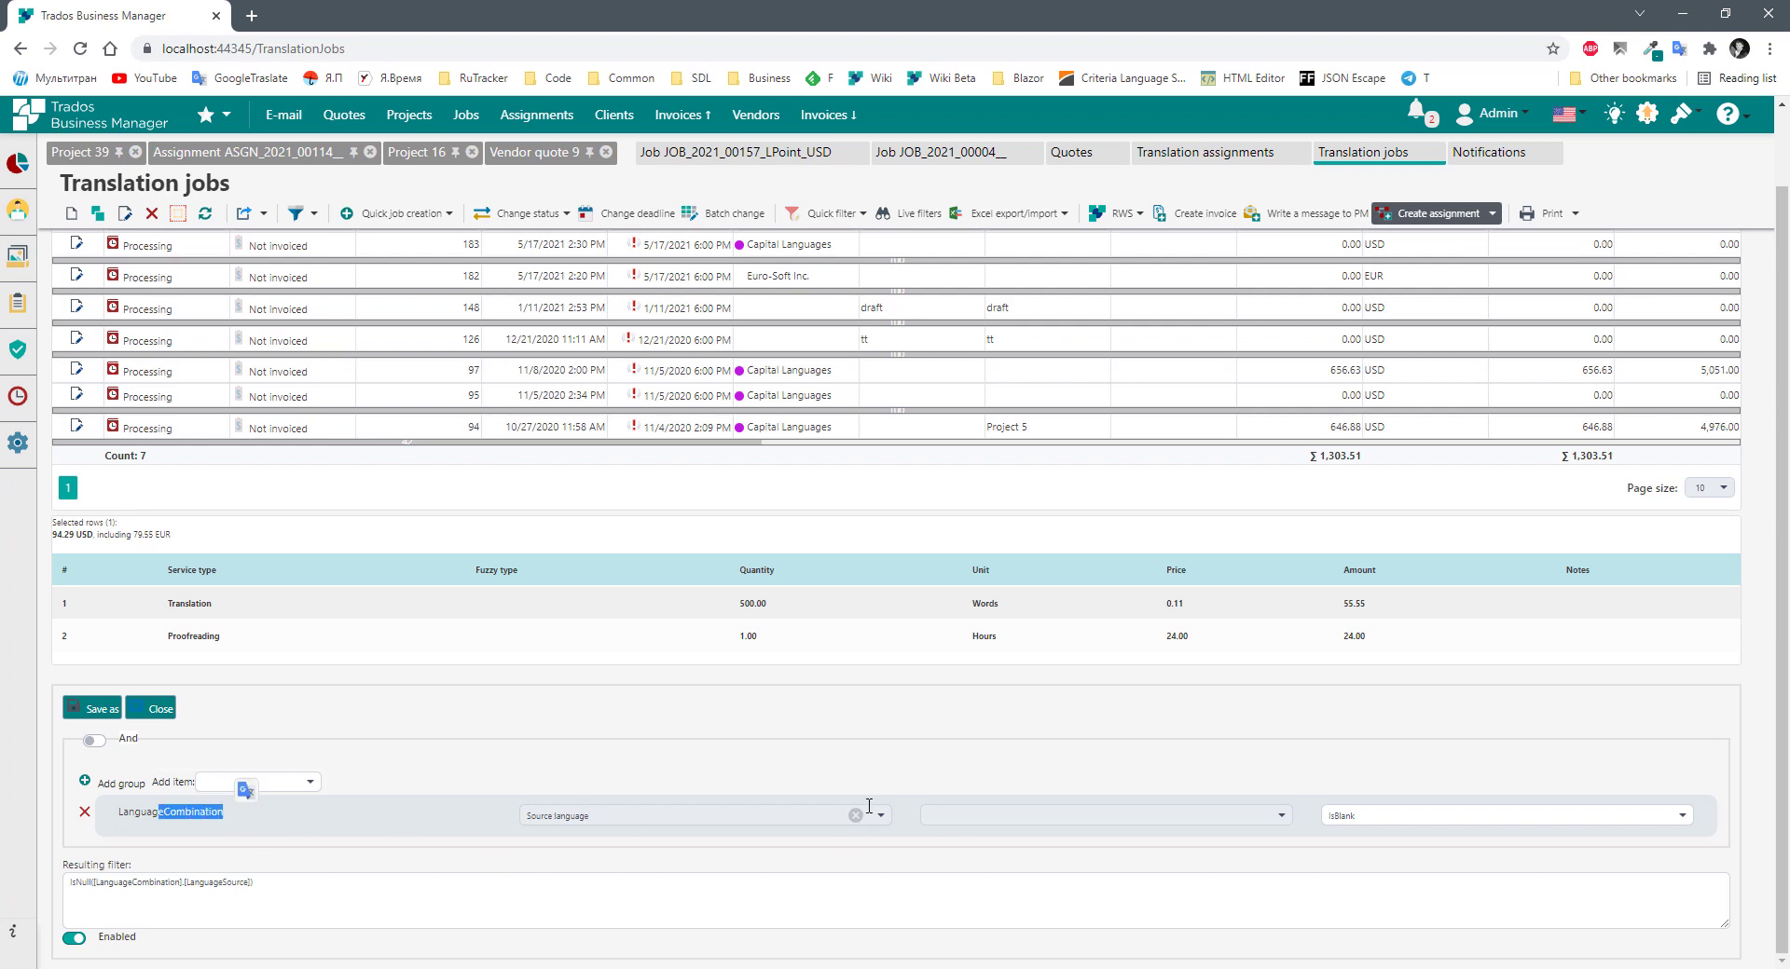
Complete the source language criterion so that its Name contains "eng", and apply it to the jobs list.
{"action": "left_click", "coordinate": [970, 814]}
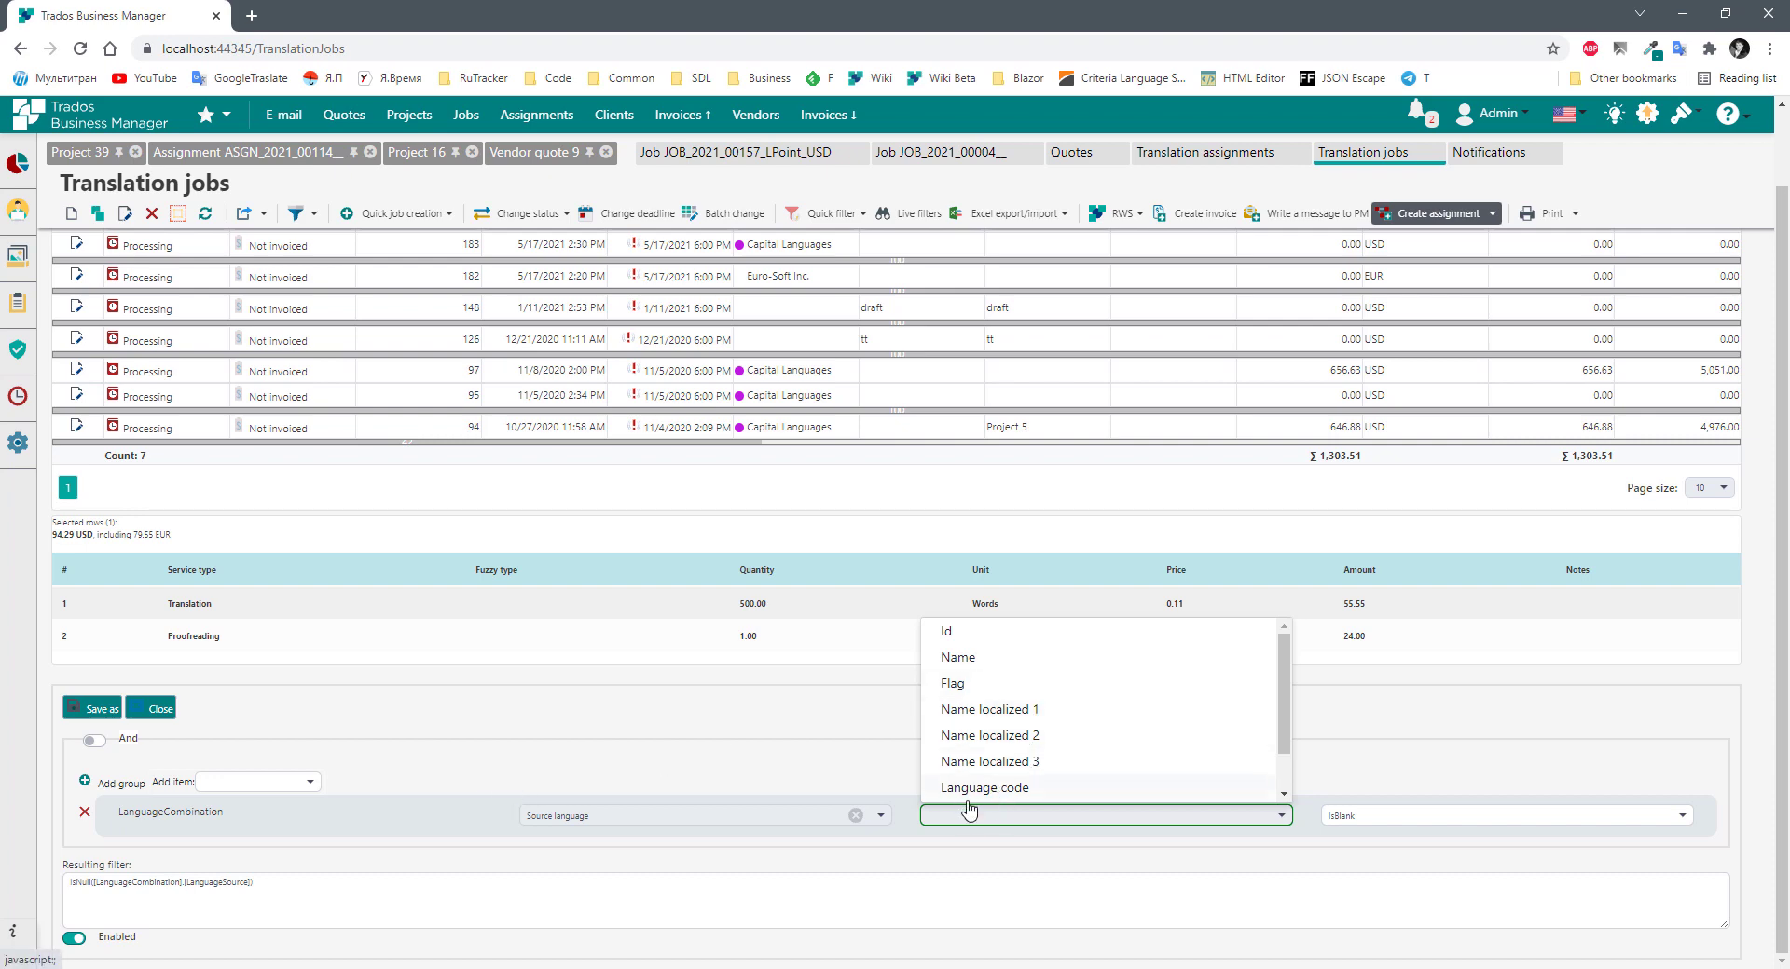
{"action": "scroll", "coordinate": [1071, 765], "scroll_direction": "down", "scroll_amount": 1}
{"action": "scroll", "coordinate": [1073, 732], "scroll_direction": "up", "scroll_amount": 1}
{"action": "scroll", "coordinate": [1073, 732], "scroll_direction": "up", "scroll_amount": 1}
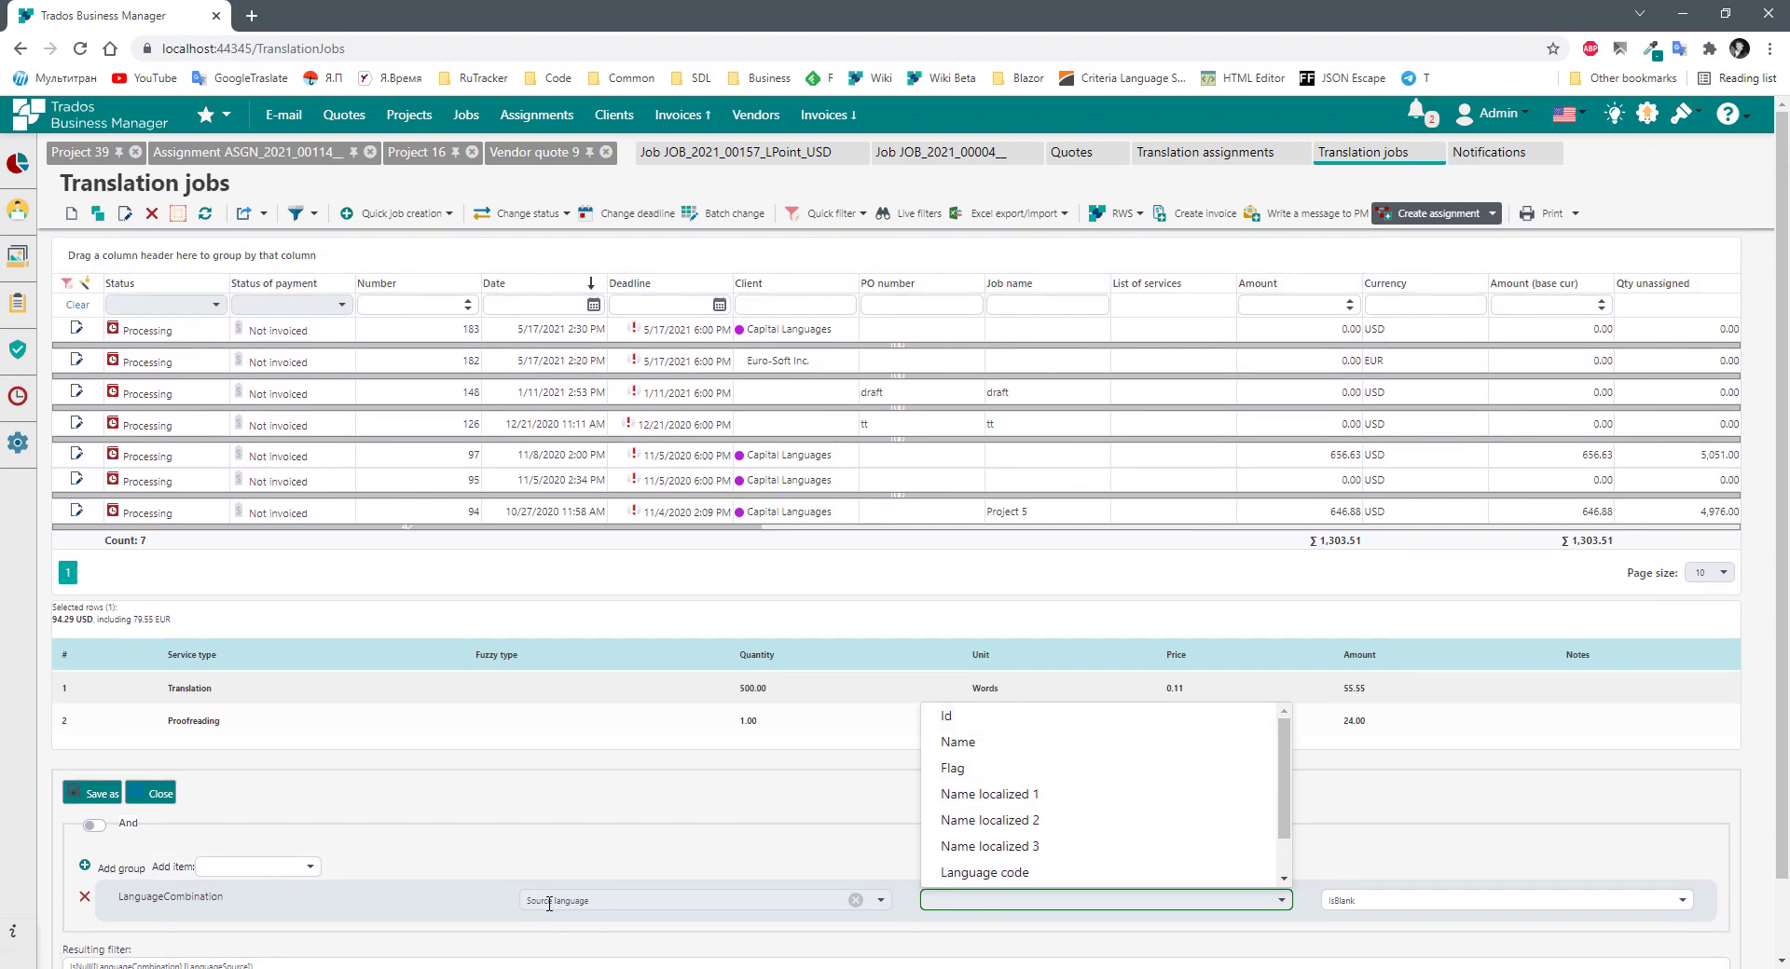
{"action": "left_click", "coordinate": [962, 745]}
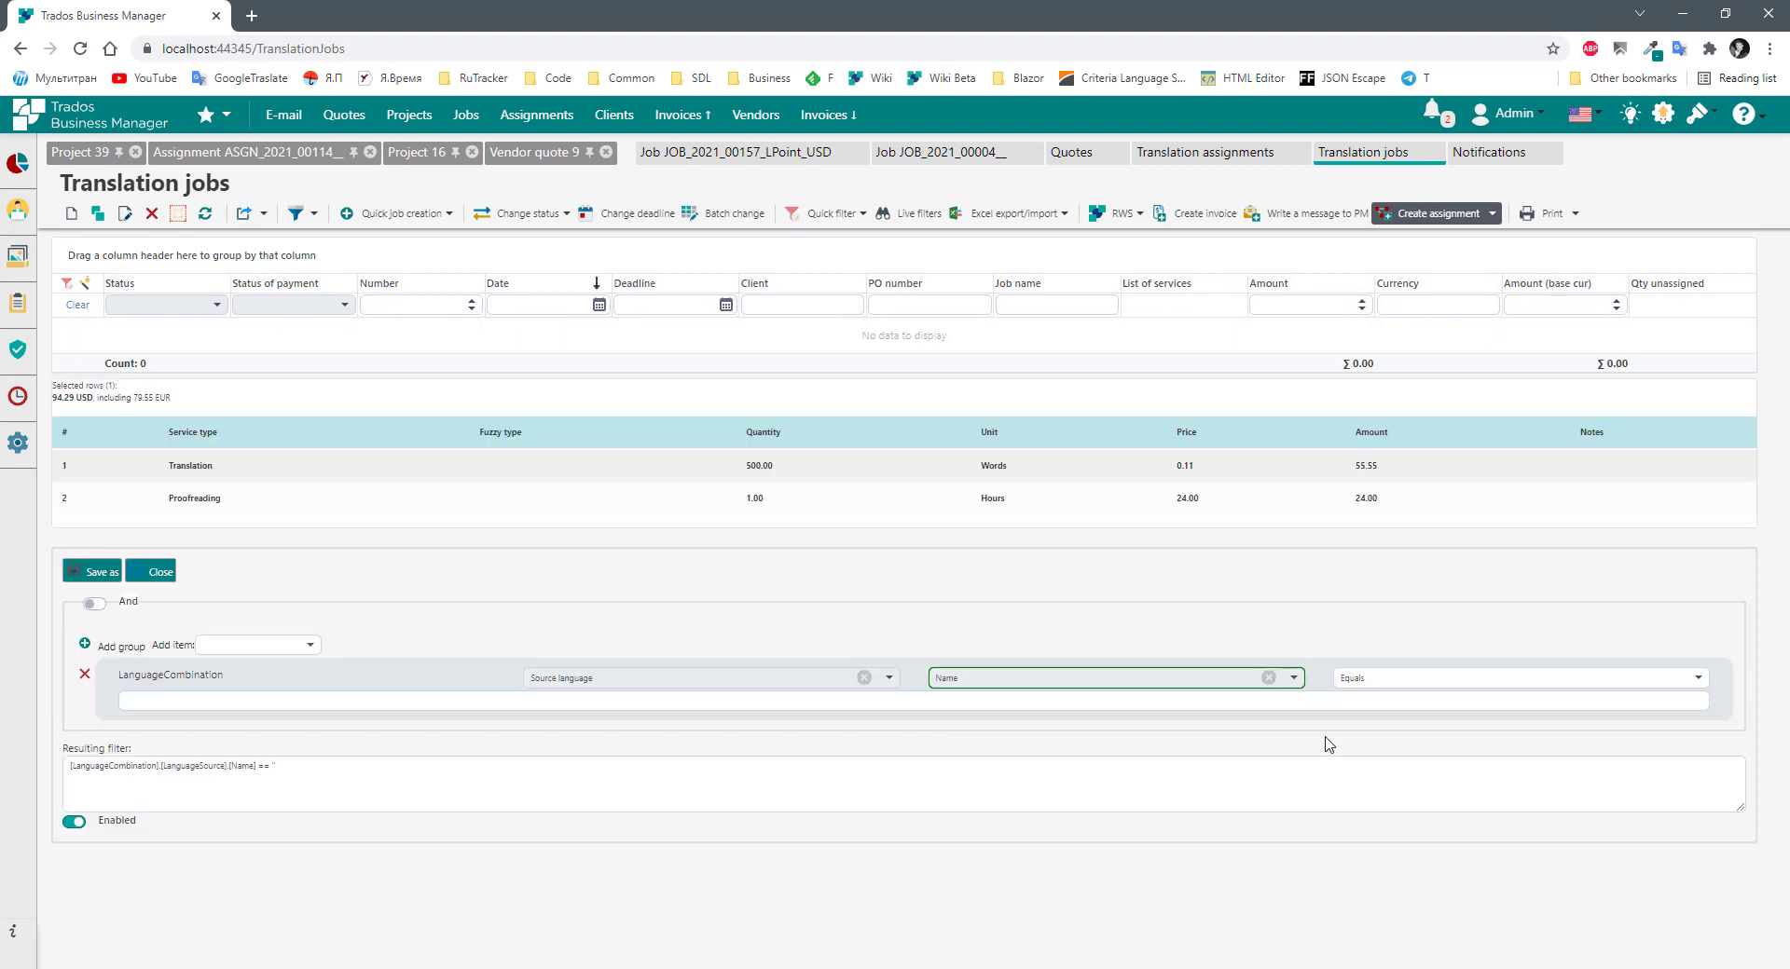
{"action": "left_click", "coordinate": [1347, 678]}
{"action": "scroll", "coordinate": [1384, 801], "scroll_direction": "down", "scroll_amount": 1}
{"action": "left_click", "coordinate": [1369, 837]}
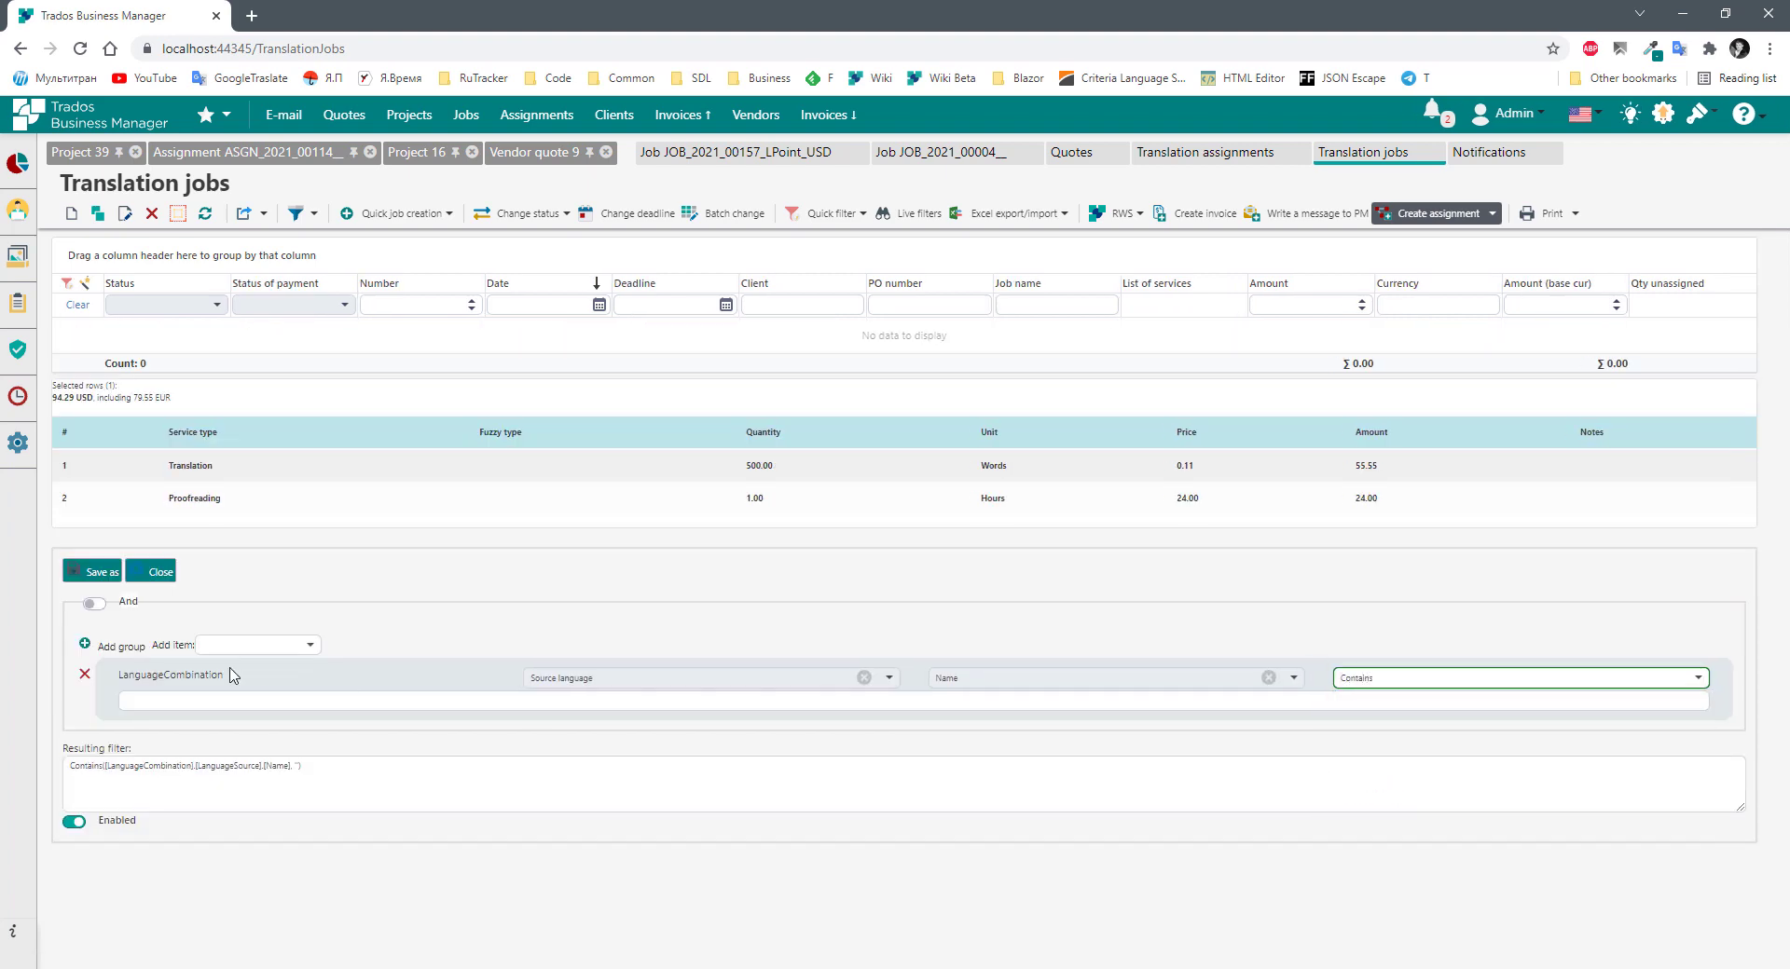
{"action": "left_click", "coordinate": [172, 707]}
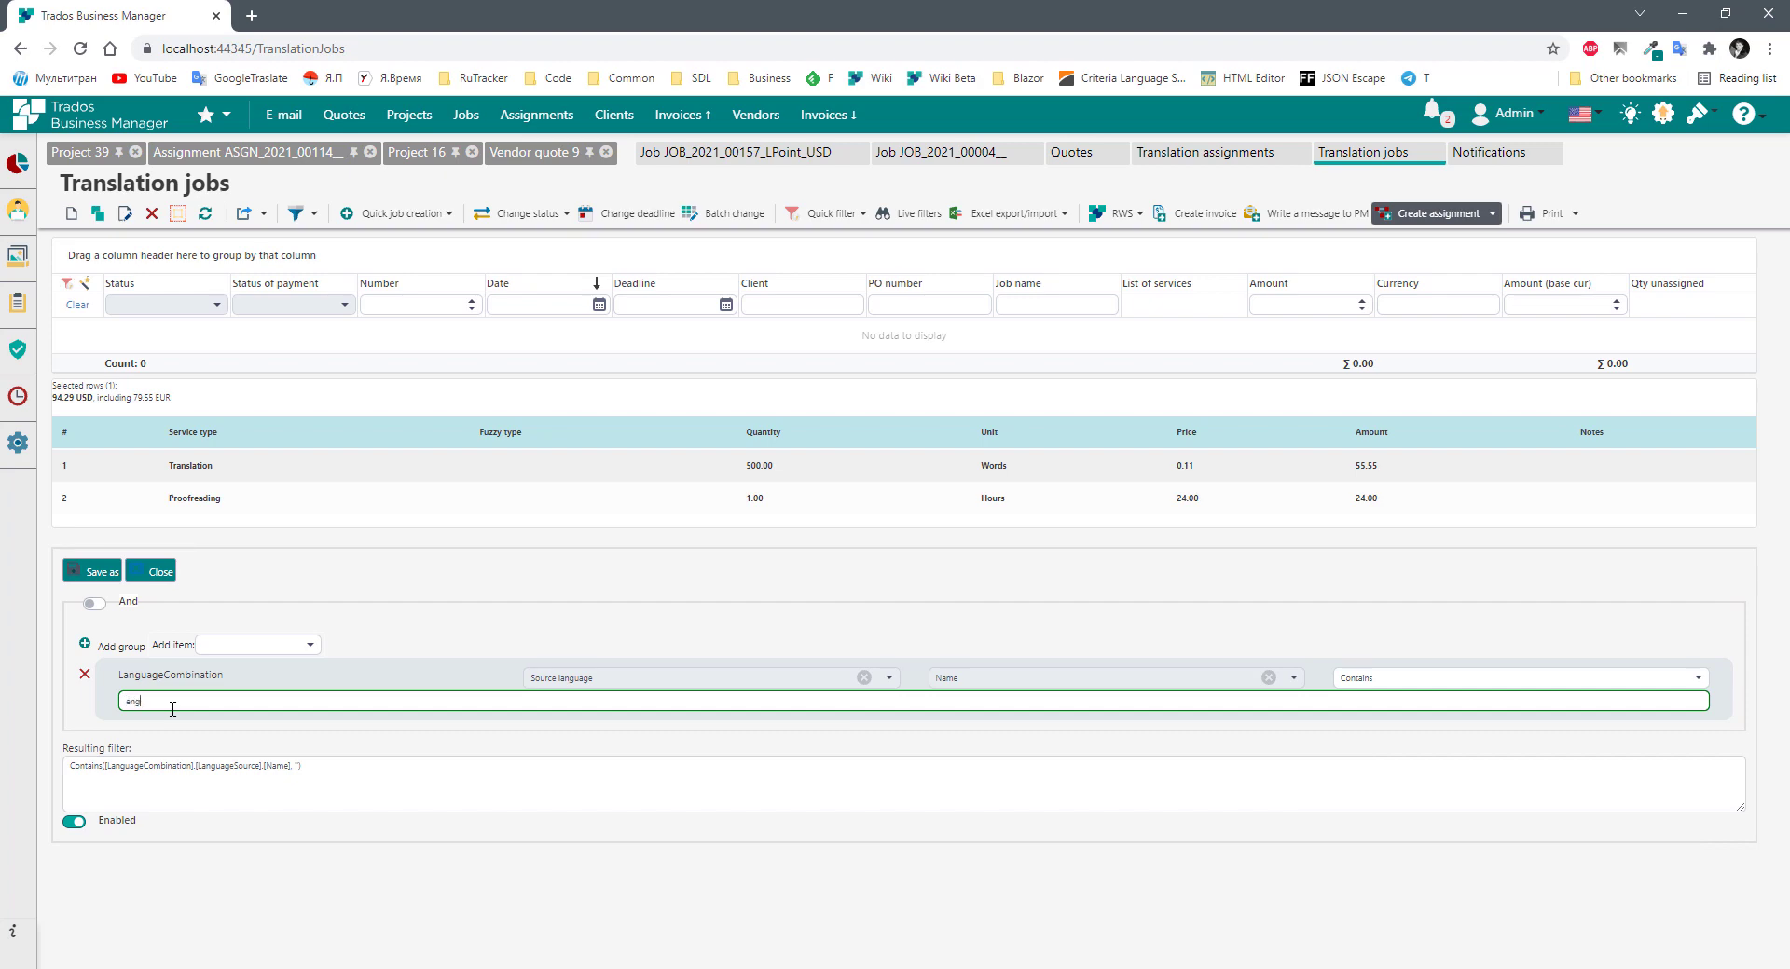
{"action": "left_click", "coordinate": [406, 656]}
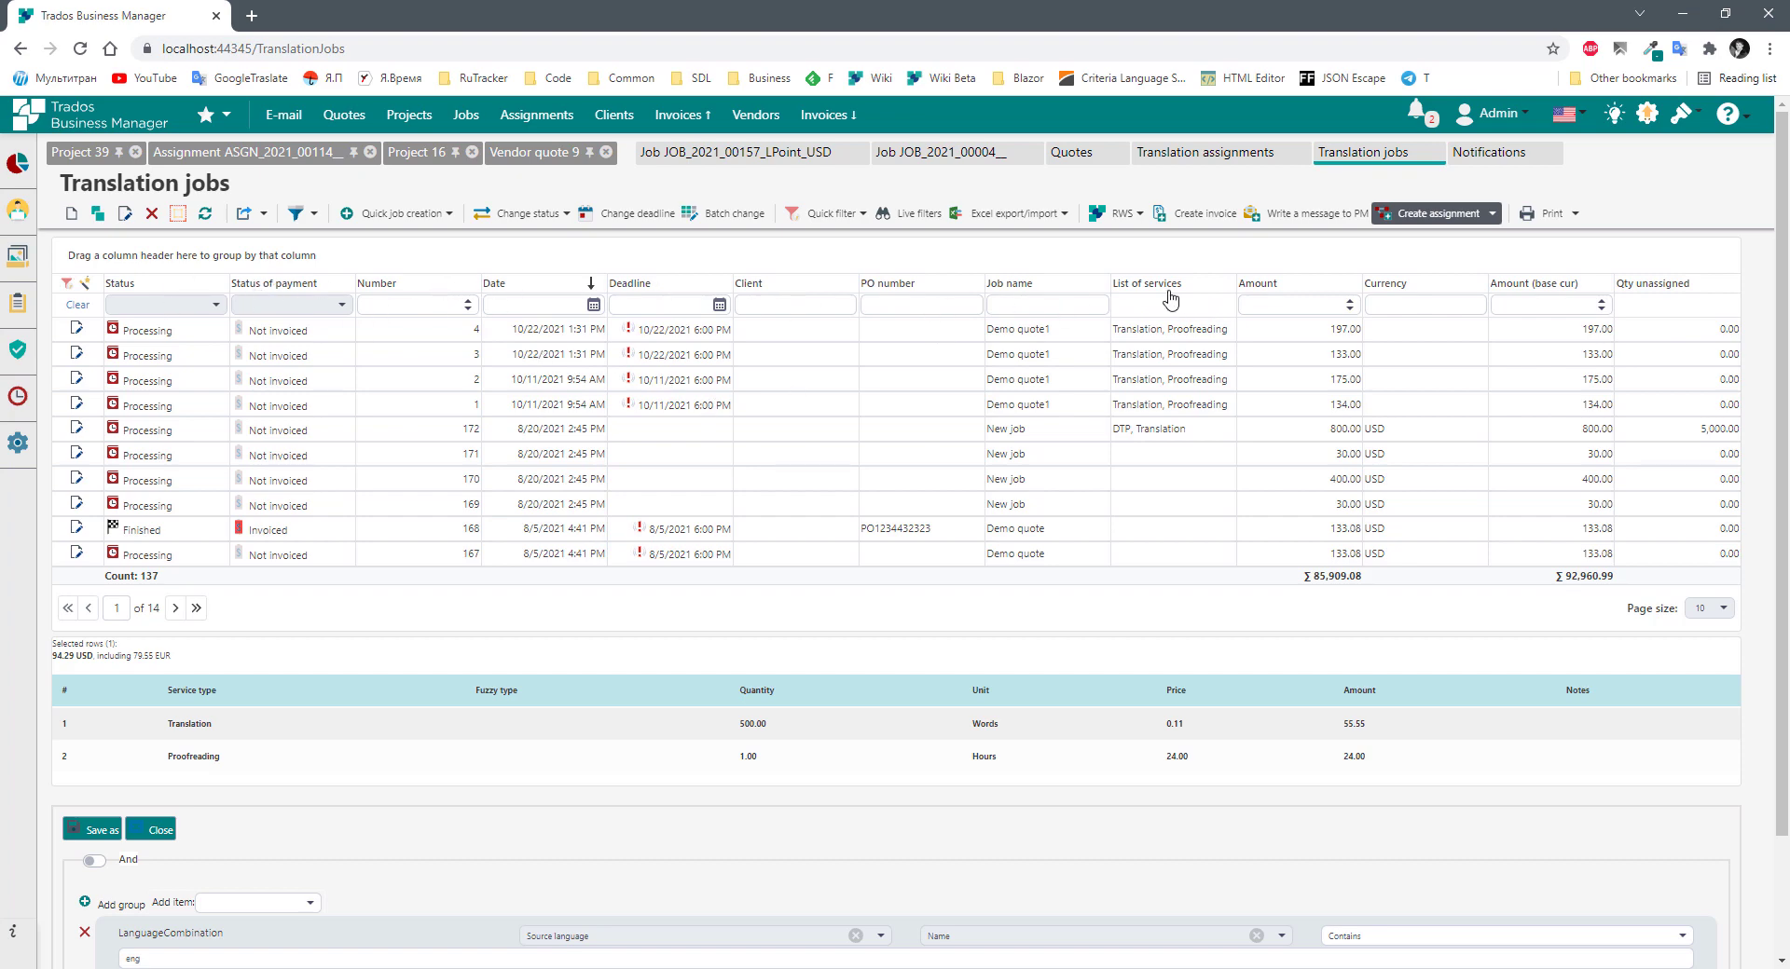
Examine the criterion's language and name options and the resulting filter expression built from them.
{"action": "scroll", "coordinate": [587, 597], "scroll_direction": "down", "scroll_amount": 2}
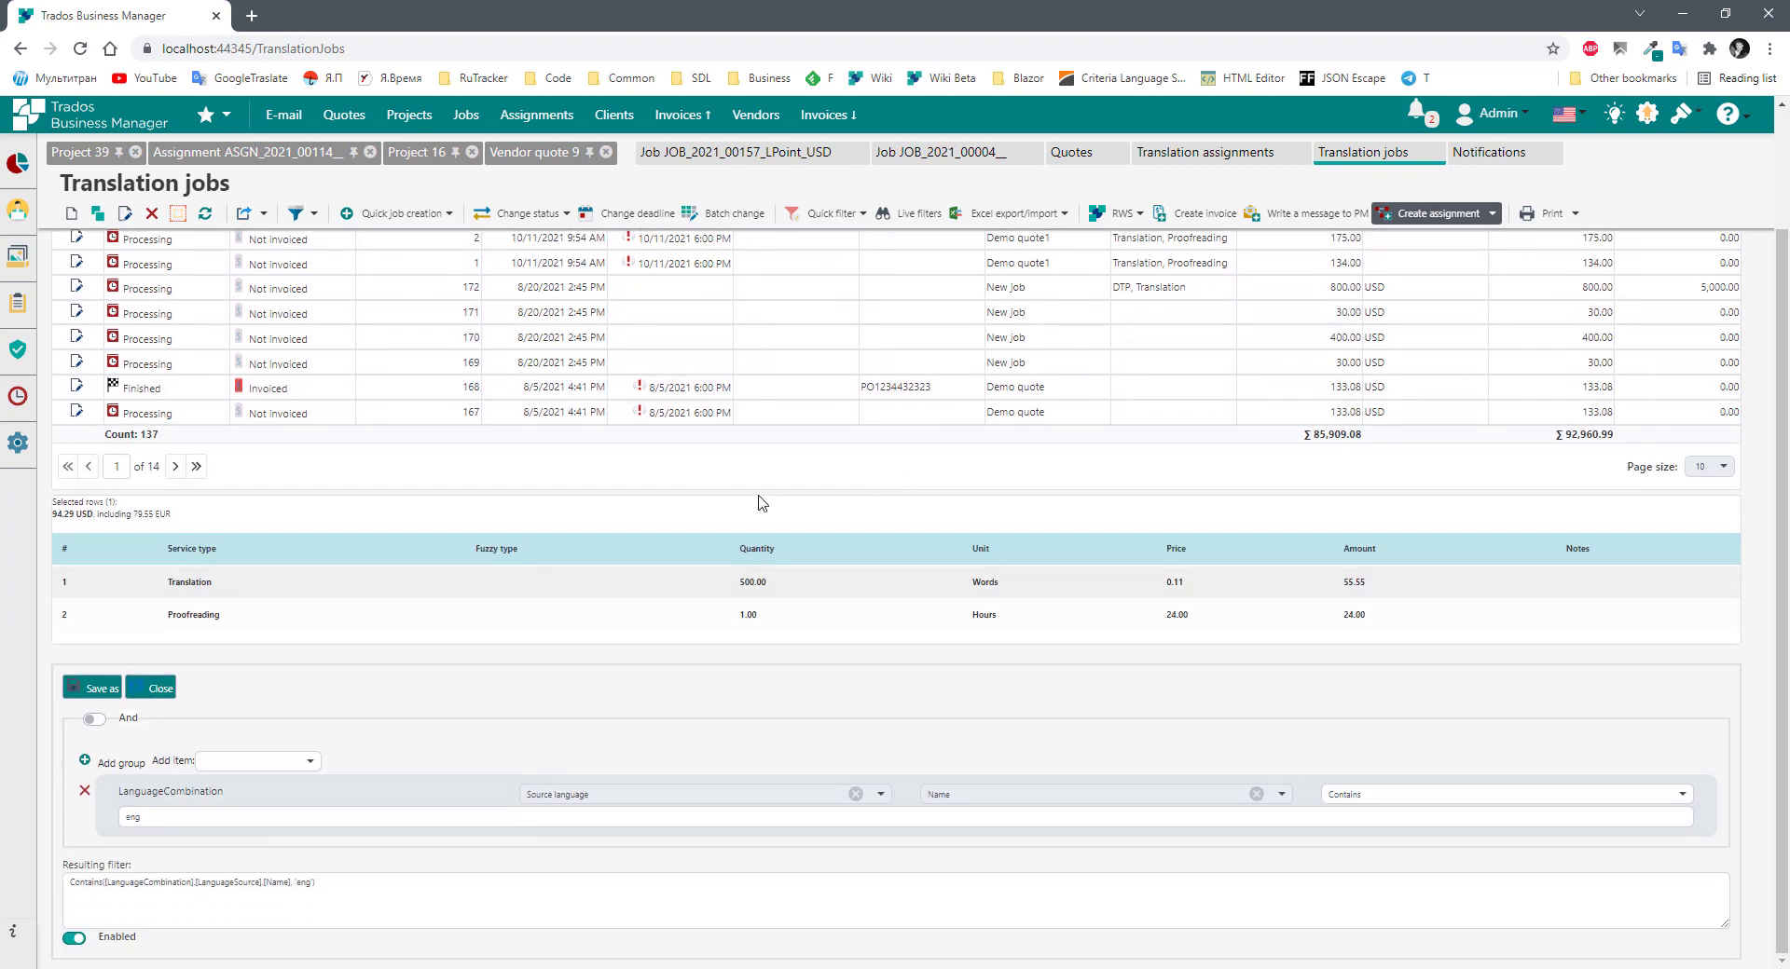
{"action": "left_click", "coordinate": [948, 794]}
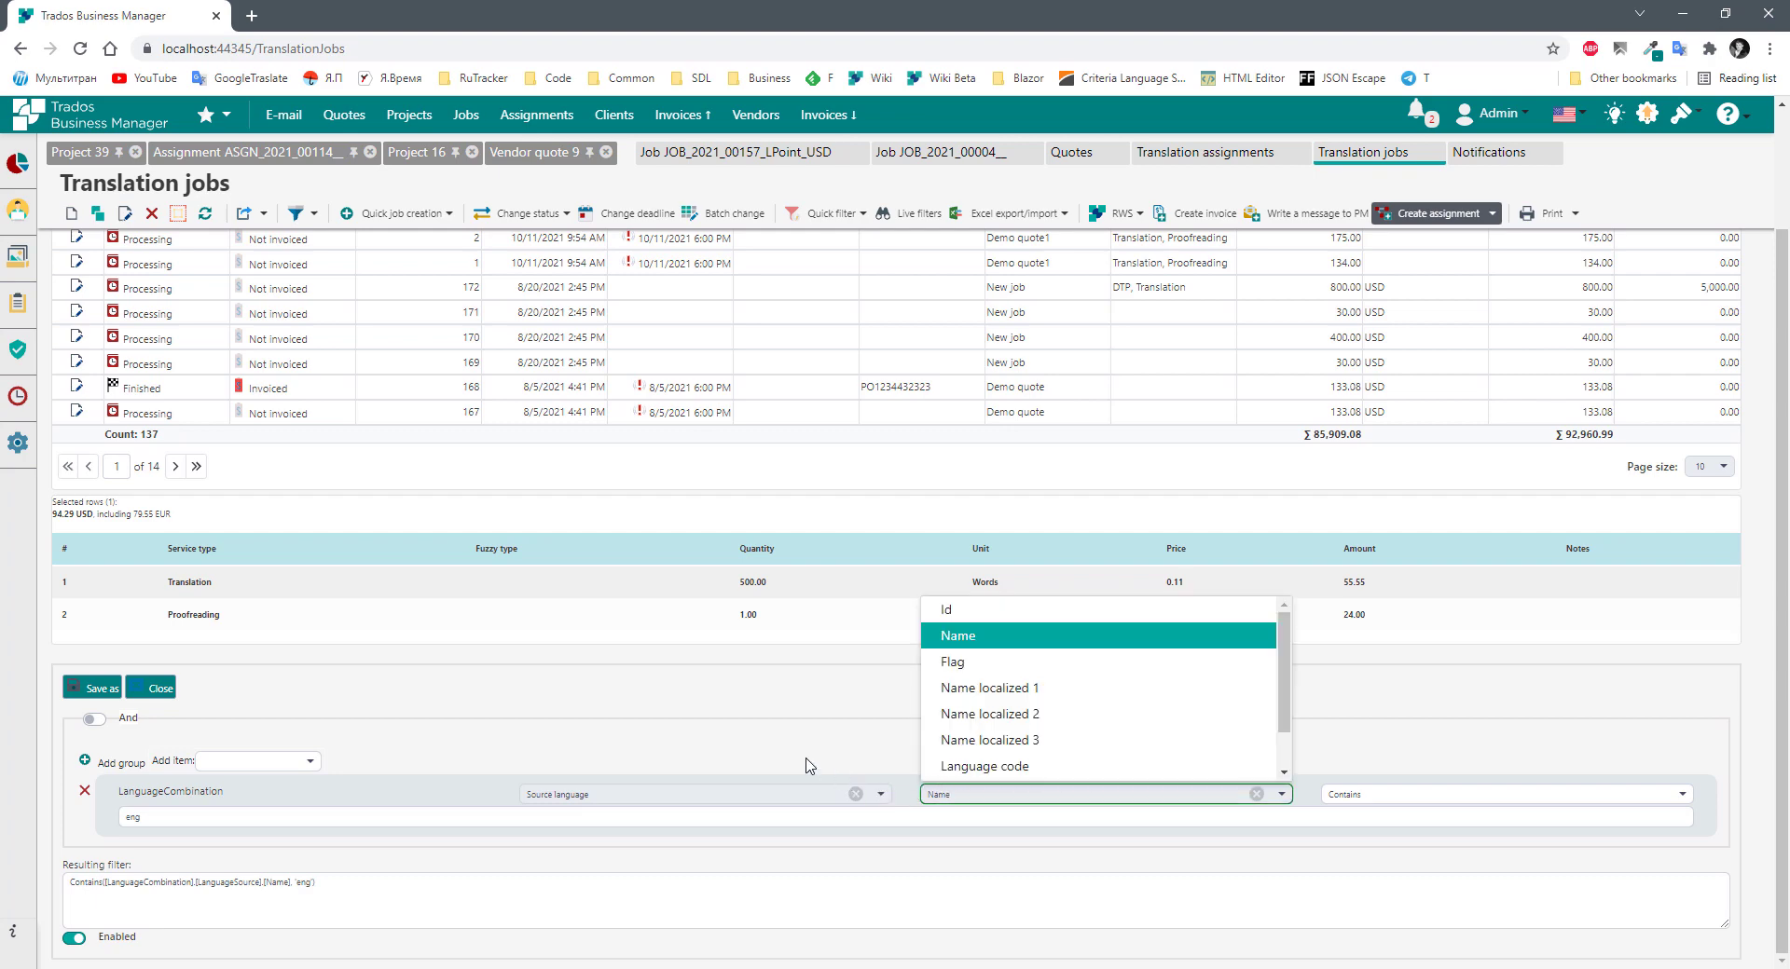
{"action": "left_click", "coordinate": [615, 766]}
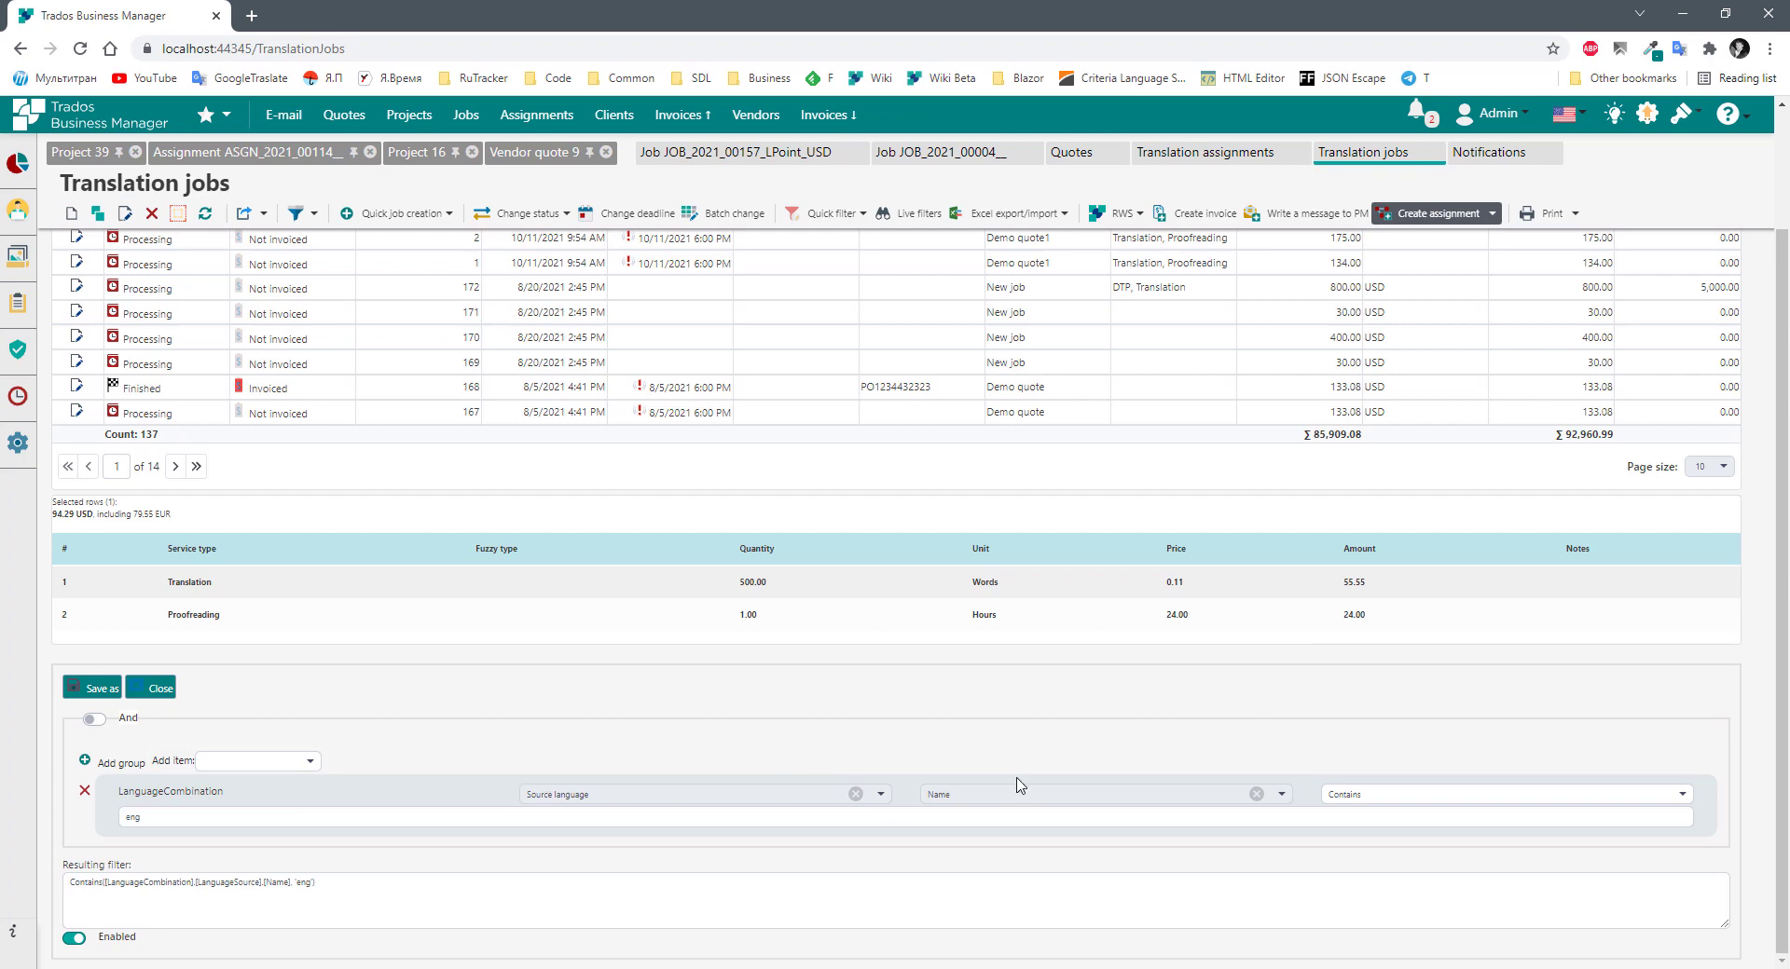
{"action": "left_click", "coordinate": [207, 762]}
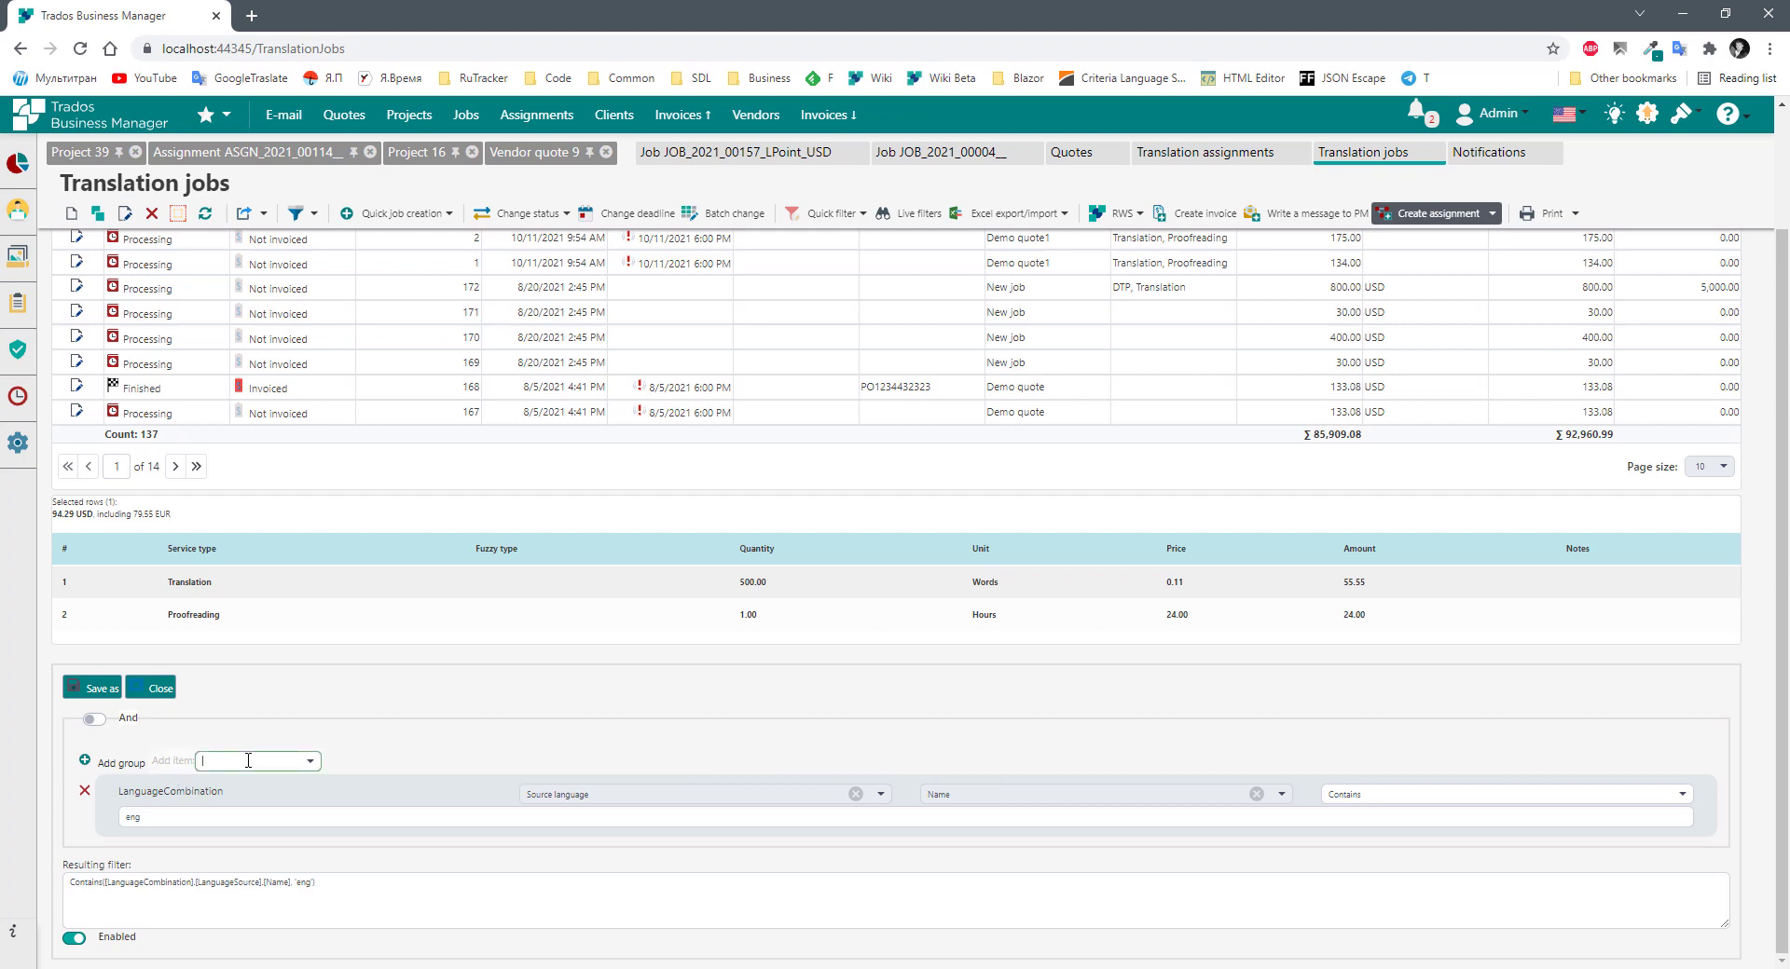
{"action": "left_click", "coordinate": [439, 745]}
{"action": "left_click", "coordinate": [606, 795]}
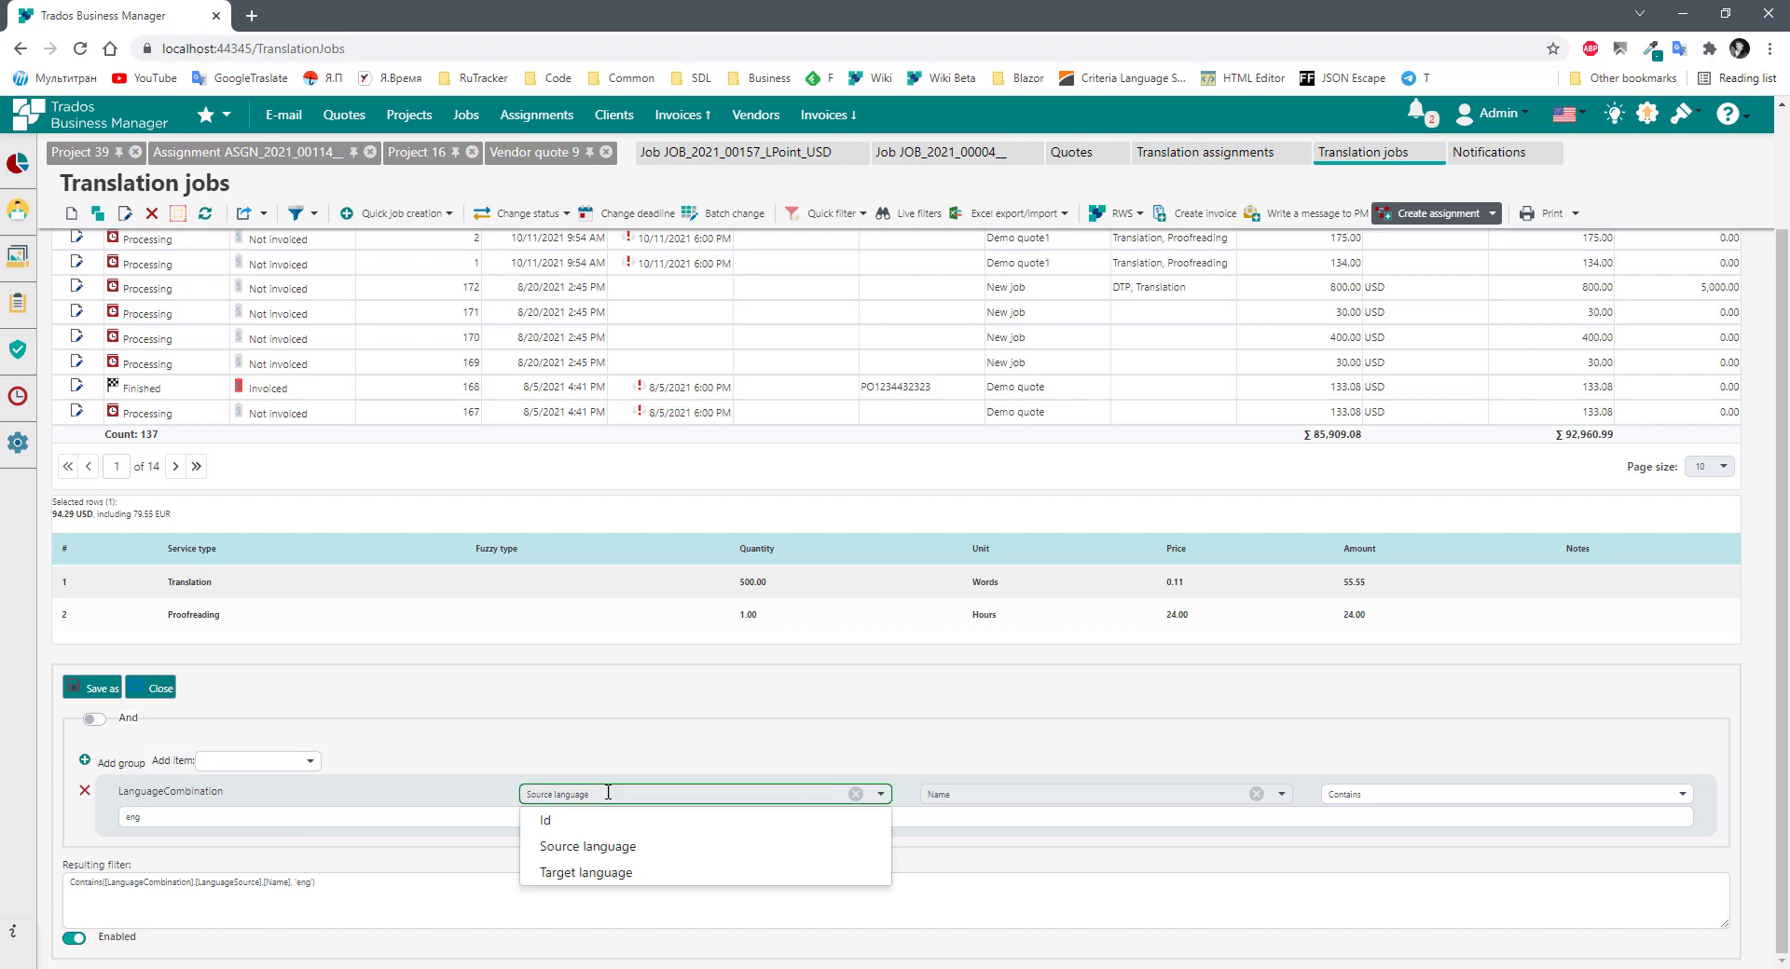
{"action": "left_click", "coordinate": [397, 798]}
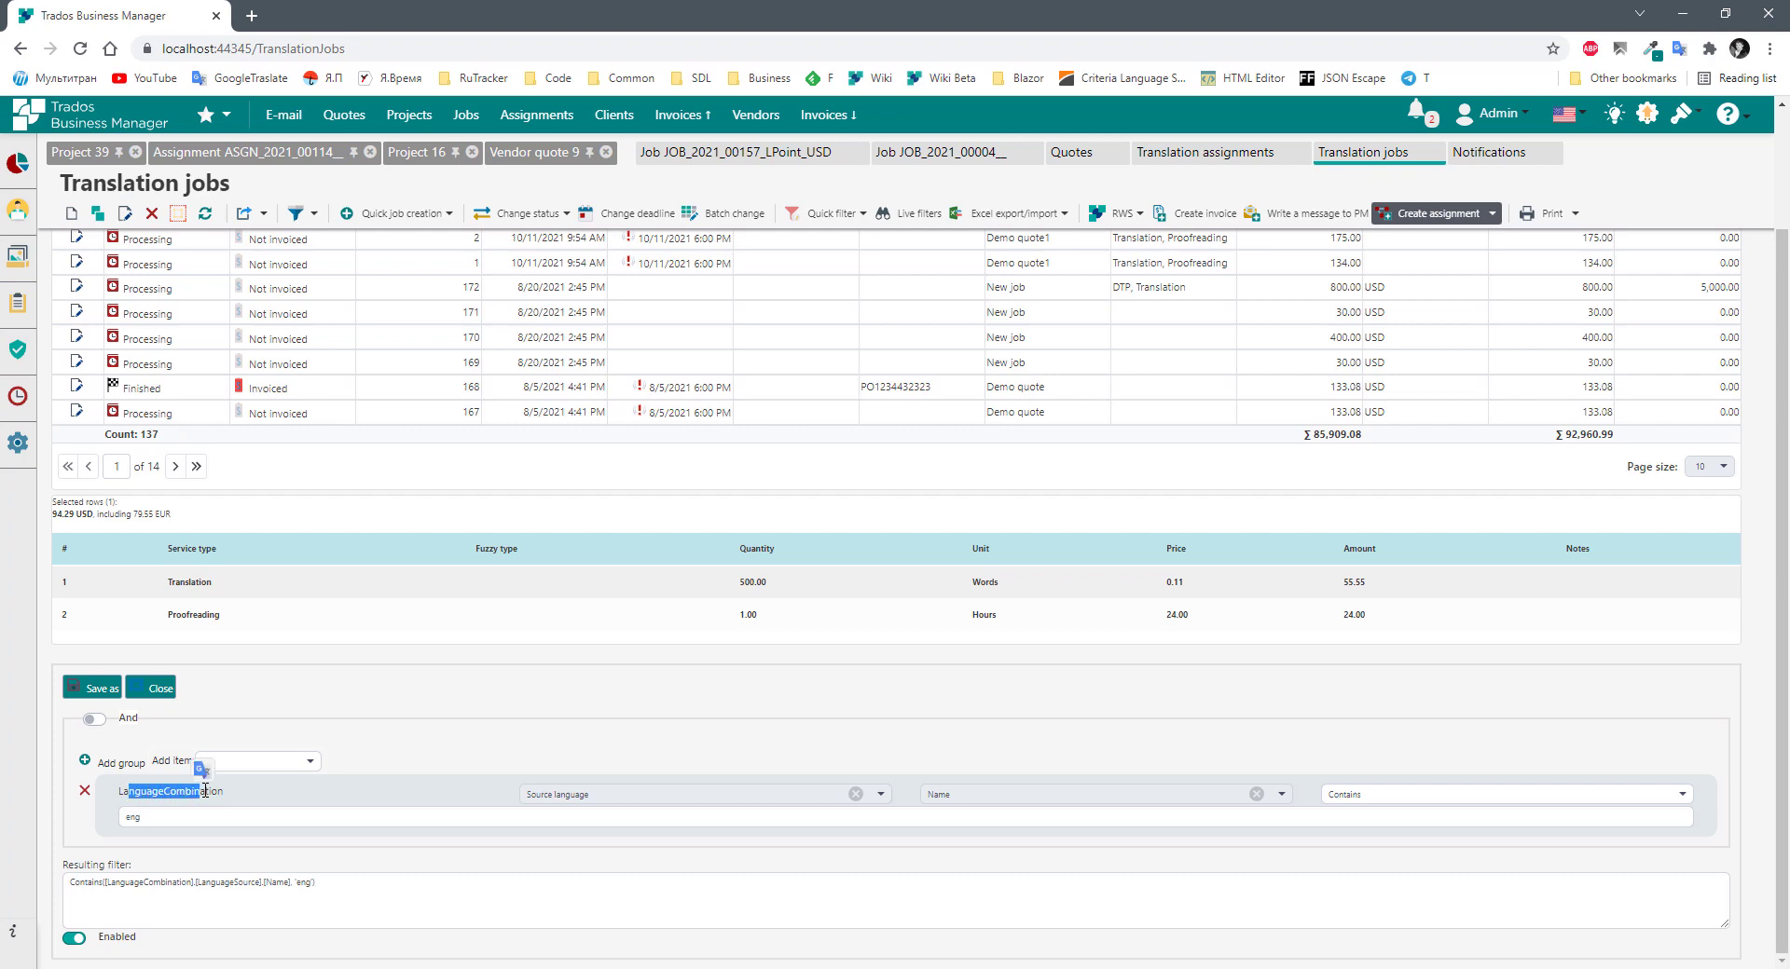
{"action": "double_click", "coordinate": [277, 882]}
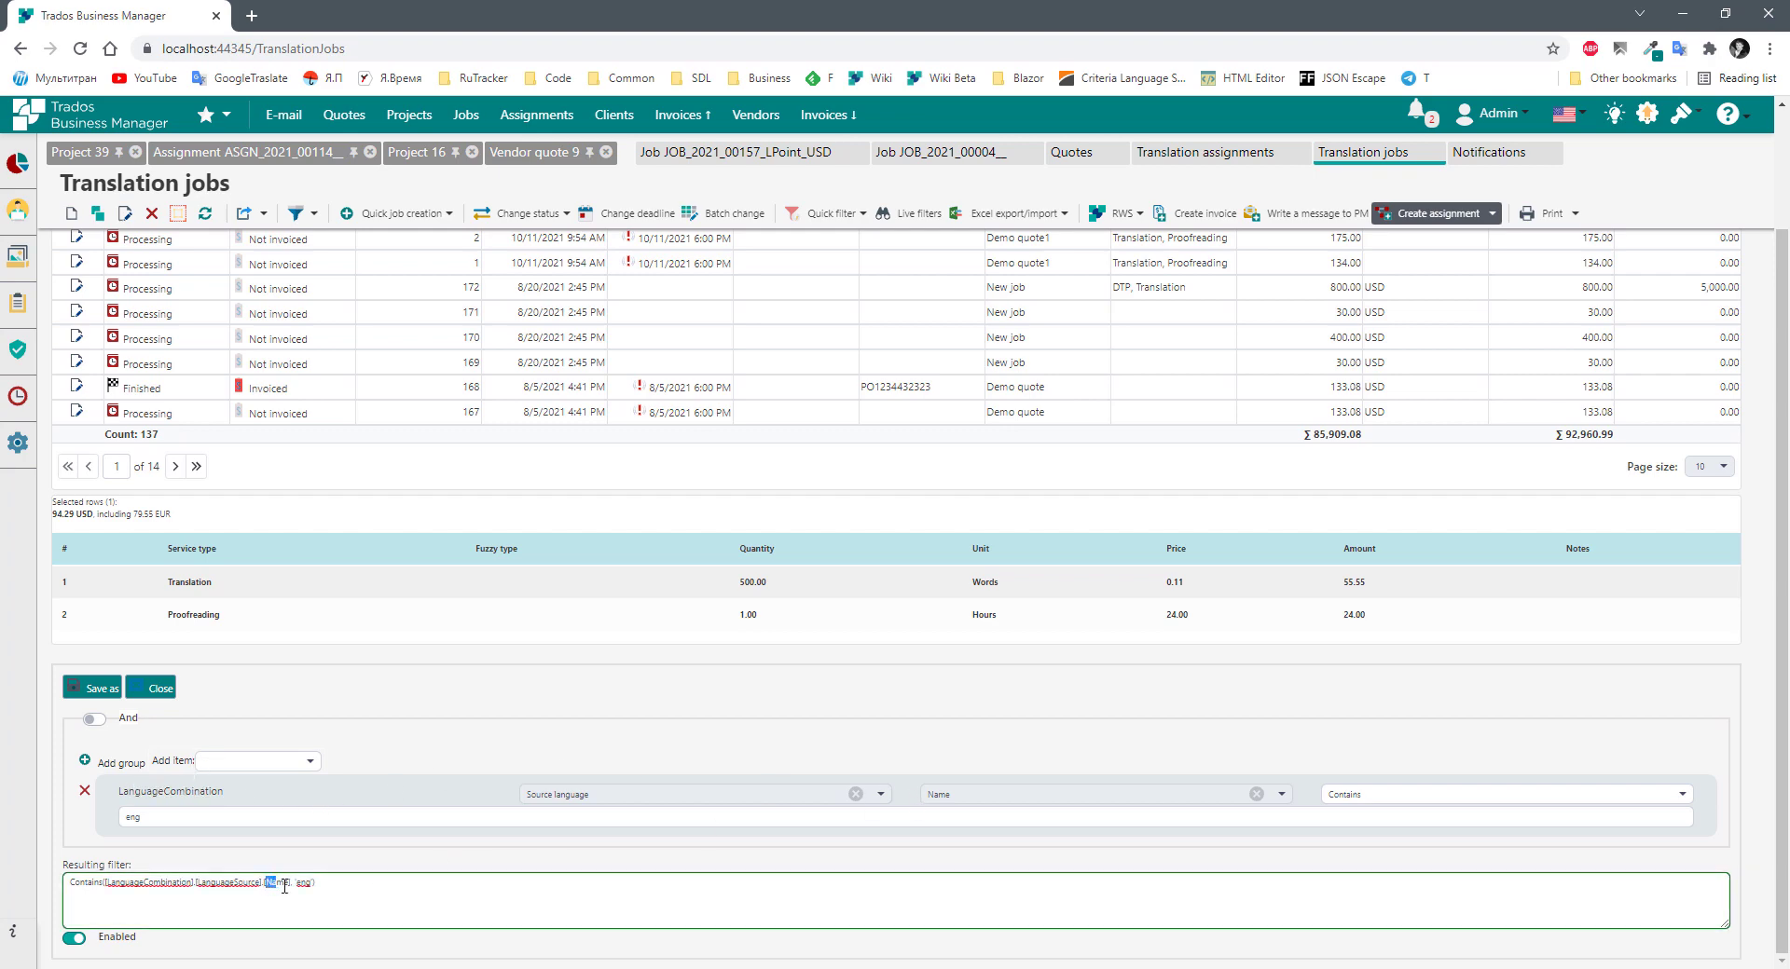
{"action": "left_click_drag", "start_coordinate": [72, 893], "coordinate": [319, 884]}
{"action": "left_click", "coordinate": [345, 891]}
{"action": "left_click", "coordinate": [993, 790]}
{"action": "left_click", "coordinate": [863, 746]}
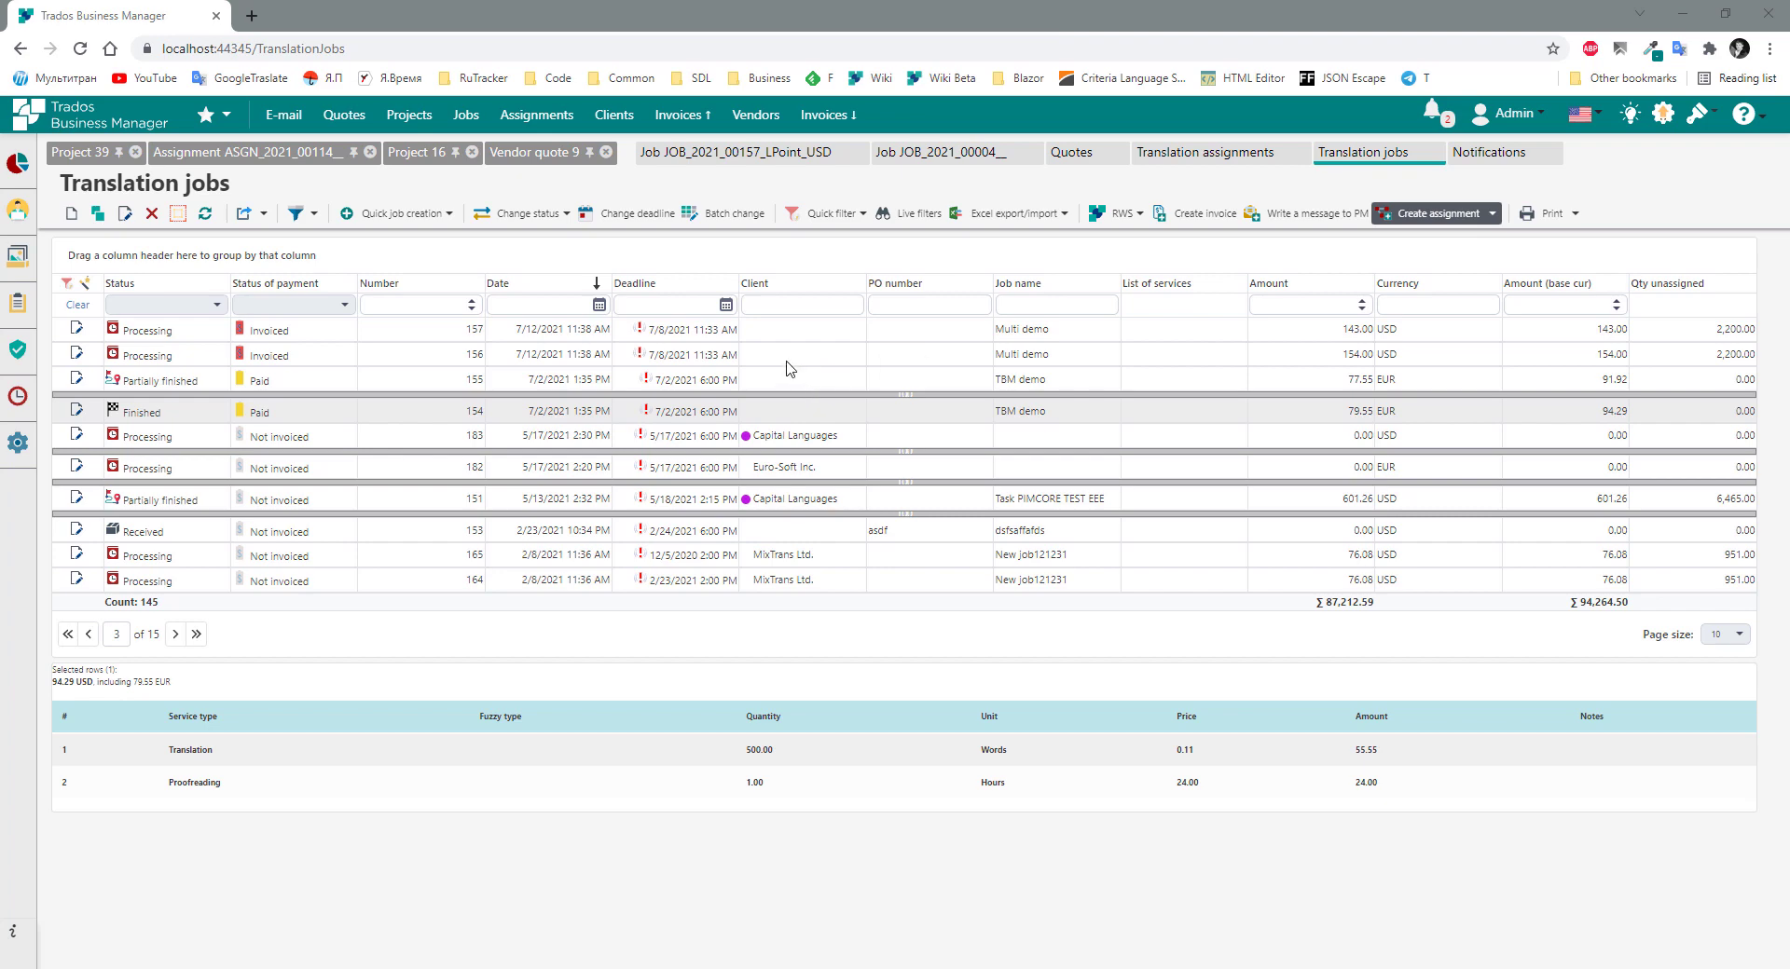
Create an assignment from translation job 154, attaching the job's sample.docx and the first assignment's sample_ru_ru.docx.
{"action": "left_click", "coordinate": [1416, 216]}
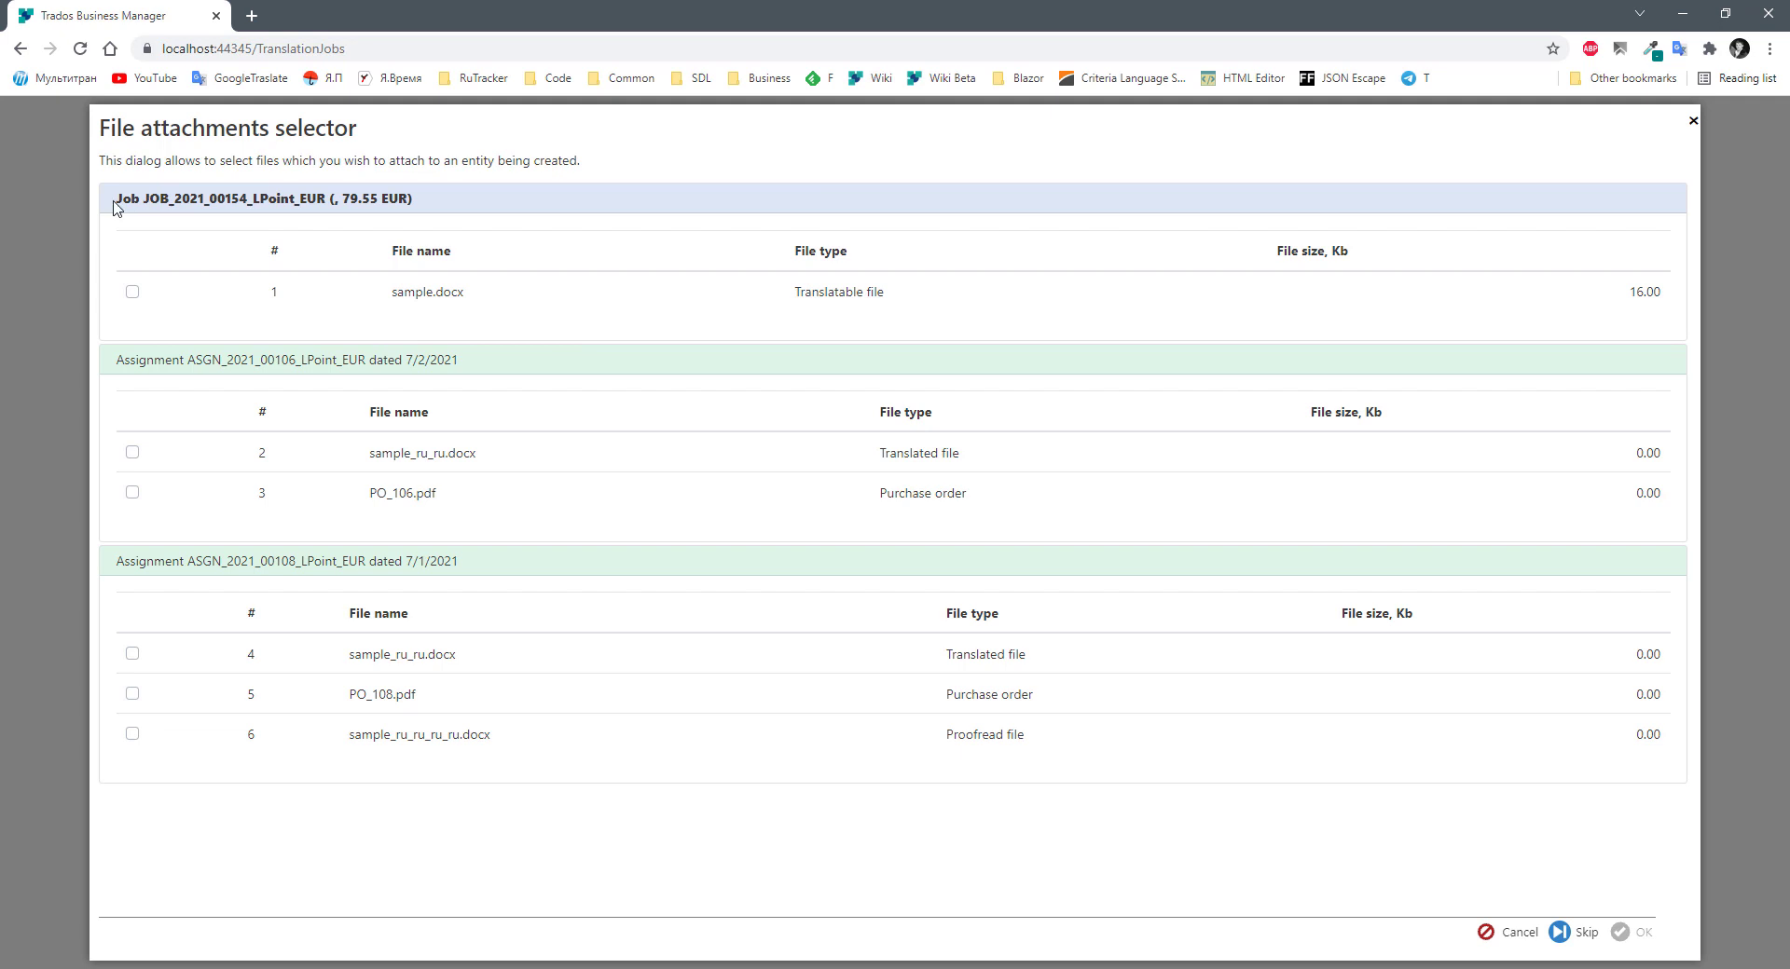
{"action": "left_click_drag", "start_coordinate": [114, 200], "coordinate": [417, 200]}
{"action": "left_click", "coordinate": [539, 213]}
{"action": "left_click", "coordinate": [132, 292]}
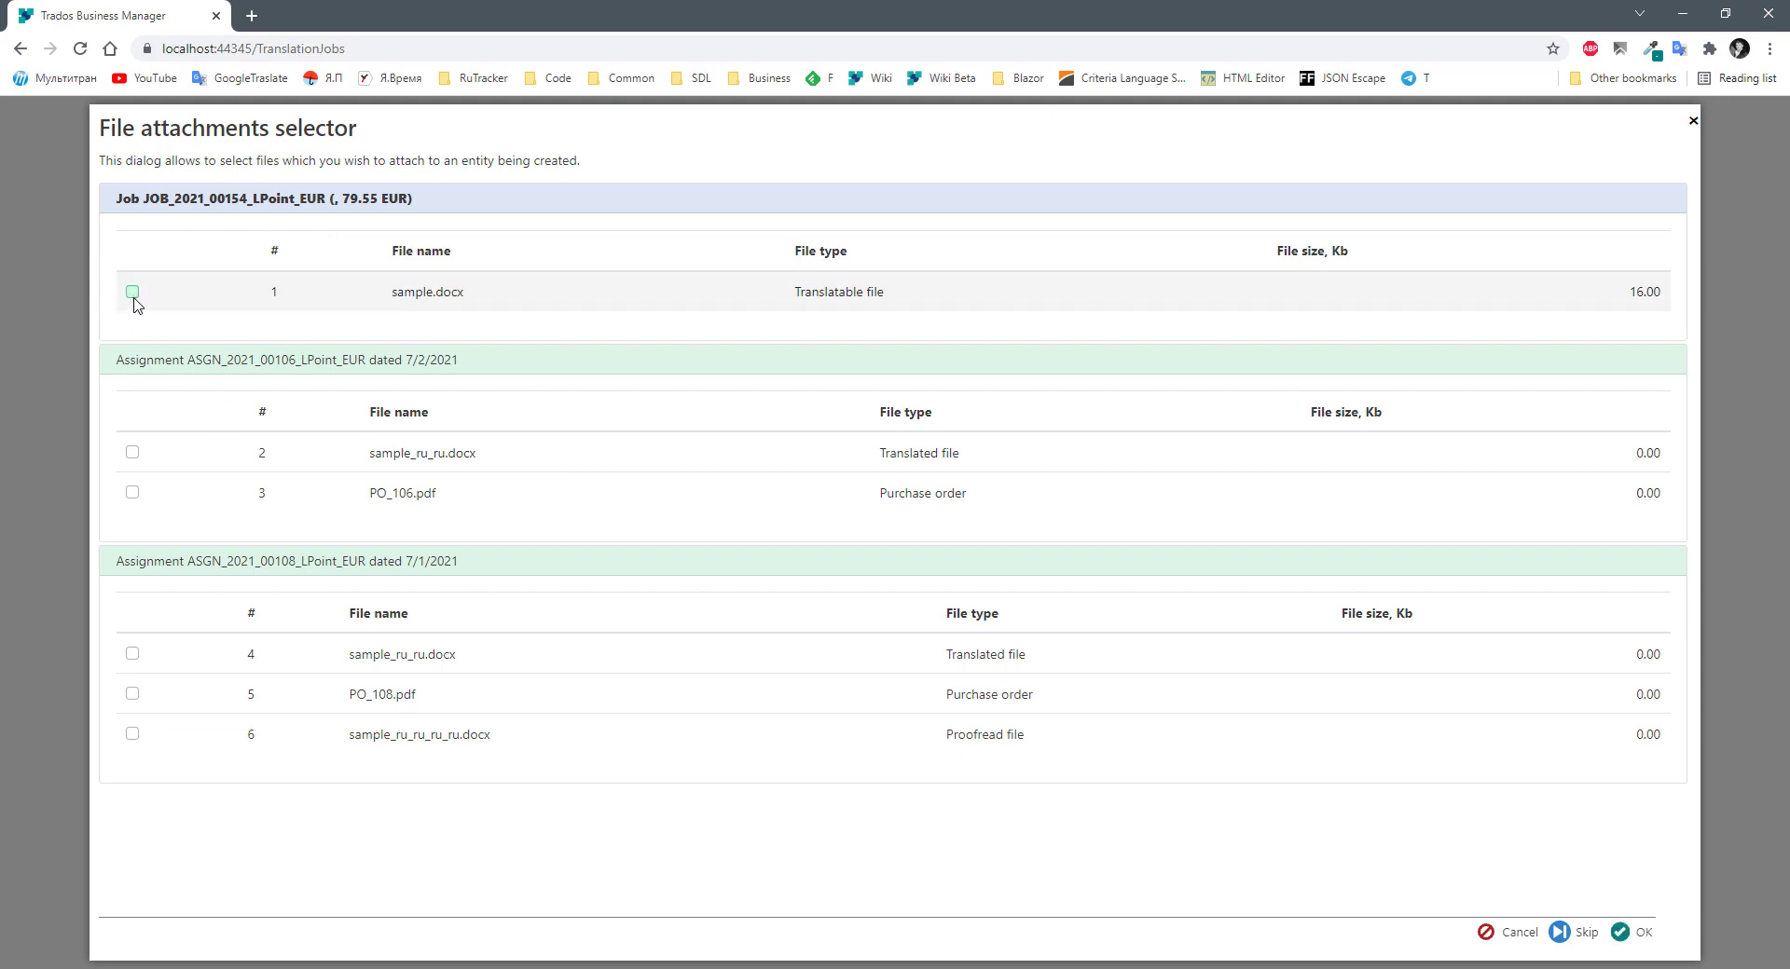
{"action": "left_click", "coordinate": [133, 492]}
{"action": "left_click", "coordinate": [132, 492]}
{"action": "left_click", "coordinate": [133, 452]}
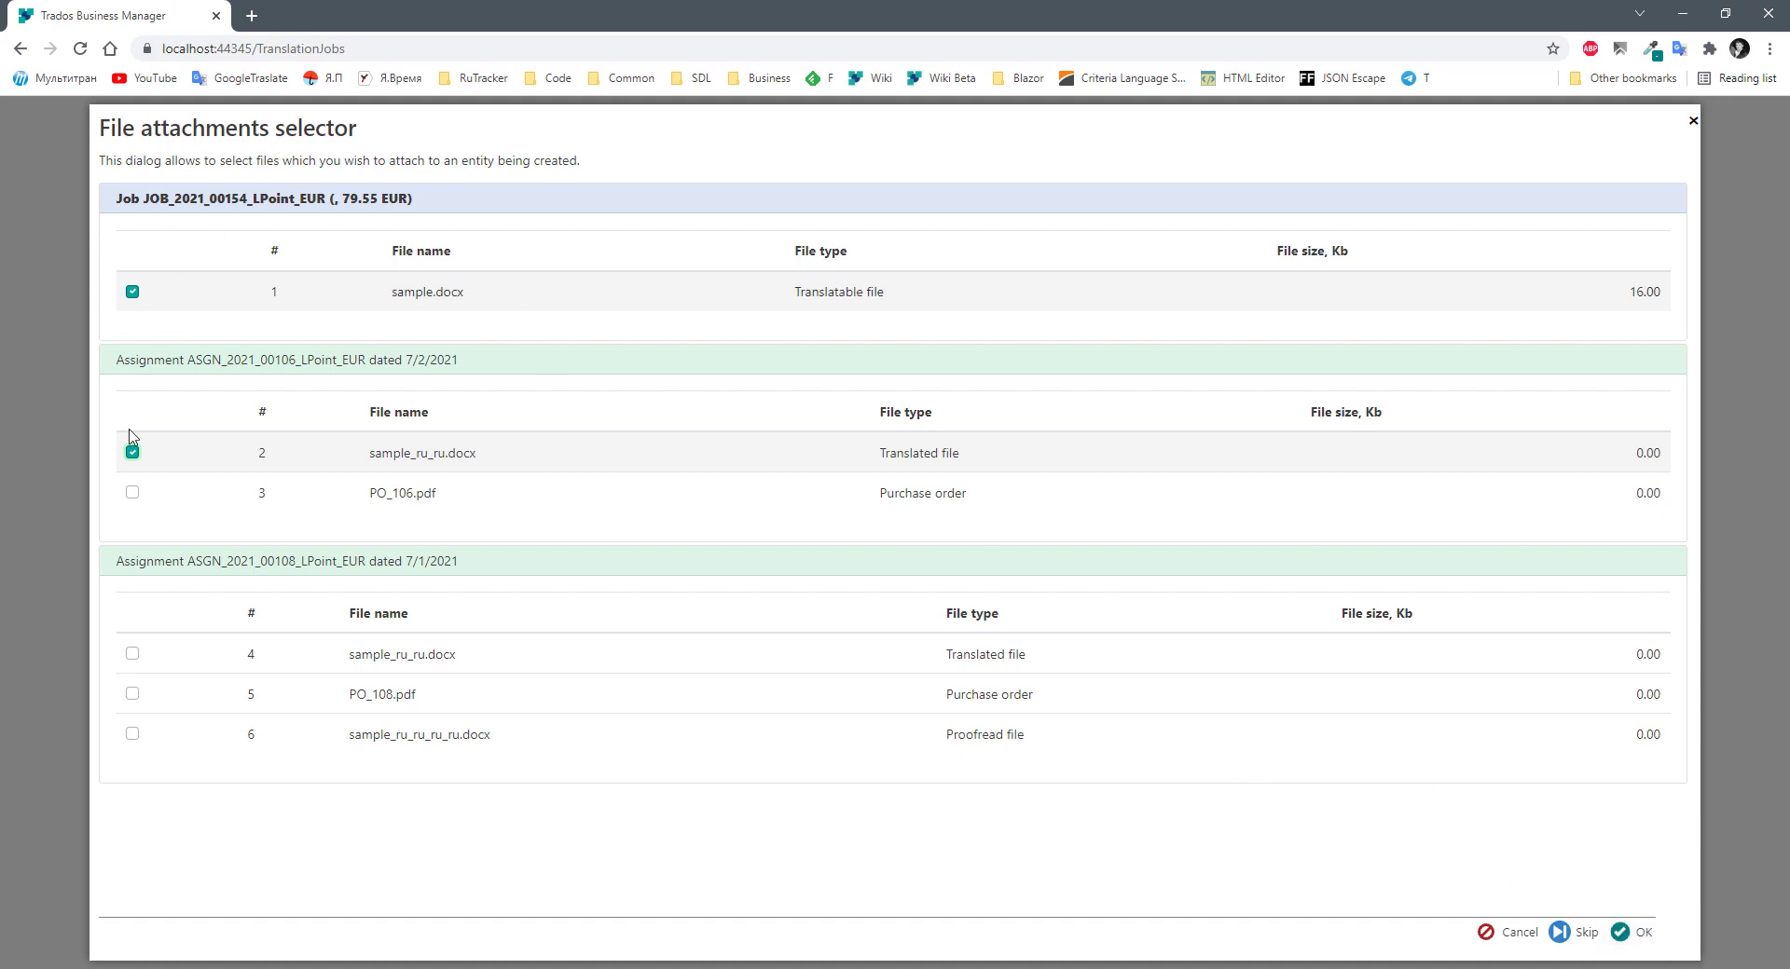
{"action": "left_click", "coordinate": [1639, 932]}
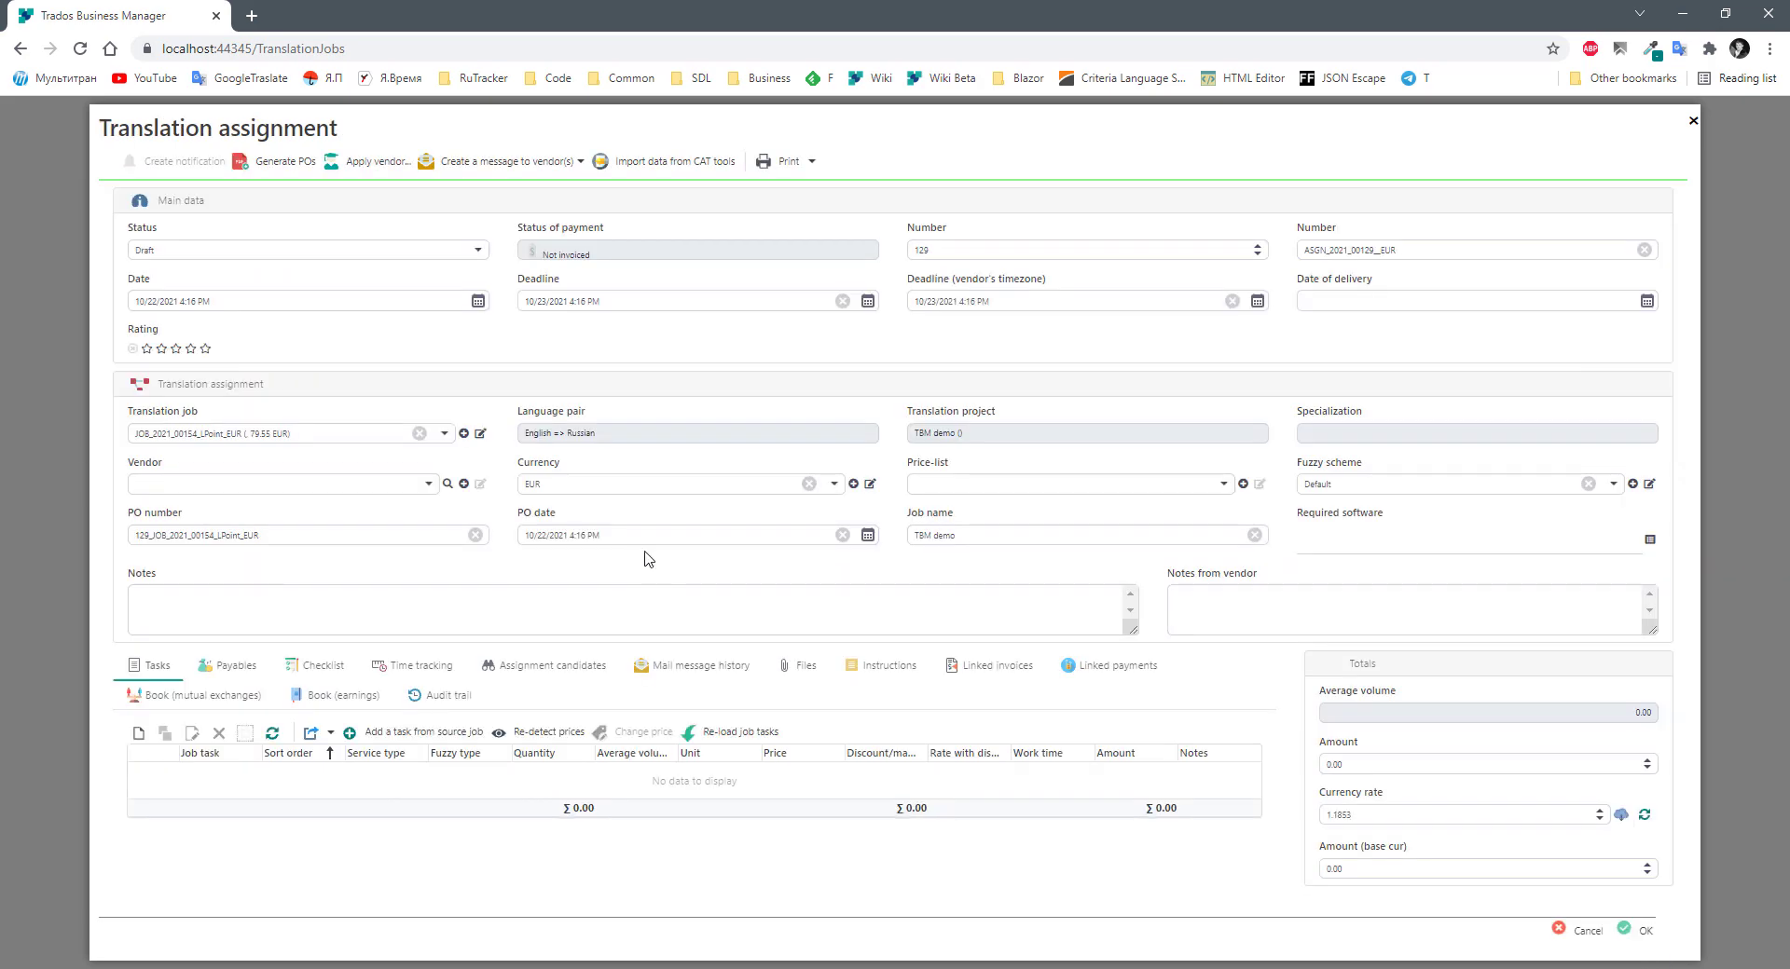
Hide sample.docx from the portals in the new assignment's files and close the assignment.
{"action": "left_click", "coordinate": [794, 677]}
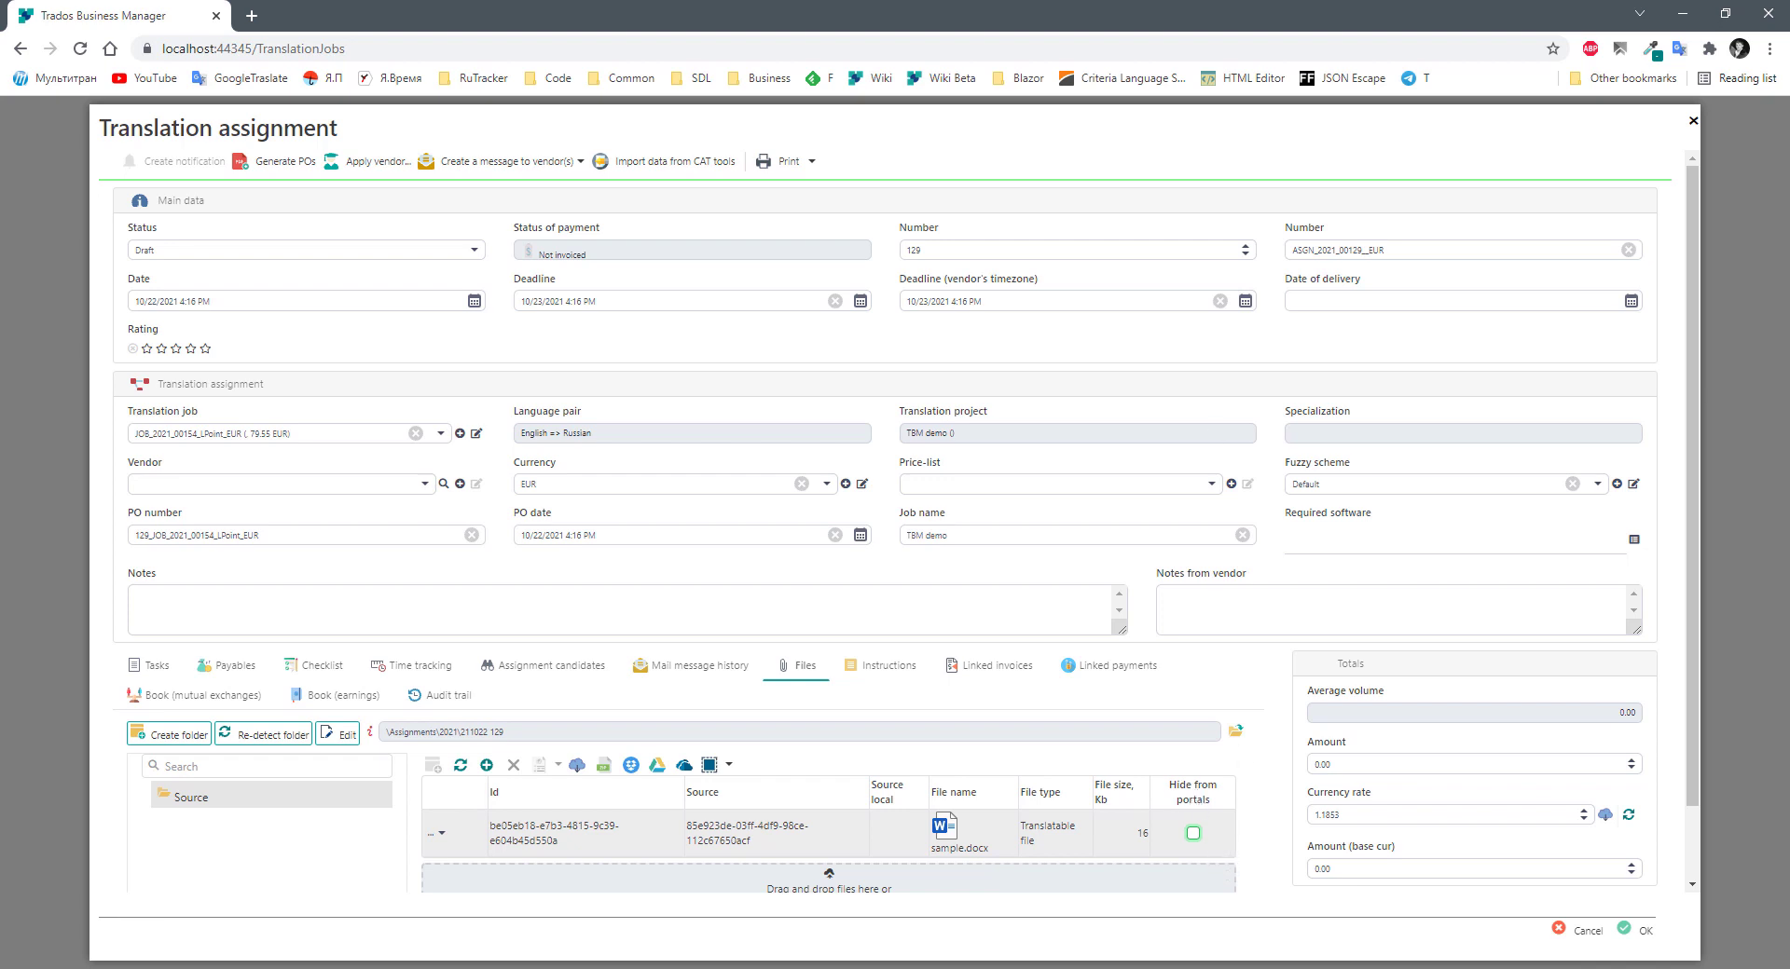
{"action": "left_click", "coordinate": [1192, 833]}
{"action": "mouse_move", "coordinate": [1311, 829]}
{"action": "scroll", "coordinate": [1260, 814], "scroll_direction": "down", "scroll_amount": 1}
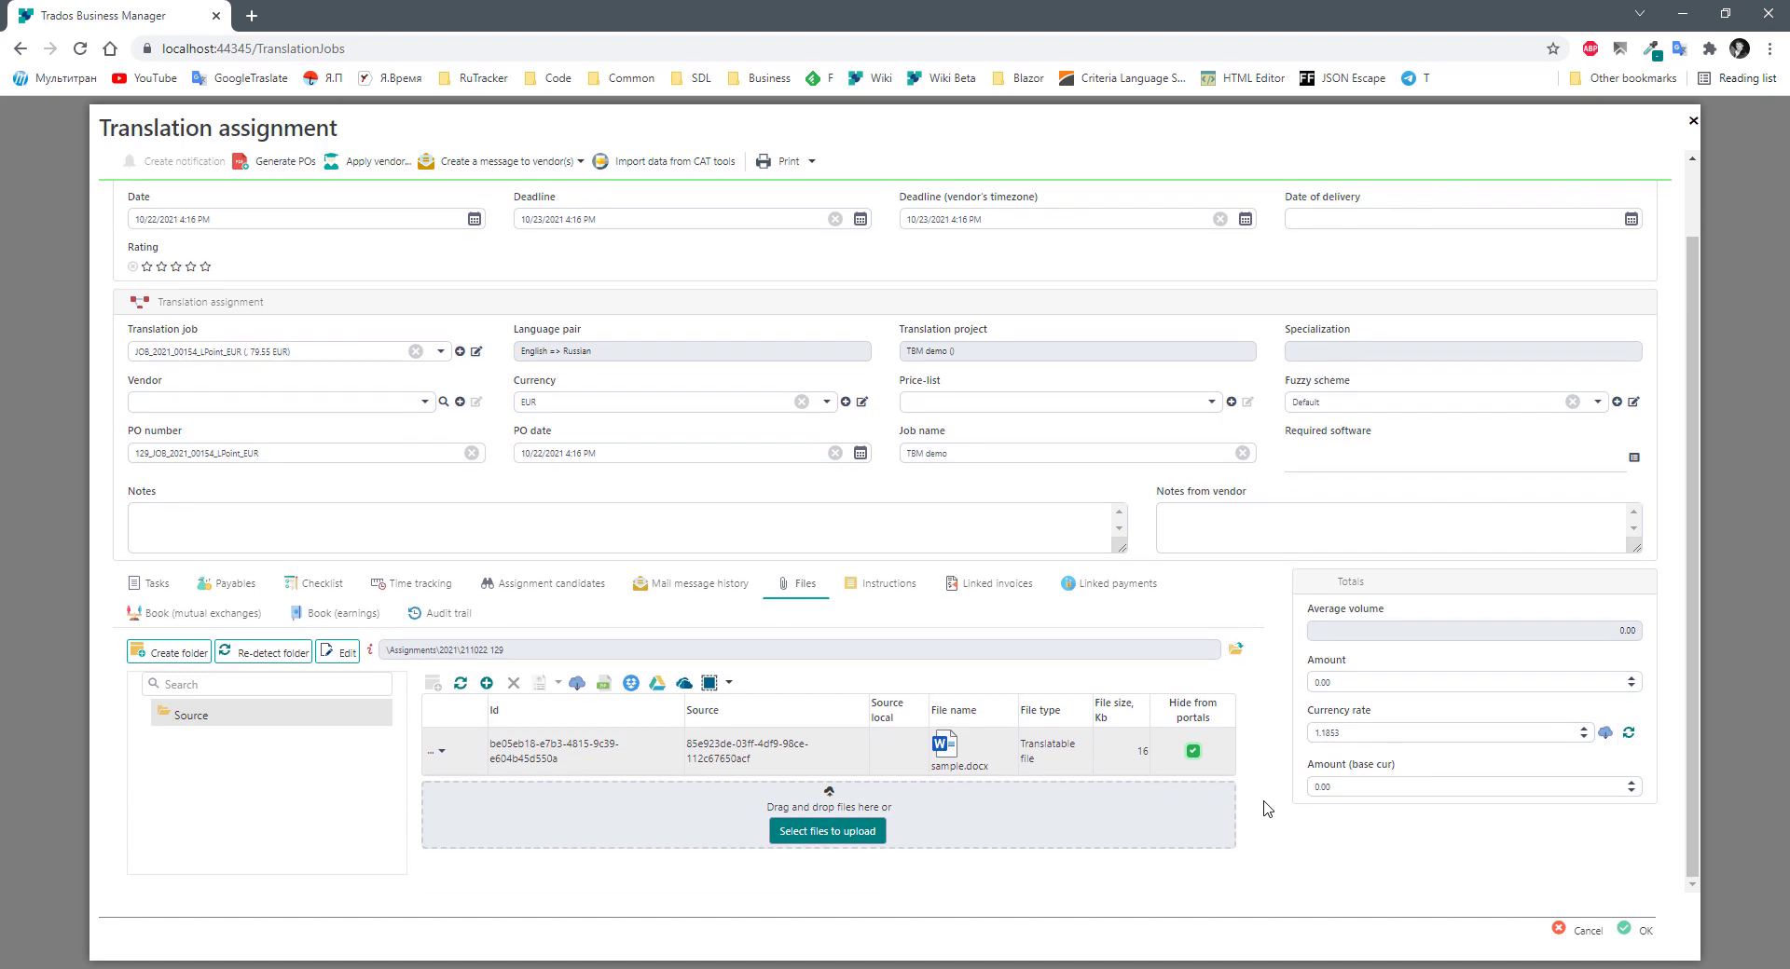
{"action": "scroll", "coordinate": [1266, 586], "scroll_direction": "up", "scroll_amount": 1}
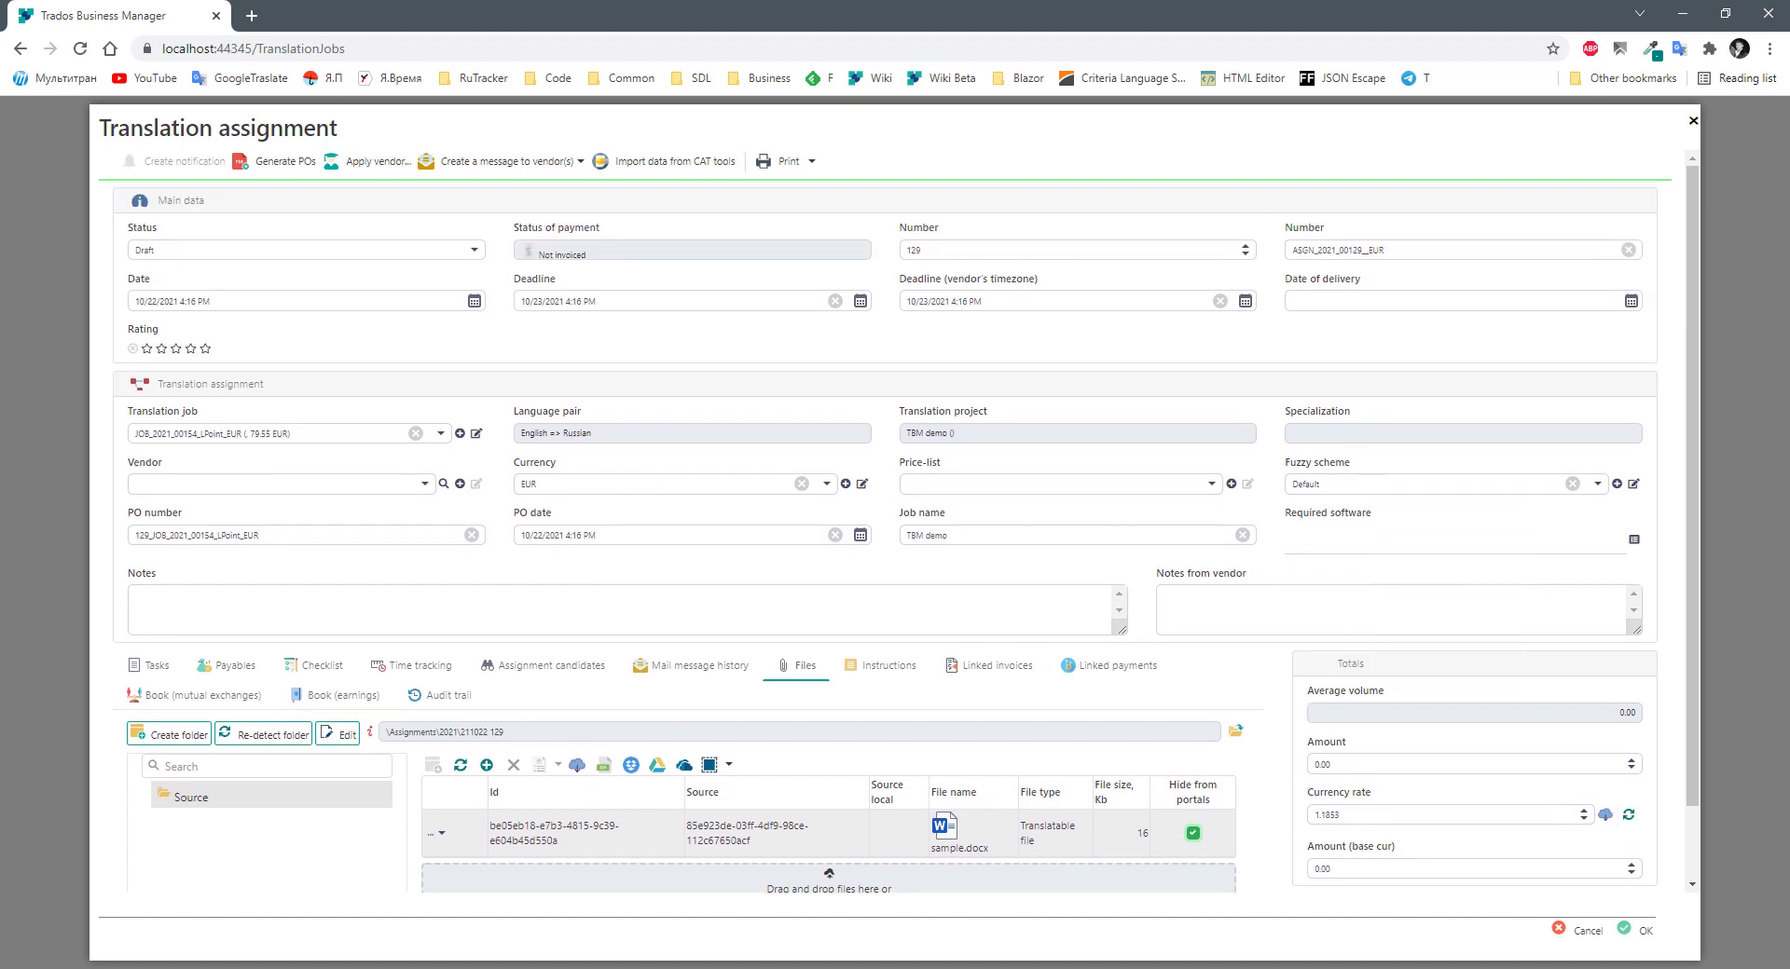
{"action": "key", "text": "Escape"}
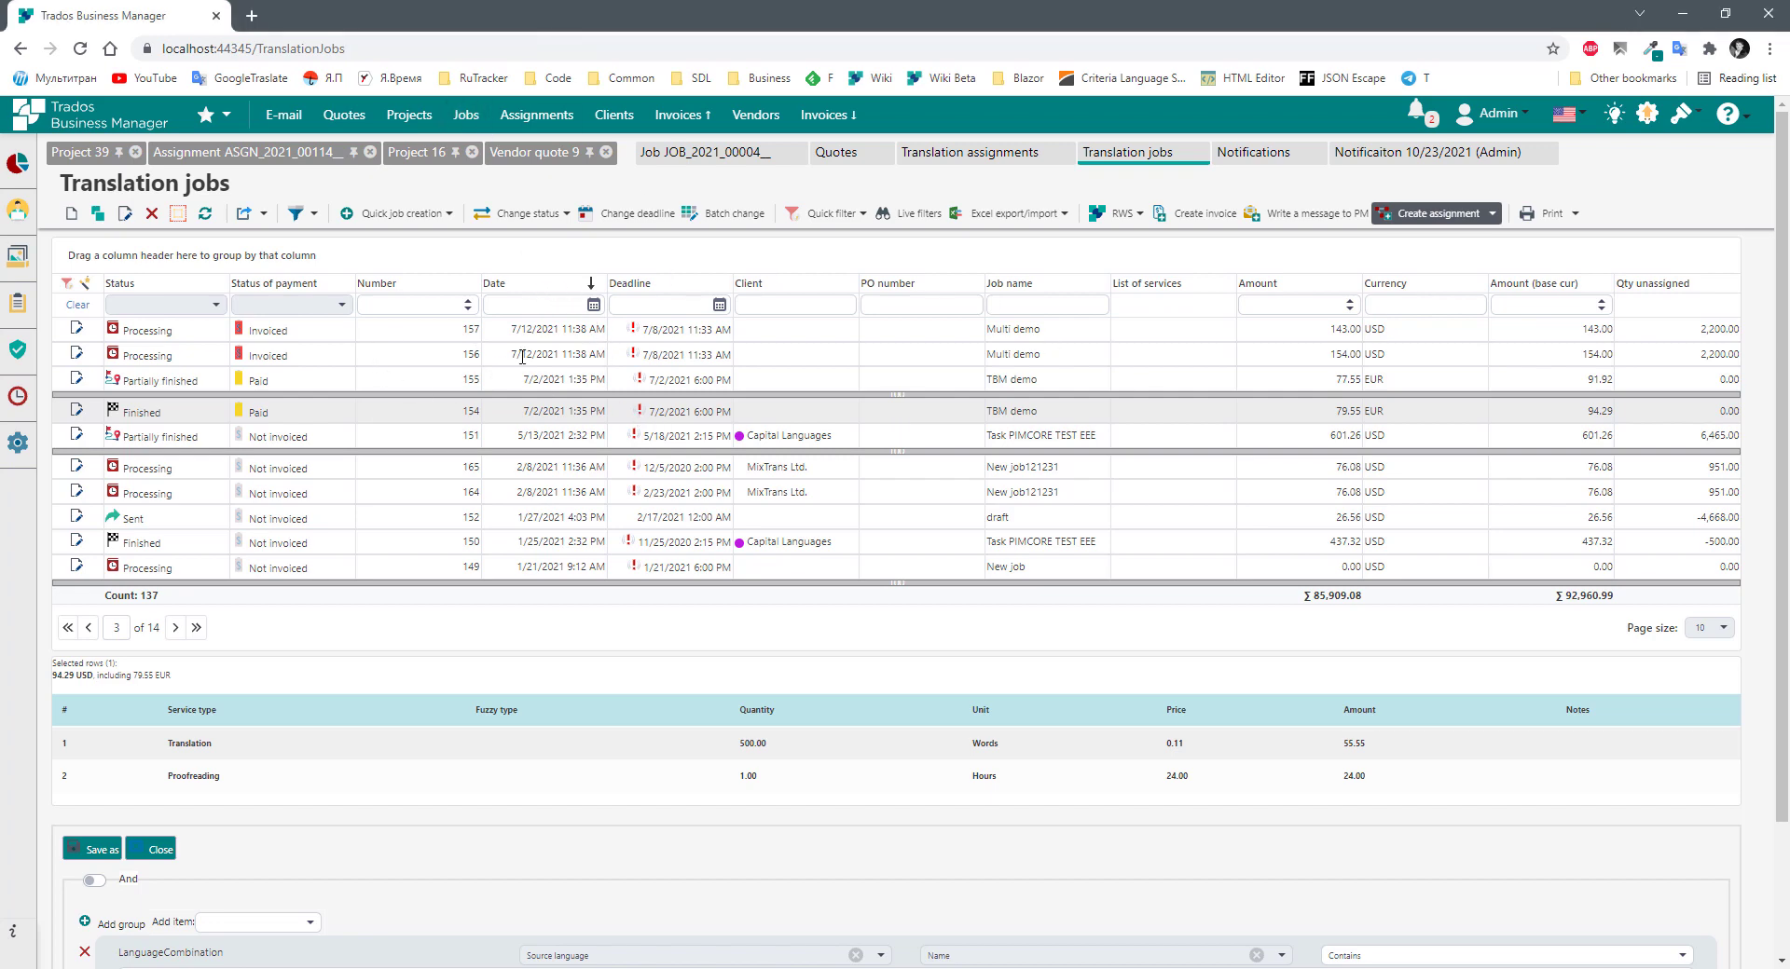
Open translation job 157 and add Trados Studio 2021 as its required software.
{"action": "double_click", "coordinate": [522, 331]}
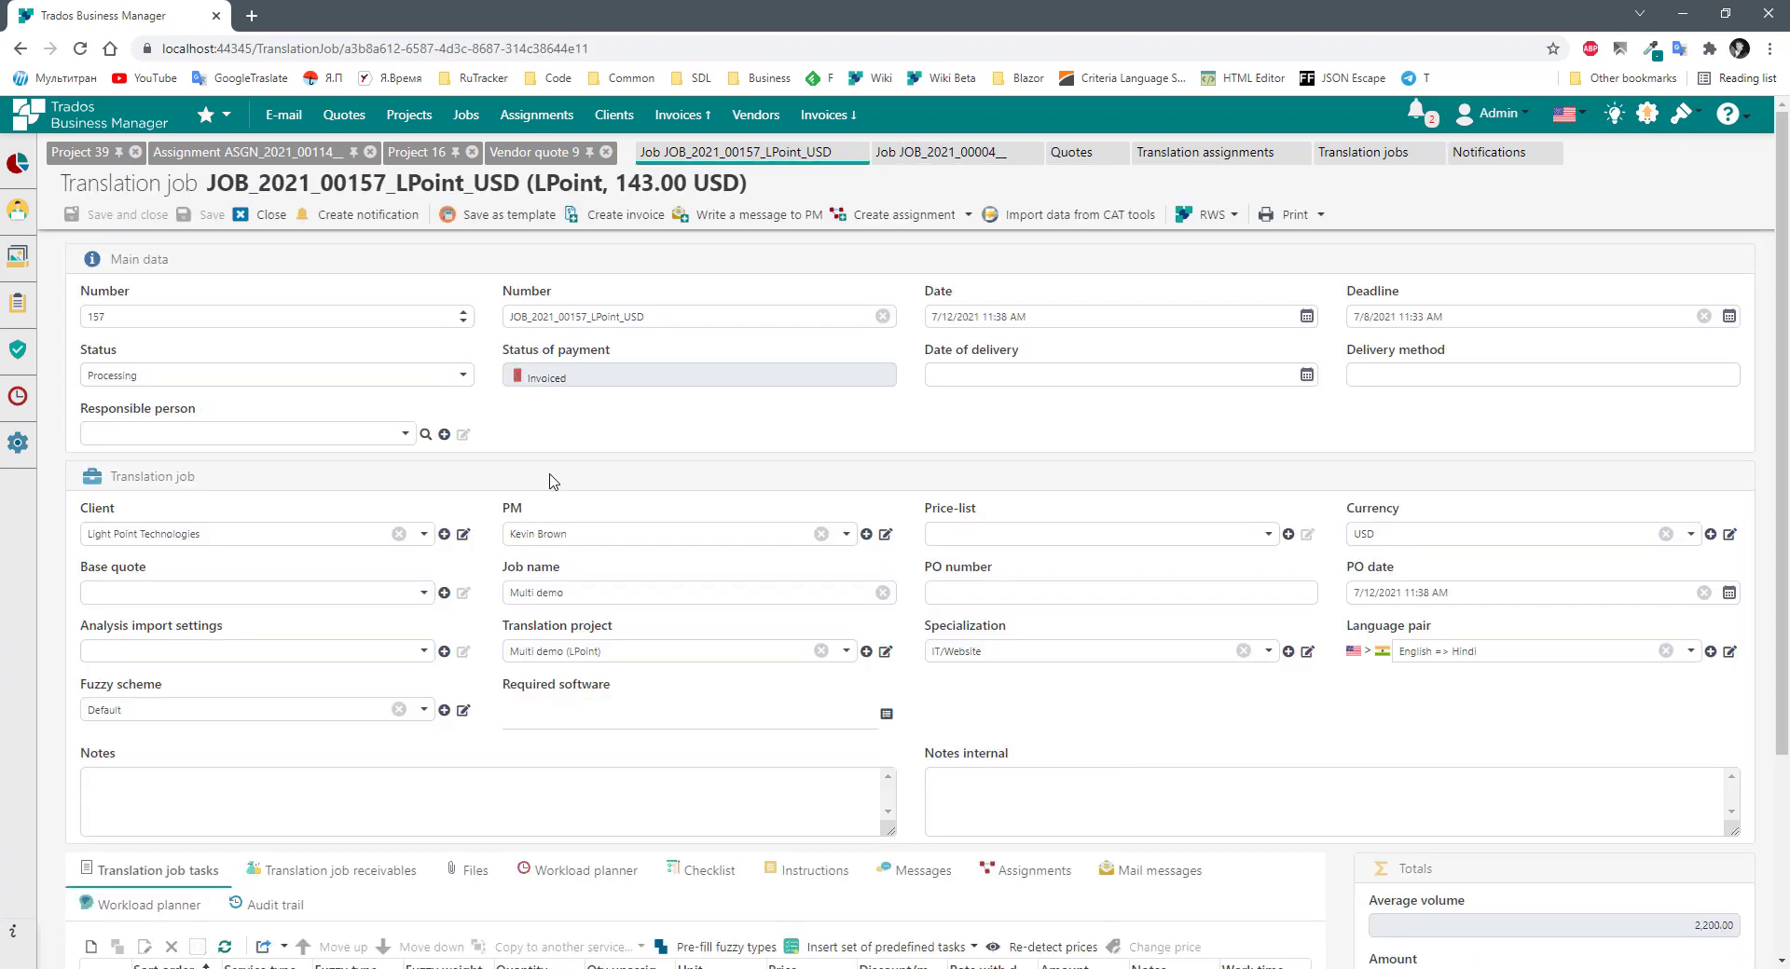
{"action": "left_click", "coordinate": [548, 713]}
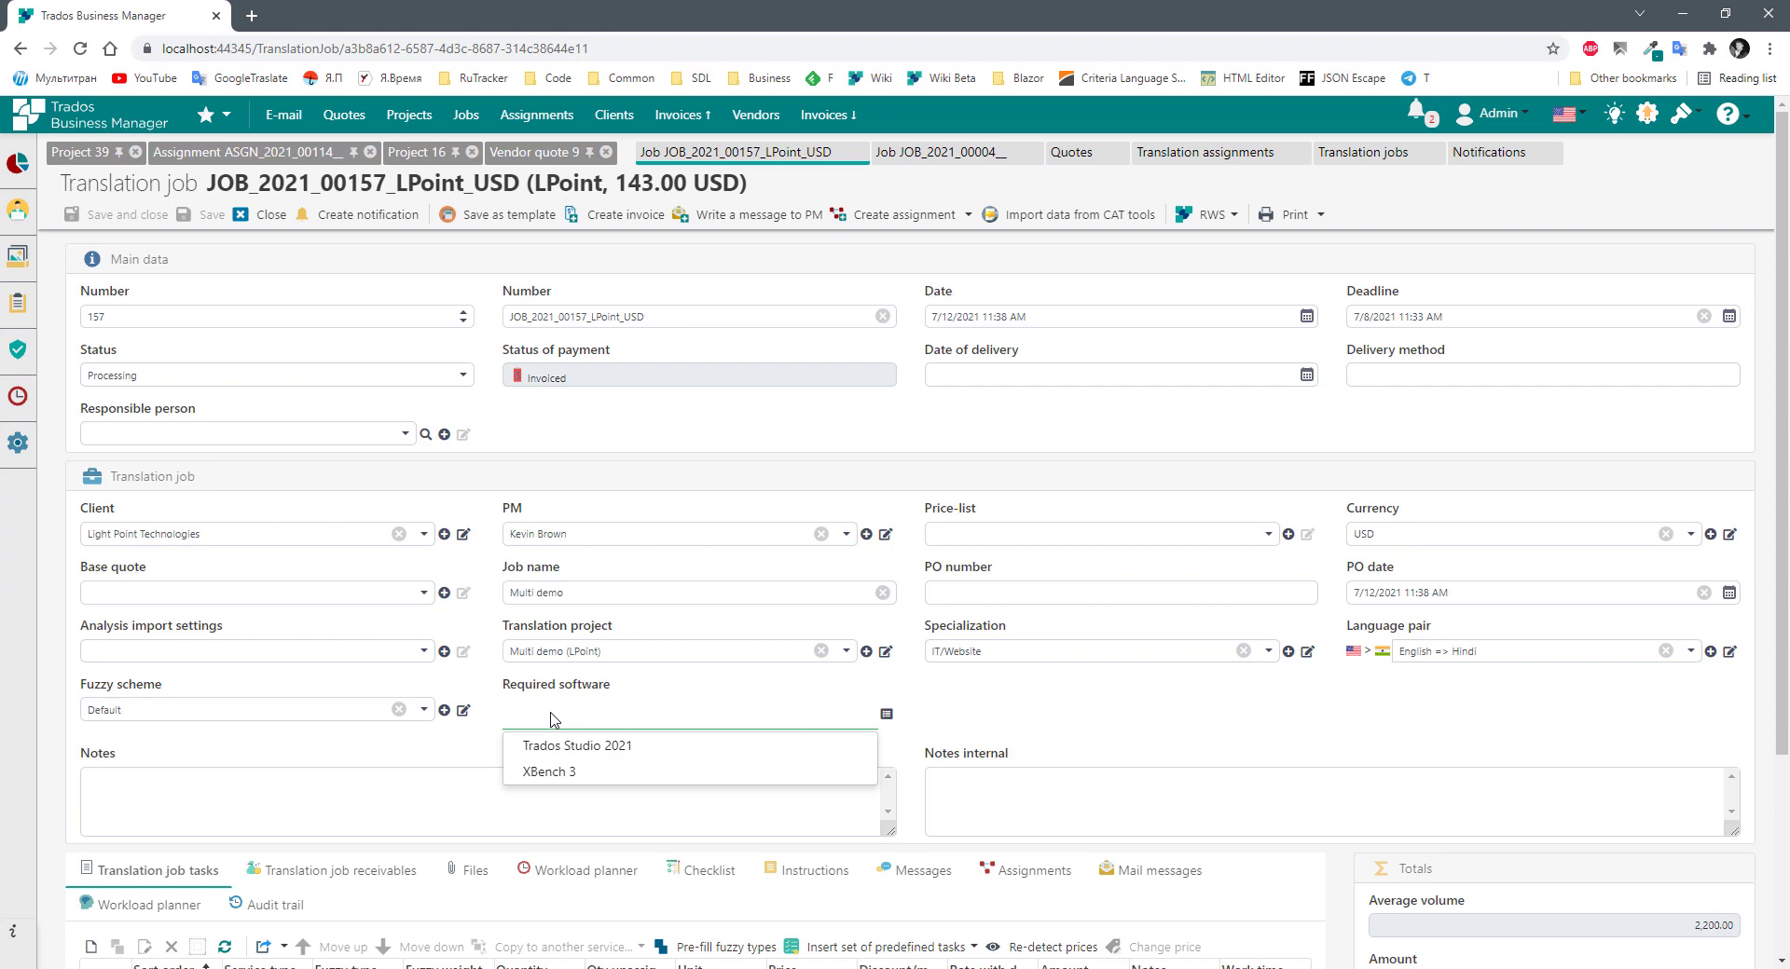
{"action": "left_click", "coordinate": [555, 746]}
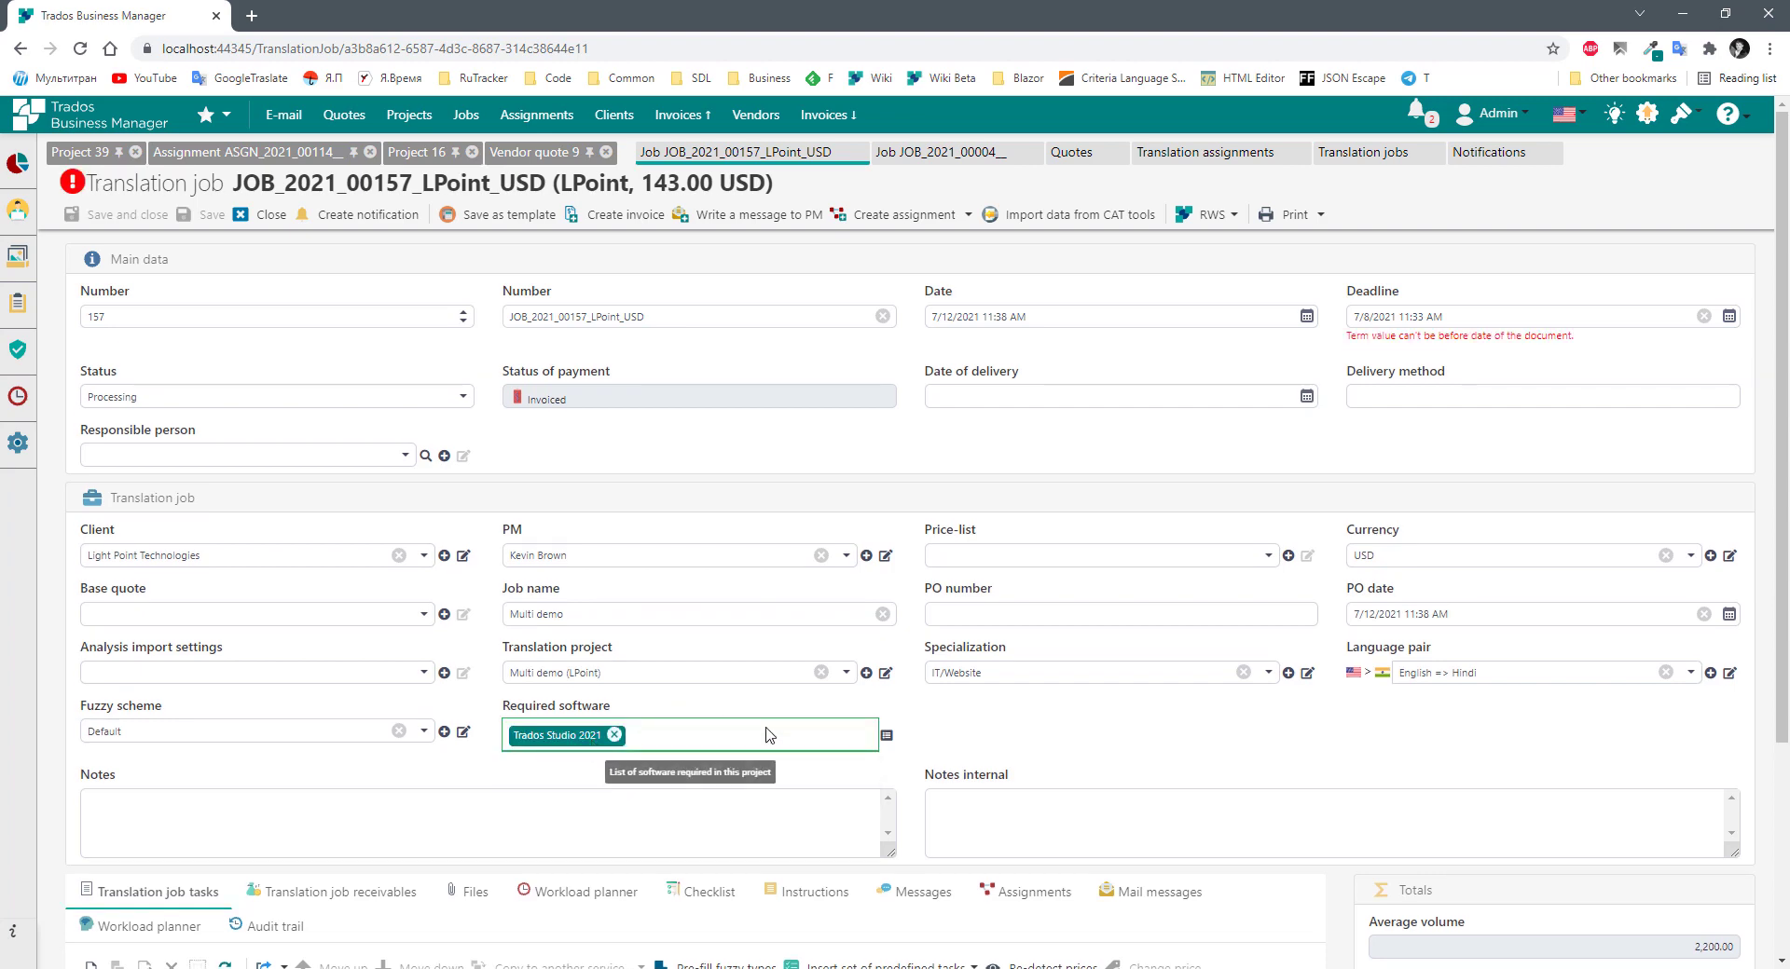